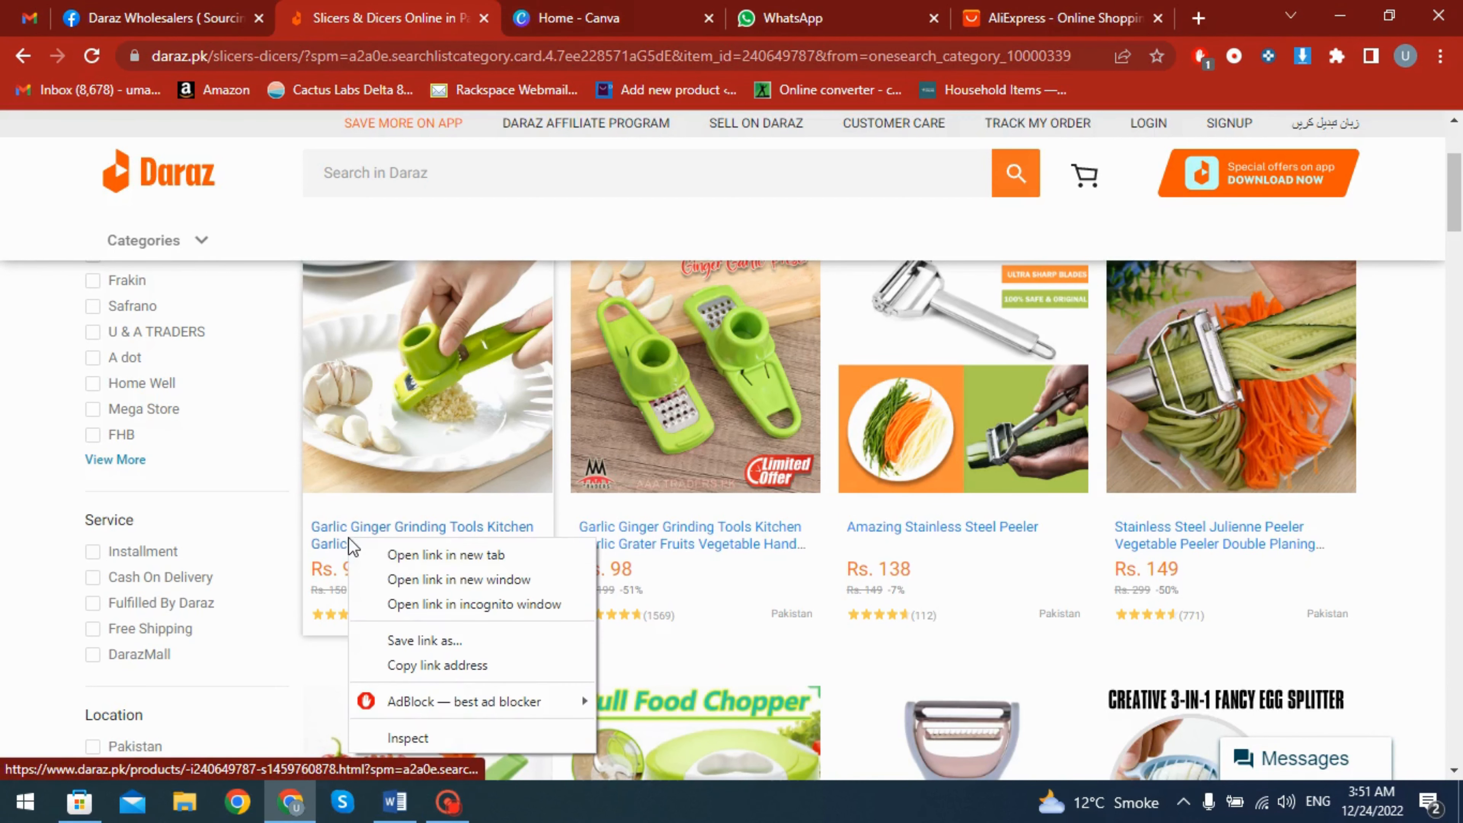
Open the first garlic ginger grinder product in a new tab and copy "Garlic Ginger Grinding Tools Kitchen" from its title.
click(401, 559)
click(531, 10)
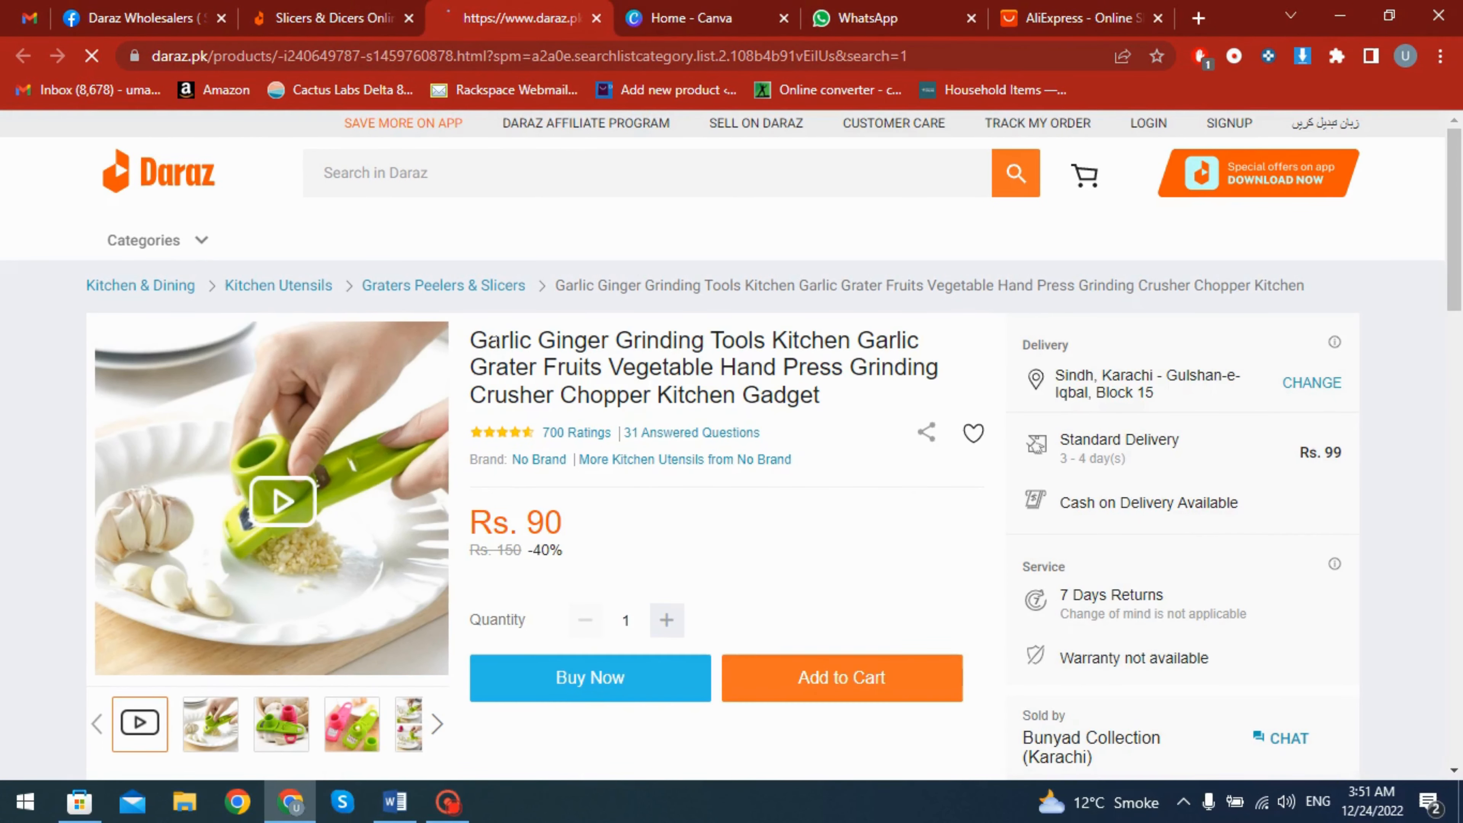
drag(496, 341, 794, 344)
key(ctrl+c)
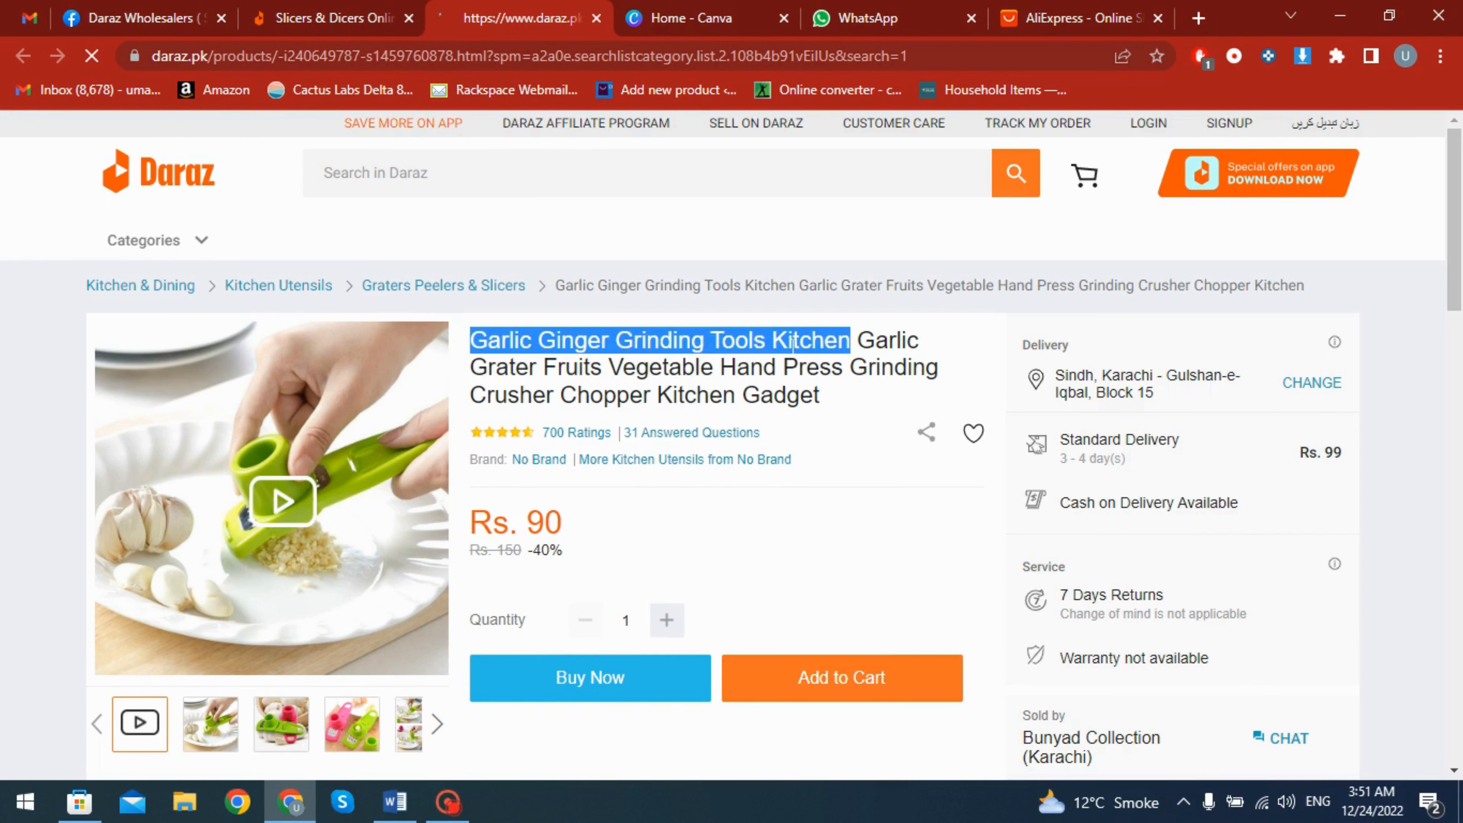
Switch to AliExpress and search for "Garlic Ginger Grinding Tools Kitchen" using the copied text.
click(1088, 8)
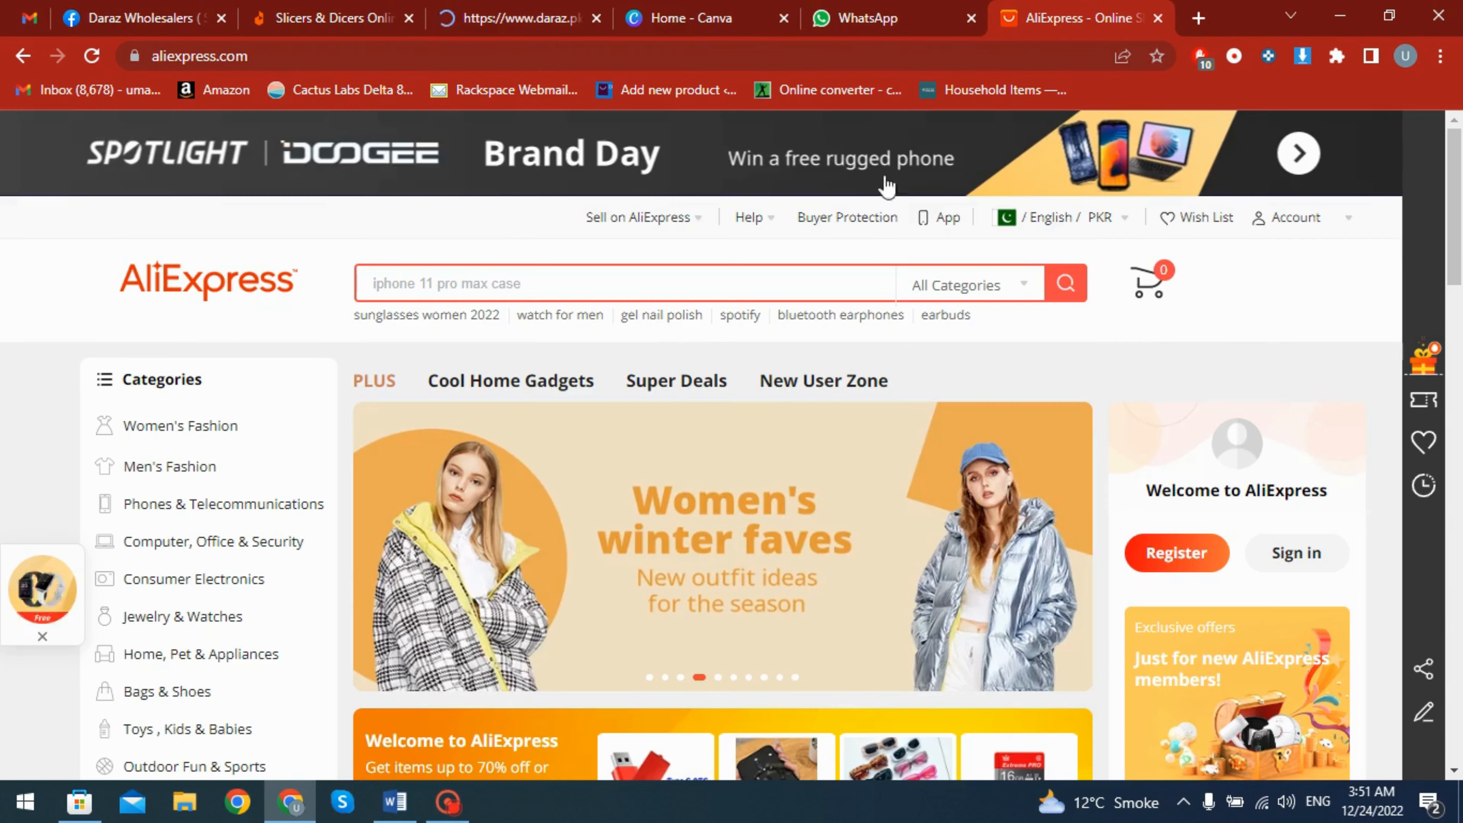
key(ctrl+v)
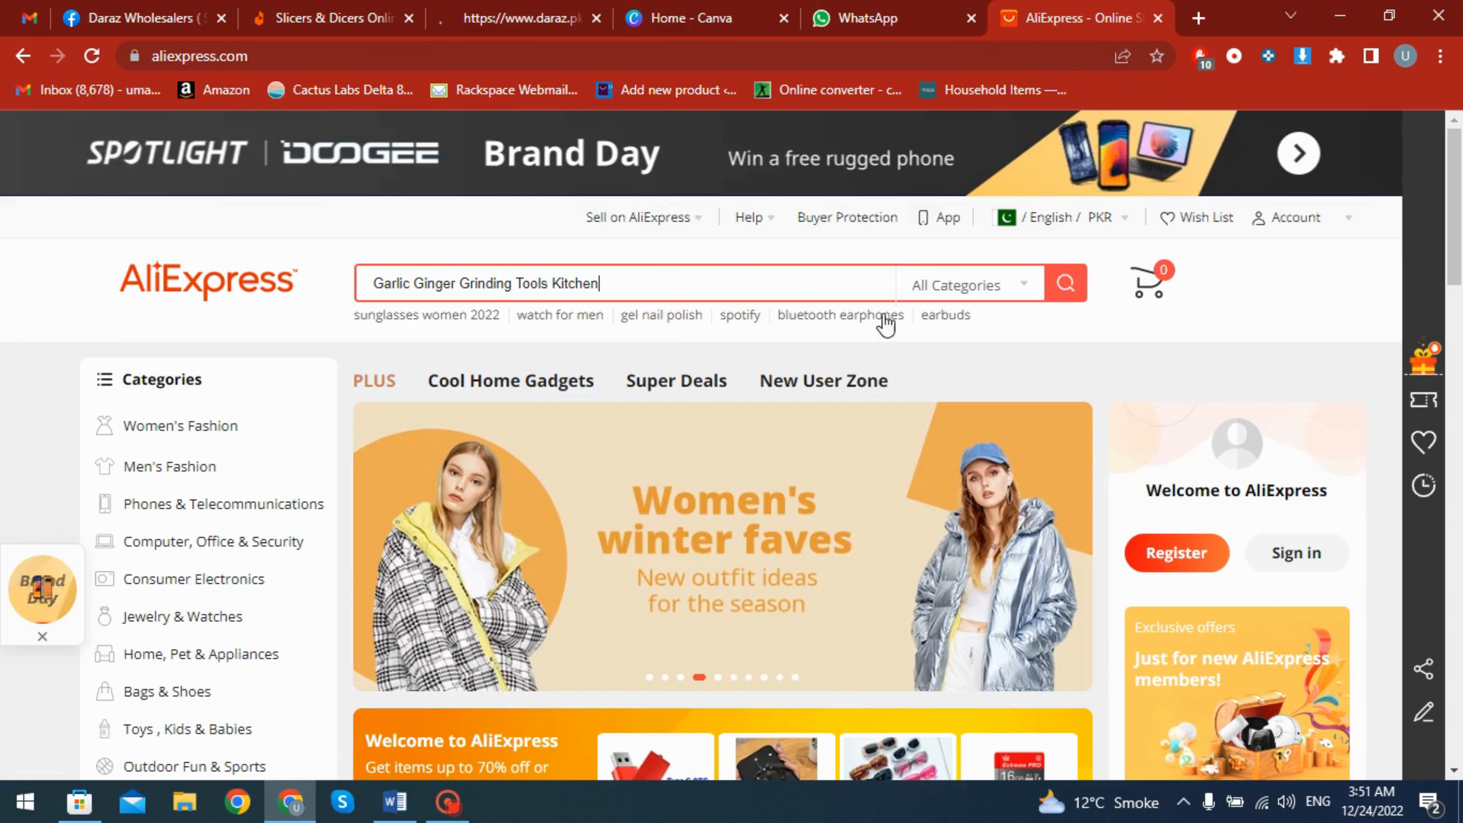
click(1057, 287)
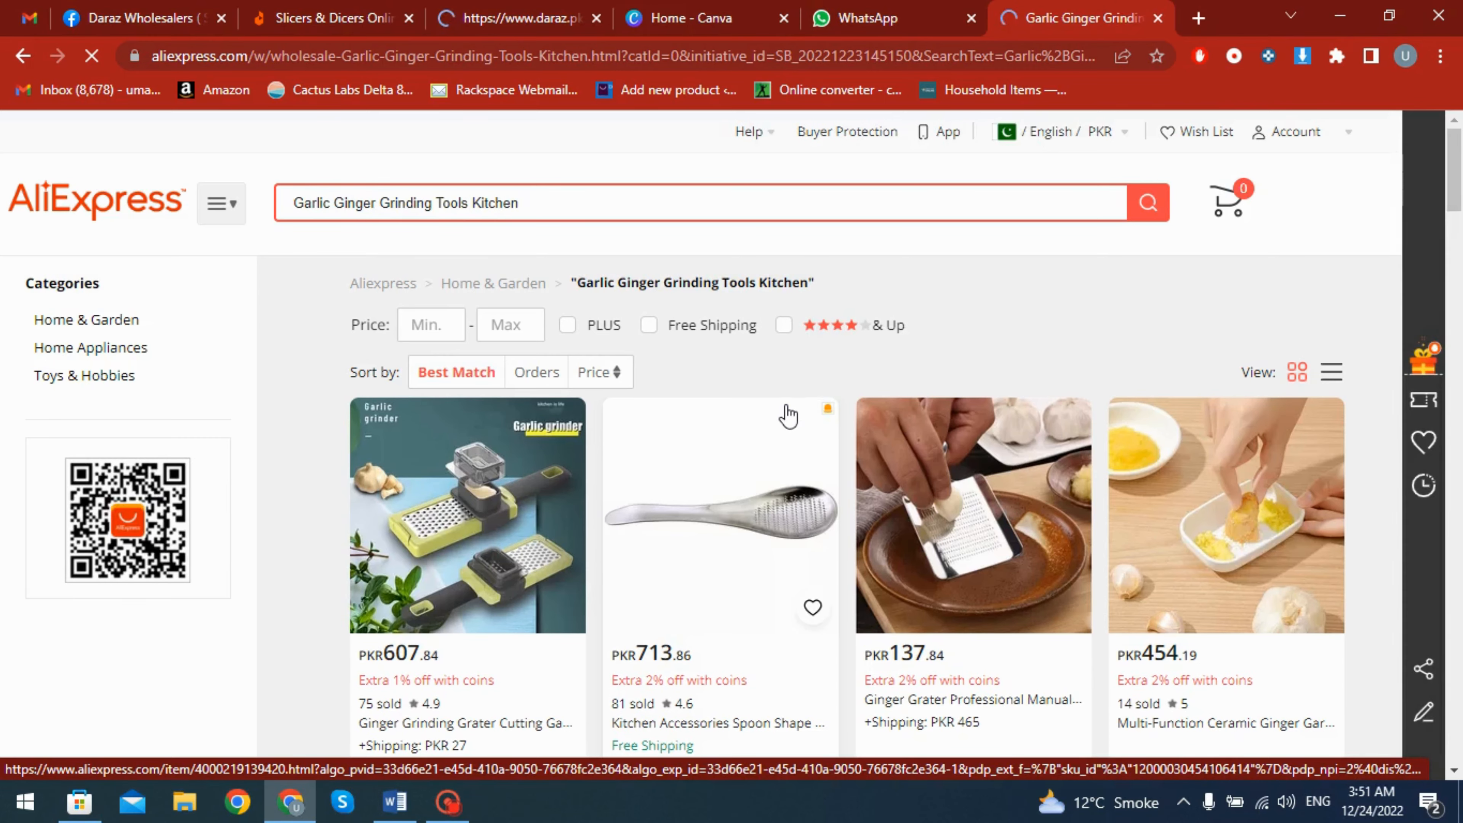
Look through the AliExpress search results for a listing that matches the green garlic grater from Daraz.
scroll(787, 415, down, 10)
scroll(784, 415, up, 5)
scroll(669, 415, down, 10)
scroll(656, 450, up, 4)
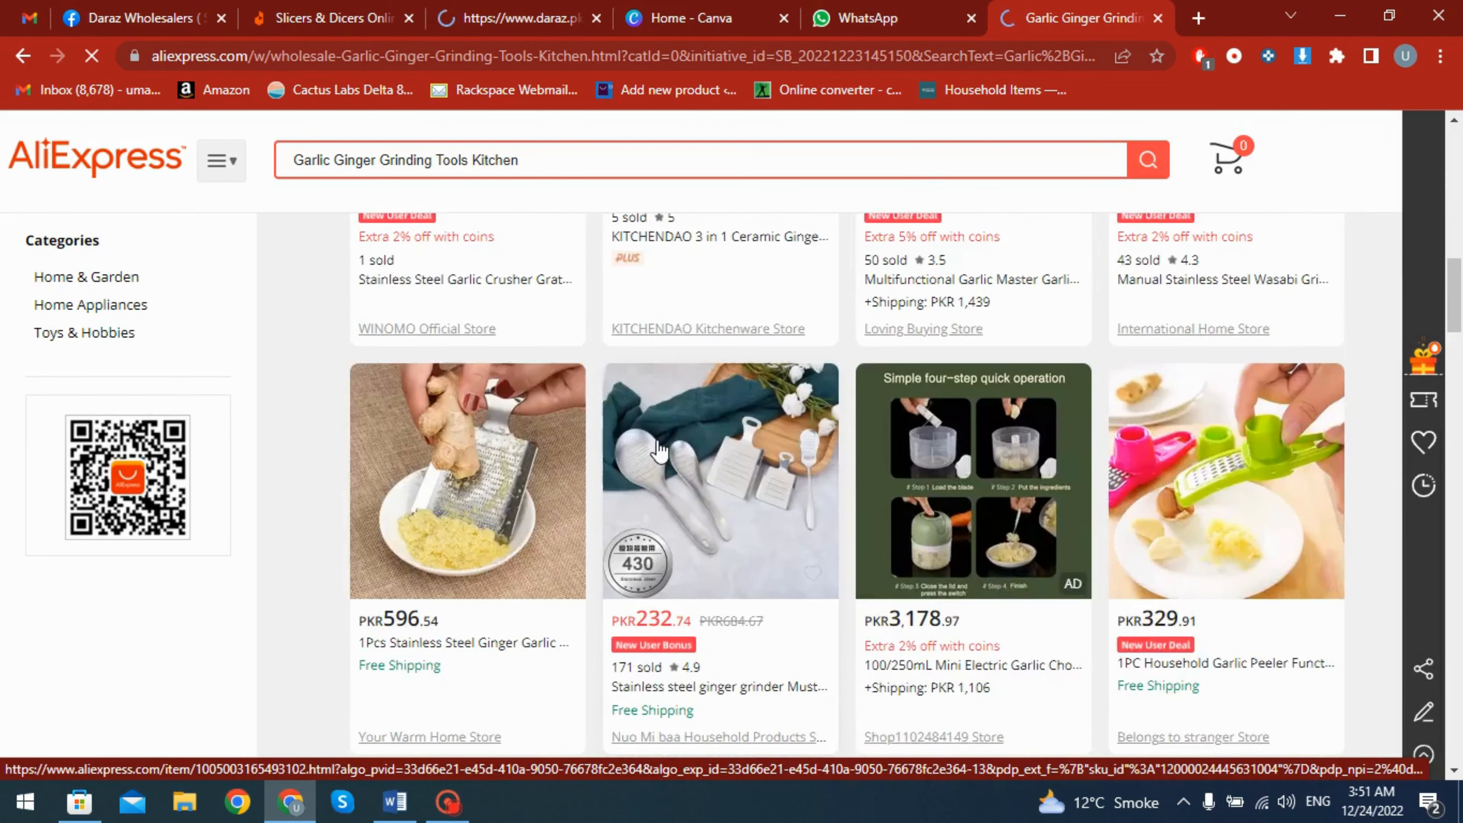
scroll(659, 449, down, 5)
scroll(656, 451, up, 6)
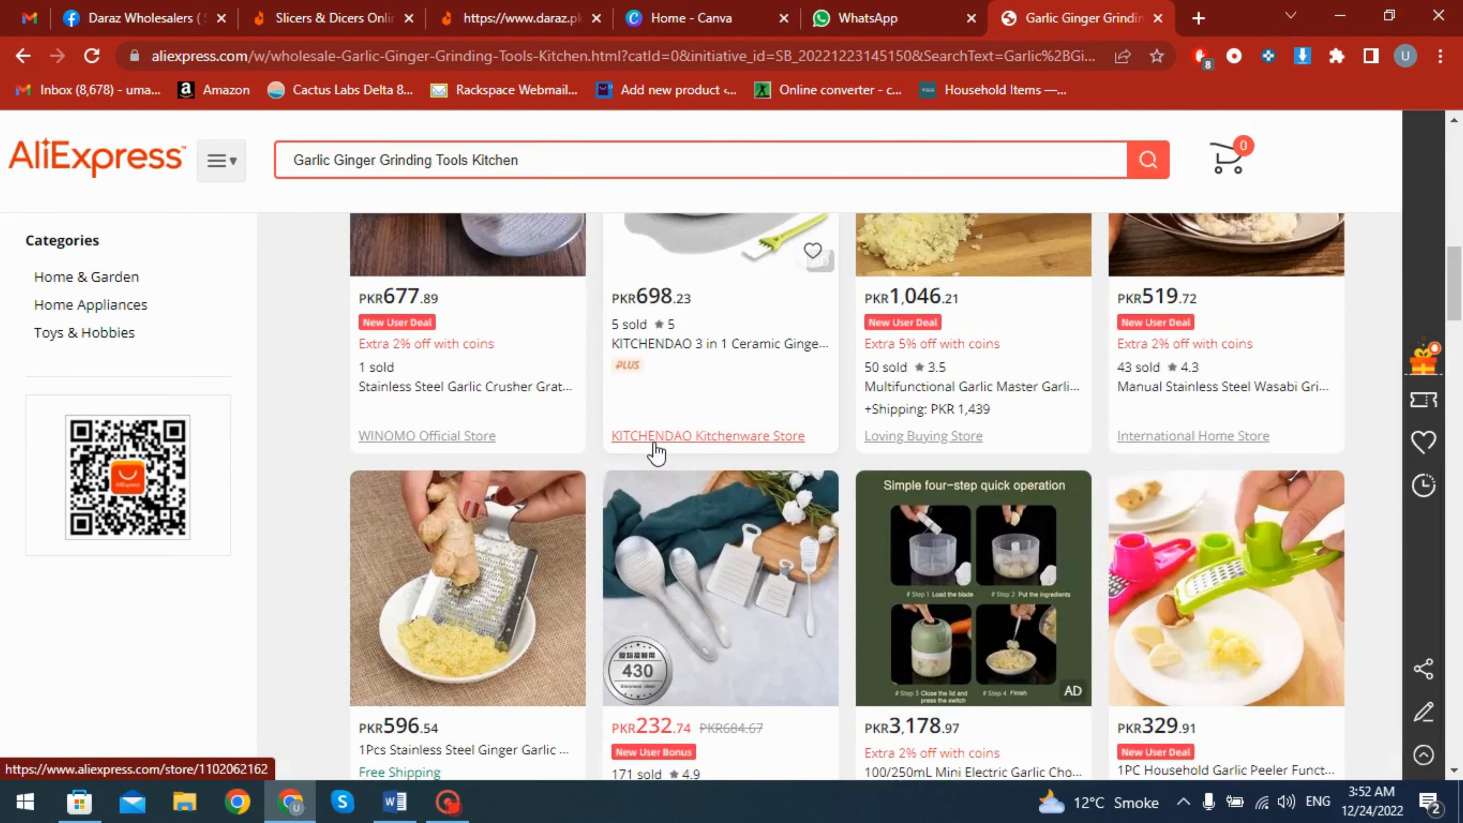
scroll(656, 453, down, 5)
scroll(950, 441, up, 2)
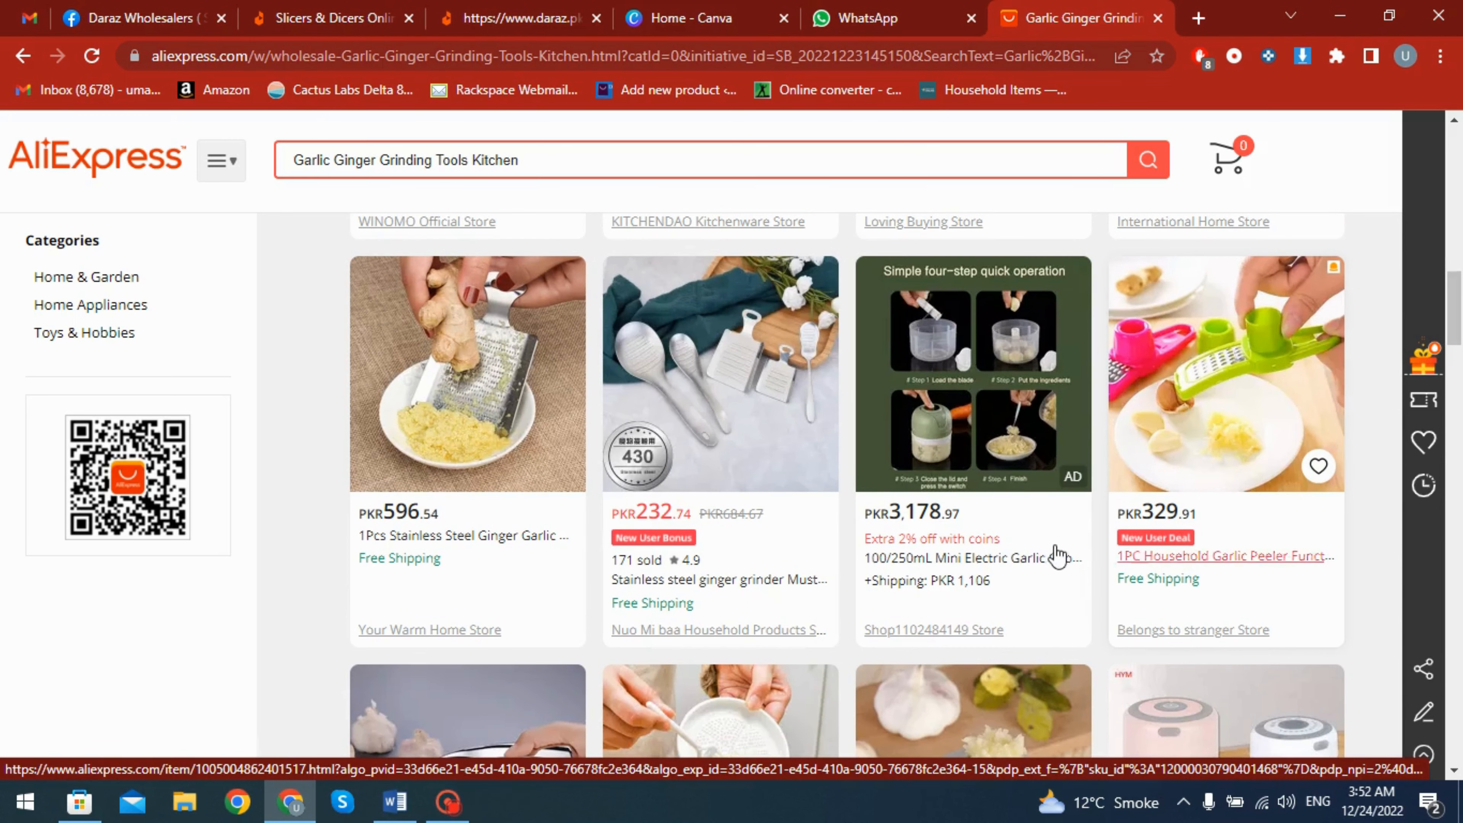
scroll(887, 556, down, 5)
scroll(809, 555, down, 5)
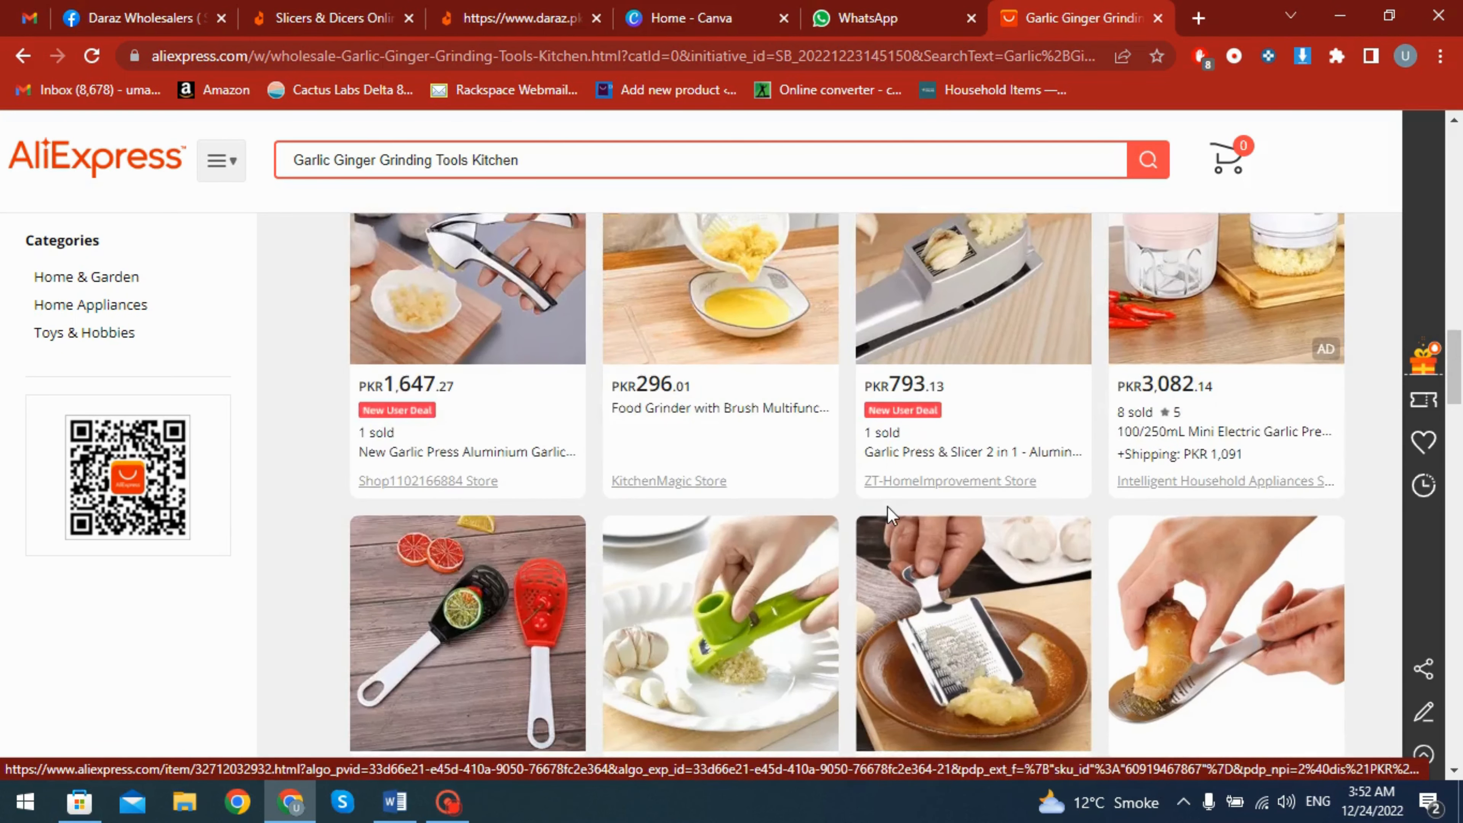
scroll(699, 574, down, 10)
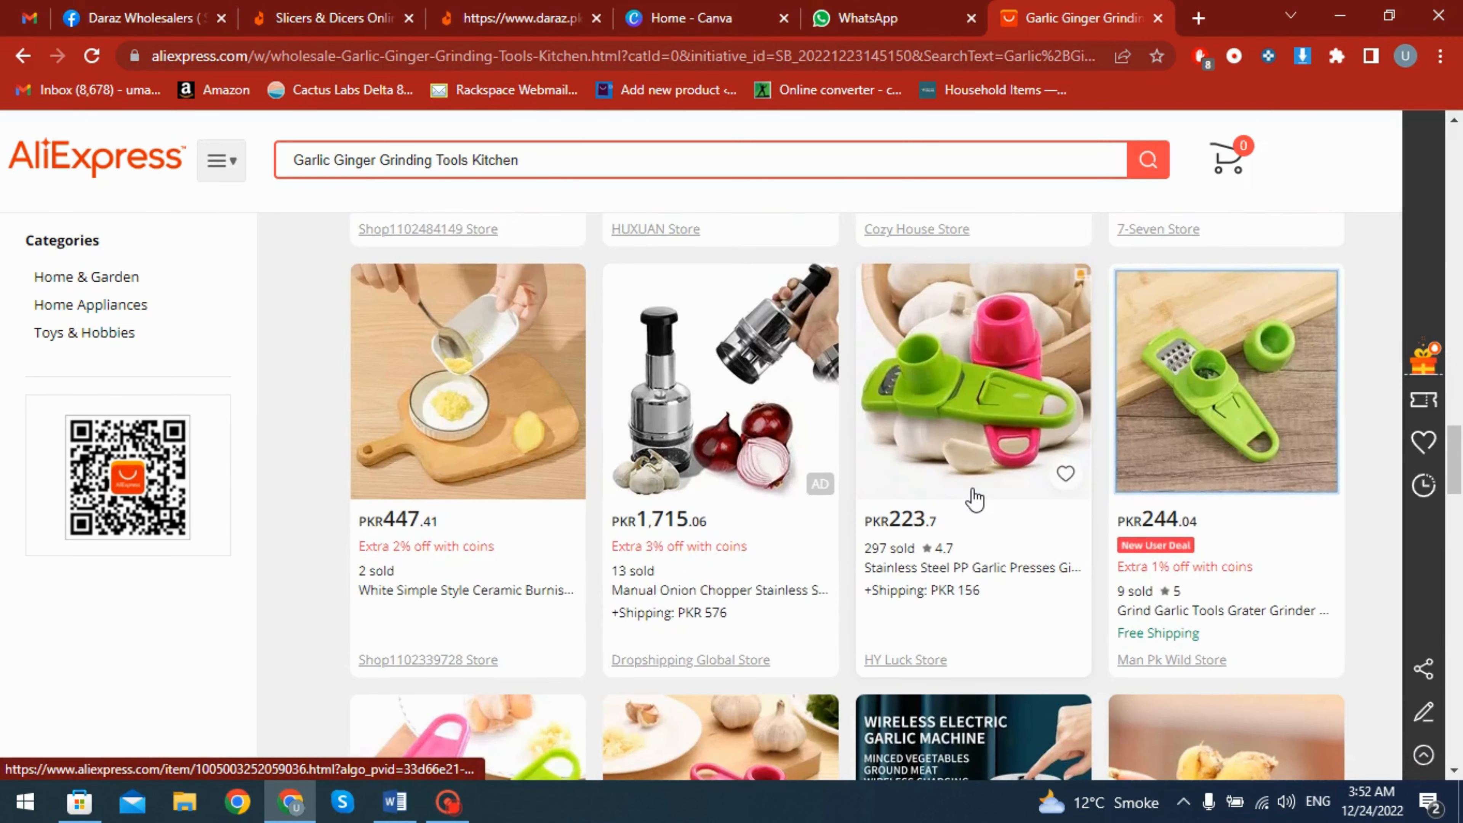
scroll(974, 499, down, 3)
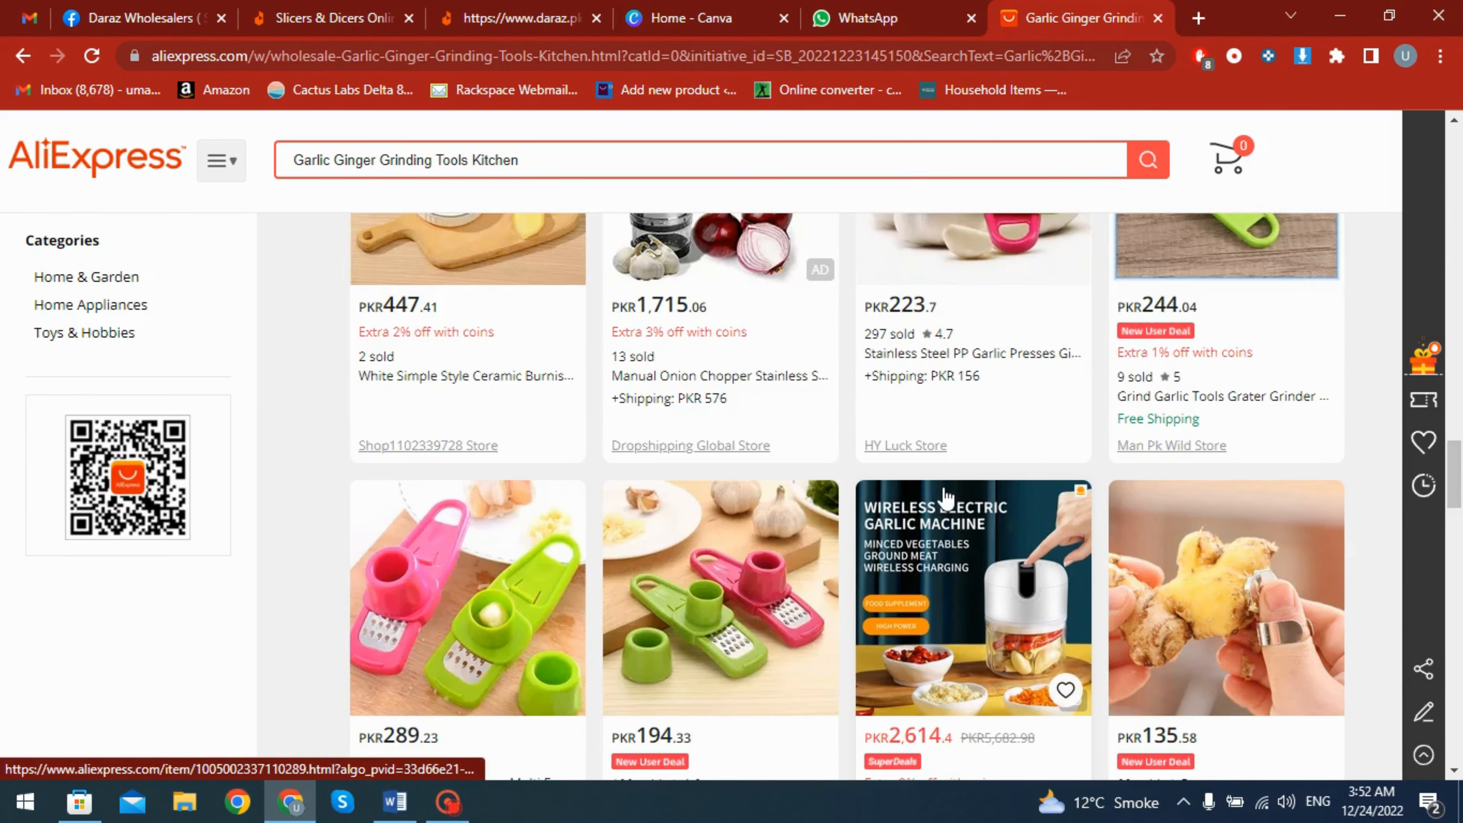
scroll(945, 496, down, 3)
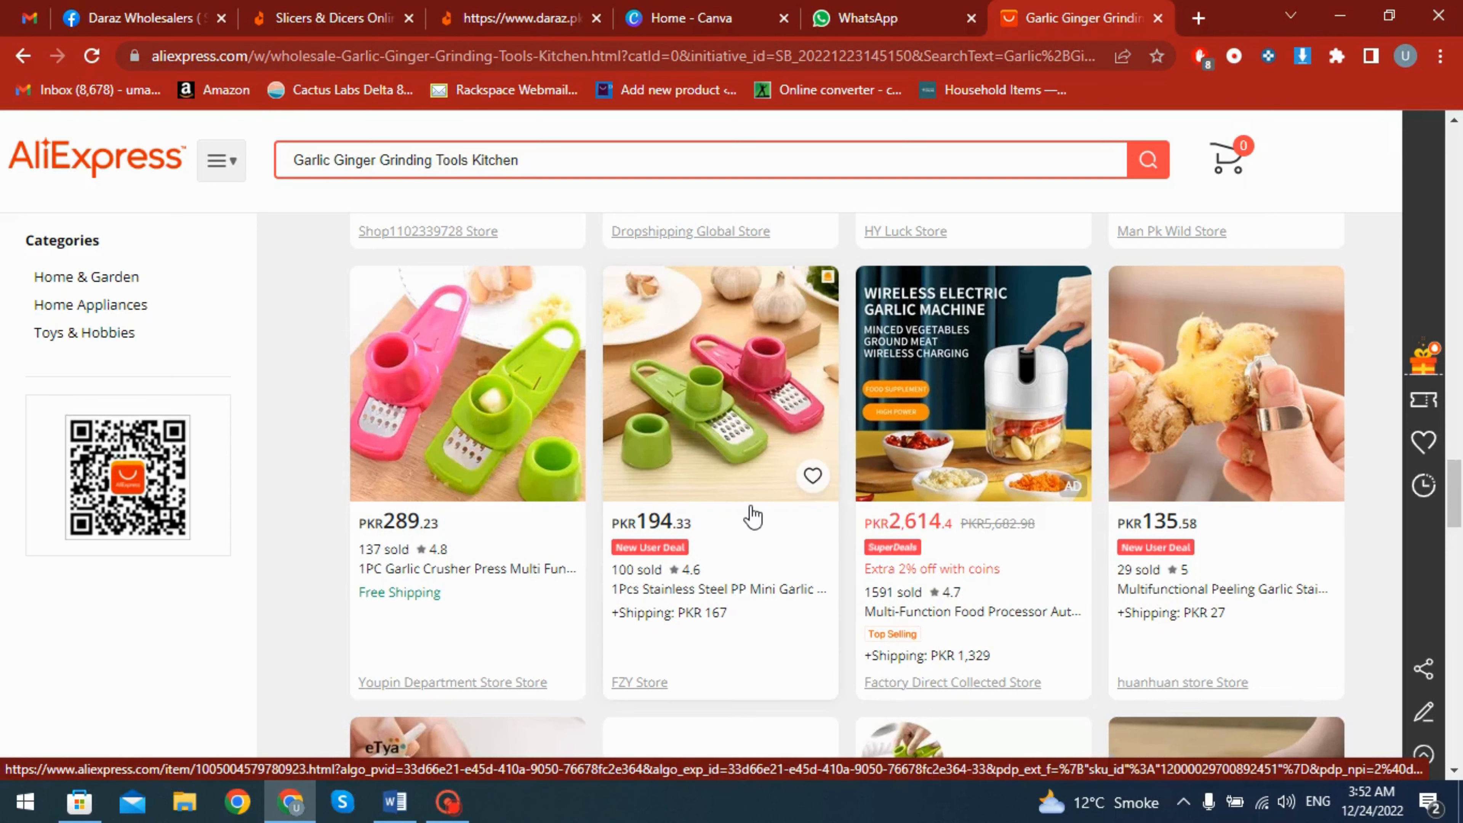
scroll(752, 516, down, 3)
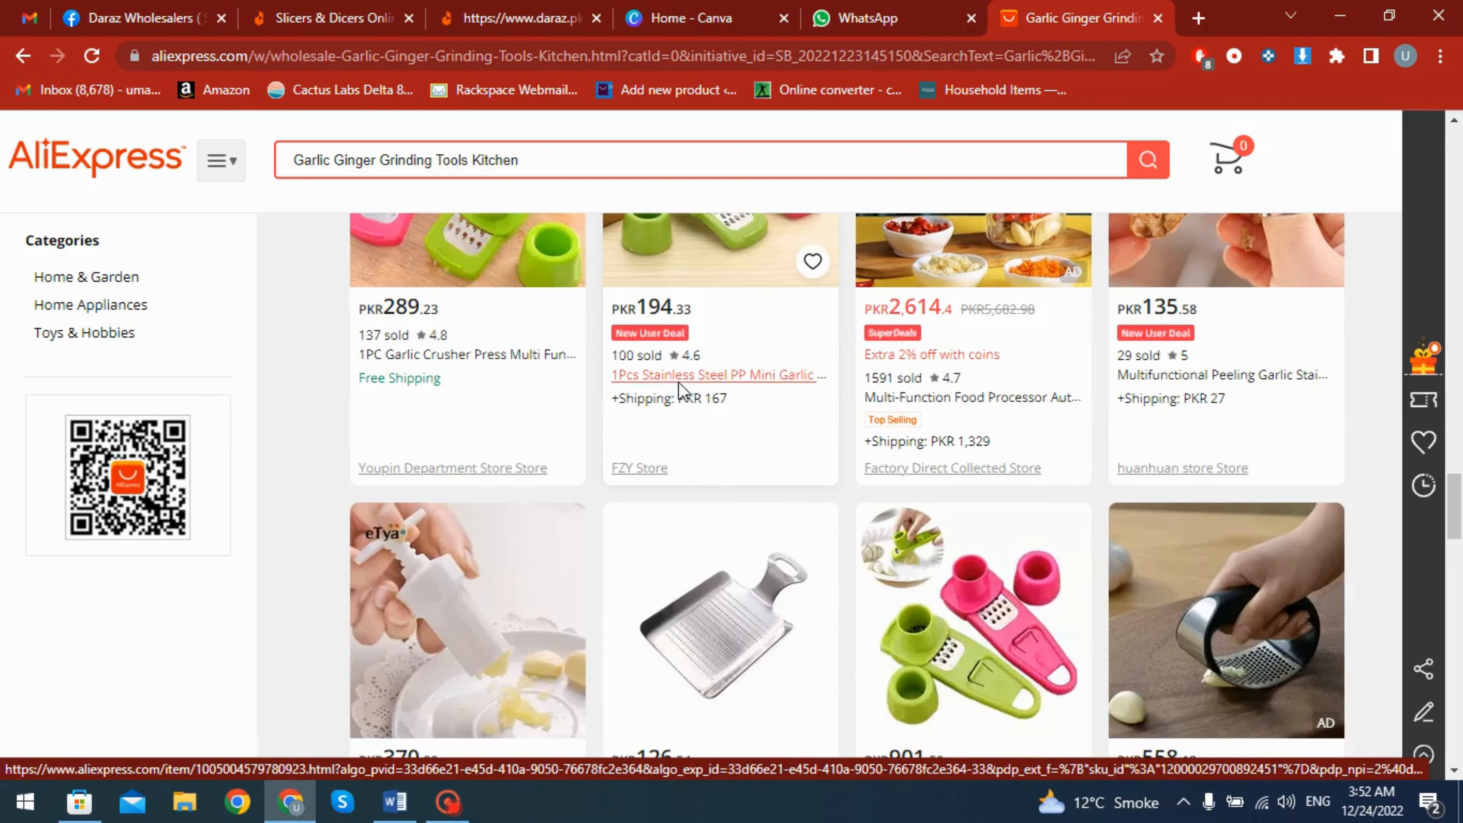
Open the "1Pcs Stainless Steel PP Mini Garlic" listing from FZY Store in a new tab and switch to it.
right_click(679, 389)
click(743, 399)
key(ctrl+Tab)
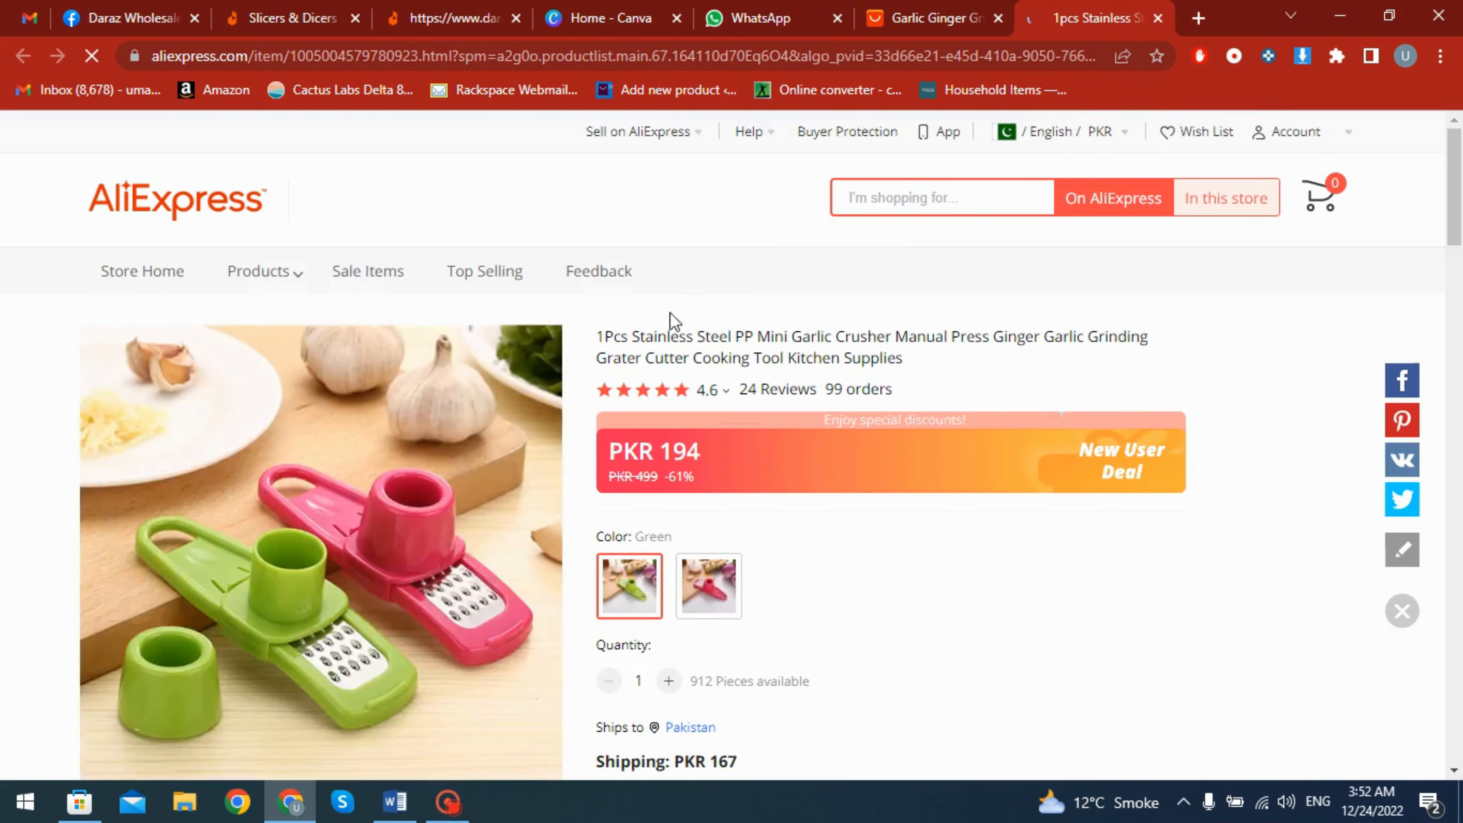
Examine the garlic crusher listing's photo gallery, checking the product images for quality and suitability.
scroll(820, 541, down, 5)
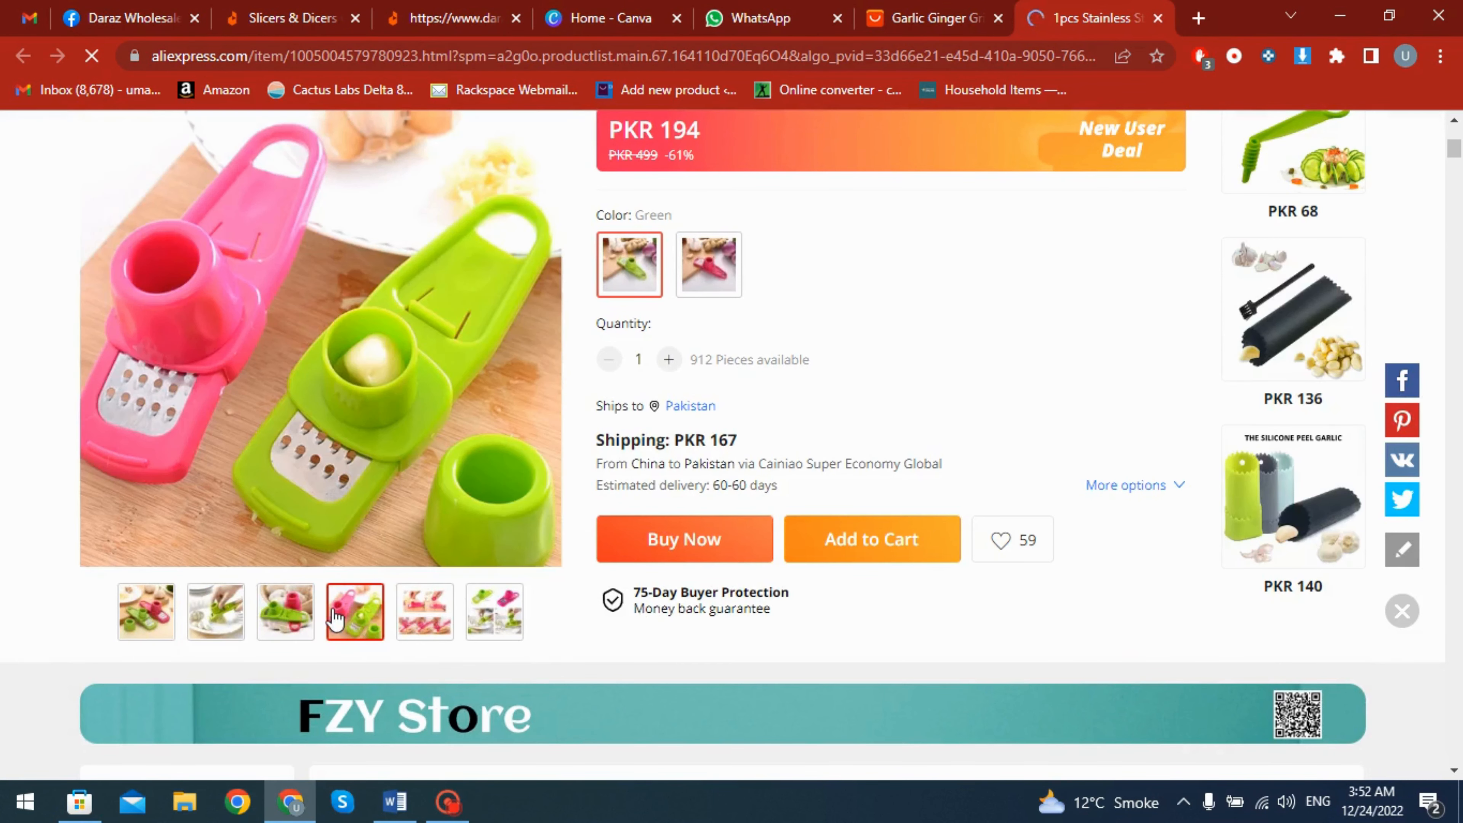
scroll(428, 617, up, 3)
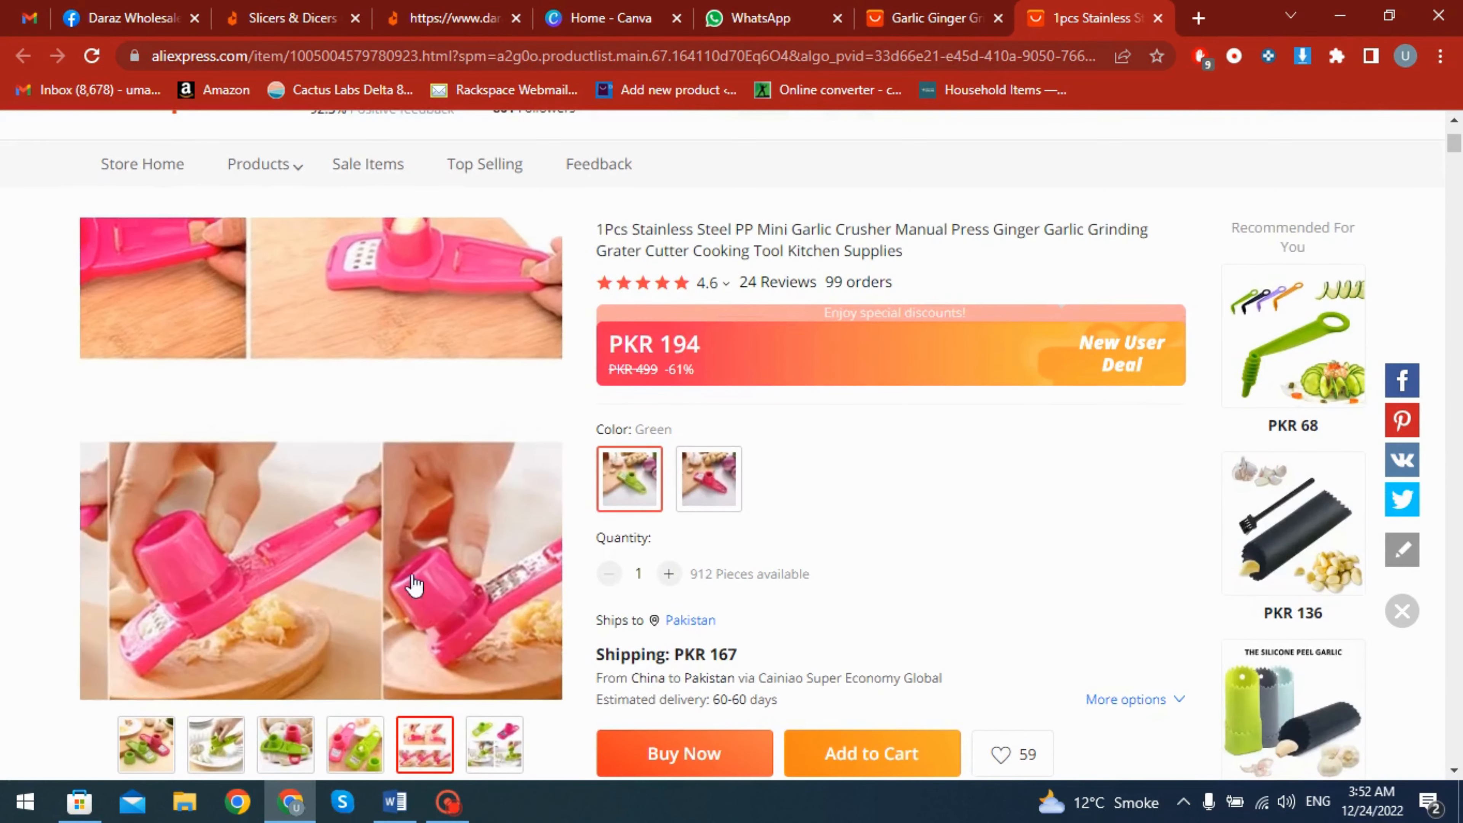
scroll(162, 623, down, 3)
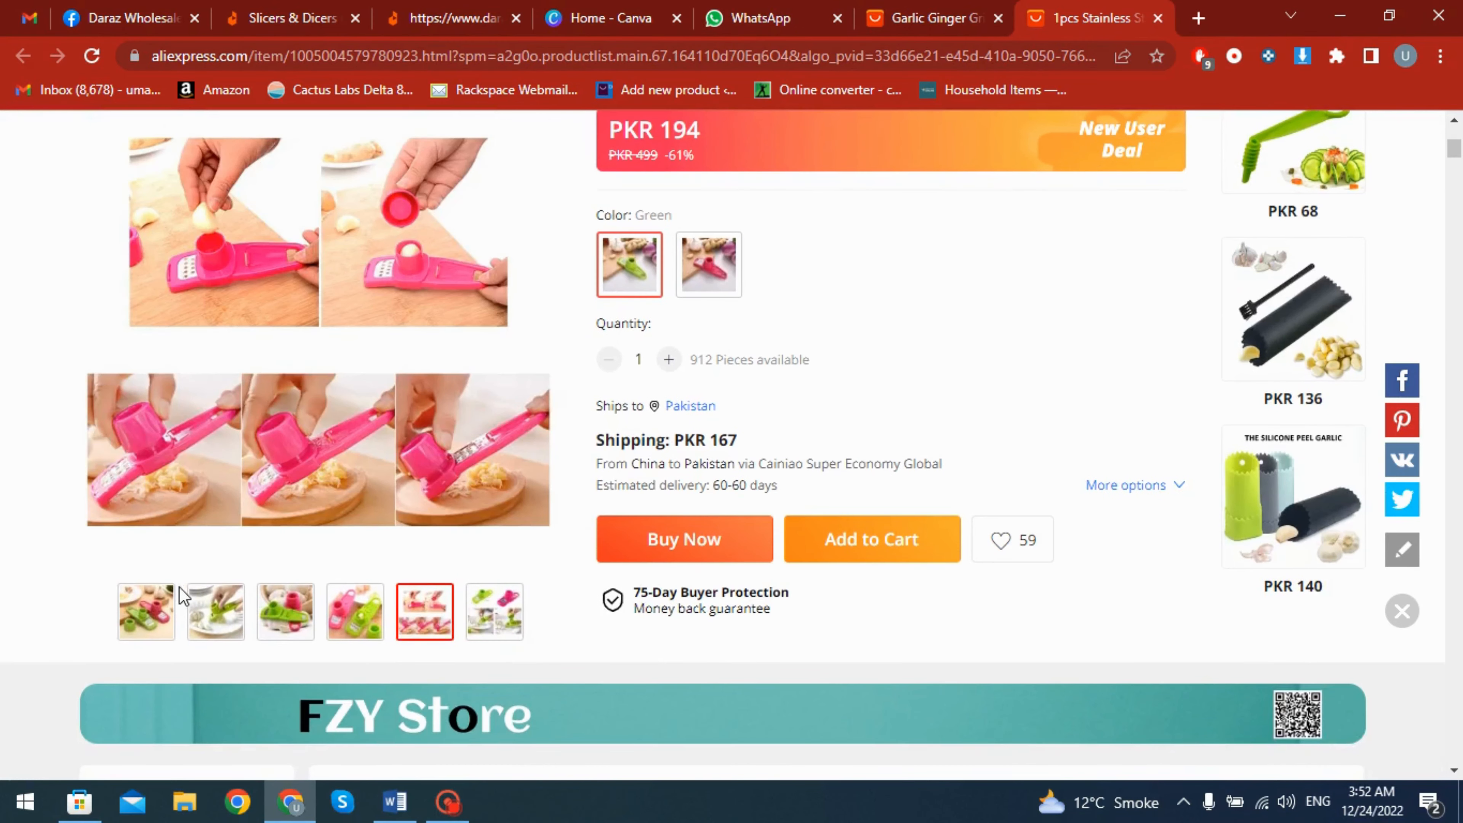
scroll(162, 623, up, 5)
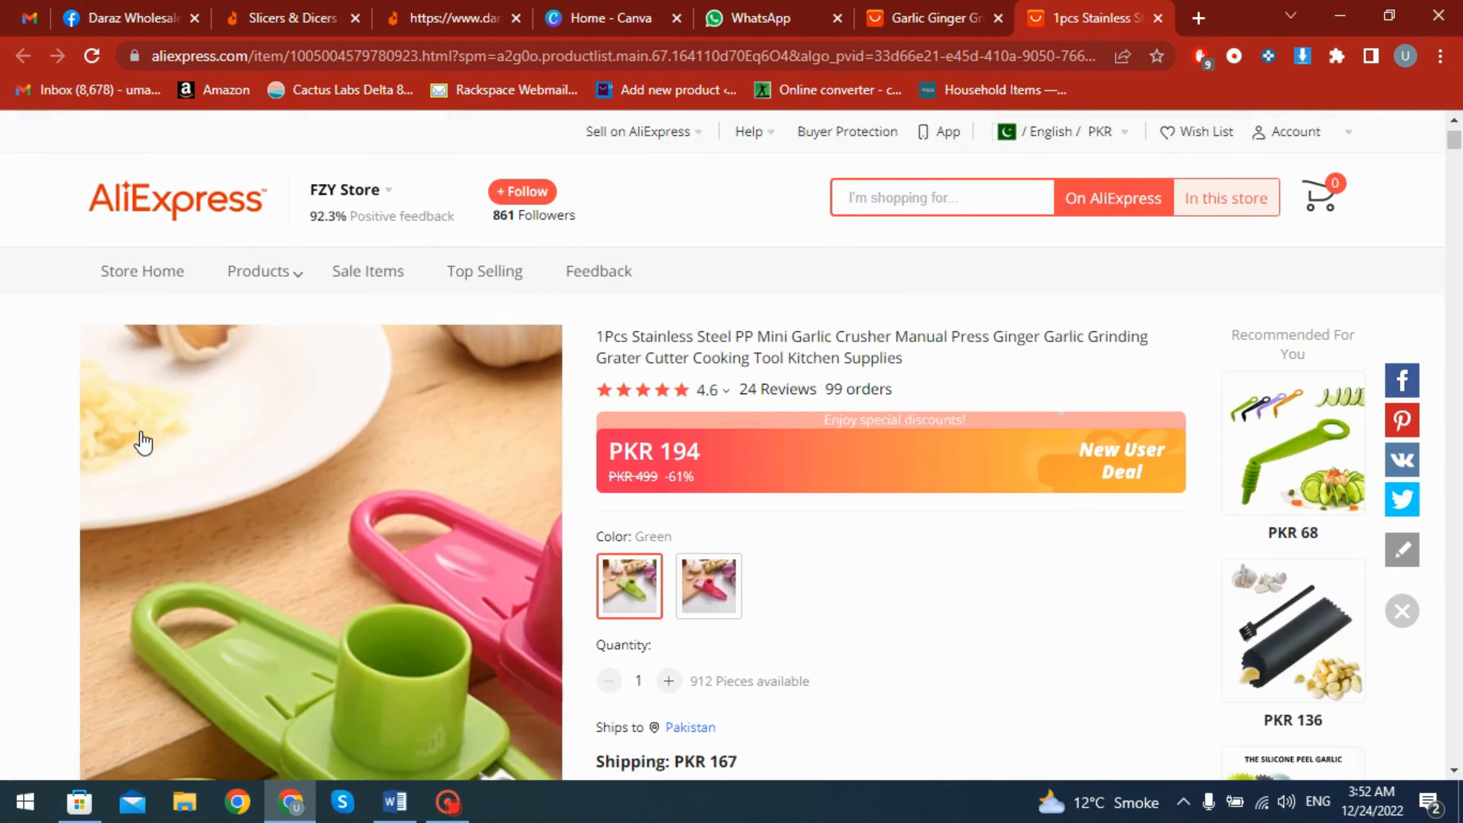
scroll(143, 449, down, 3)
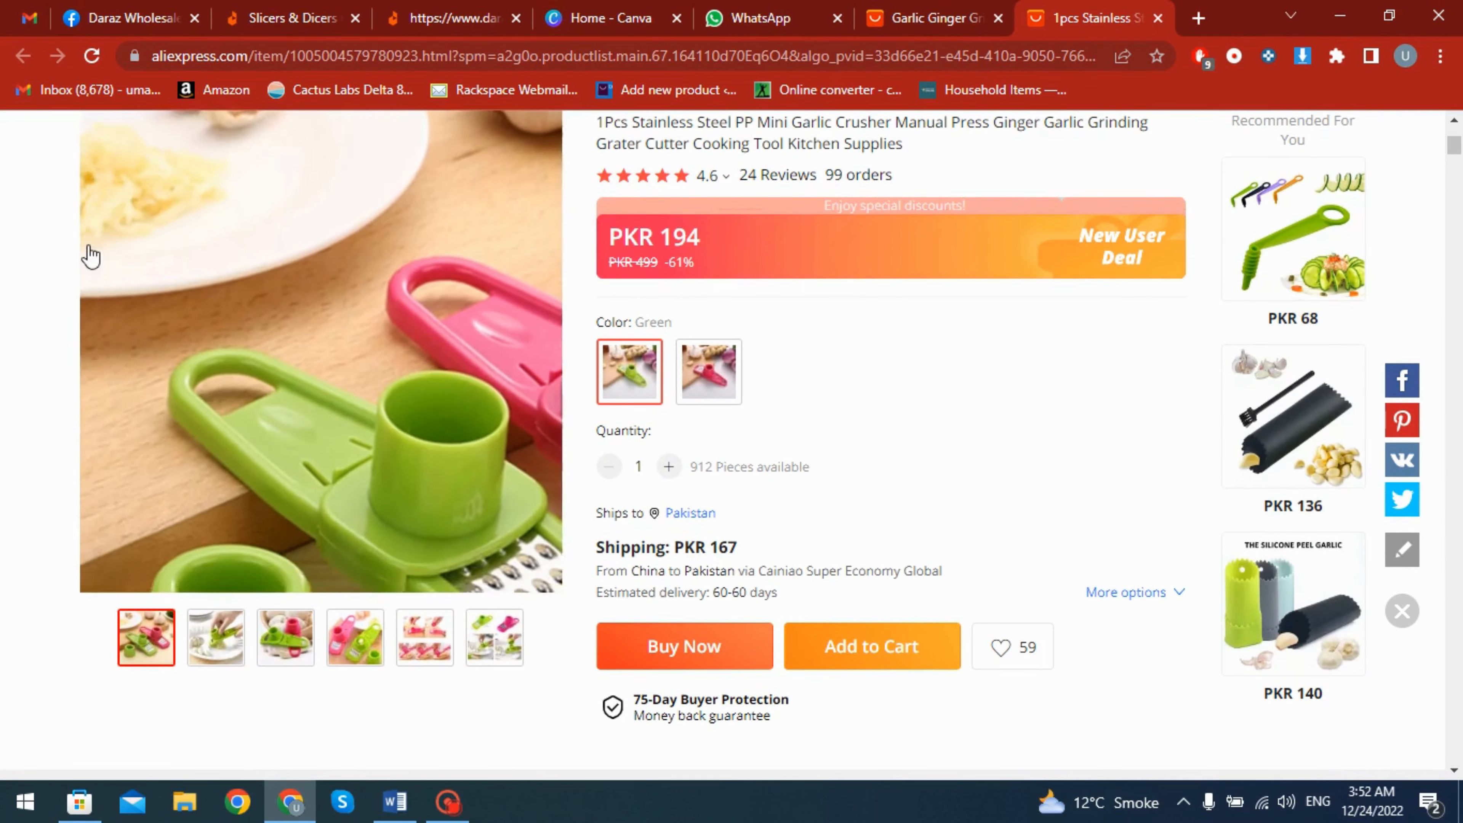
scroll(99, 209, up, 2)
scroll(55, 209, up, 3)
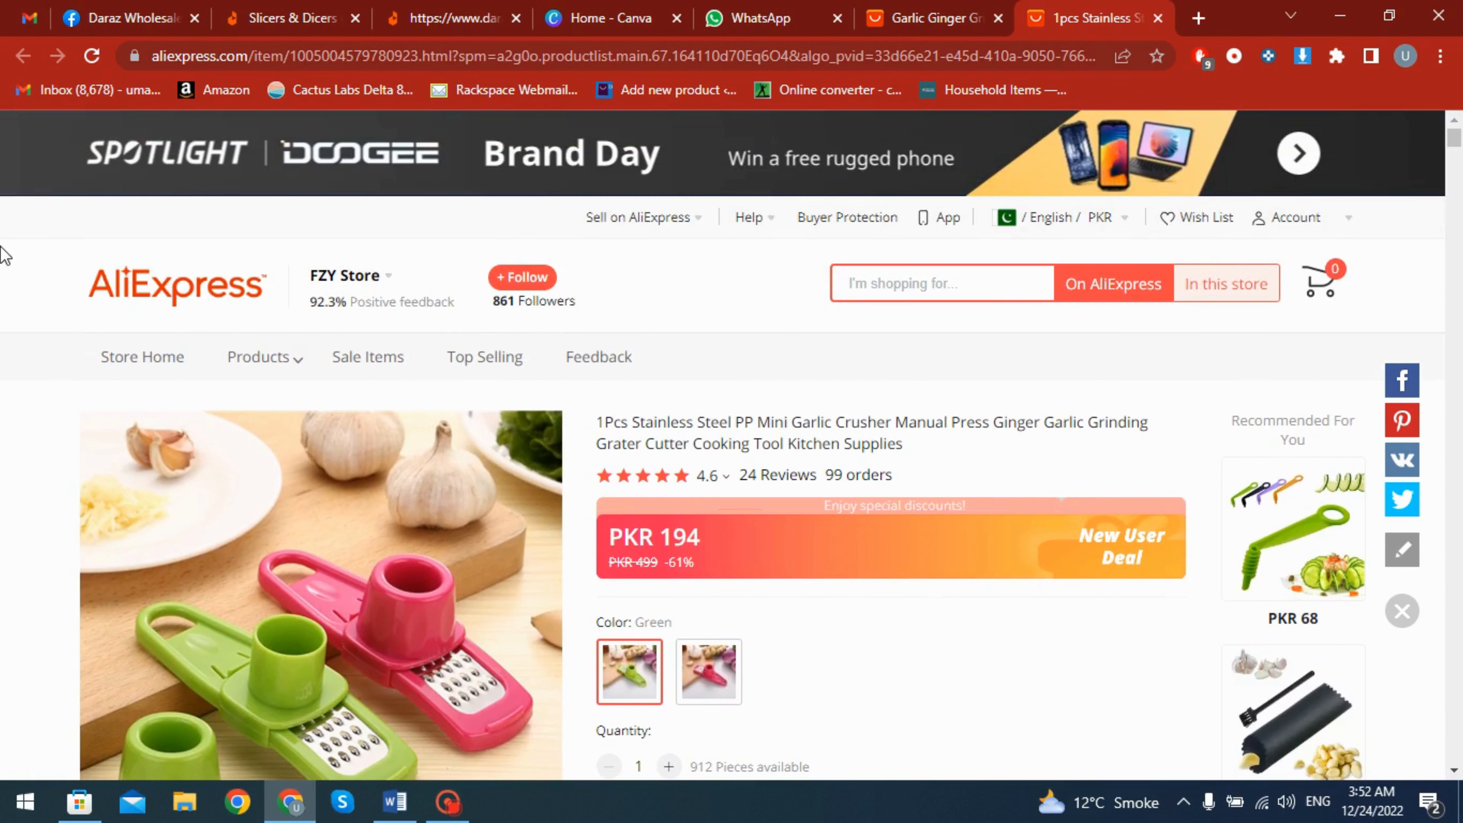
scroll(12, 276, down, 3)
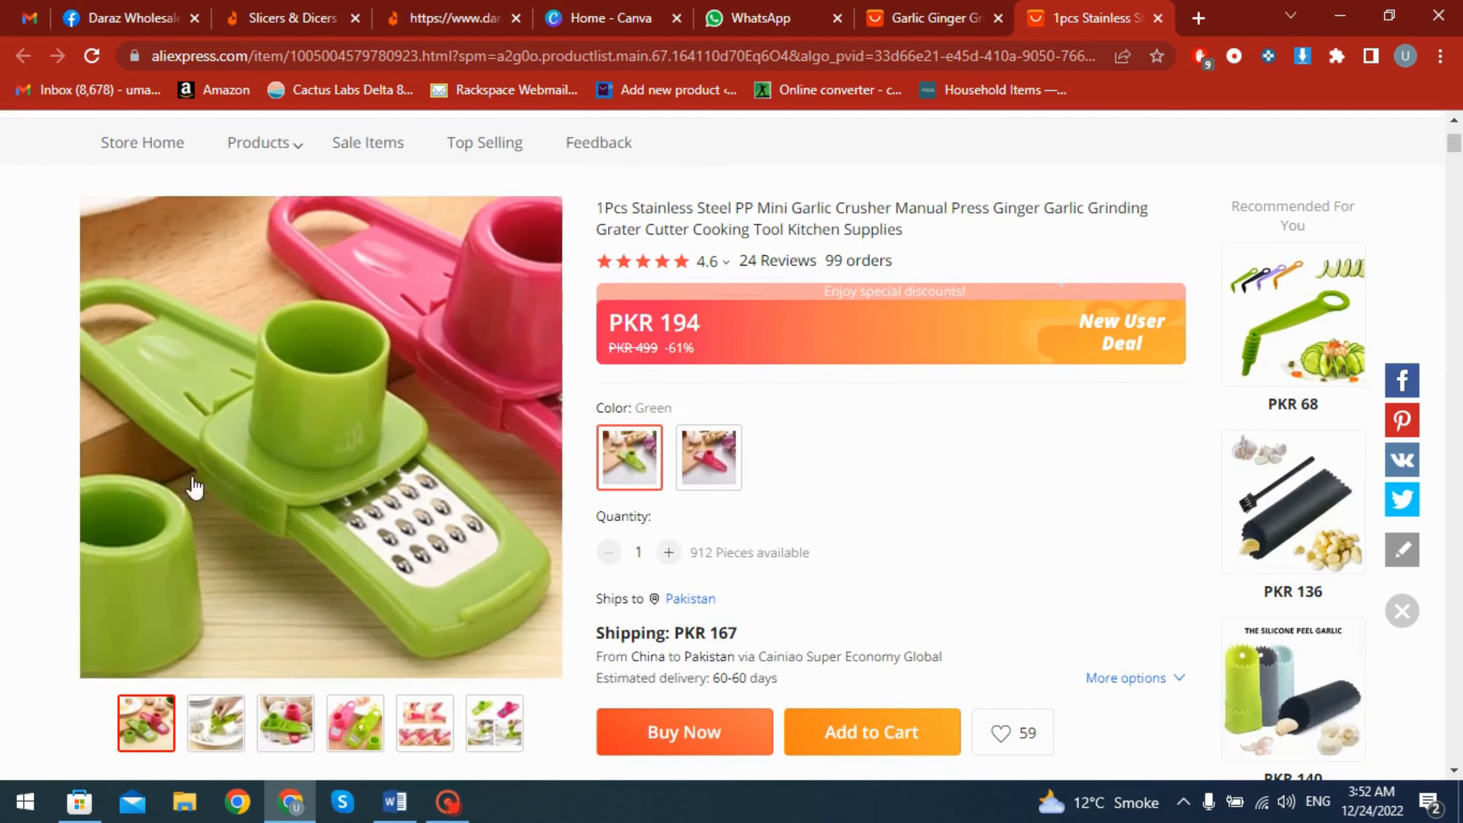
scroll(33, 367, up, 2)
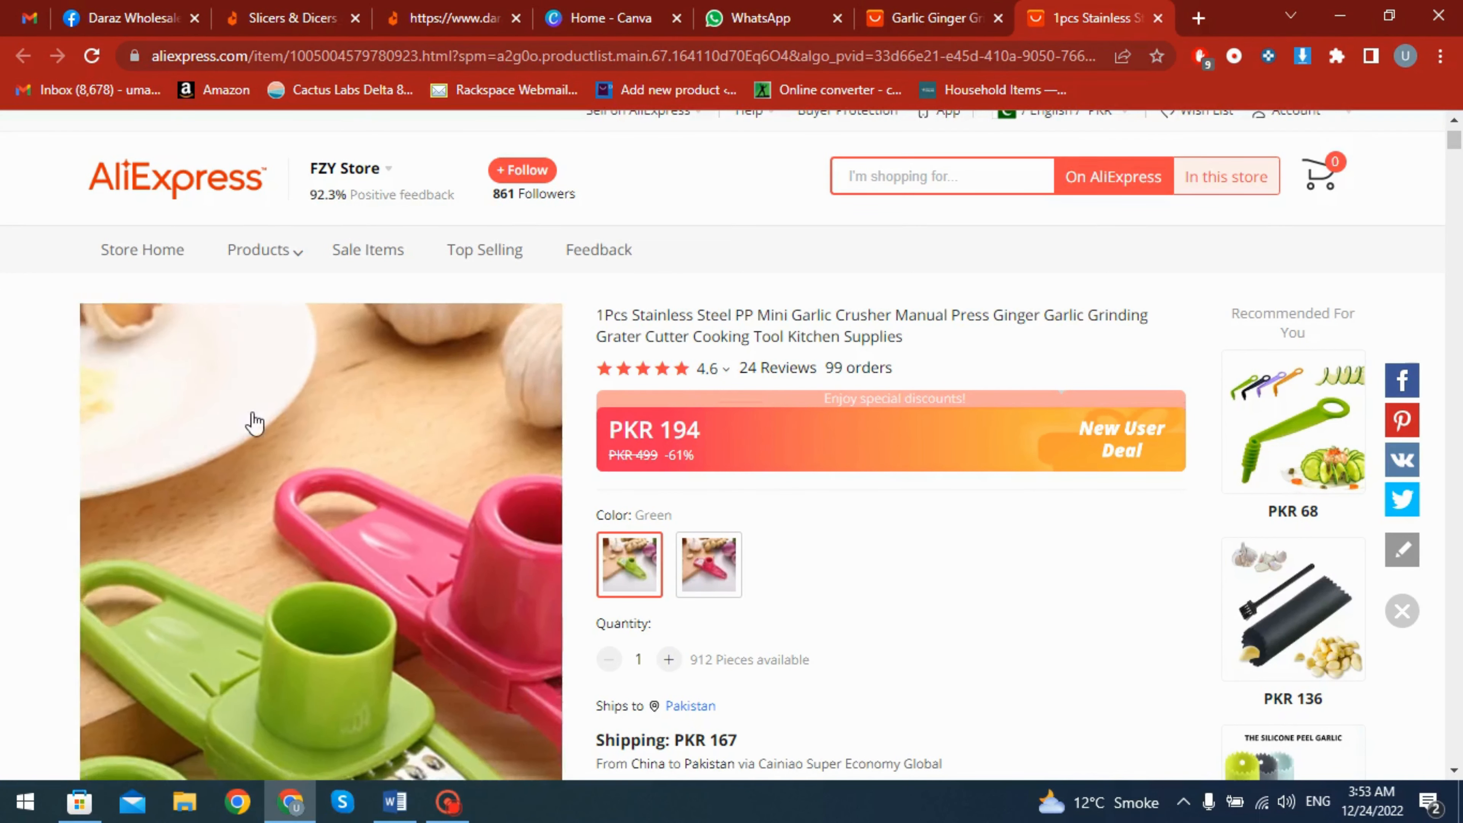
mouse_move(278, 243)
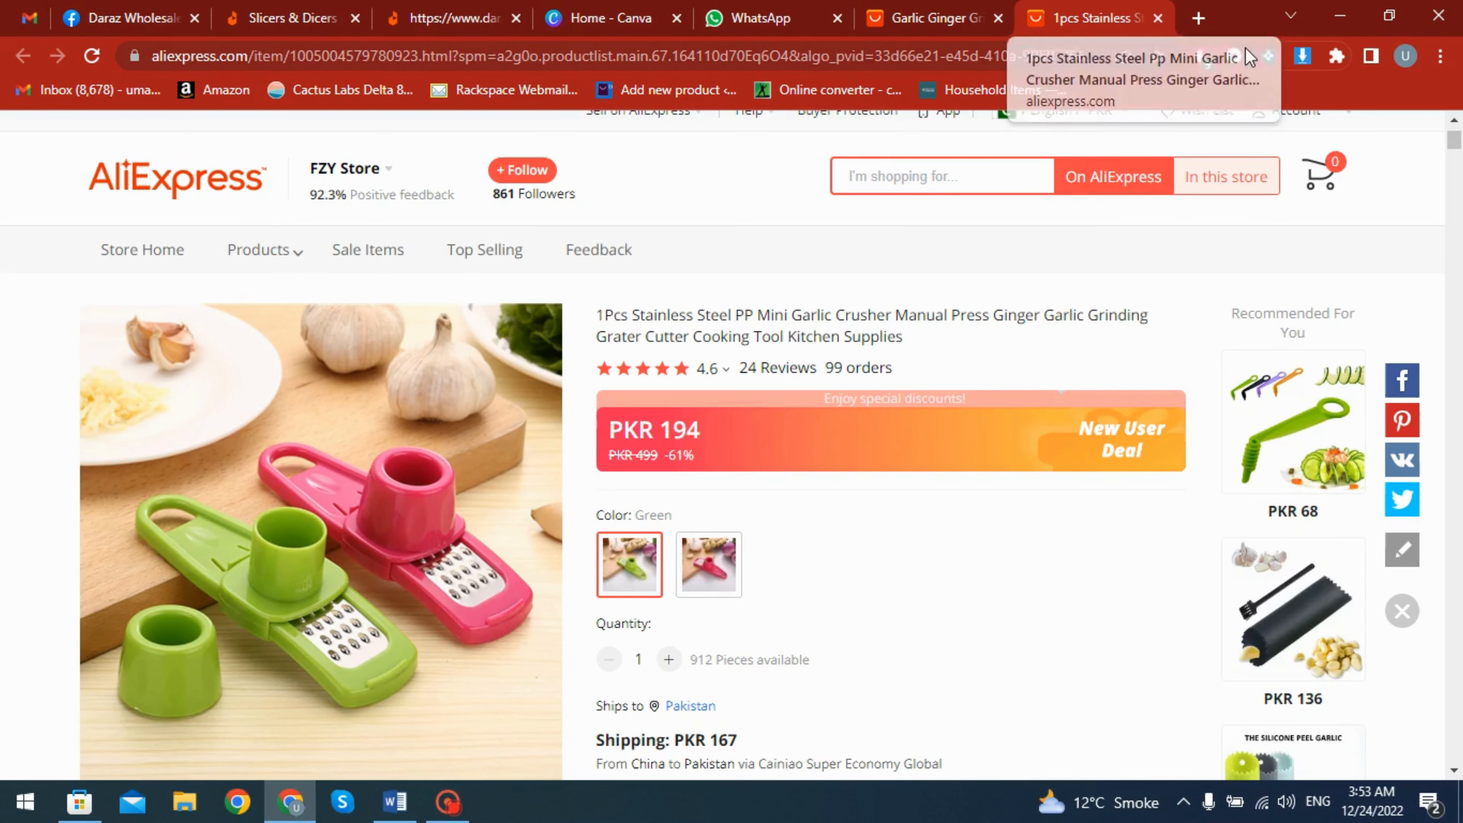
Open the image downloader extension and download the large main photo of the green and pink garlic crushers.
click(1303, 57)
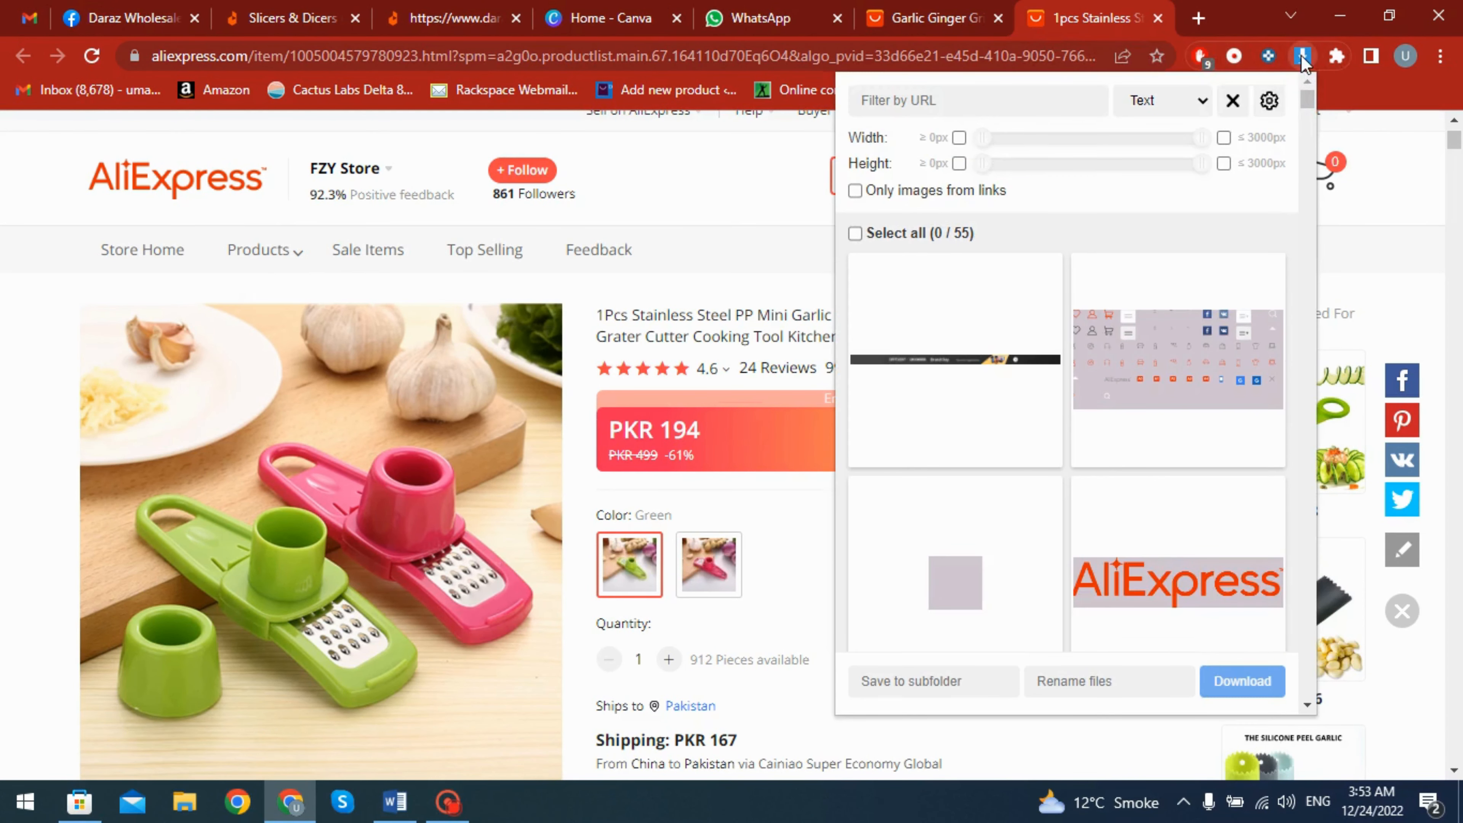
mouse_move(1267, 283)
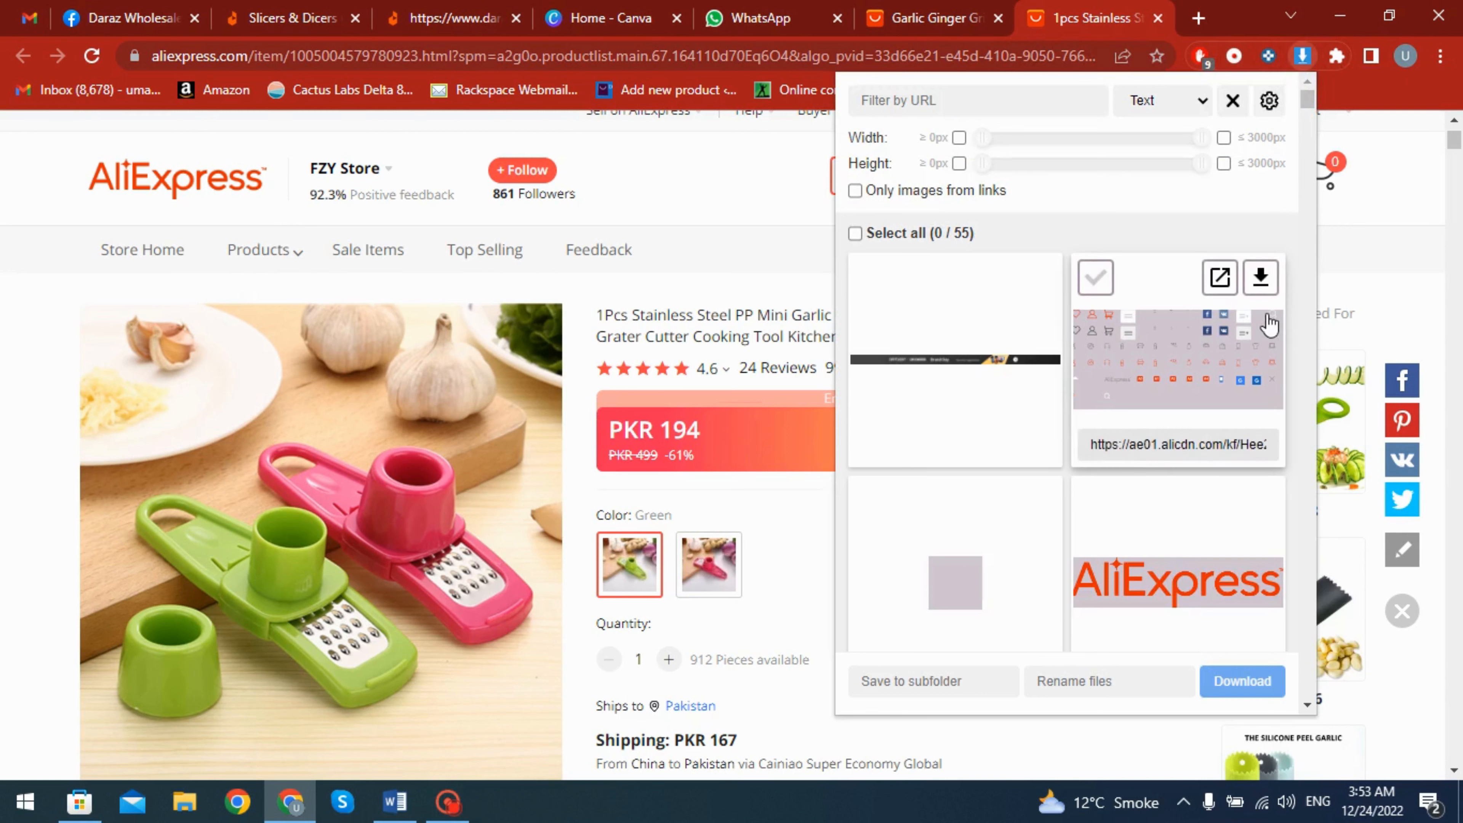
scroll(1169, 384, down, 10)
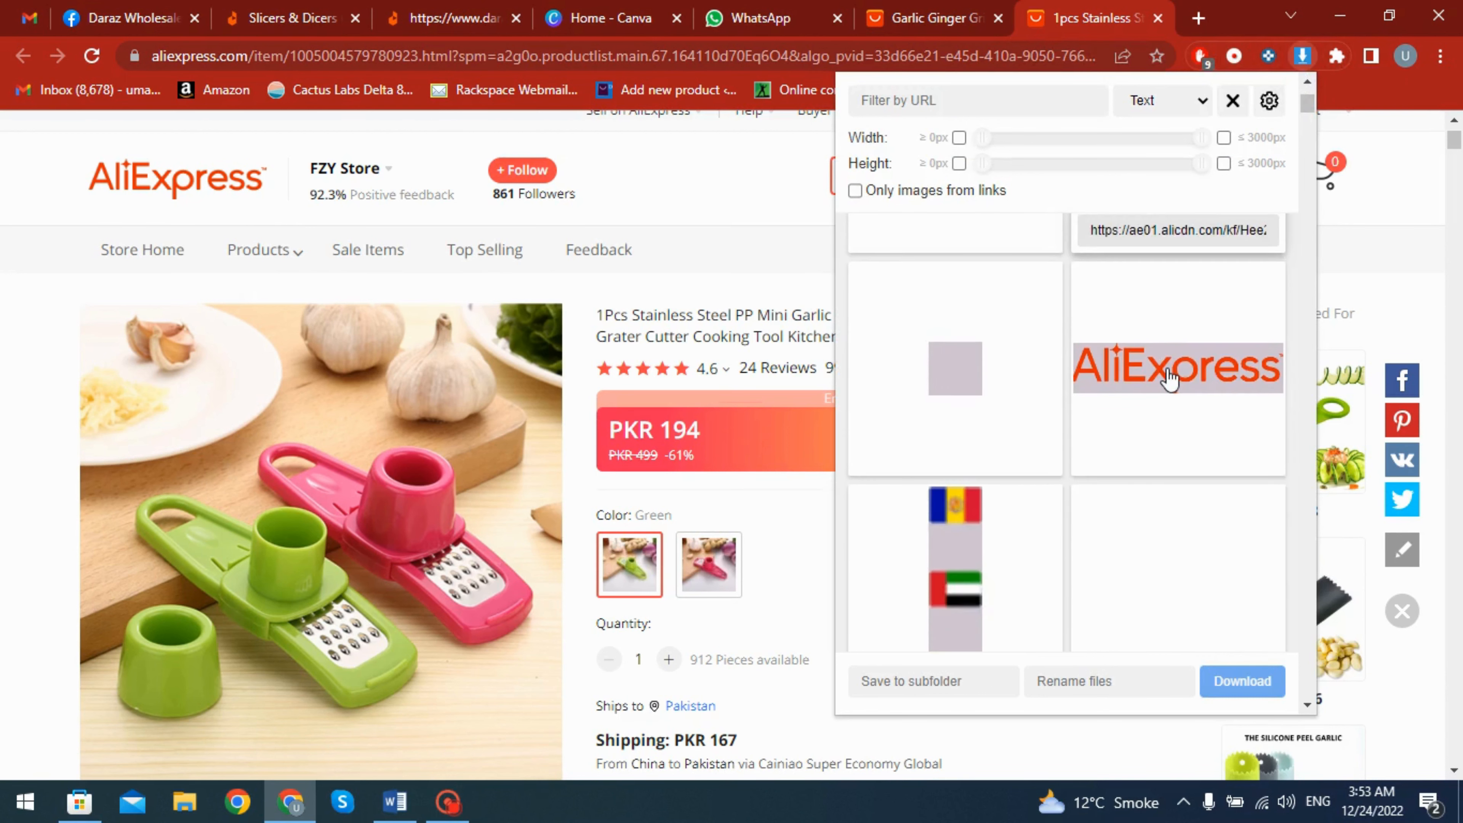
scroll(1163, 394, down, 15)
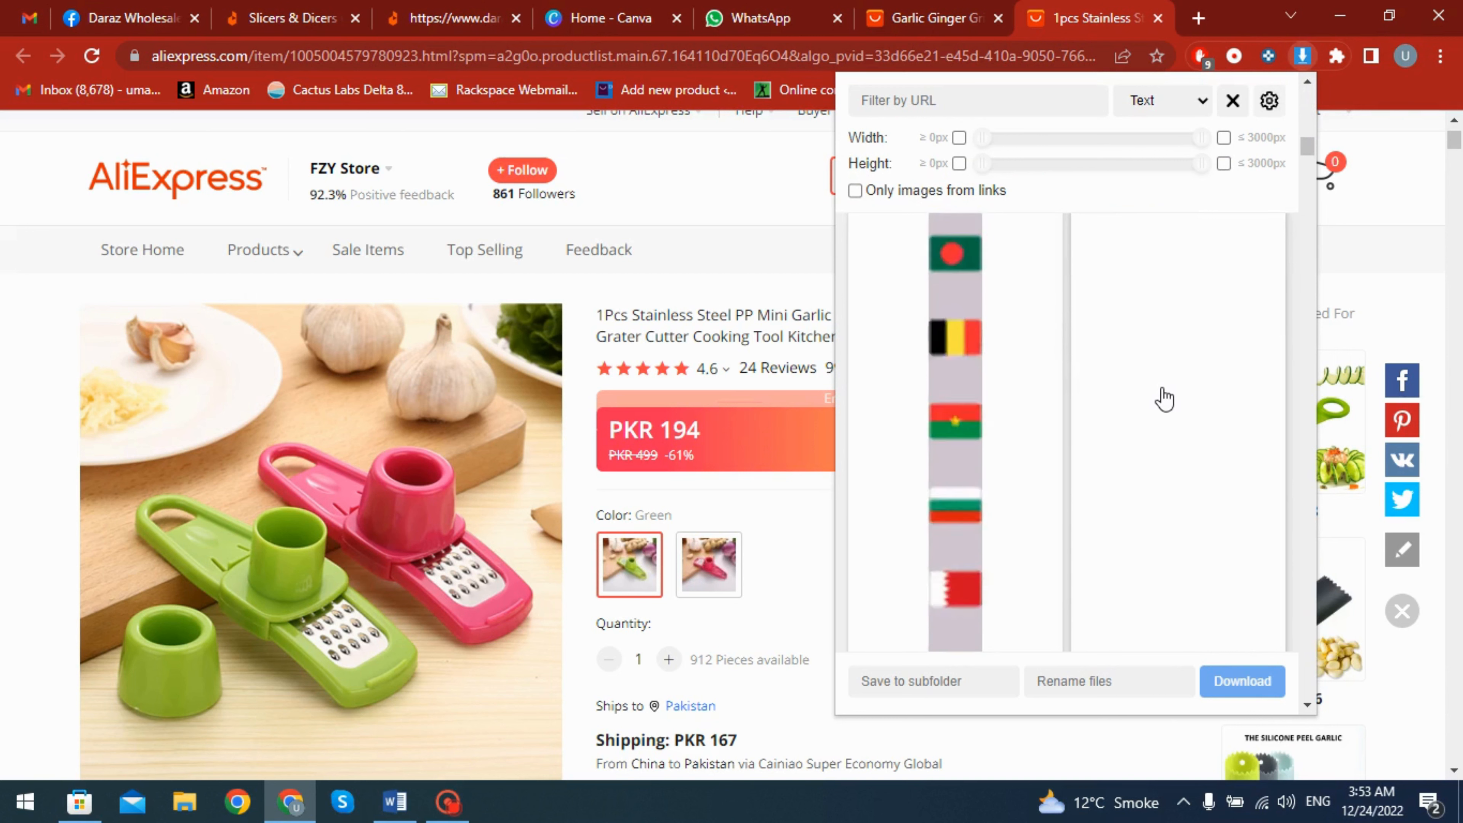
drag(1307, 173, 1323, 492)
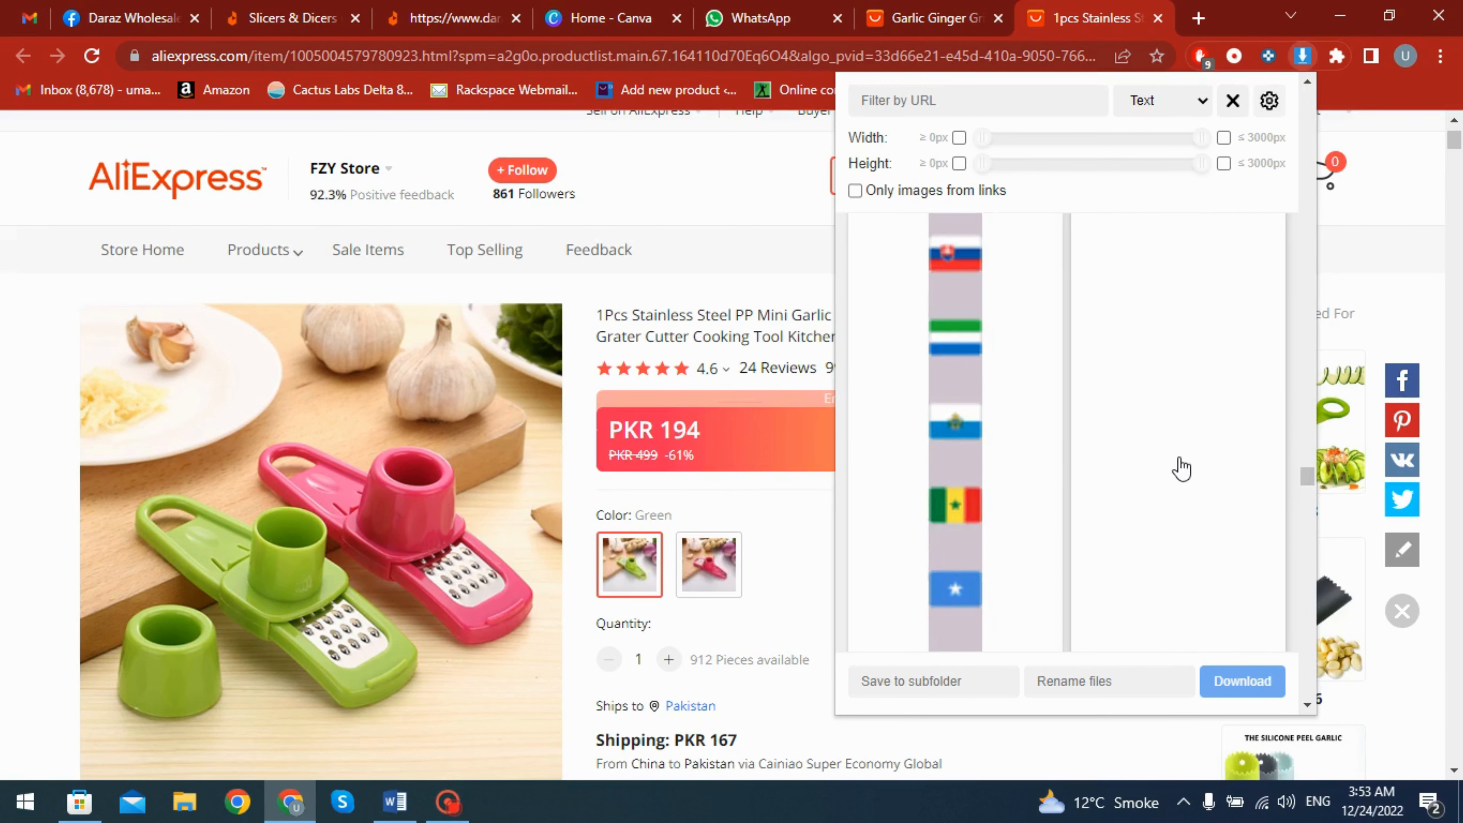
scroll(1178, 470, down, 10)
scroll(1173, 501, down, 5)
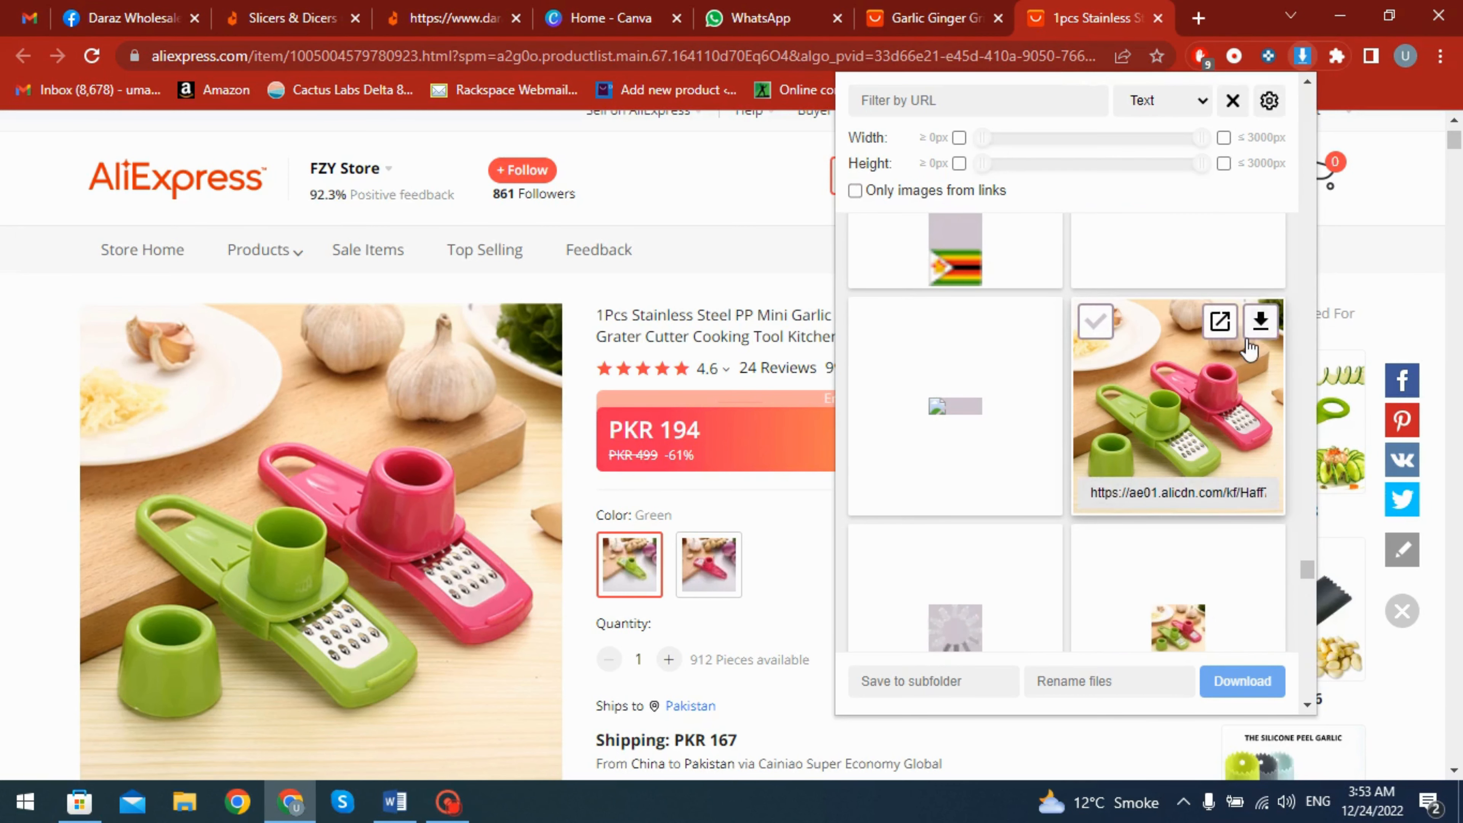
click(1264, 340)
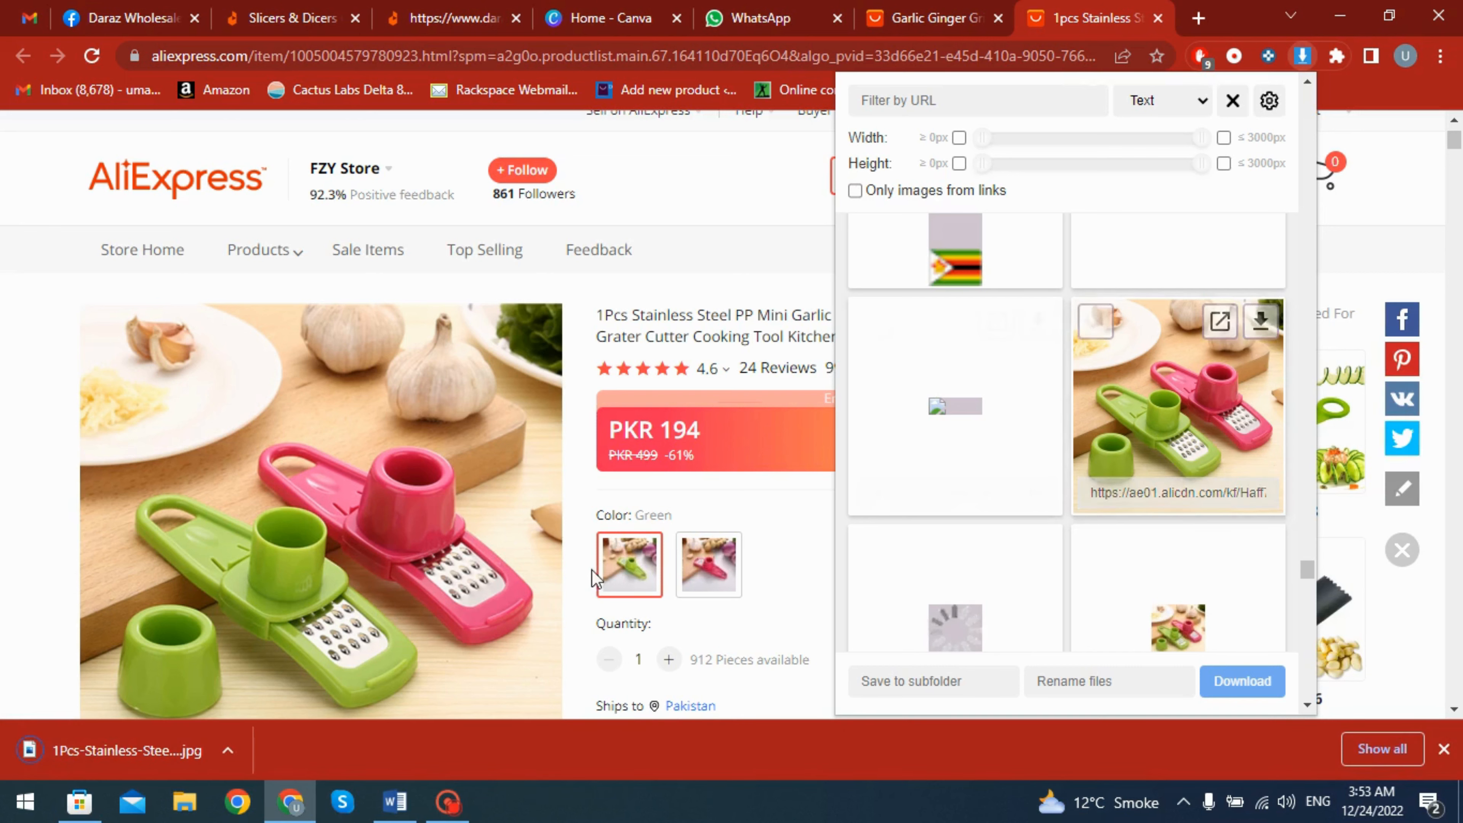
Download the second gallery photo, showing garlic being grated with the green crusher over a white plate, using the image downloader.
scroll(1111, 539, down, 5)
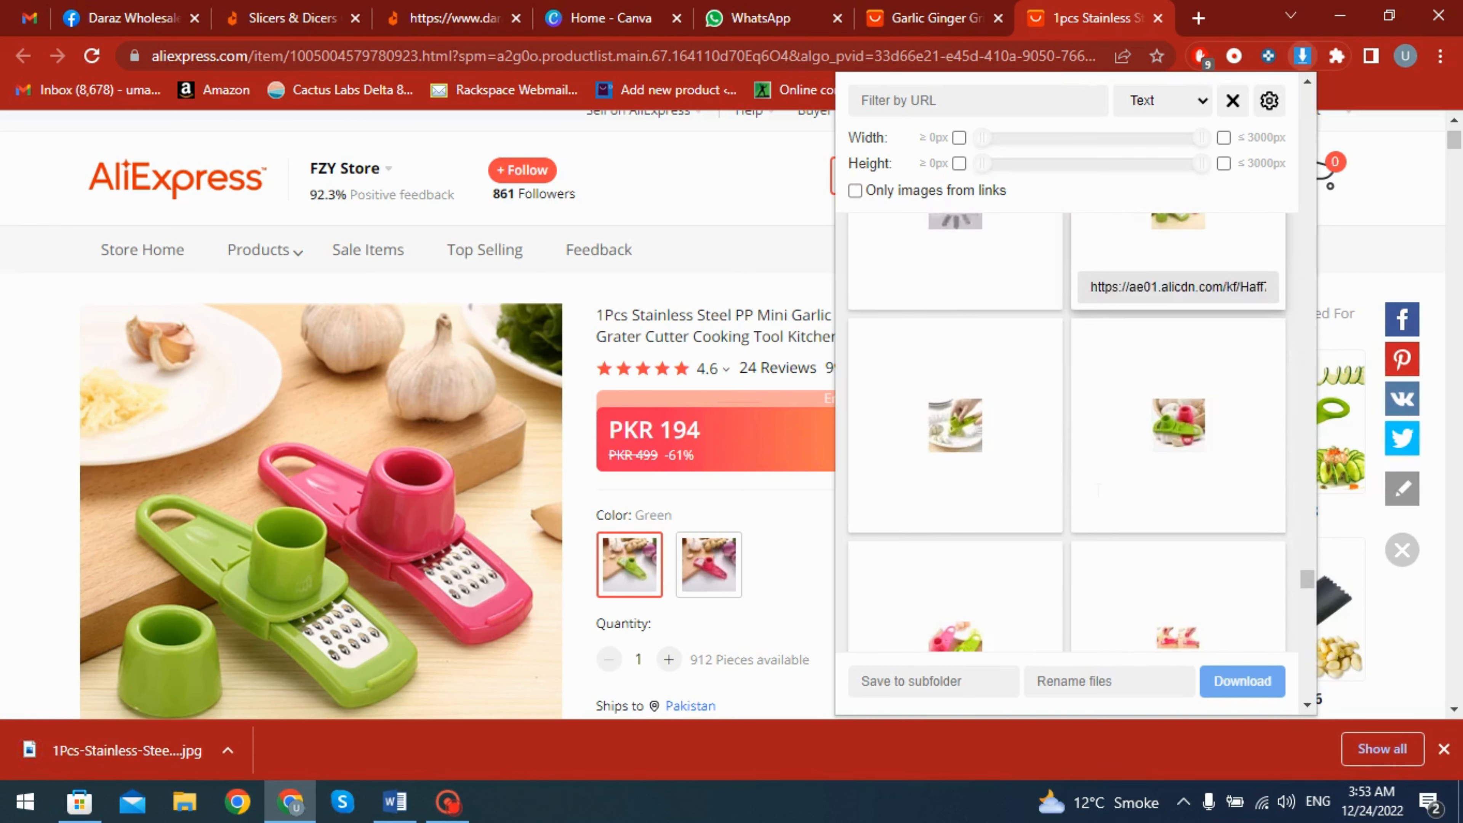
scroll(1063, 517, up, 3)
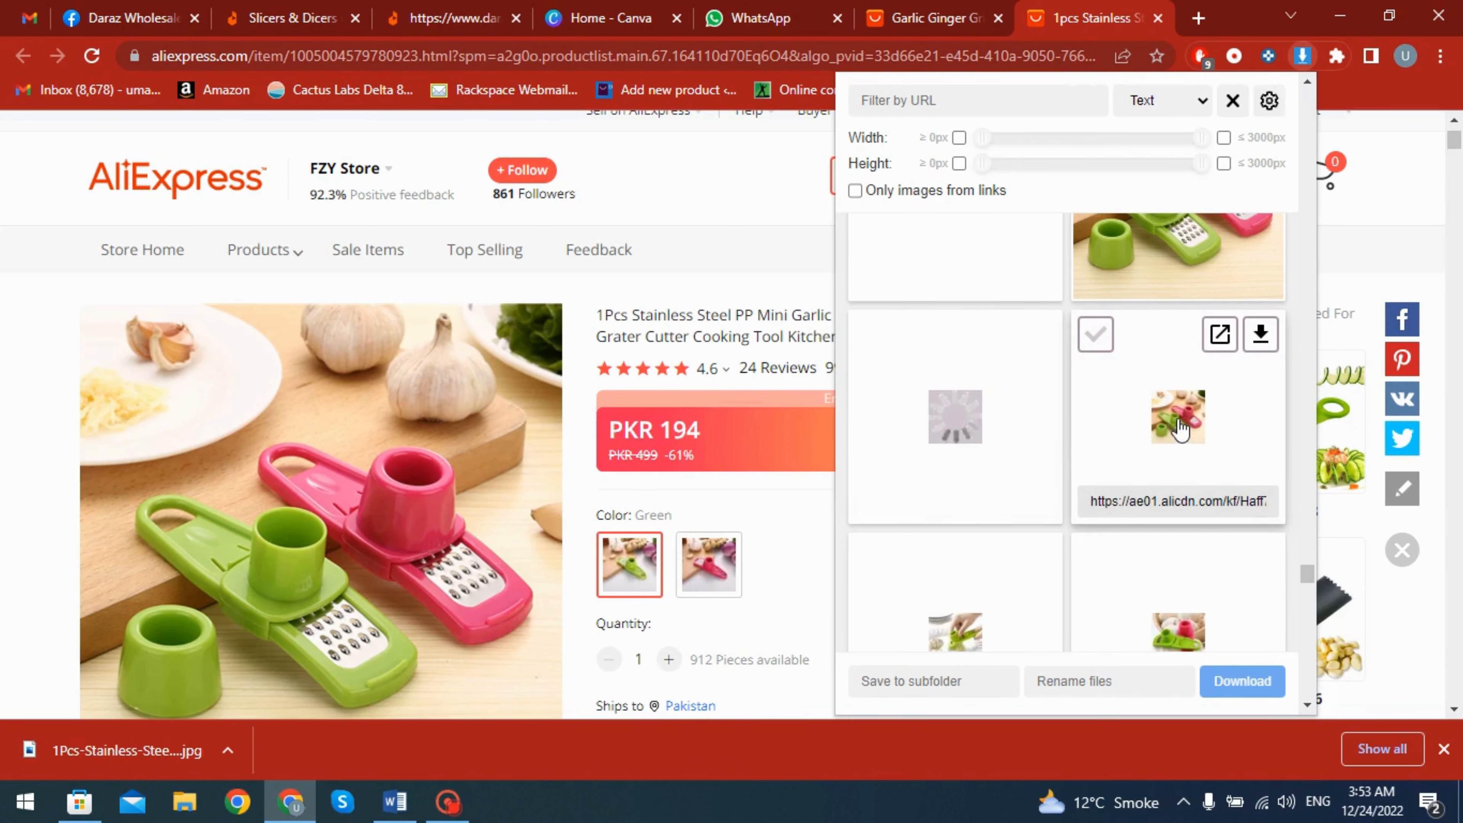
scroll(1182, 495, down, 6)
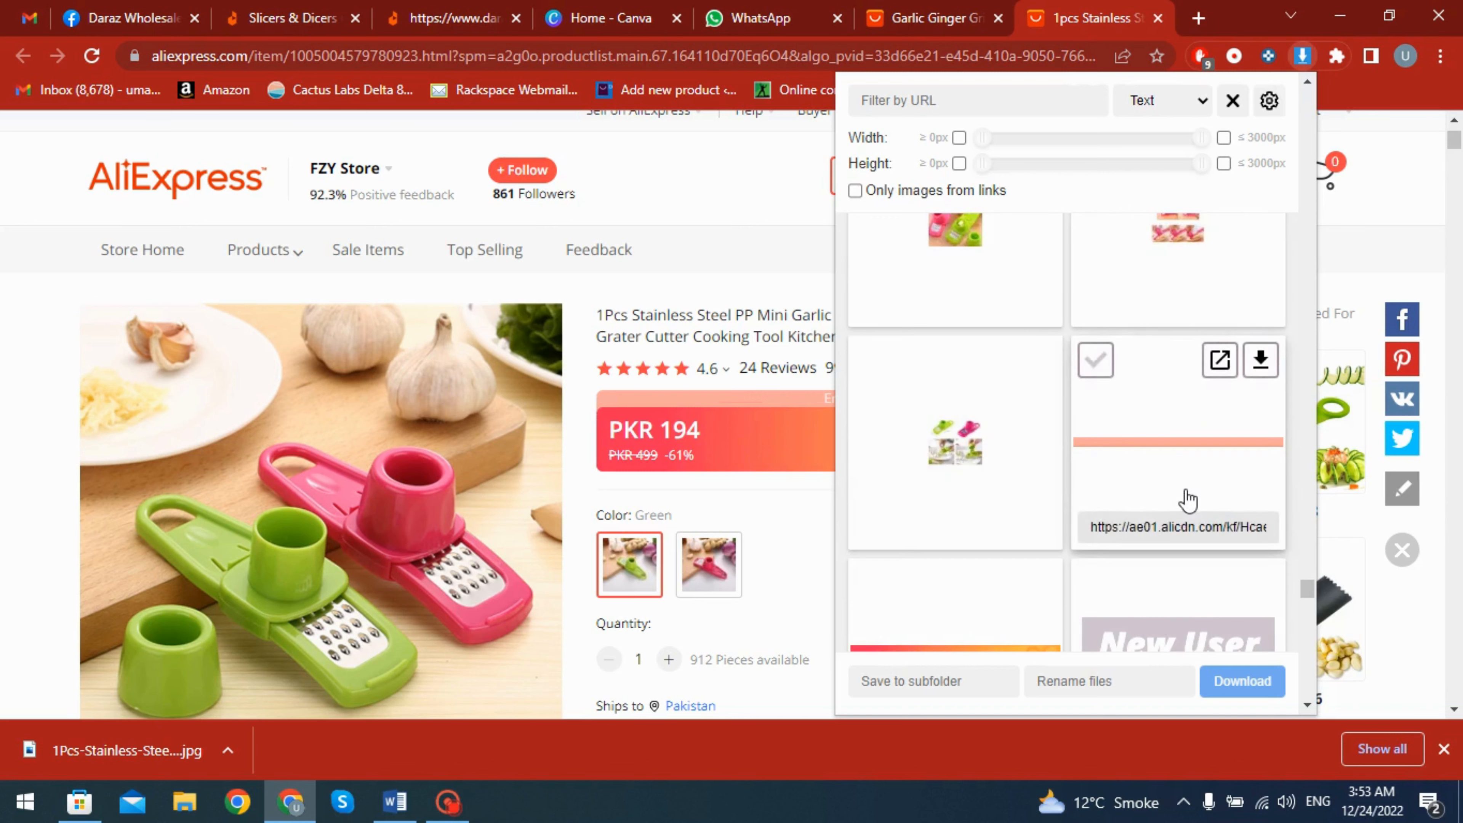
scroll(1186, 499, up, 5)
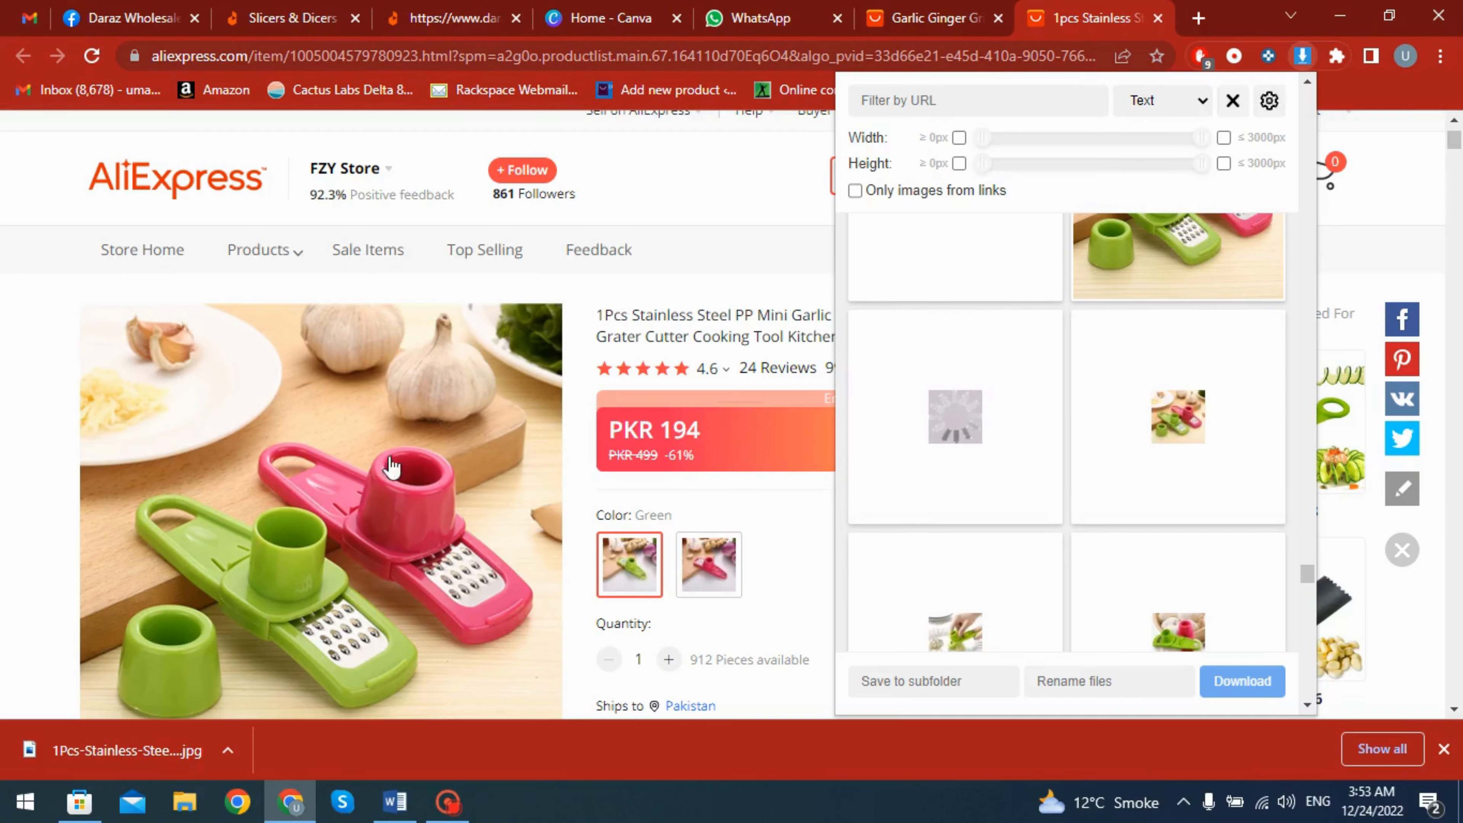
scroll(190, 504, down, 3)
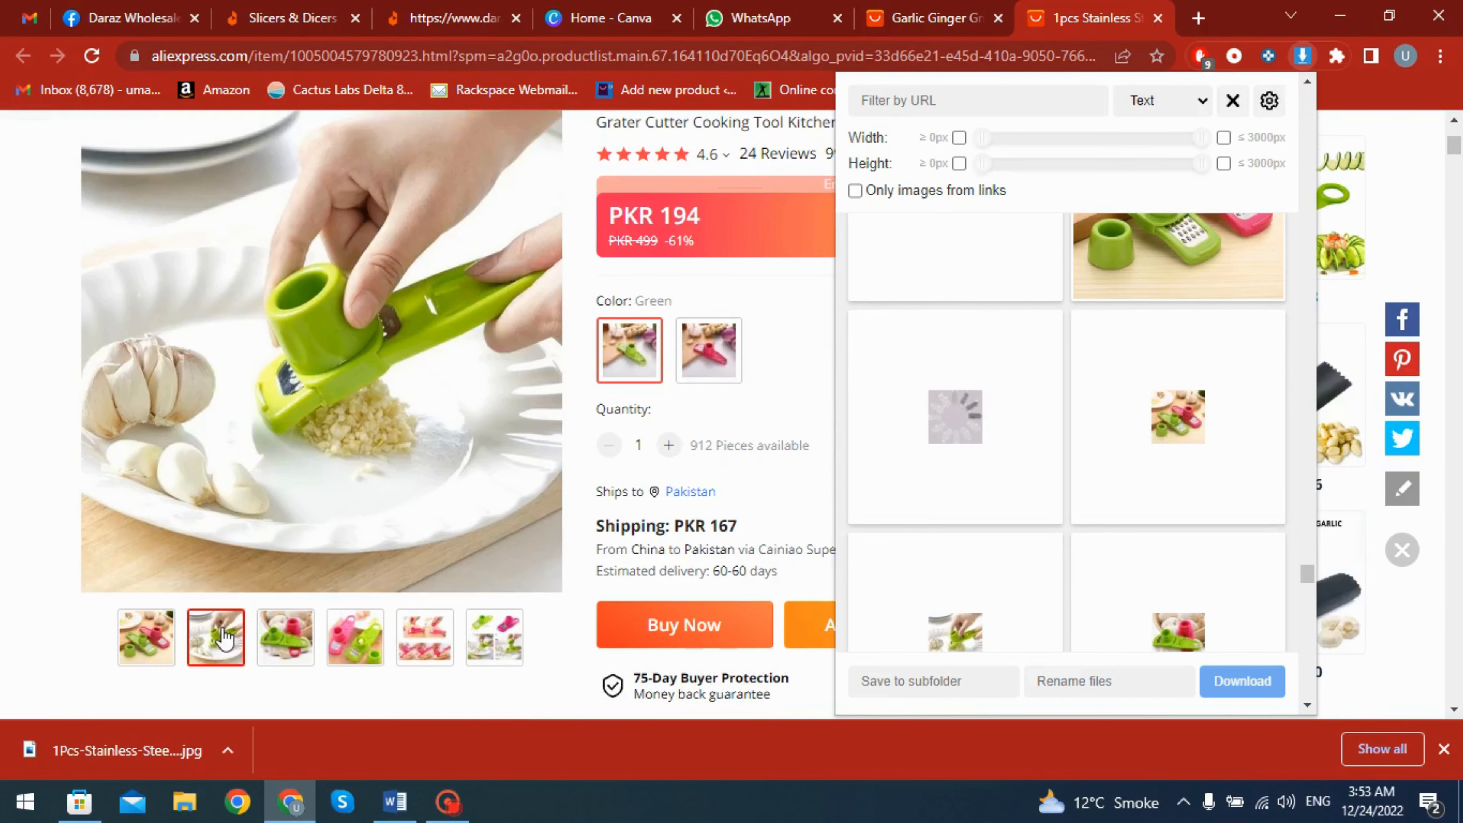
click(231, 623)
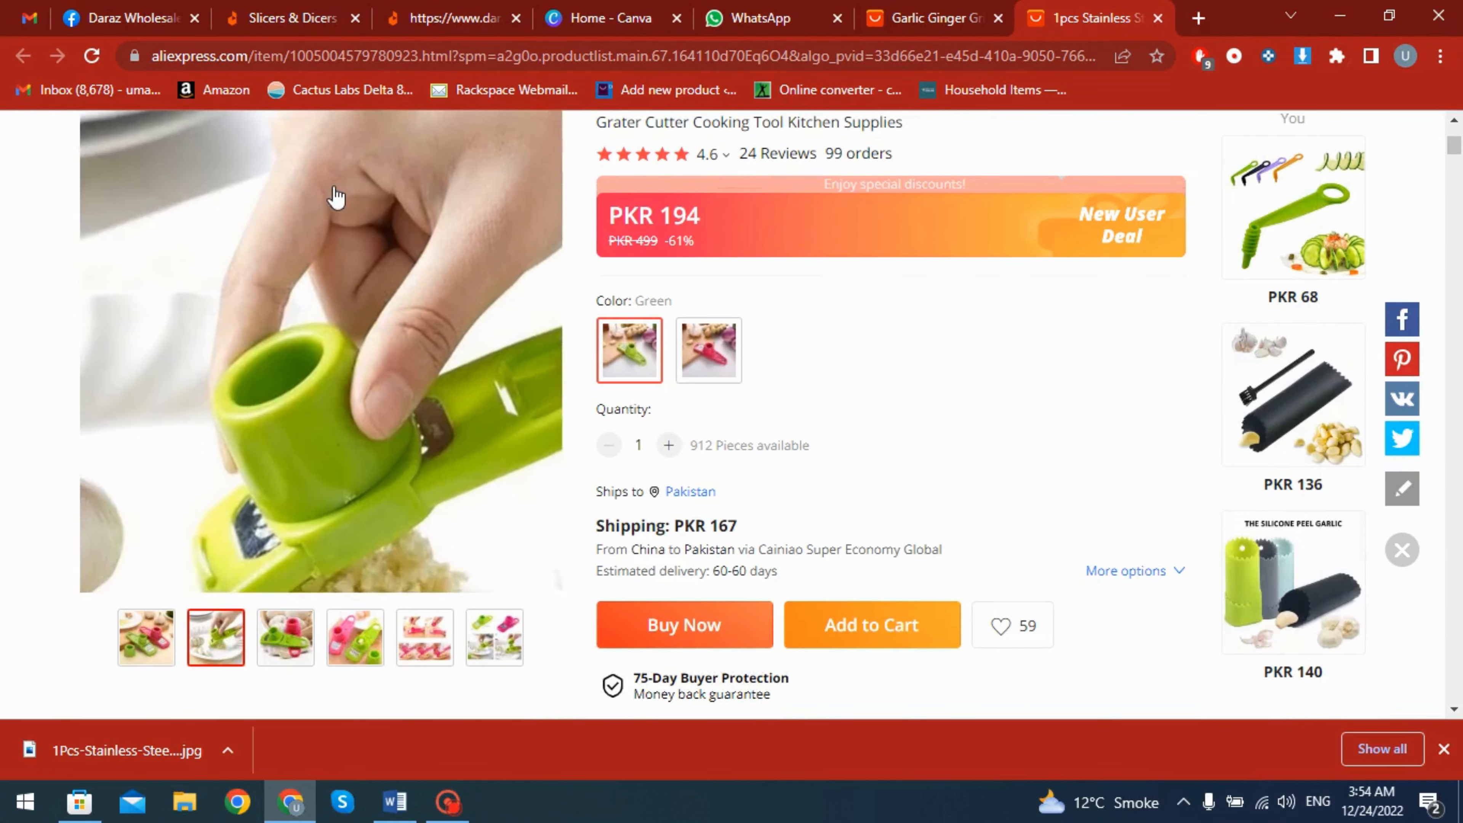
click(1304, 60)
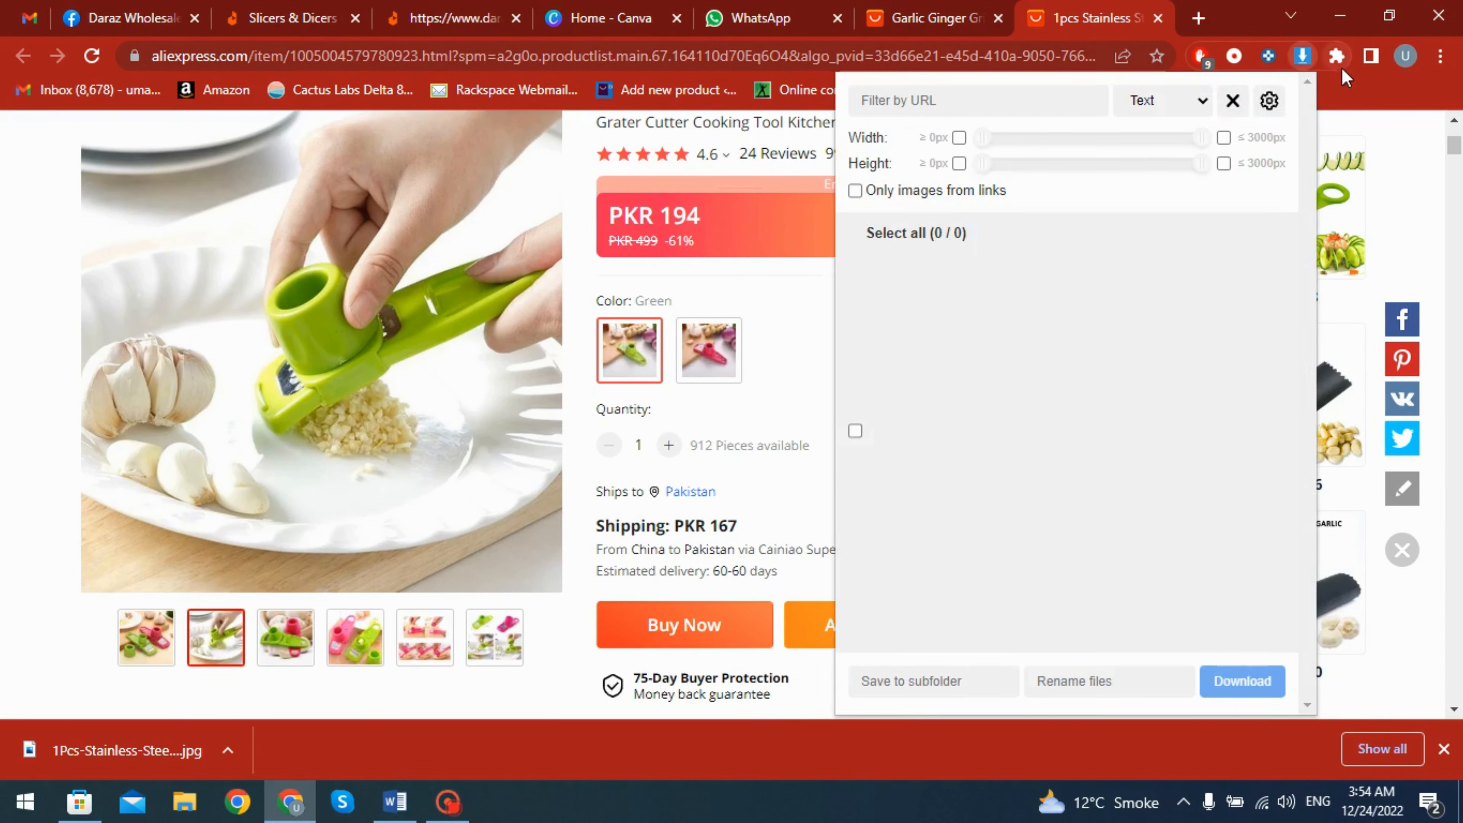
drag(1309, 109, 1306, 589)
scroll(1123, 406, up, 2)
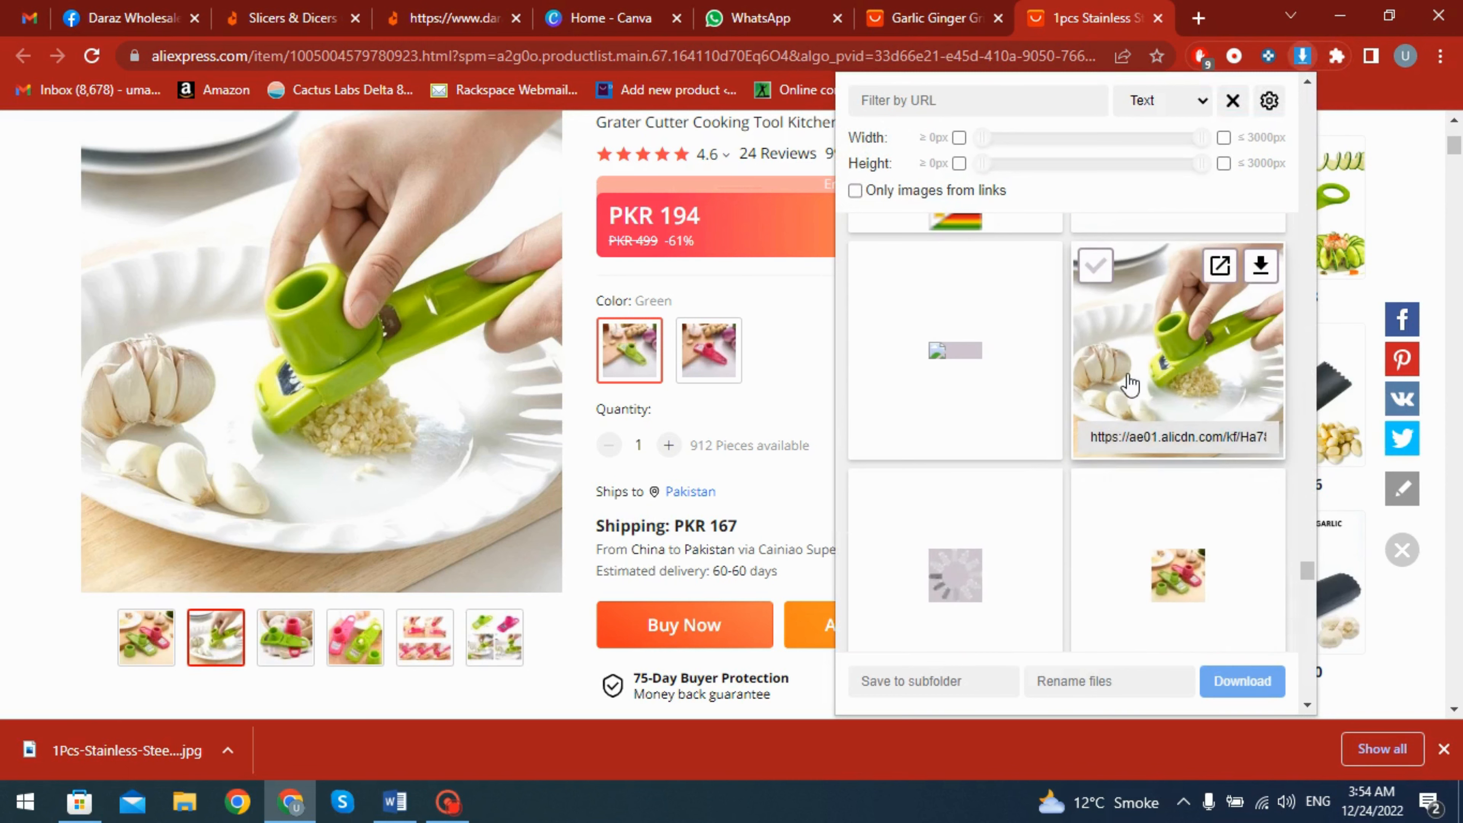
scroll(1126, 384, up, 2)
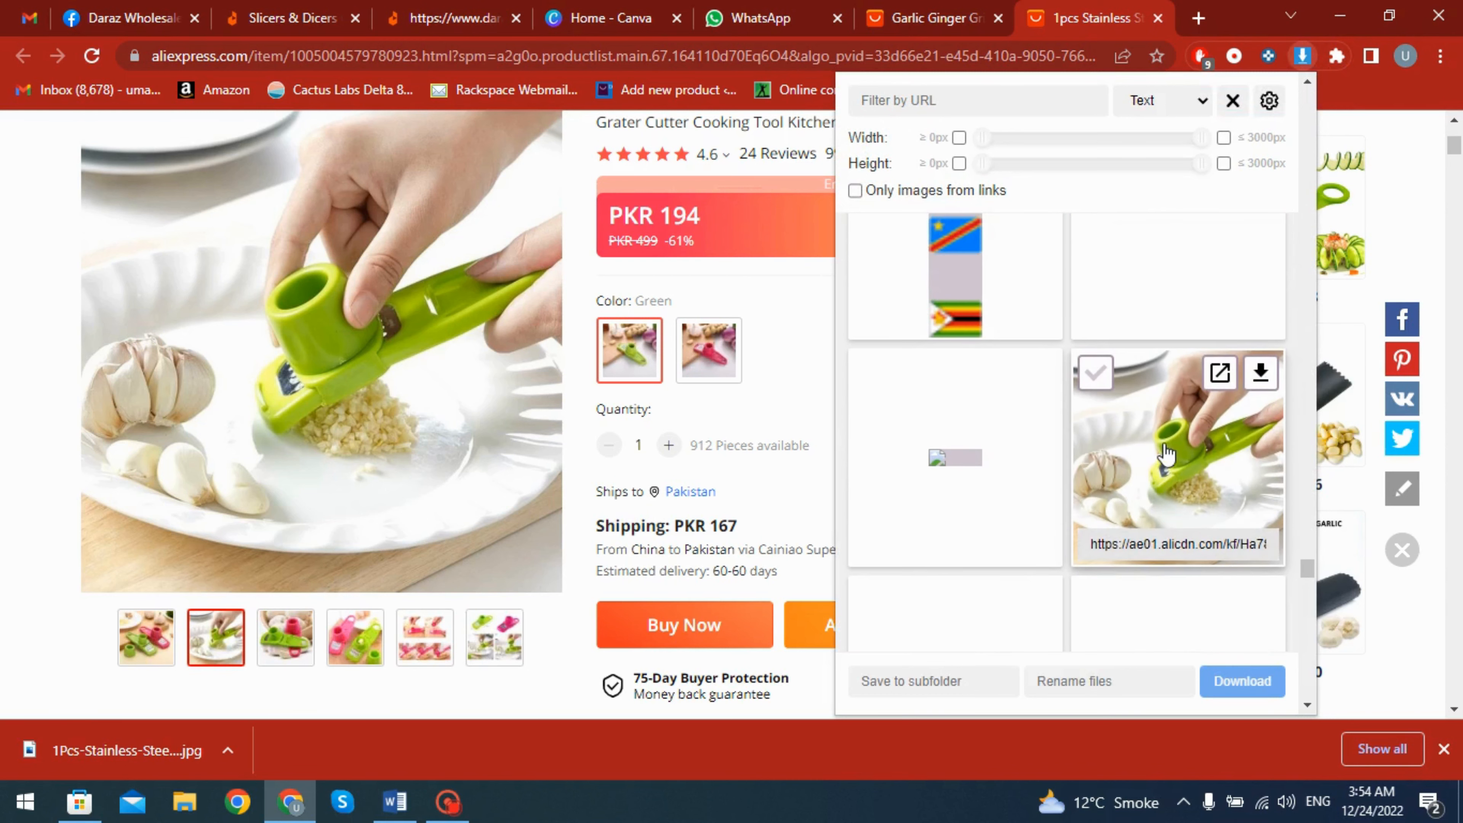
click(1261, 377)
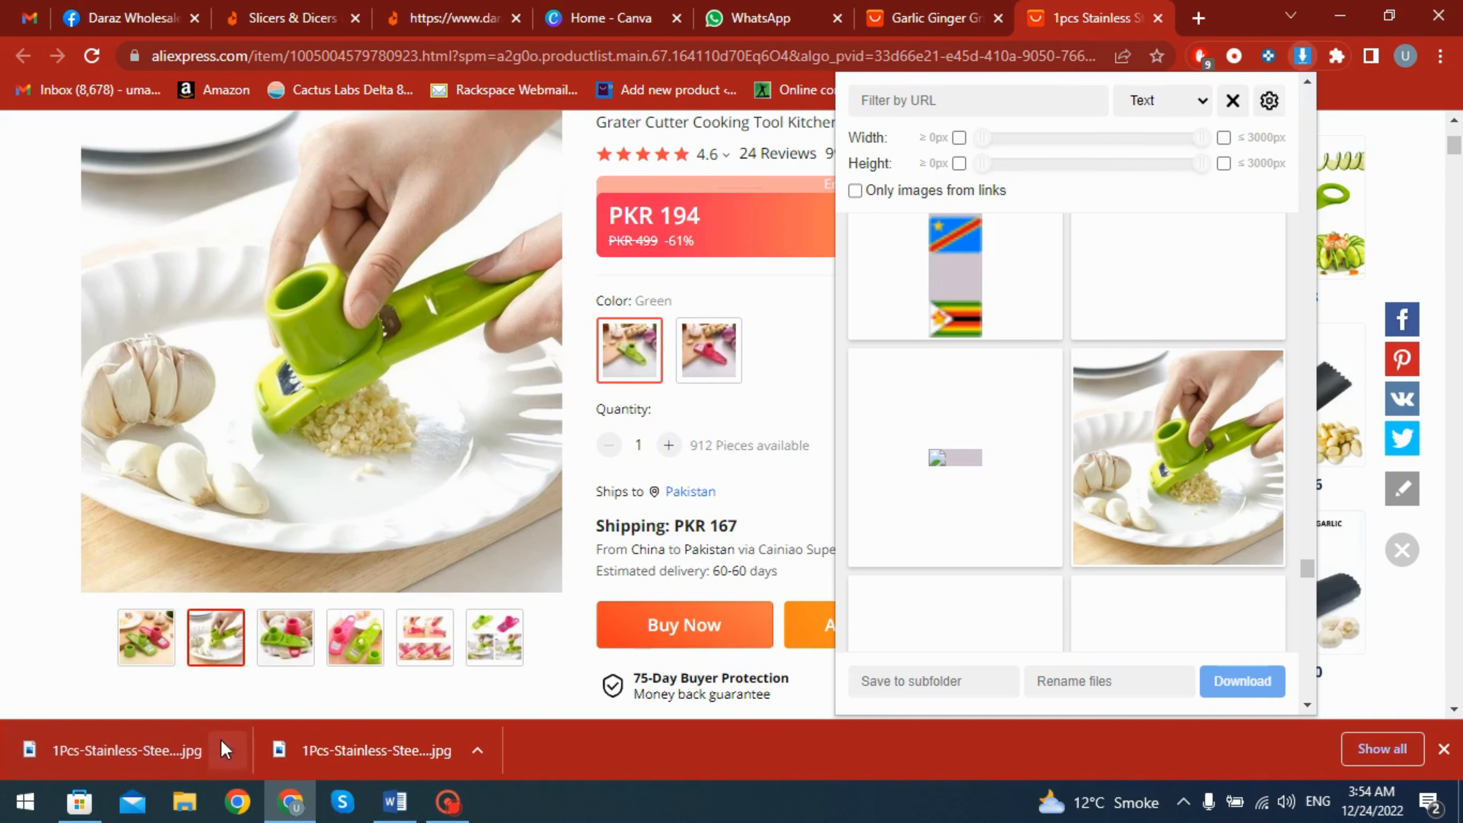
Download the third and fourth gallery photos of the green and pink crushers with the image downloader.
click(286, 637)
click(286, 637)
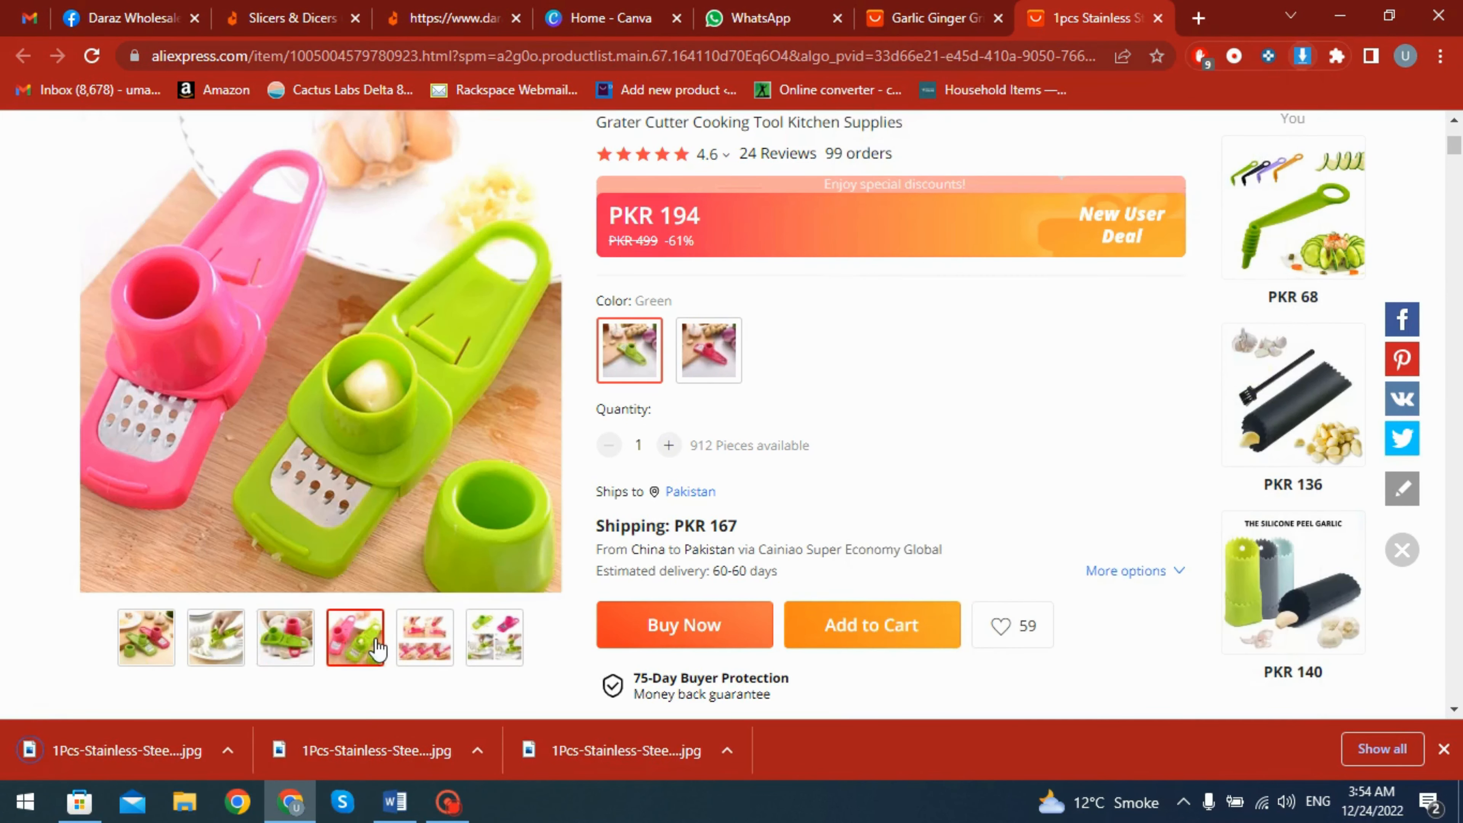
click(1302, 56)
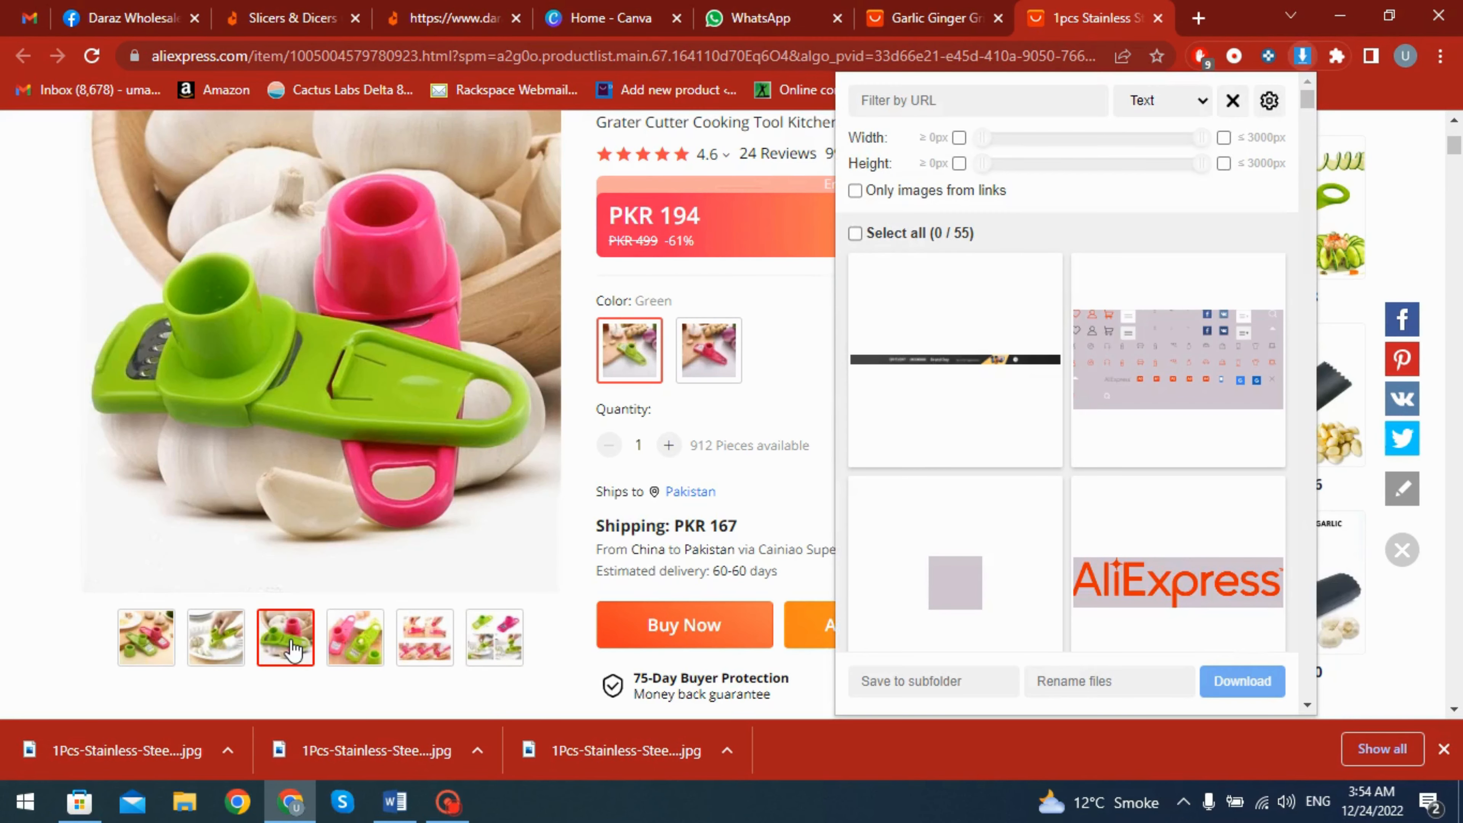
Show the fifth gallery photo, the collage of the pink crusher in use, and download it with the image downloader.
click(431, 646)
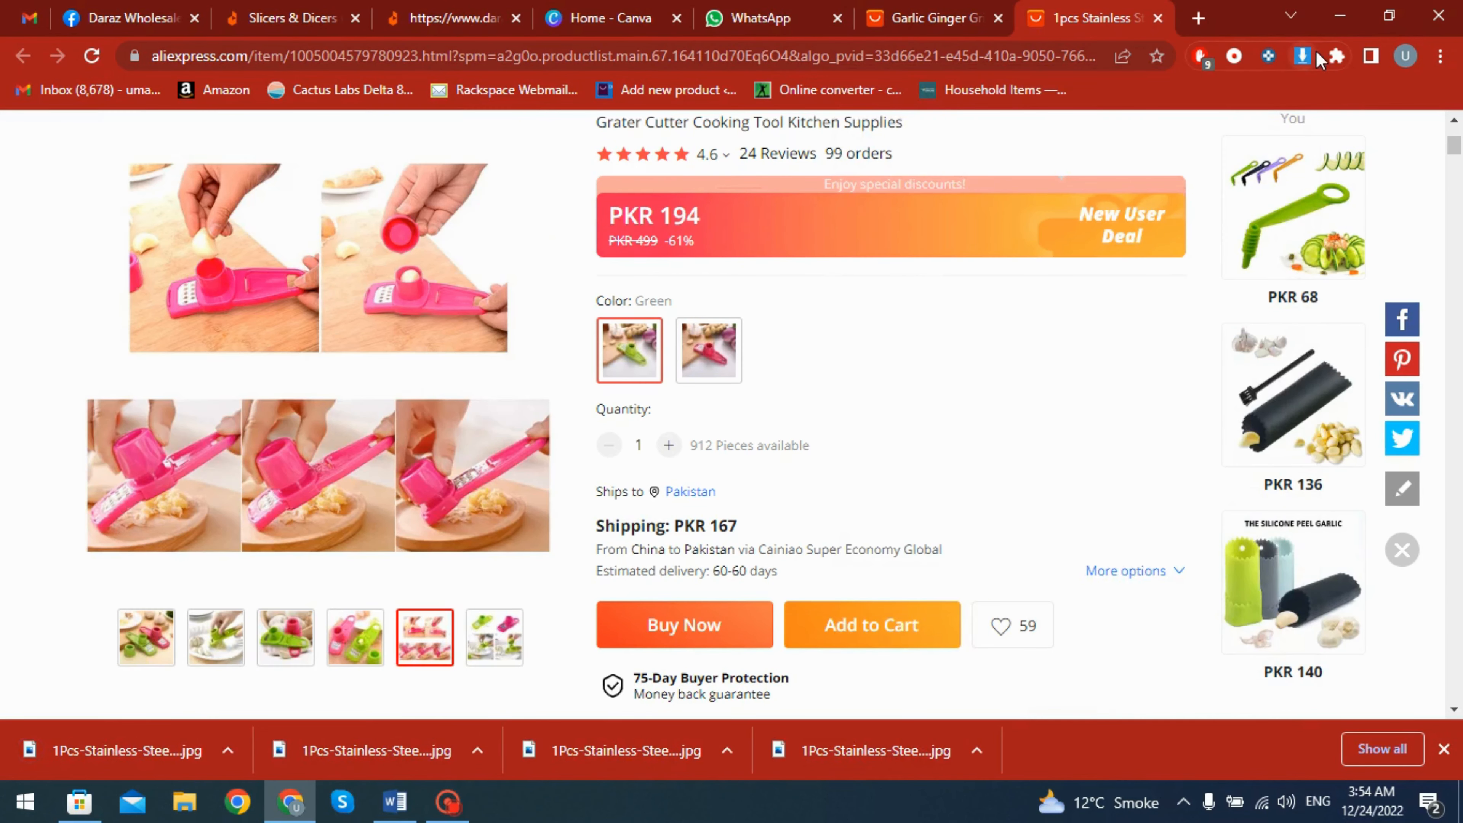
click(1303, 56)
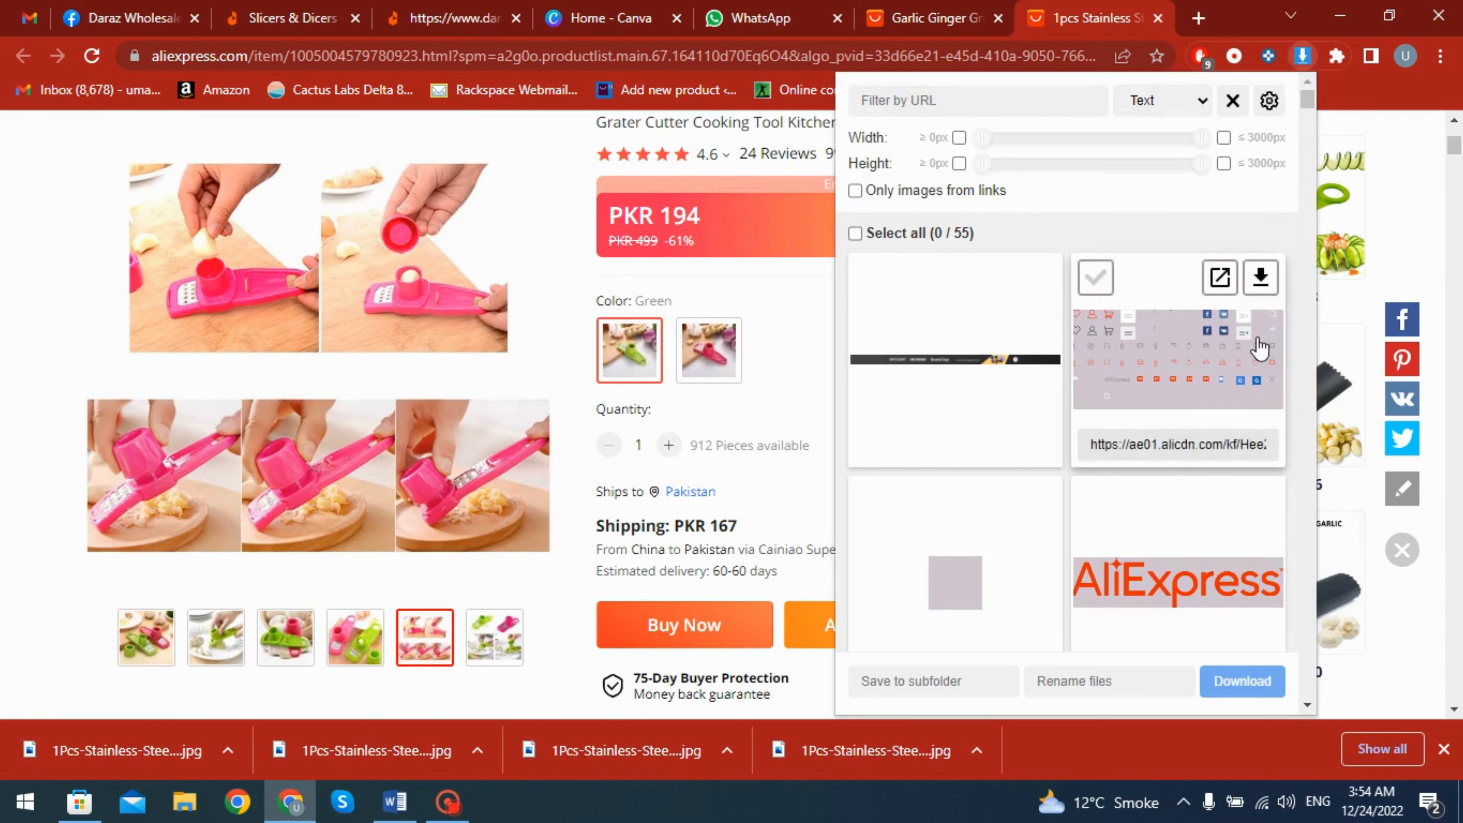
scroll(1297, 276, down, 3)
scroll(1283, 481, down, 10)
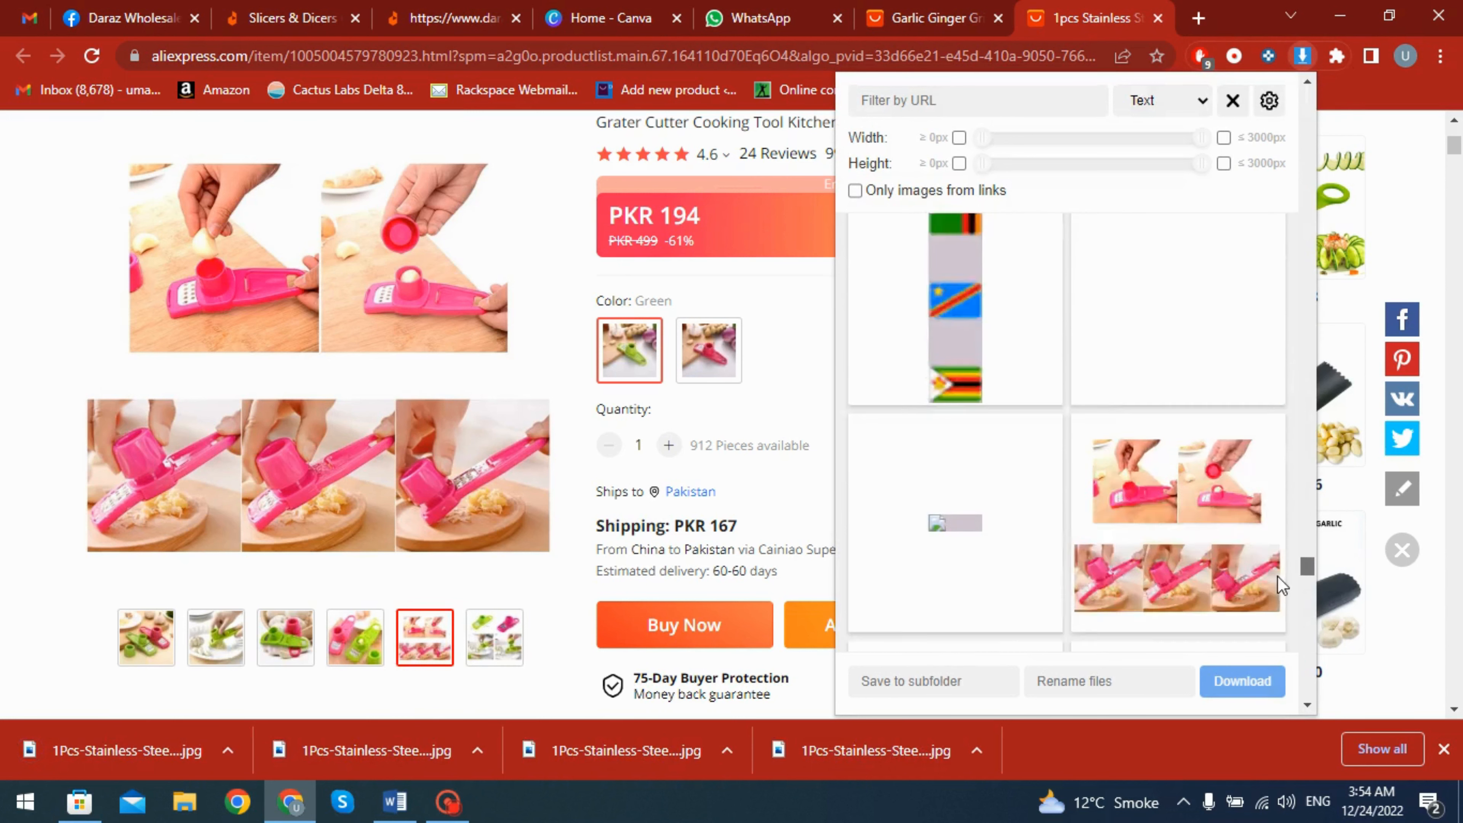
scroll(1208, 530, up, 2)
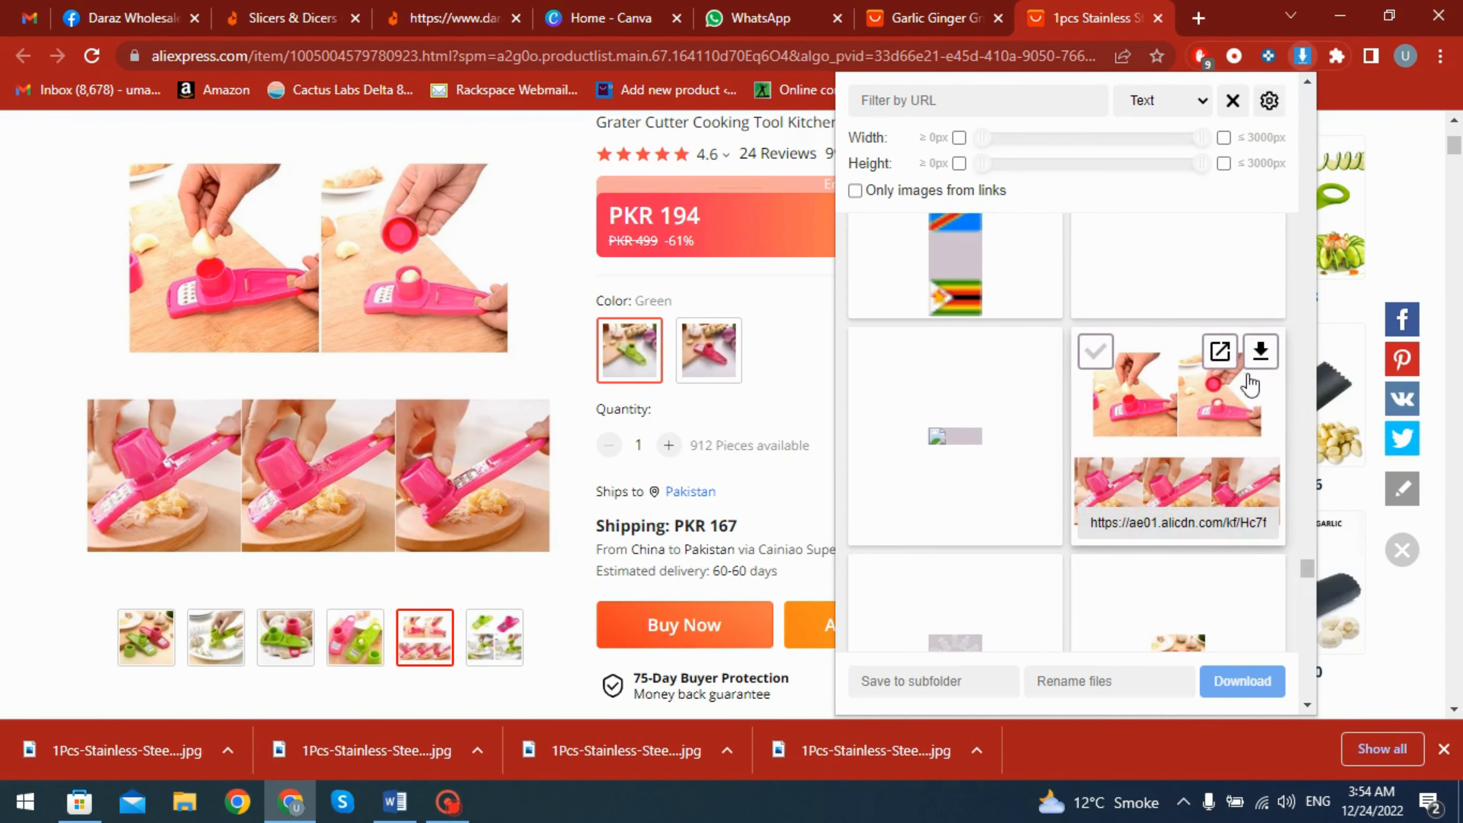
click(1261, 350)
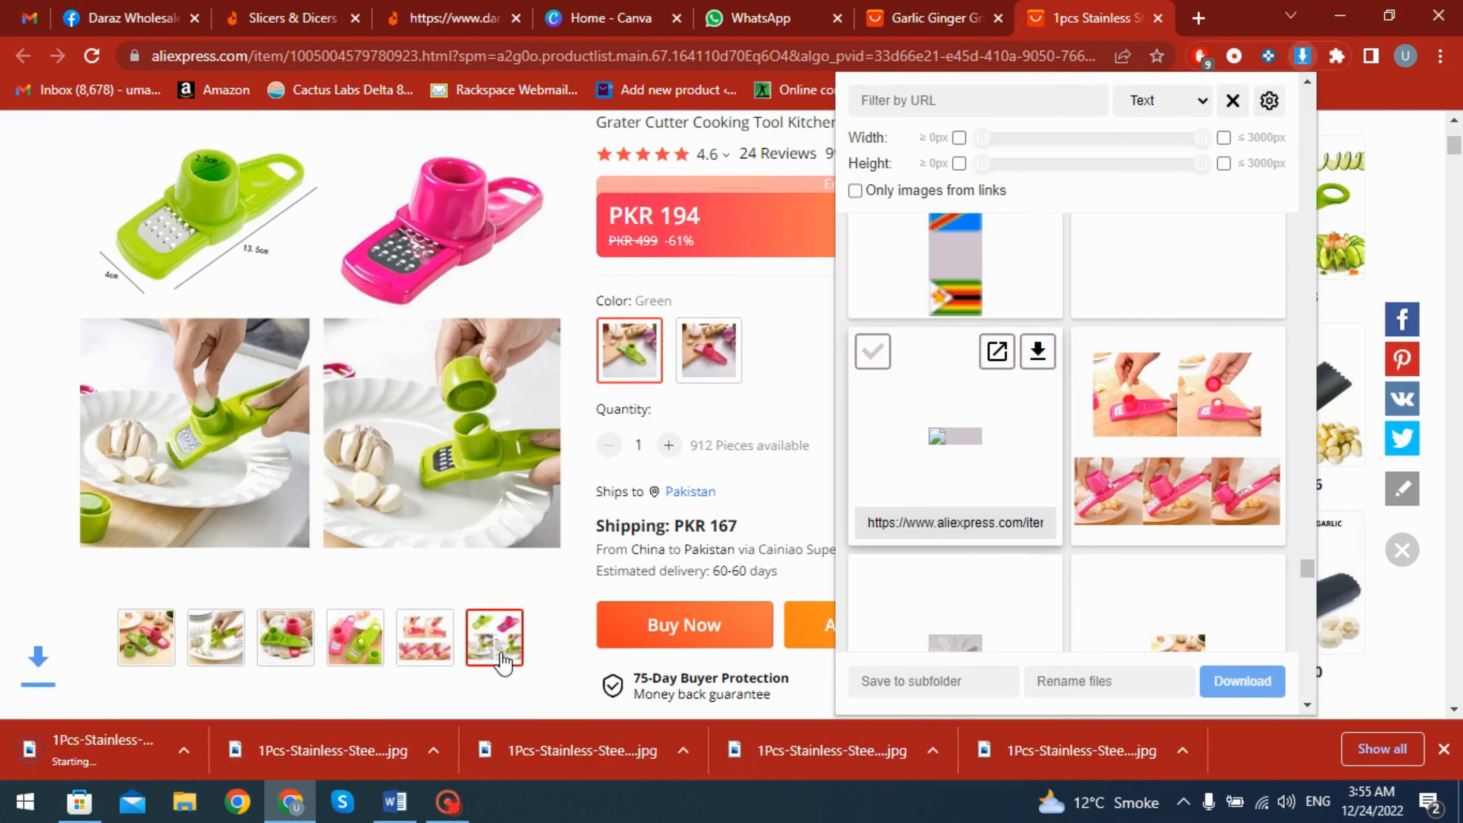
Reopen the image downloader to save the last gallery photo, the collage with the crusher's dimensions, and close it.
click(1303, 58)
click(1304, 58)
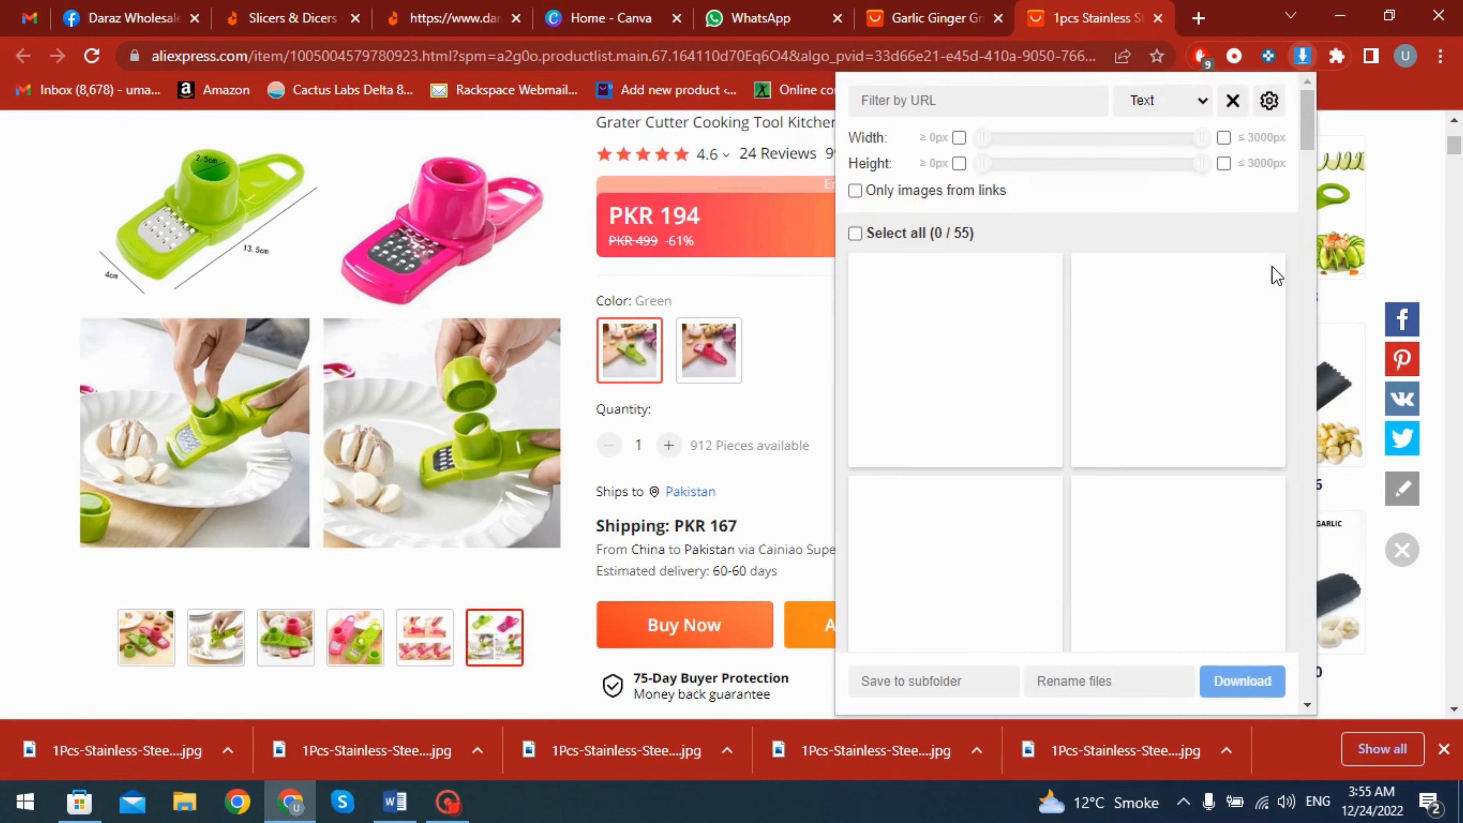
mouse_move(1316, 107)
mouse_down()
mouse_move(1303, 483)
mouse_move(1317, 107)
mouse_up()
click(1302, 57)
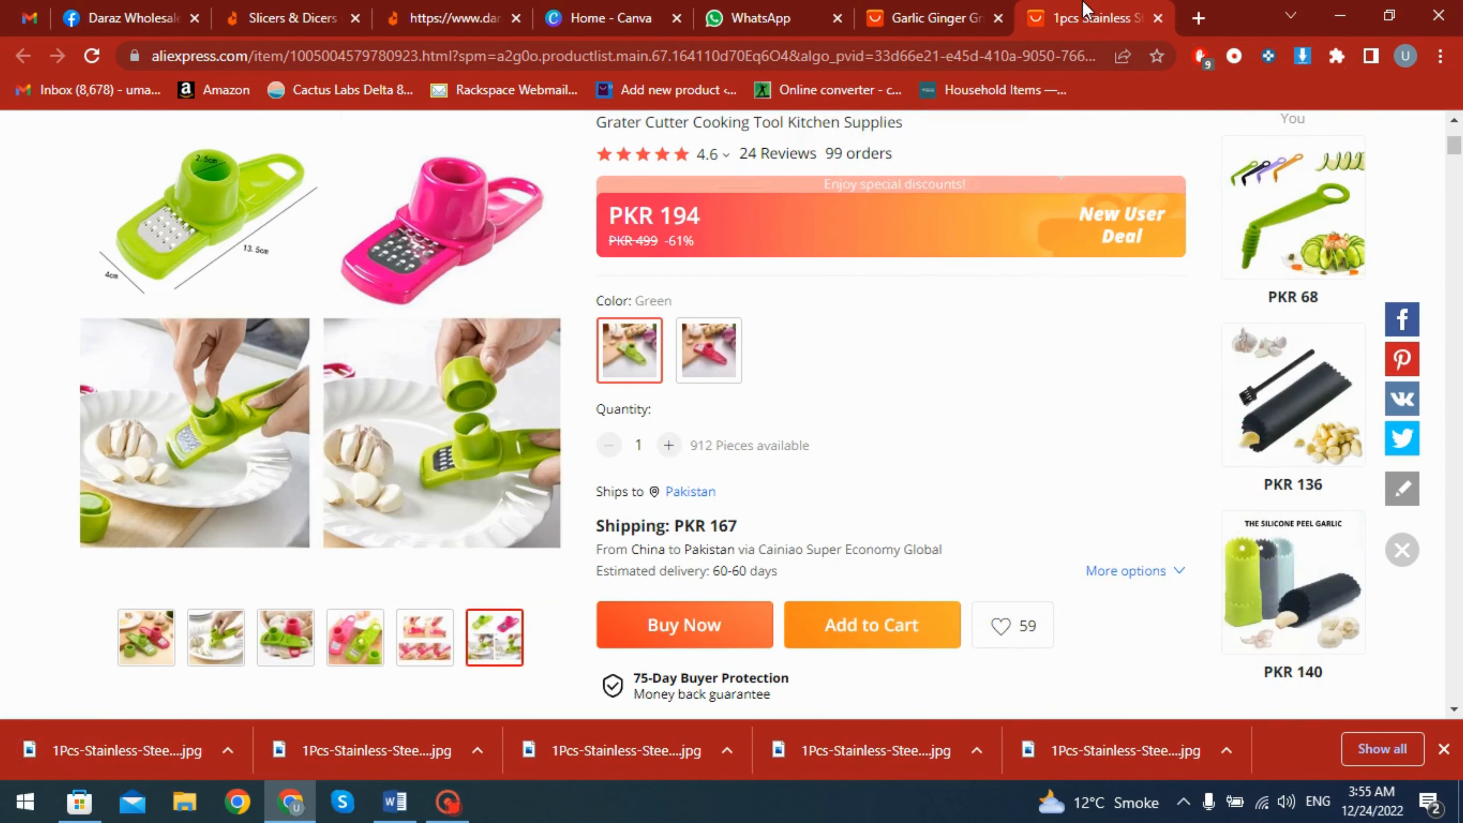
Examine the listing's description, specifications and description photos for usable product details and images.
scroll(833, 399, down, 10)
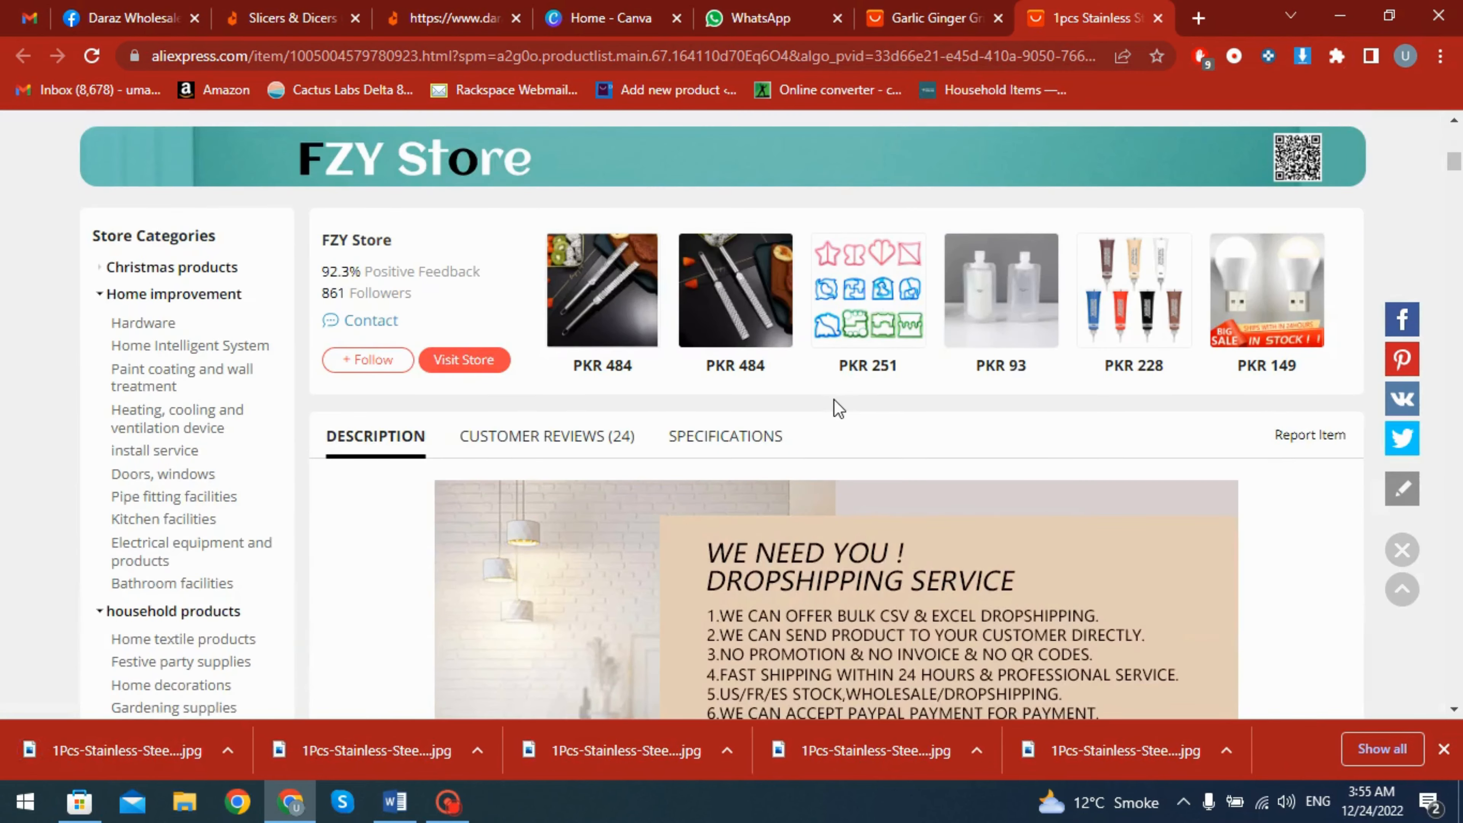
scroll(833, 404, down, 6)
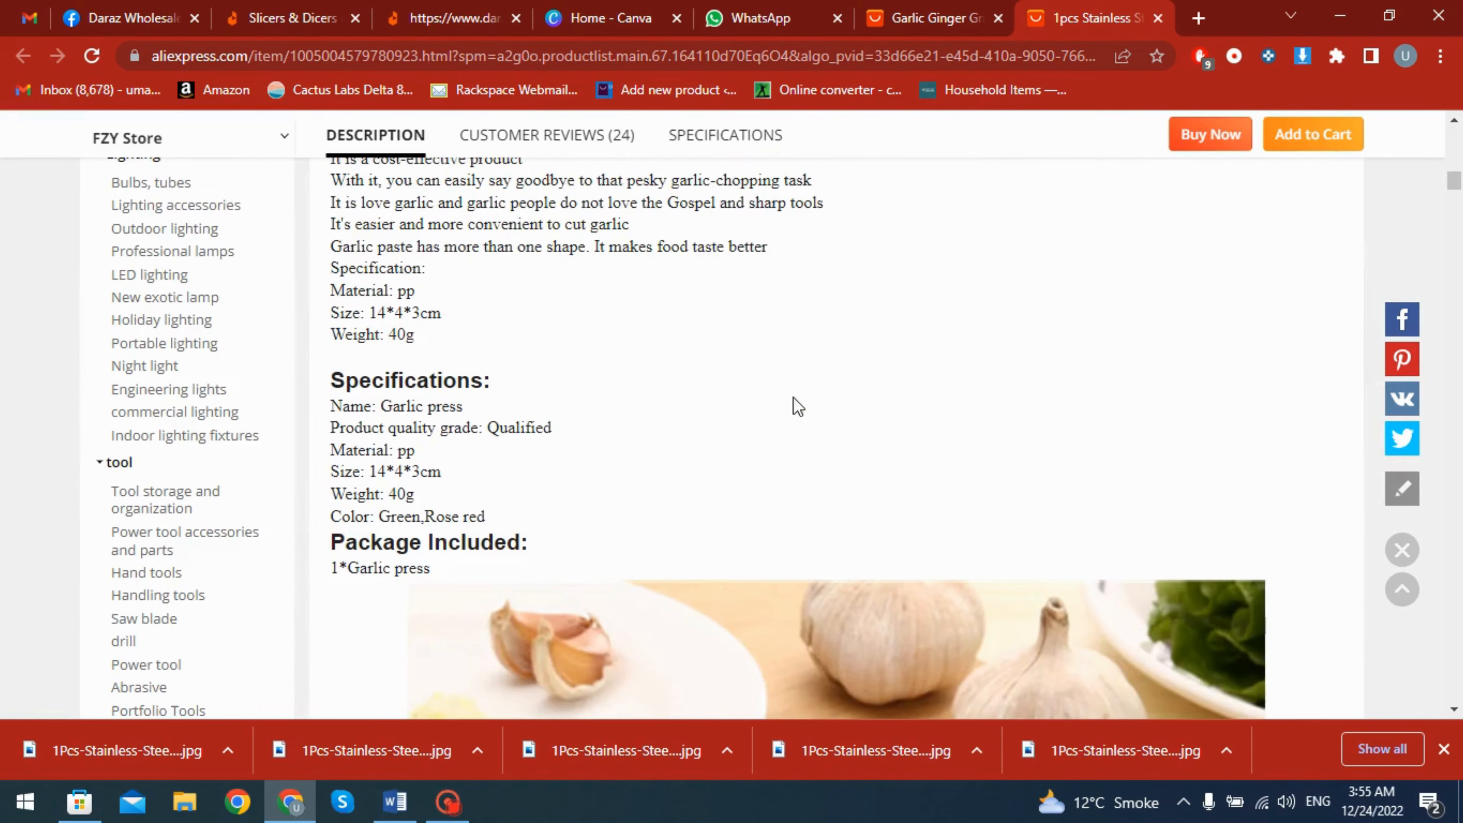
scroll(605, 403, up, 2)
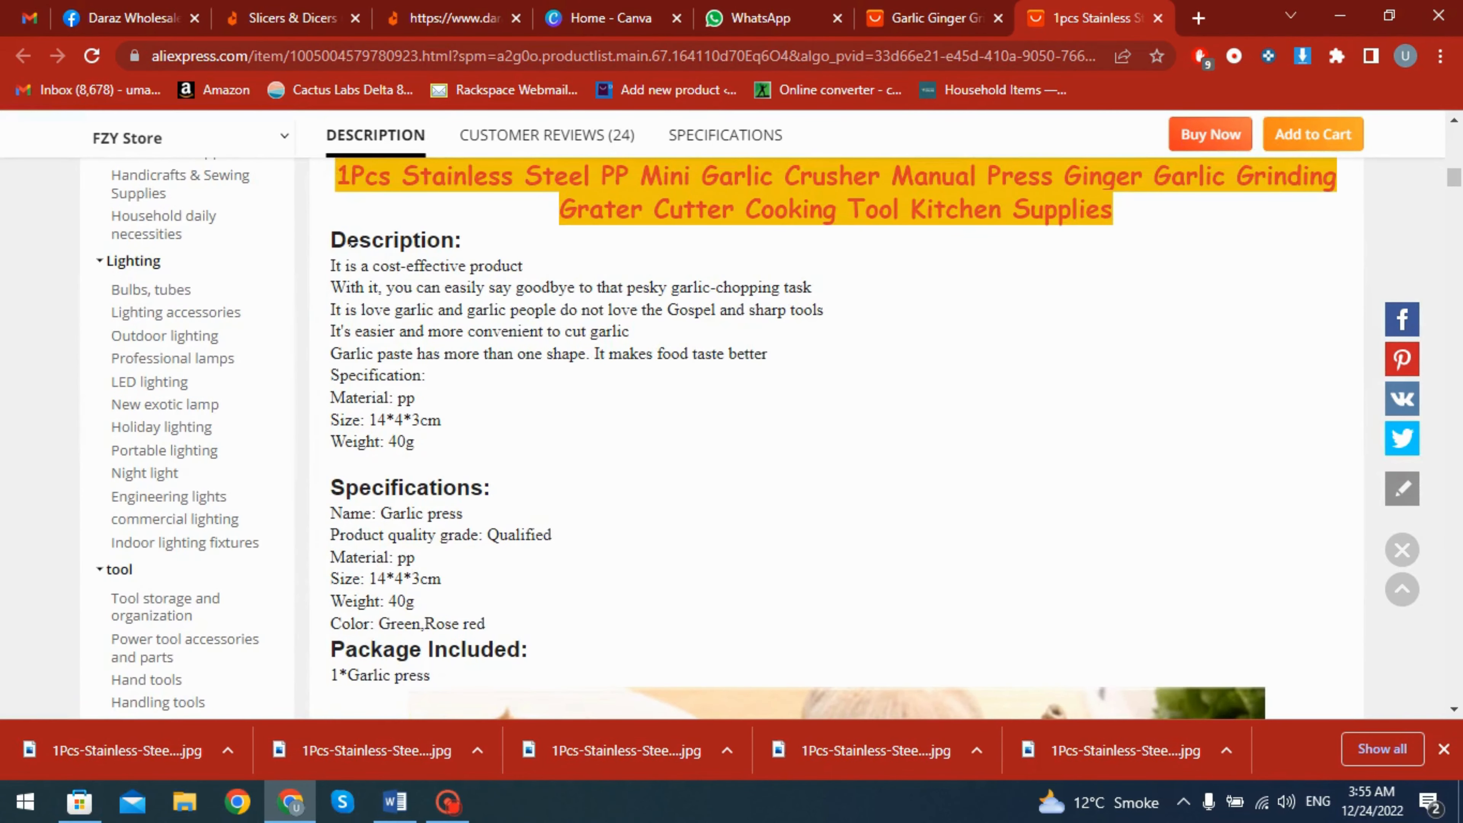
scroll(442, 552, down, 20)
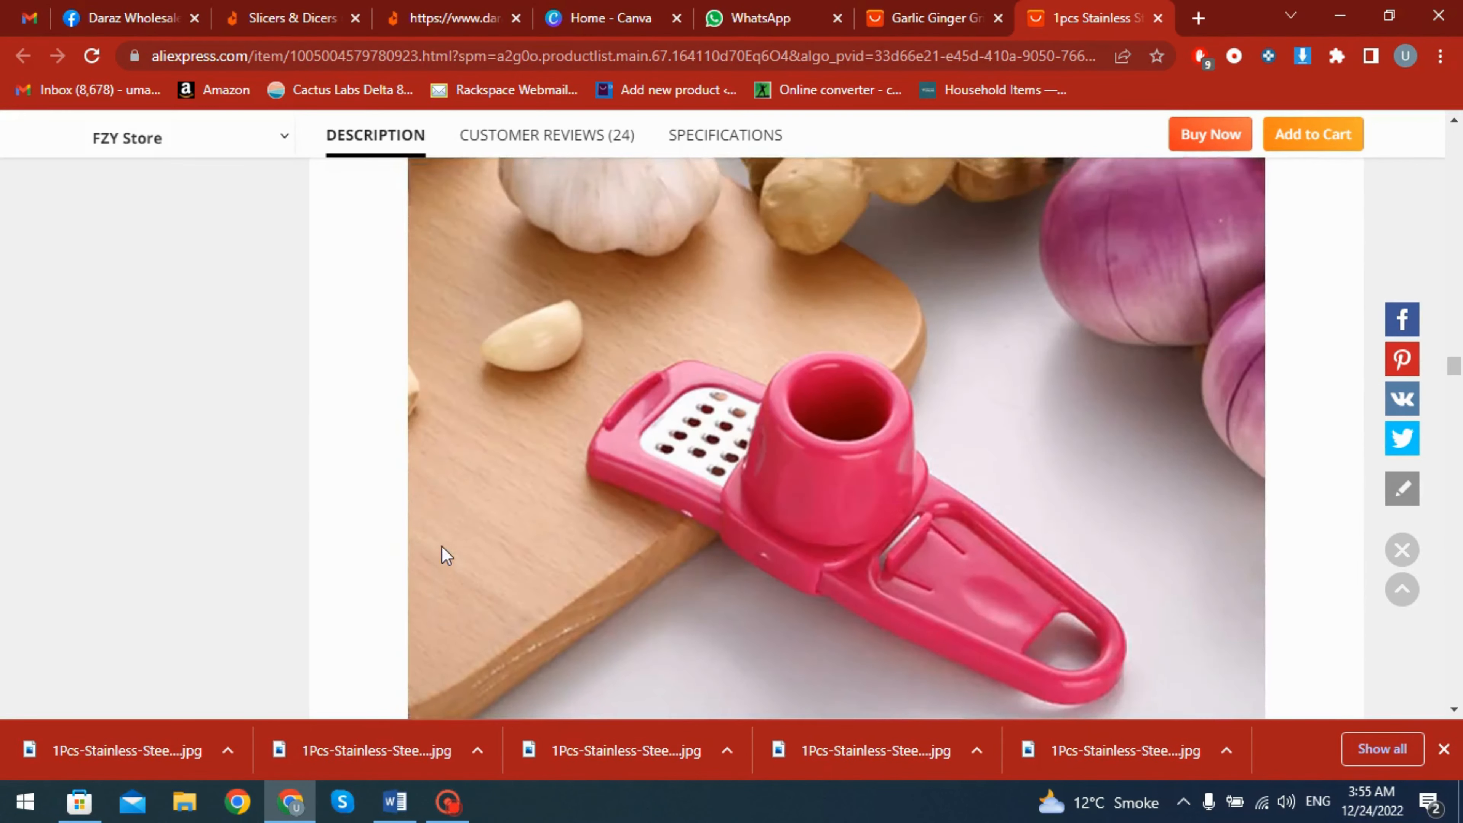
scroll(443, 547, up, 20)
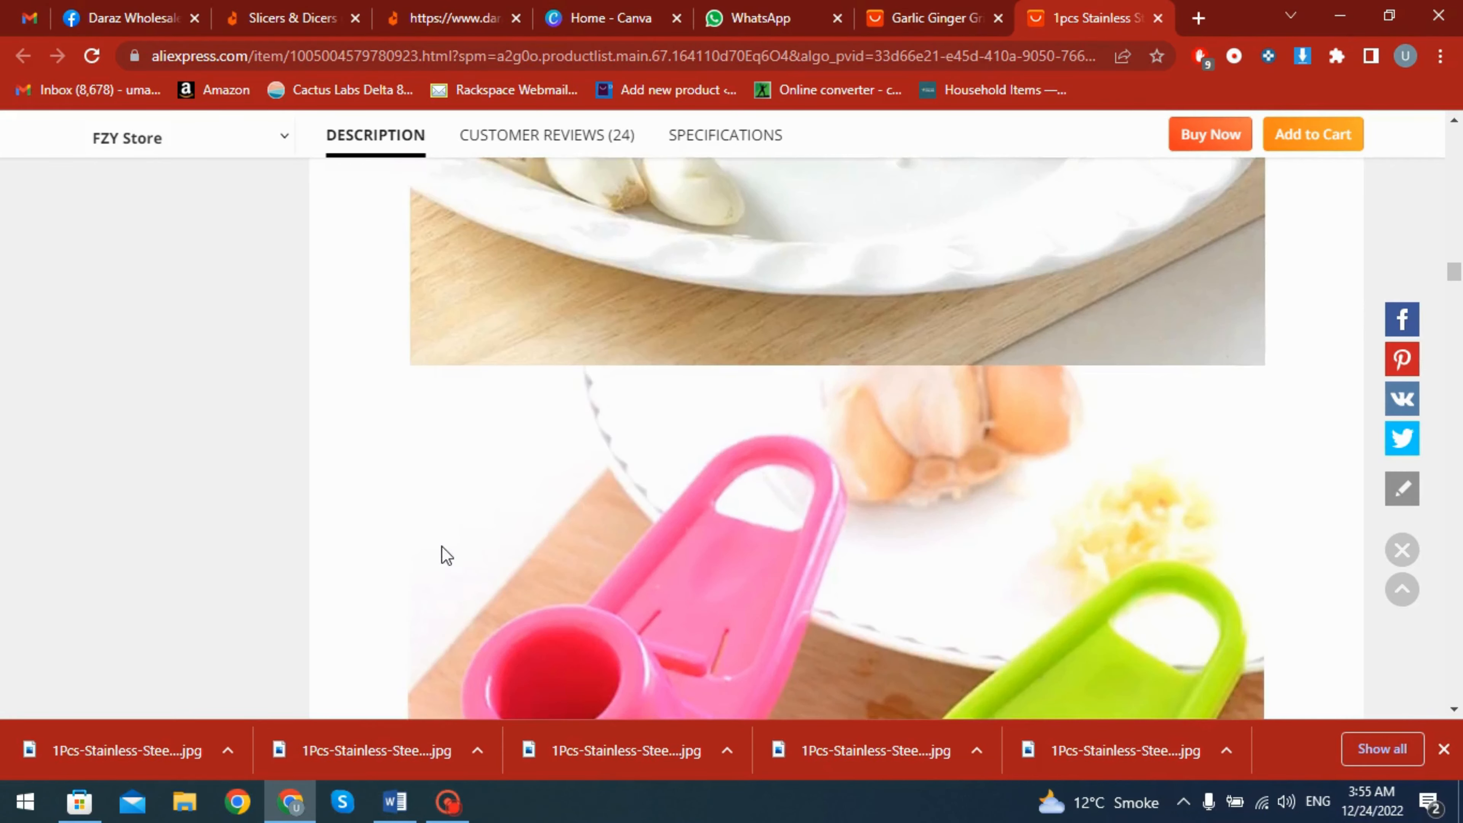
scroll(441, 545, up, 10)
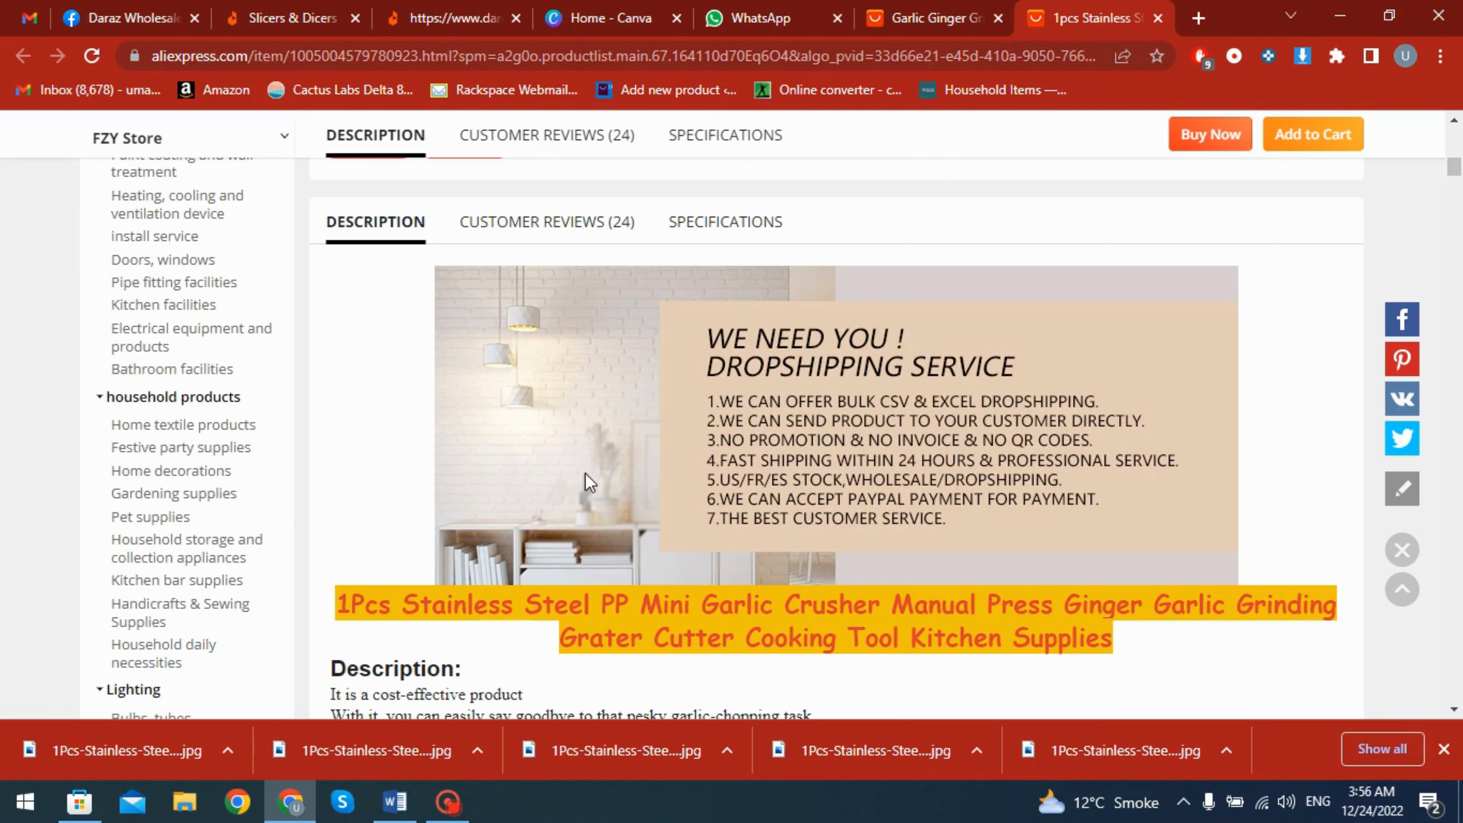
scroll(587, 483, up, 10)
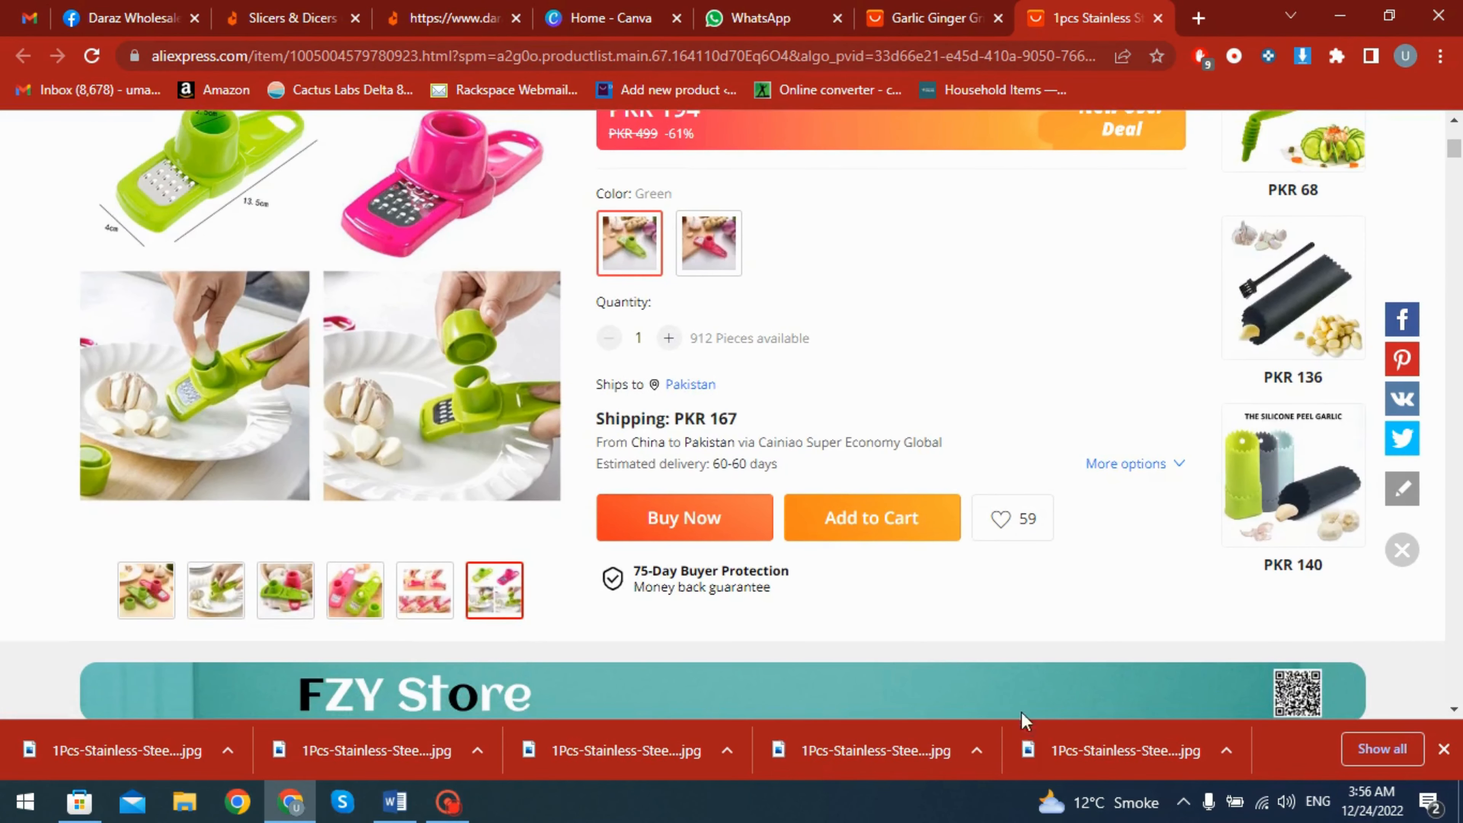
Switch to Canva and create a new Desktop Wallpaper design of 1920 × 1080 px.
click(611, 17)
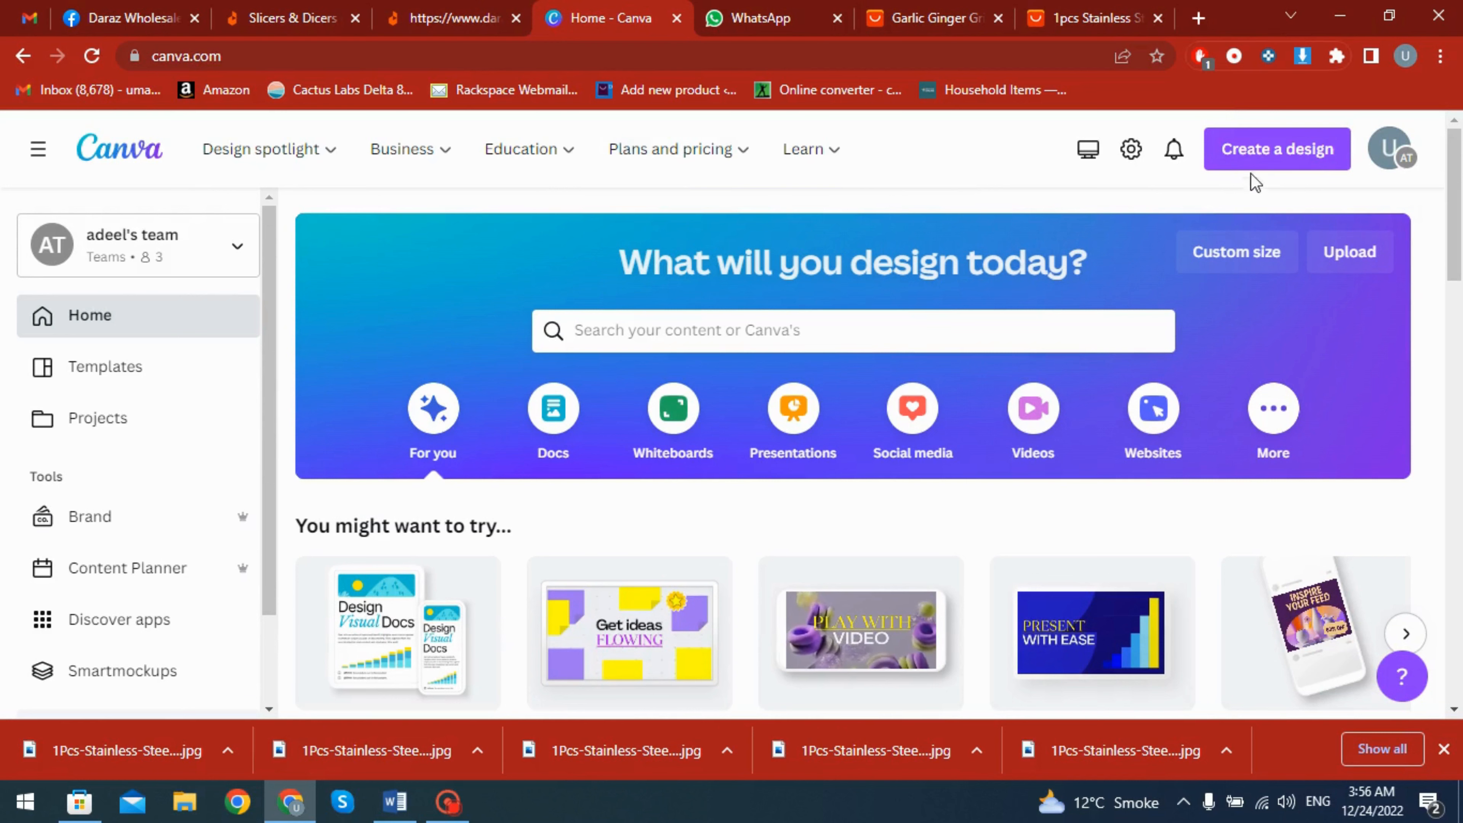
click(1258, 157)
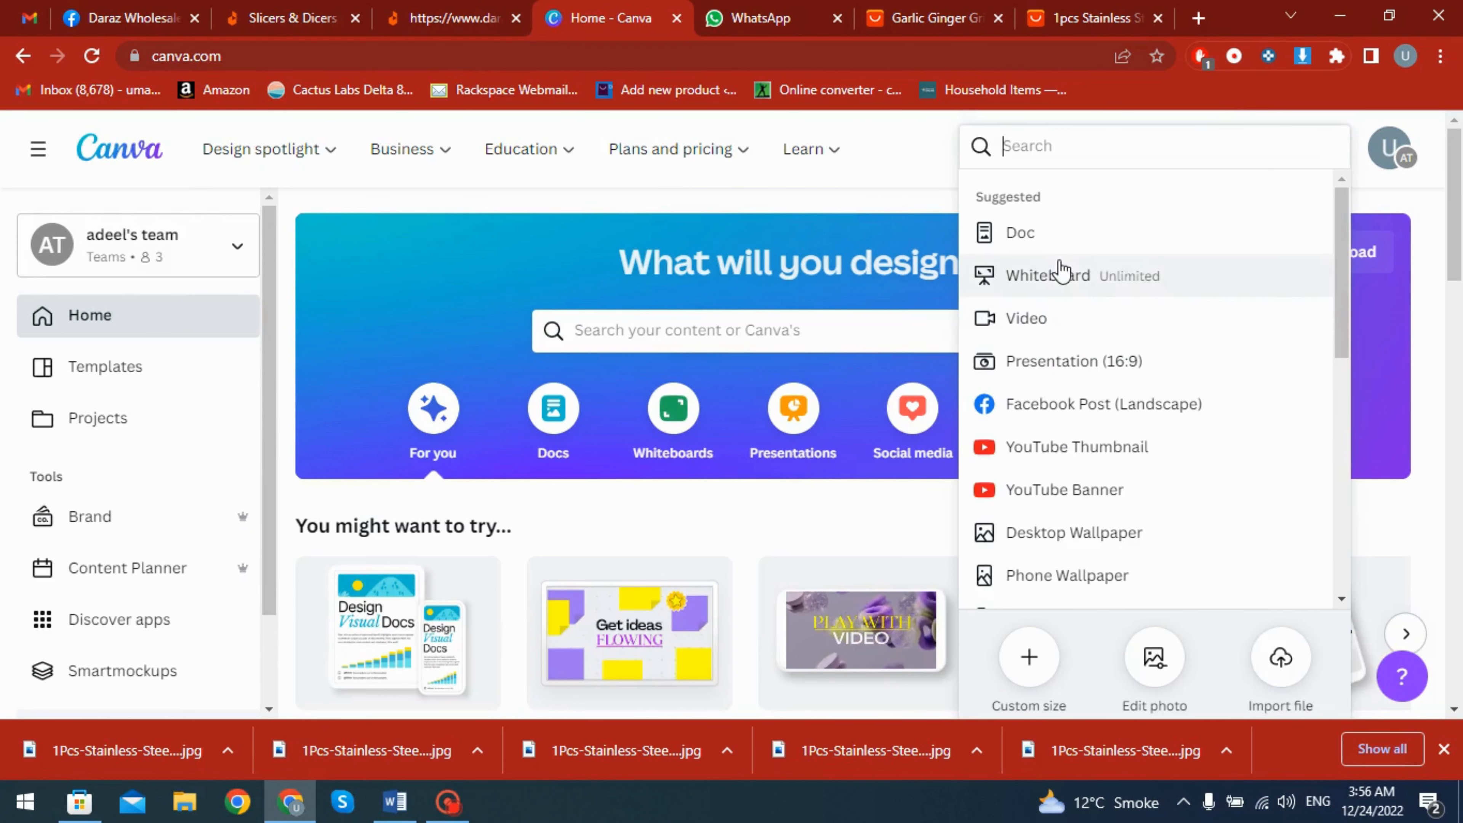
scroll(1078, 370, down, 2)
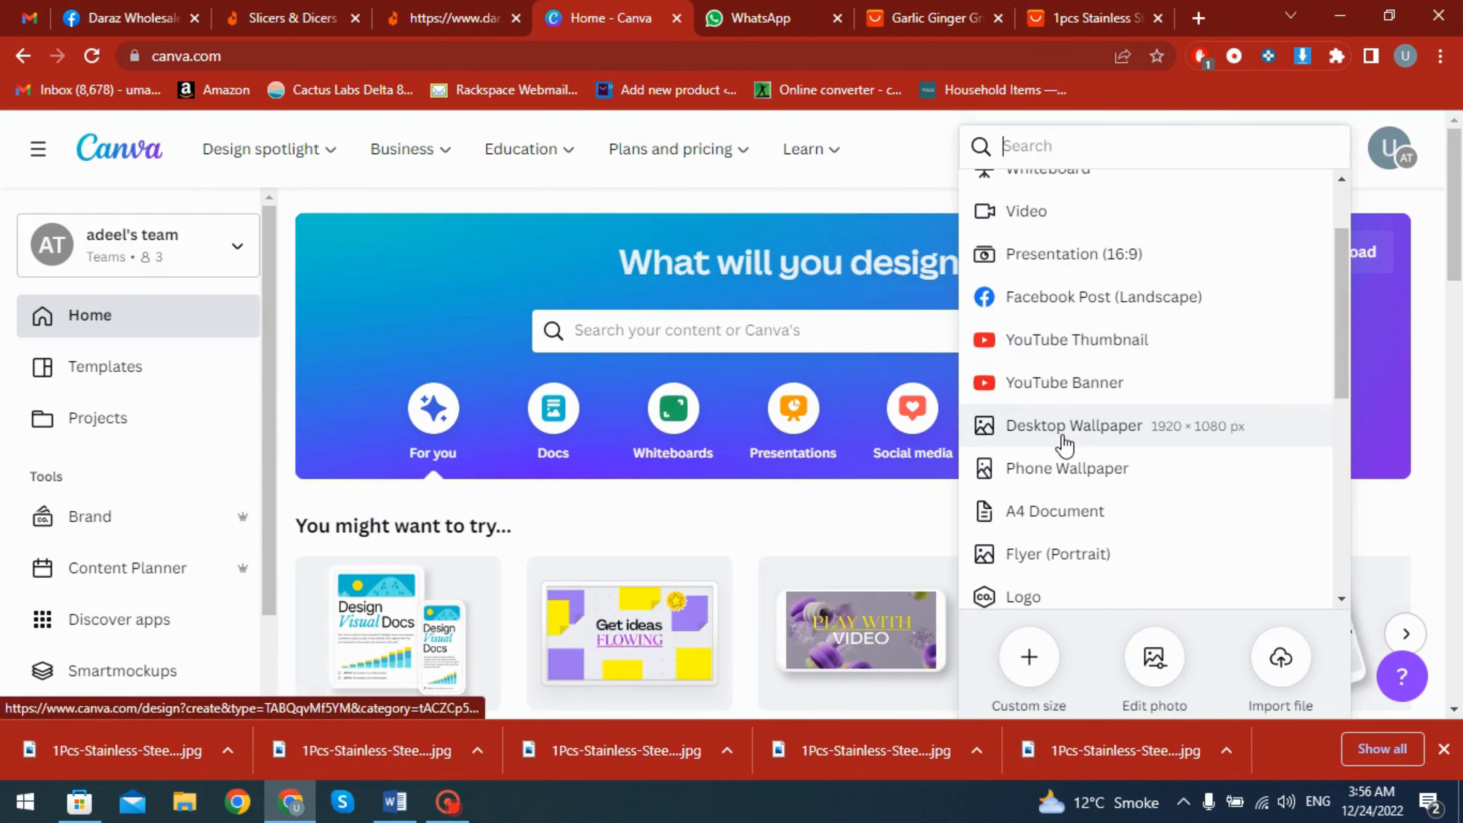
scroll(1067, 444, up, 2)
scroll(1094, 433, down, 2)
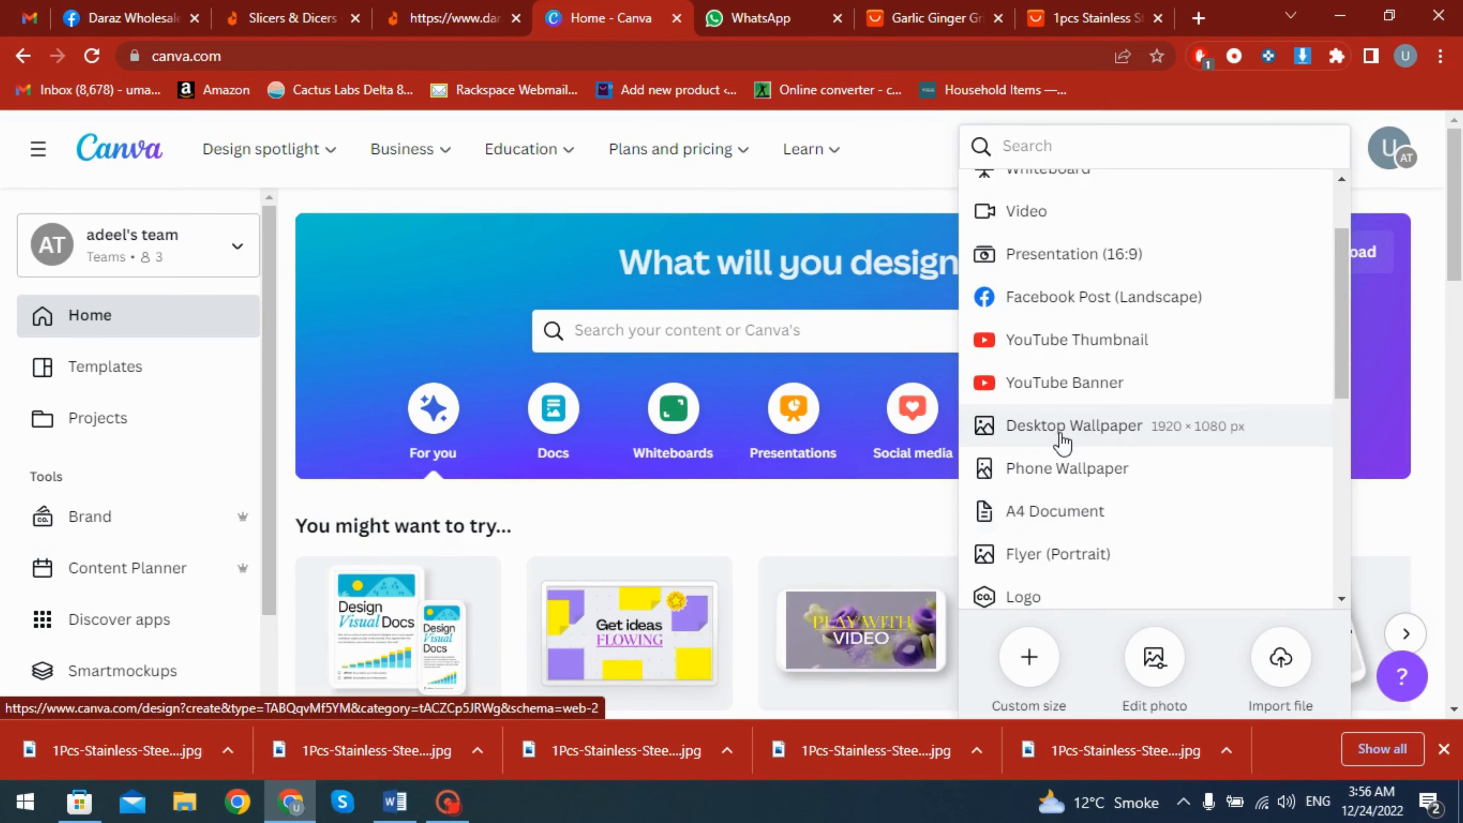
click(1083, 432)
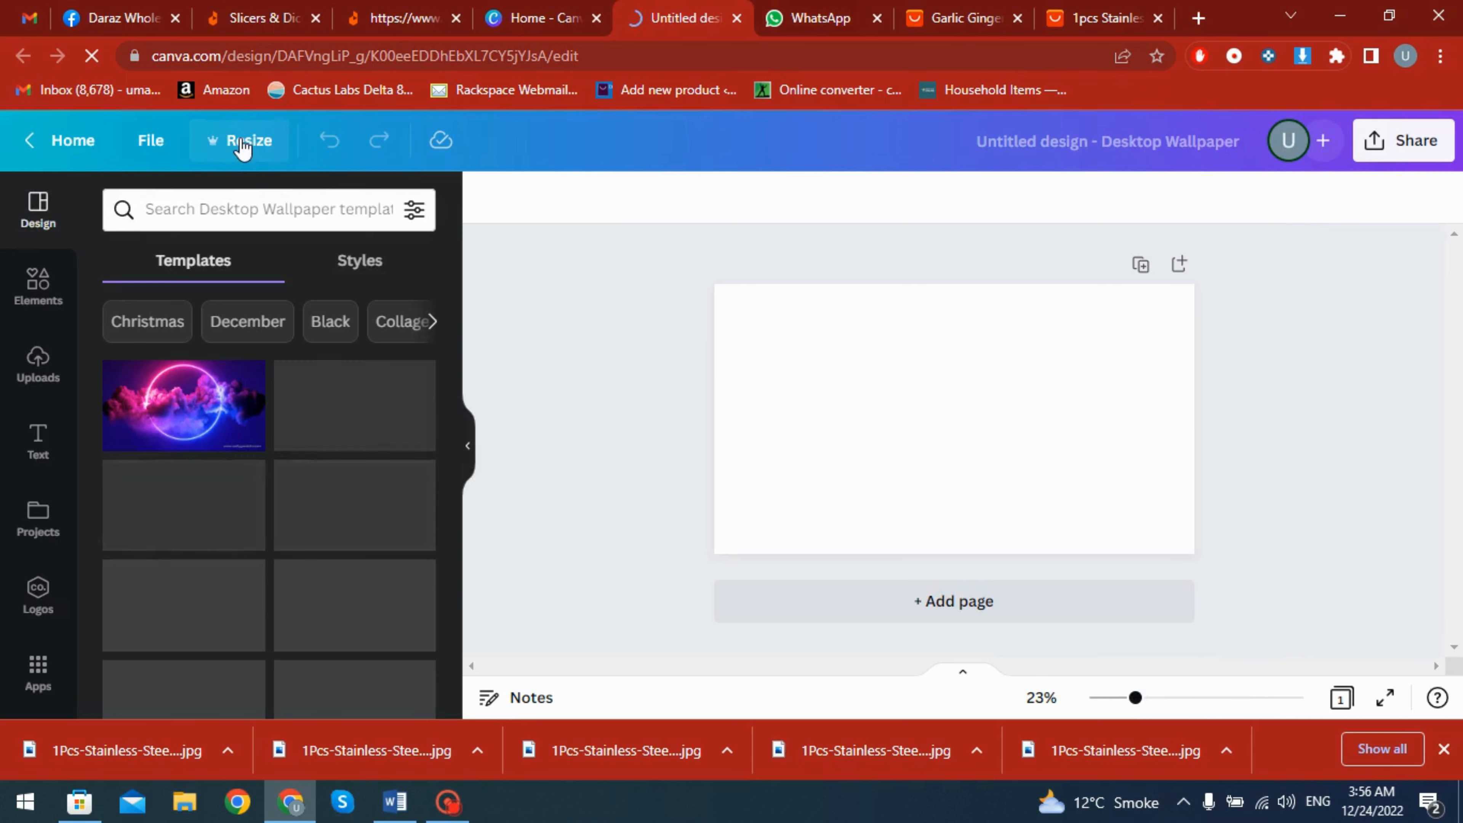
Resize the blank design to a square by setting its width to 1080 px.
click(243, 146)
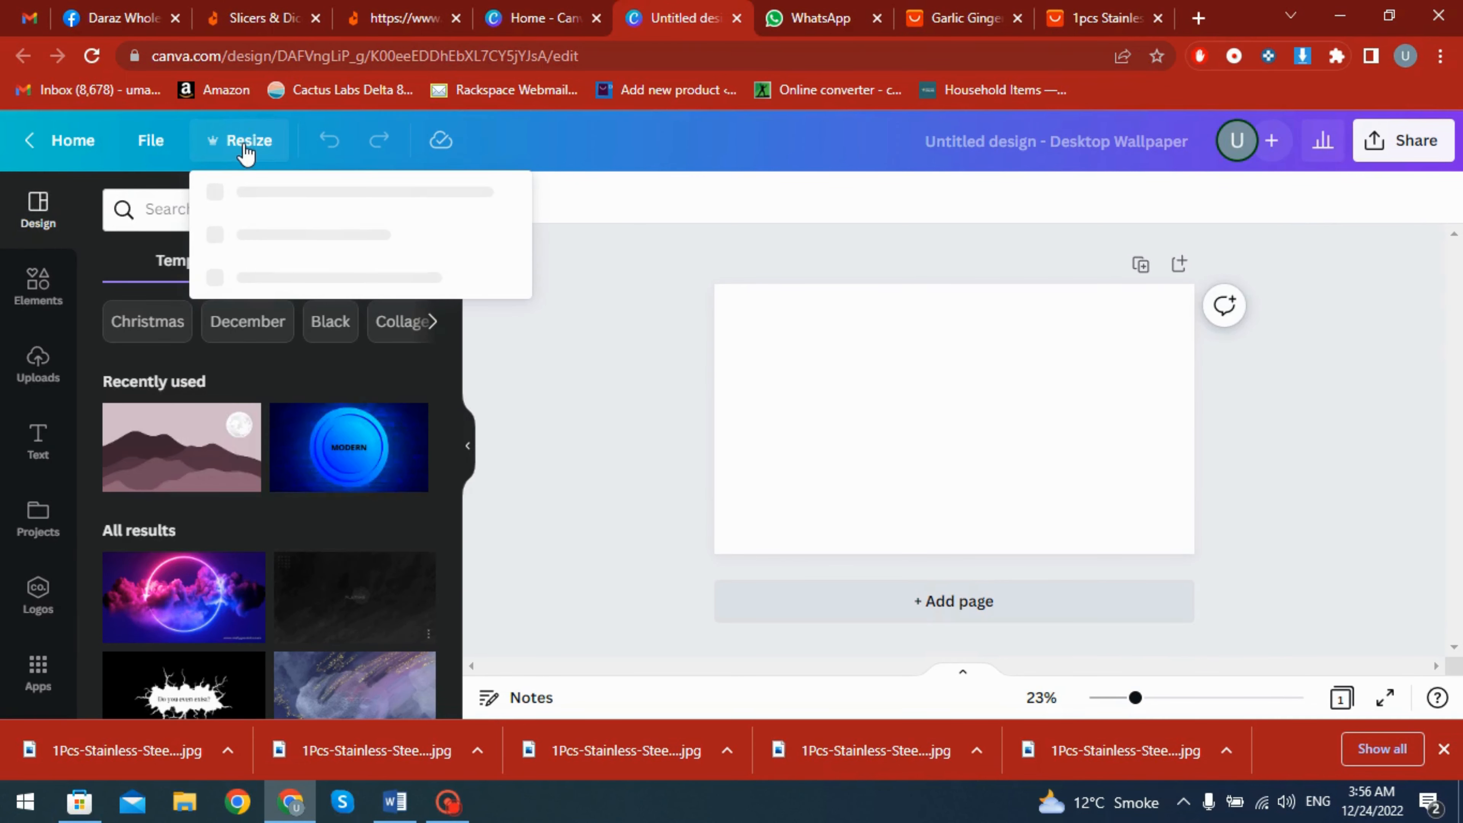
double_click(270, 322)
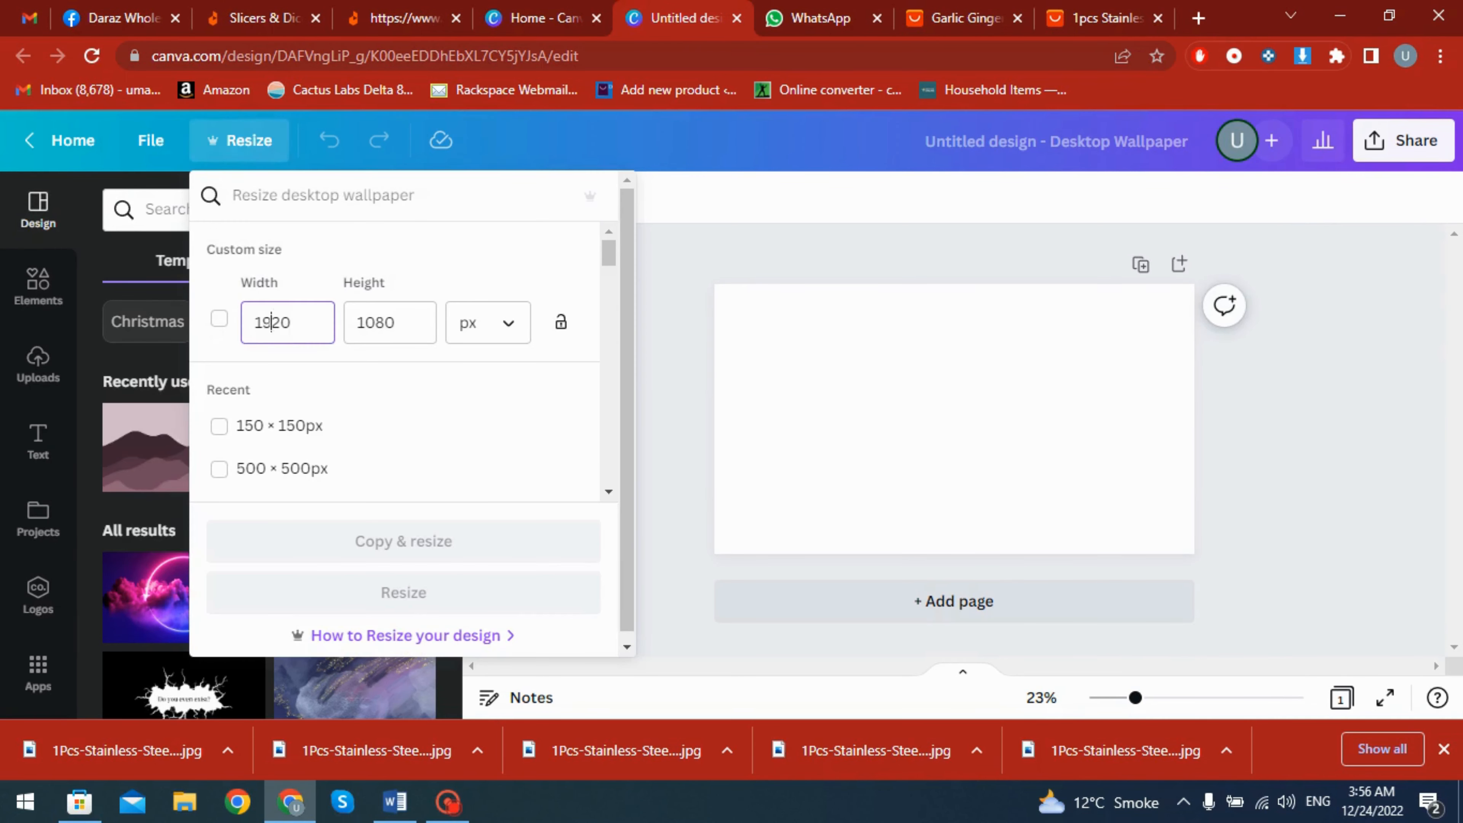
text(1080)
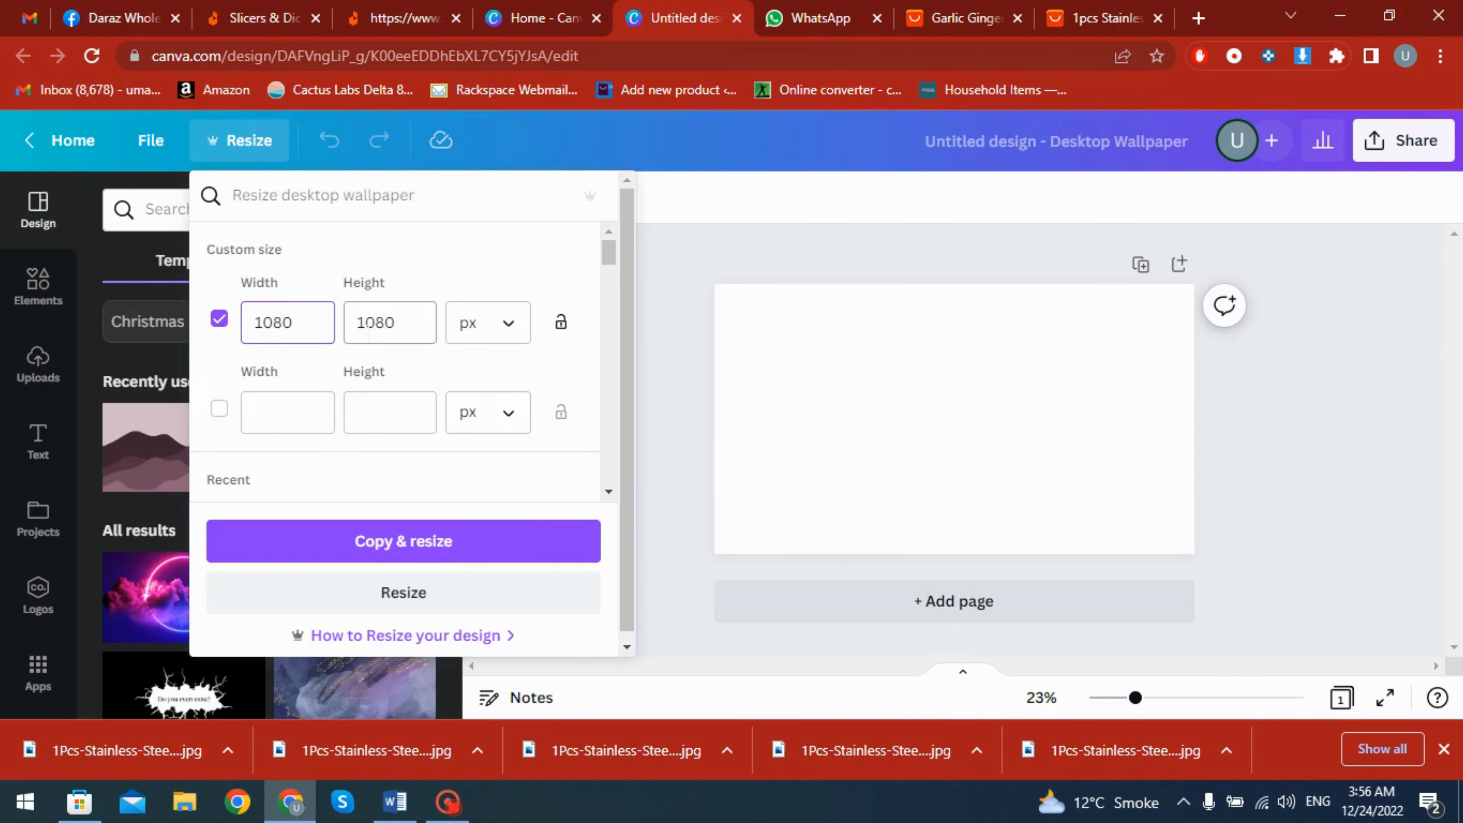
click(419, 599)
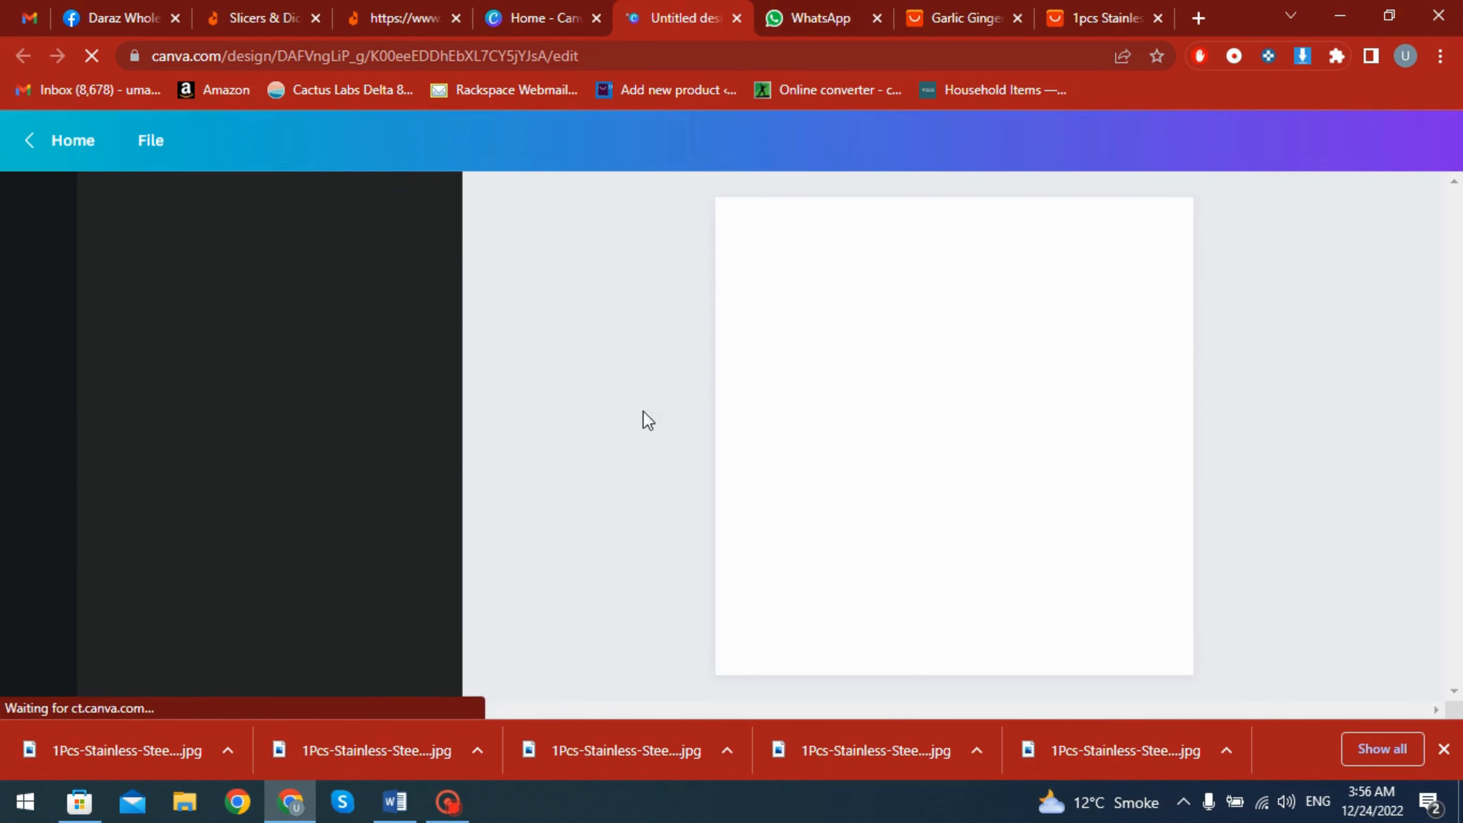
Dismiss the downloads bar and check the design's custom size in the resize options.
click(1444, 749)
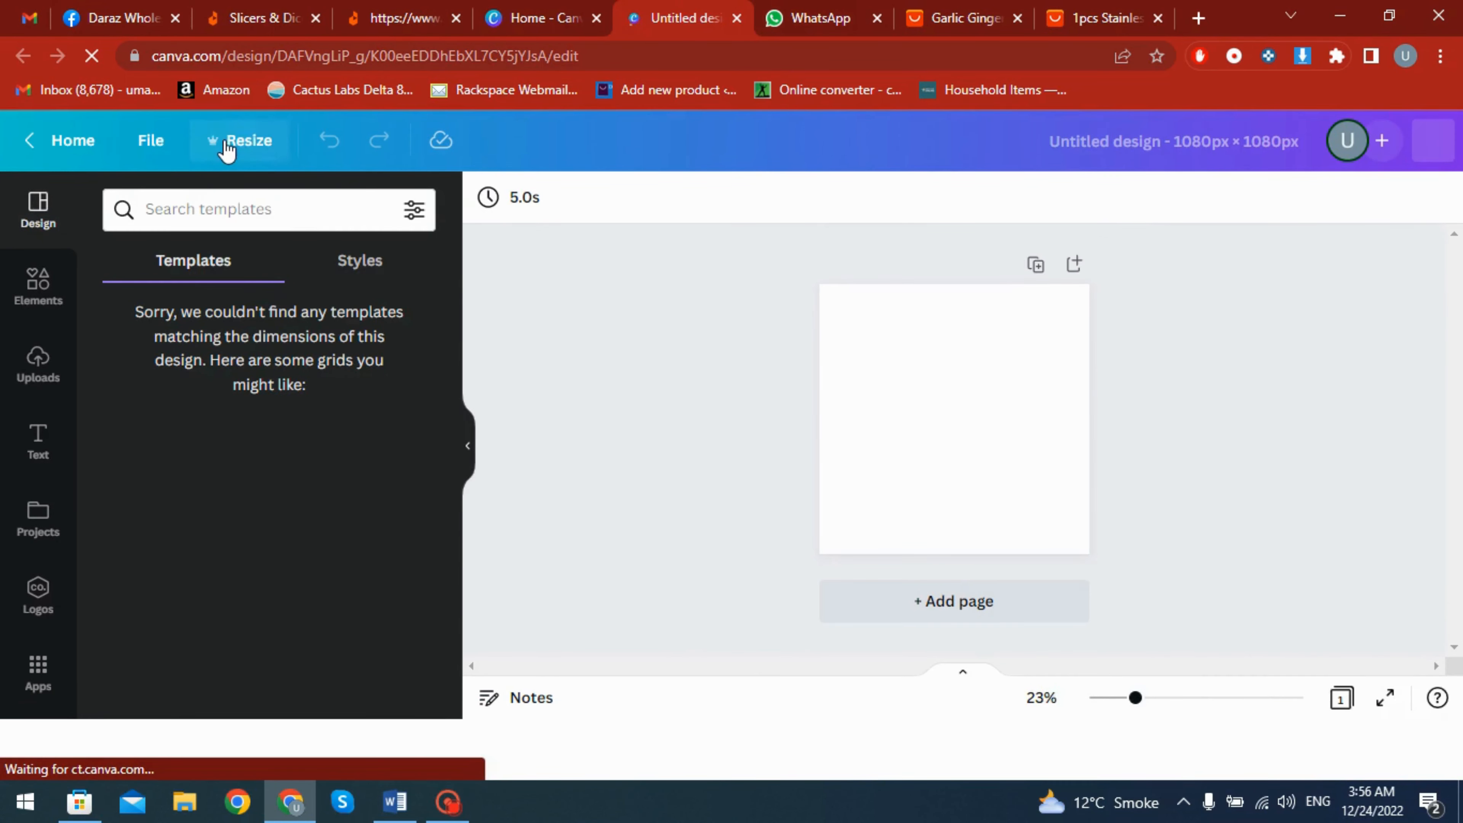
click(227, 144)
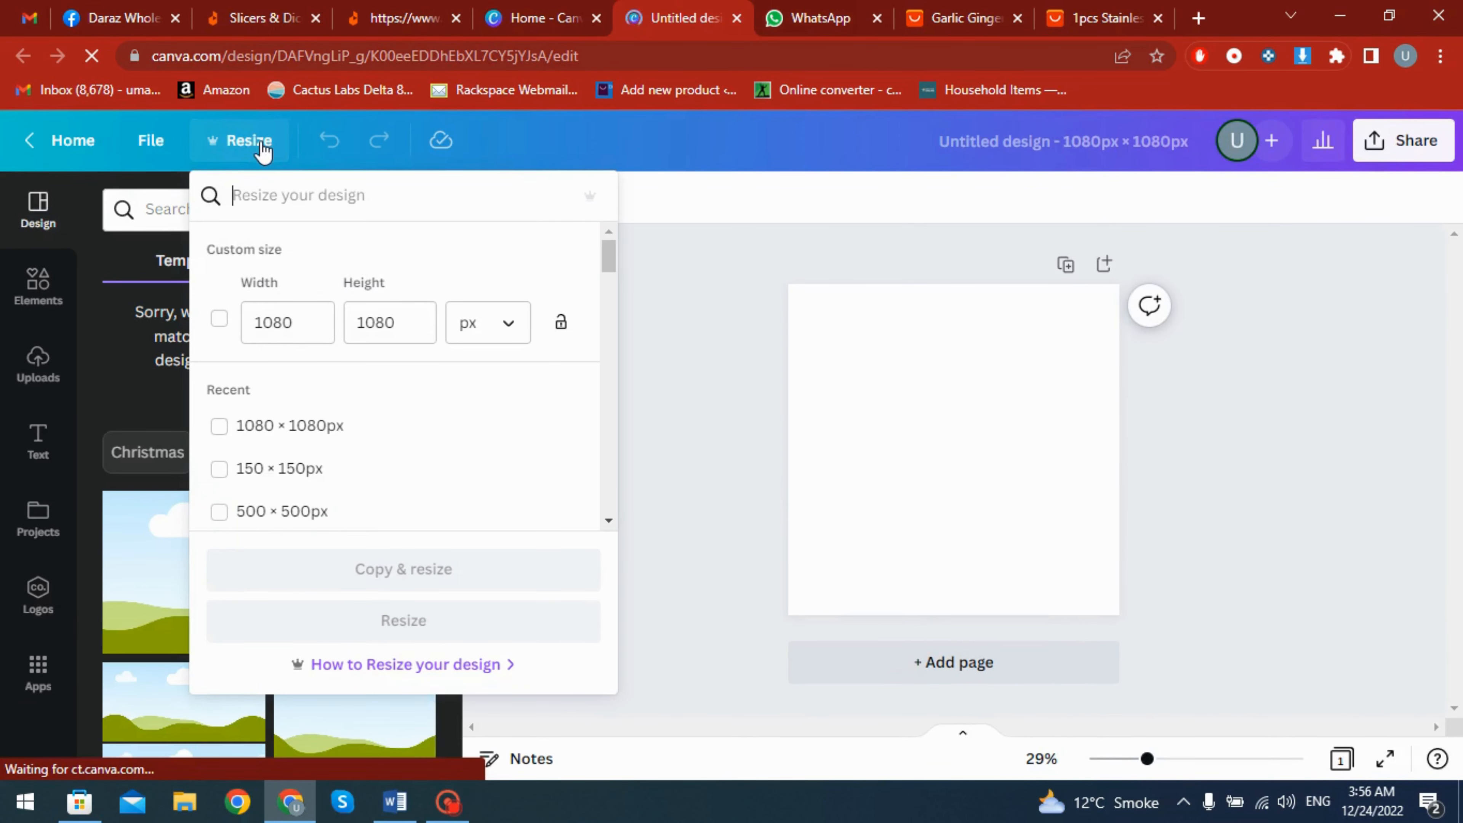
click(856, 348)
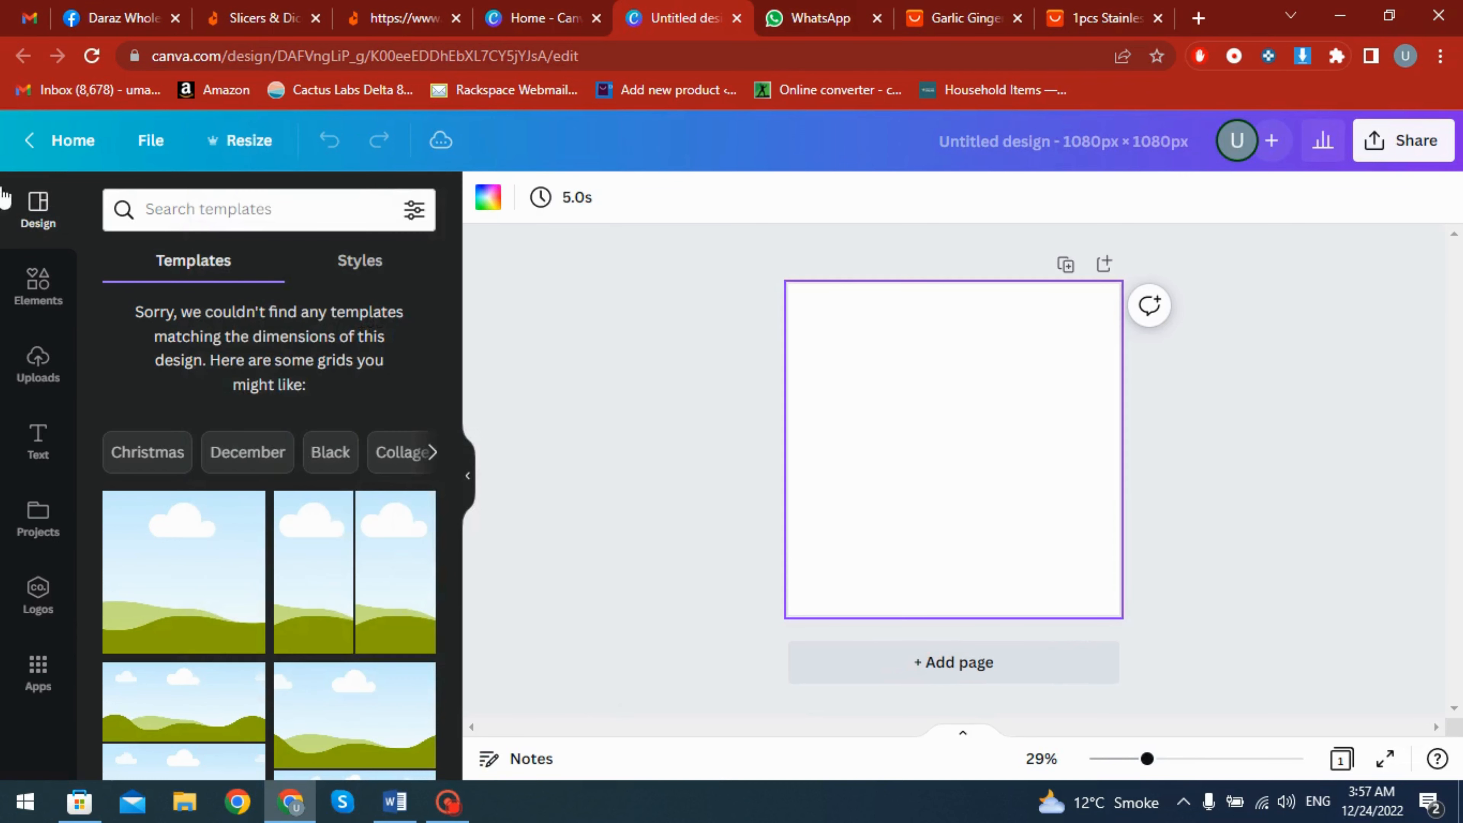
Upload the six downloaded garlic crusher JPG images from the Downloads folder.
click(38, 283)
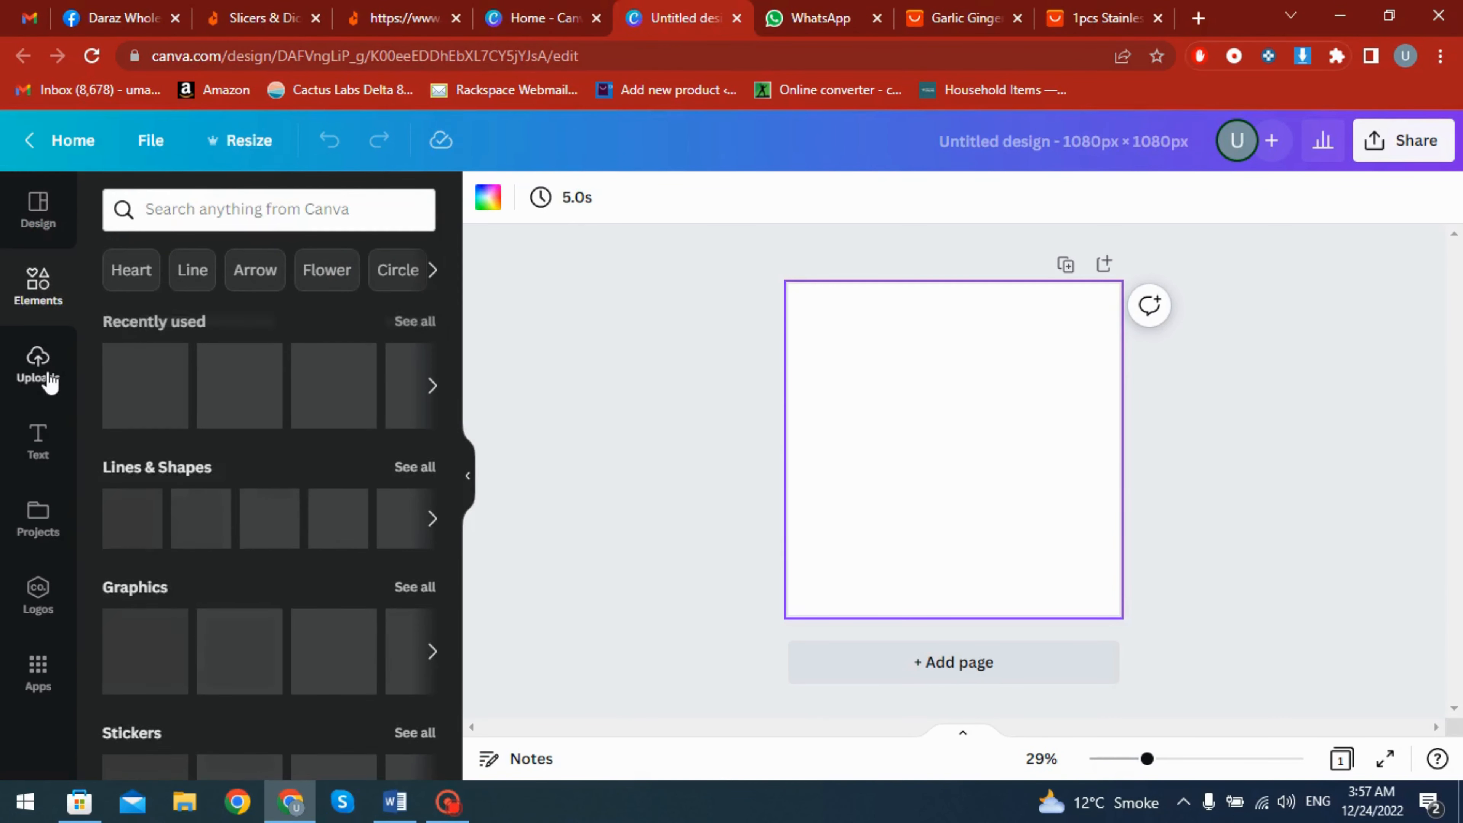
click(46, 374)
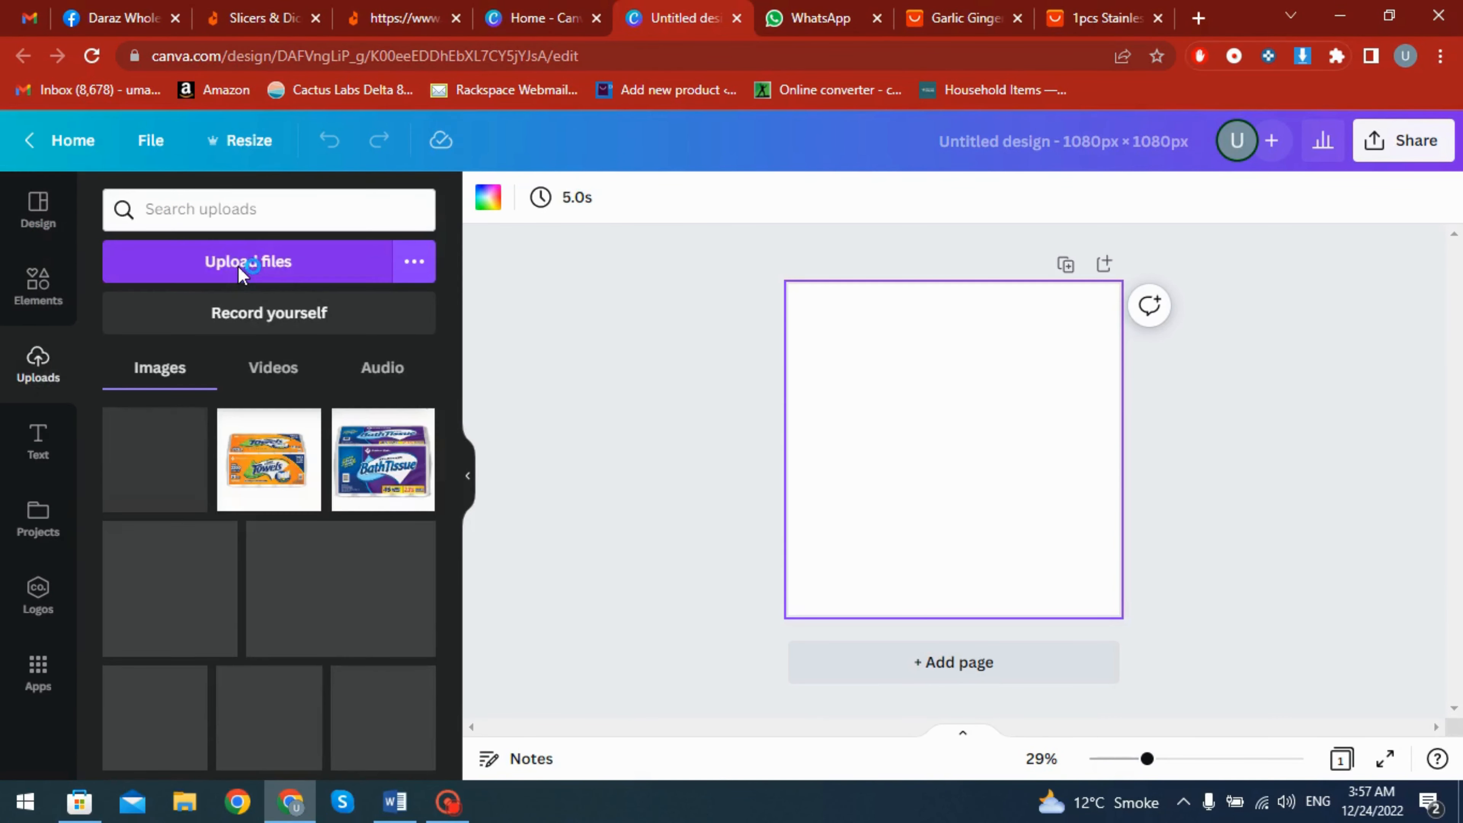
click(239, 266)
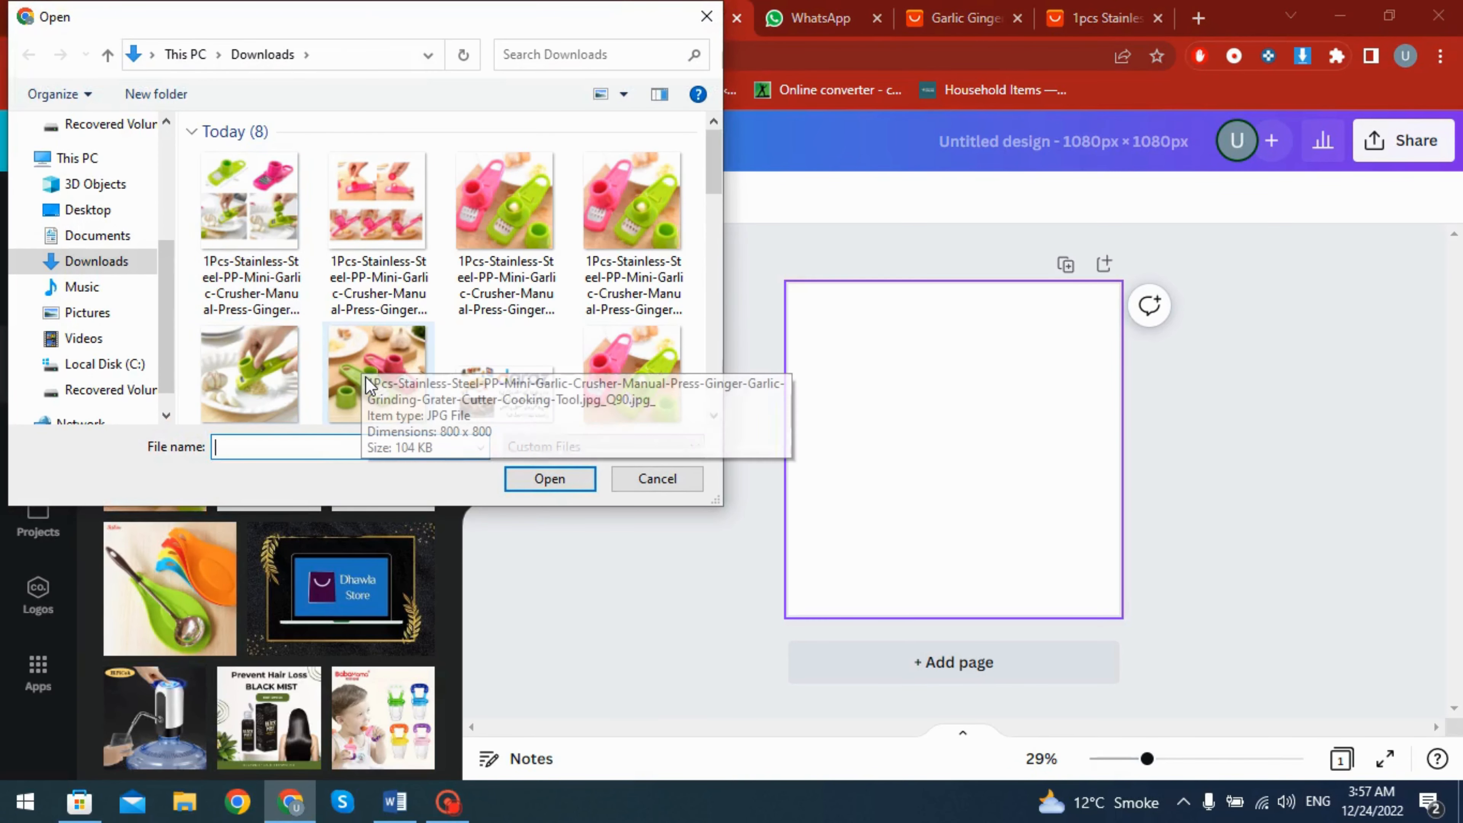
click(374, 398)
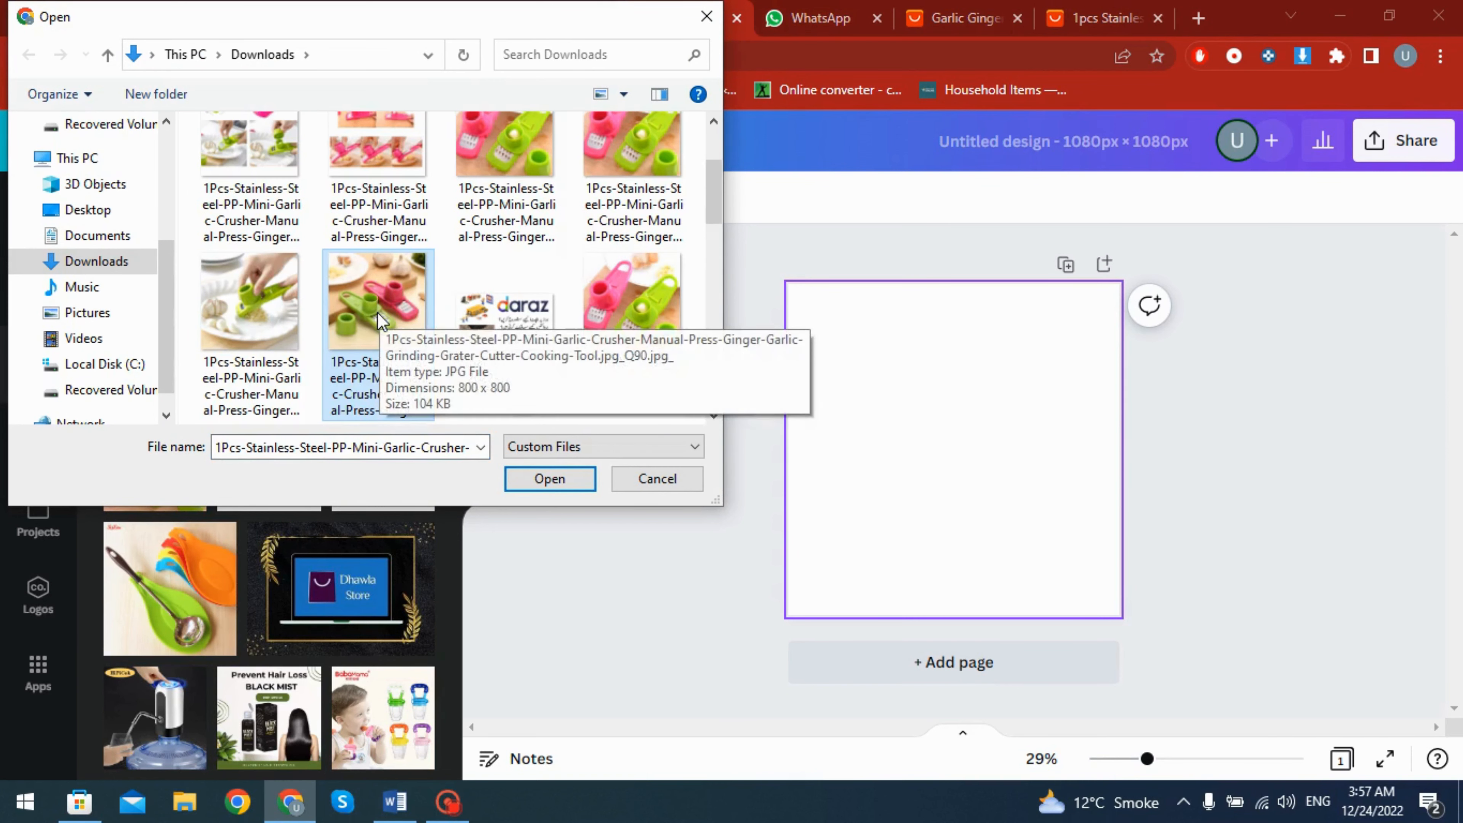
ctrl+click(265, 323)
ctrl+click(596, 220)
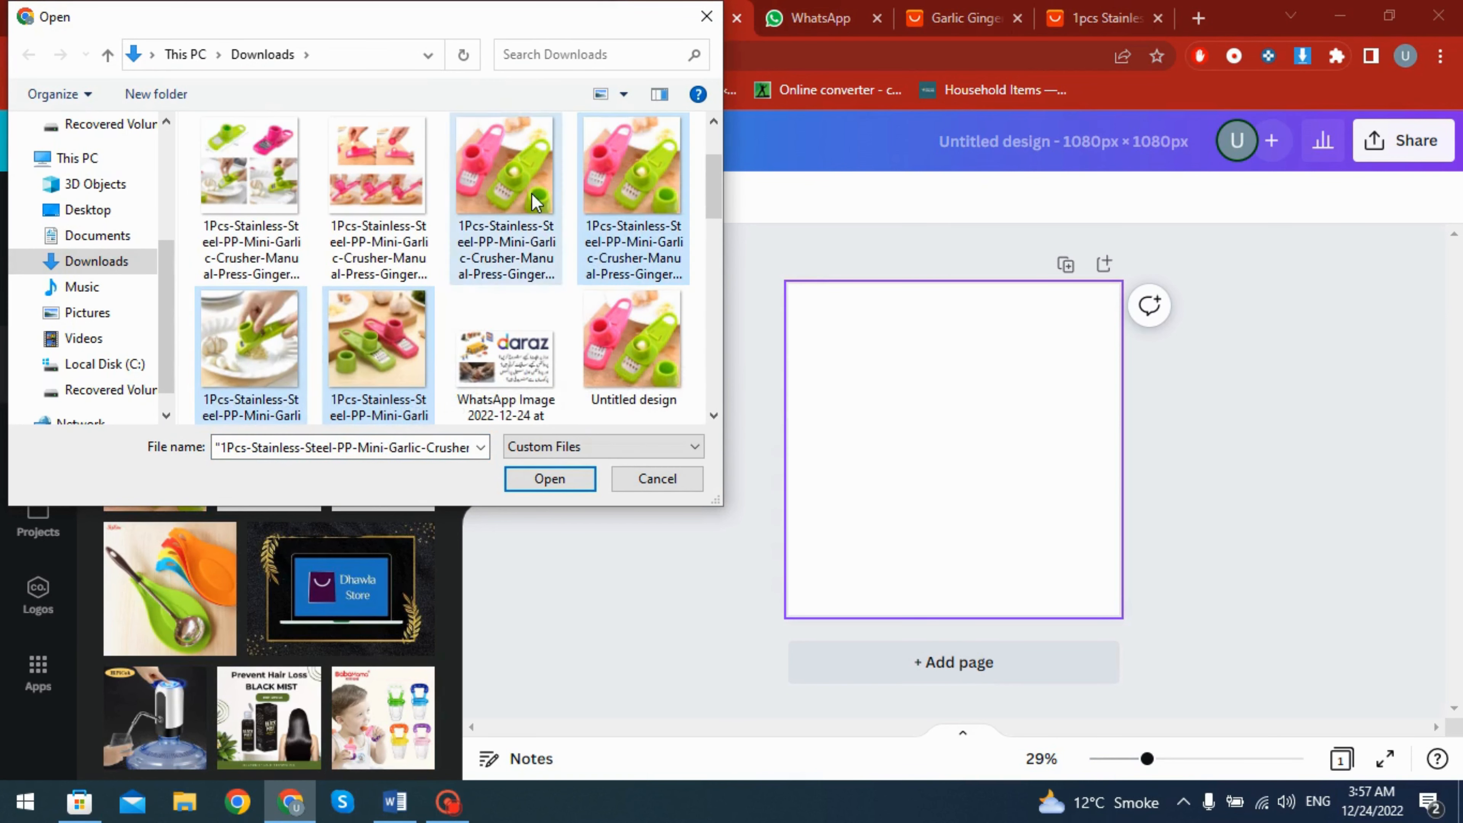
ctrl+click(505, 242)
ctrl+click(377, 242)
ctrl+click(253, 198)
click(544, 480)
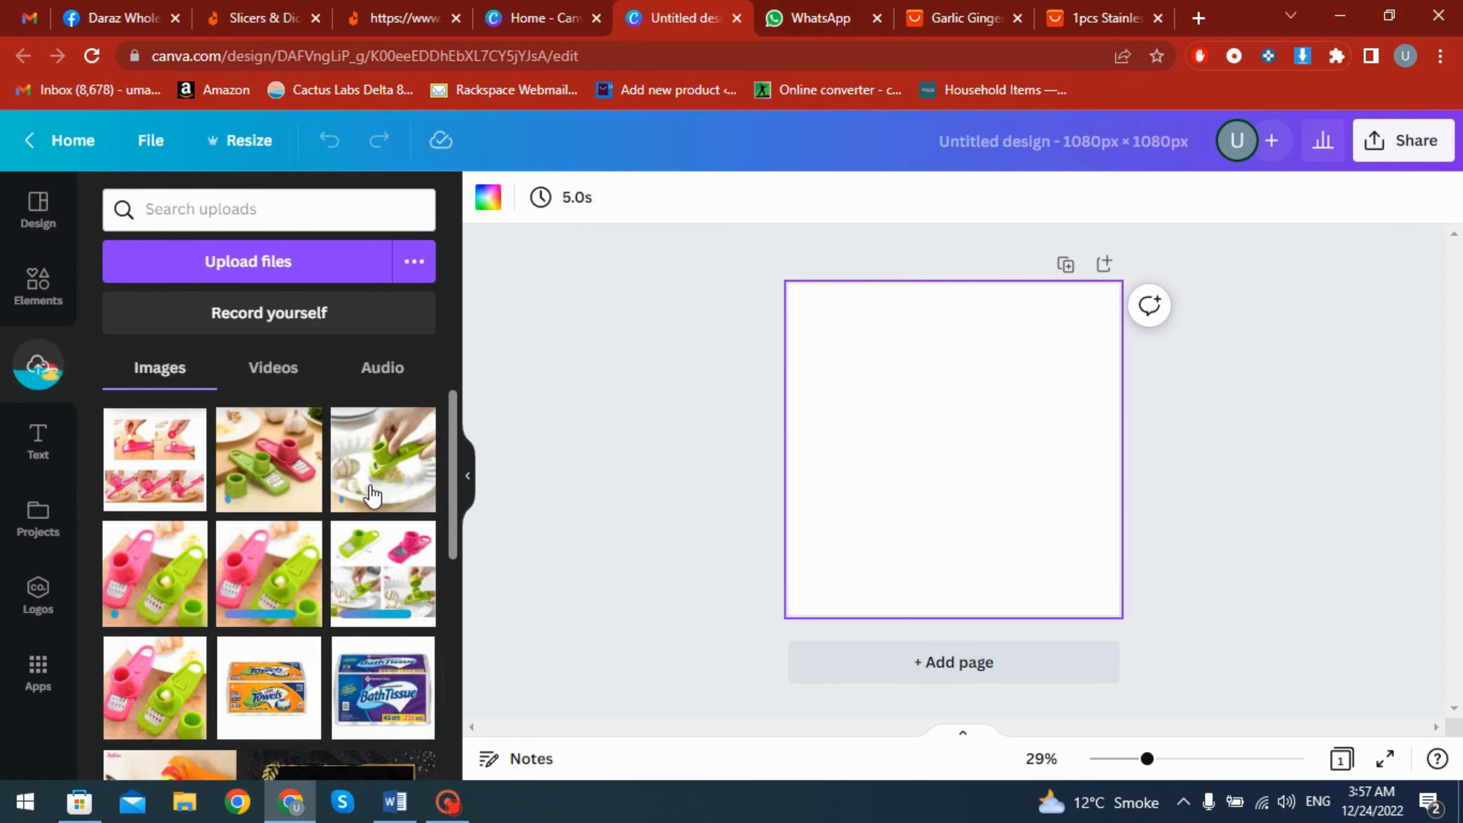
Place the uploaded photo of the pink and green crushers on the page and set it as the background.
scroll(144, 594, down, 2)
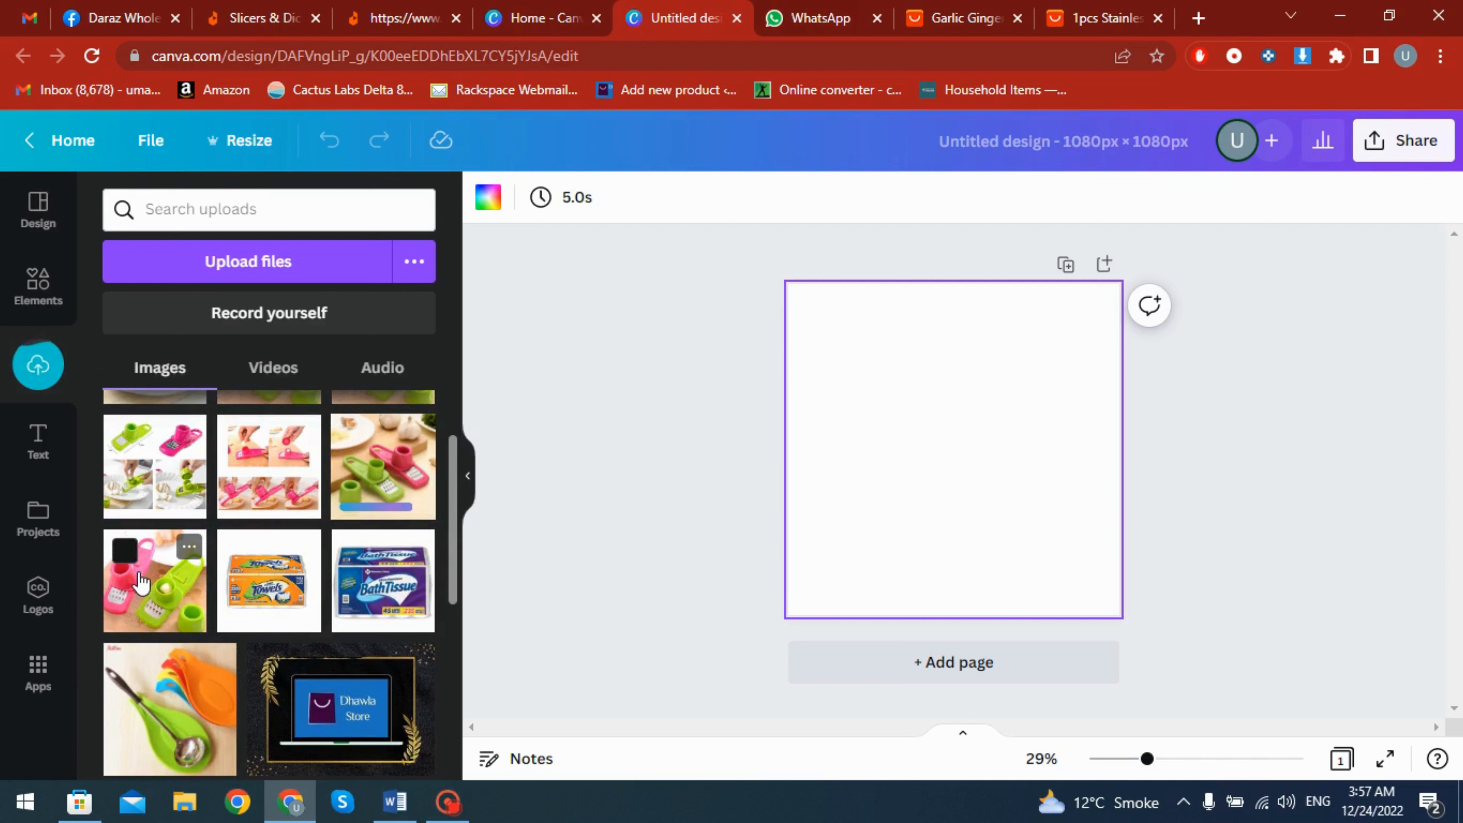
click(126, 552)
drag(153, 607, 905, 436)
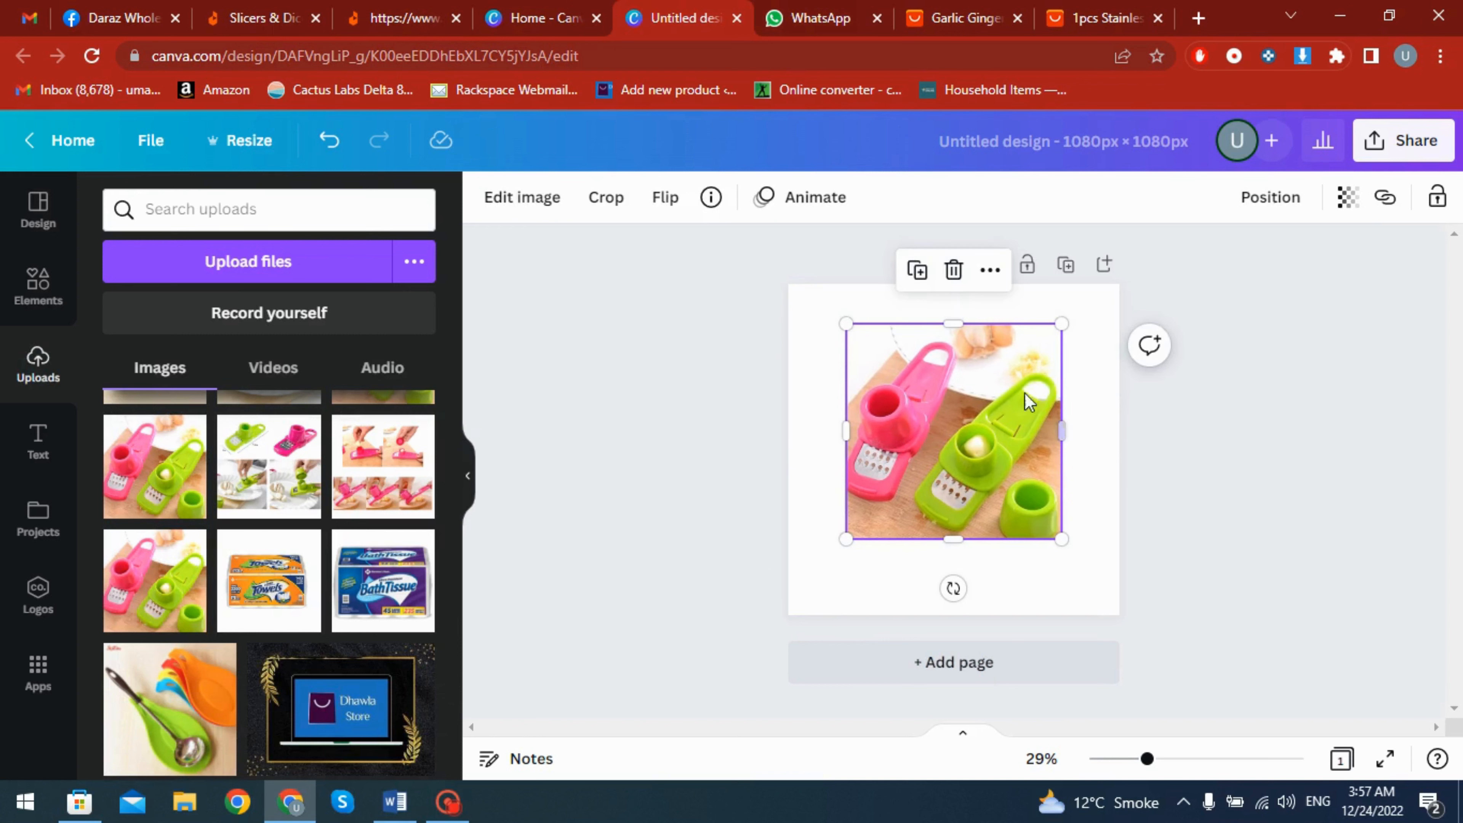
right_click(974, 412)
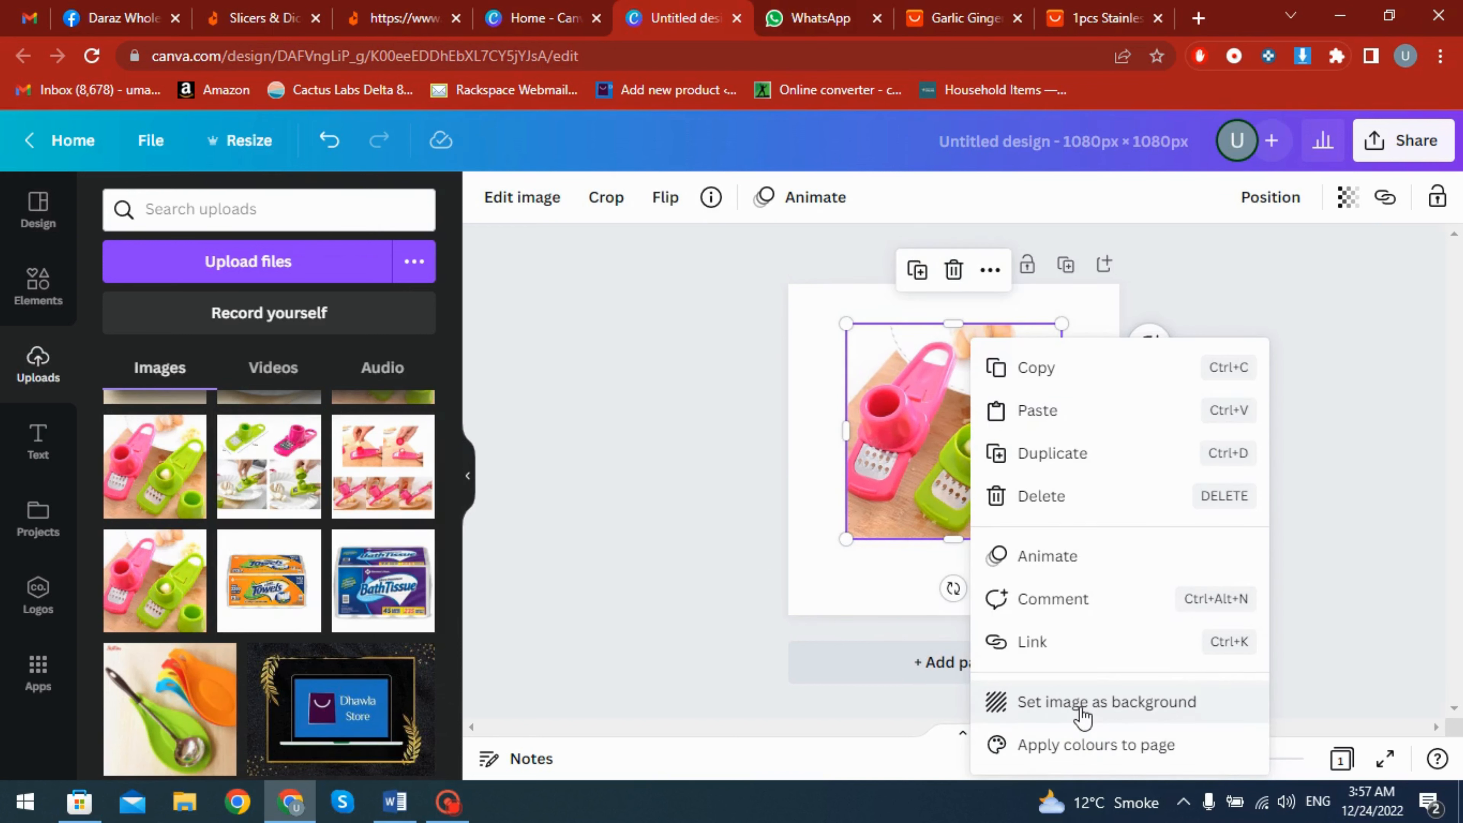
click(1082, 715)
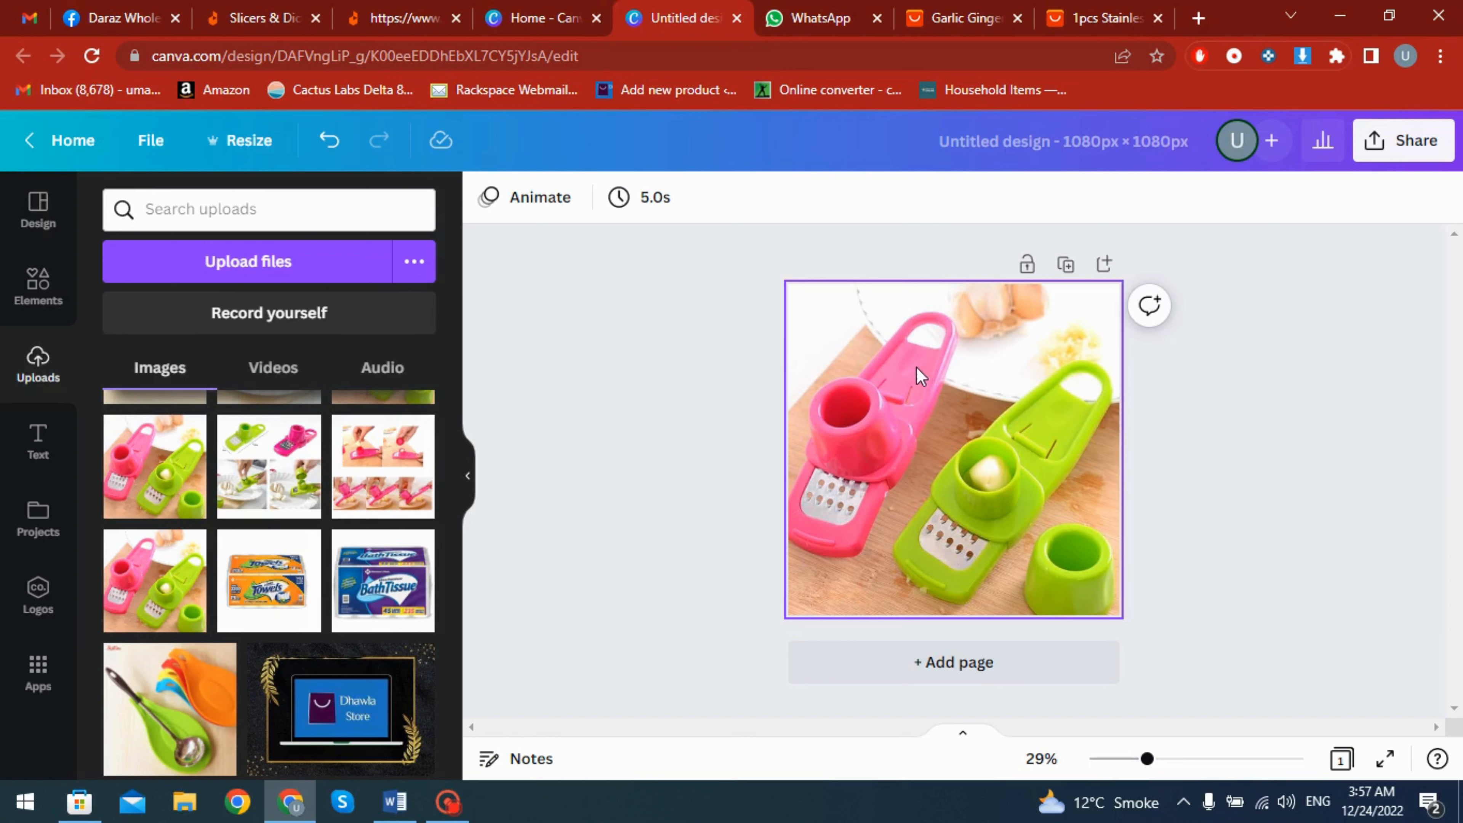
Look at the editing options available for the background photo.
click(886, 375)
click(574, 197)
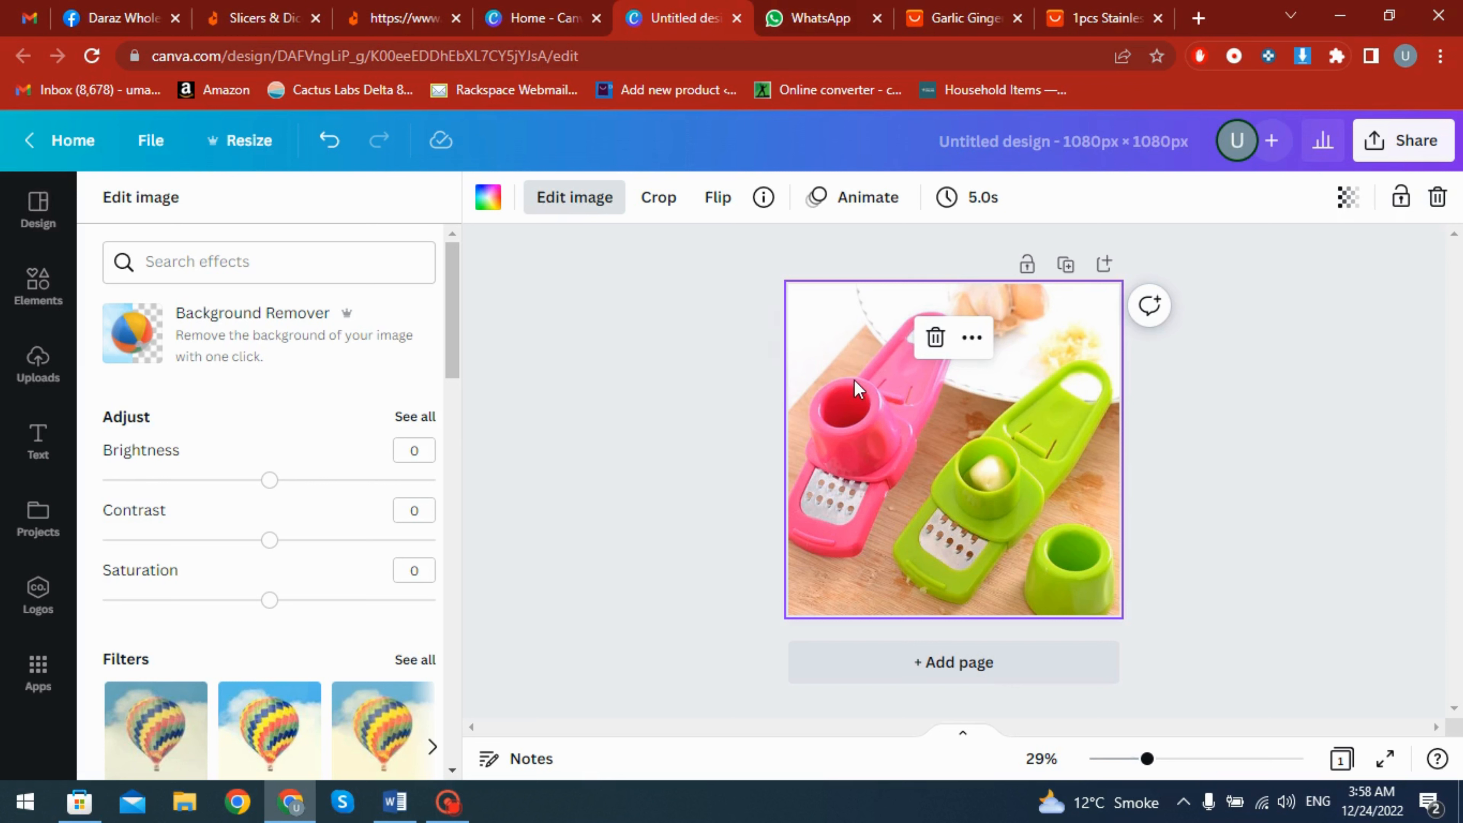
click(53, 396)
Add a heading reading "Dhawla Store", enlarged to size 68.4, across the upper-left area of the photo.
click(40, 441)
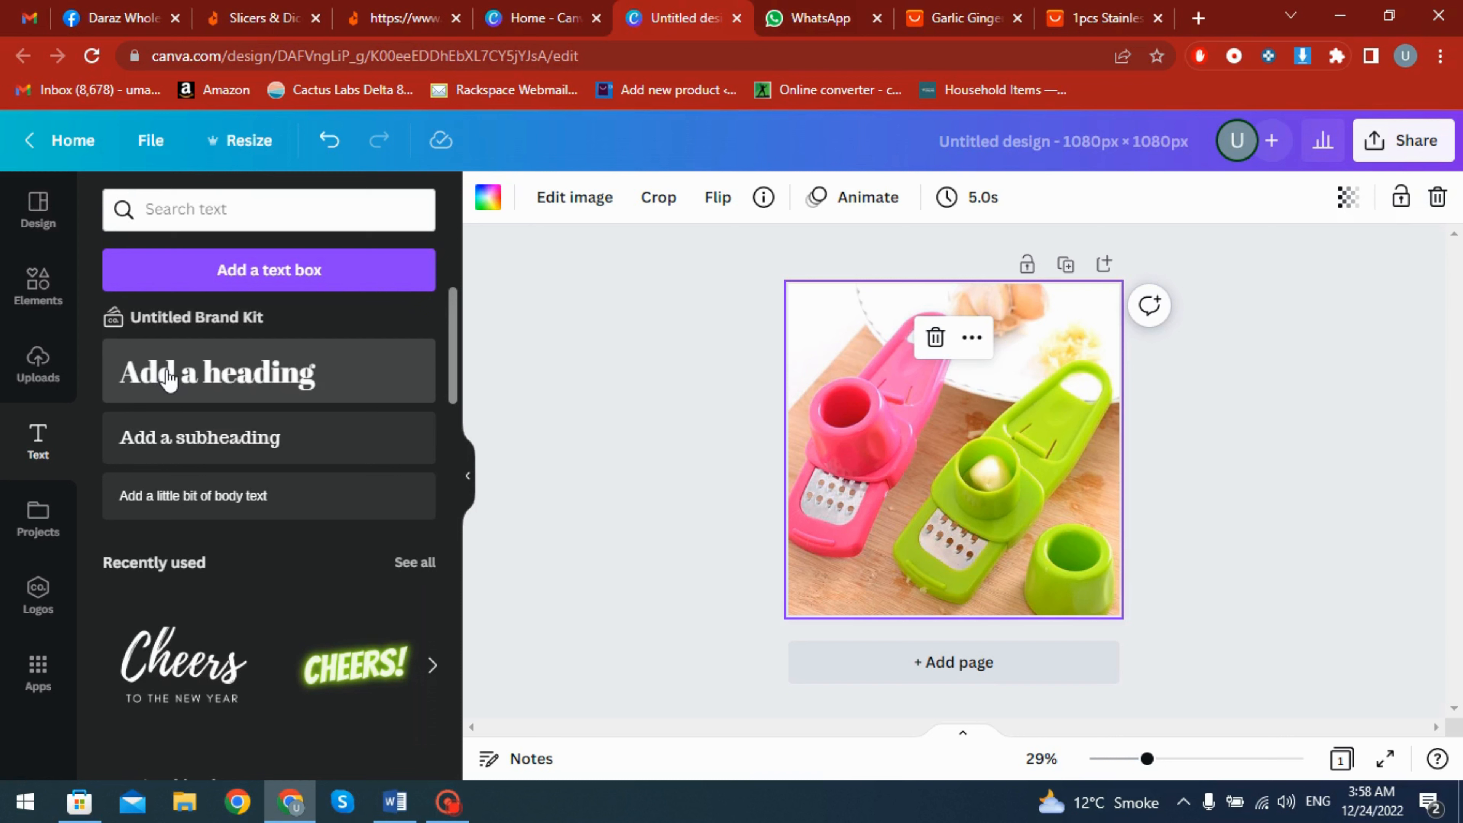
click(218, 379)
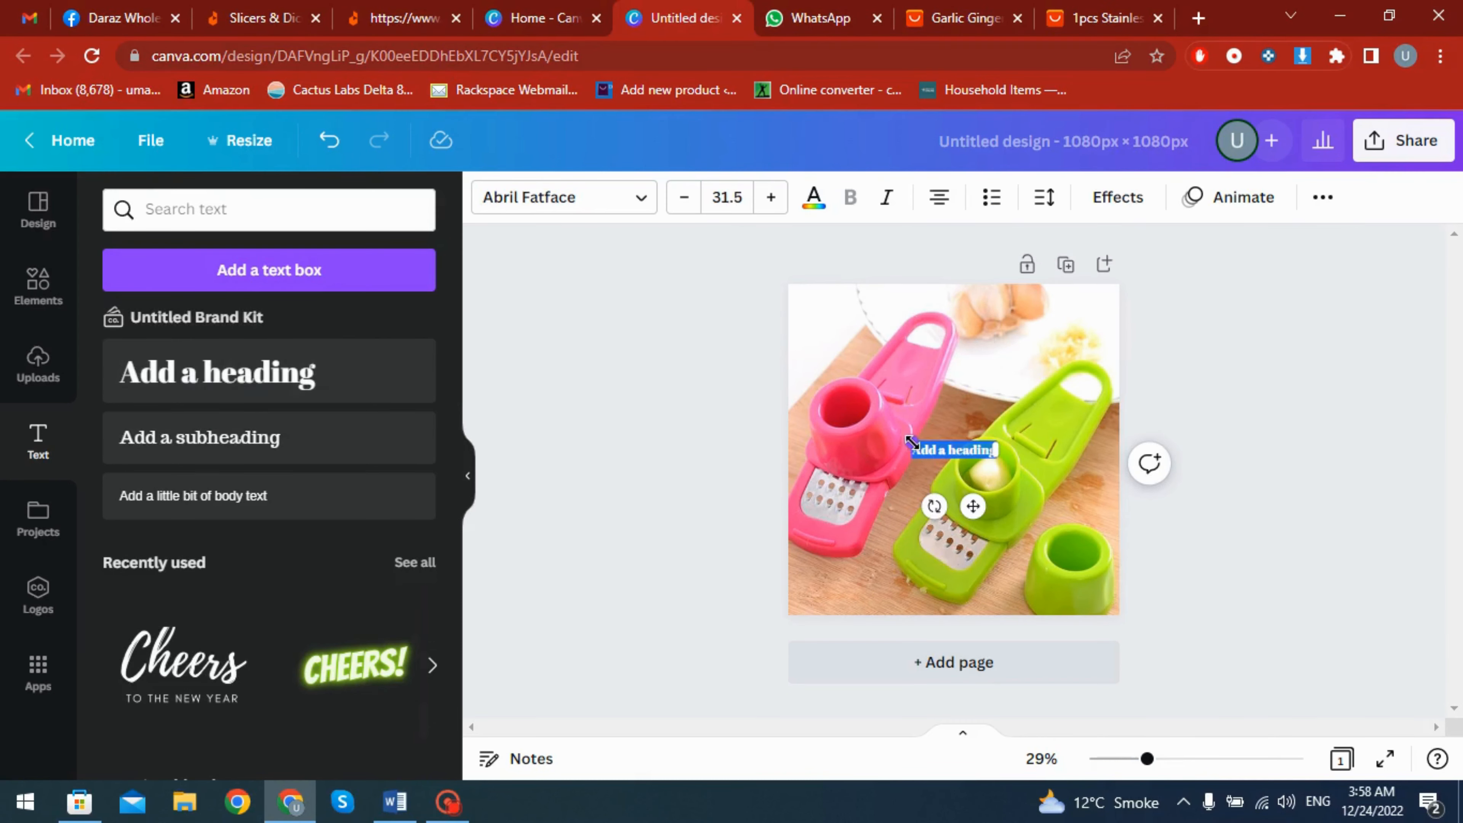
drag(912, 442, 812, 417)
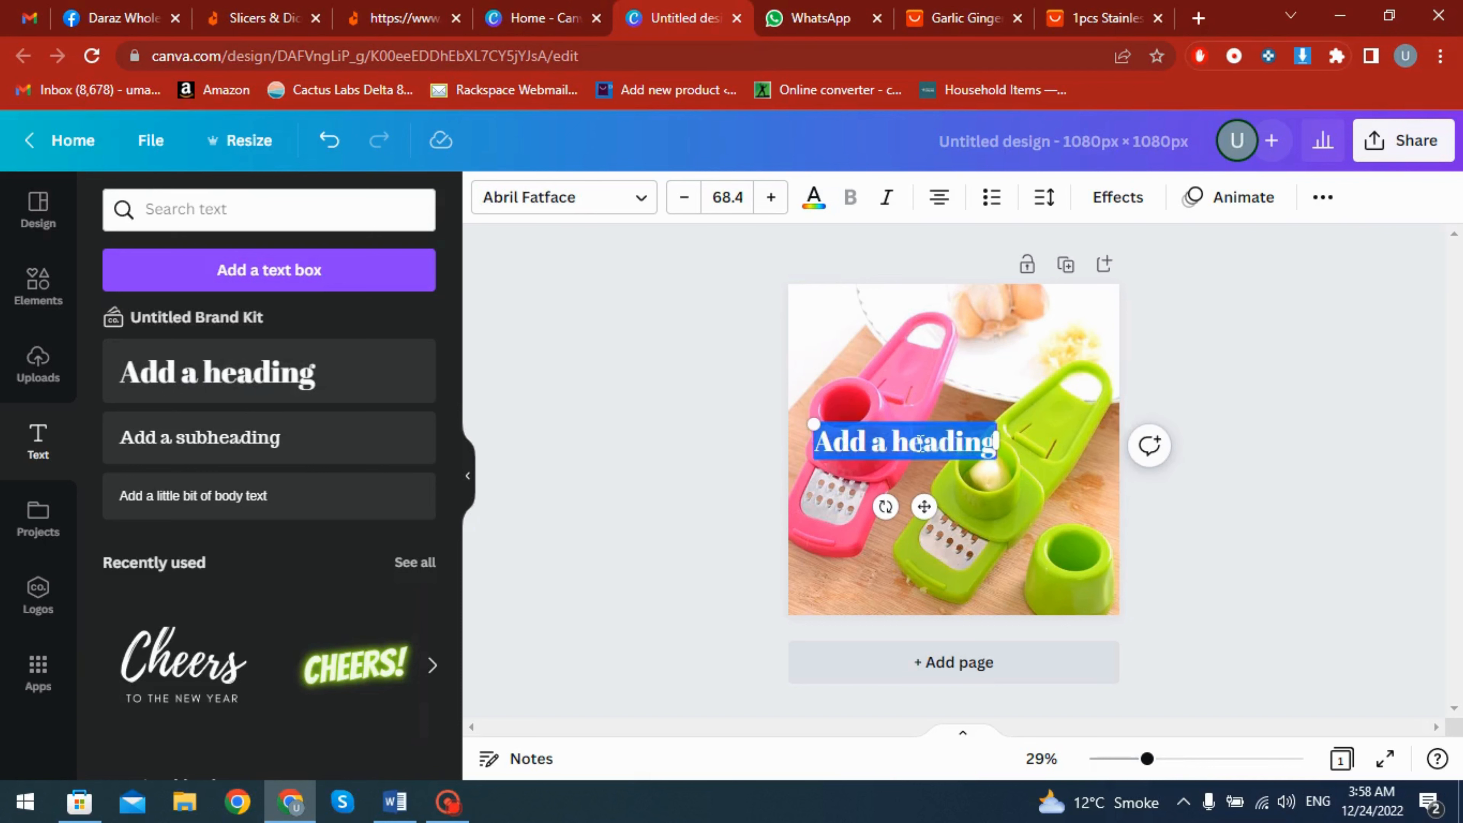
click(906, 470)
drag(899, 447, 871, 312)
click(873, 312)
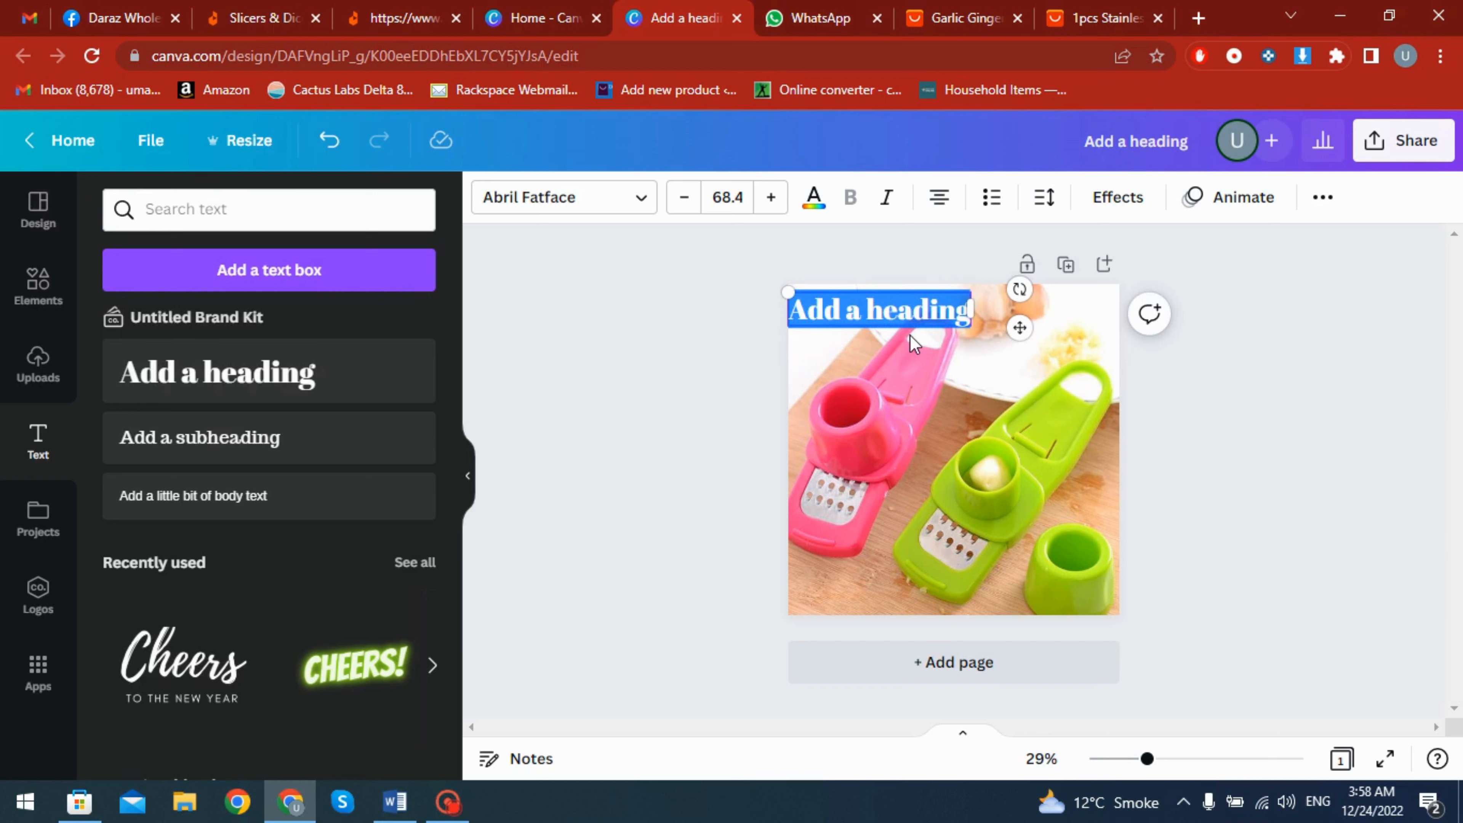
text(Dhawla)
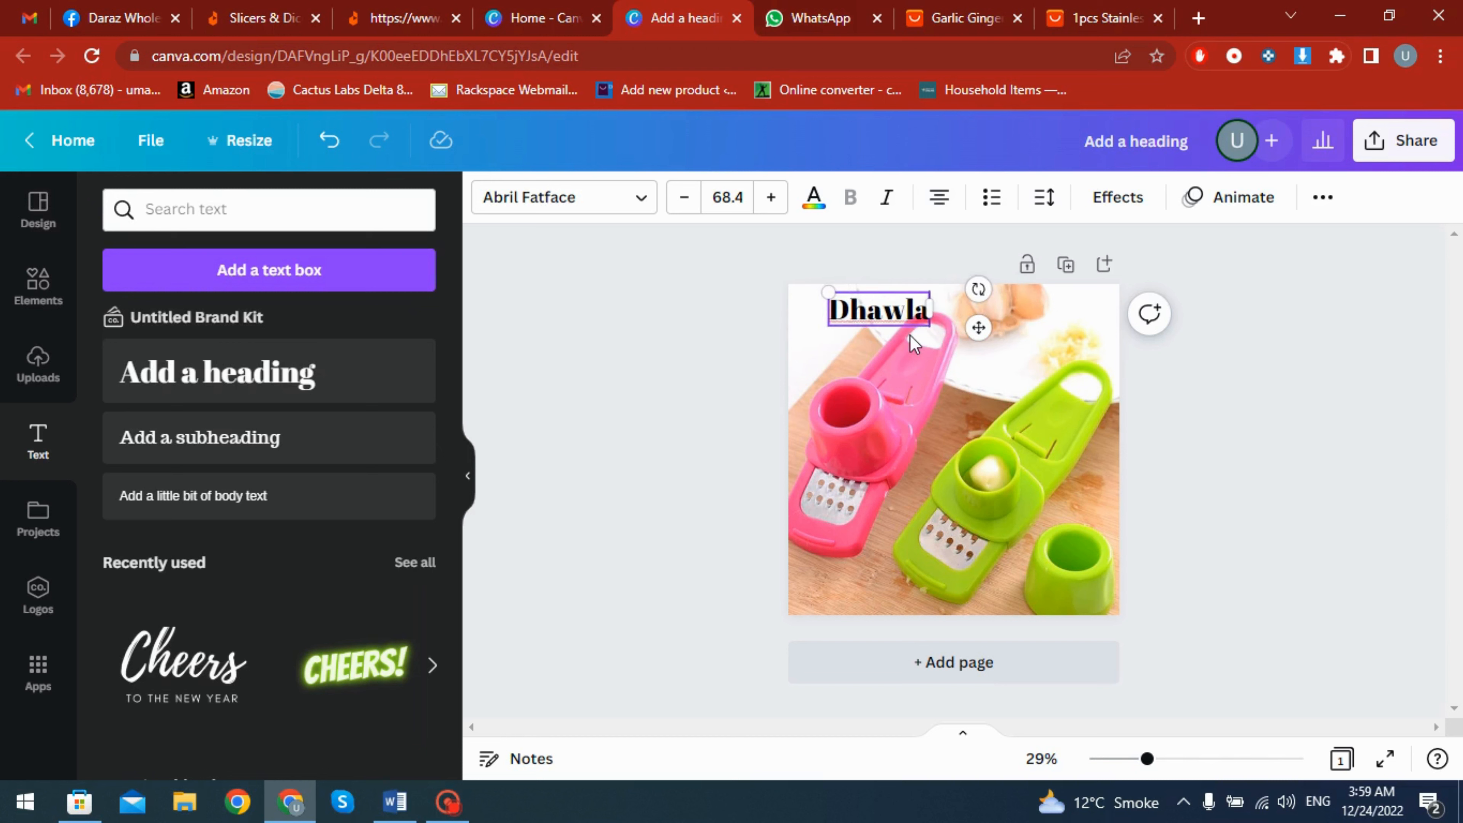
text( Store)
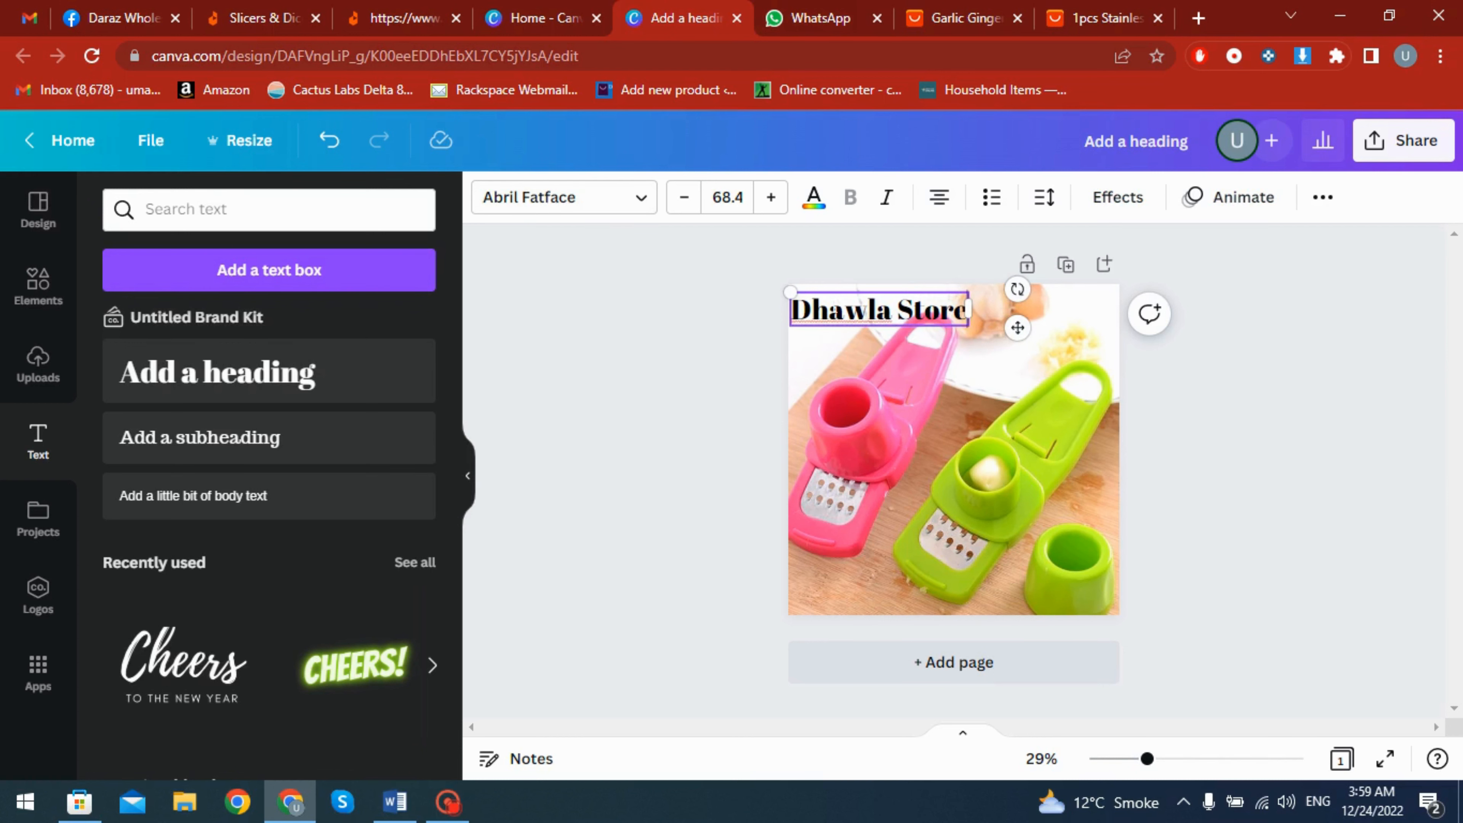
Change the store name heading's font to Zcool XiaoWei.
click(834, 384)
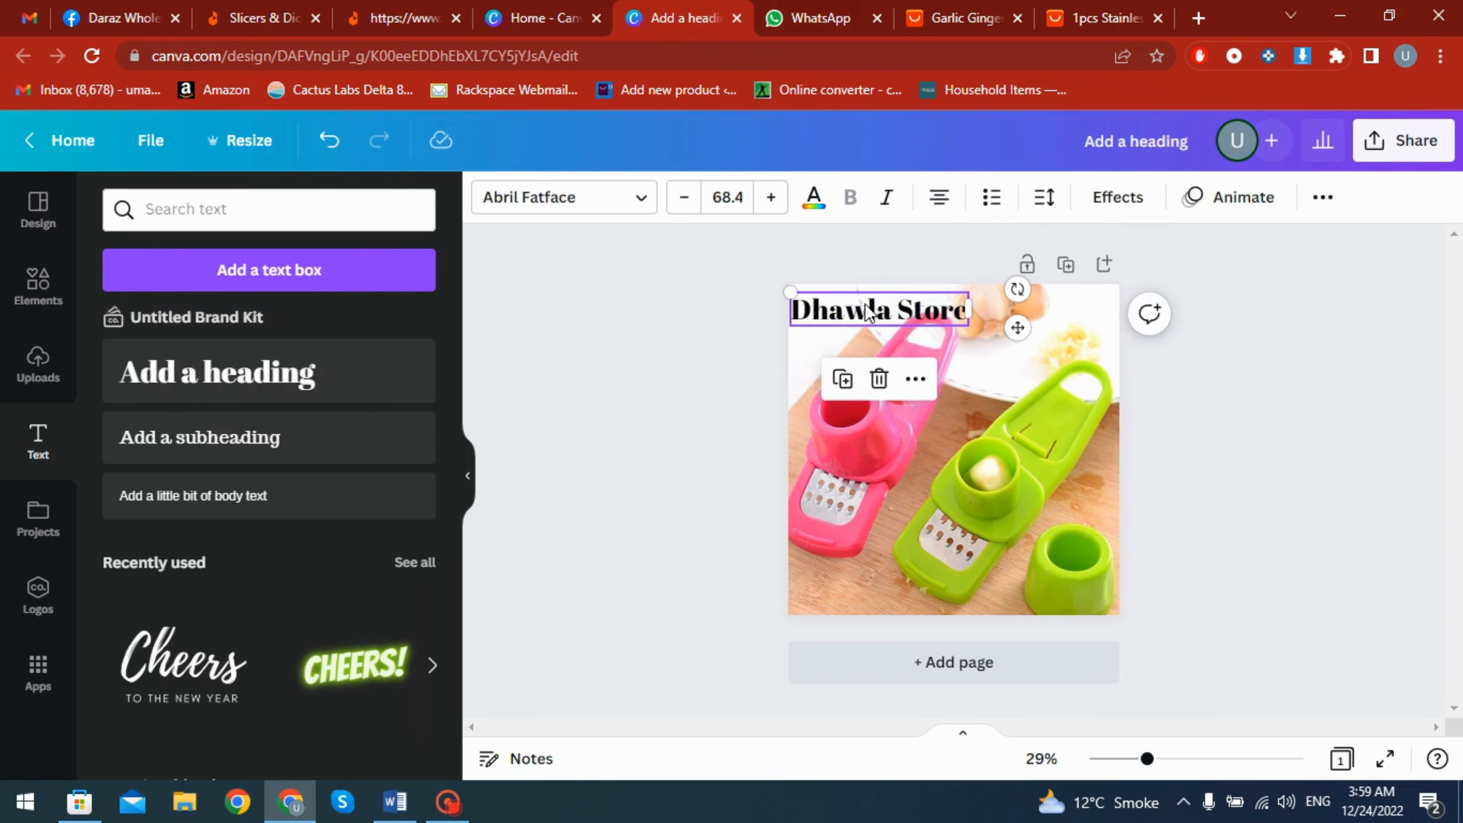
click(637, 207)
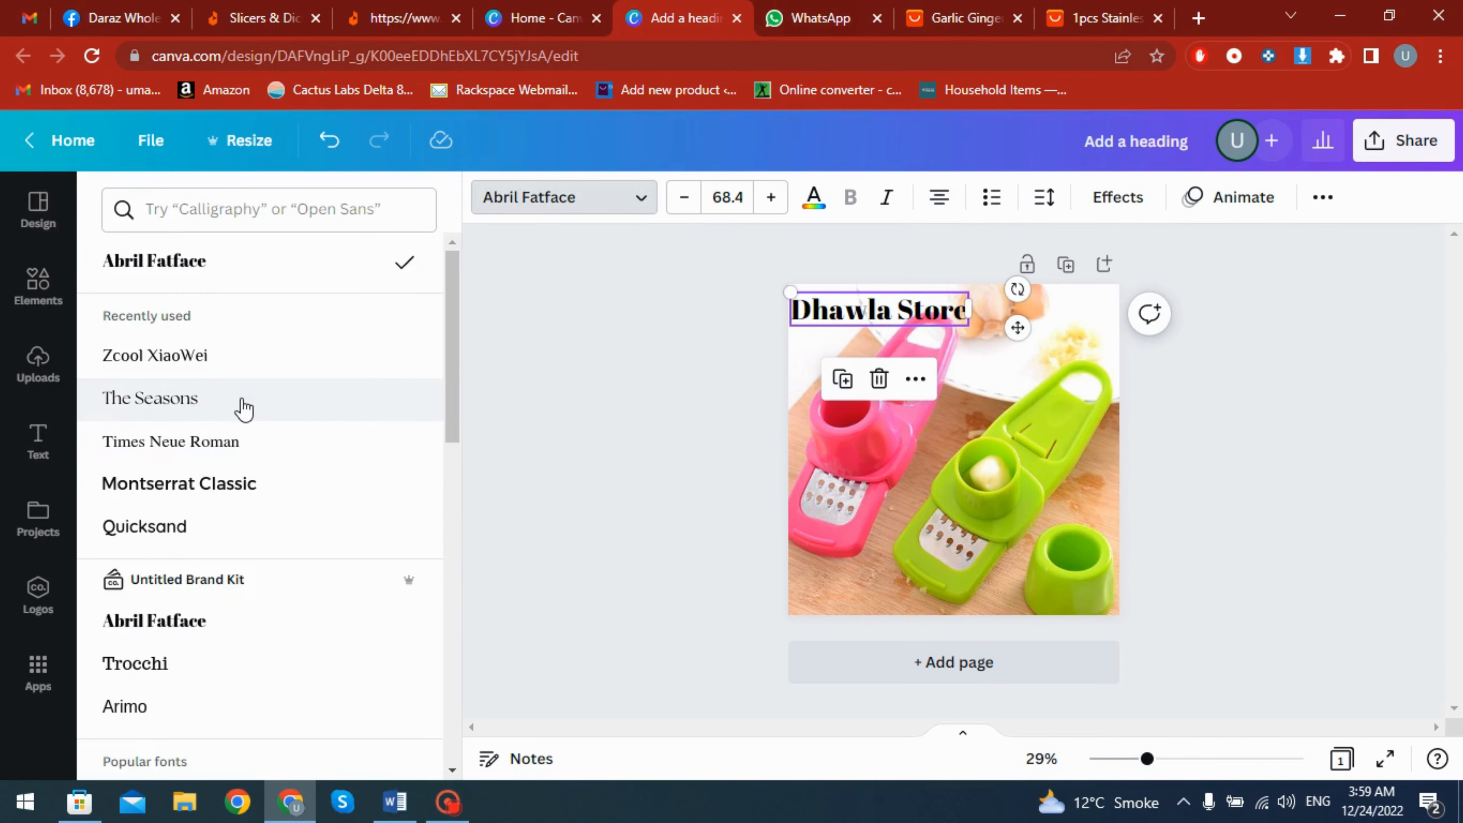
click(169, 371)
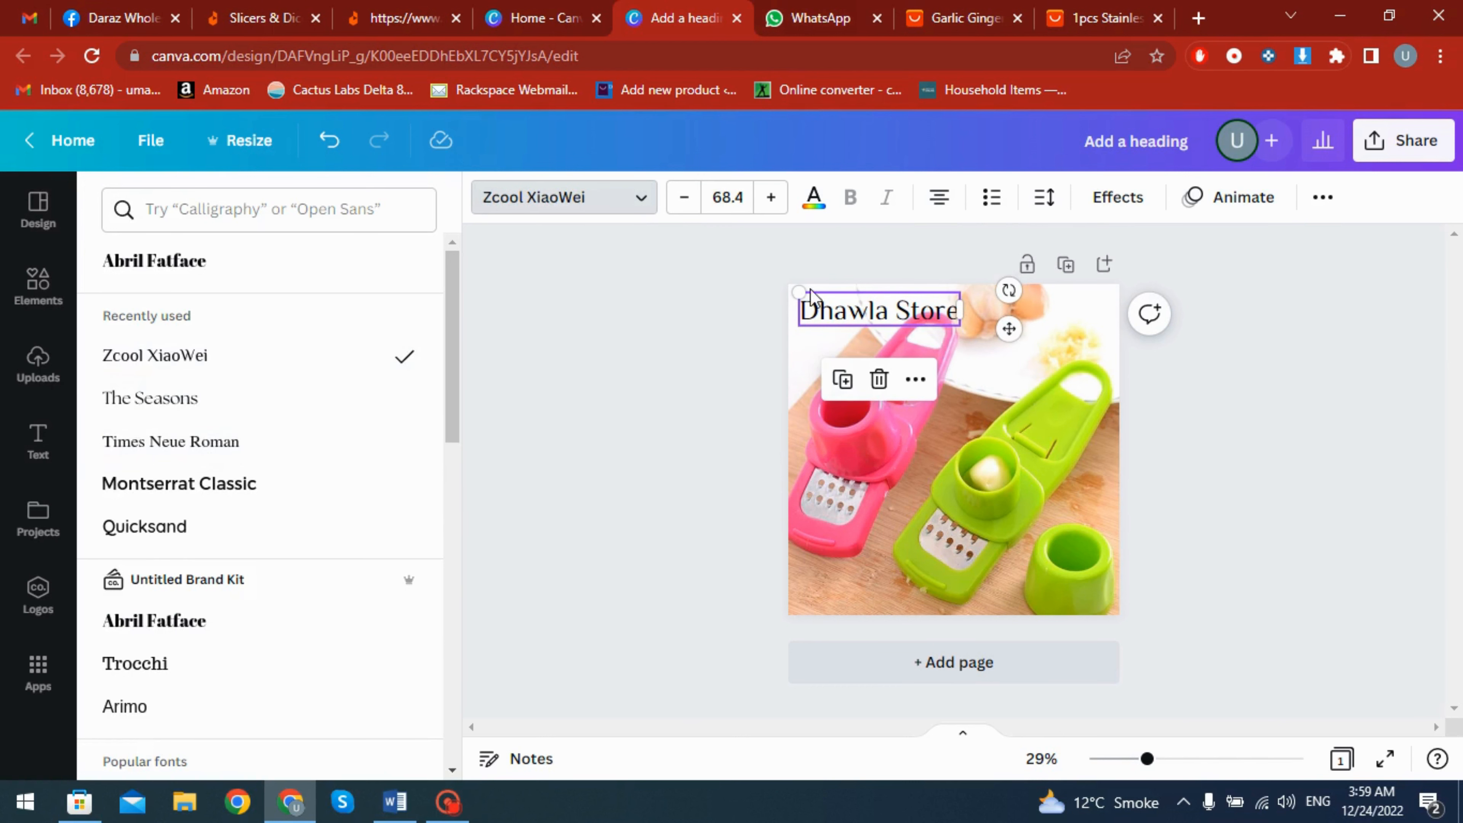
Reduce the store name heading to size 51.4 and move it into the photo's upper-left corner.
click(680, 199)
click(679, 199)
click(680, 199)
click(680, 199)
click(680, 199)
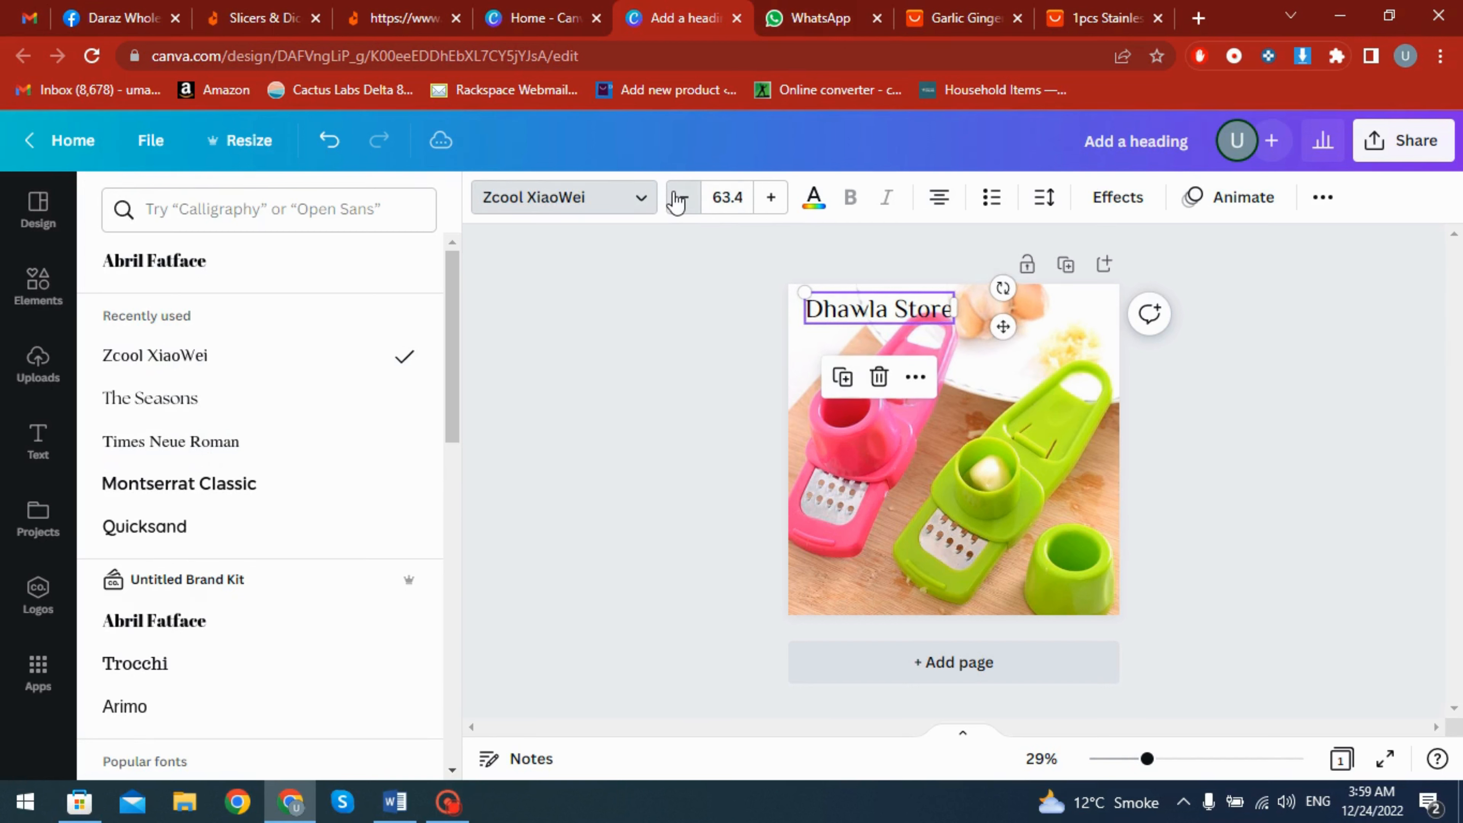
double_click(680, 198)
click(680, 199)
double_click(680, 199)
click(680, 199)
double_click(680, 199)
double_click(680, 198)
click(680, 199)
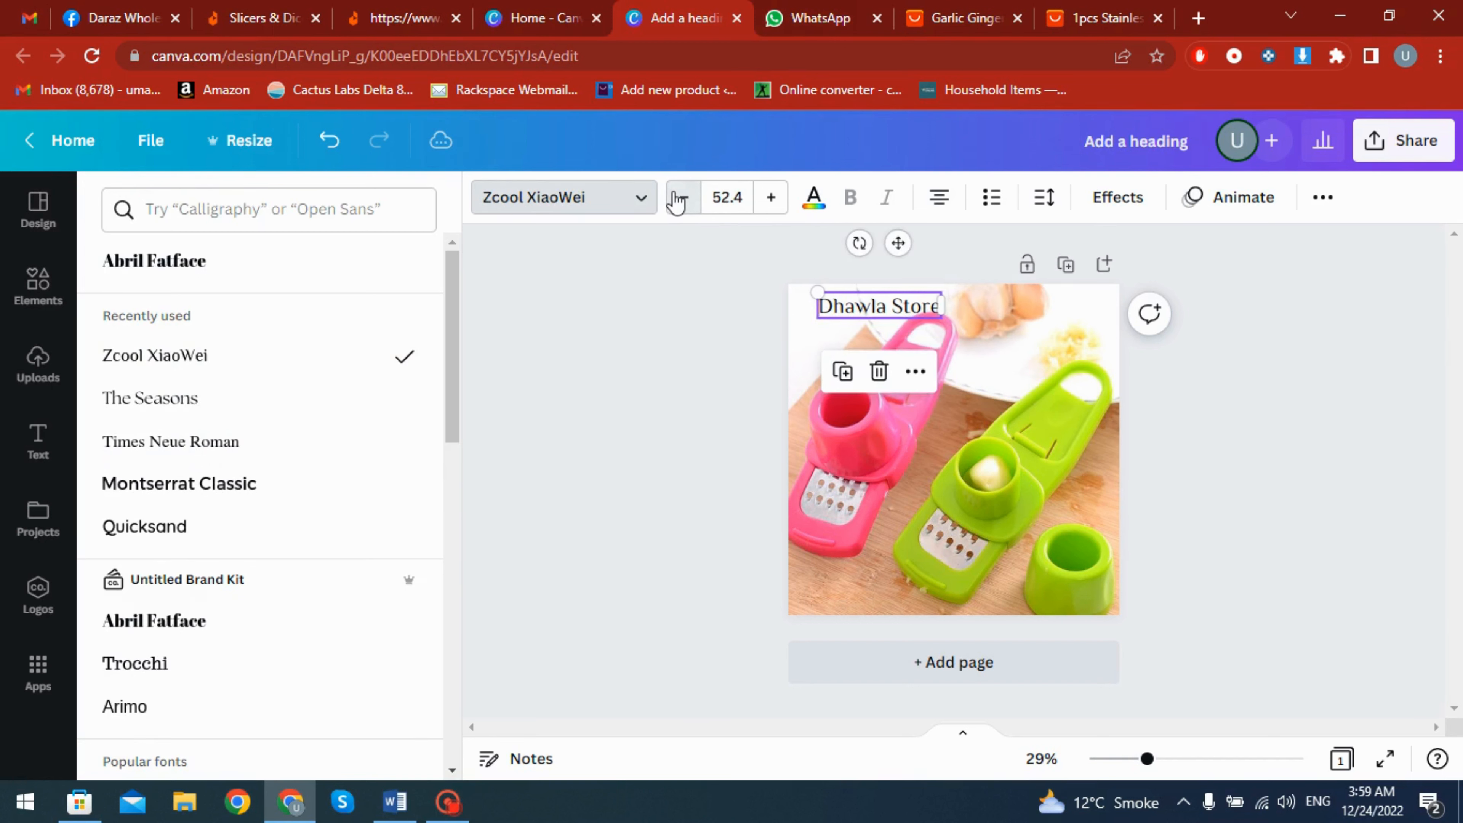
click(679, 199)
drag(862, 315, 838, 304)
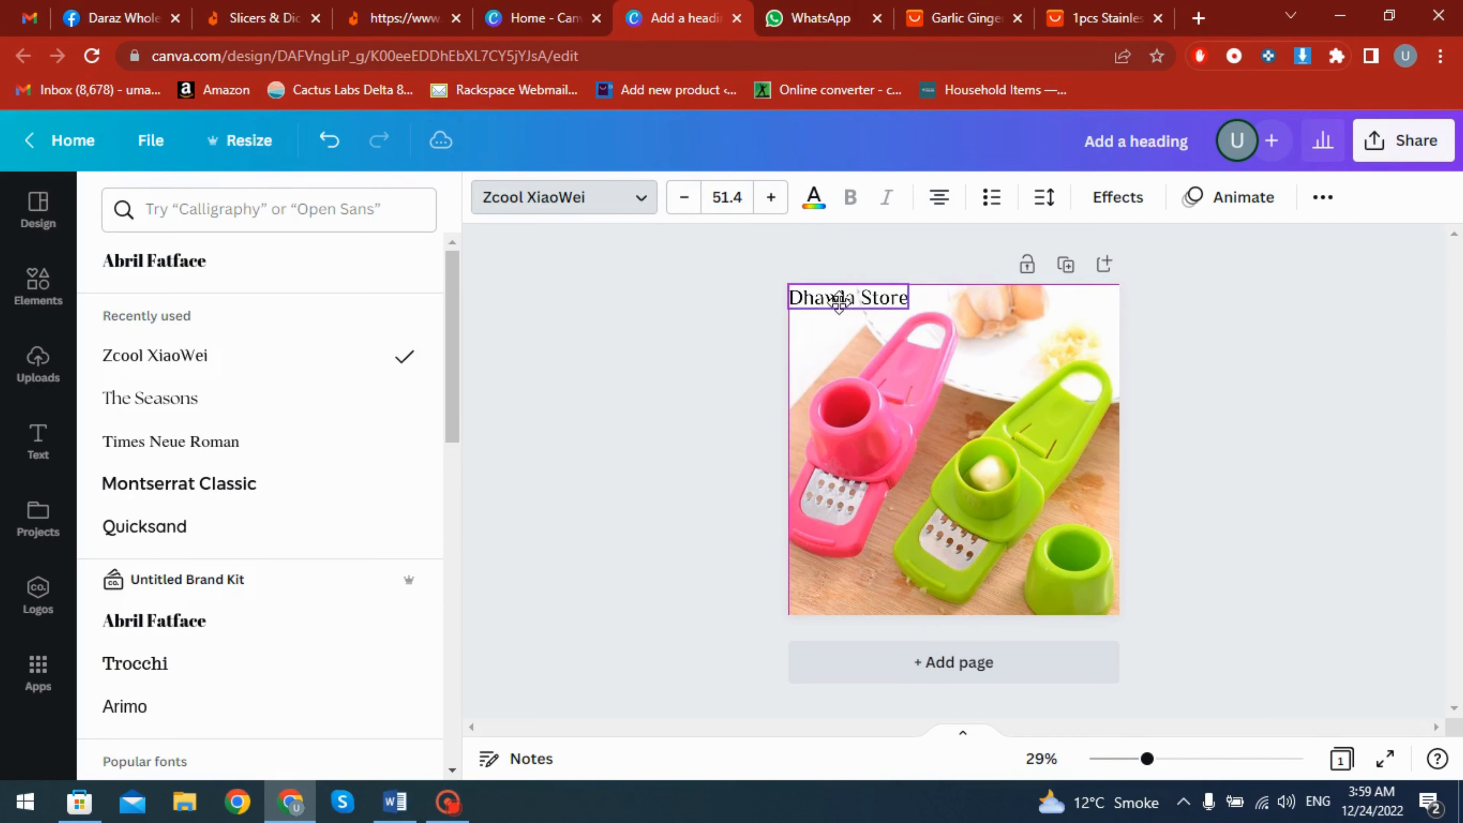
click(1031, 484)
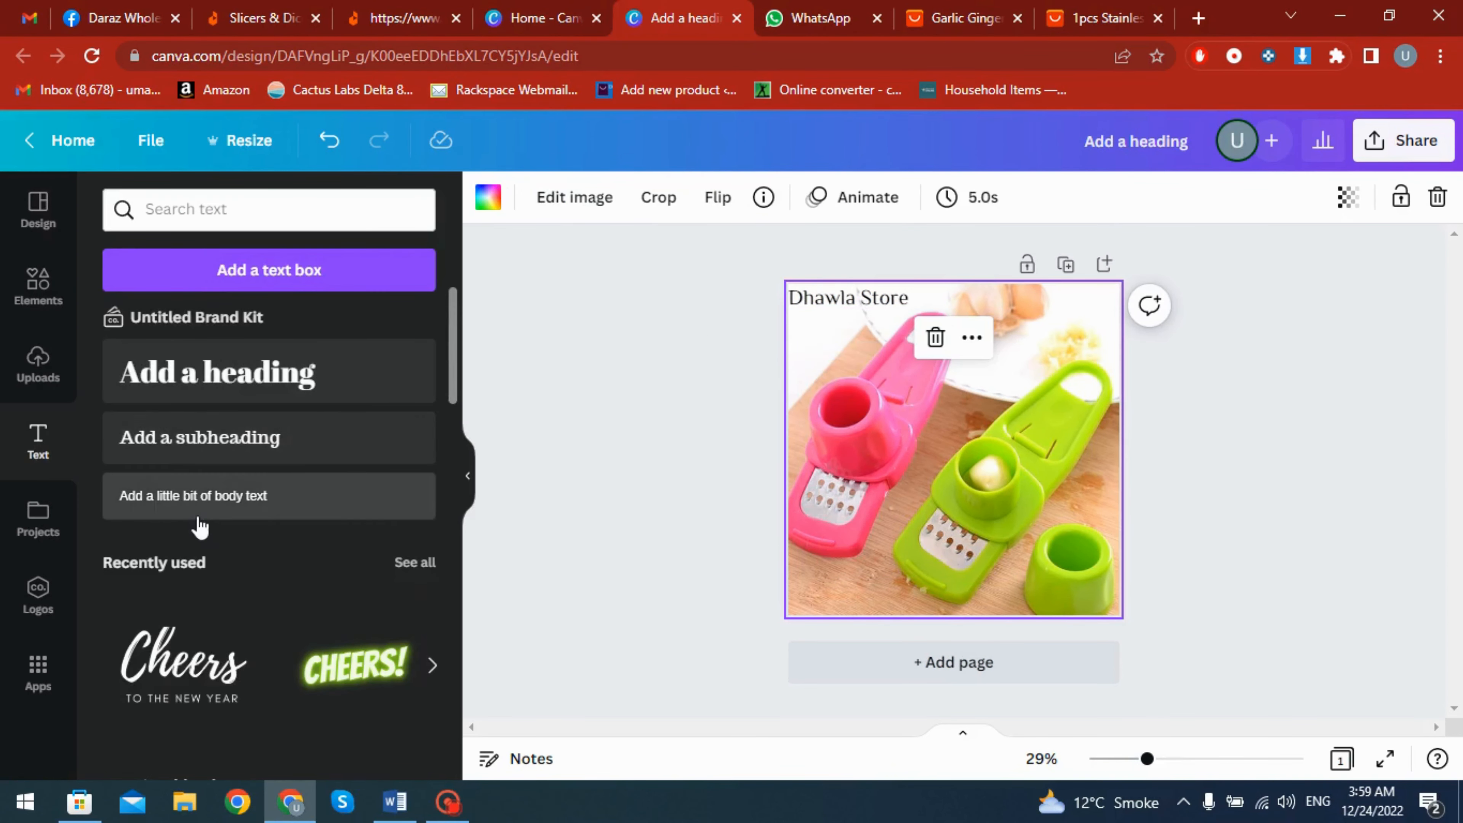
Change the store name heading's font to Gagalin.
click(802, 301)
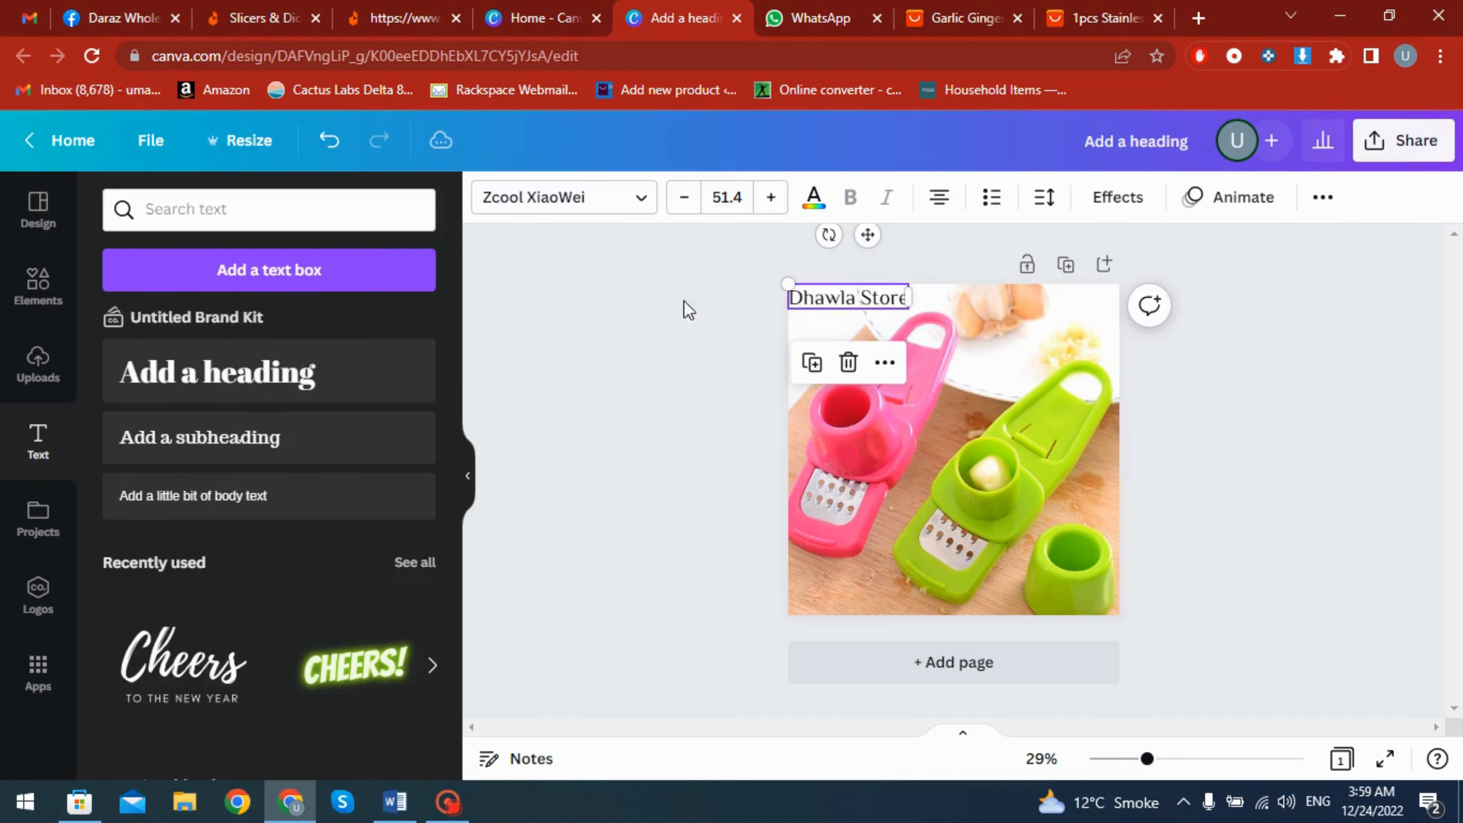
click(640, 198)
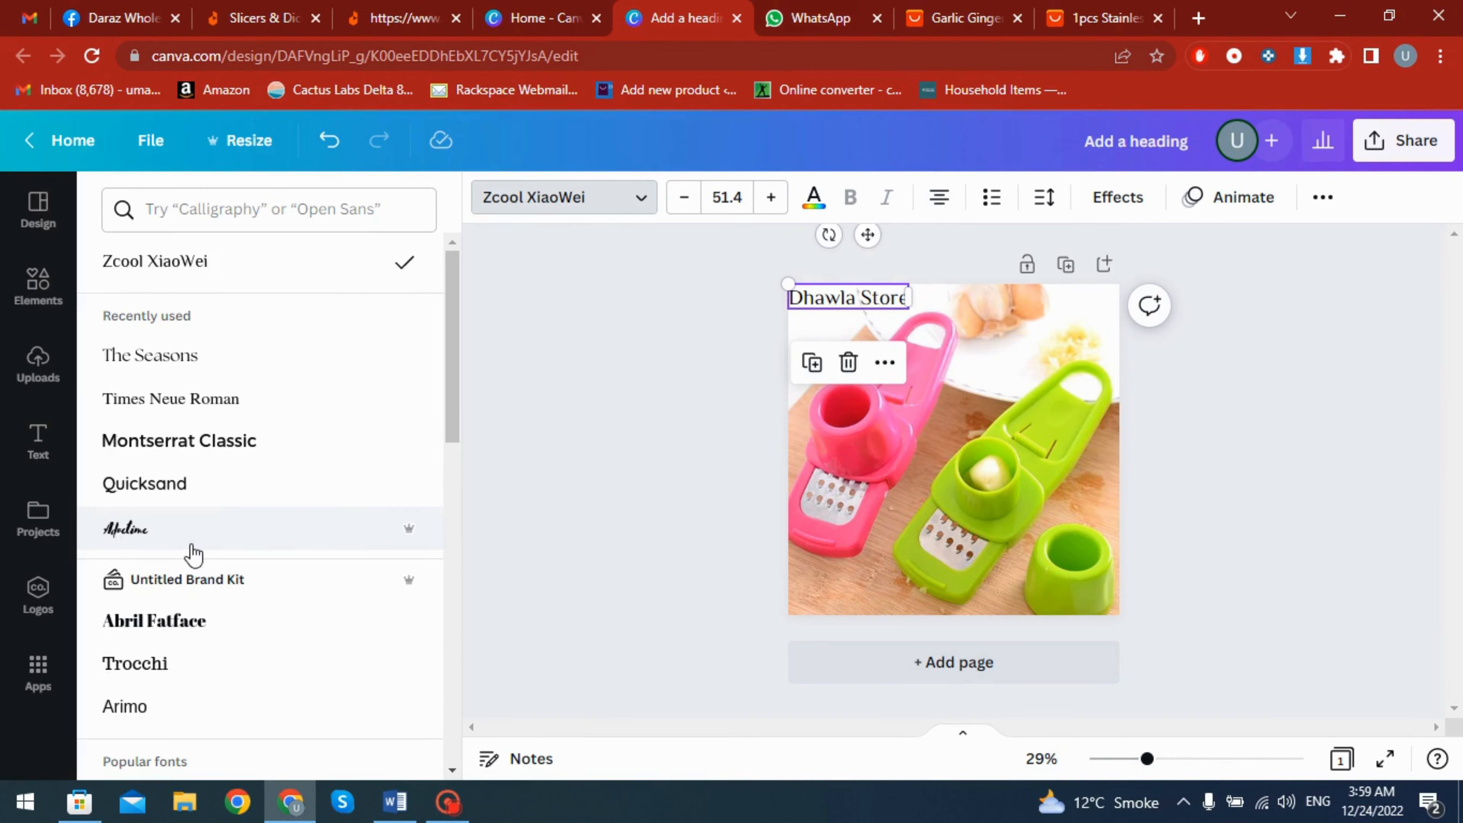
scroll(193, 554, down, 2)
scroll(192, 553, down, 10)
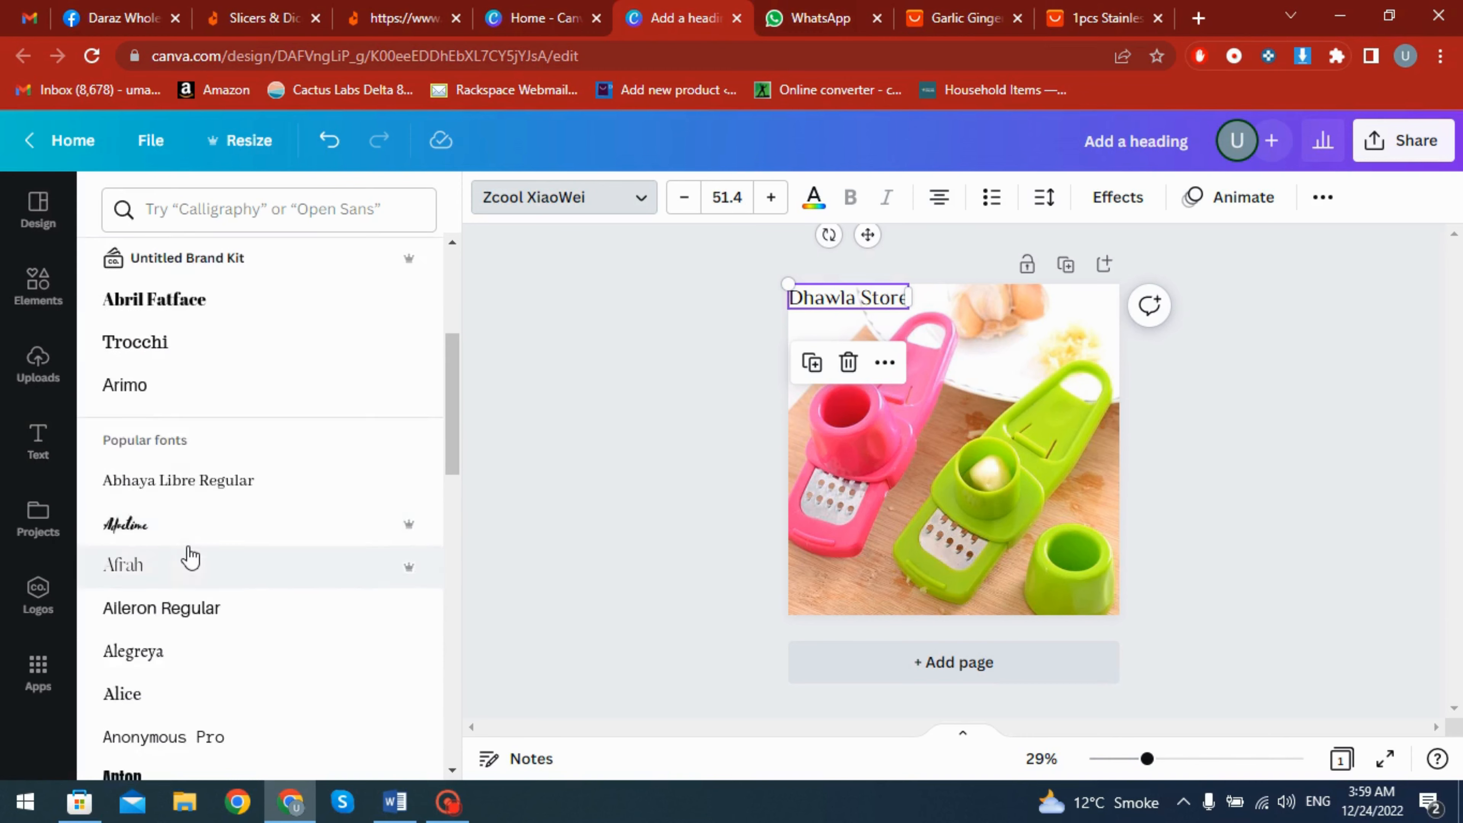
scroll(187, 560, down, 8)
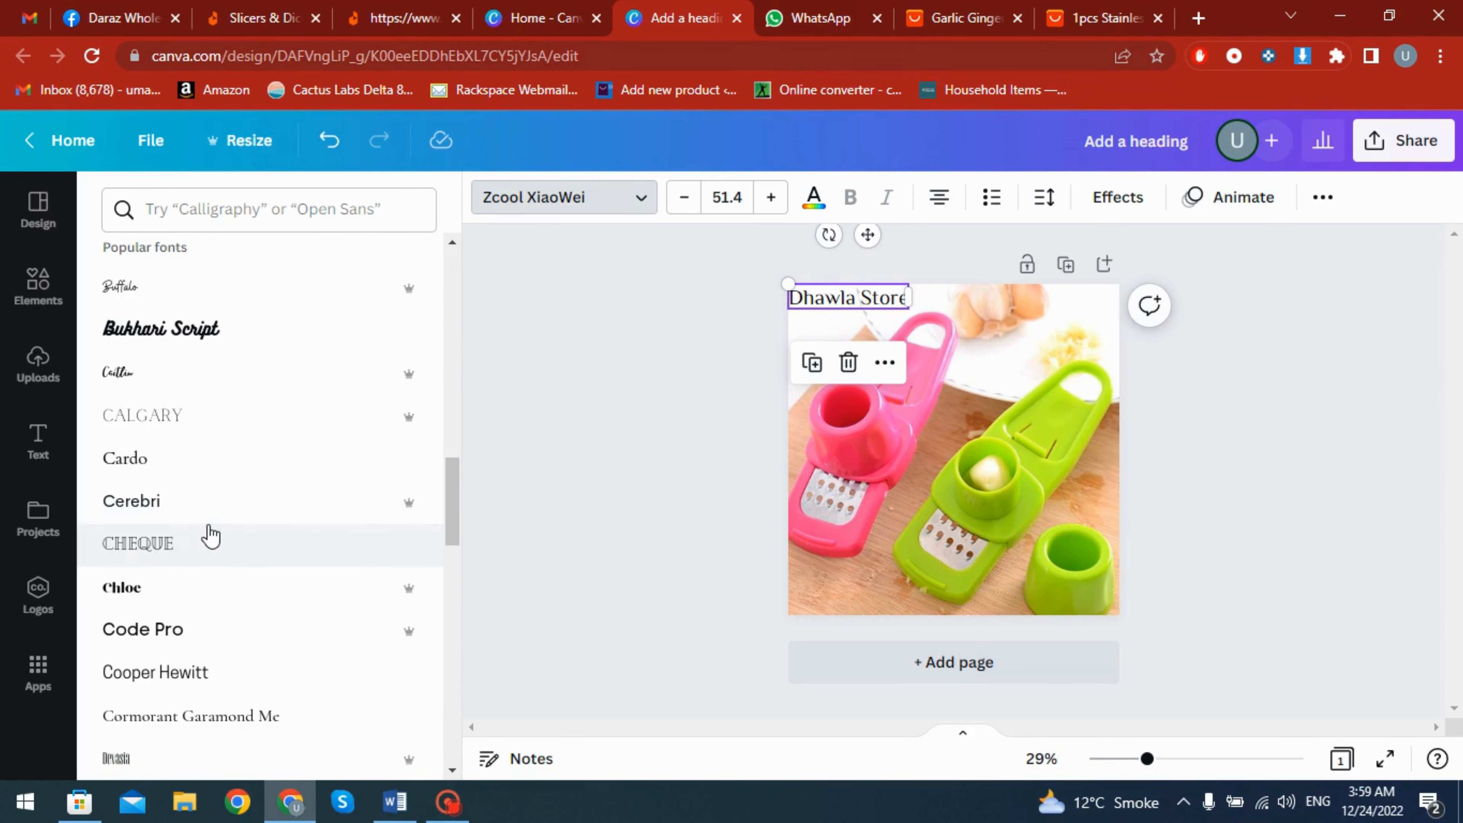
scroll(207, 536, down, 6)
scroll(202, 535, down, 4)
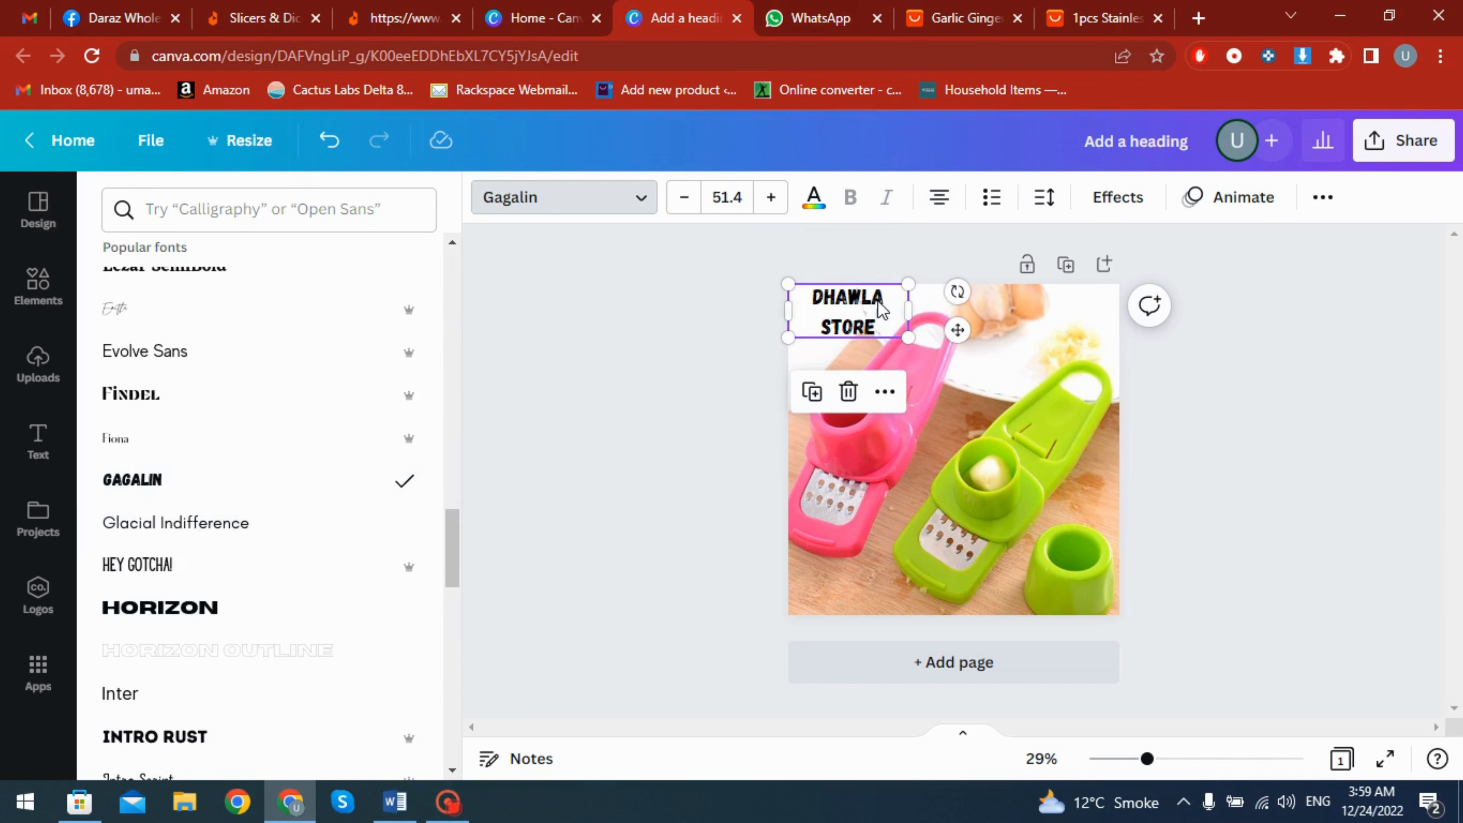
scroll(294, 523, down, 4)
click(823, 354)
Reduce the store name heading's font size to 44.4 so it fits on one line.
click(863, 318)
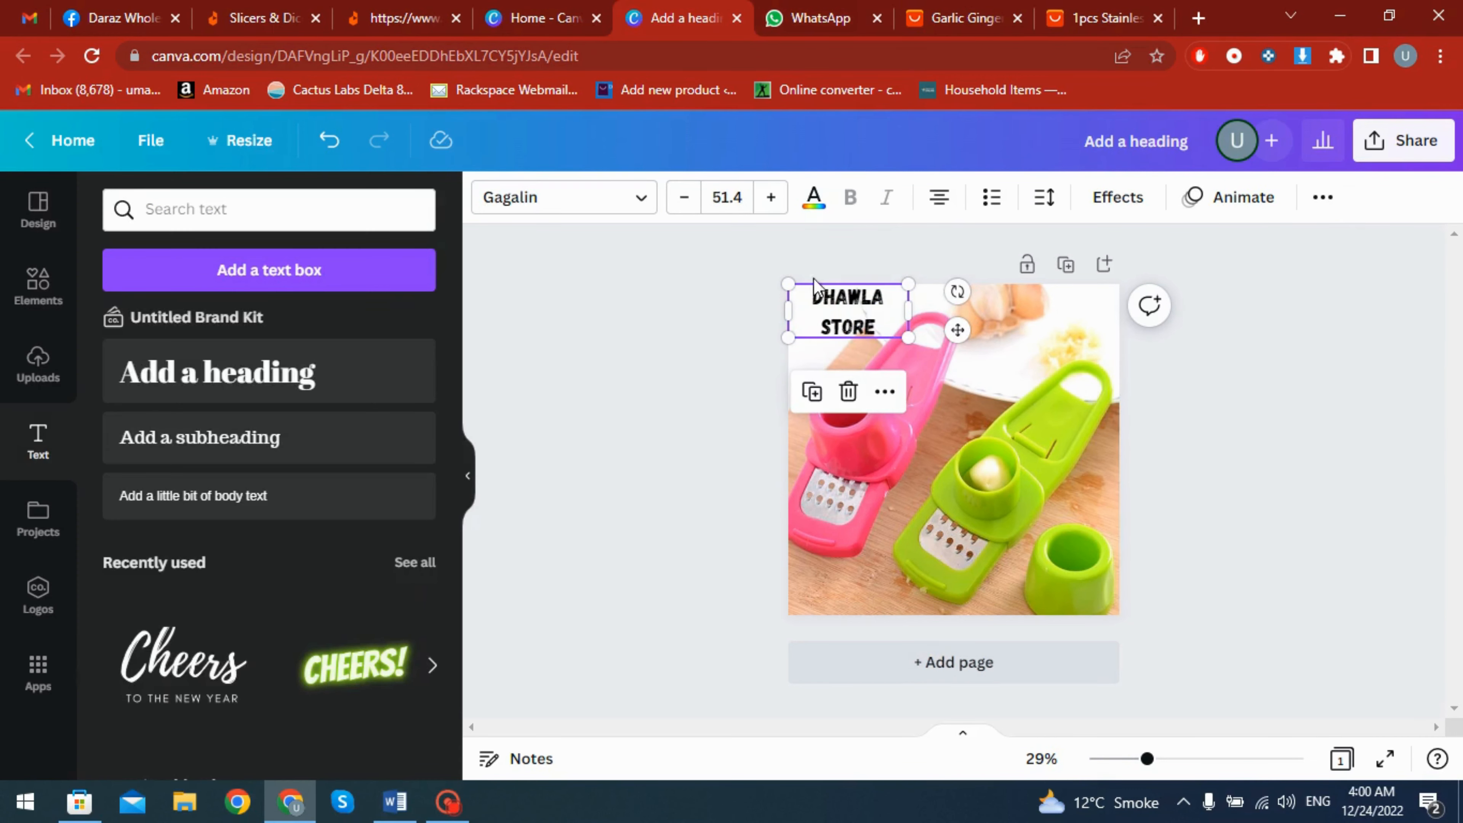
click(684, 198)
click(684, 199)
click(685, 199)
click(684, 199)
click(684, 199)
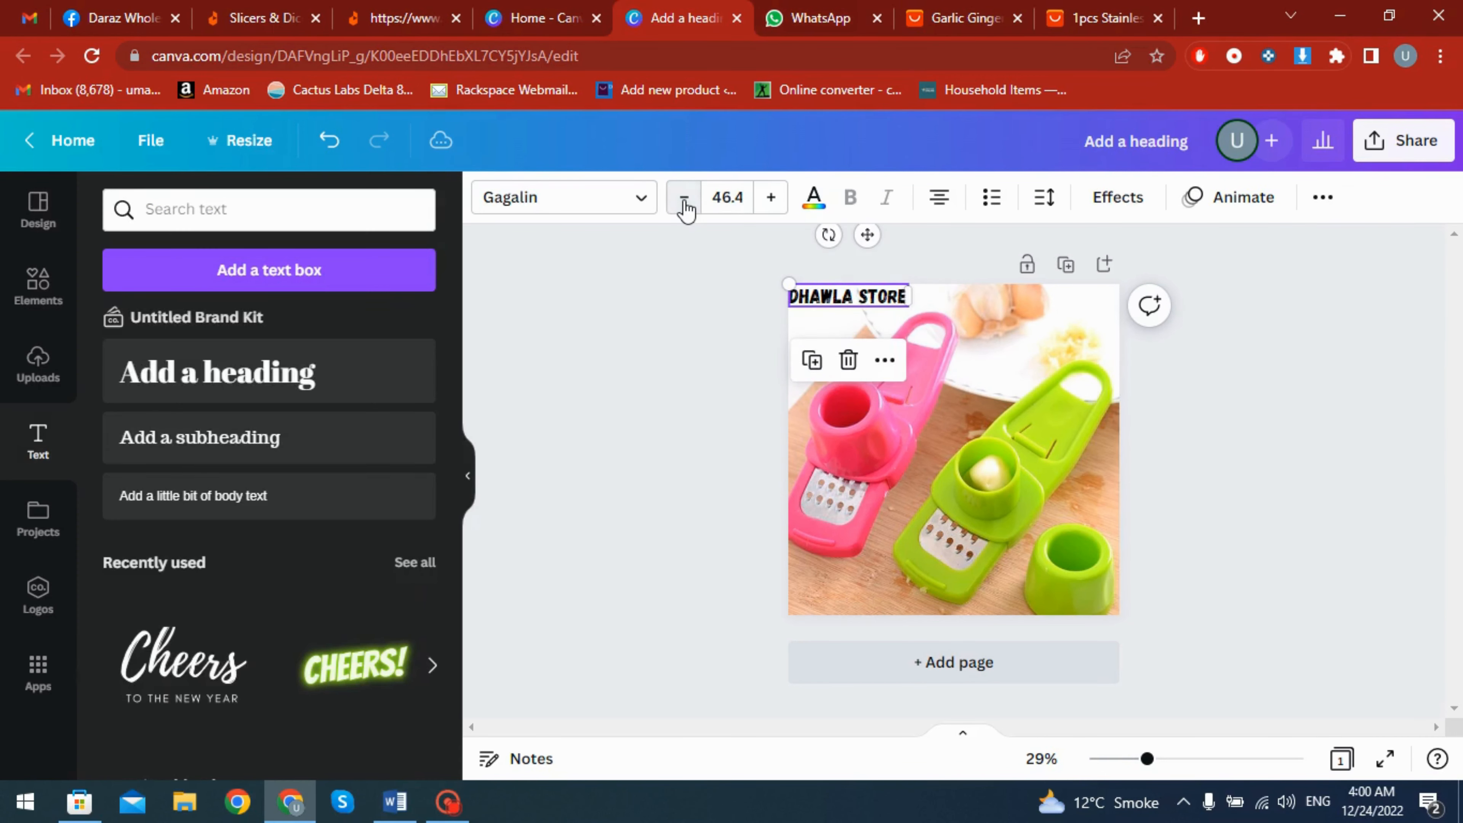
click(684, 198)
click(685, 199)
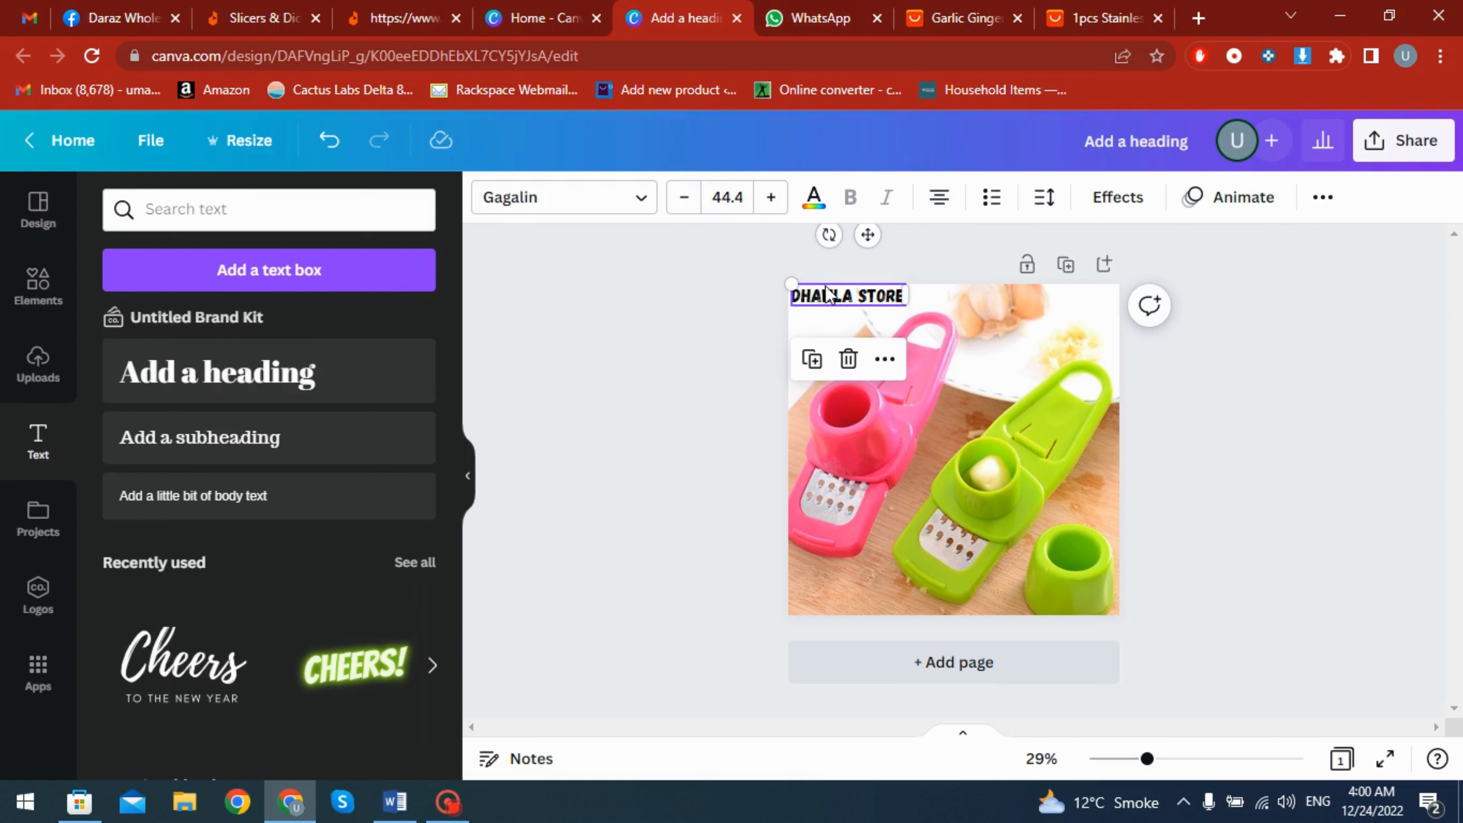
Narrow the store name heading's text box so that the name wraps onto two lines.
drag(911, 294, 868, 301)
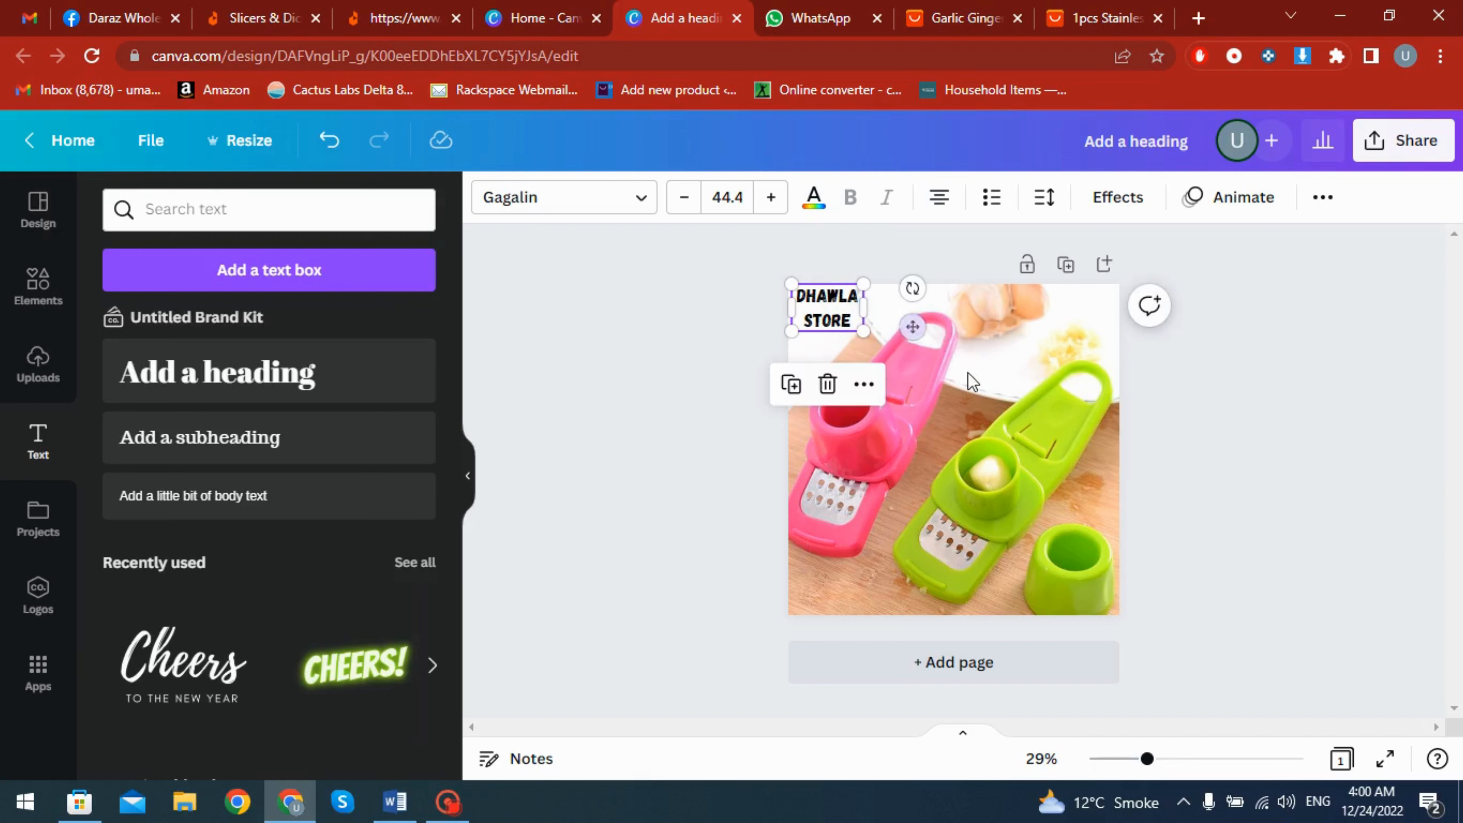
click(1035, 413)
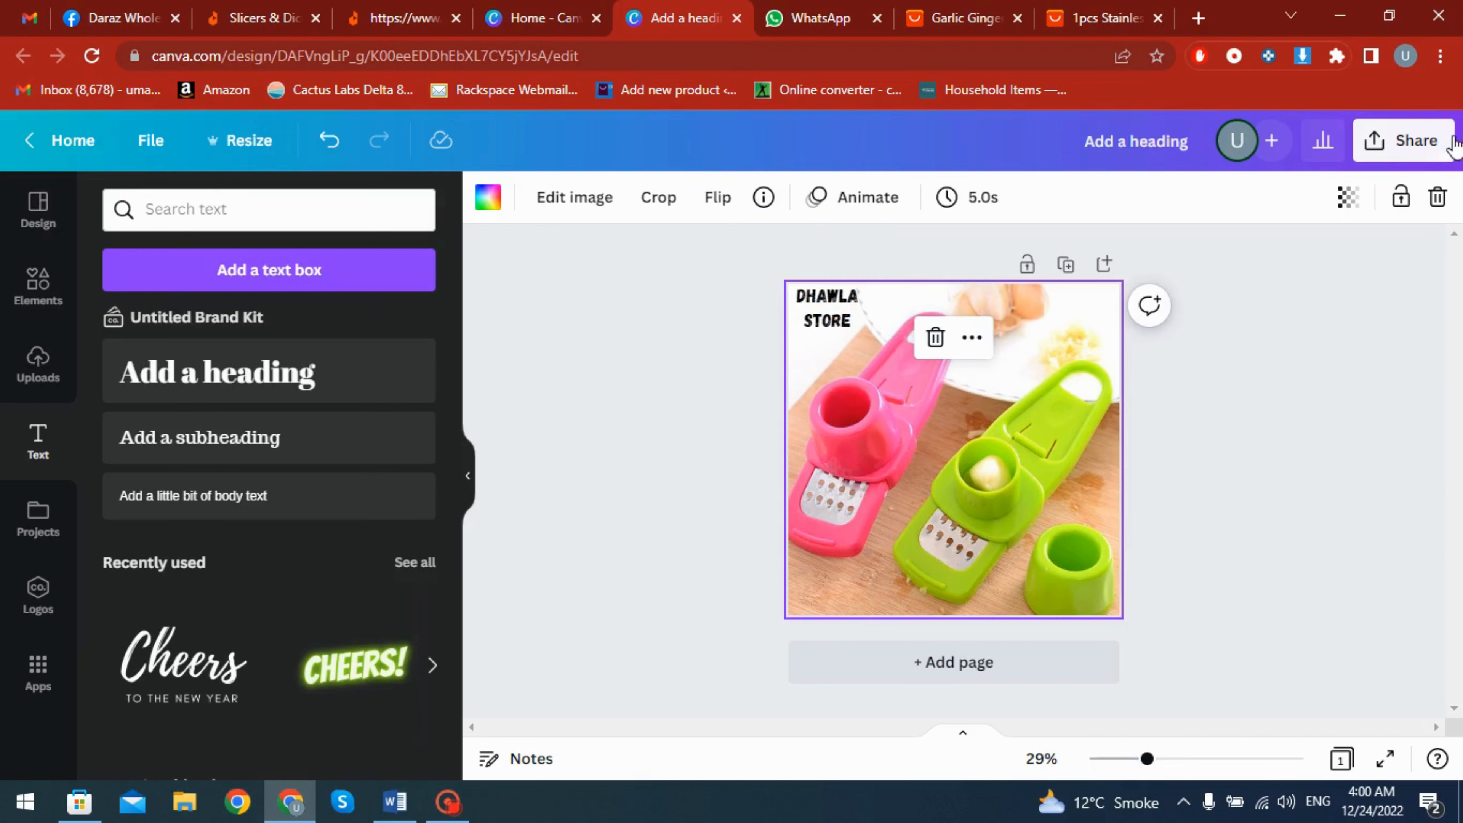
Download the branded photo of the pink and green garlic crushers as a JPG.
click(1434, 144)
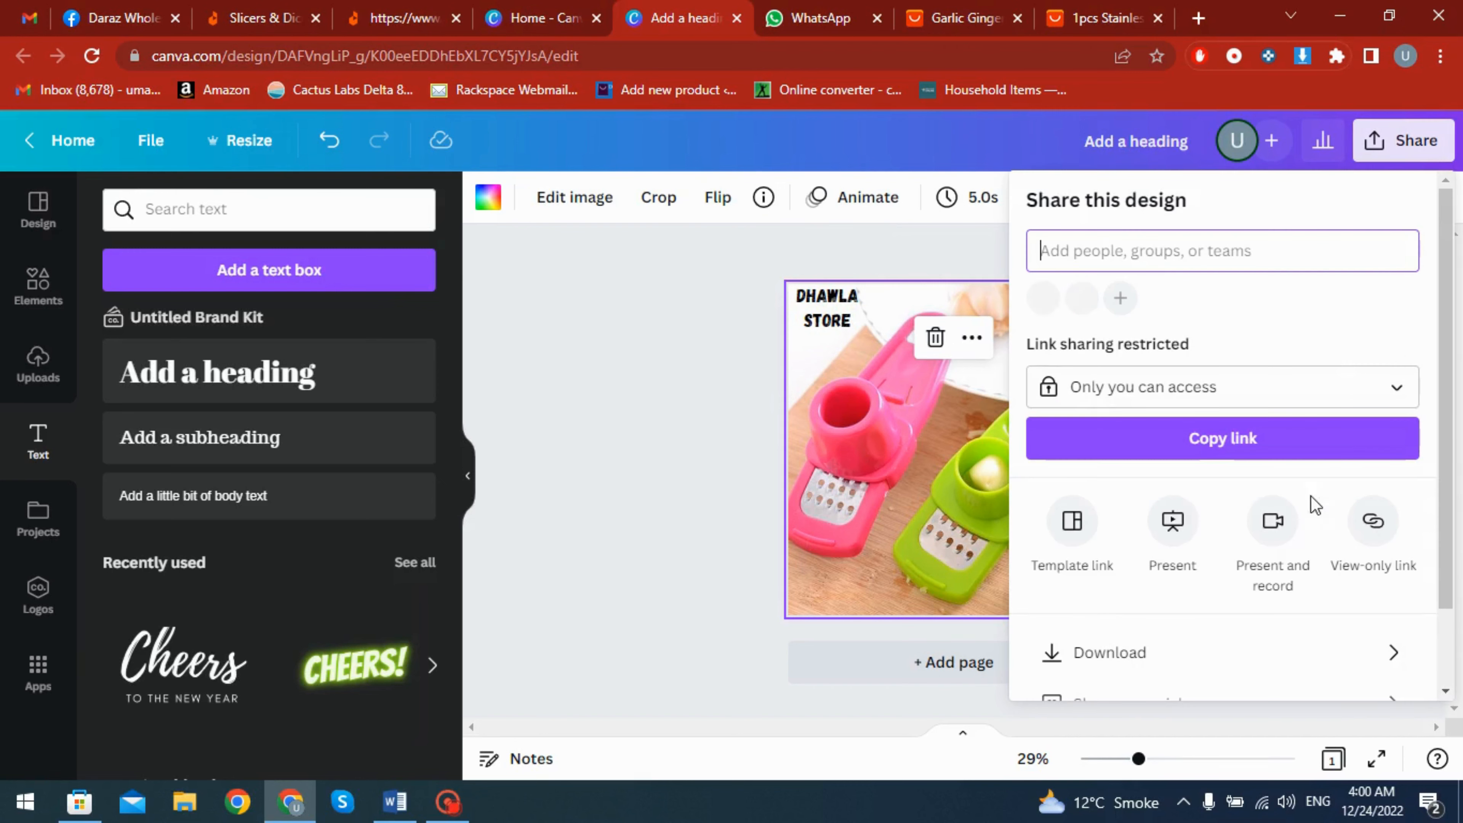
click(1213, 657)
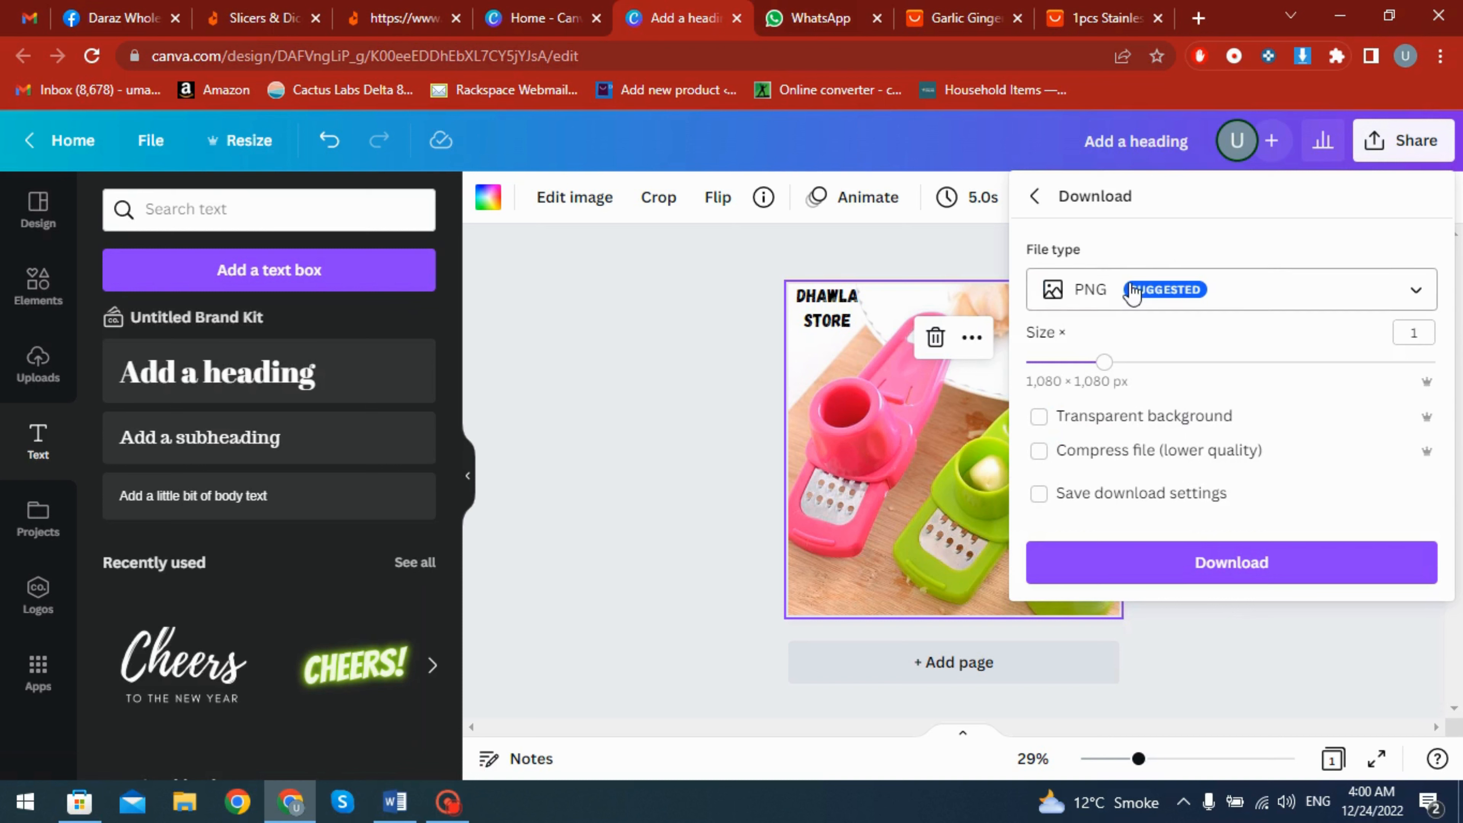
click(1337, 291)
click(1231, 170)
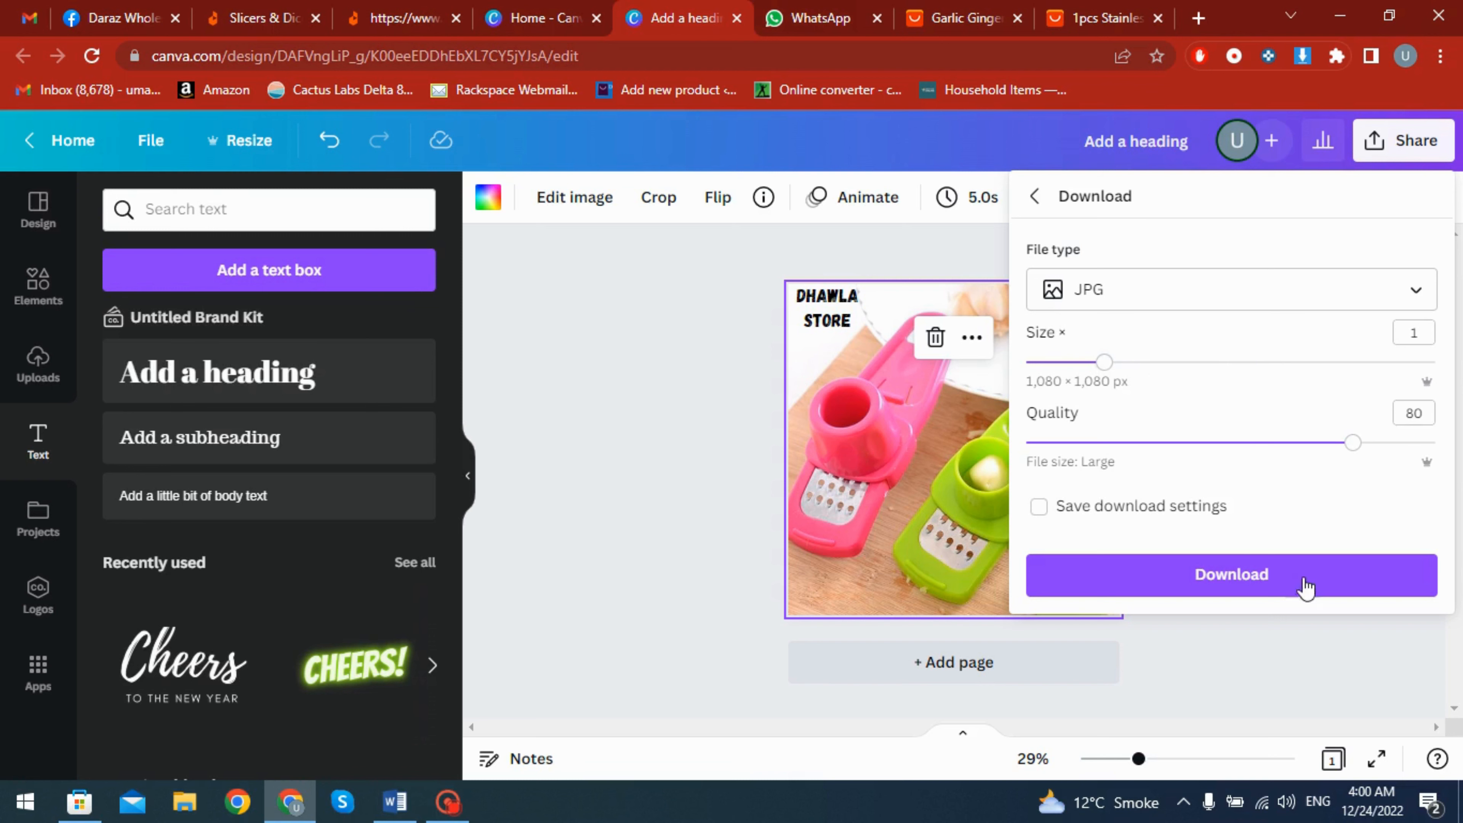
click(1303, 590)
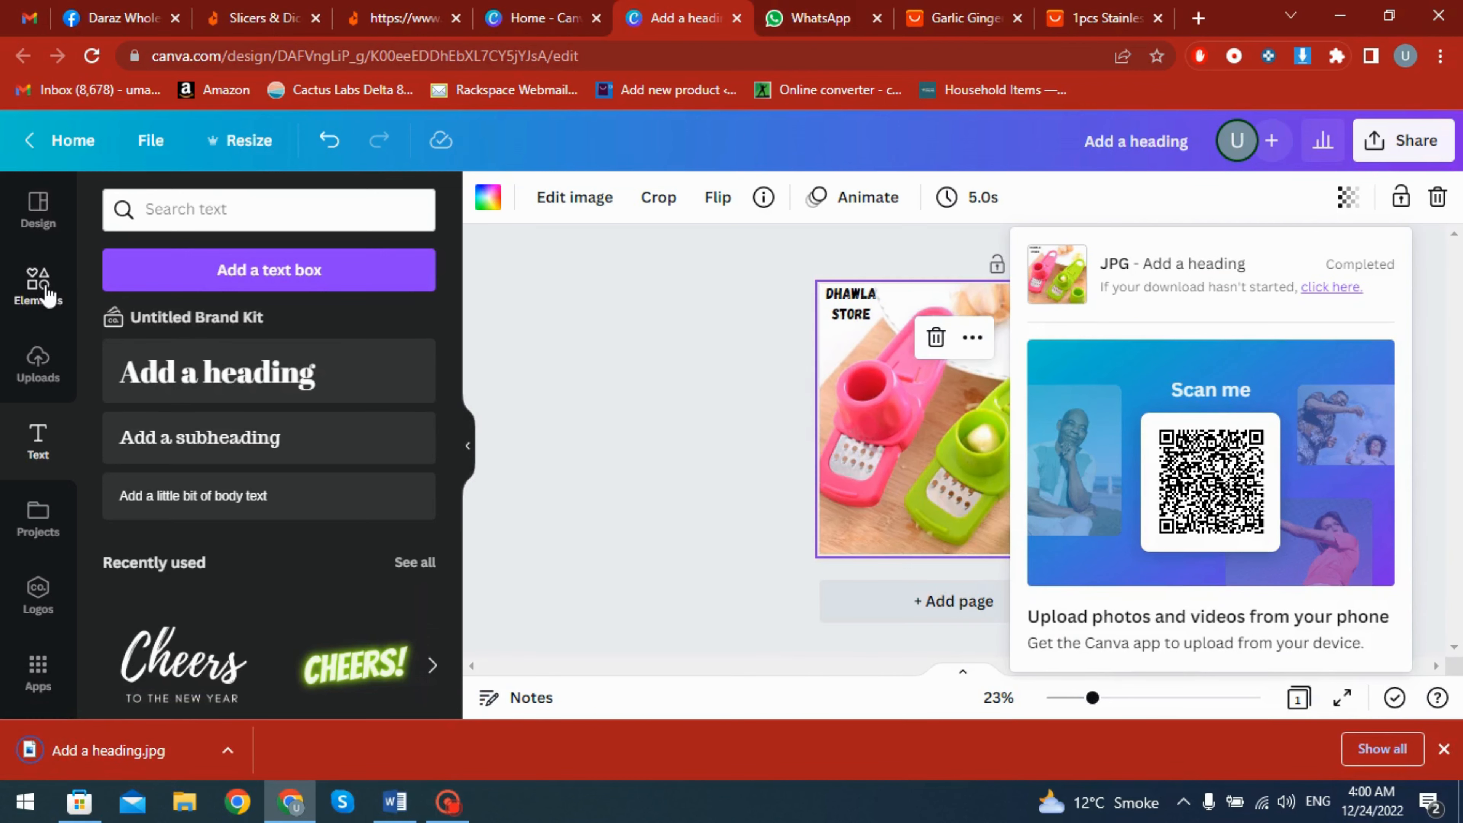
Add the uploaded collage of the pink crusher in use to the page and make it the background in place of the current photo.
click(39, 374)
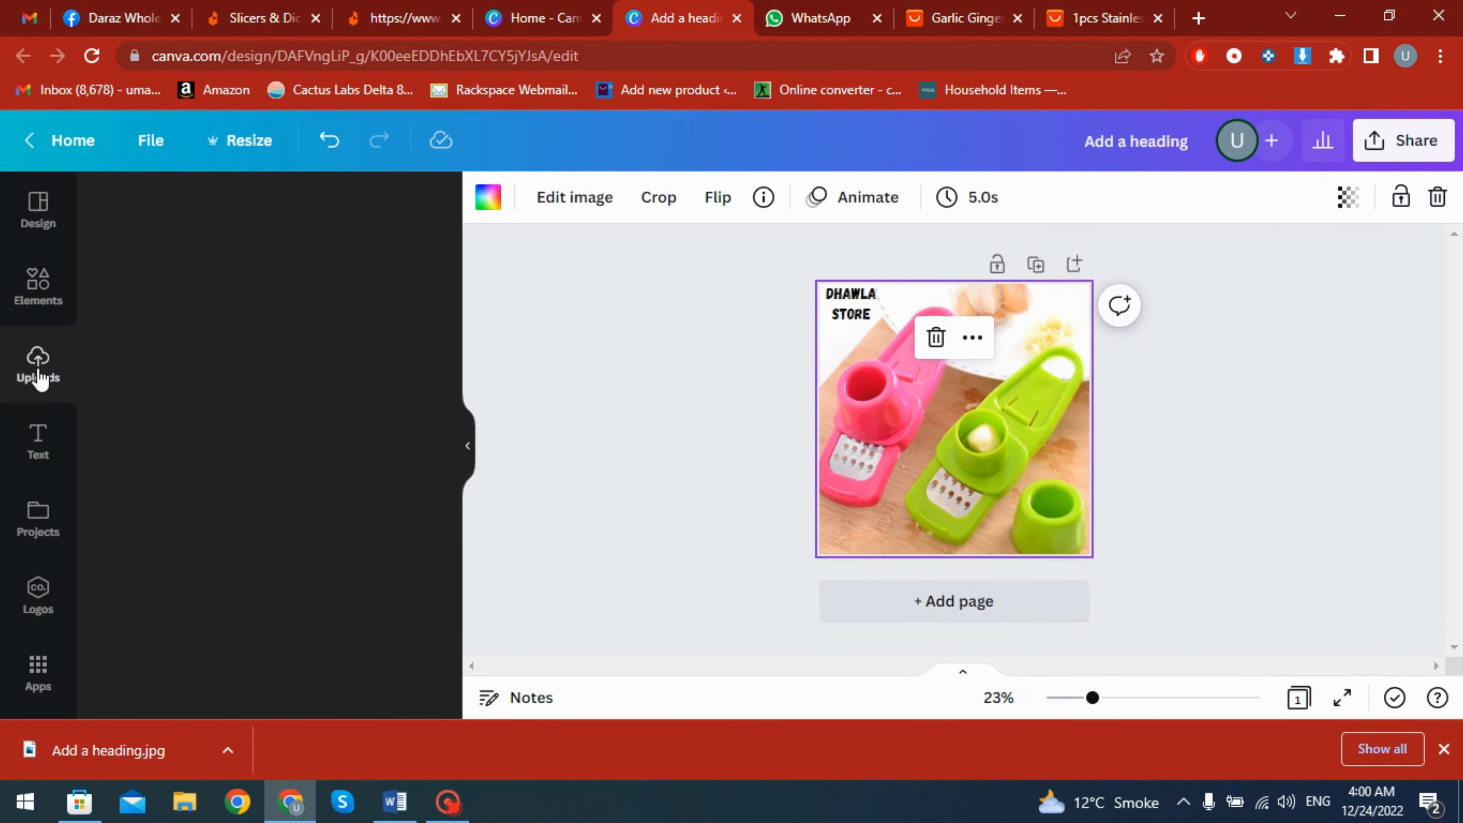
scroll(169, 493, down, 1)
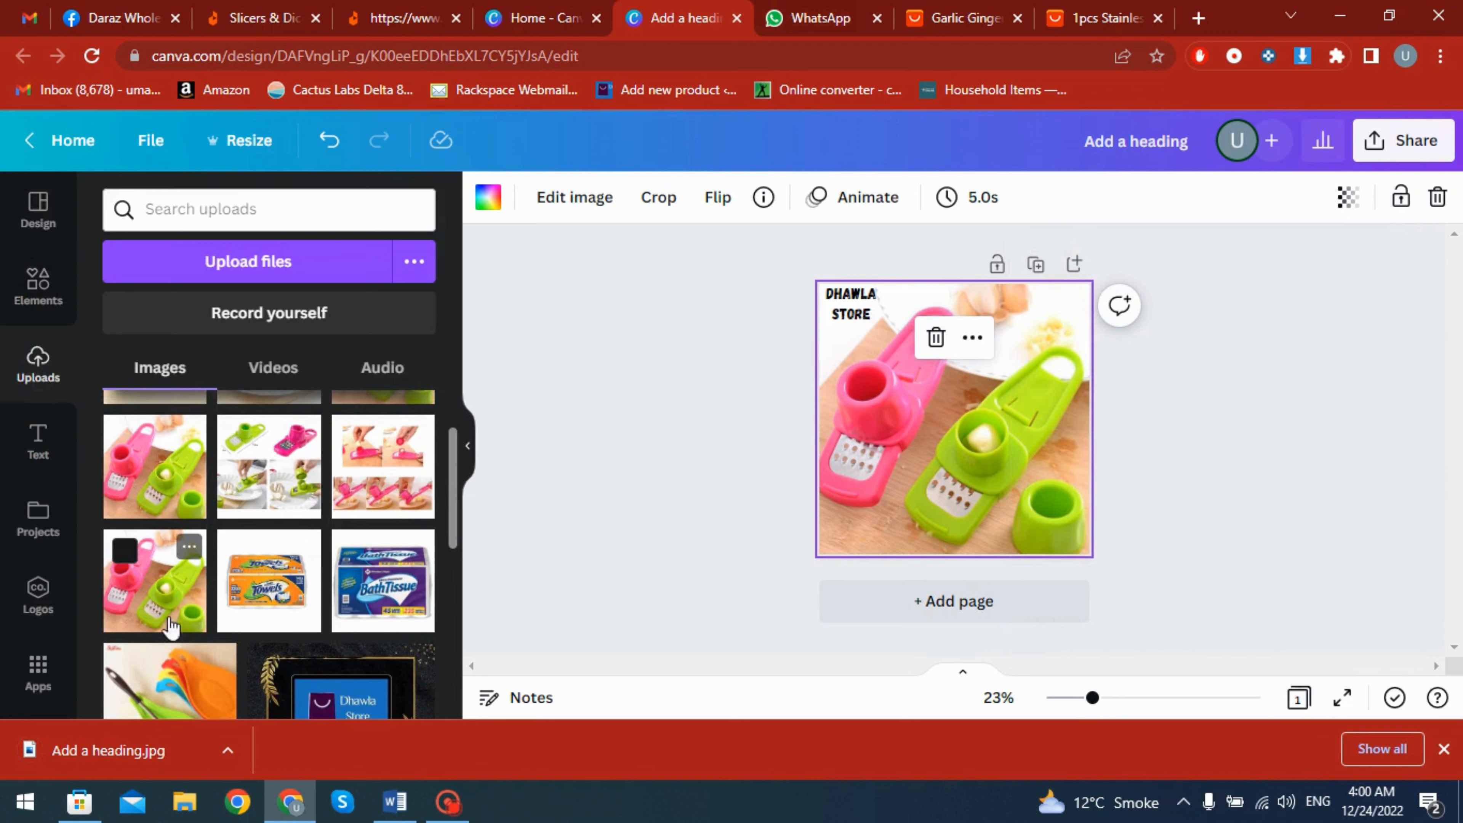
scroll(150, 611, up, 1)
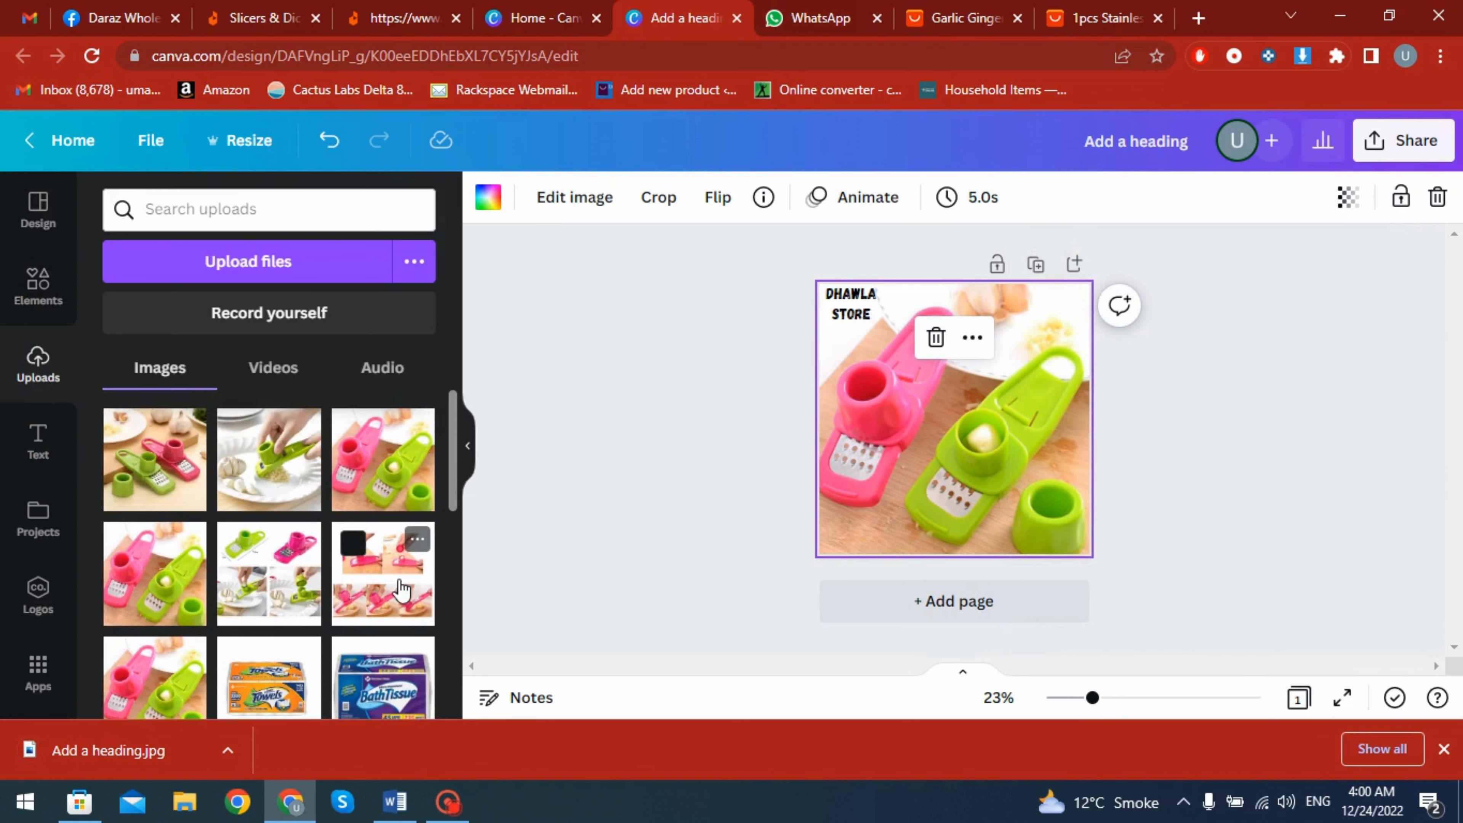
click(353, 551)
drag(371, 580, 904, 426)
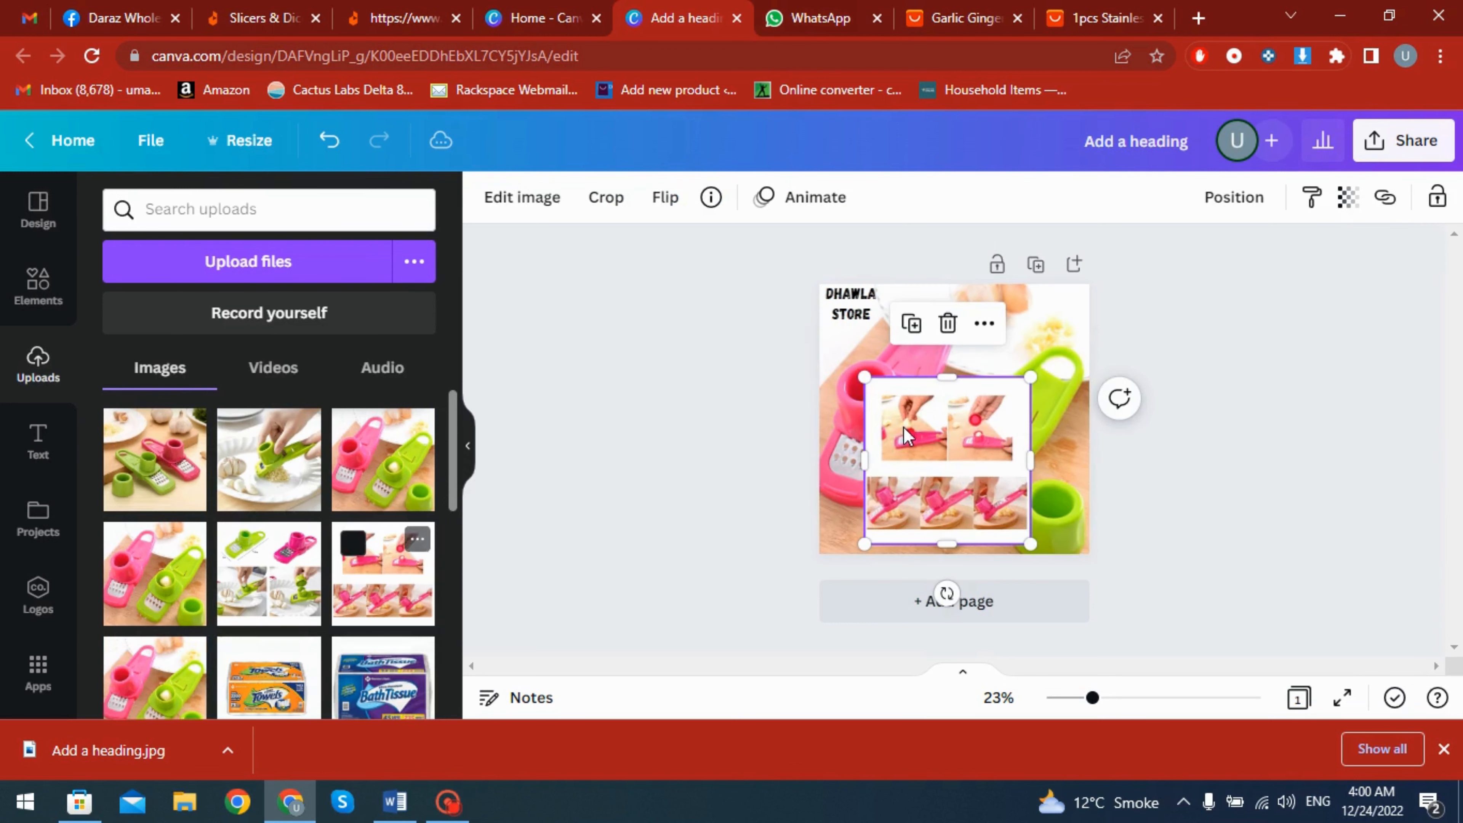
right_click(963, 427)
click(1053, 642)
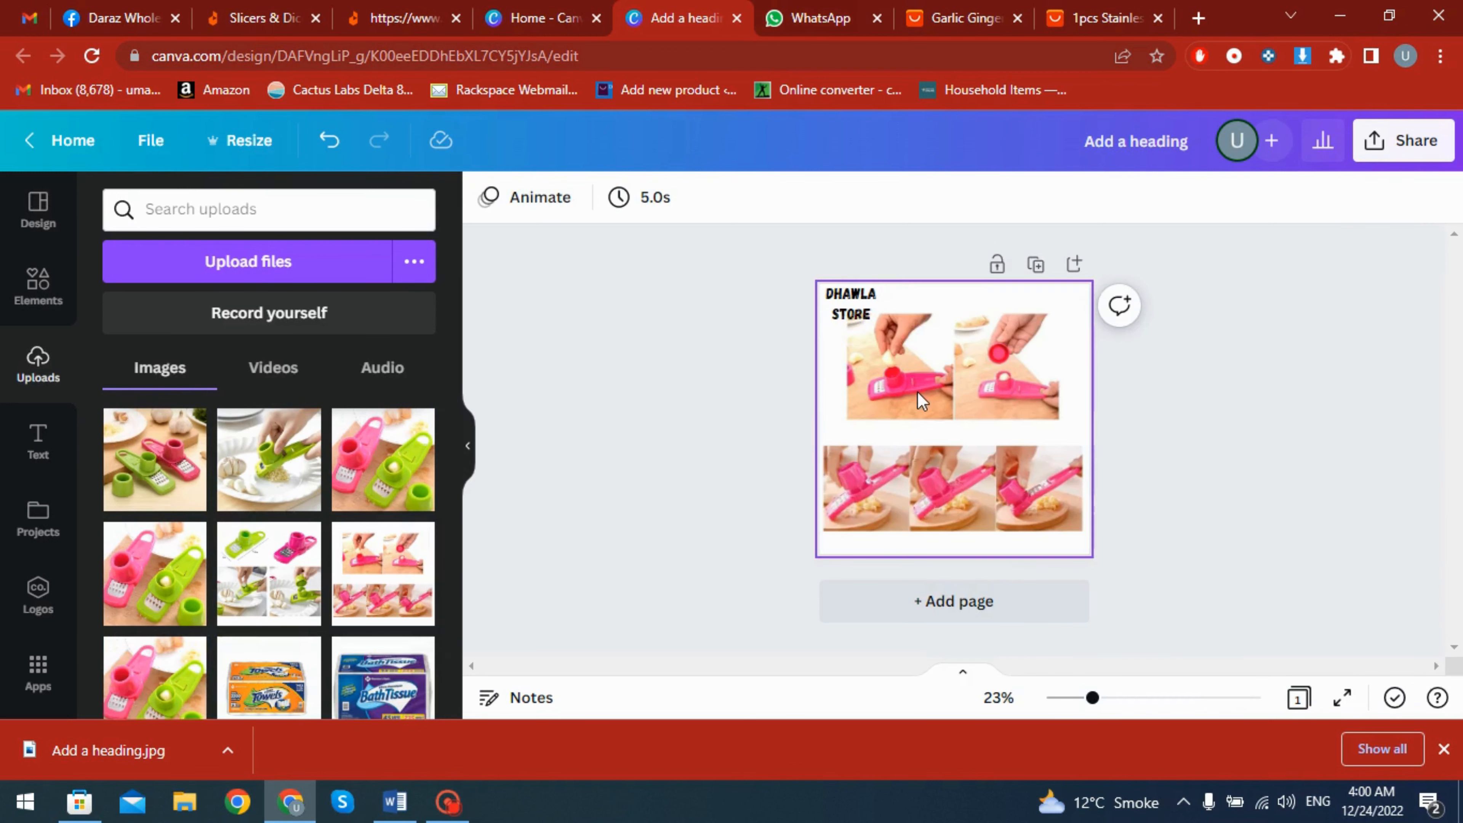
click(973, 406)
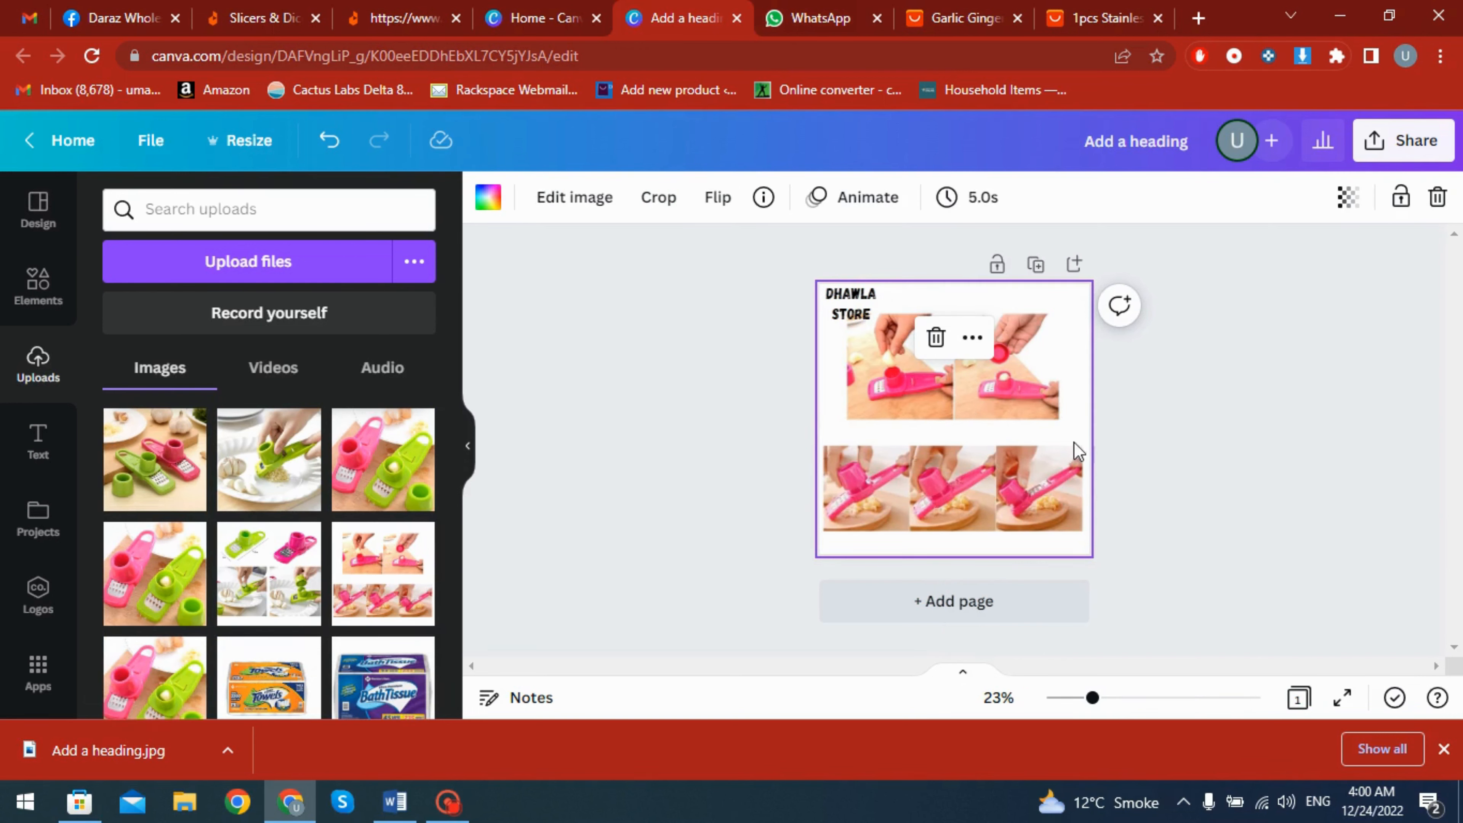
click(1228, 466)
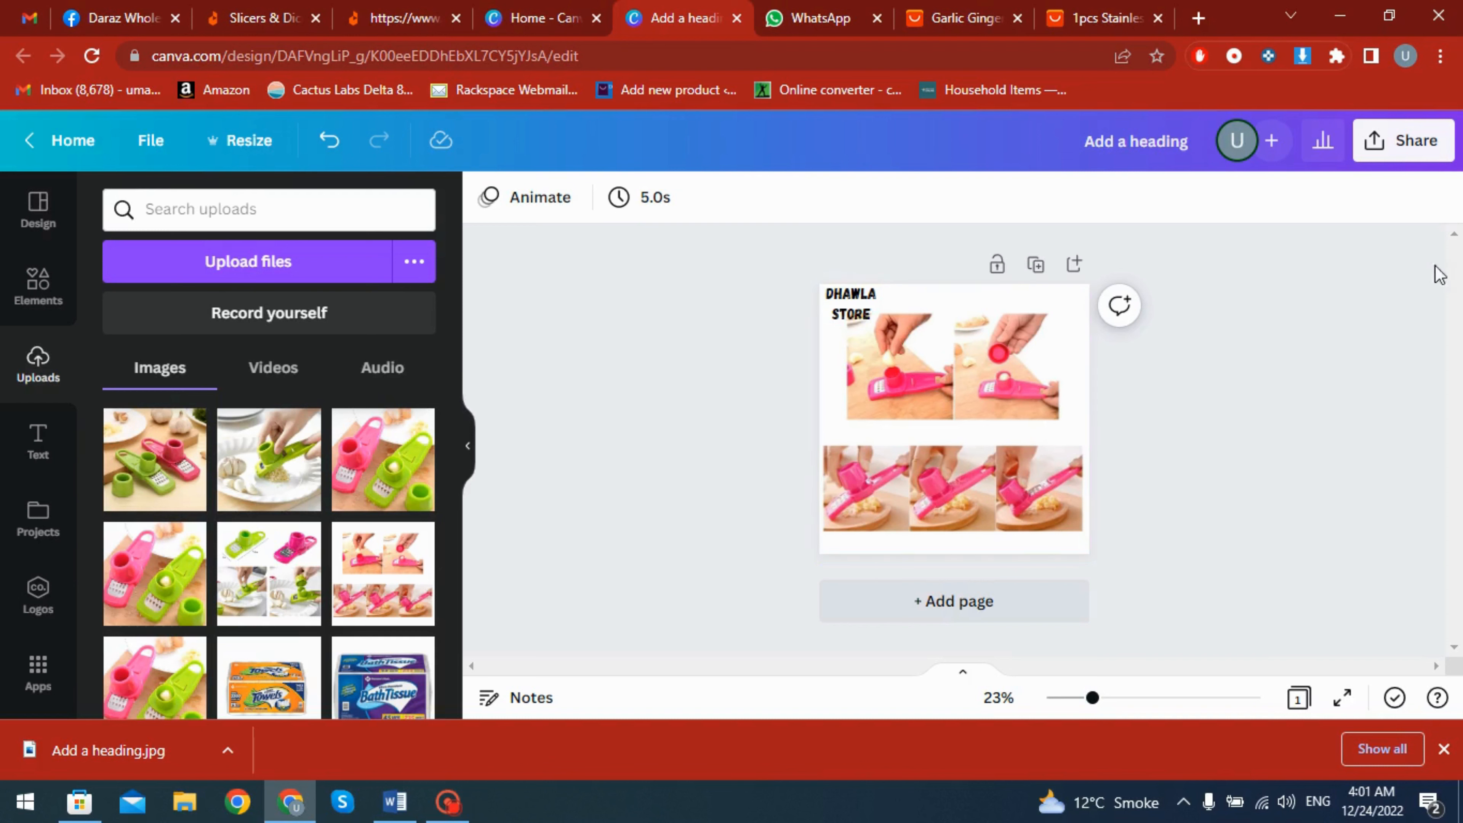
Download the design with the pink crusher collage as a JPG.
click(1414, 148)
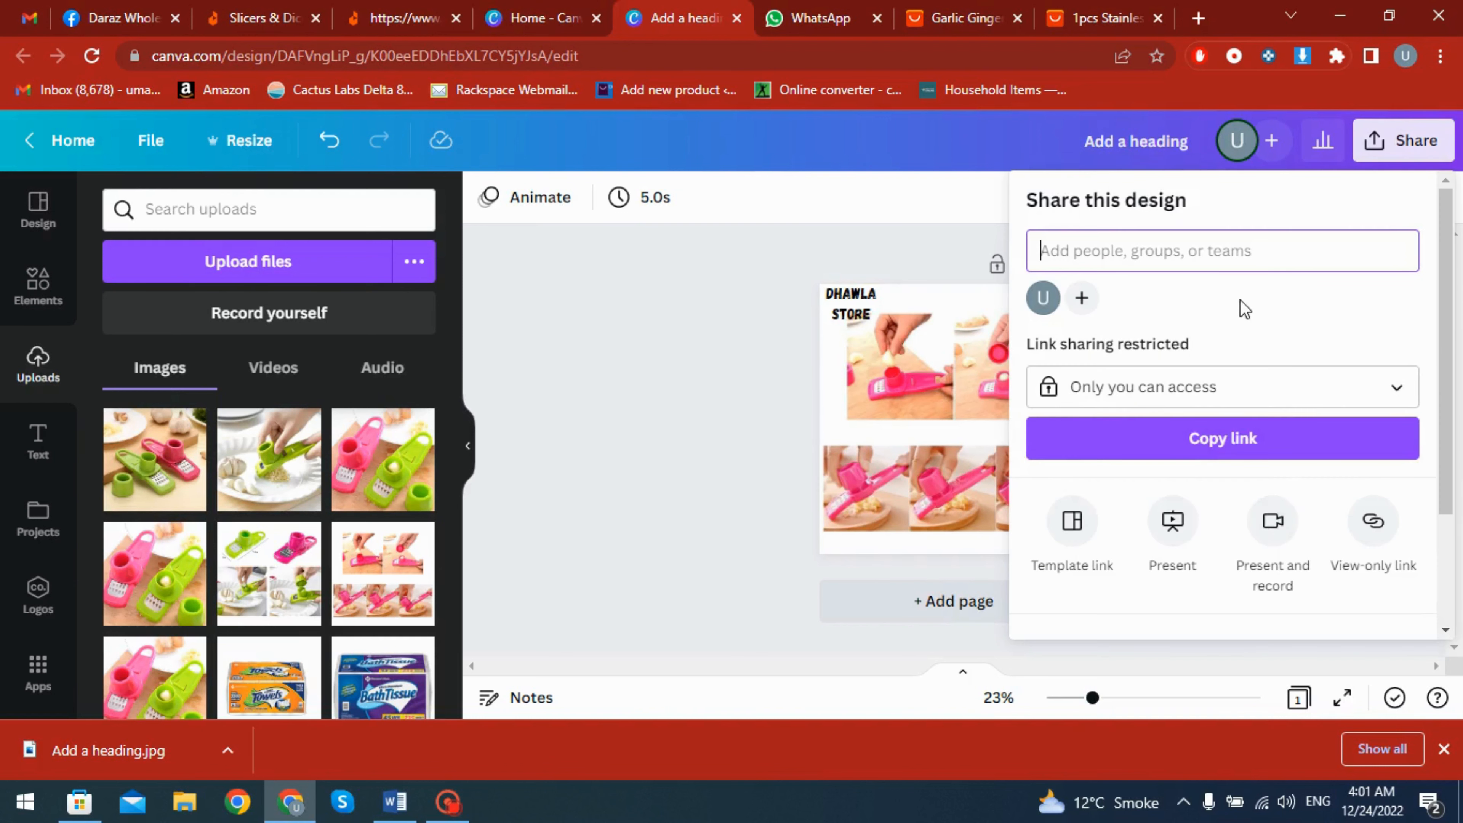
scroll(1242, 576, down, 2)
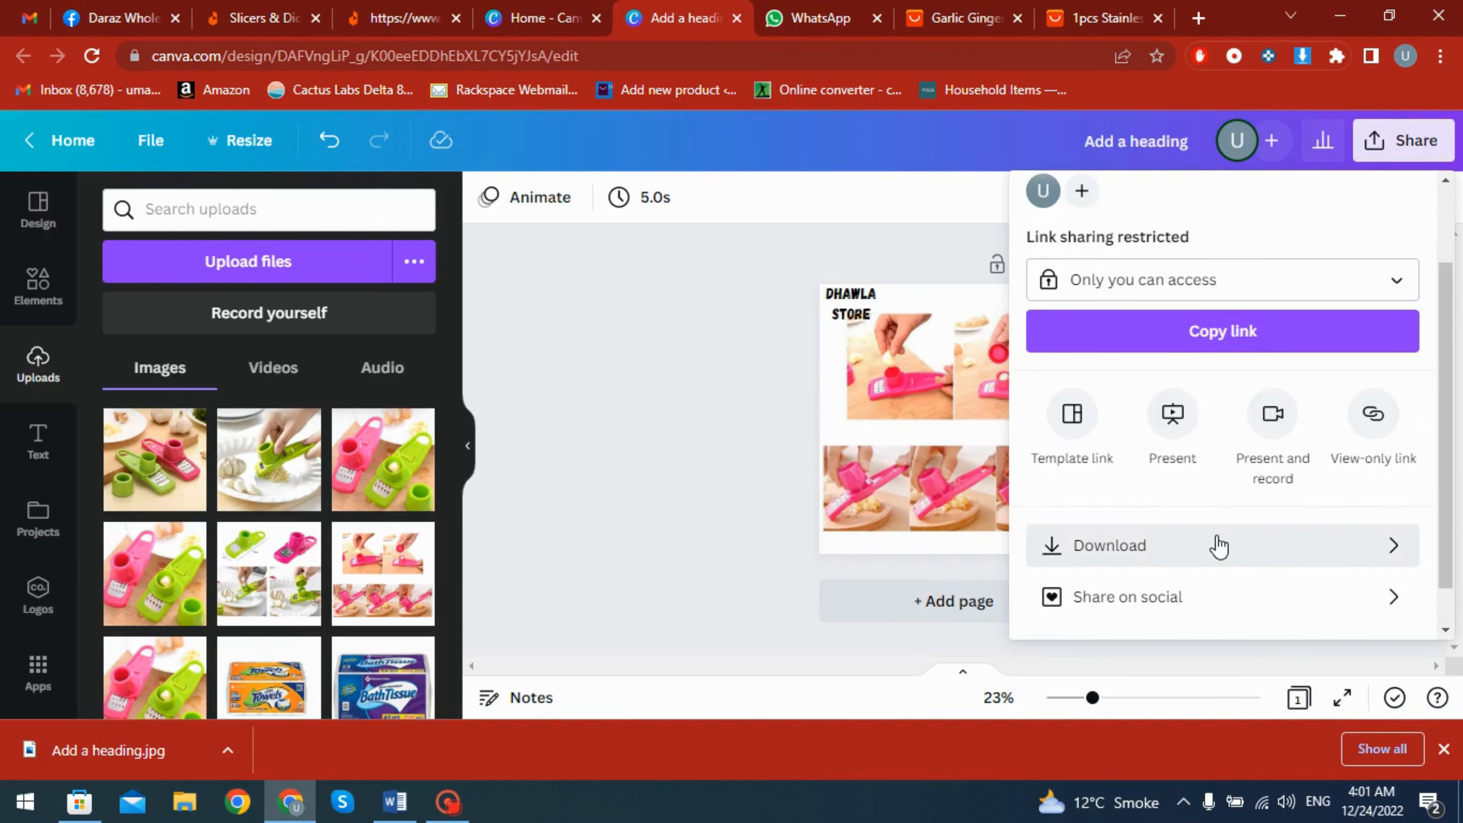
click(1218, 545)
click(1239, 288)
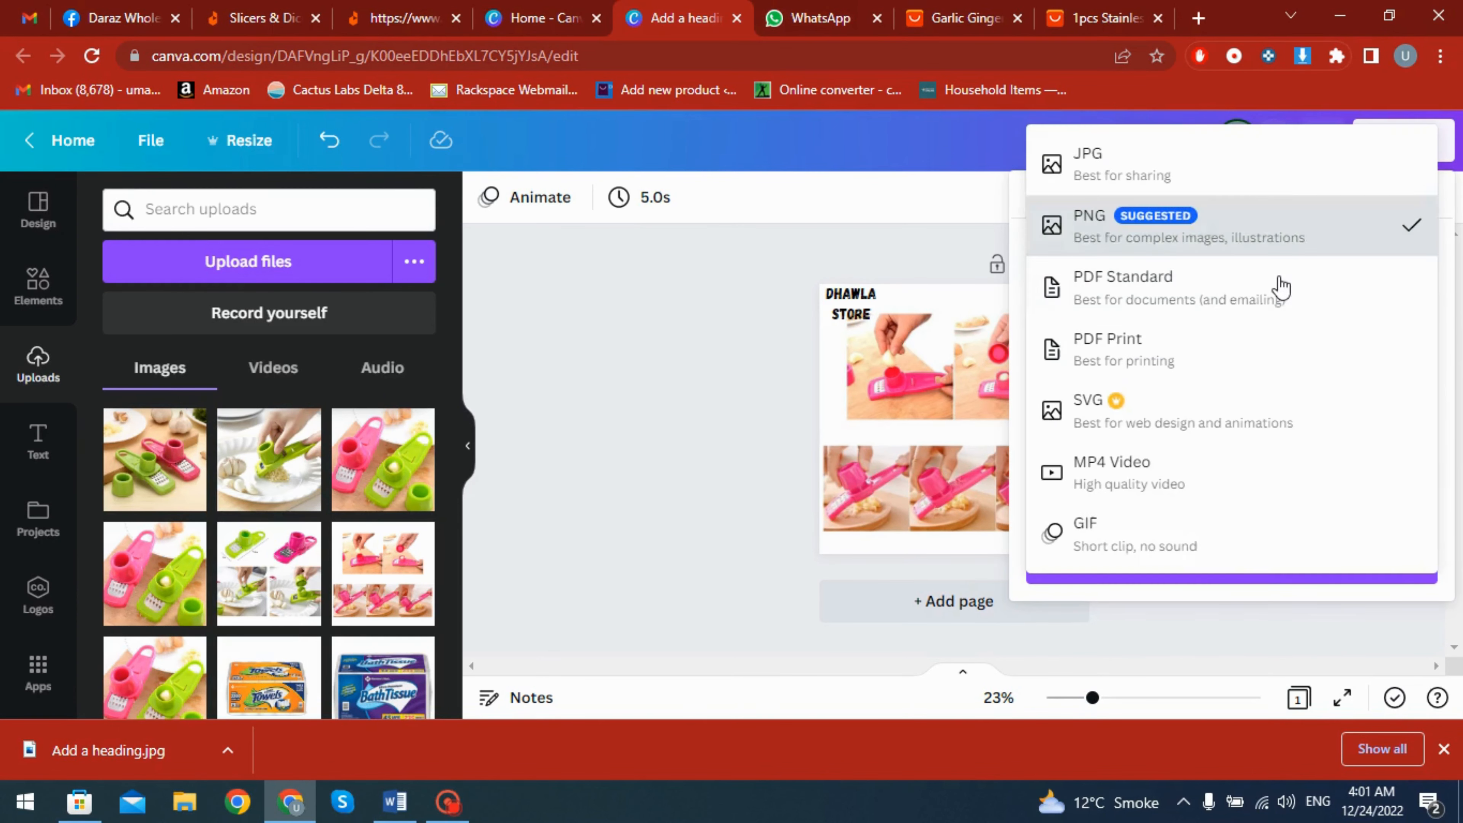
click(1185, 179)
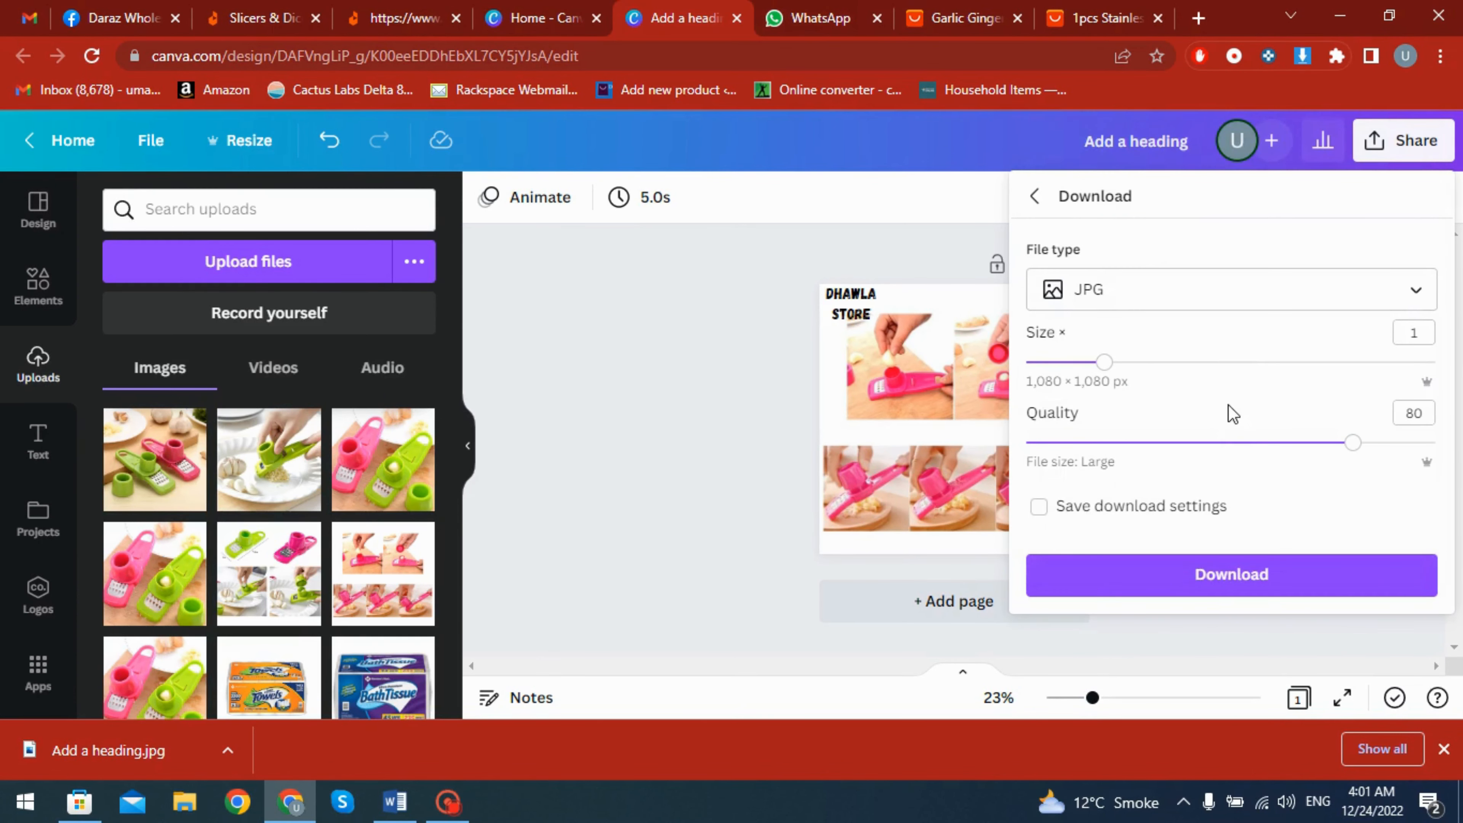
click(1214, 579)
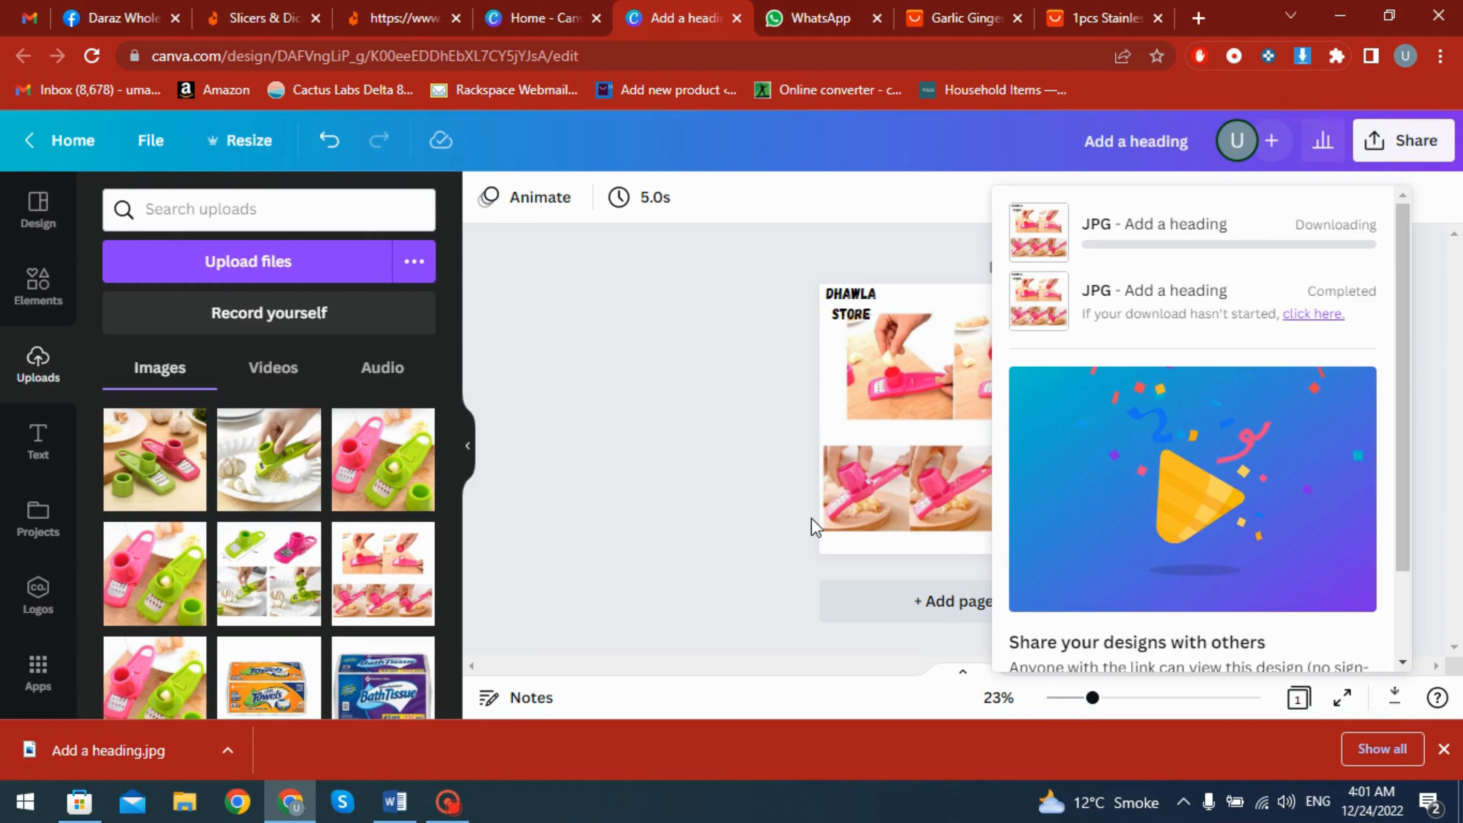
Add the uploaded collage with the green and pink crushers and their dimensions, and replace the page background with it.
scroll(262, 568, down, 2)
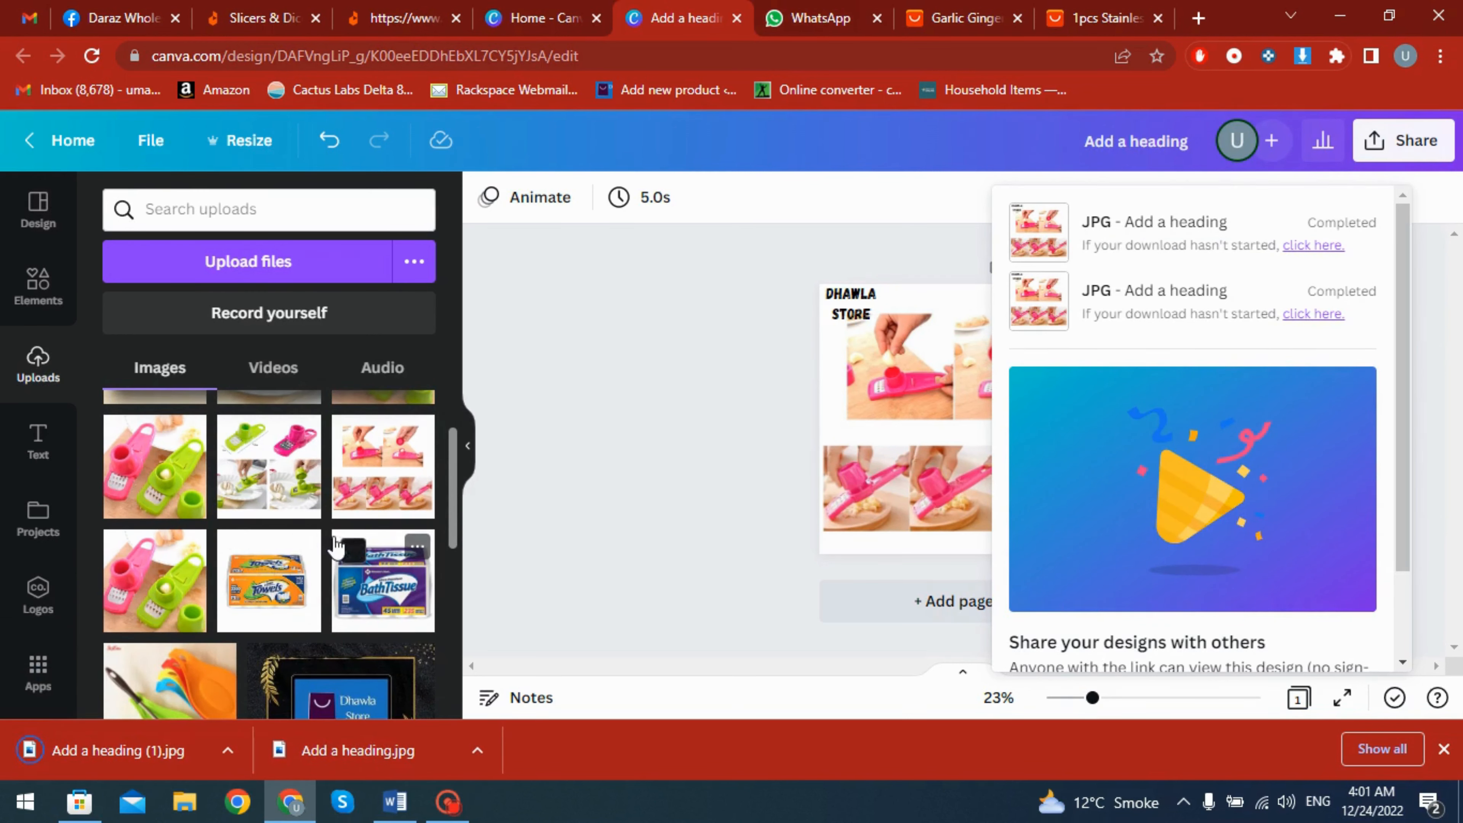
scroll(357, 559, up, 2)
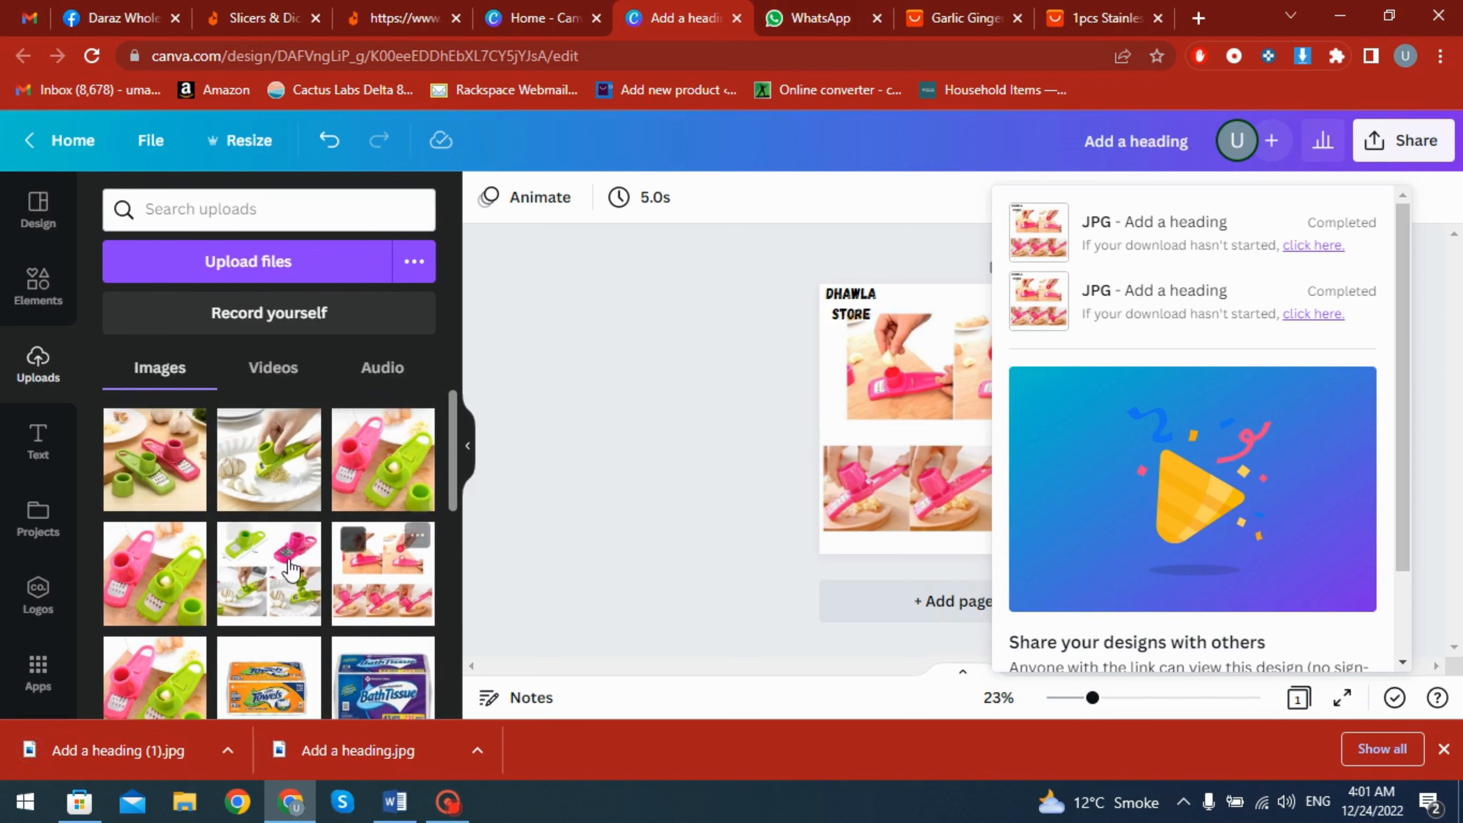
click(256, 576)
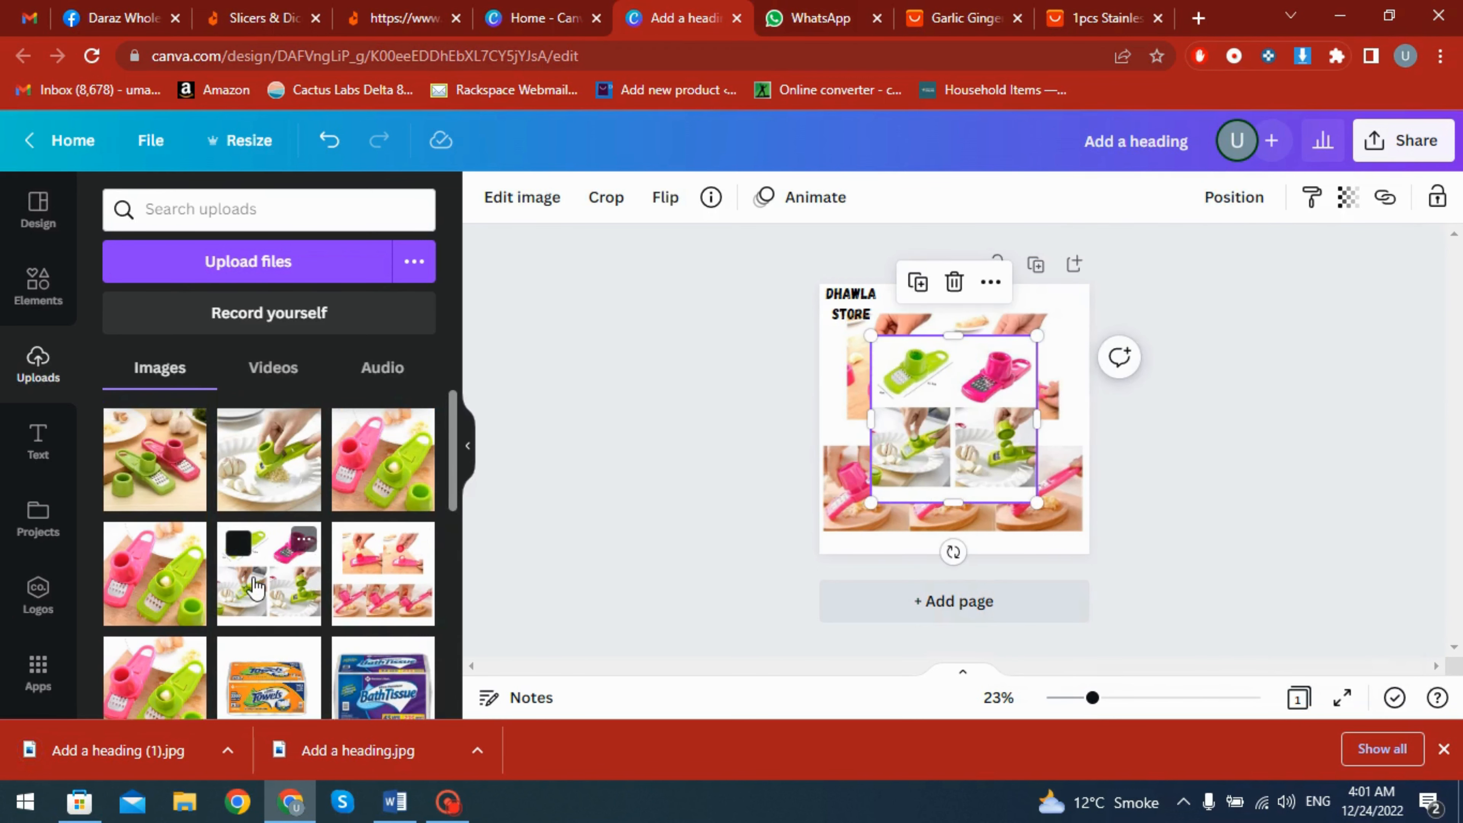
right_click(1032, 542)
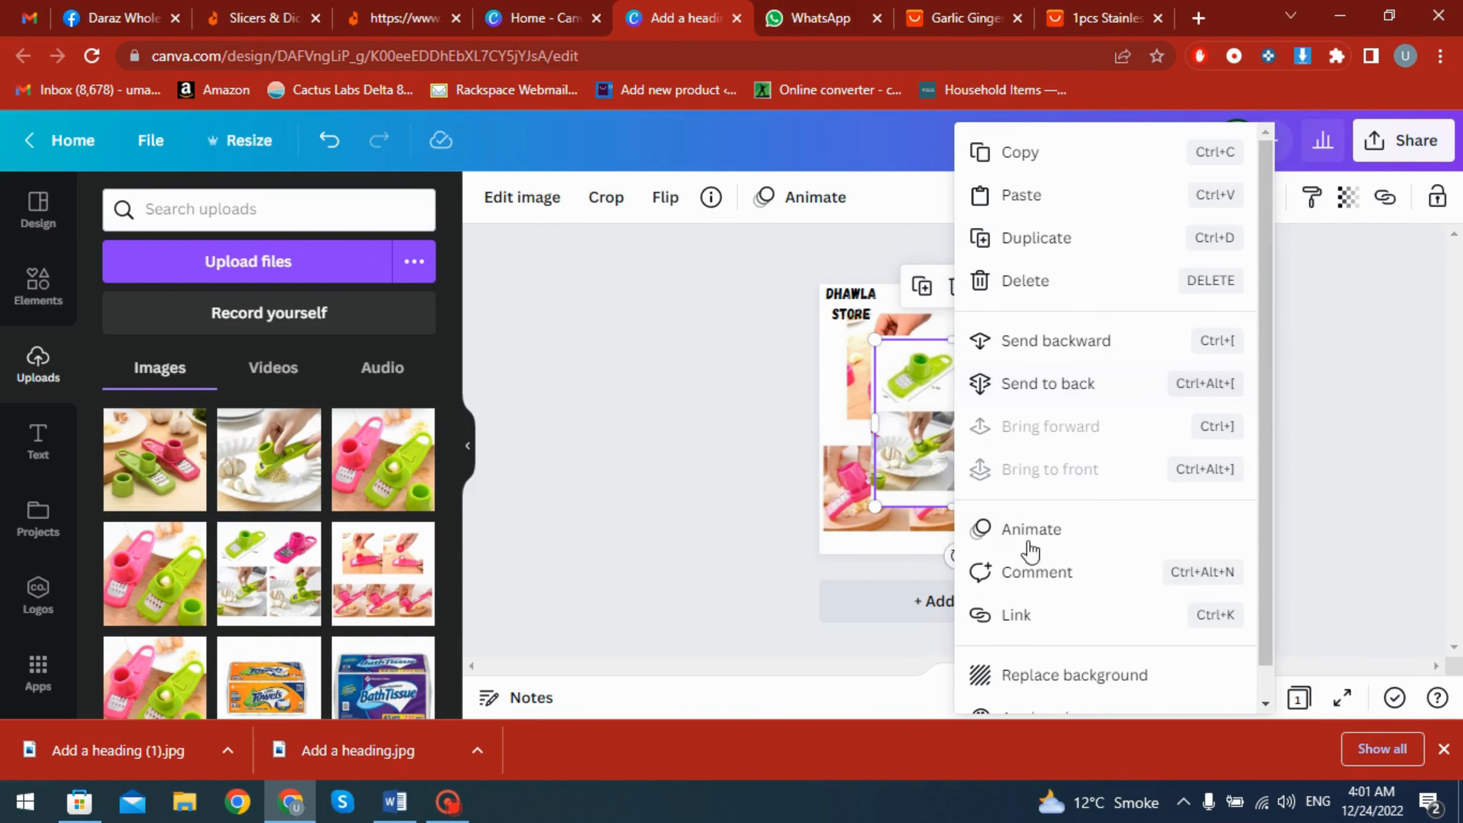
click(1040, 675)
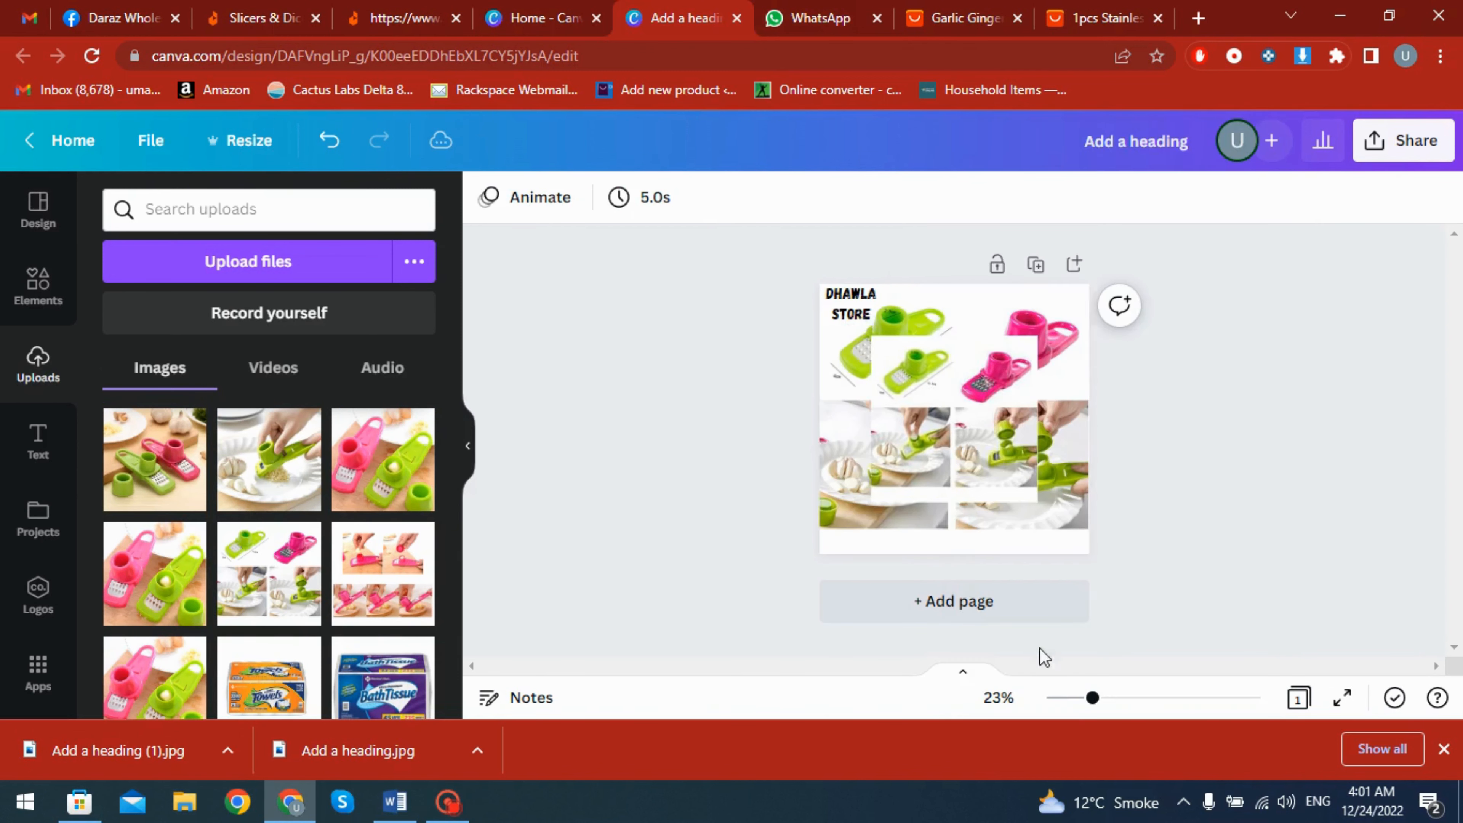
Delete the leftover small copy of the collage lying on top of the new background.
click(967, 442)
drag(967, 442, 857, 447)
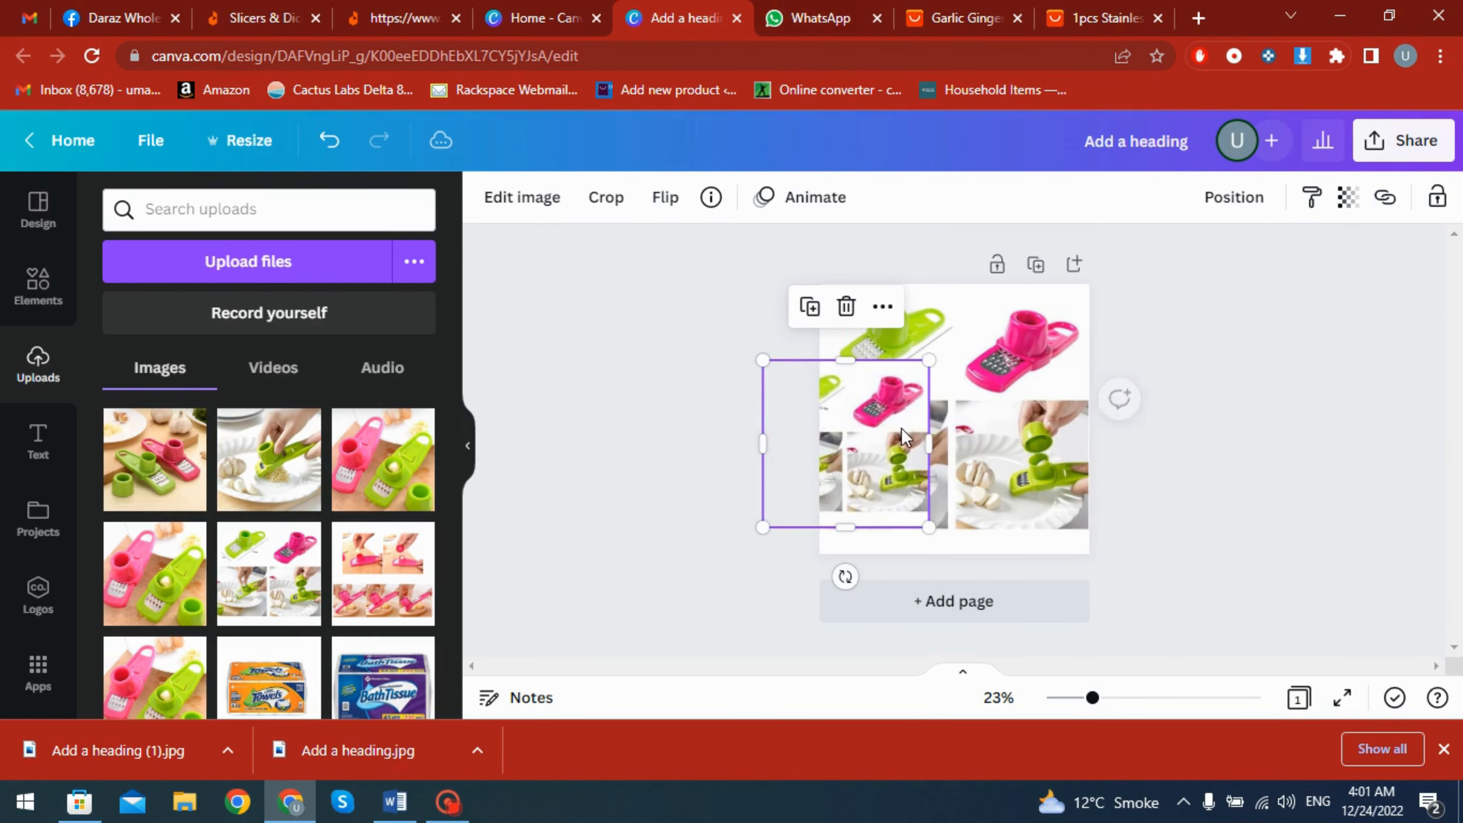
click(845, 307)
click(954, 412)
right_click(973, 433)
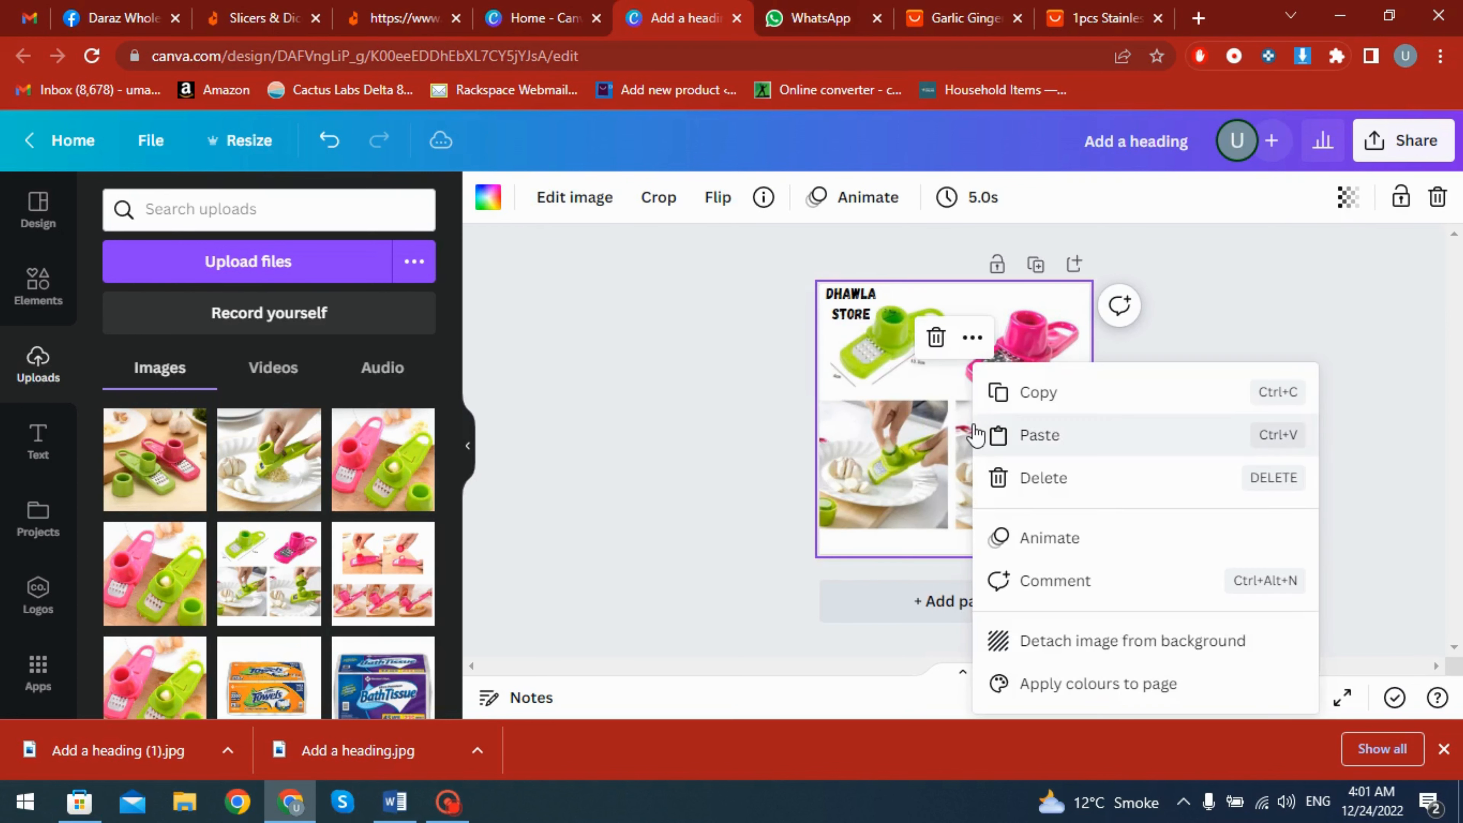
click(962, 412)
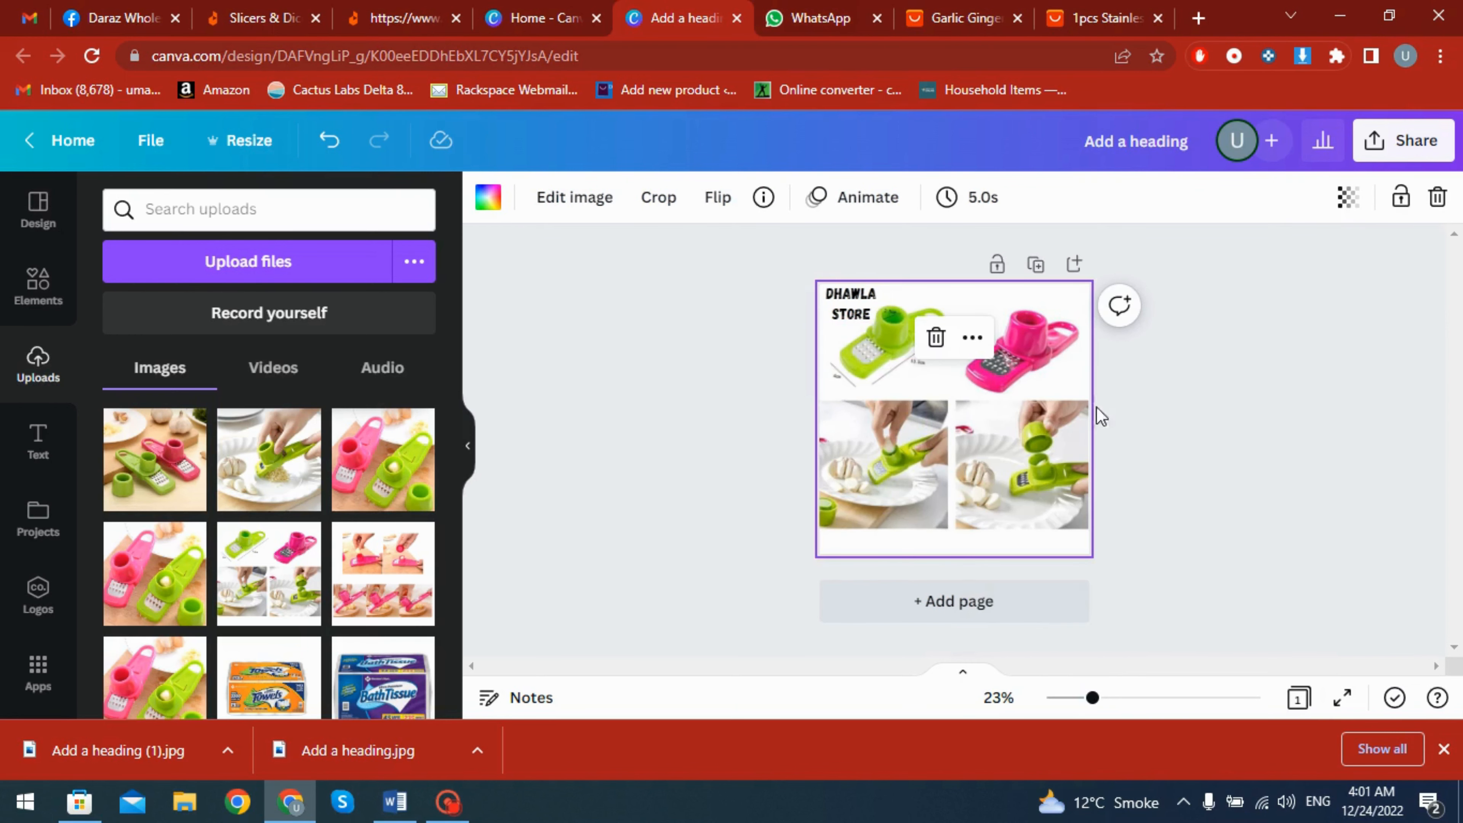
click(1255, 484)
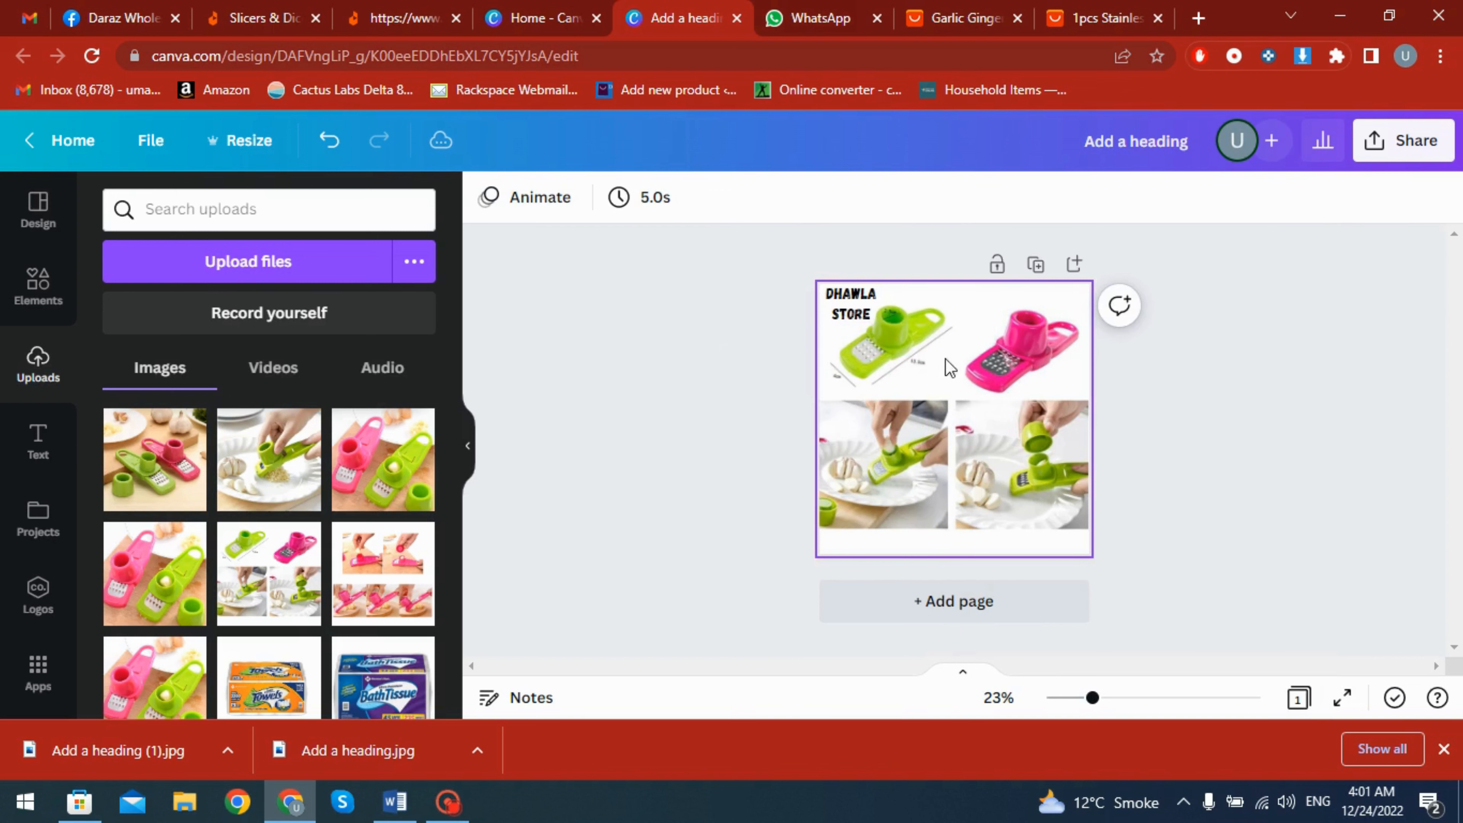
Download the design with the green and pink crusher collage as a JPG.
click(1406, 151)
scroll(1285, 533, down, 2)
click(1260, 548)
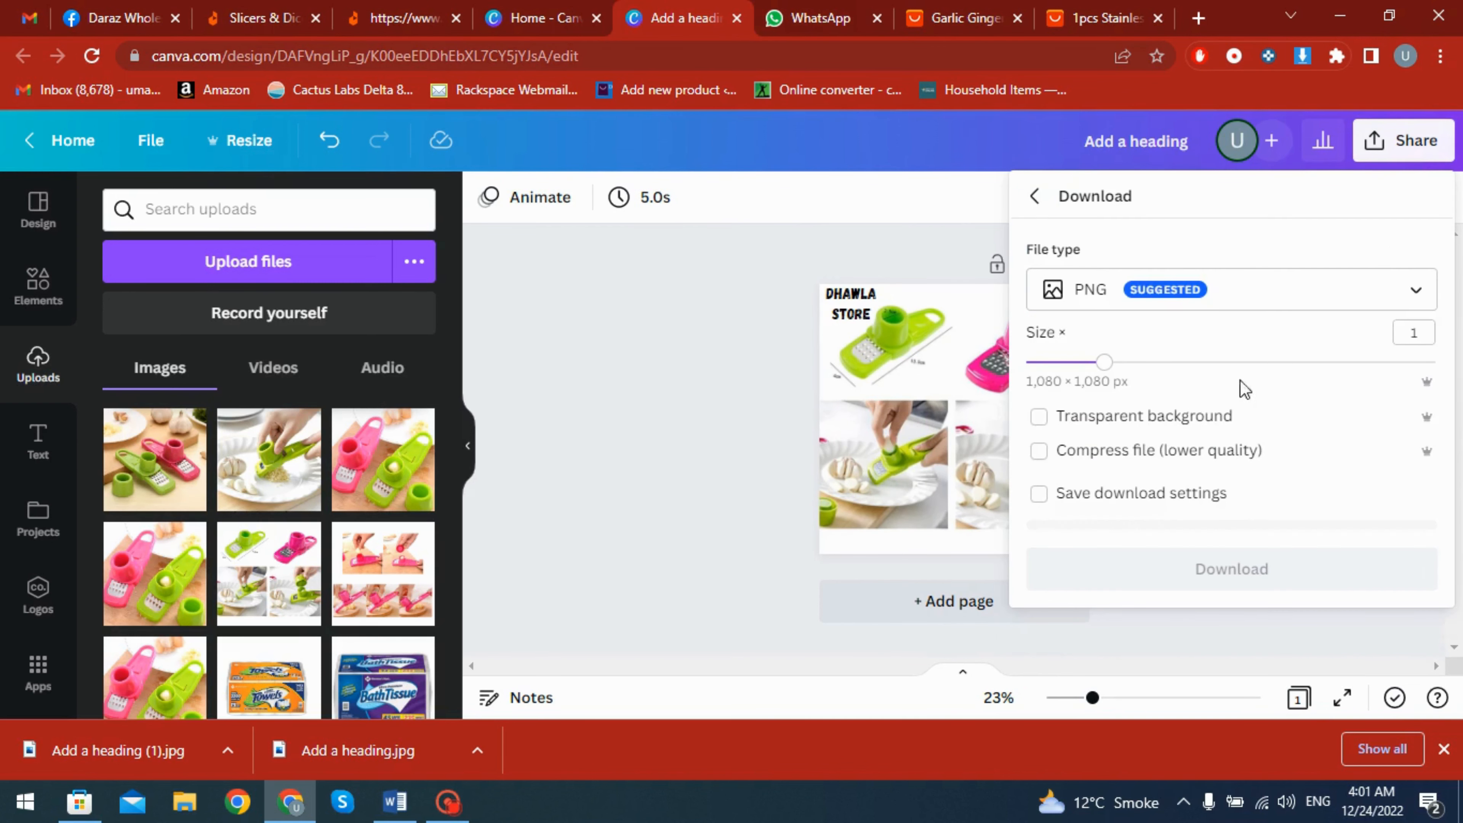
click(1211, 296)
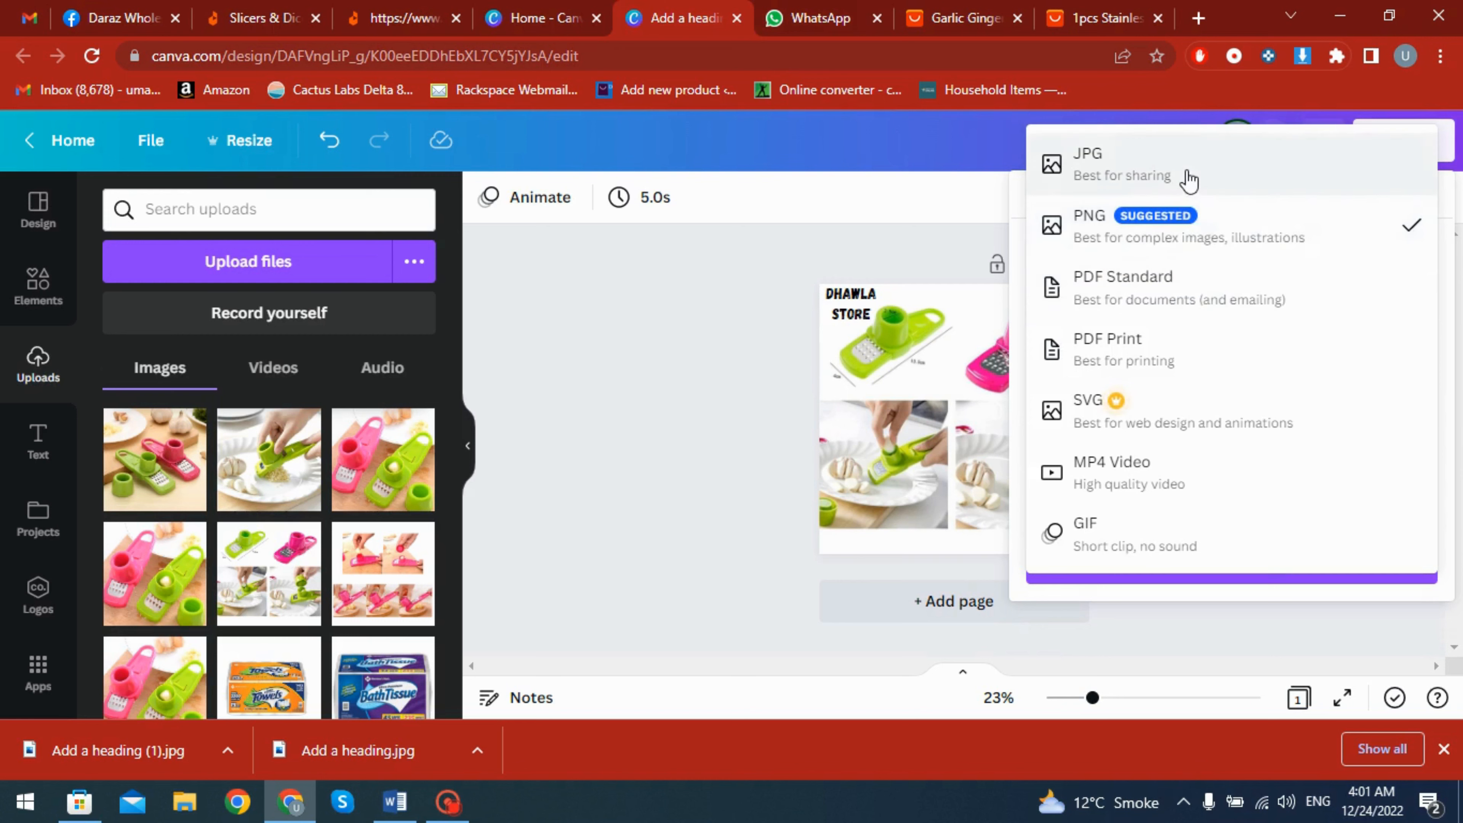
click(1188, 182)
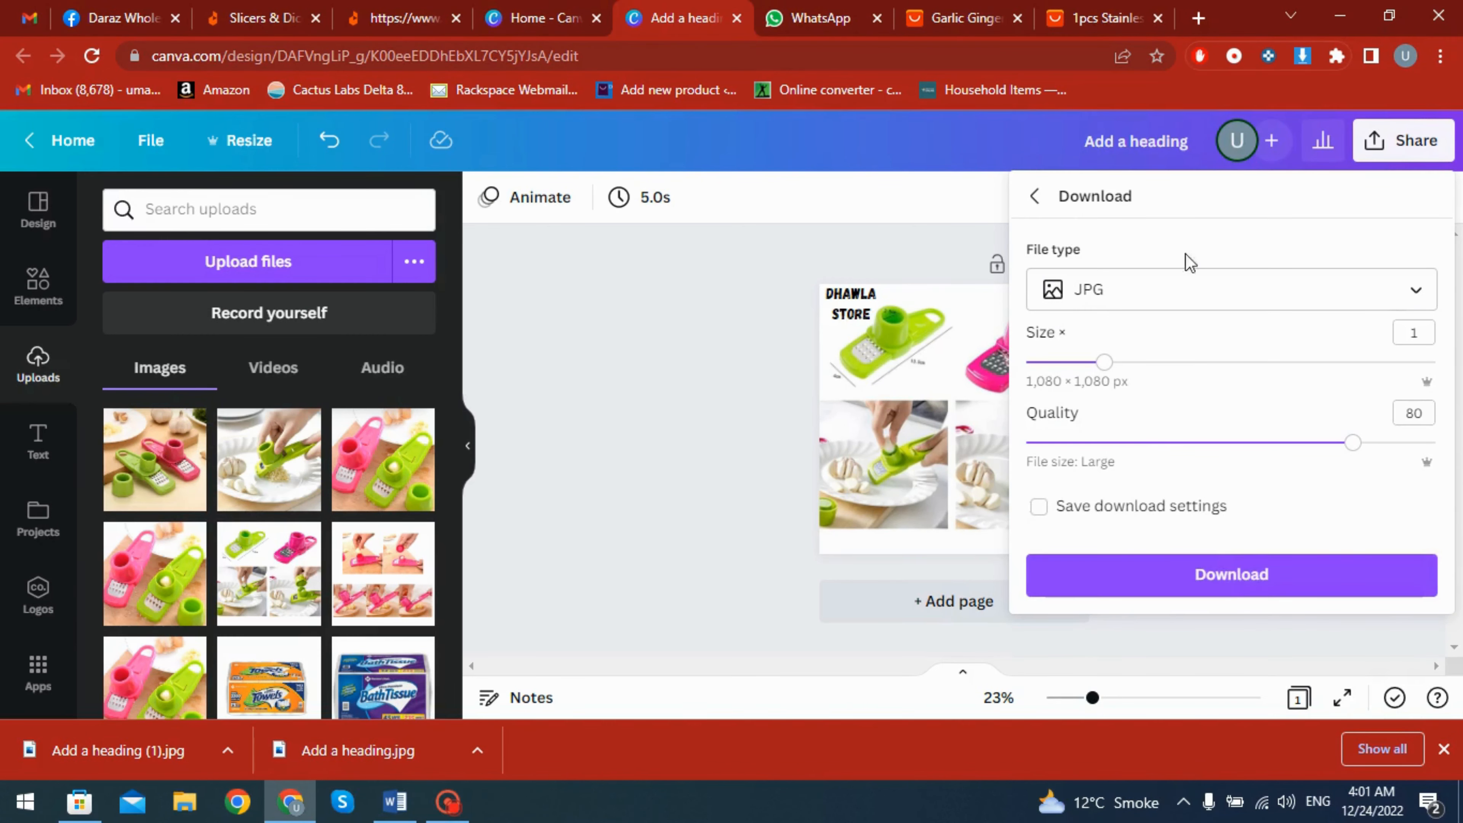
click(1231, 576)
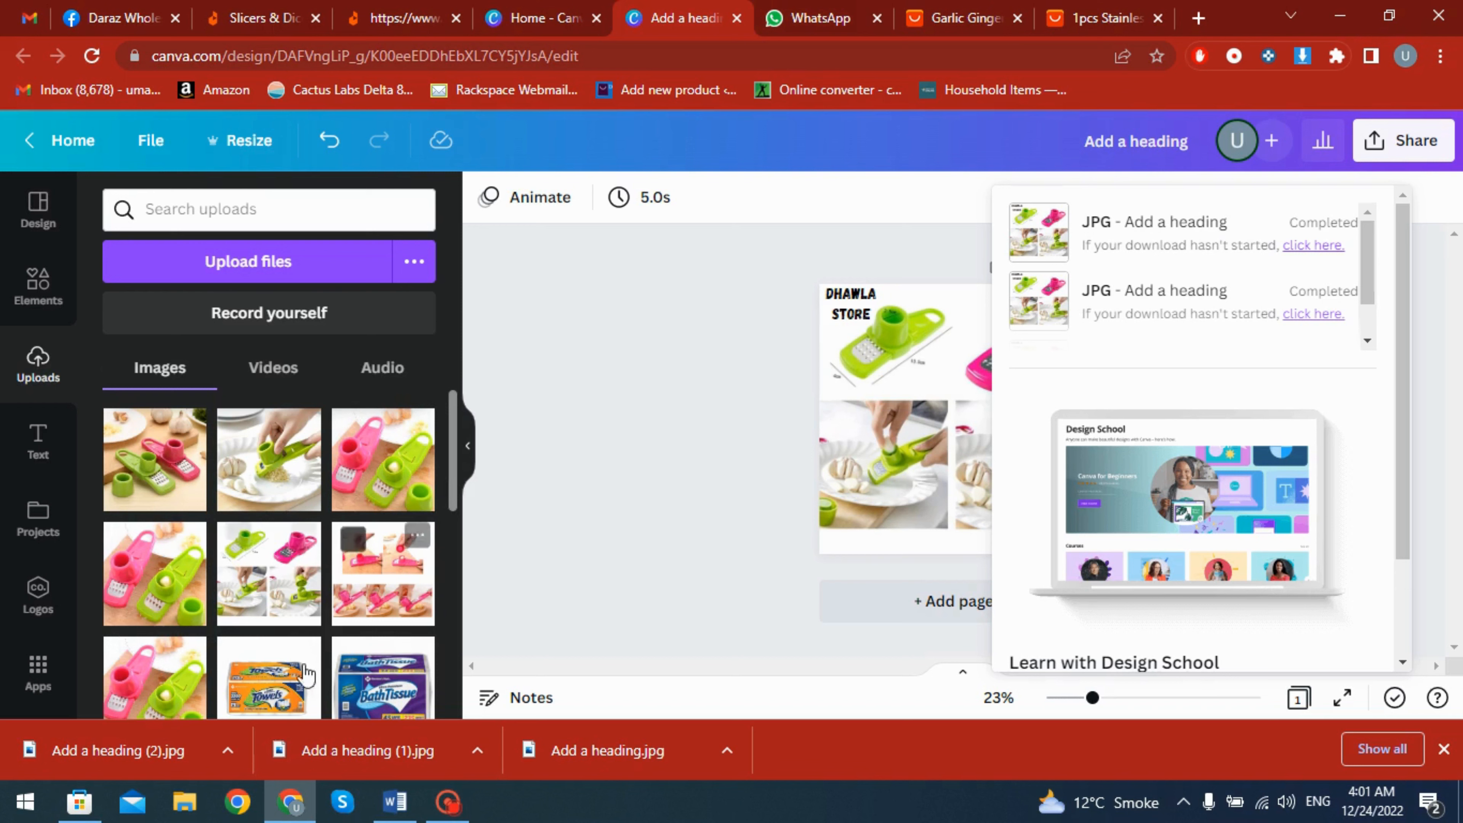
Replace the background with the photo of garlic being grated over a white plate, and move the store name heading slightly lower.
click(264, 469)
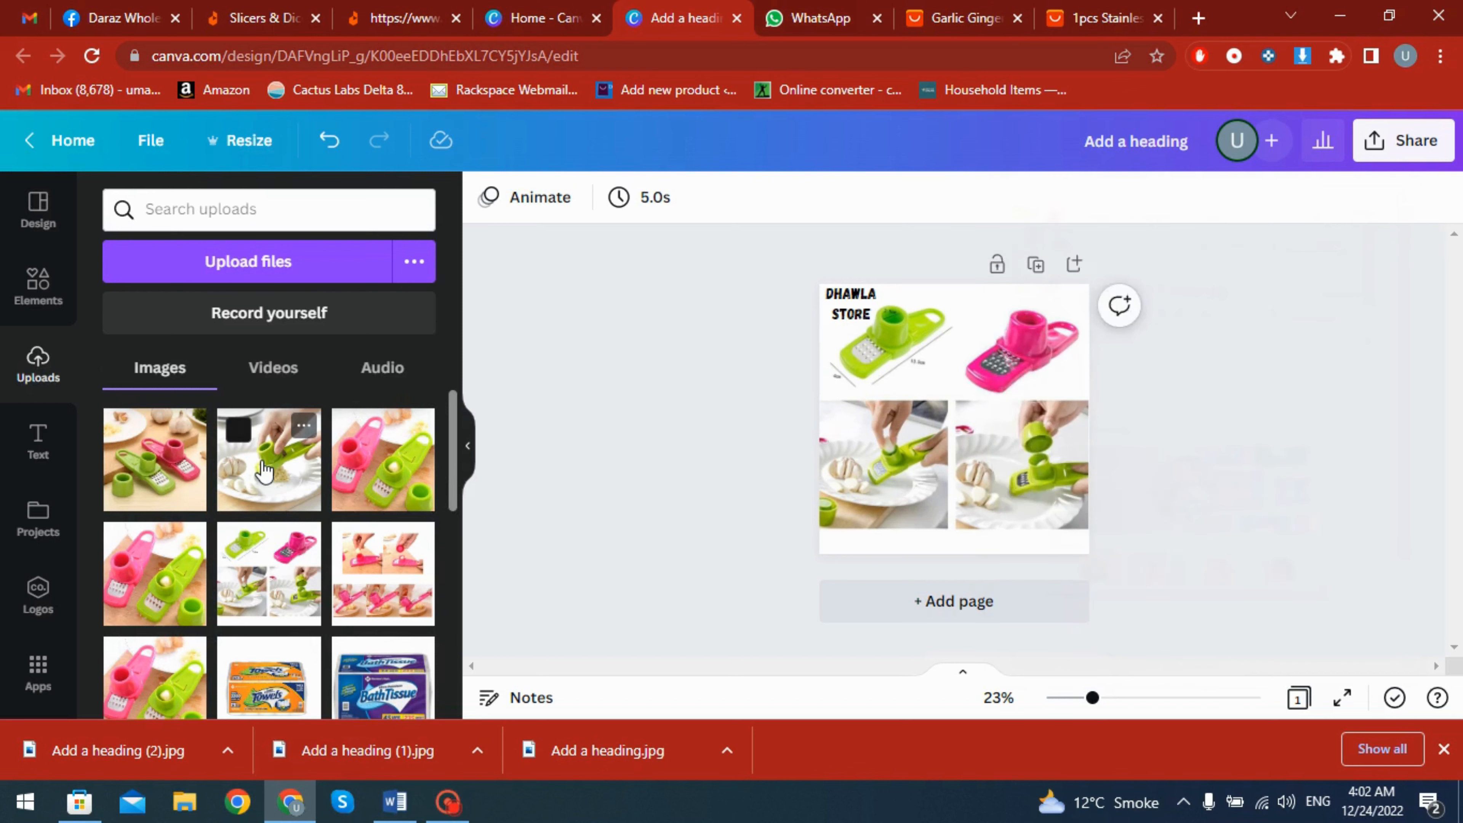
right_click(919, 409)
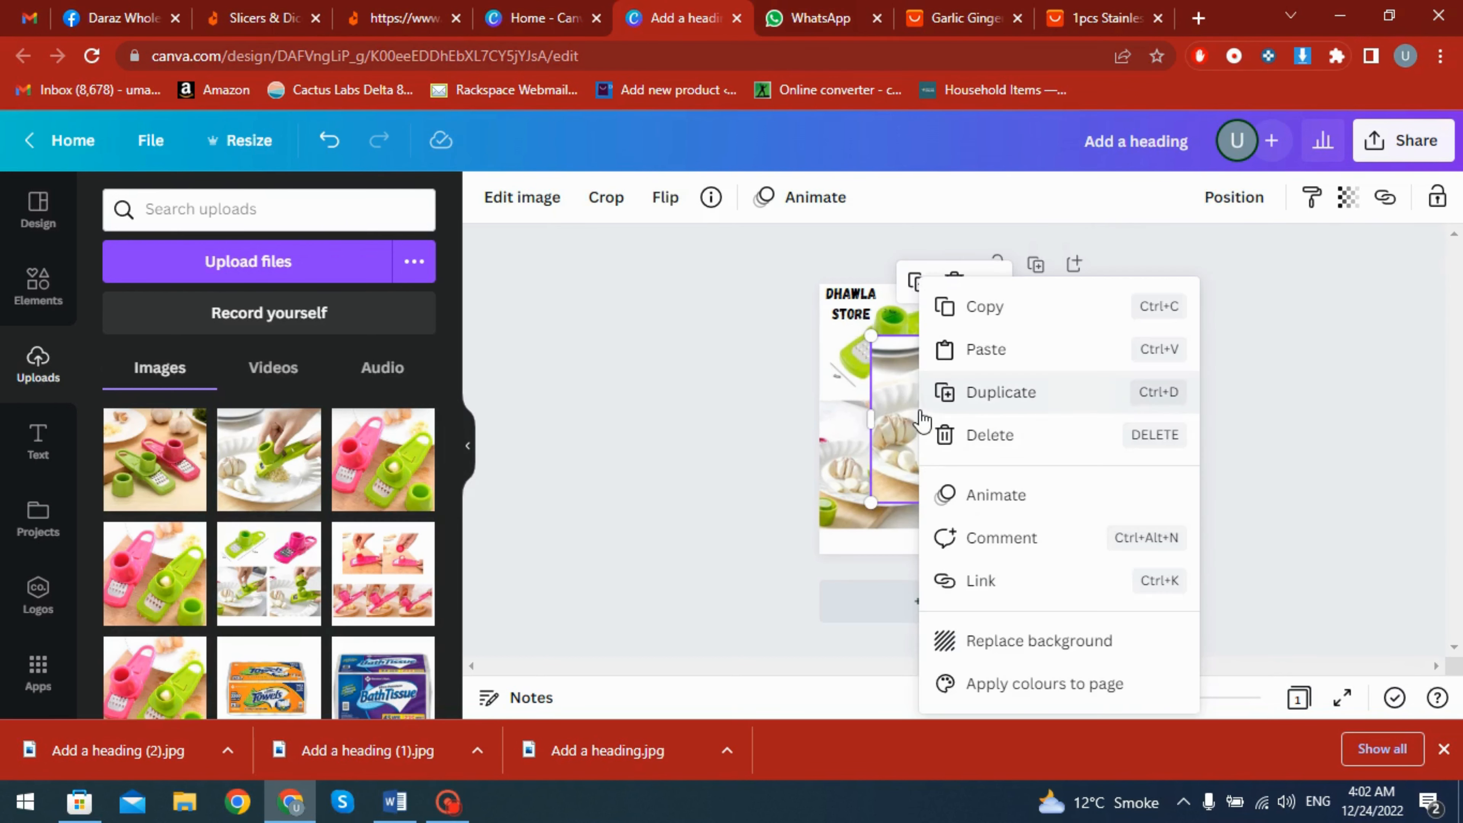
click(1011, 643)
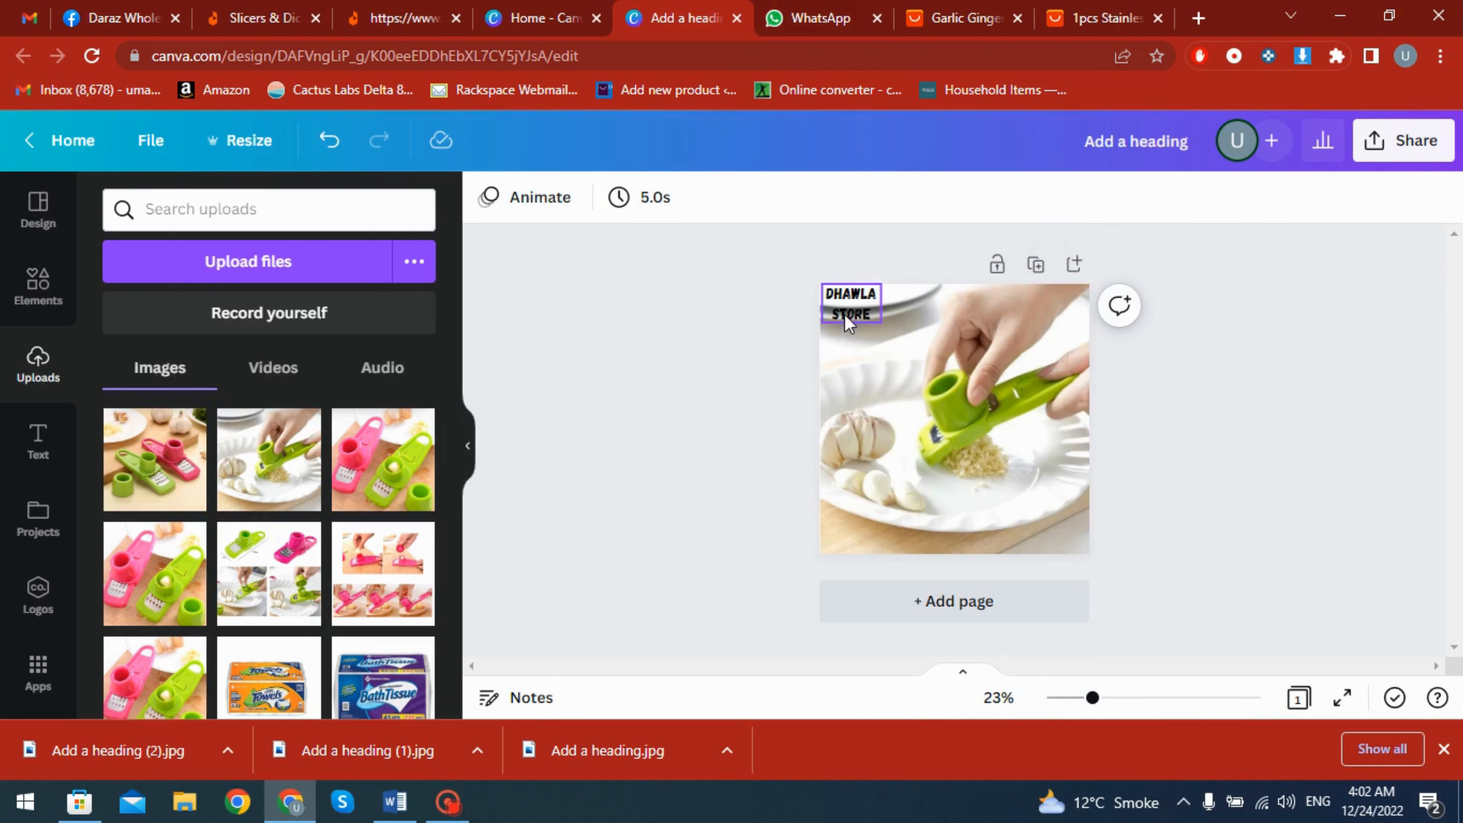
drag(846, 302, 848, 310)
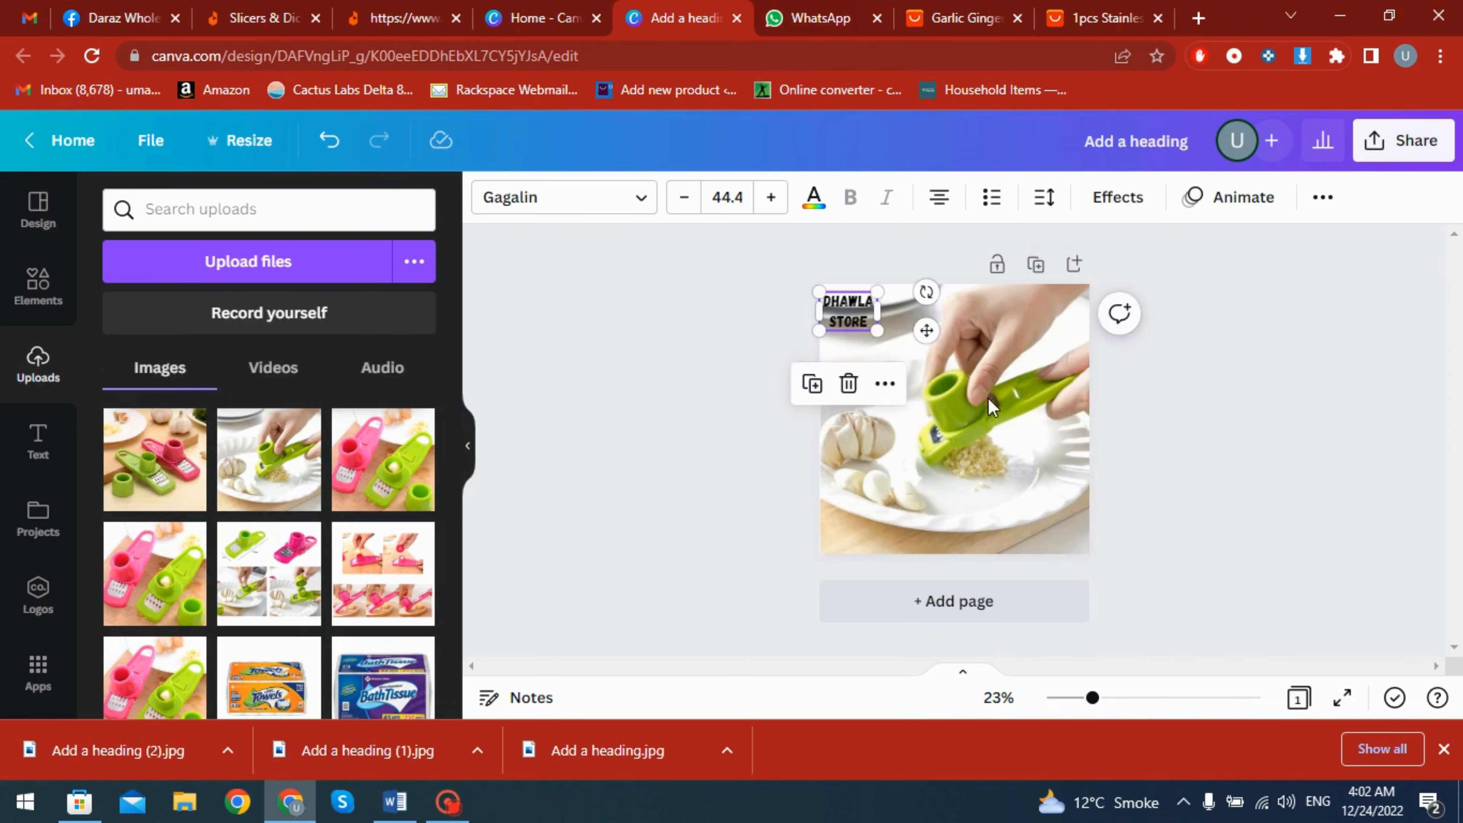
Download the design with the garlic being grated over the white plate as a JPG.
click(1019, 424)
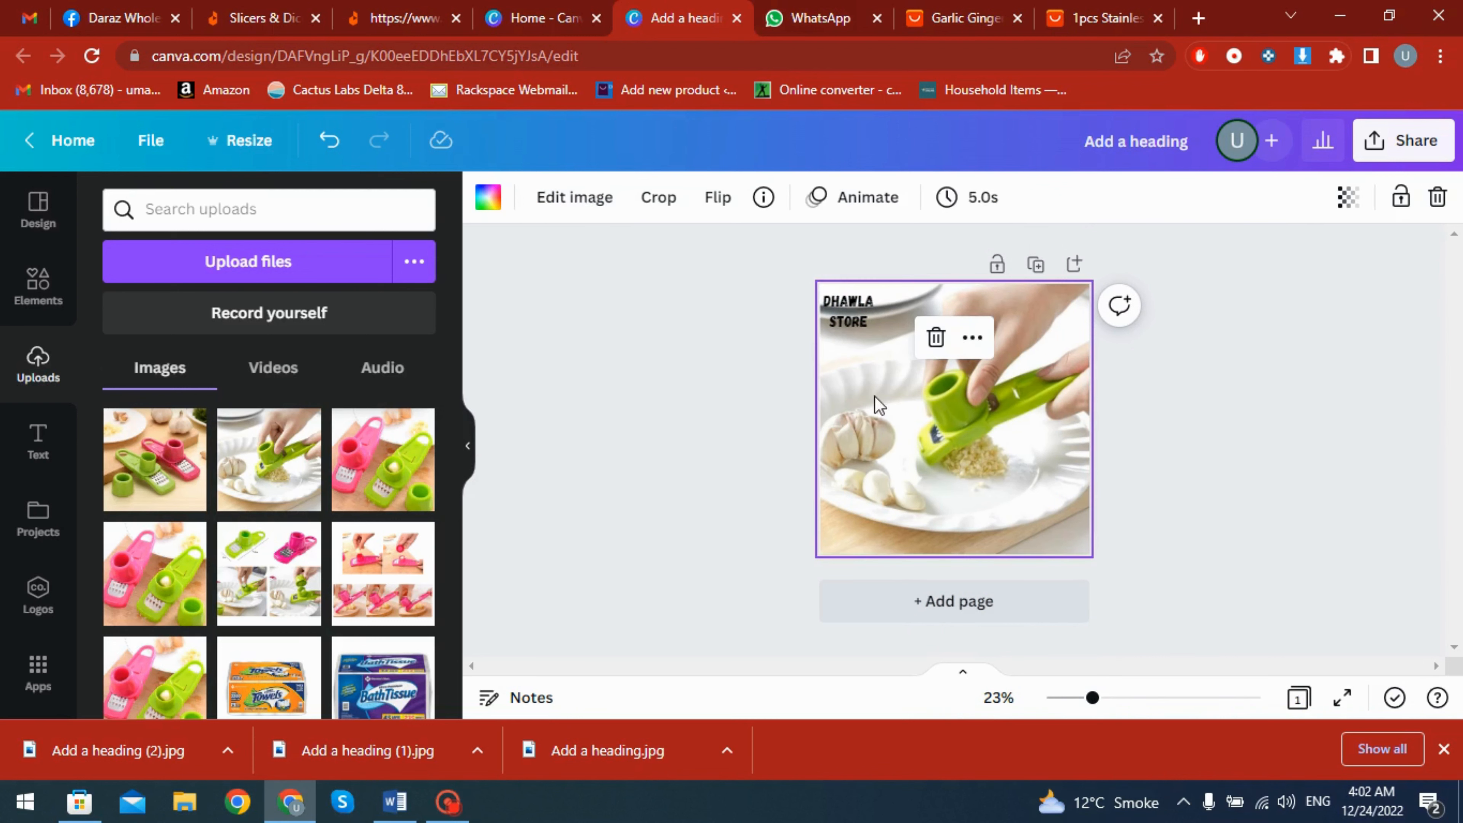
click(1394, 159)
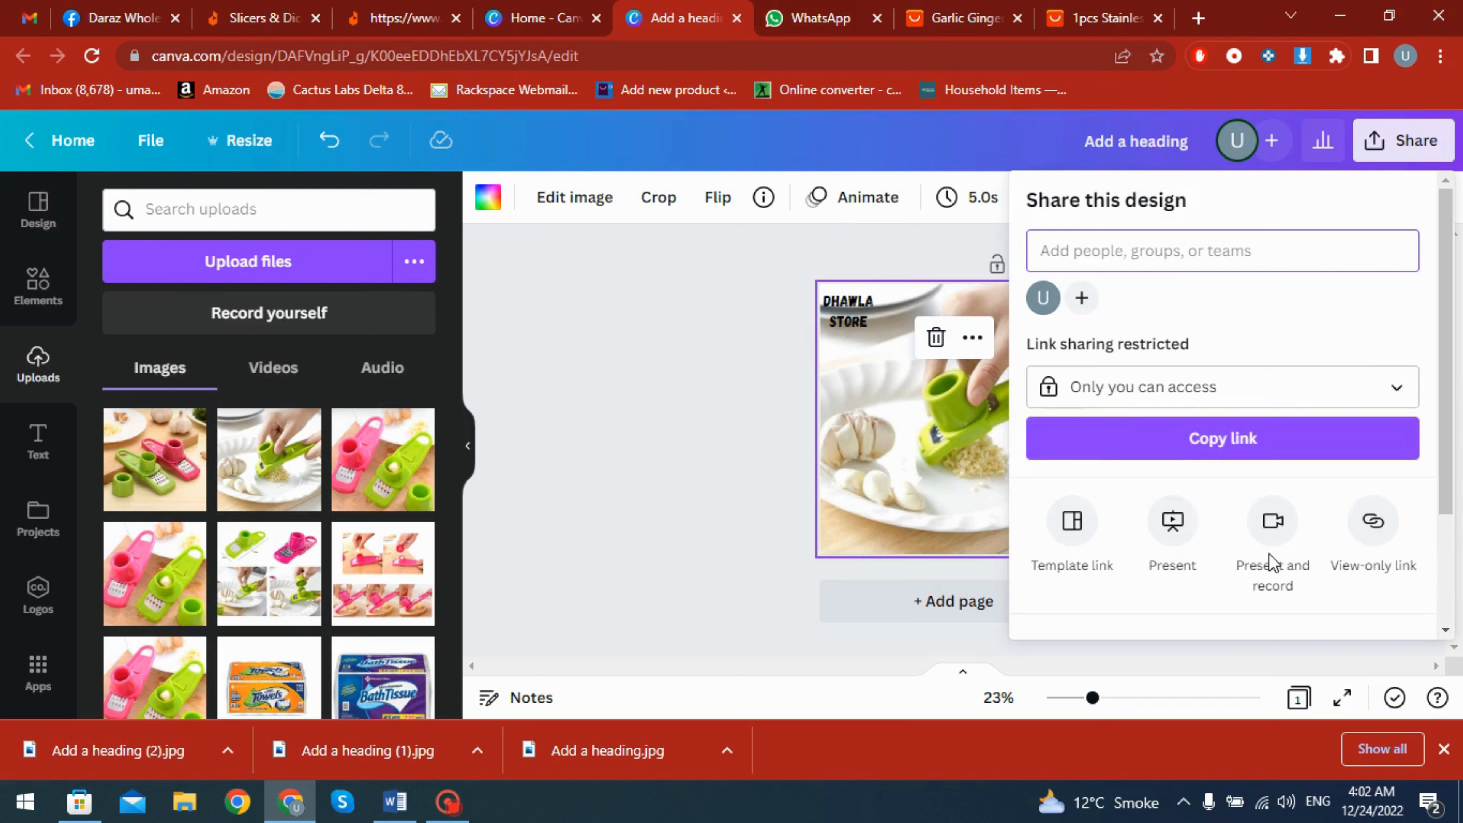
scroll(1272, 559, down, 2)
click(1261, 548)
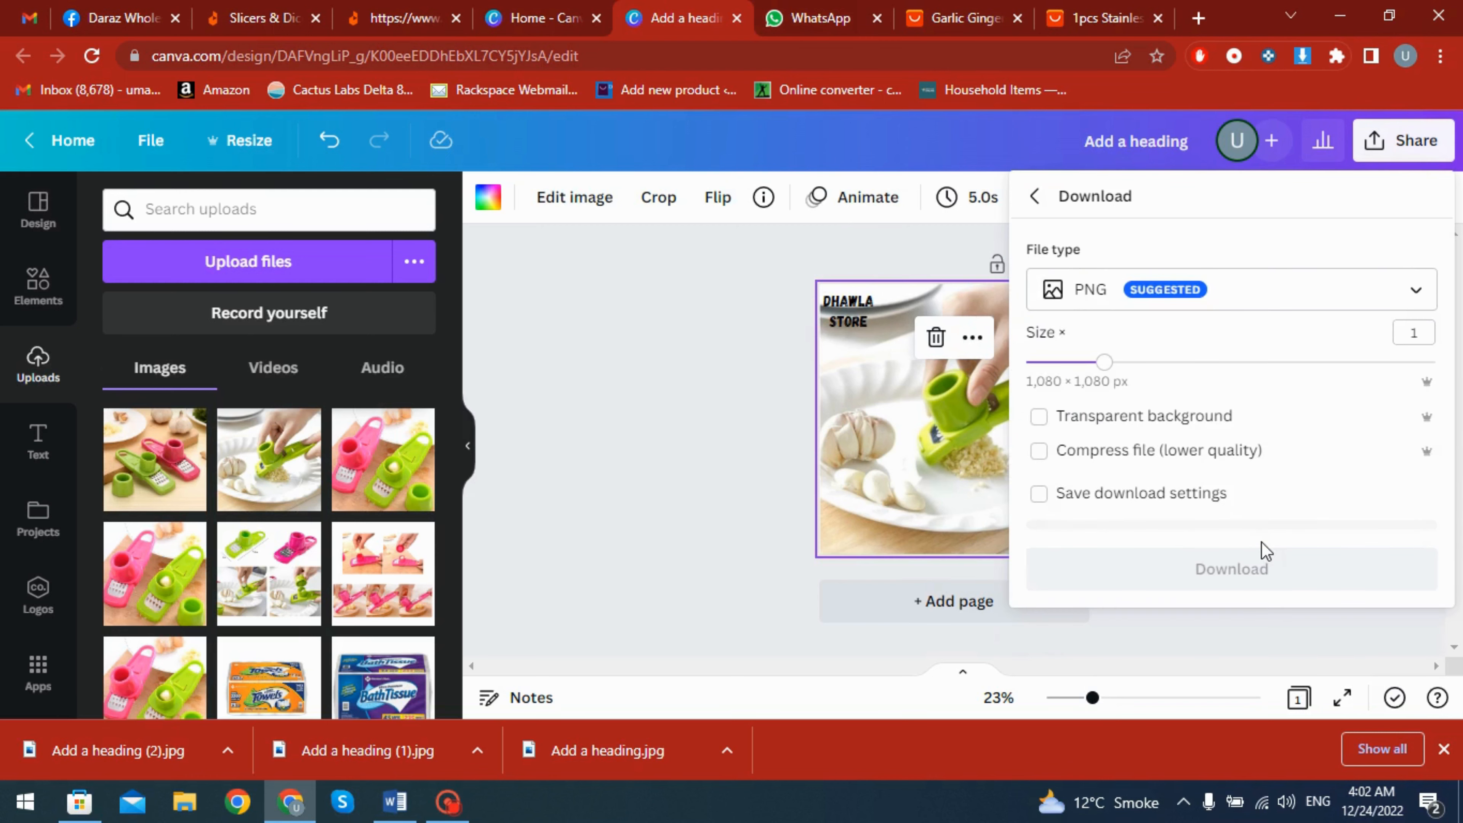
click(1248, 291)
click(1211, 169)
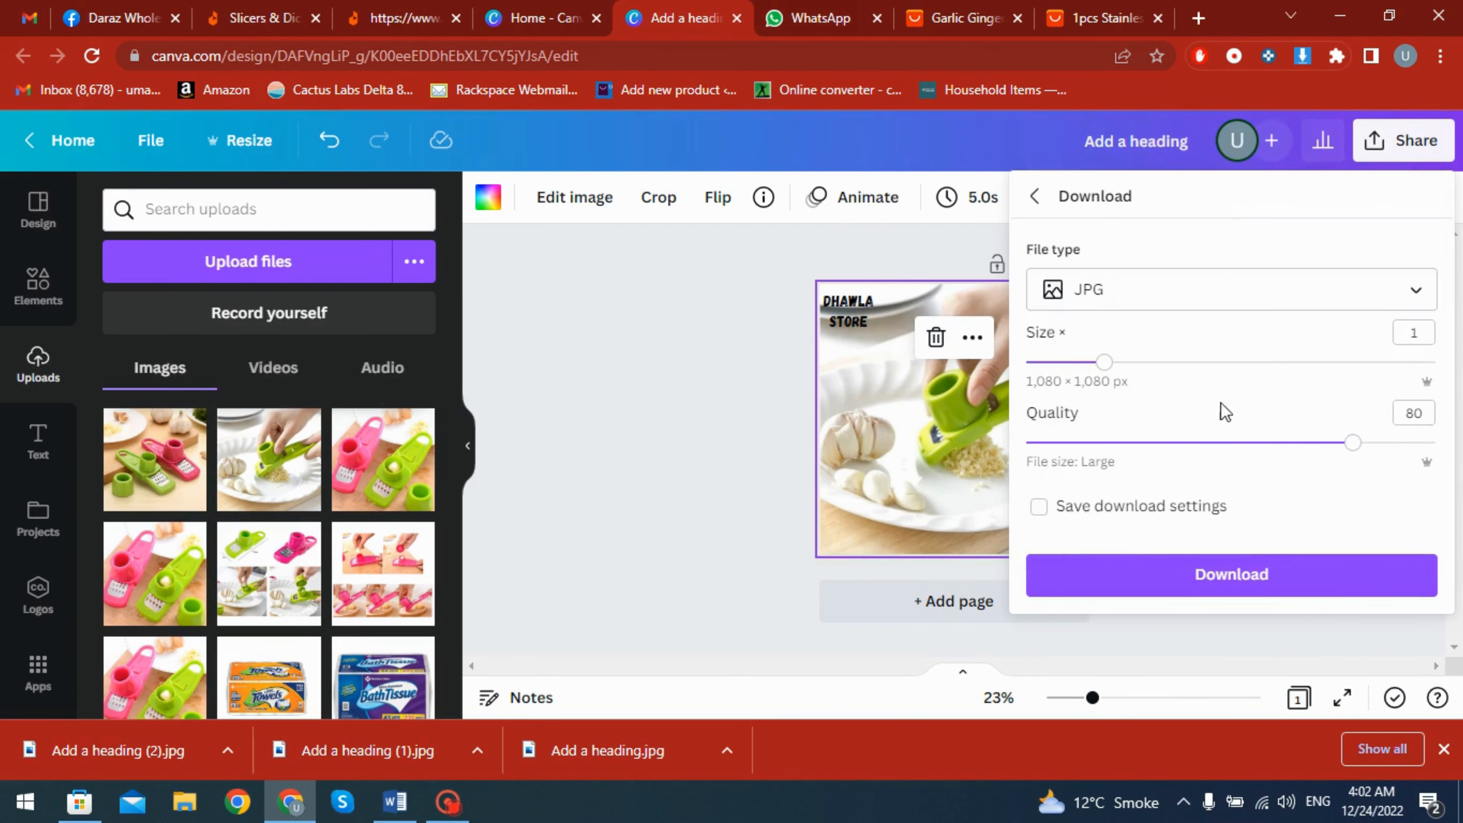
click(1259, 576)
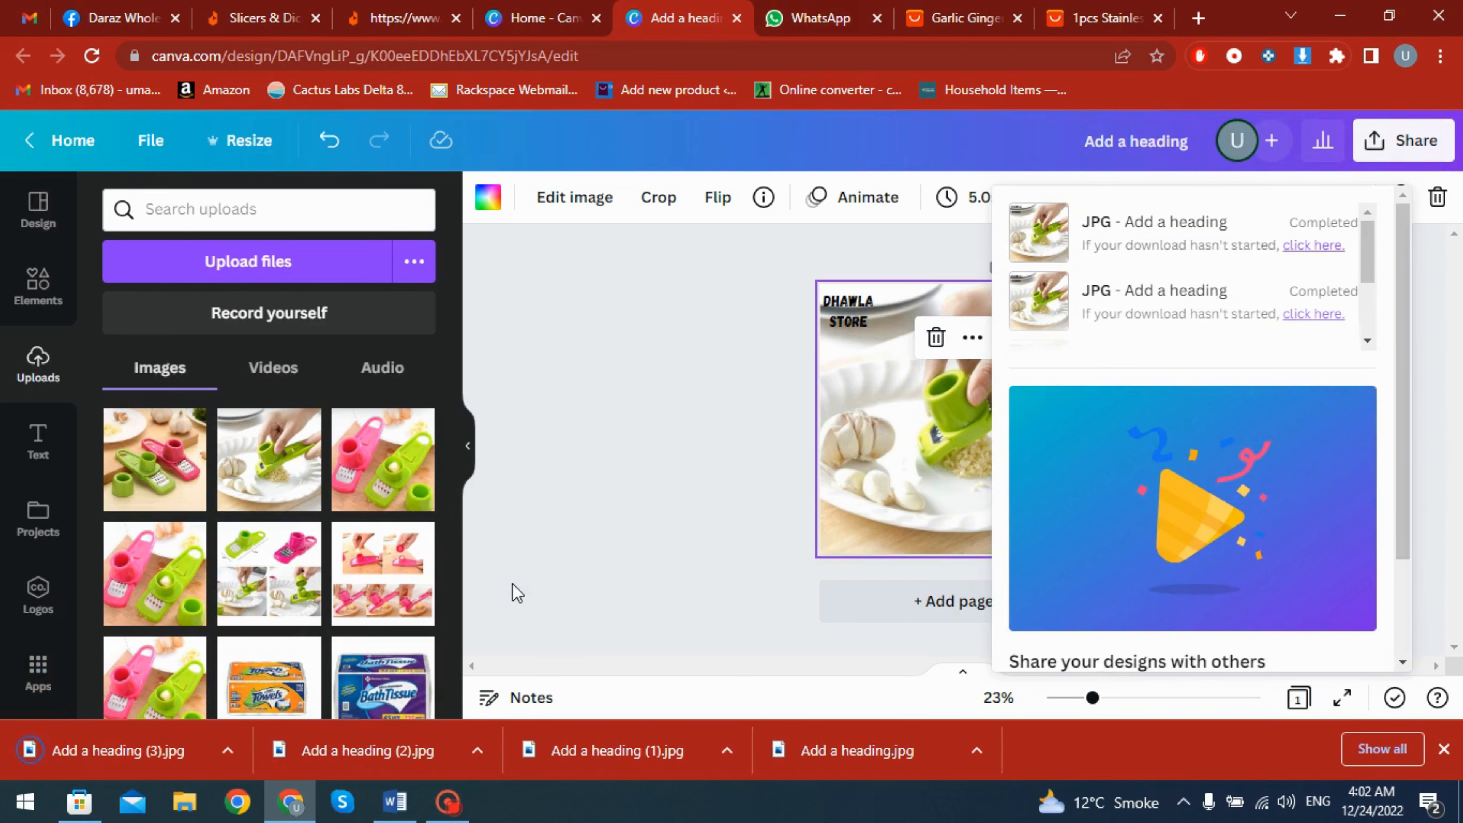
Replace the background with the photo of both crushers on a wooden board, and move the store name heading to the image's lower-right corner.
click(154, 472)
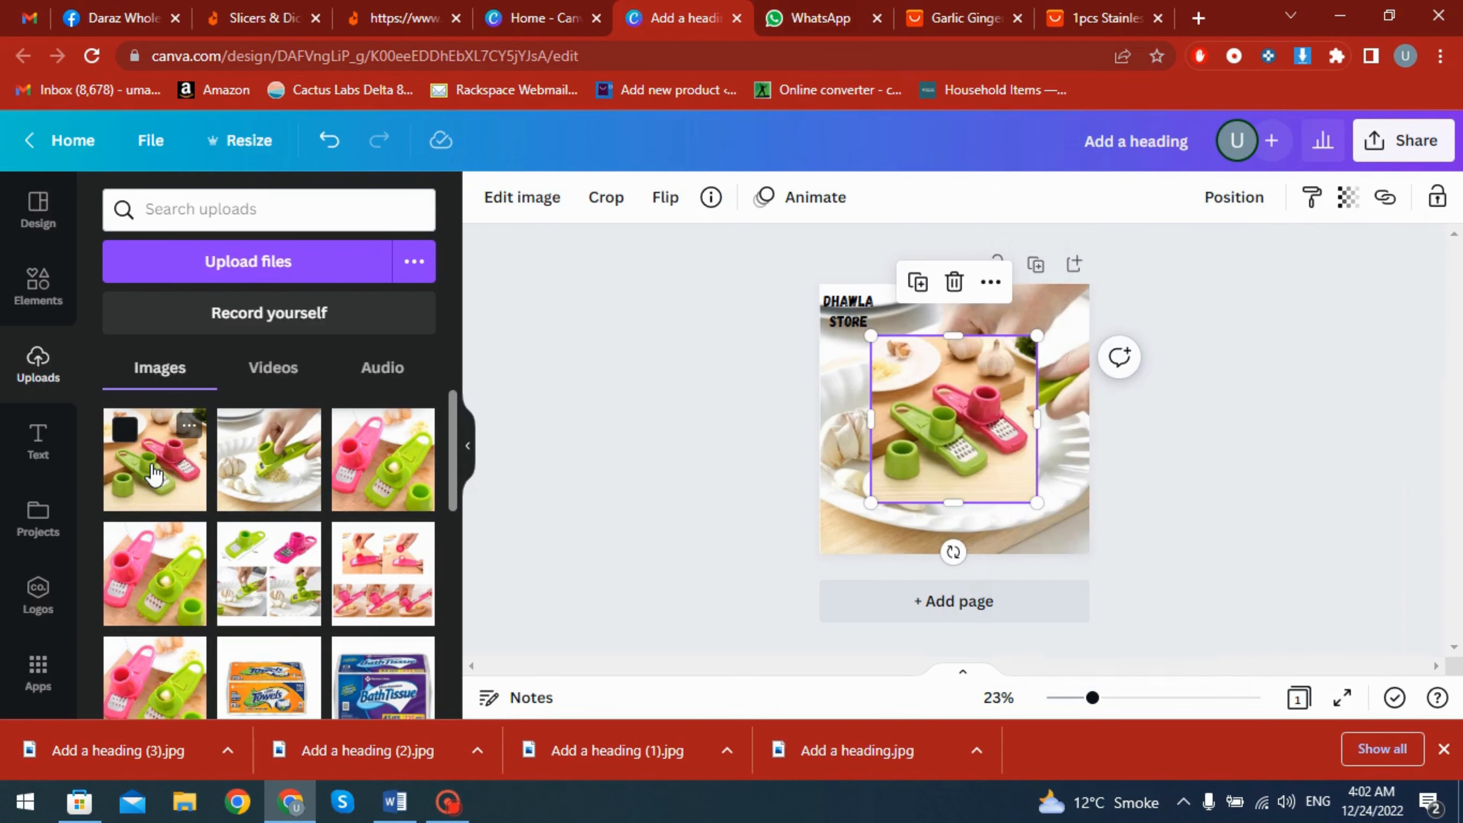
right_click(988, 404)
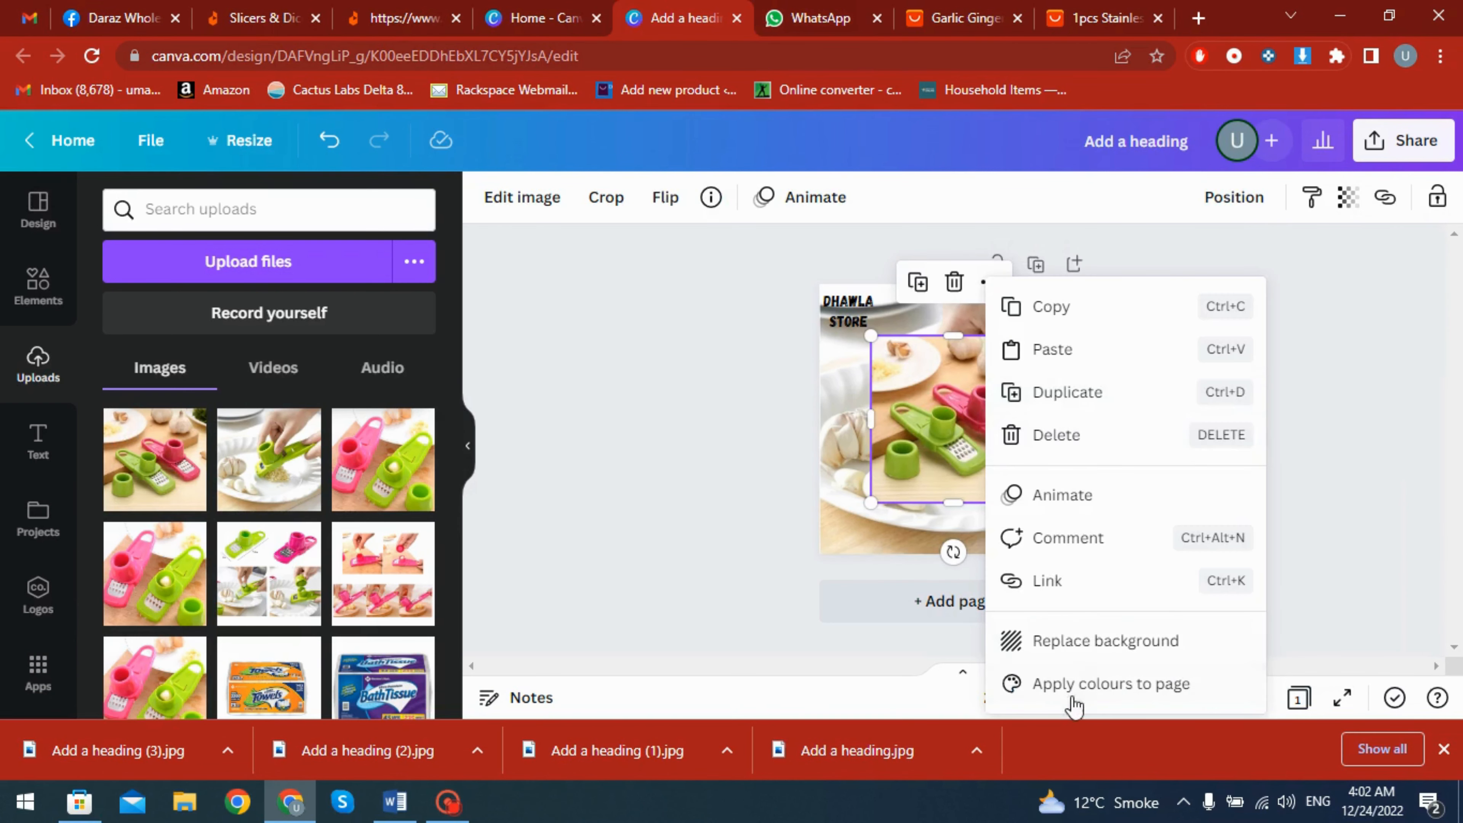
click(1074, 641)
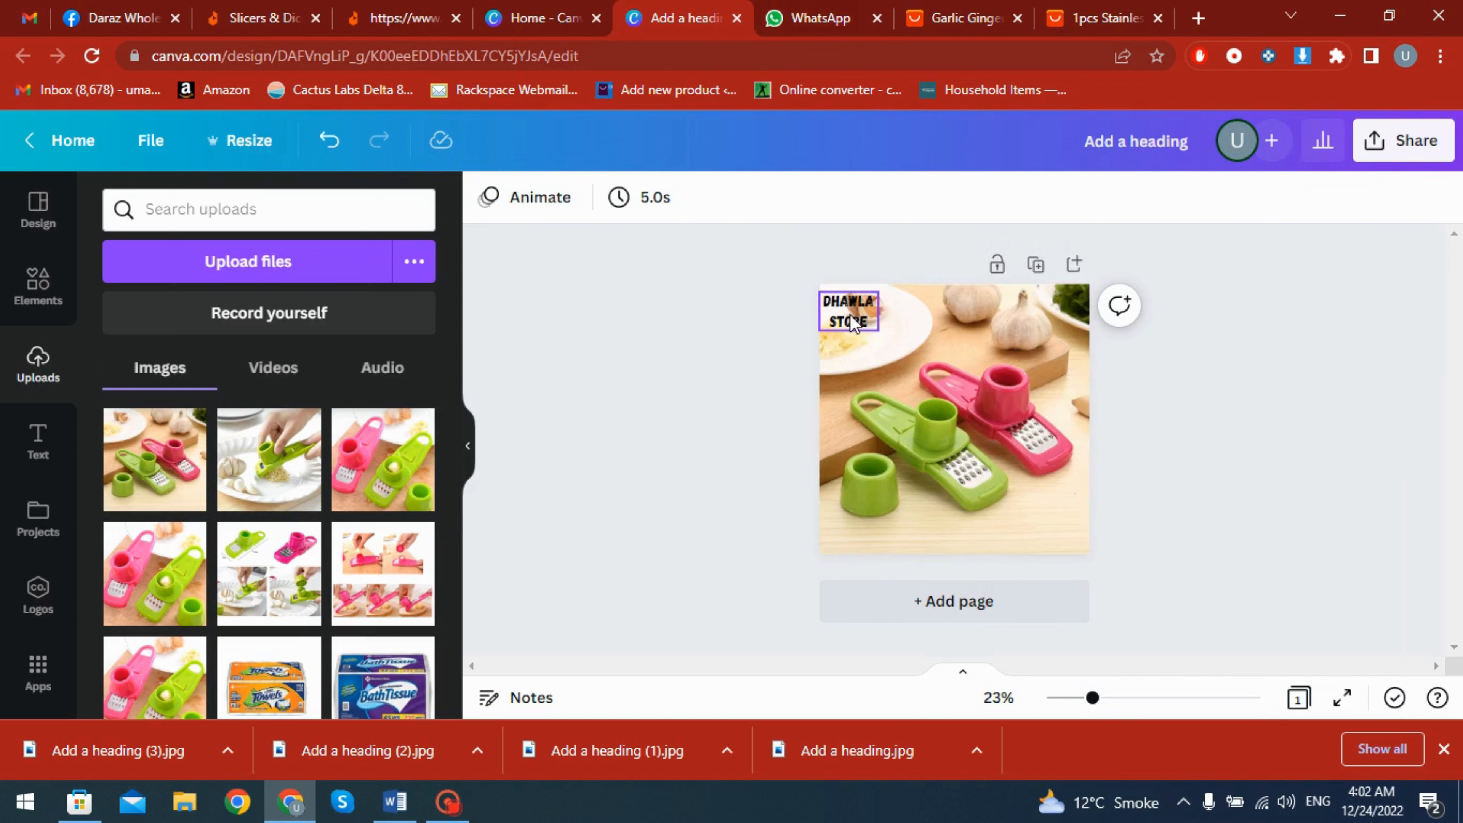
mouse_move(849, 315)
mouse_down()
mouse_move(924, 311)
mouse_move(850, 303)
mouse_up()
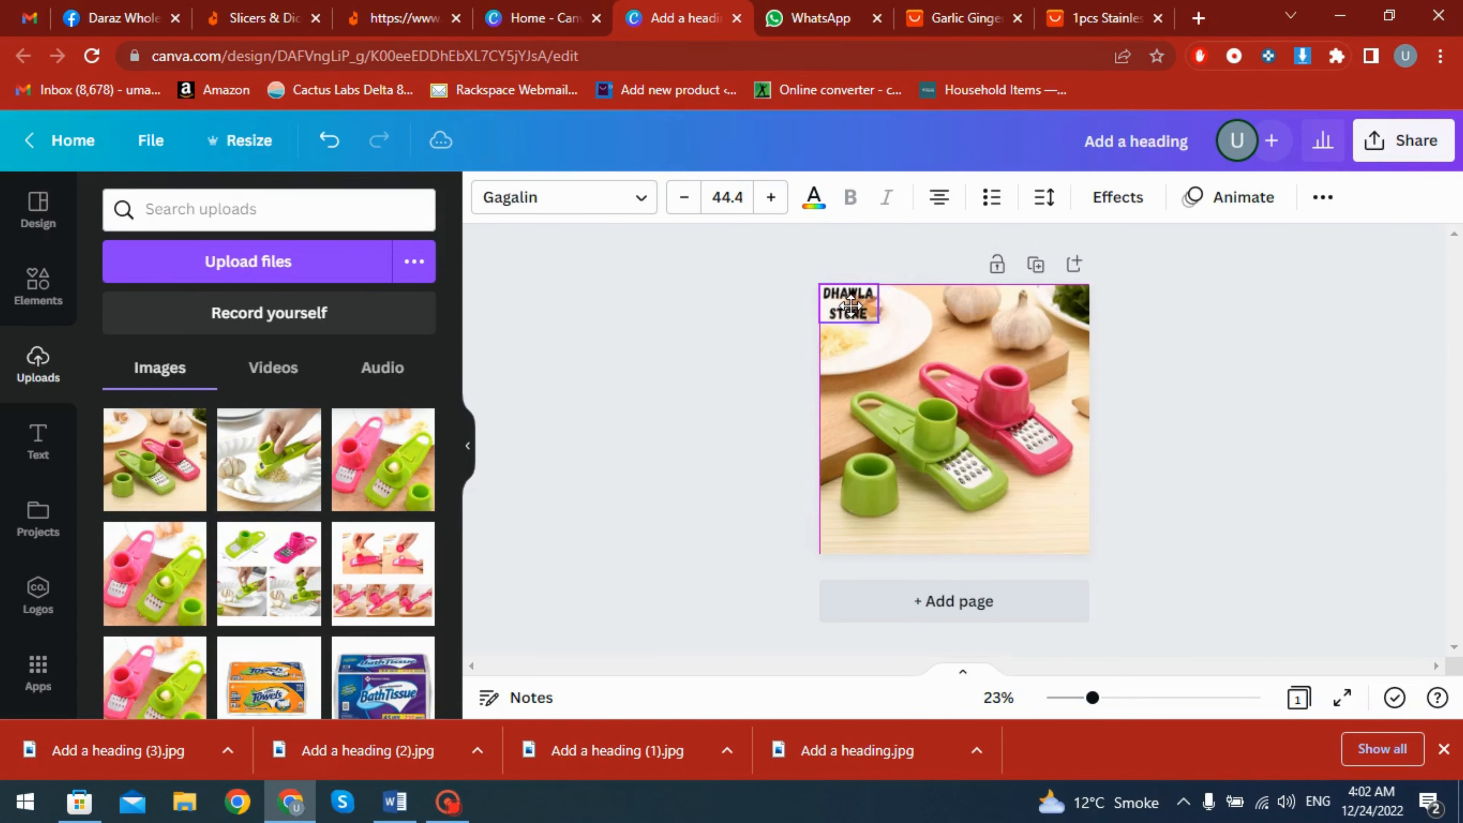
click(960, 360)
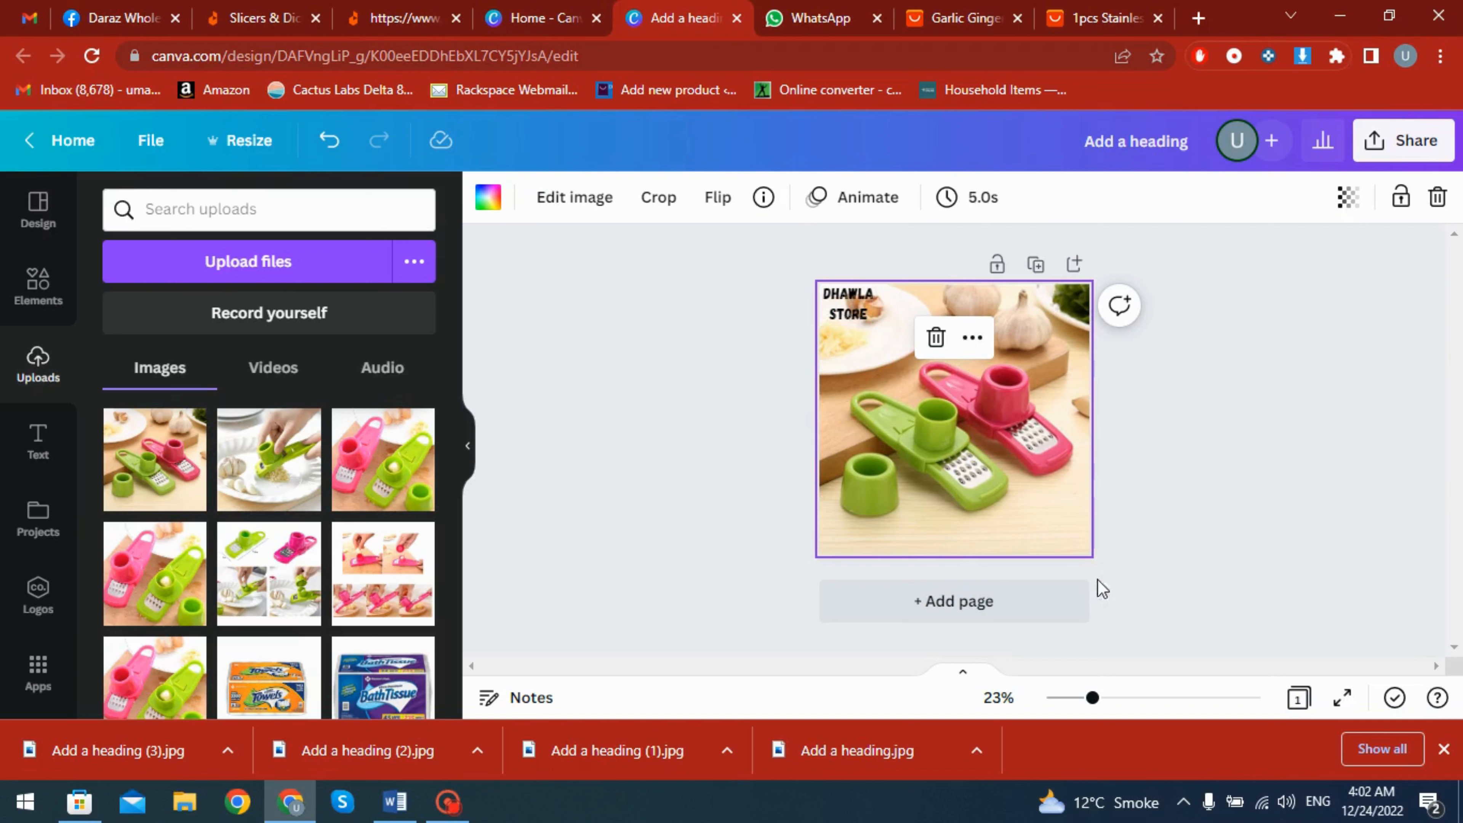
drag(846, 302, 1046, 522)
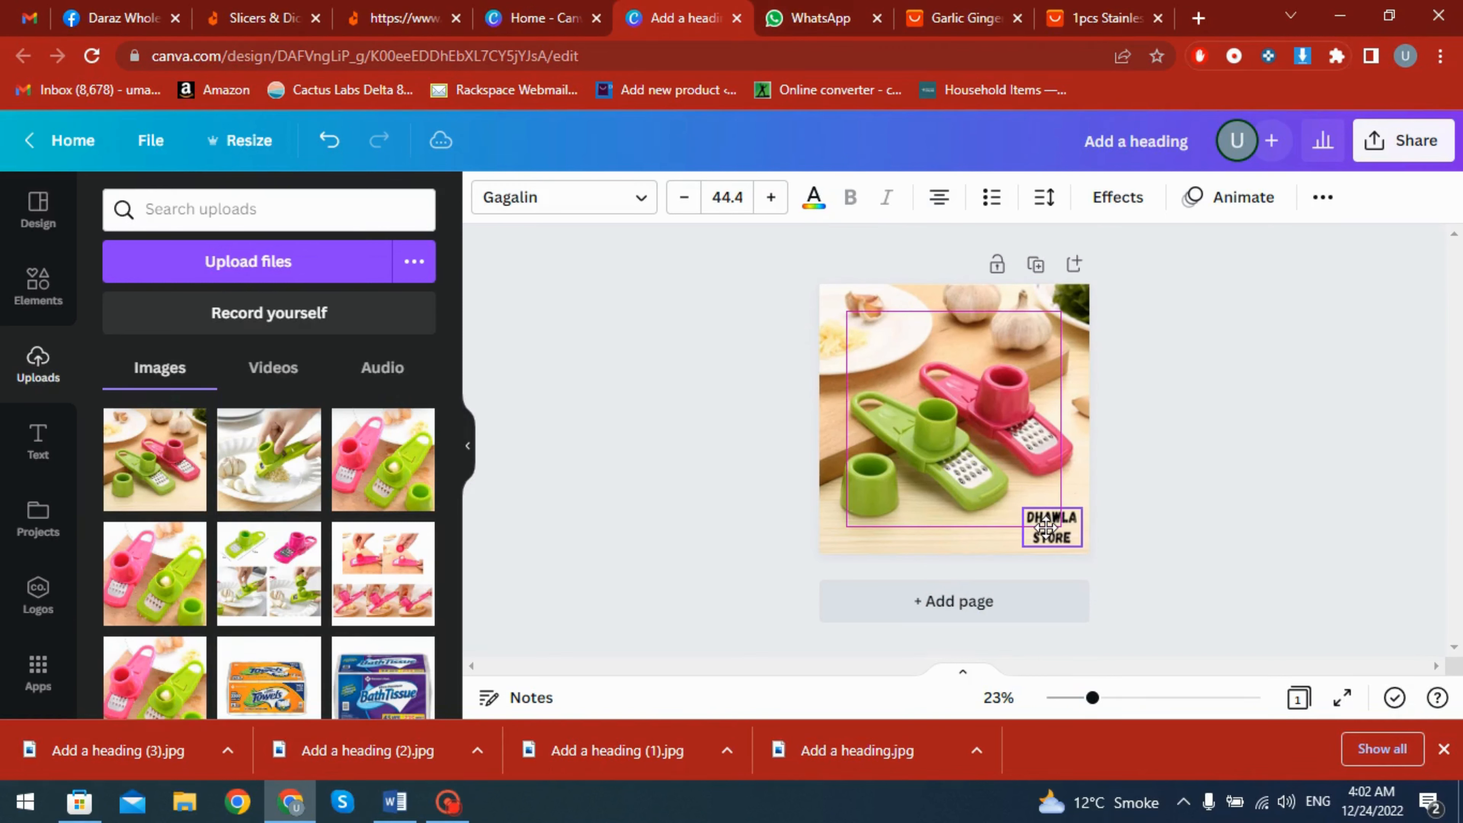
click(918, 533)
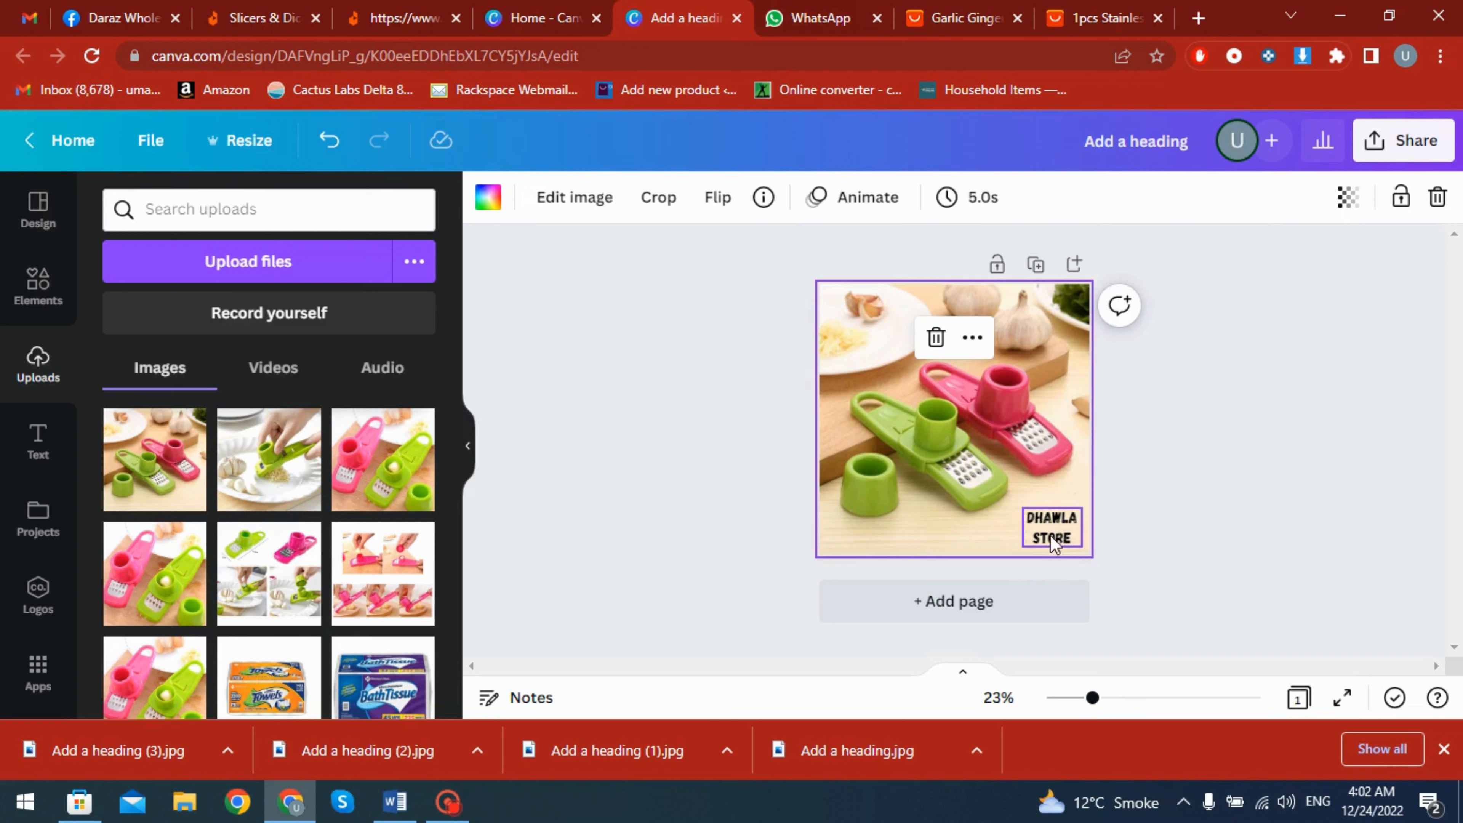
Download the design with both crushers on the wooden board as a JPG.
click(1397, 145)
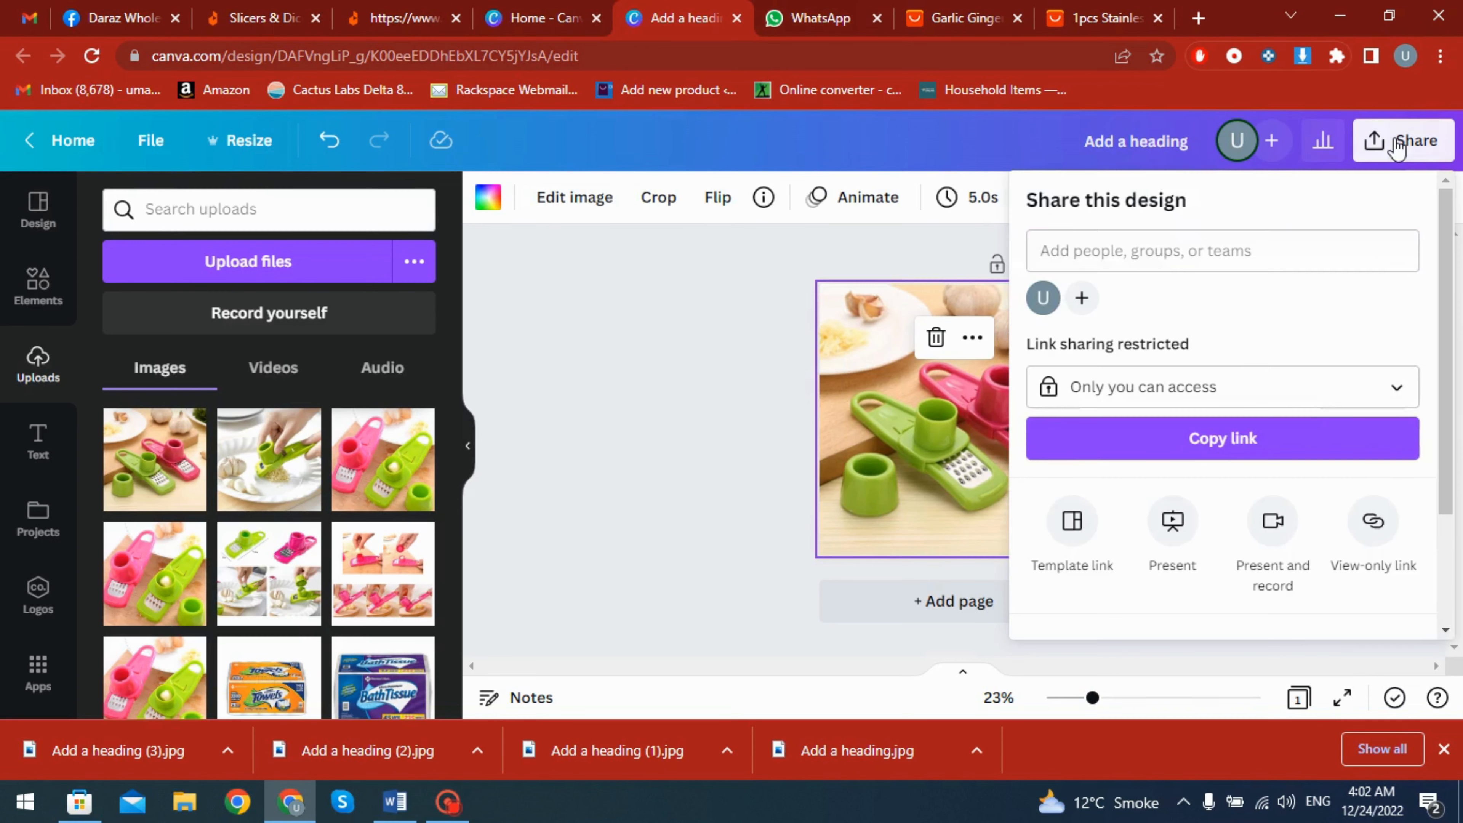
scroll(1195, 522, down, 3)
click(1199, 518)
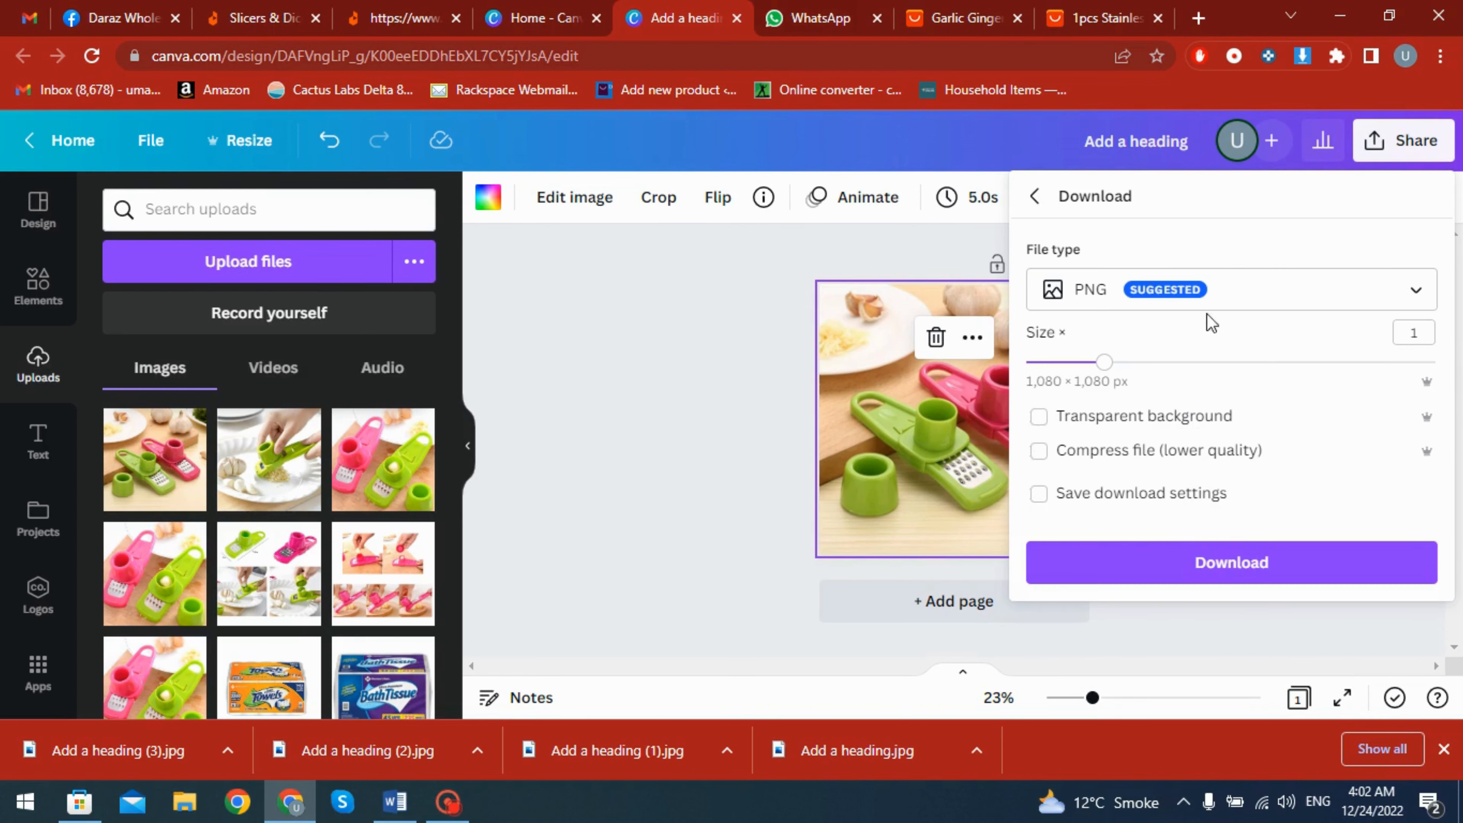
click(1289, 290)
click(1072, 148)
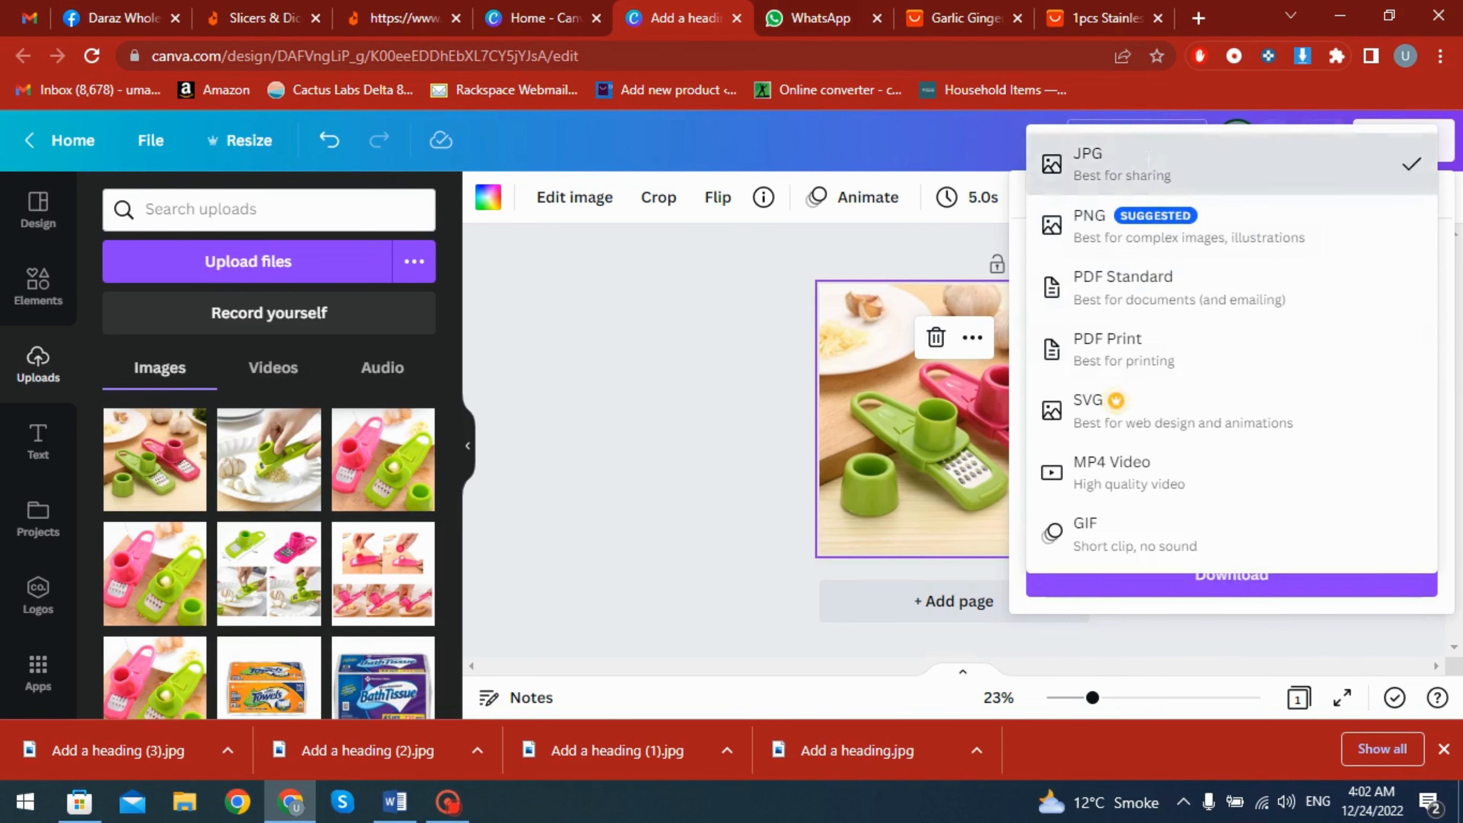
click(1272, 591)
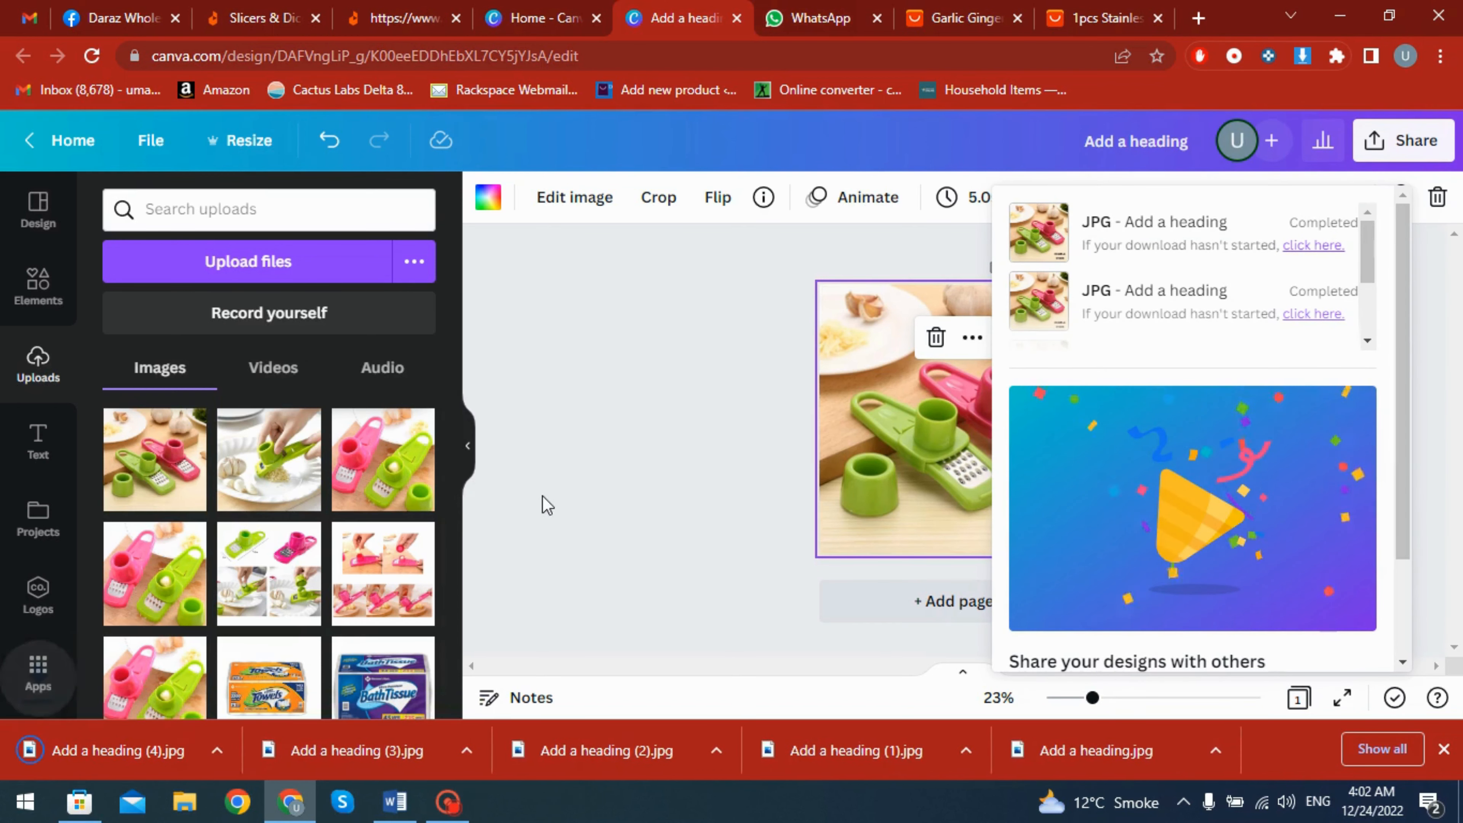
Open the Downloads folder in File Explorer and show its files as large thumbnails.
click(1400, 751)
scroll(596, 490, down, 3)
scroll(599, 482, up, 3)
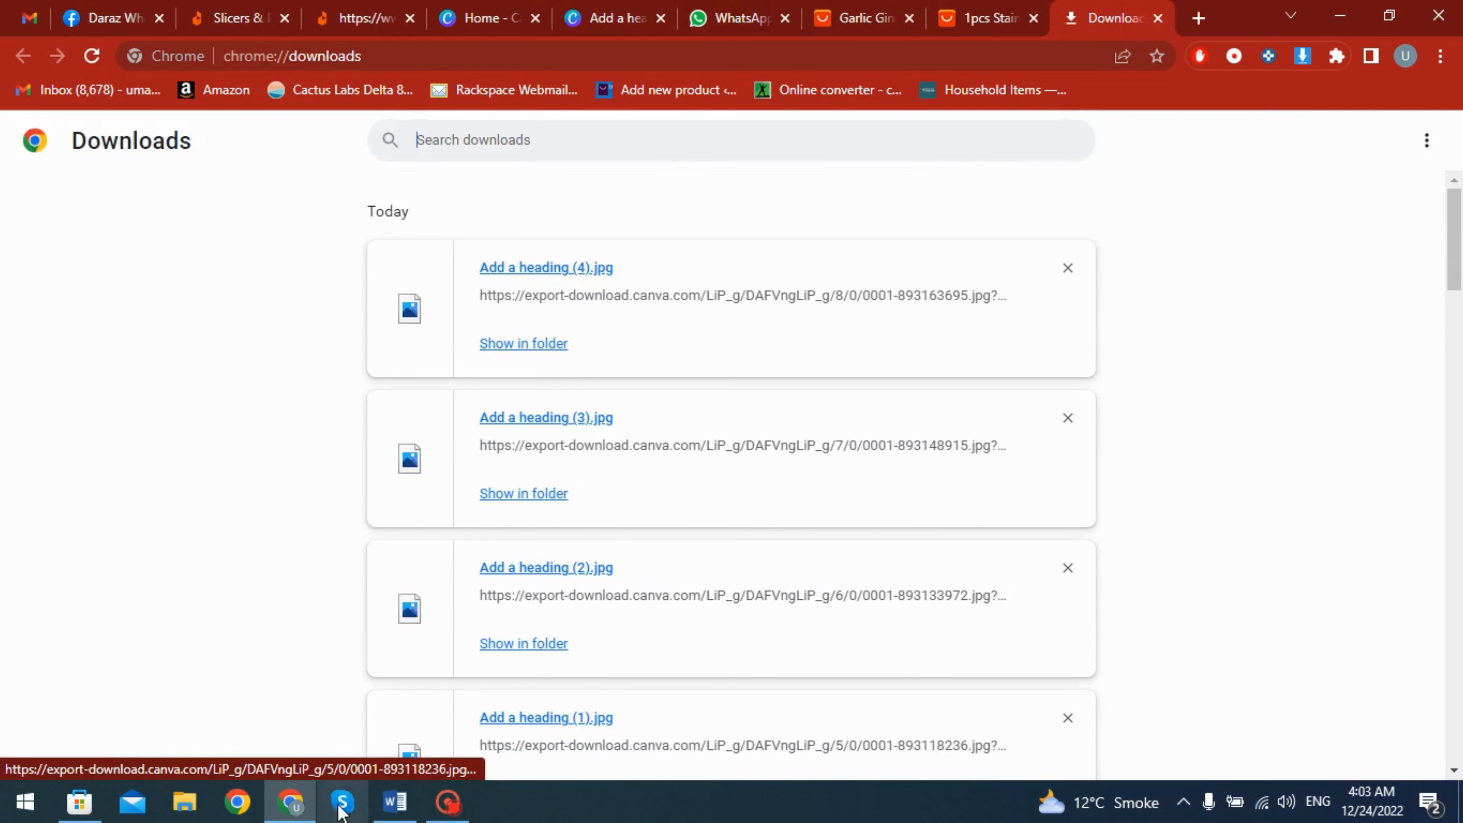
click(185, 802)
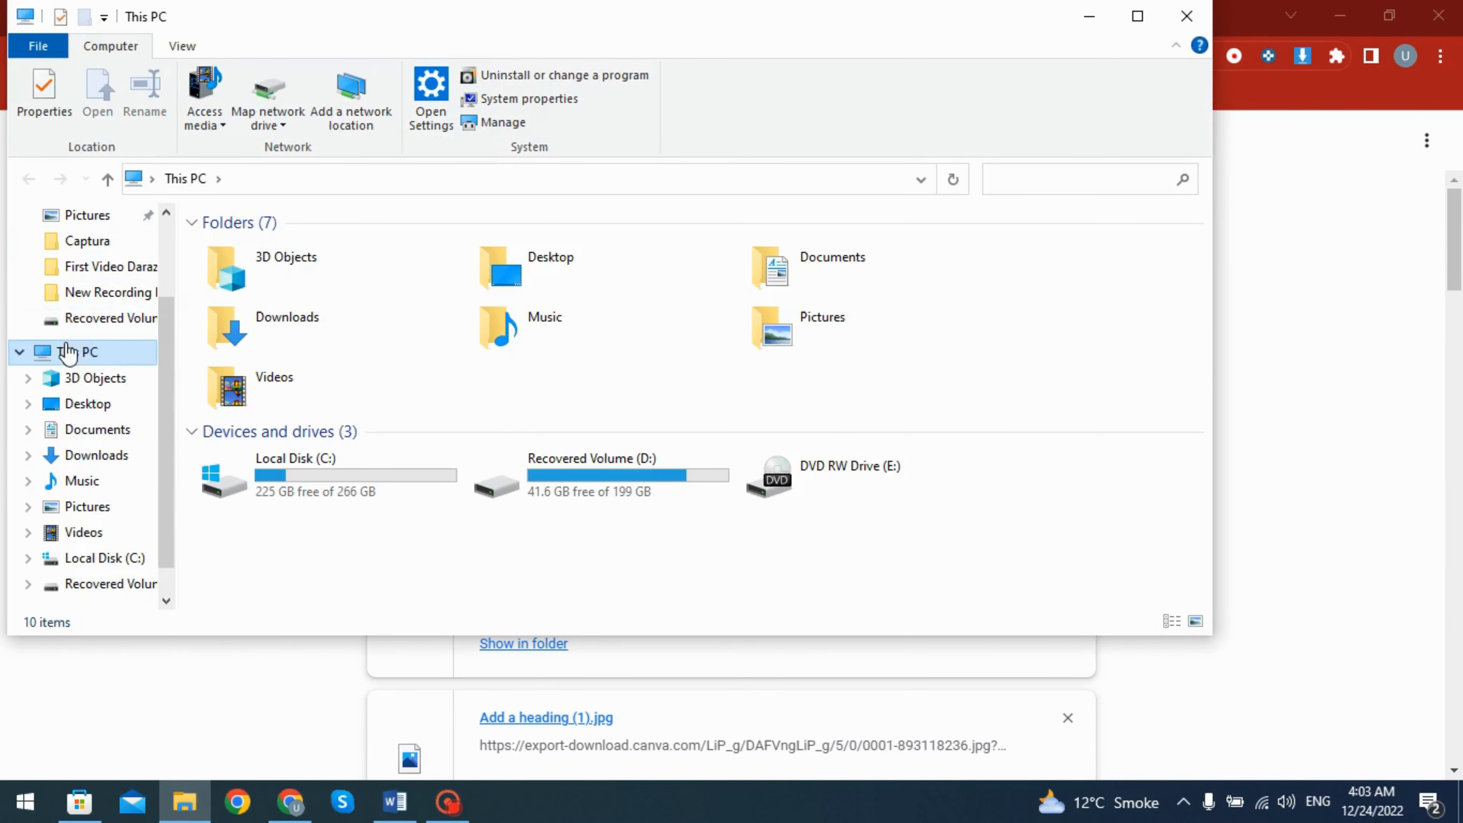
scroll(72, 320, up, 1)
click(94, 242)
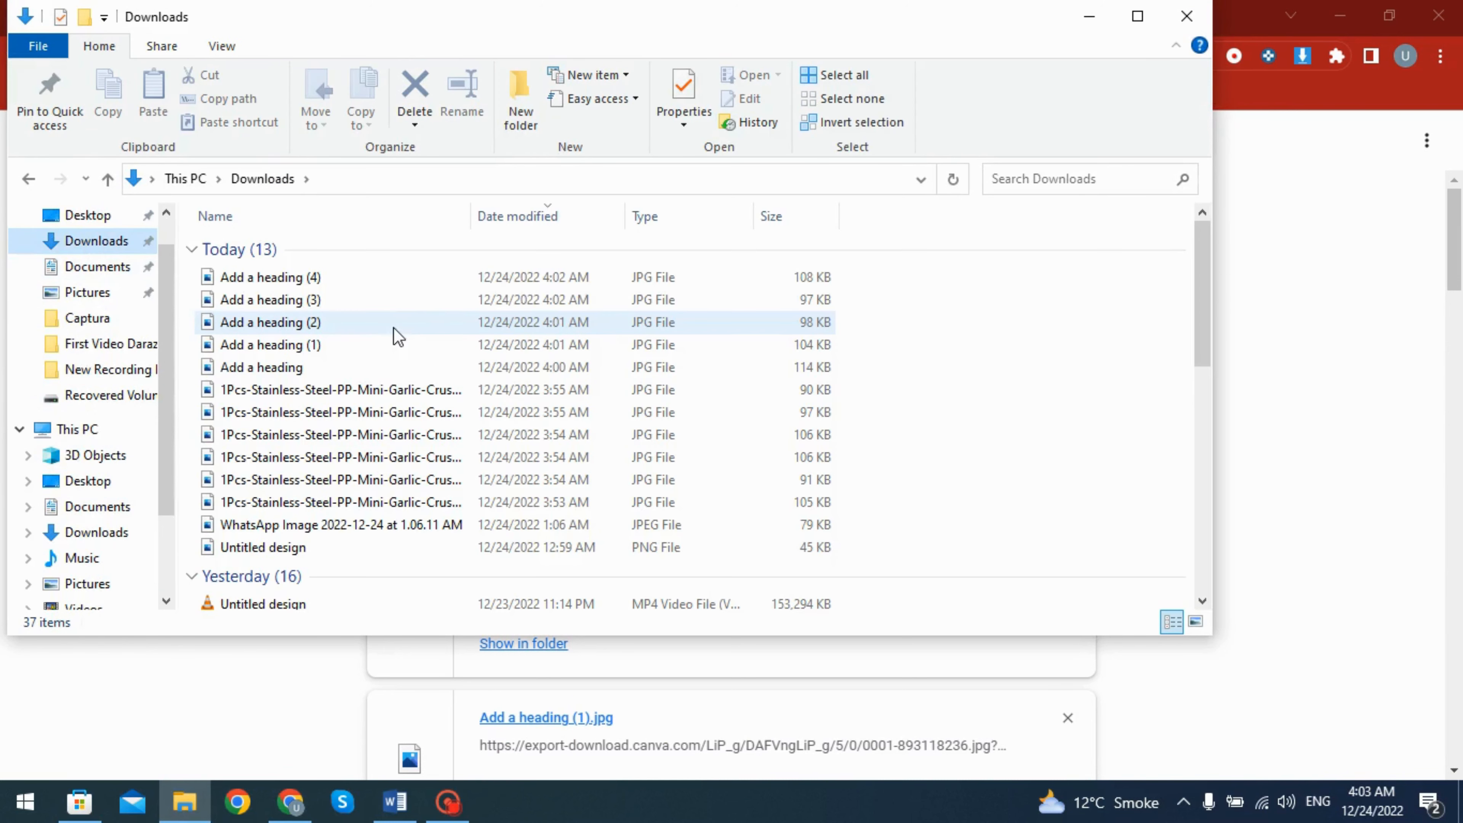
click(396, 276)
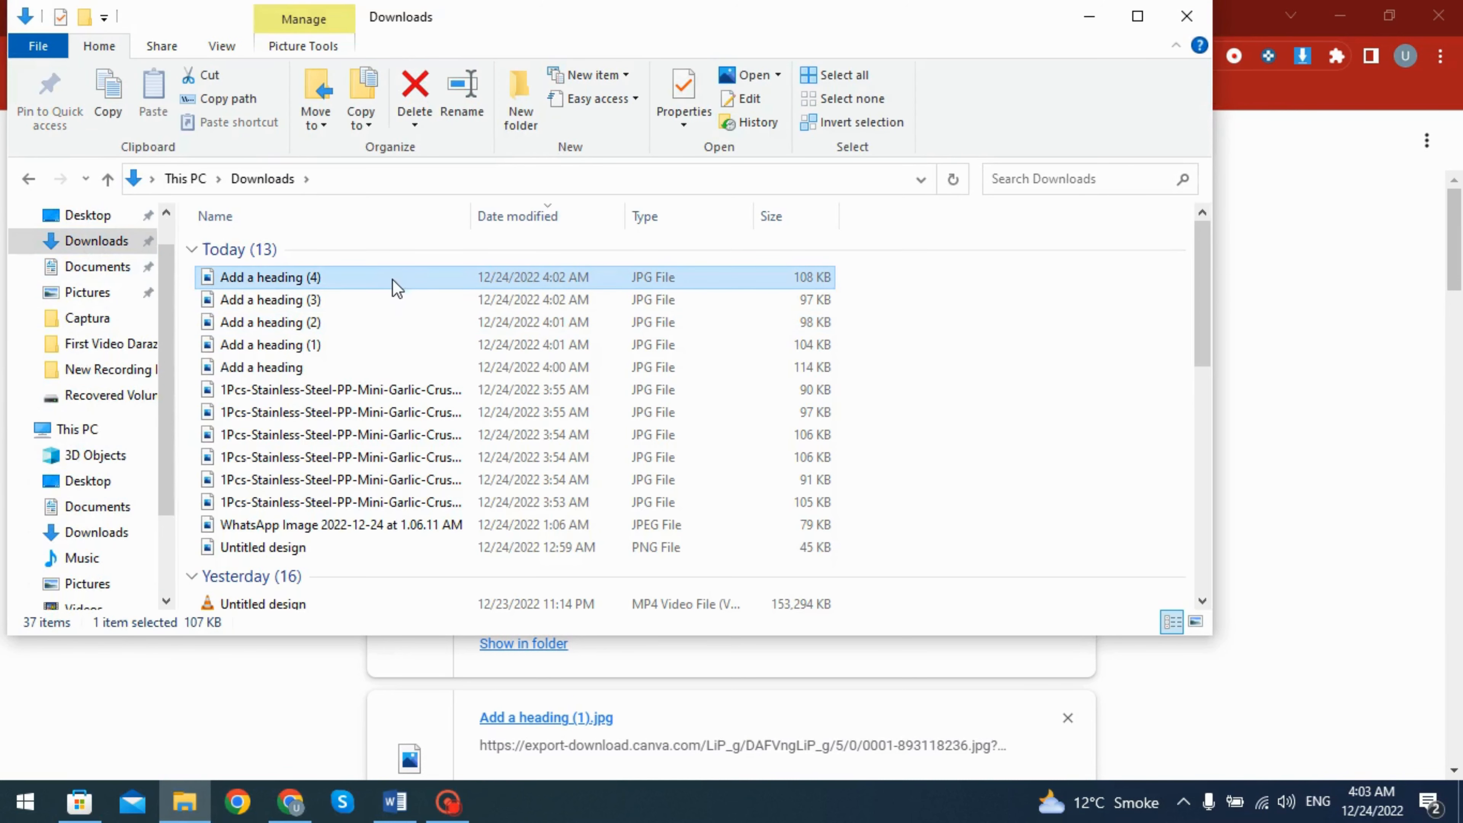
key(ctrl+a)
click(1193, 623)
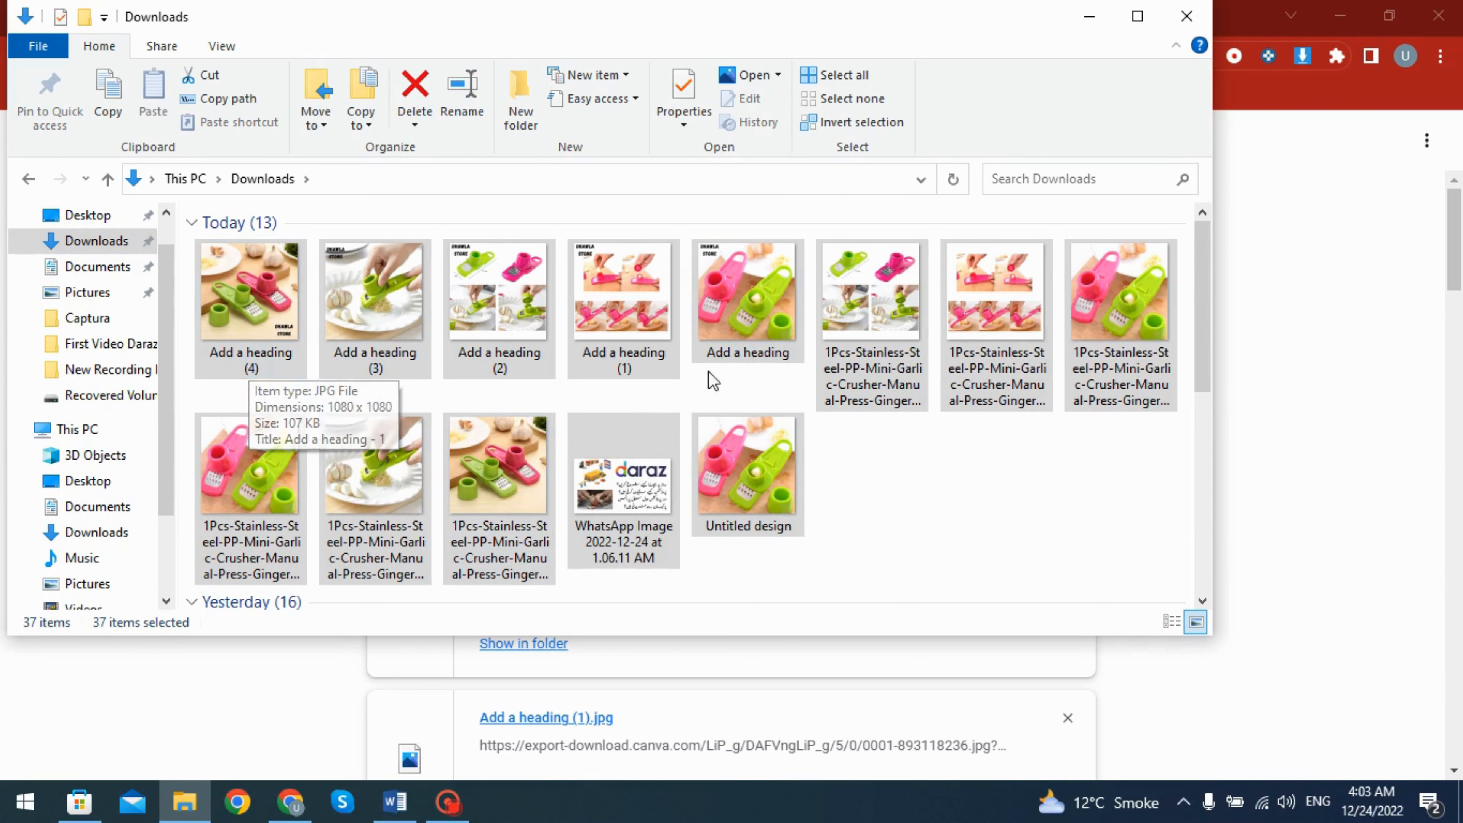
Delete the six original 1Pcs-Stainless-Steel garlic crusher images from the Downloads folder and maximize the folder window.
click(748, 329)
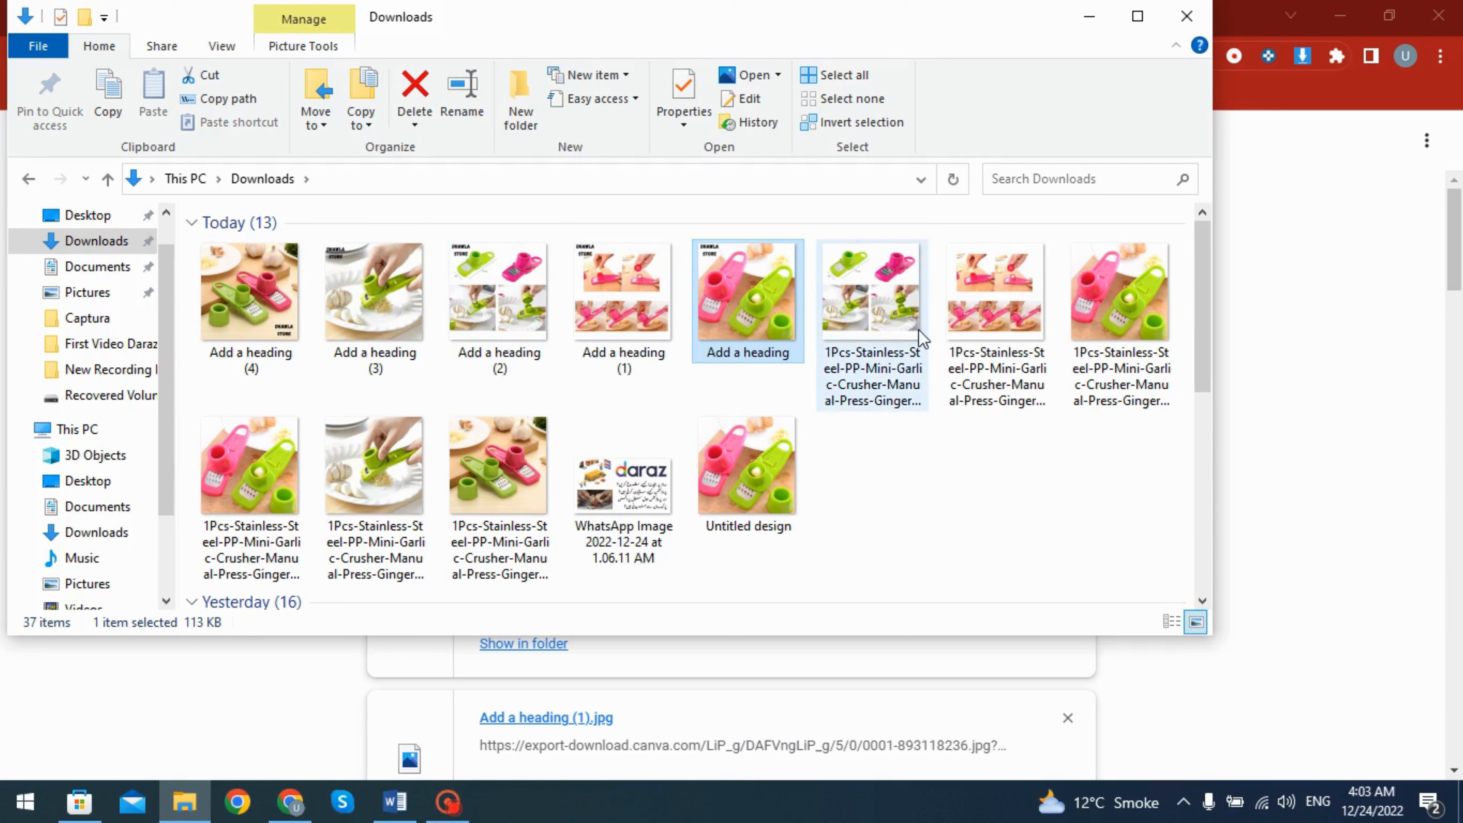
click(872, 337)
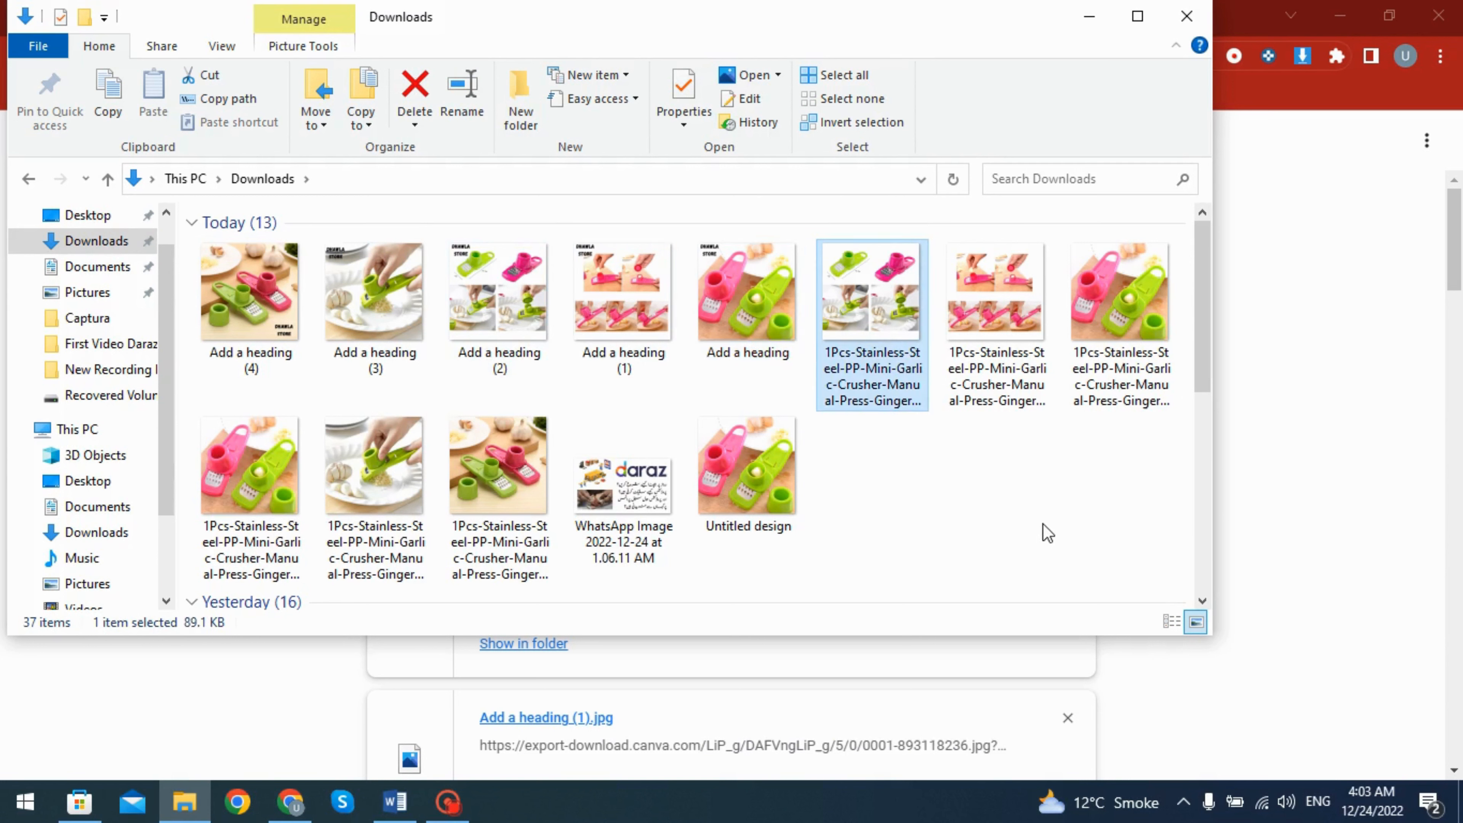
key(shift+Right)
key(shift+Right)
key(shift+Right)
key(shift+Right)
key(shift+Right)
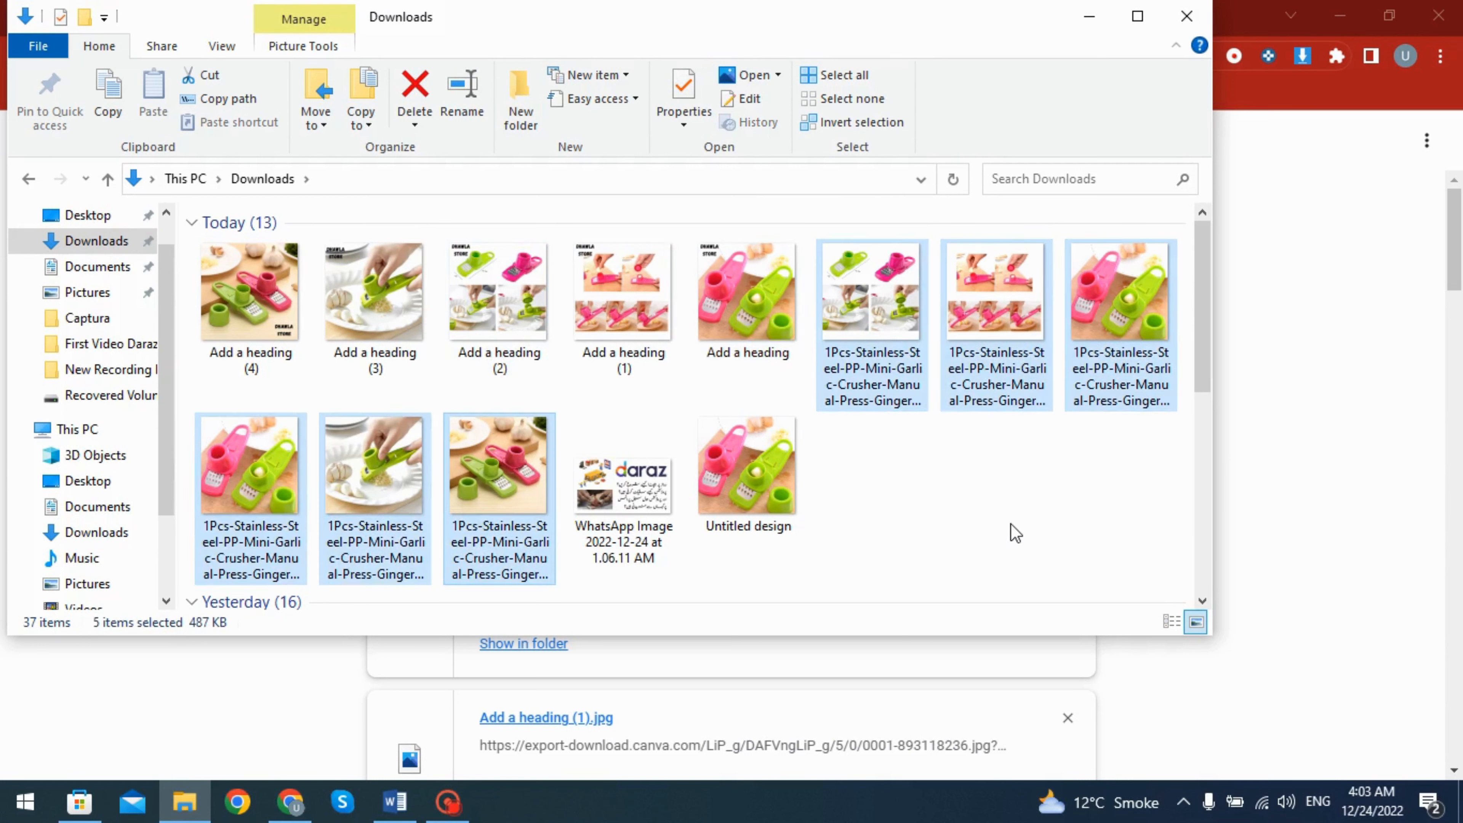
key(Delete)
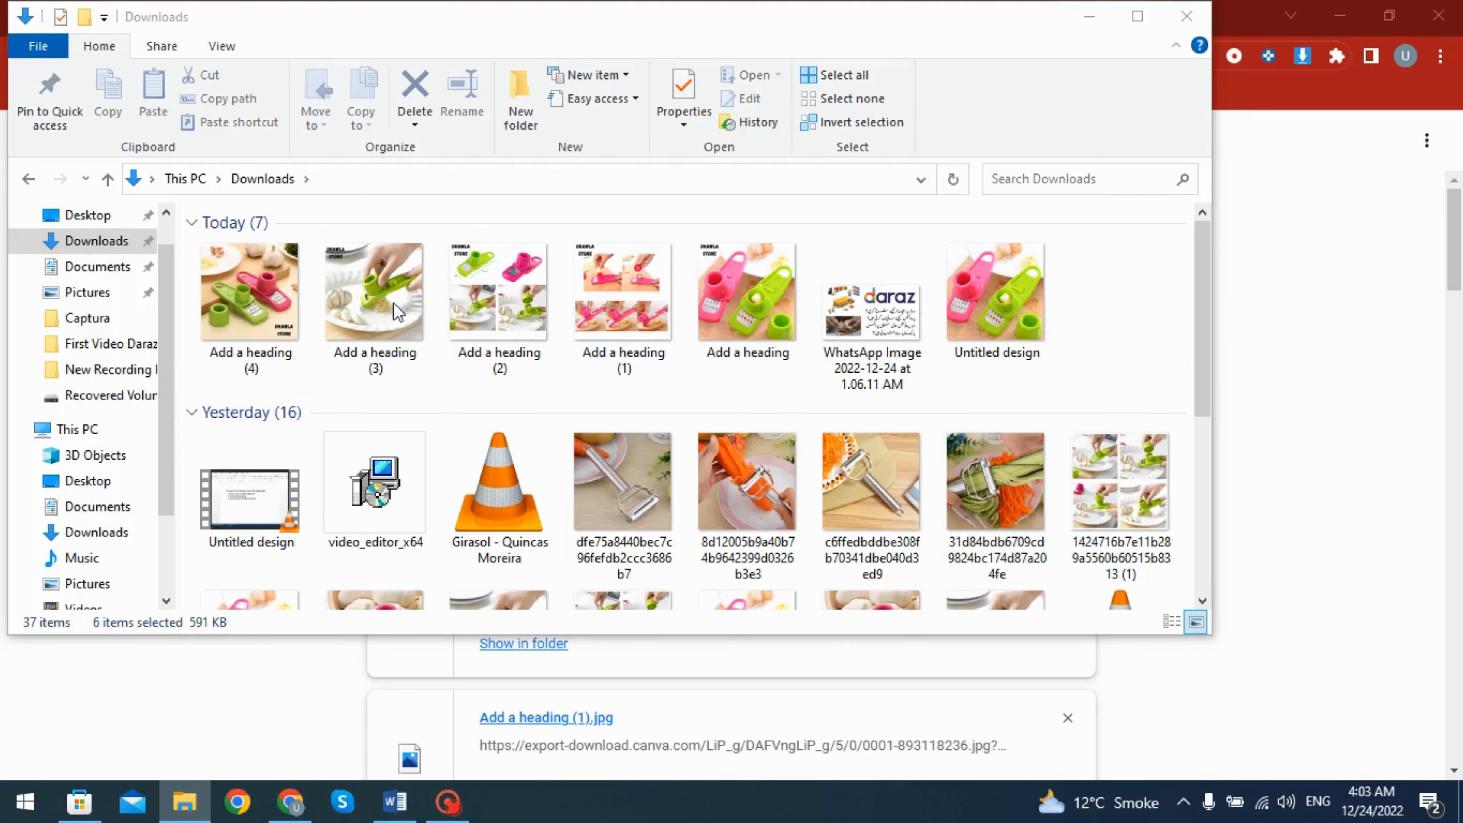
click(1138, 16)
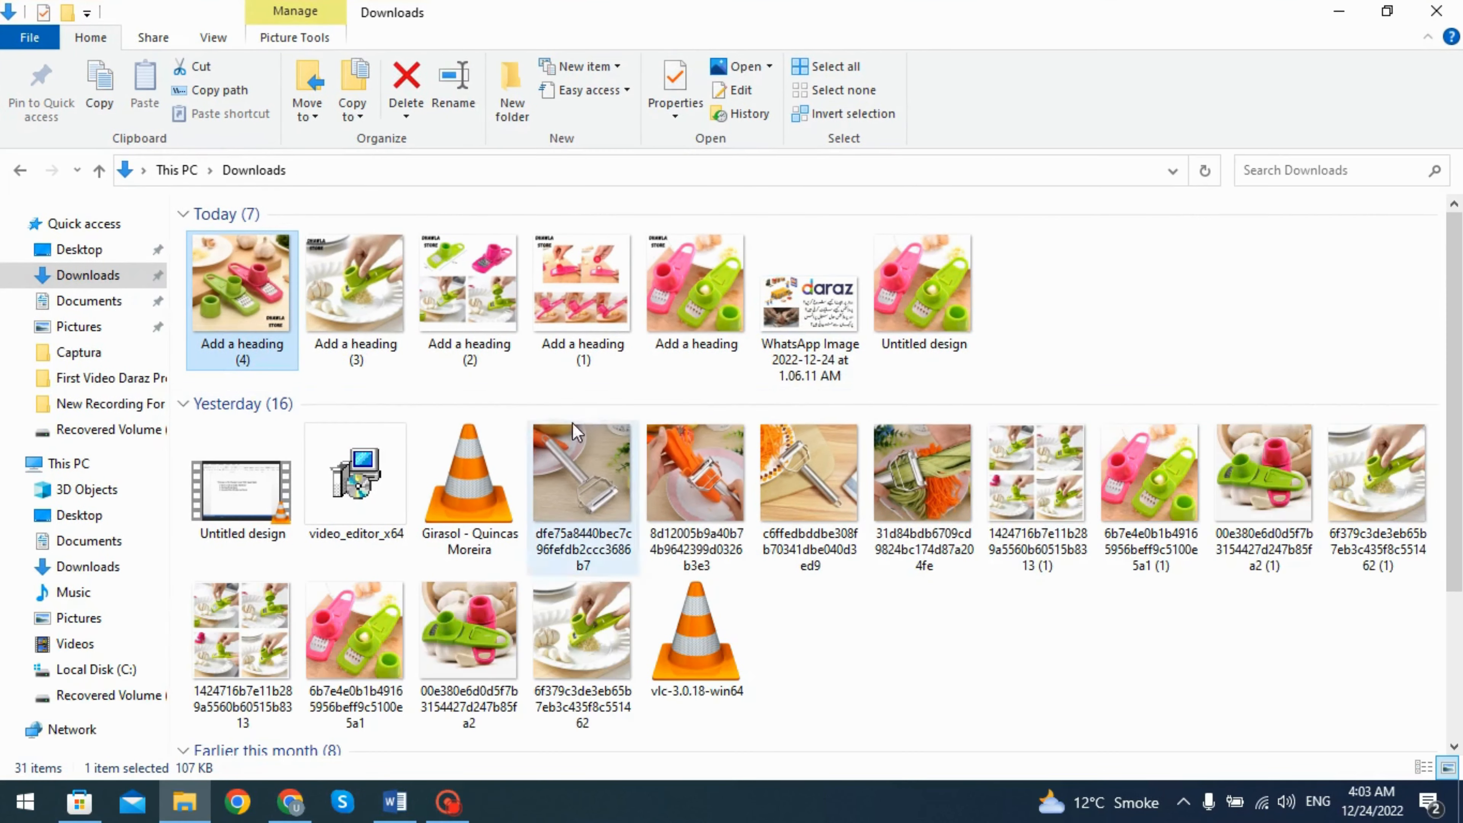
Switch back to the AliExpress garlic crusher page in Chrome and display the gallery photo of both crushers lying on garlic bulbs.
key(alt+Tab)
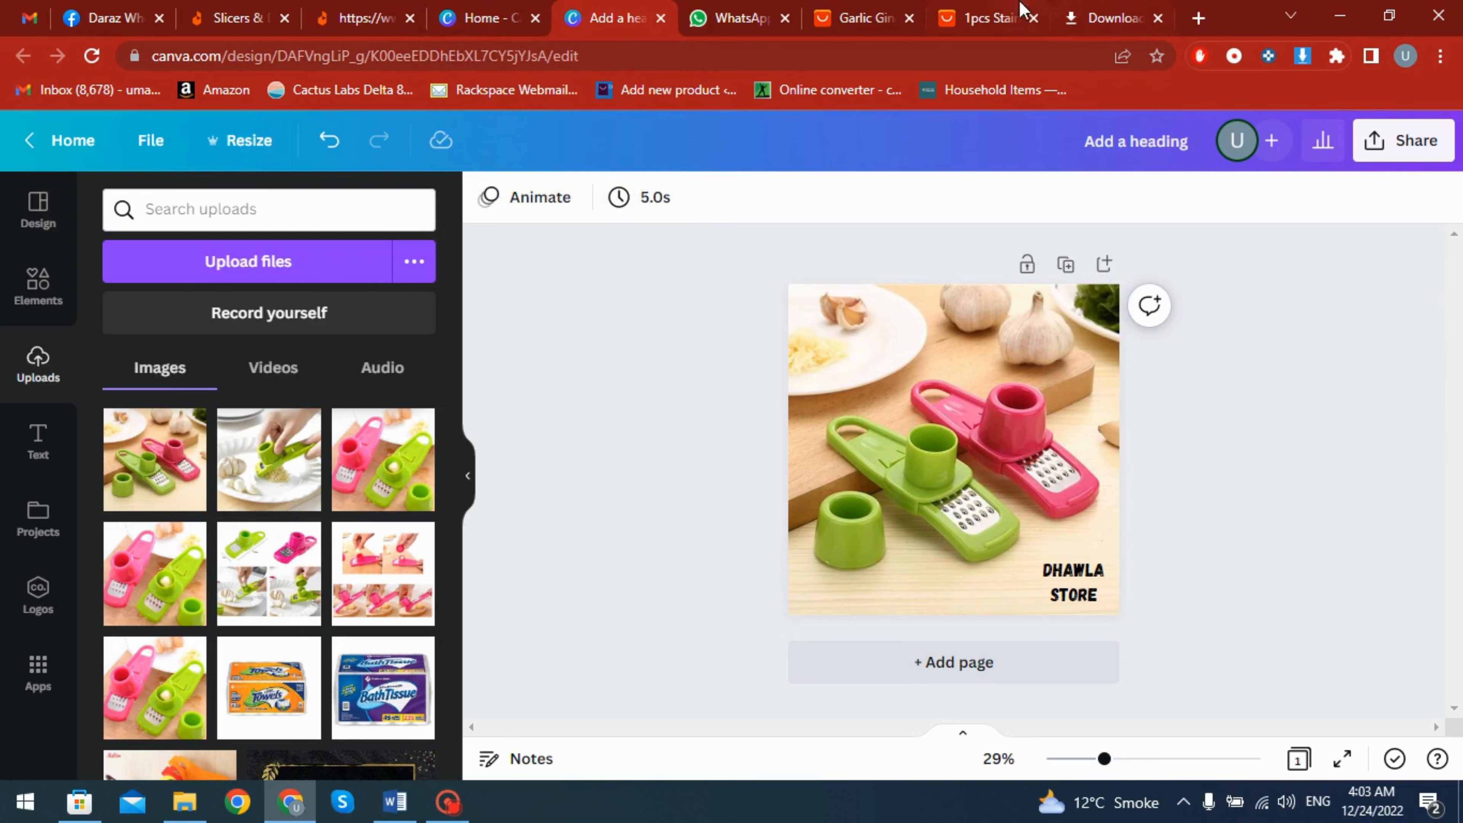
click(1128, 17)
click(980, 18)
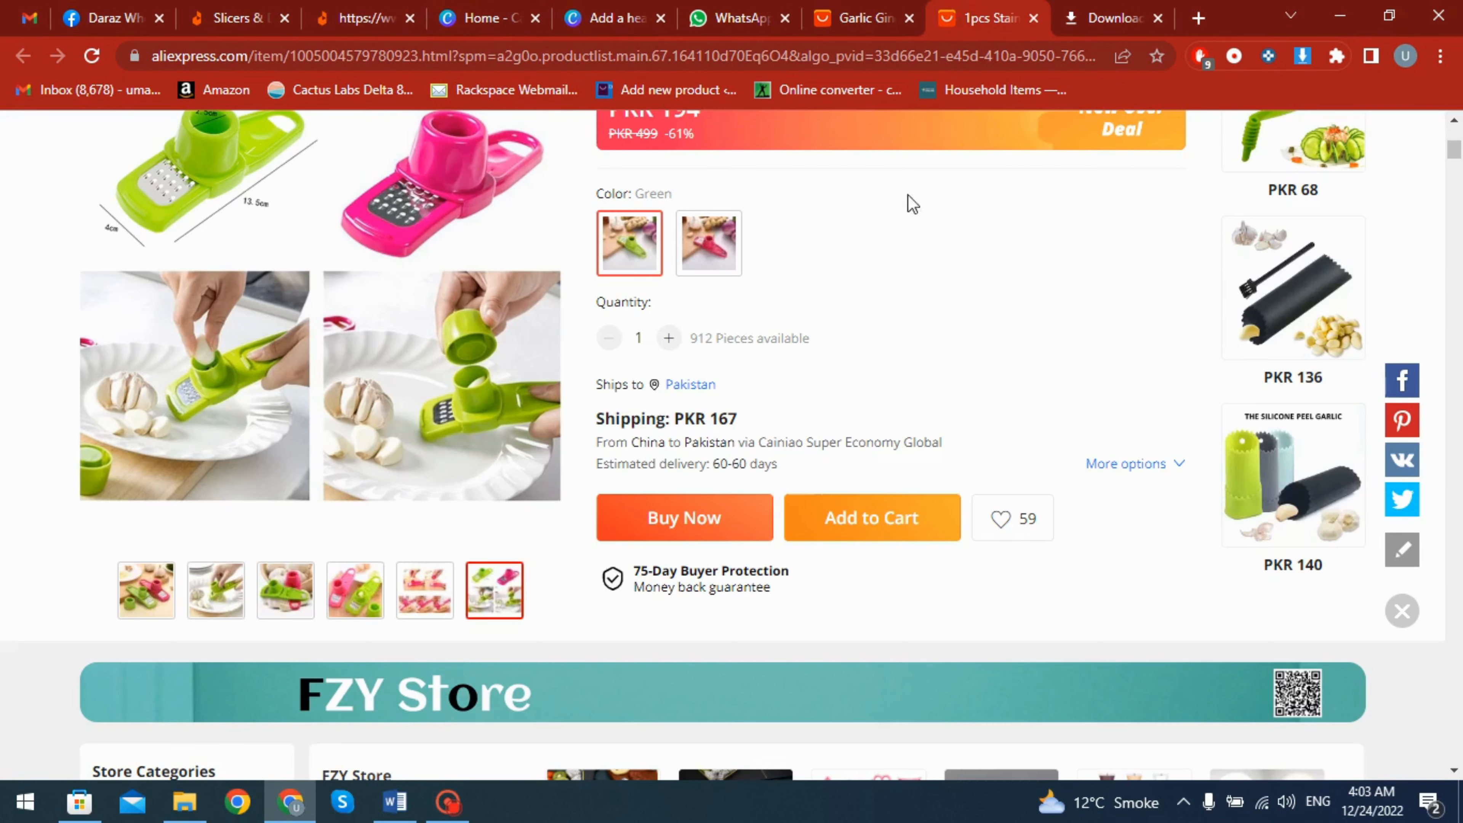
scroll(656, 542, up, 5)
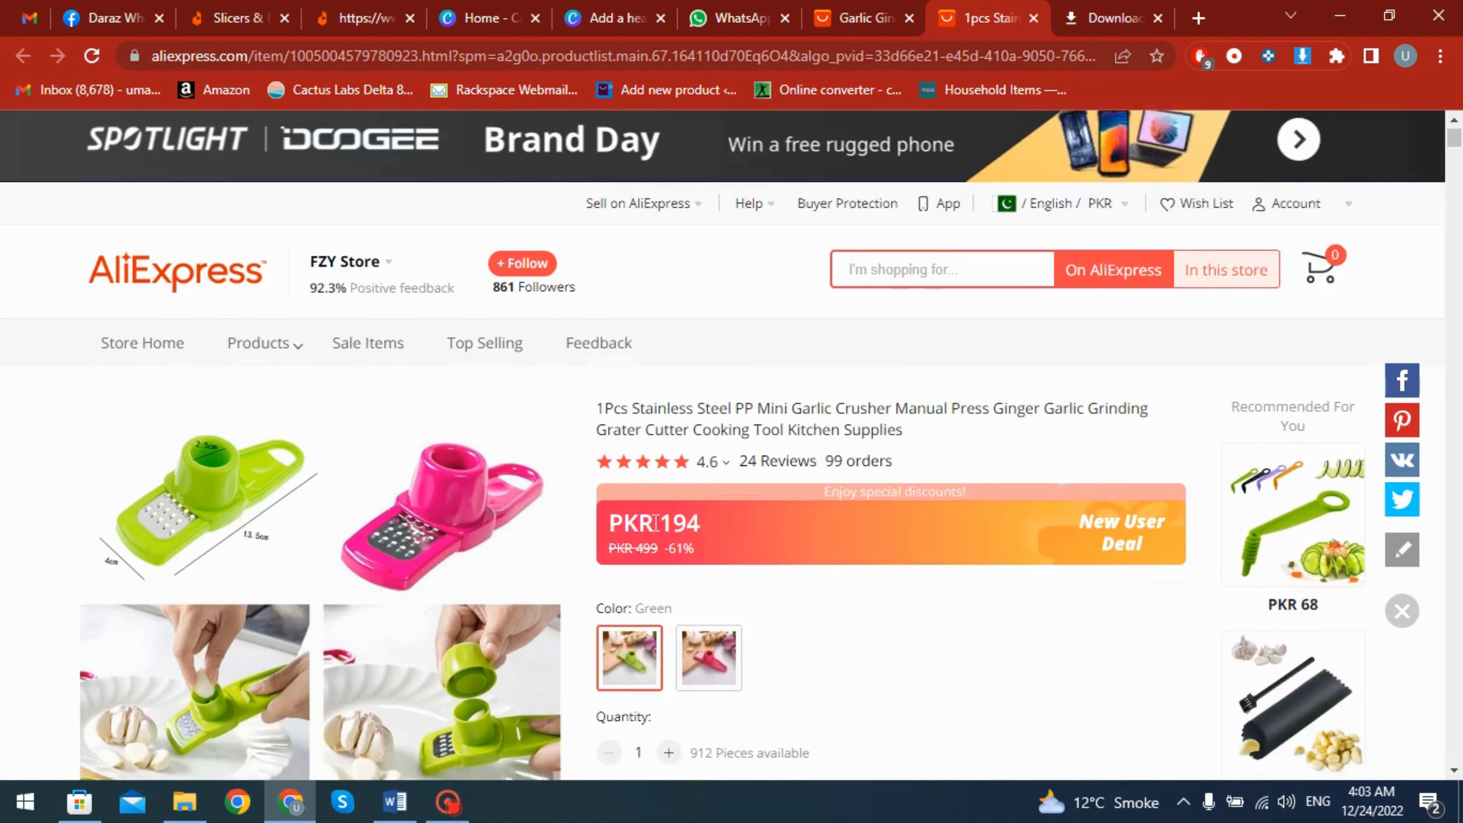
scroll(656, 530, down, 2)
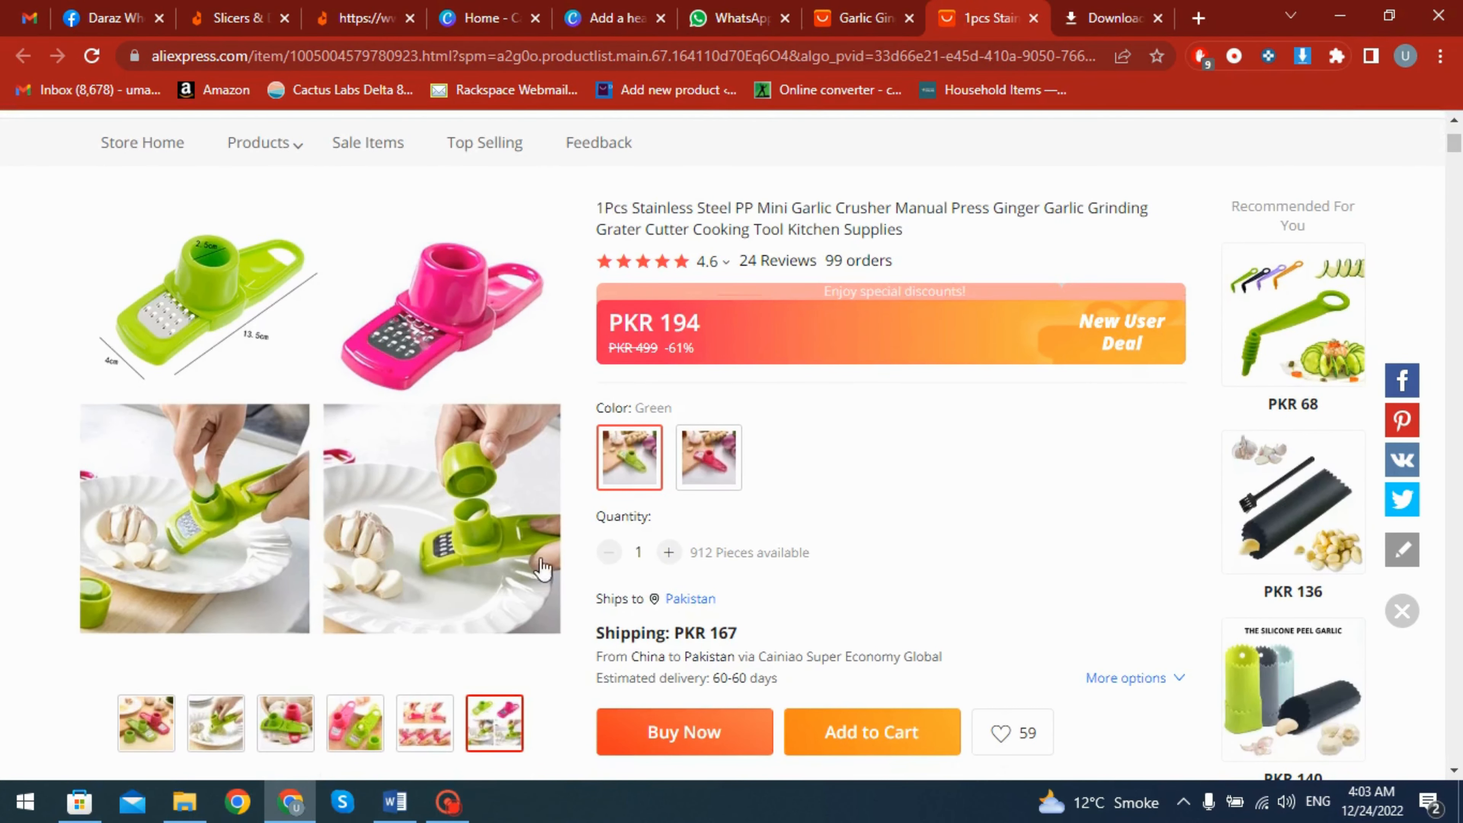
mouse_move(265, 746)
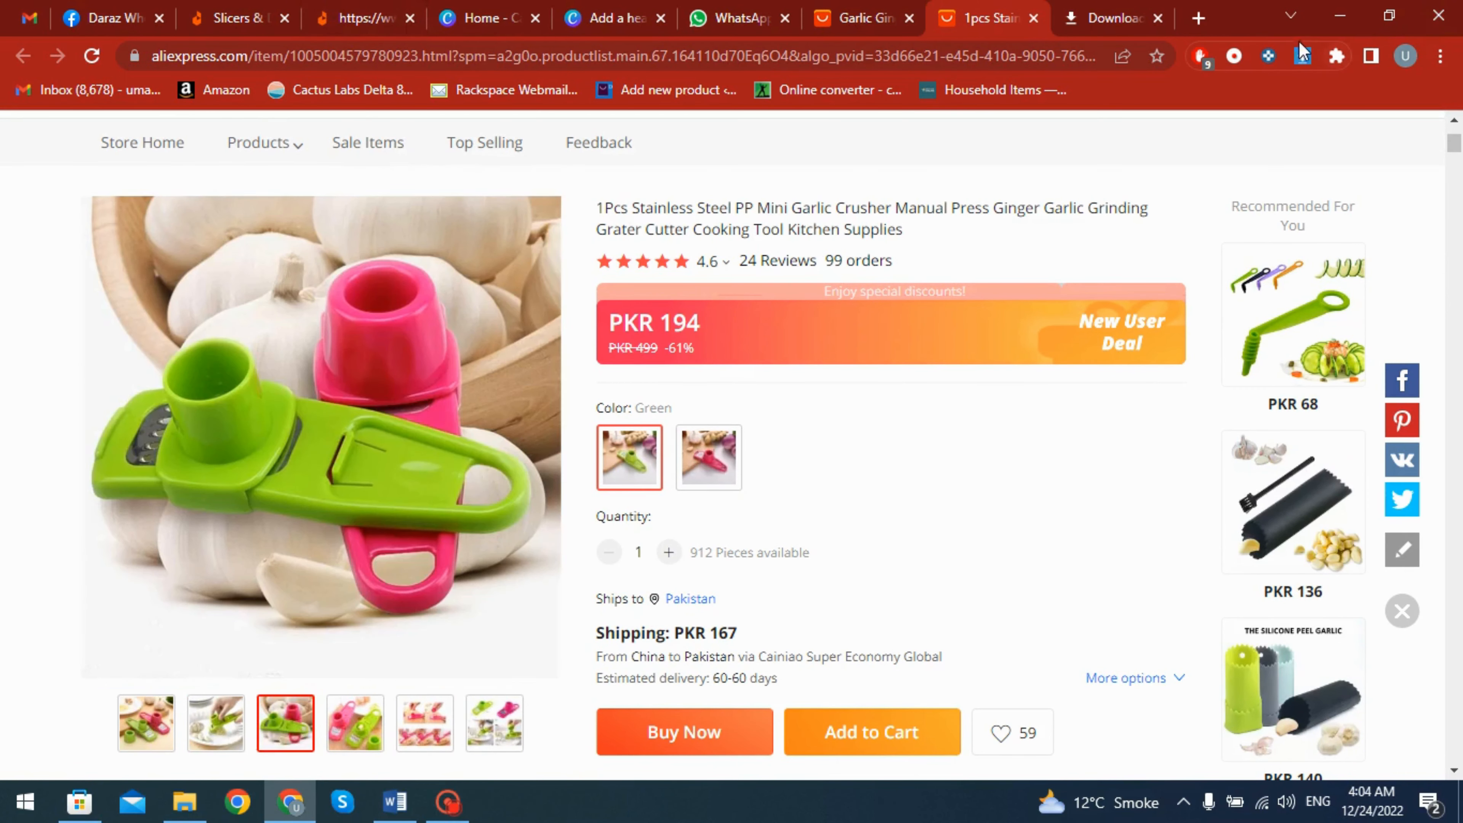
Find the photo of both crushers on garlic bulbs in the image downloader extension and download it.
click(1304, 56)
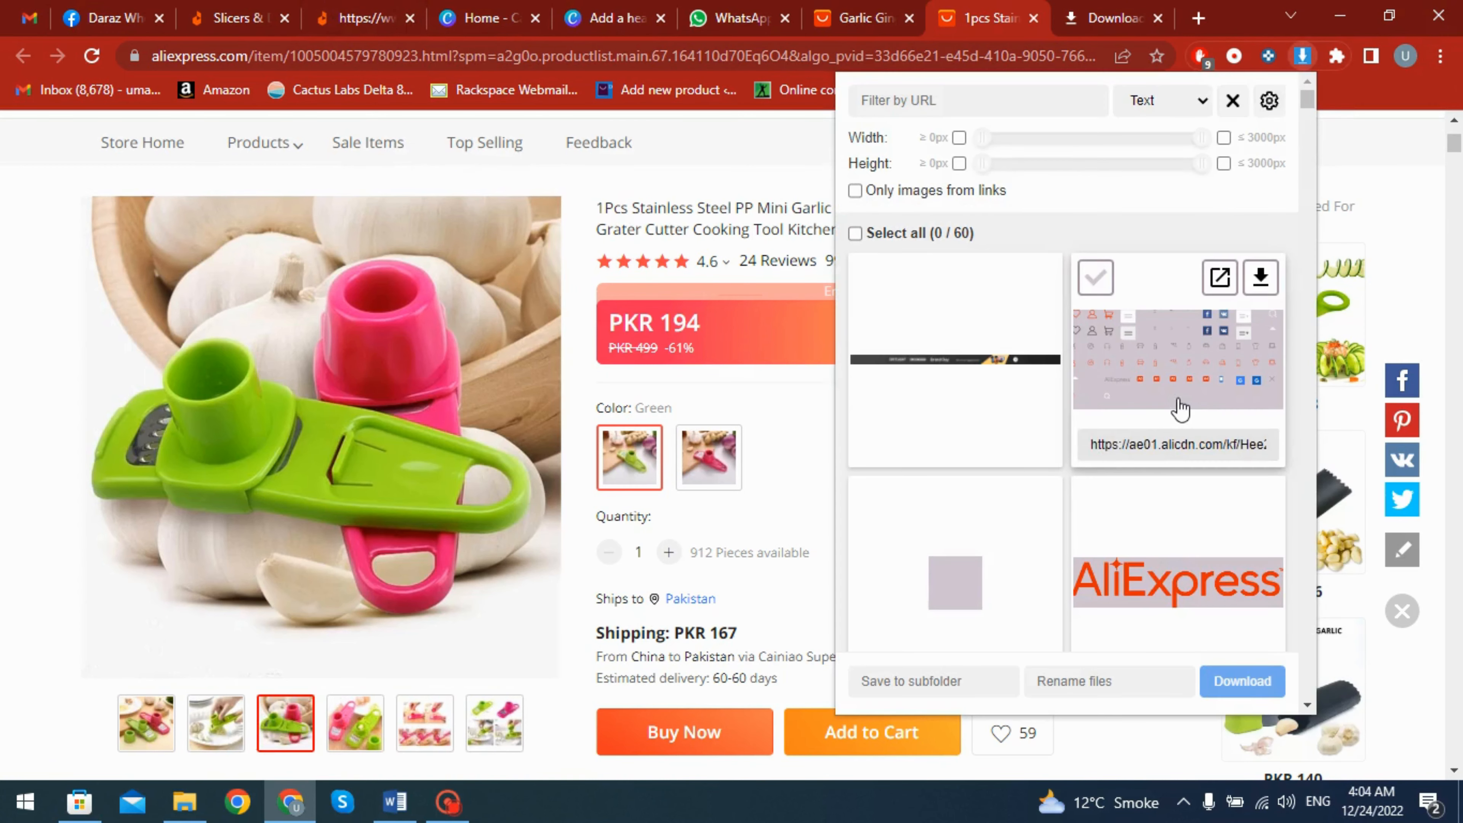
drag(1308, 101, 1287, 596)
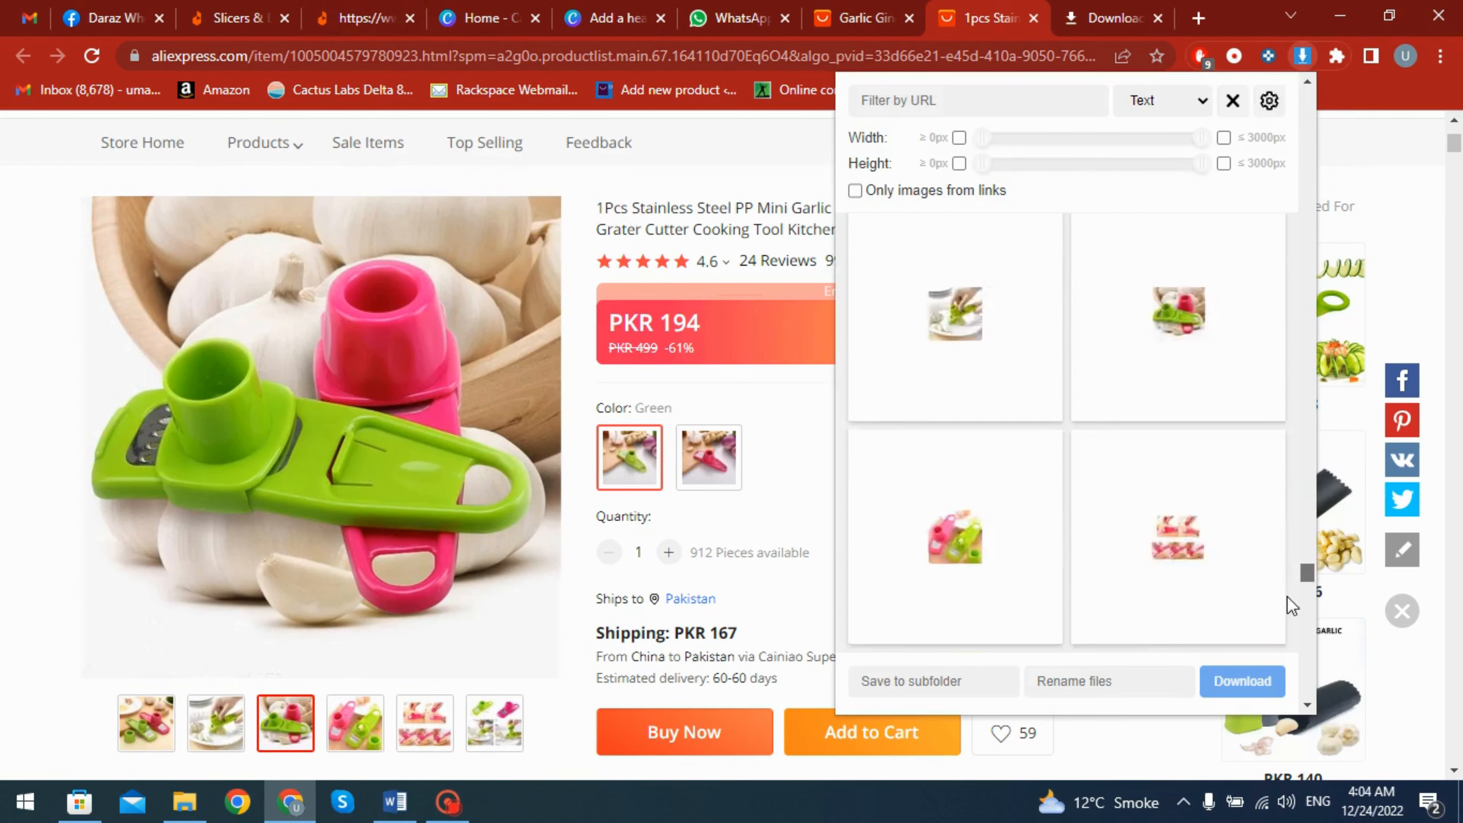
scroll(1287, 582, up, 3)
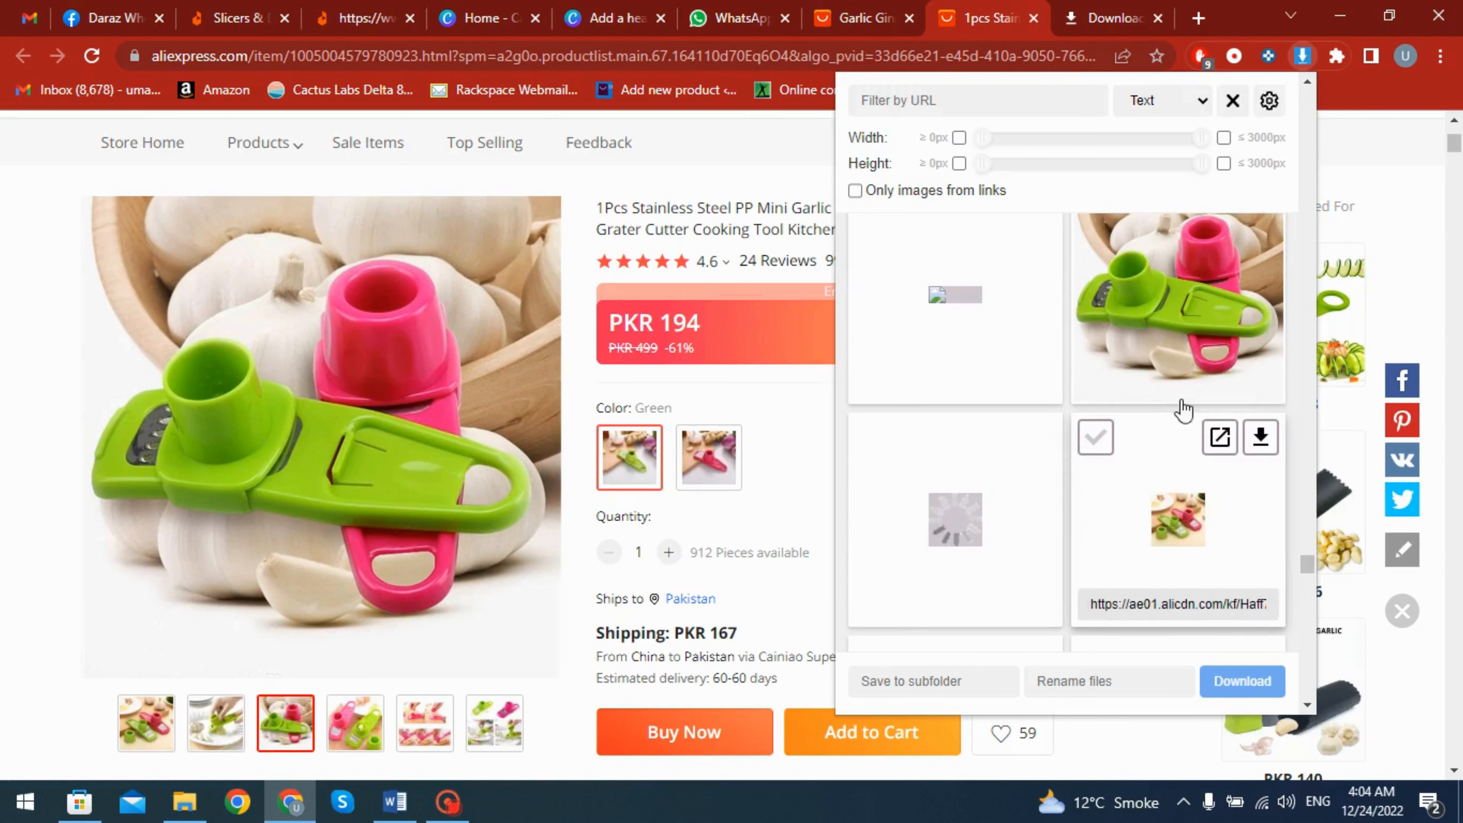
scroll(1182, 343, up, 2)
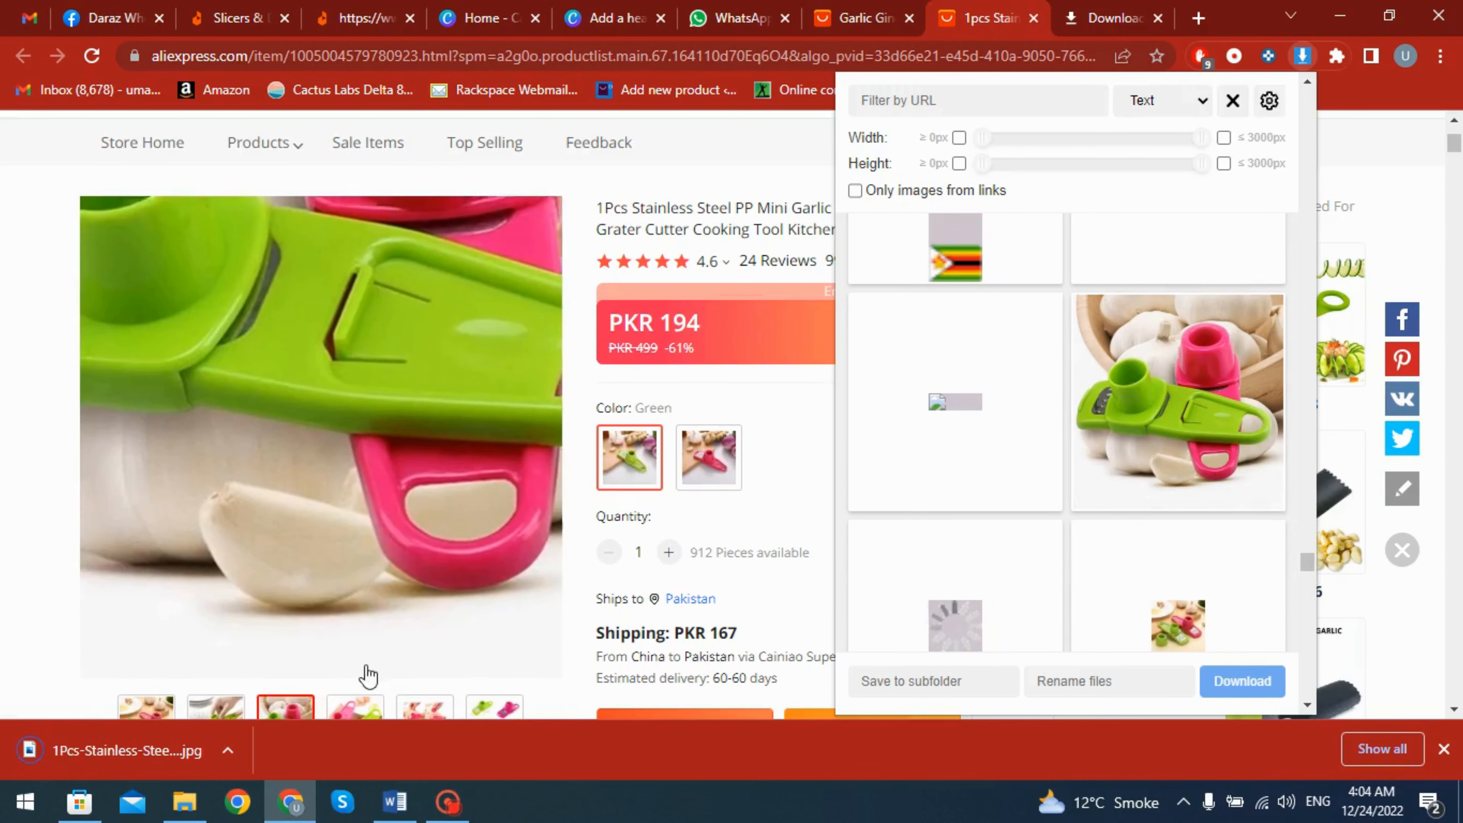
Switch to the Canva design and upload the 1Pcs-Stainless-Steel garlic crusher image from the Downloads folder.
click(599, 18)
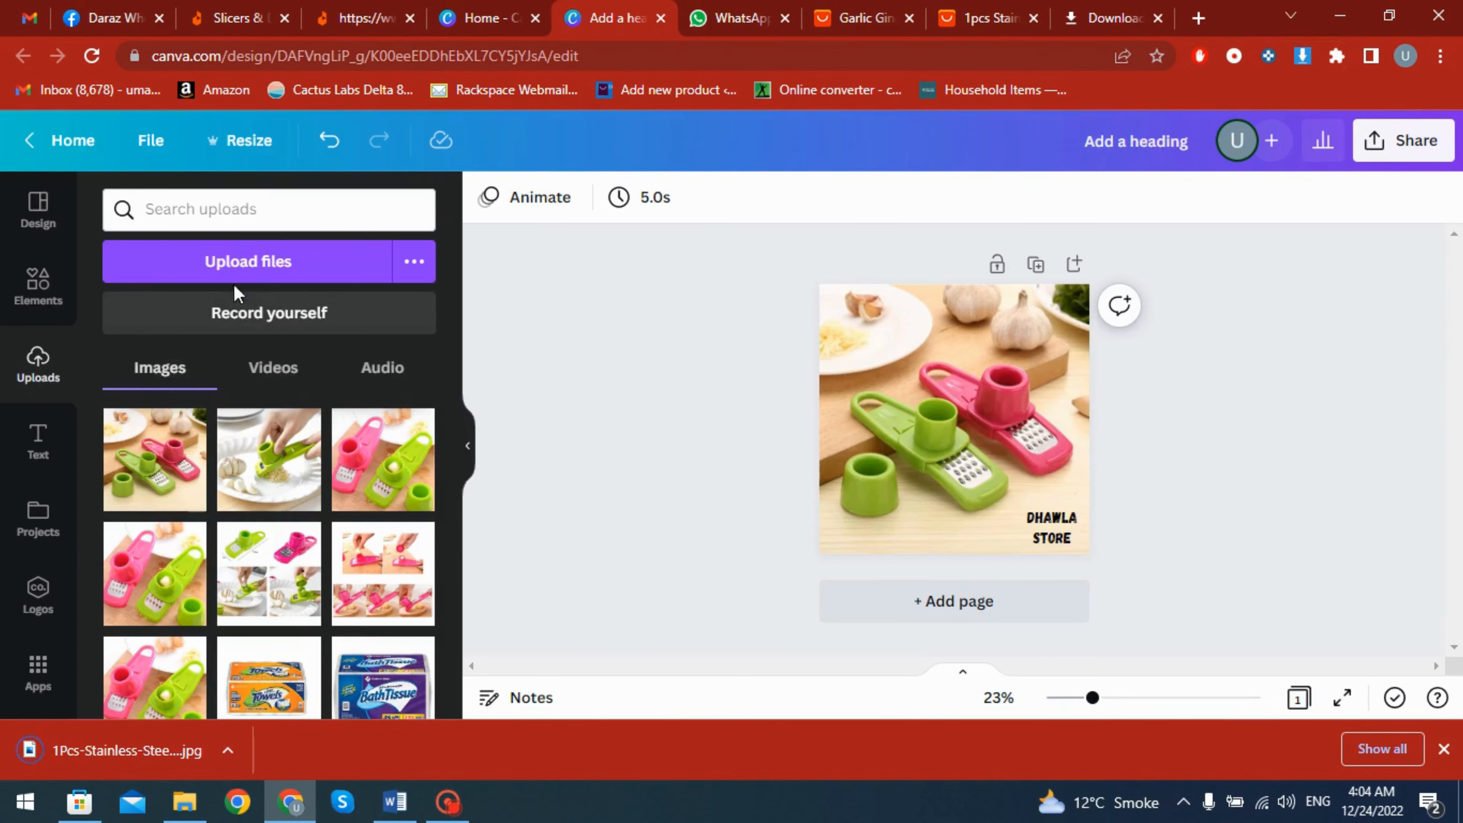
click(181, 257)
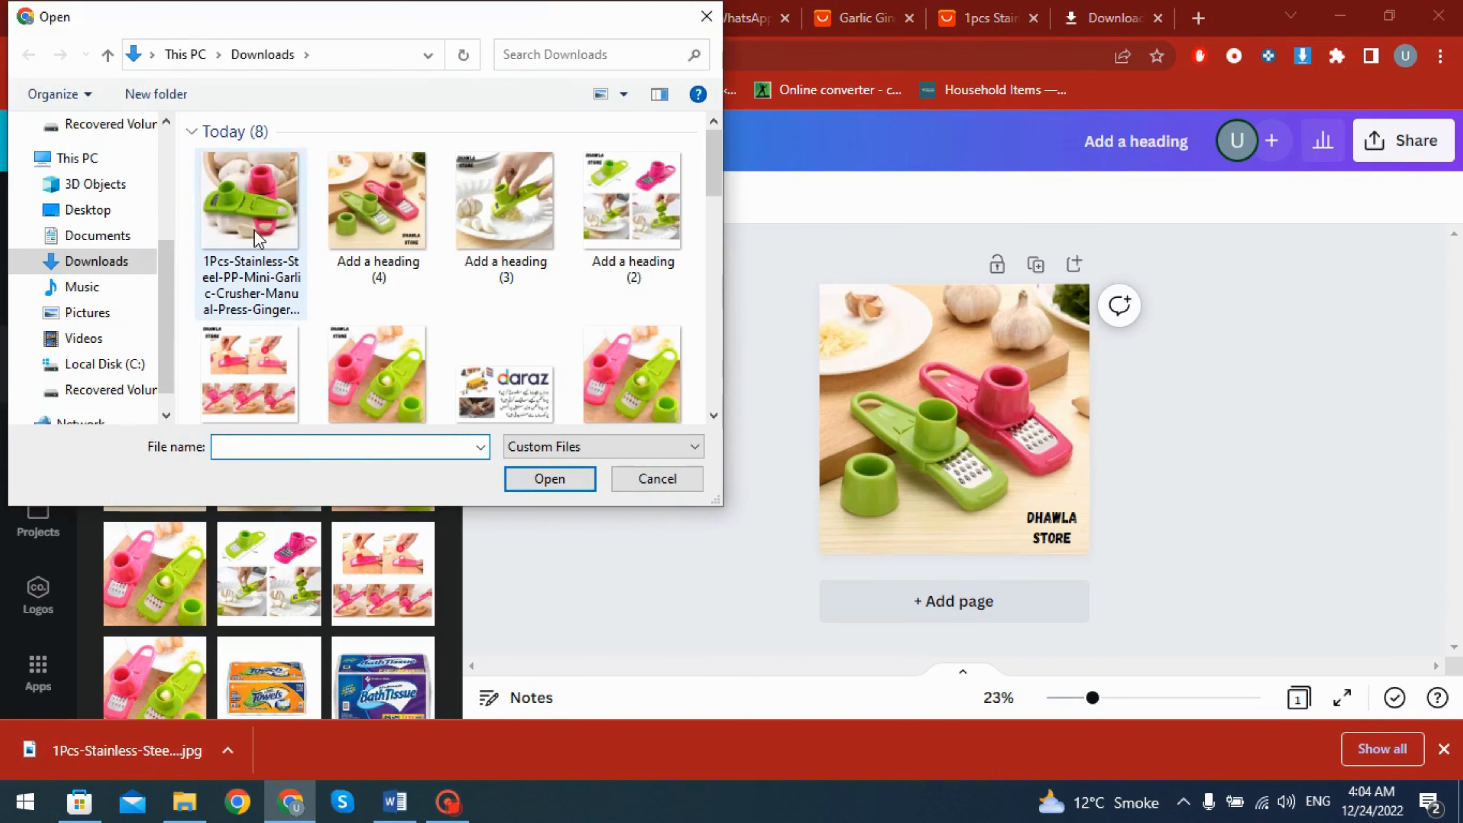
click(251, 202)
click(566, 487)
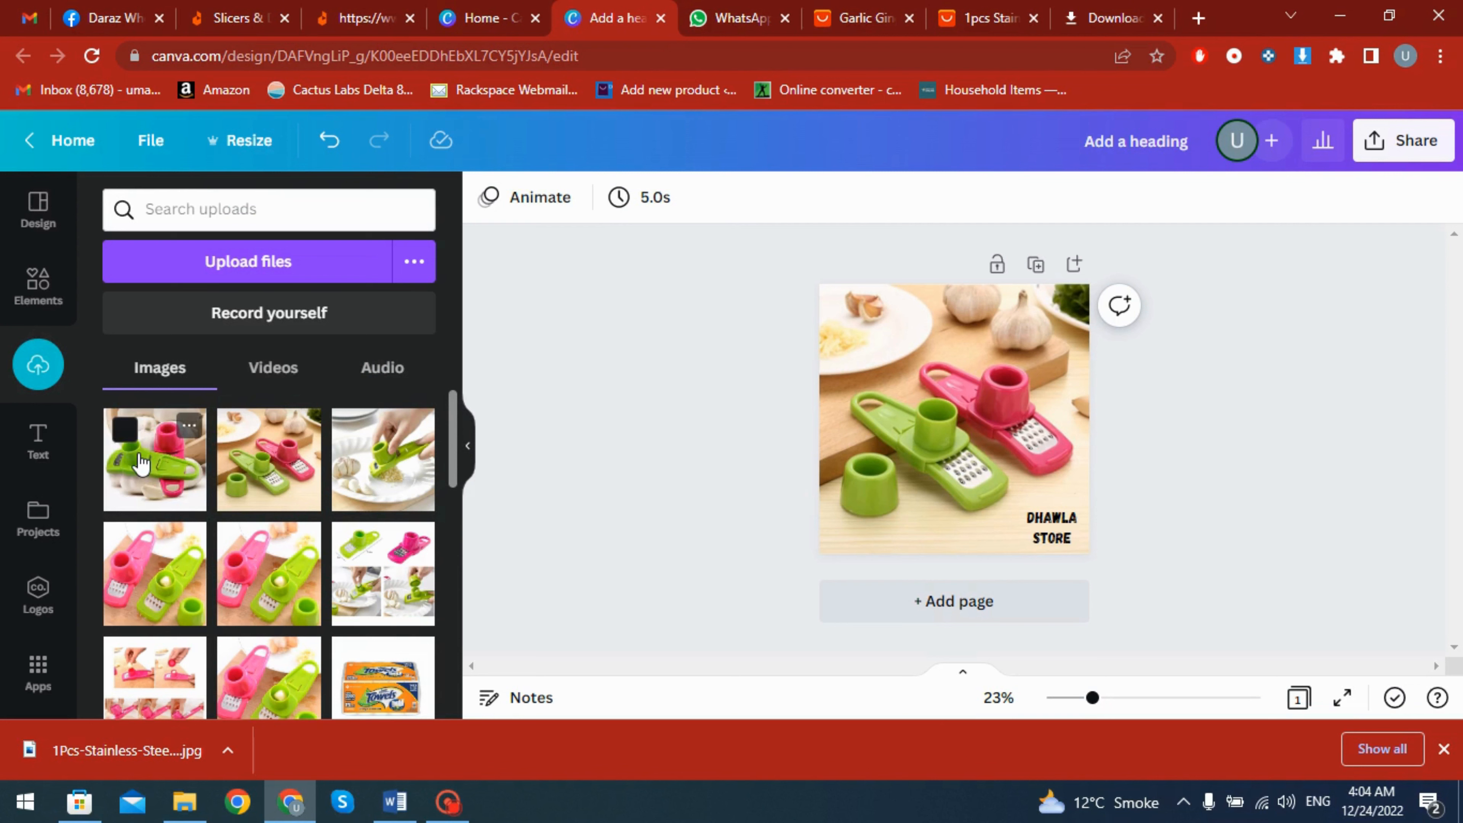
Set the uploaded photo of both crushers on garlic bulbs as the page background and move the "Dhawla Store" text to the design's upper-left corner.
drag(138, 461, 924, 455)
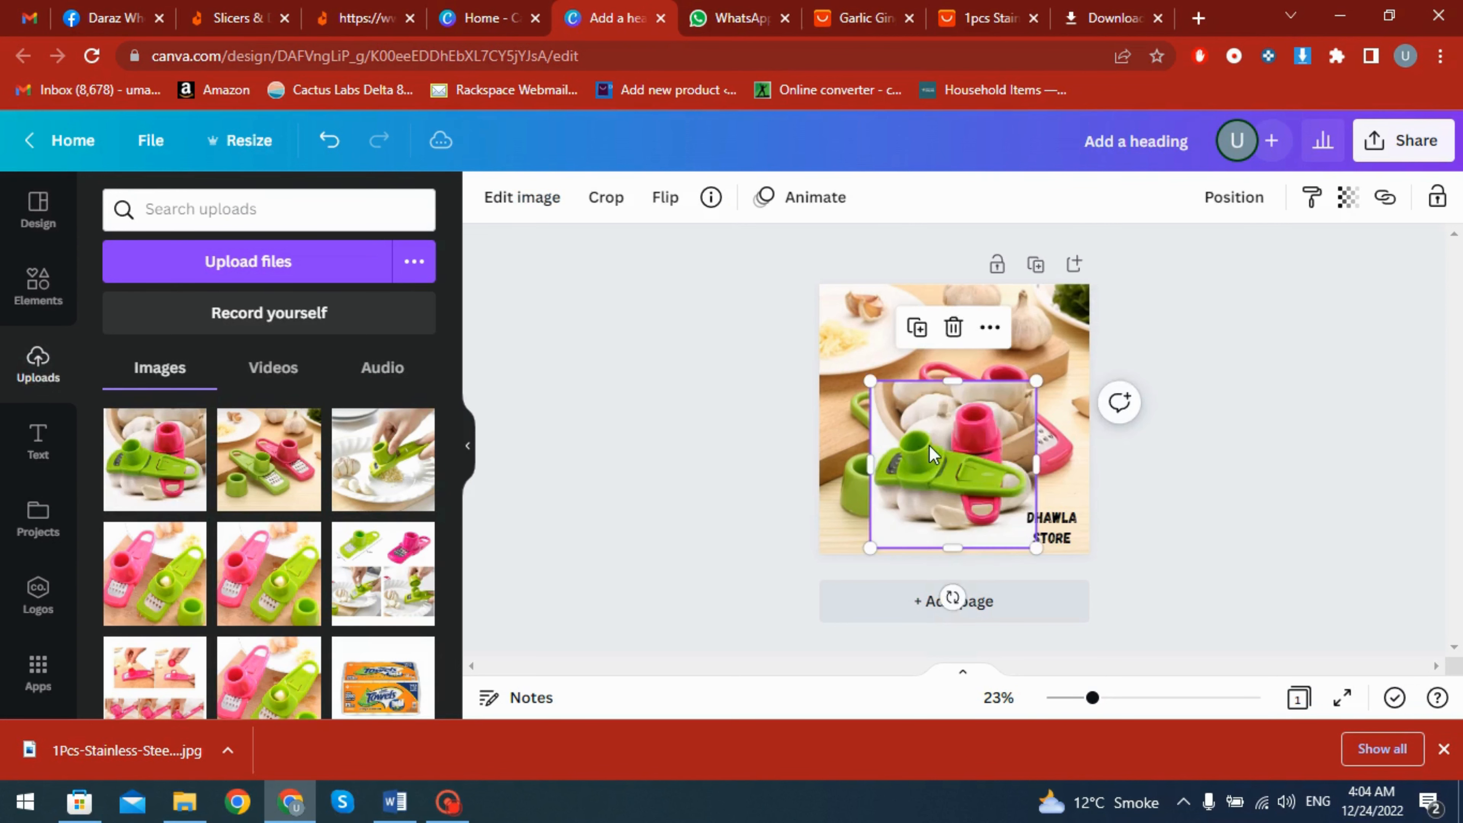
right_click(931, 458)
click(1011, 674)
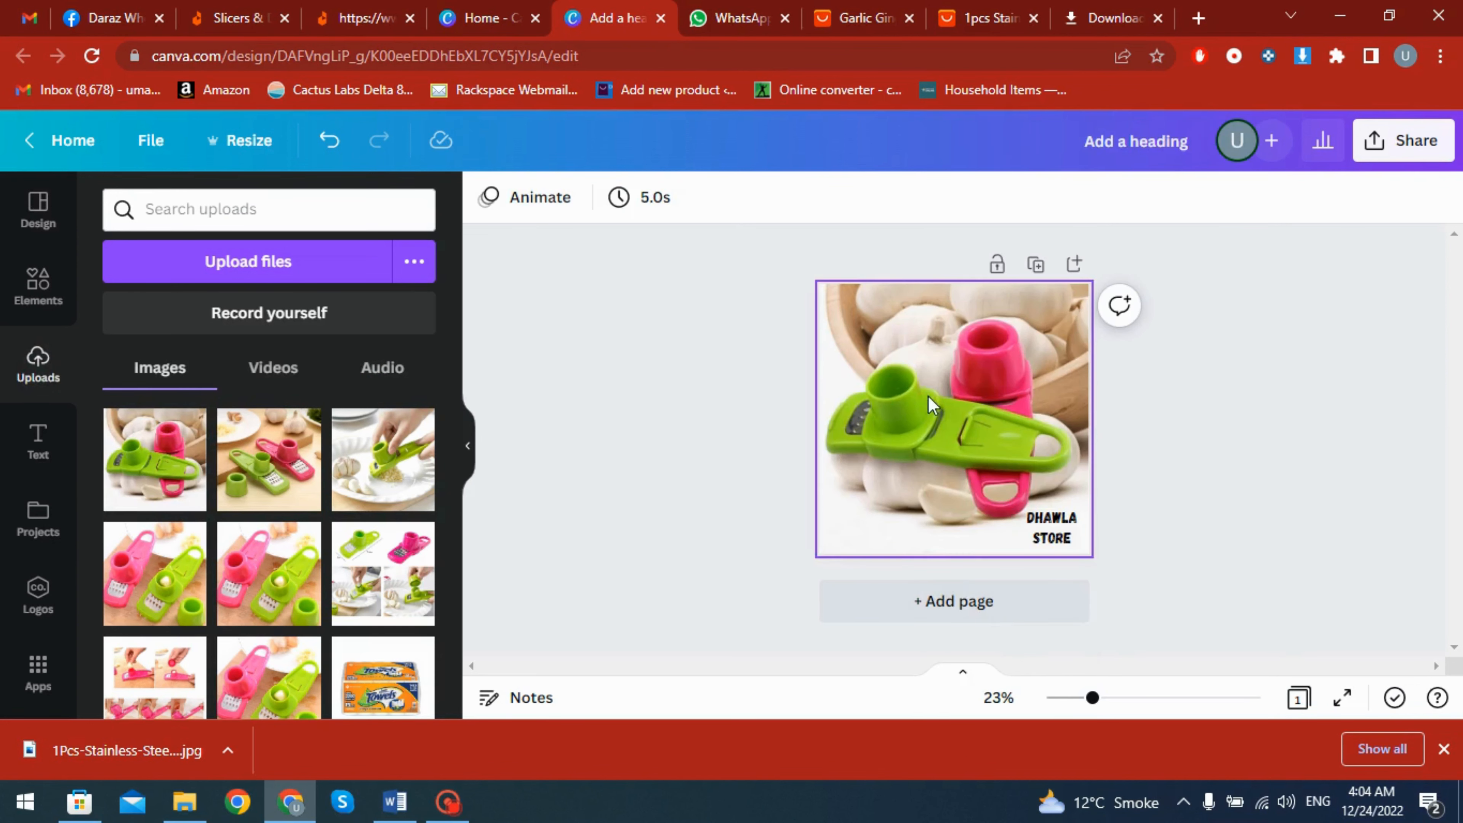
drag(1040, 522, 856, 302)
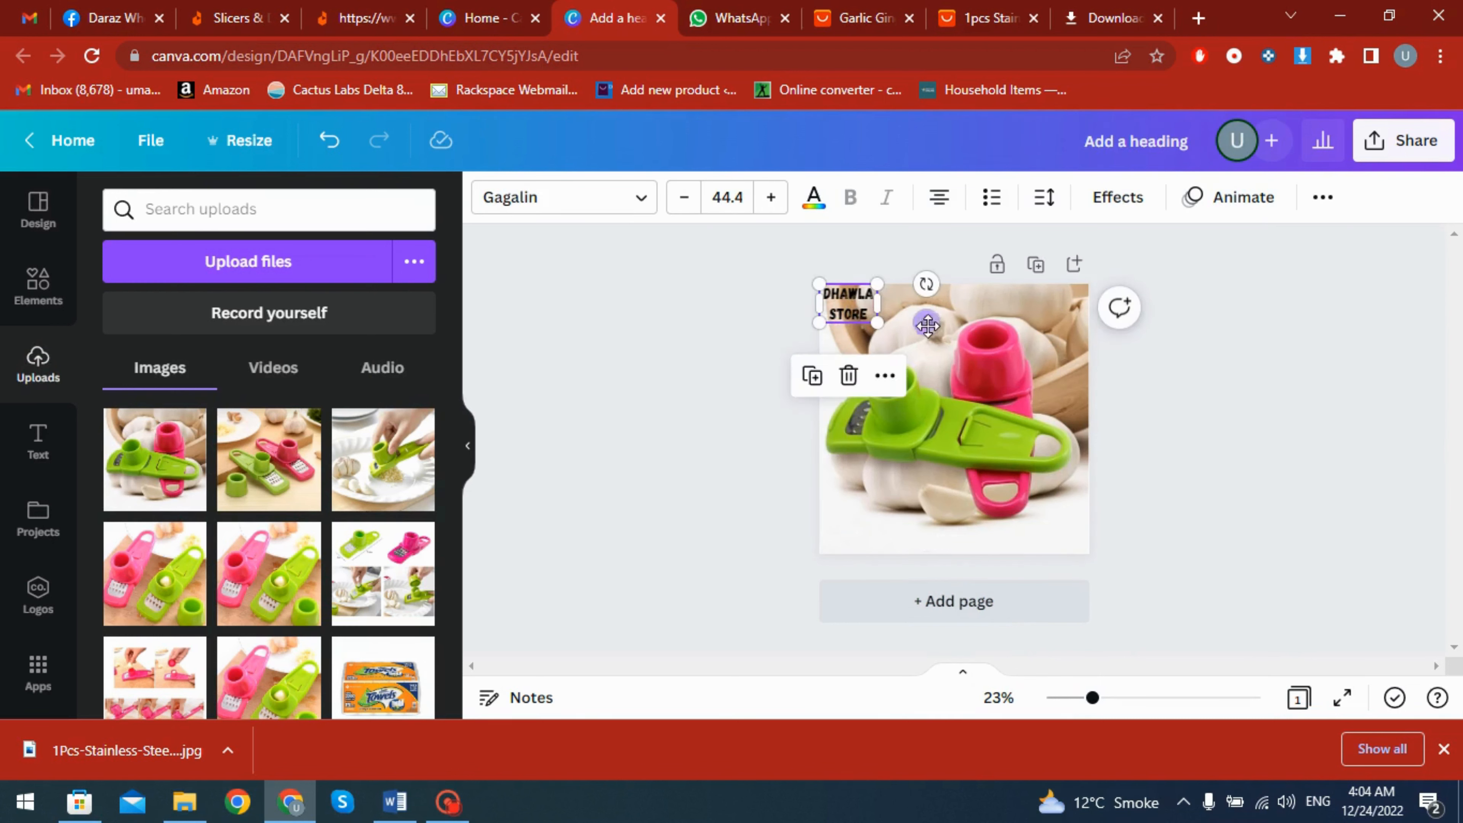
click(1019, 464)
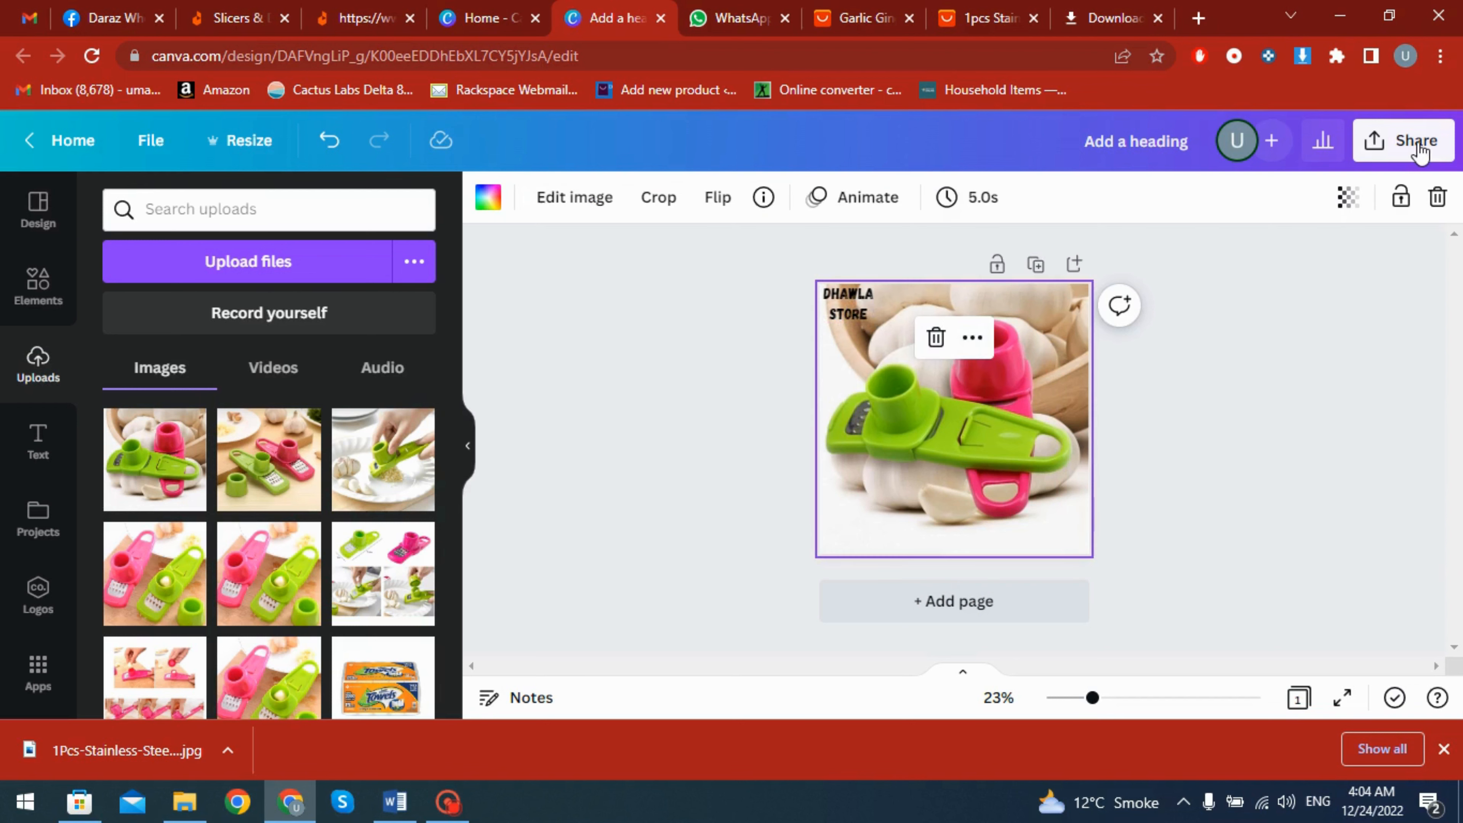
Download the design as a JPG.
click(1394, 144)
scroll(1254, 499, down, 3)
click(1254, 500)
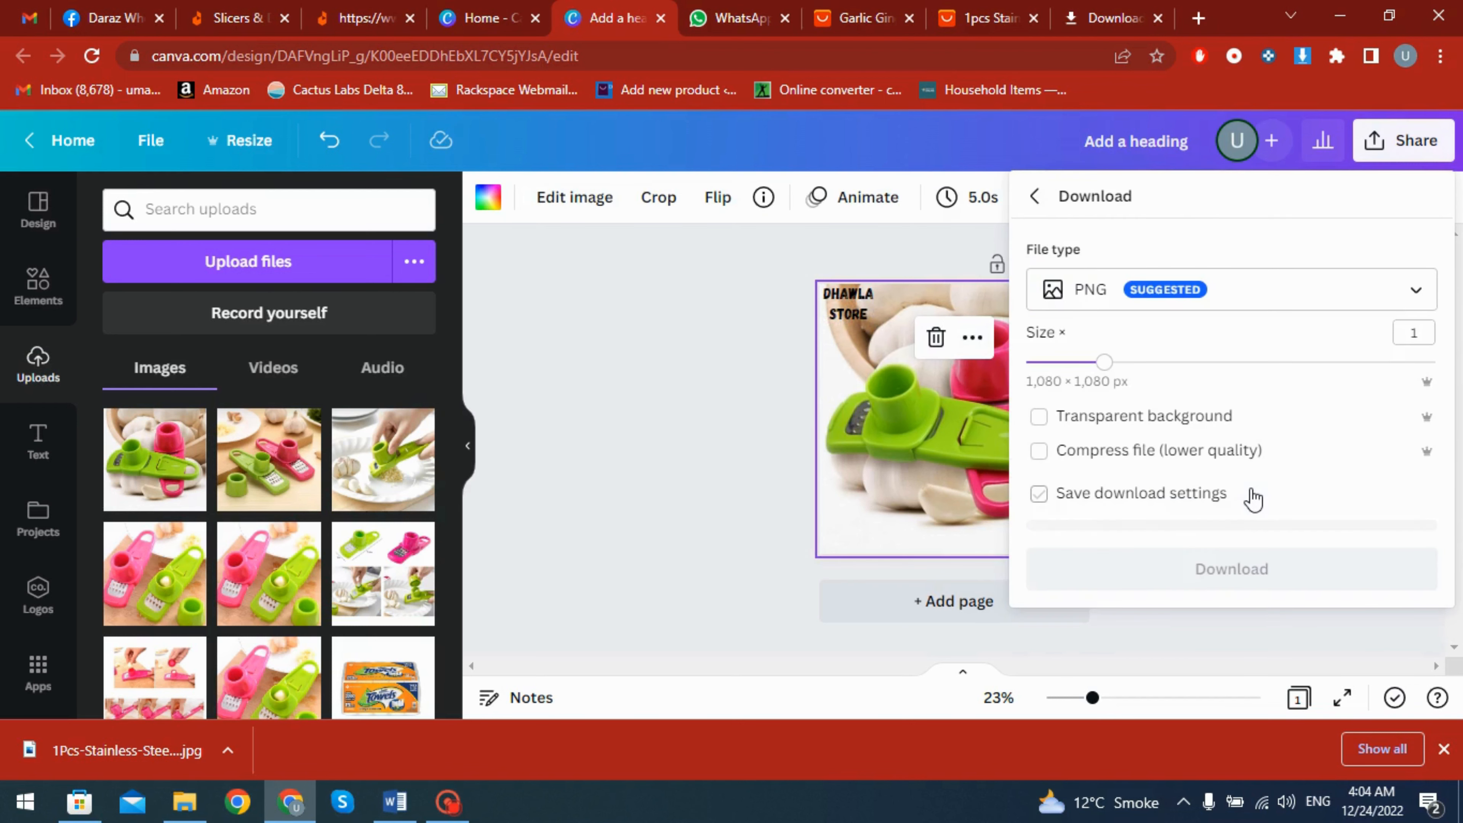
click(1216, 288)
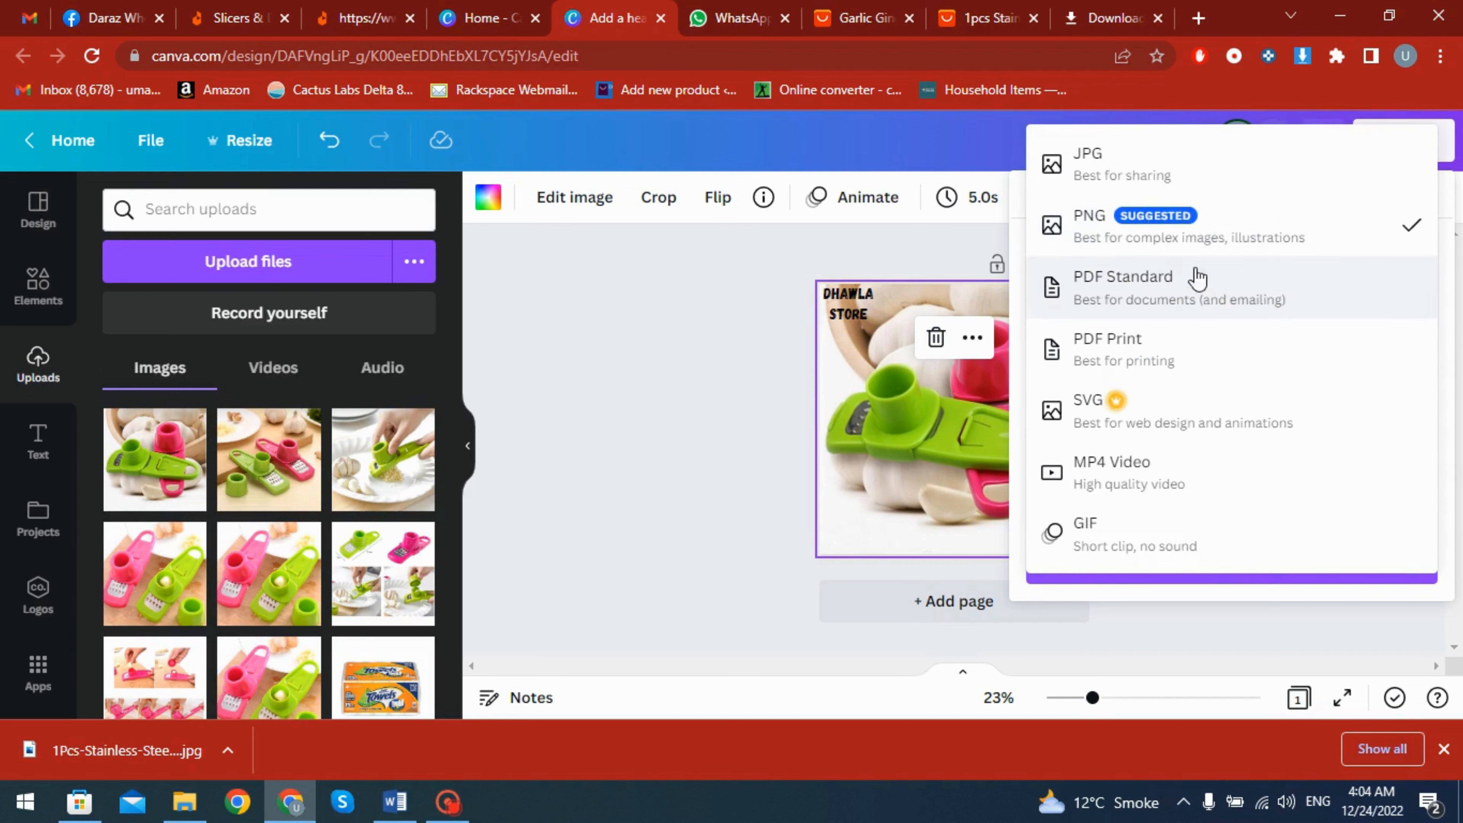
click(1135, 168)
click(1259, 577)
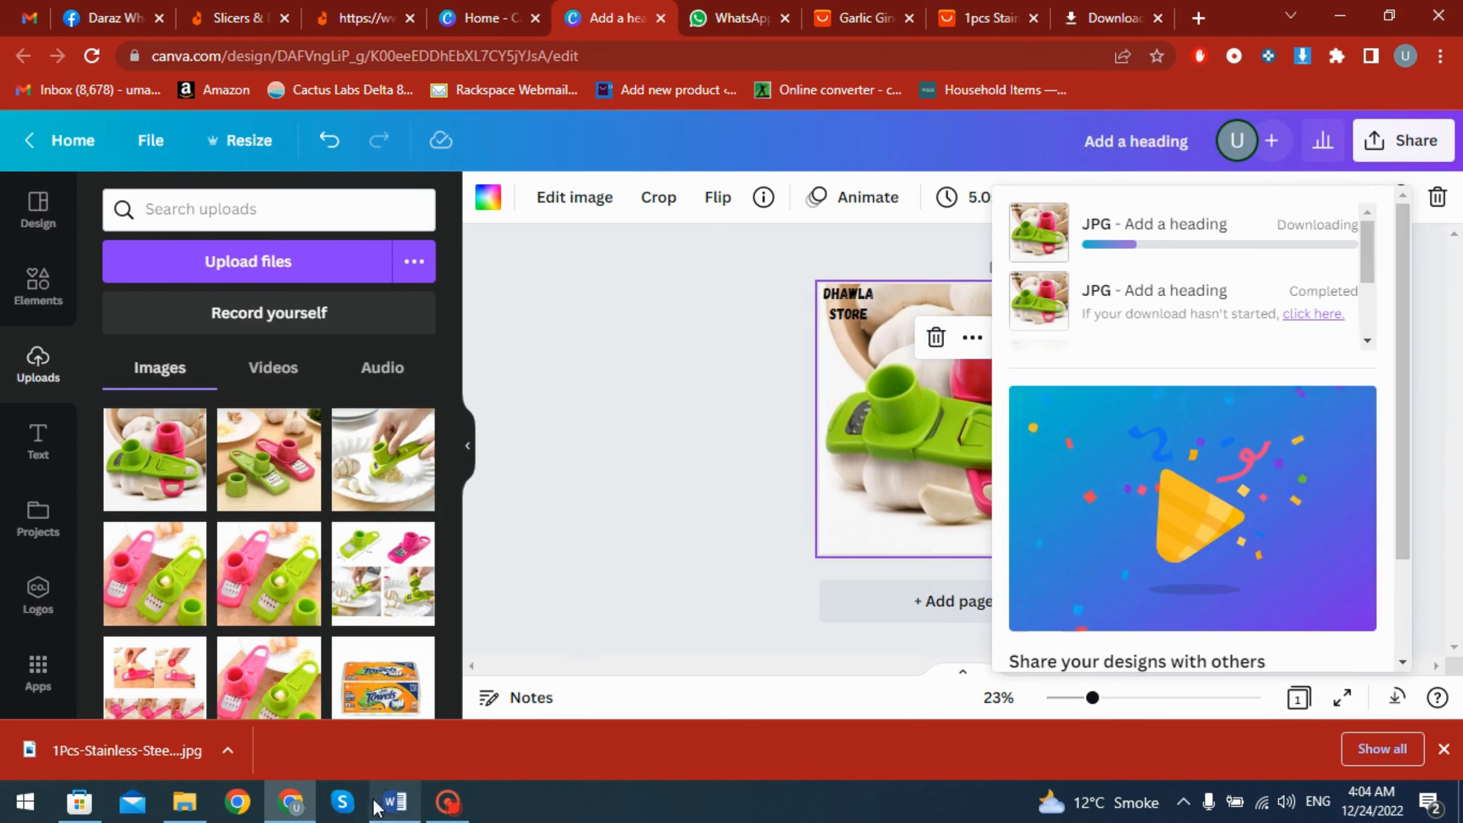
Switch to the Downloads folder in File Explorer, refresh it and select the original 1Pcs-Stainless-Steel garlic crusher image.
click(184, 802)
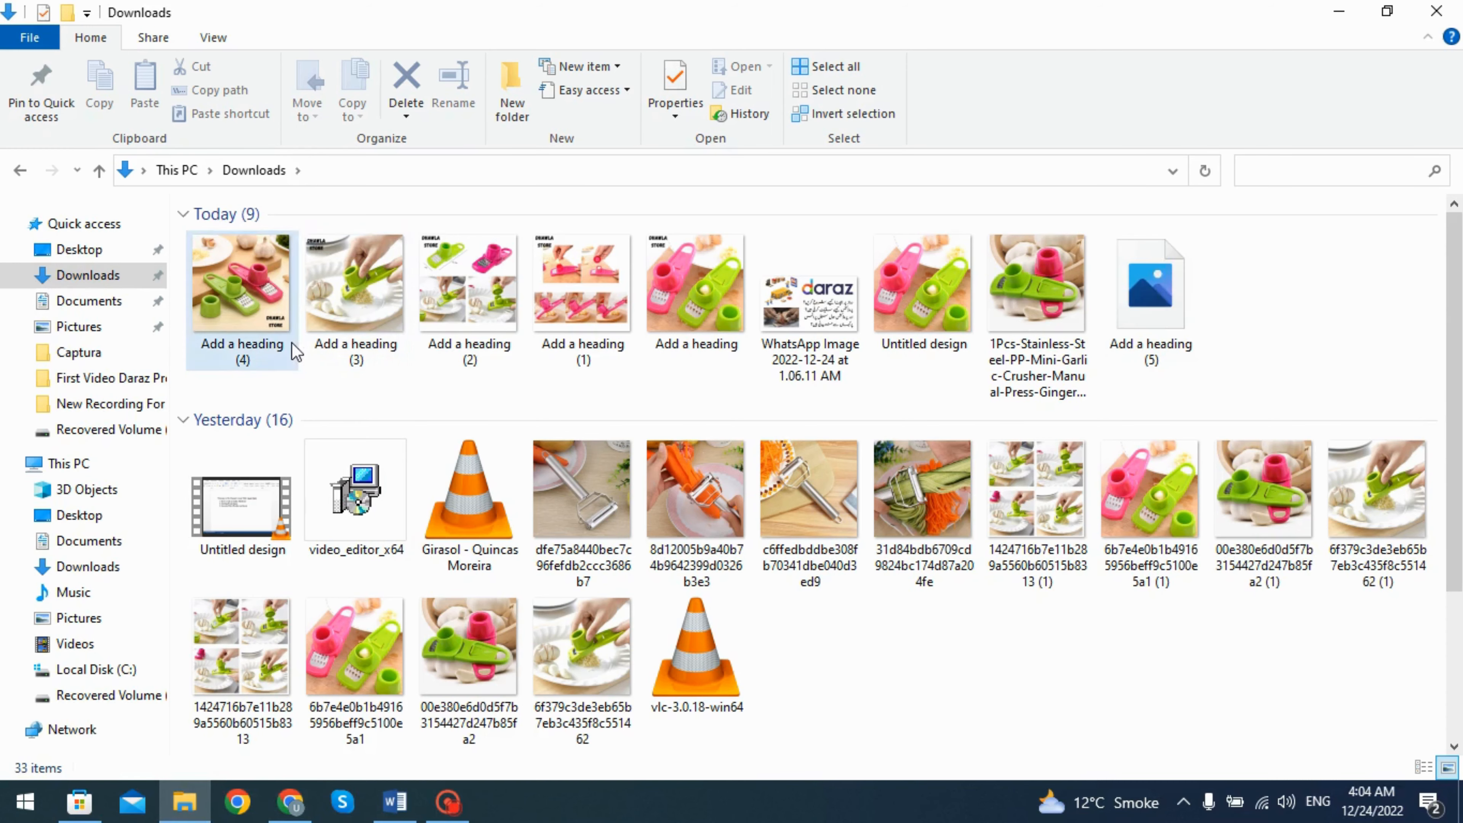
right_click(1320, 259)
click(1271, 346)
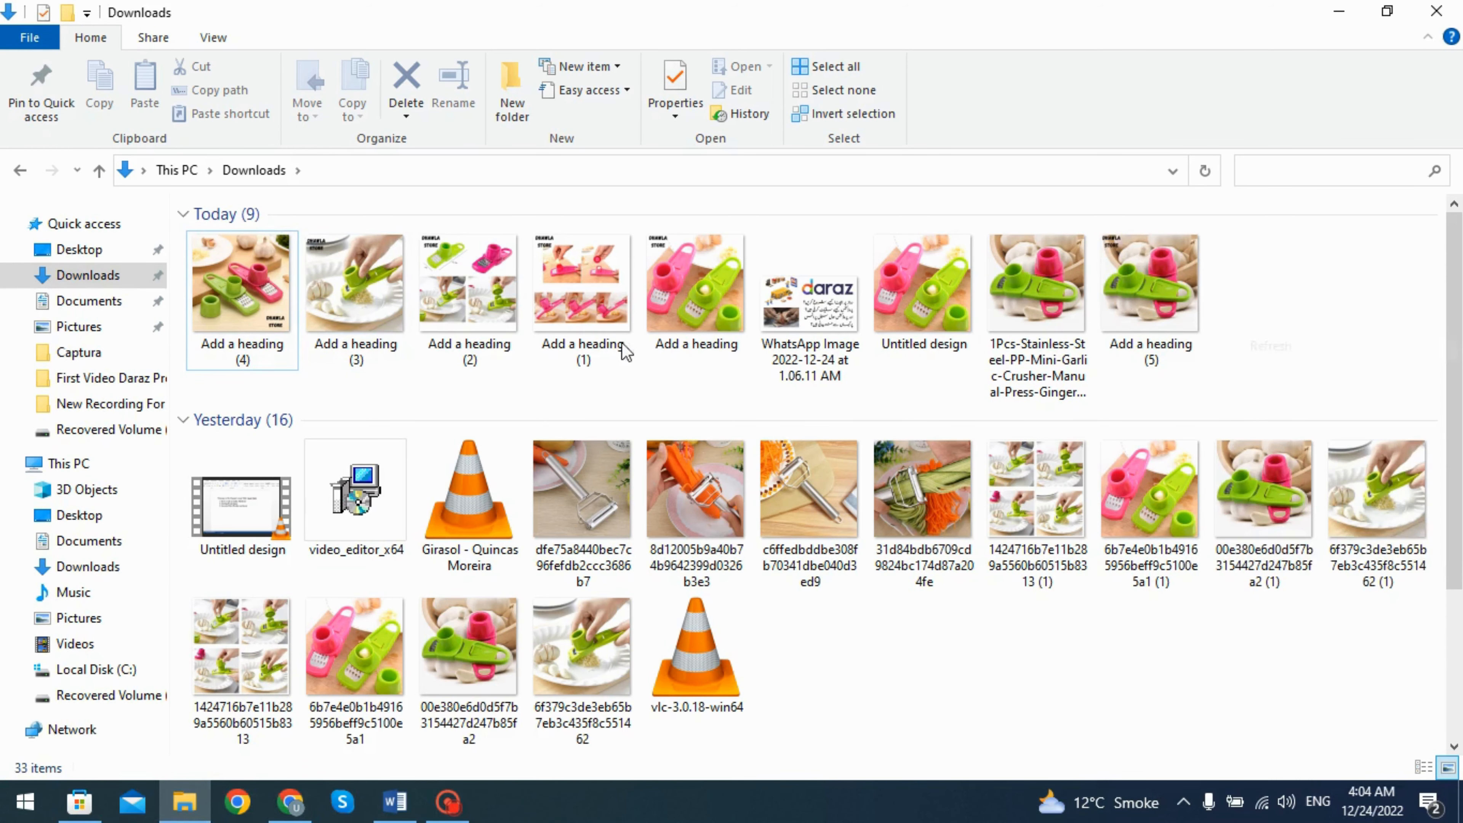
click(369, 375)
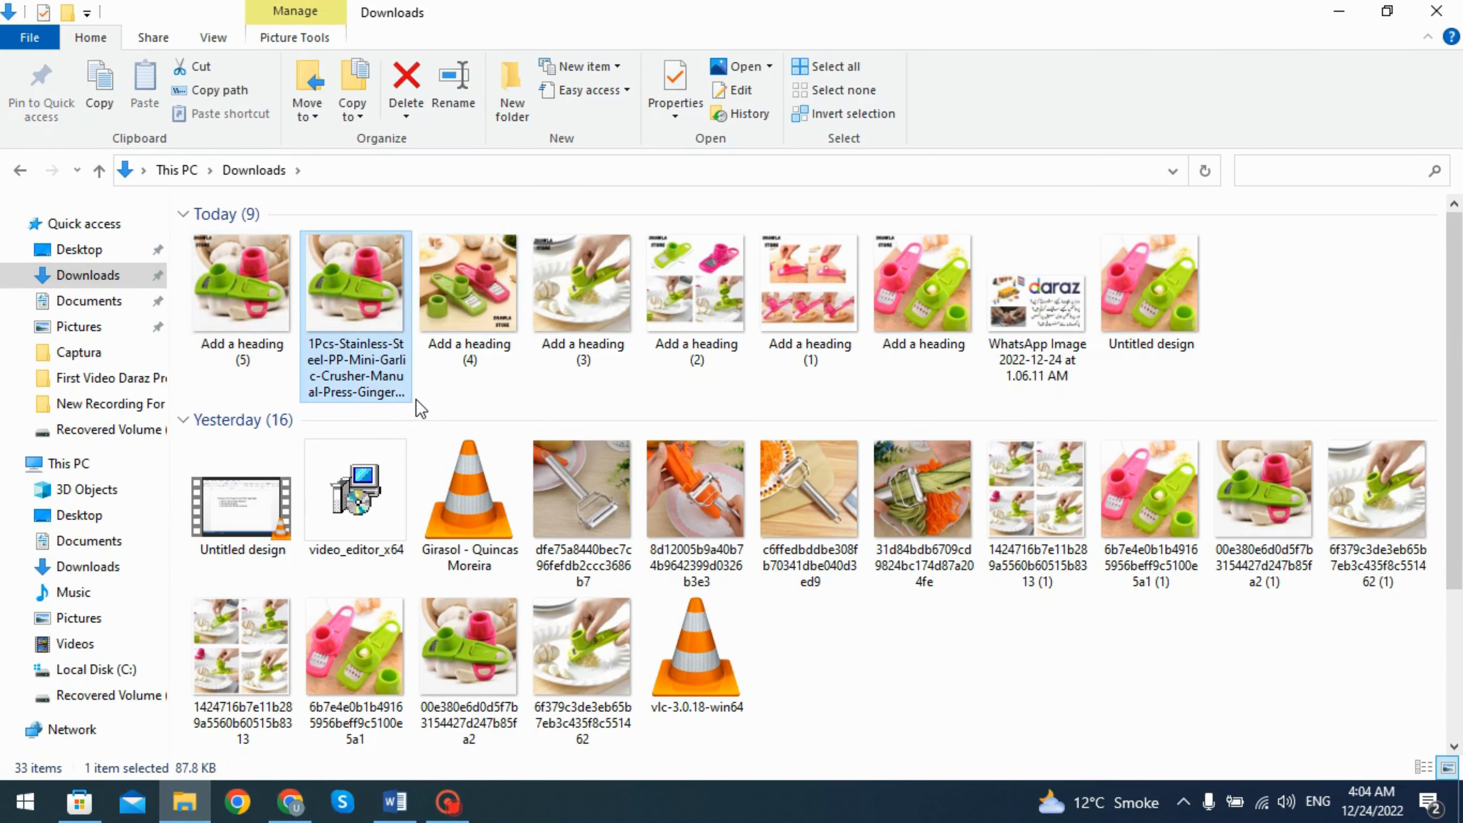
Copy the product description from the AliExpress page in Chrome and paste it into a new blank Word 2013 document.
click(289, 801)
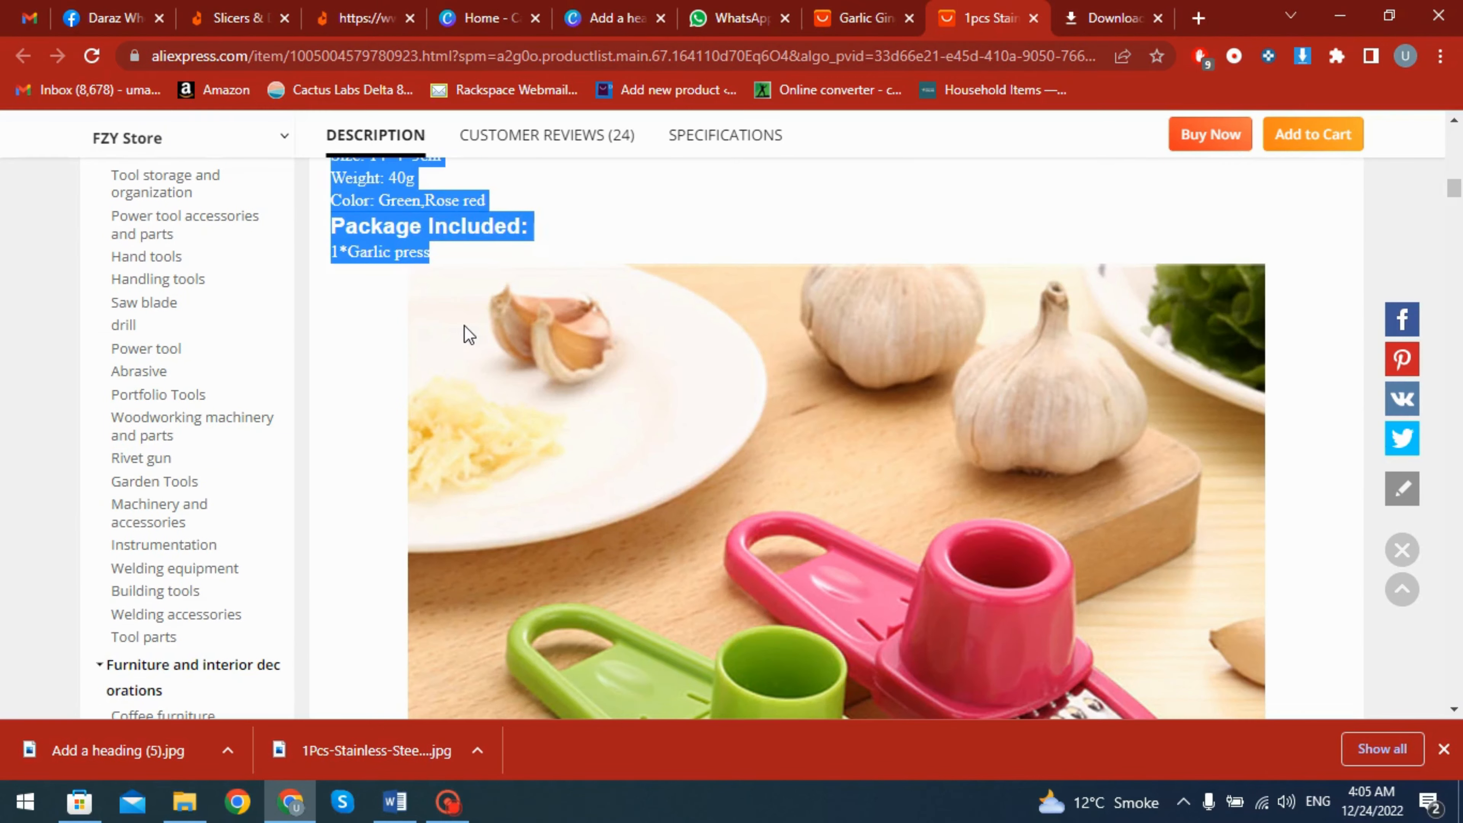
click(24, 804)
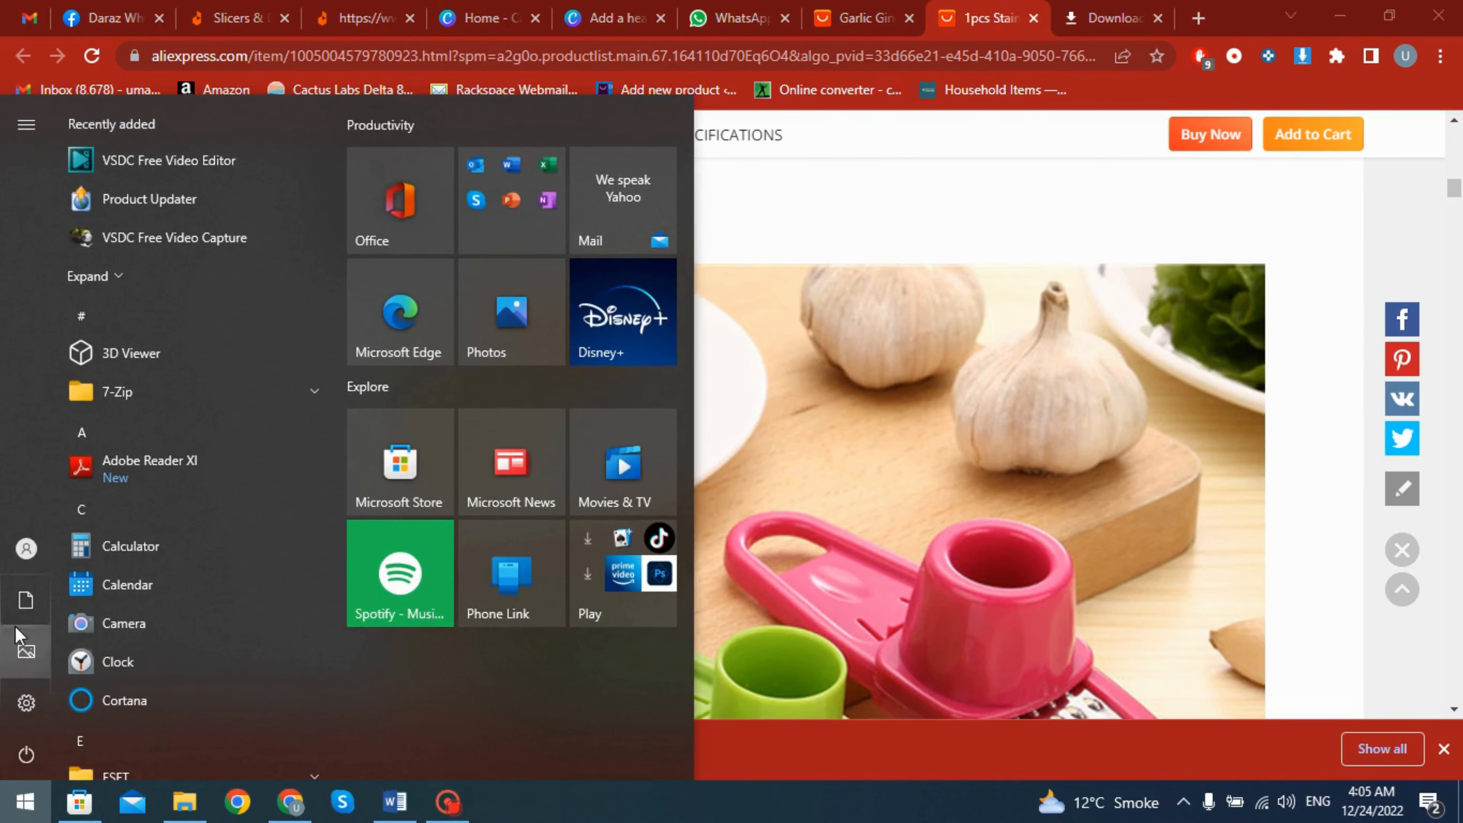
mouse_move(39, 663)
text(wo)
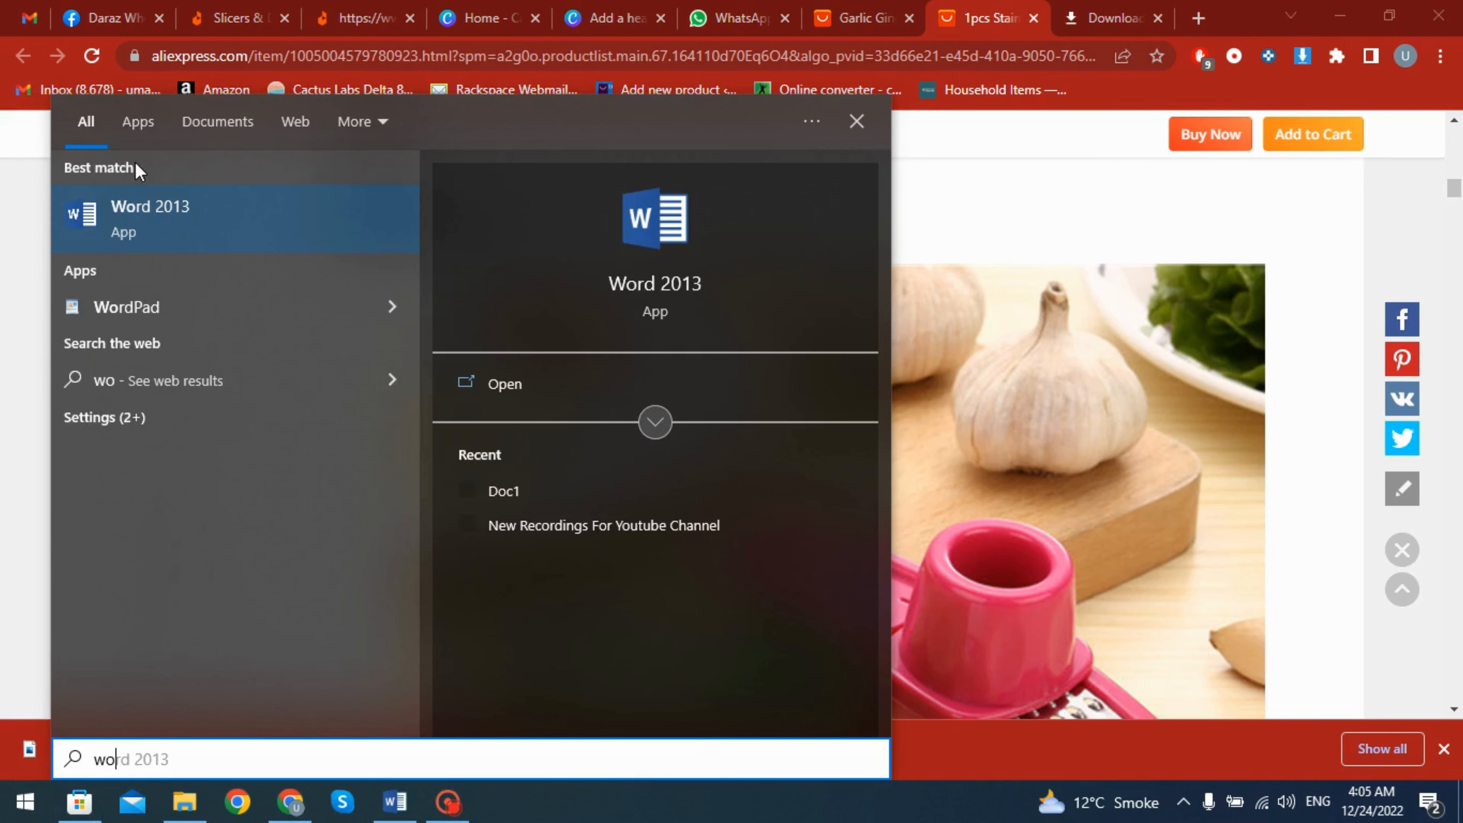
click(172, 222)
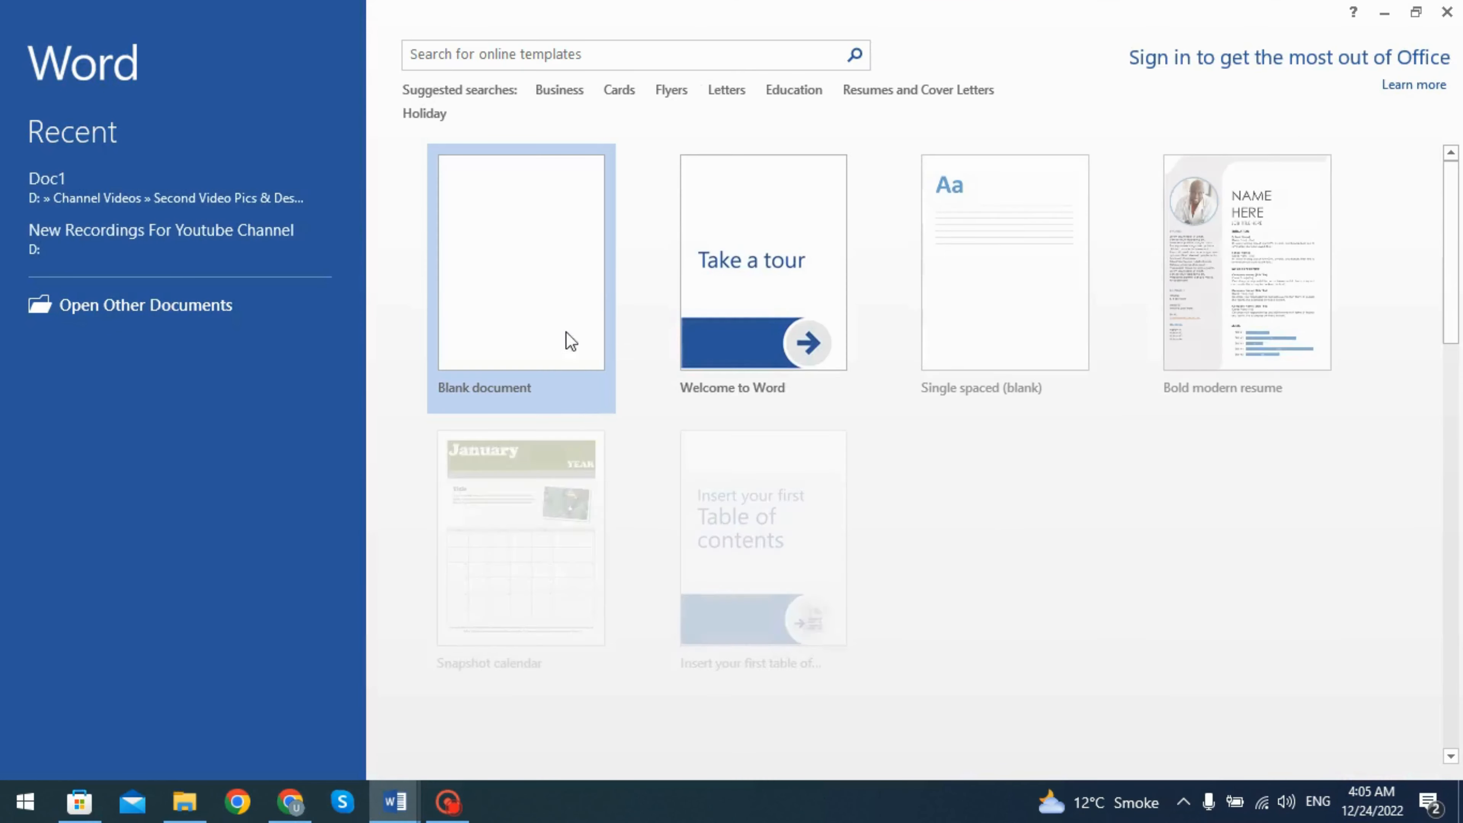
click(570, 341)
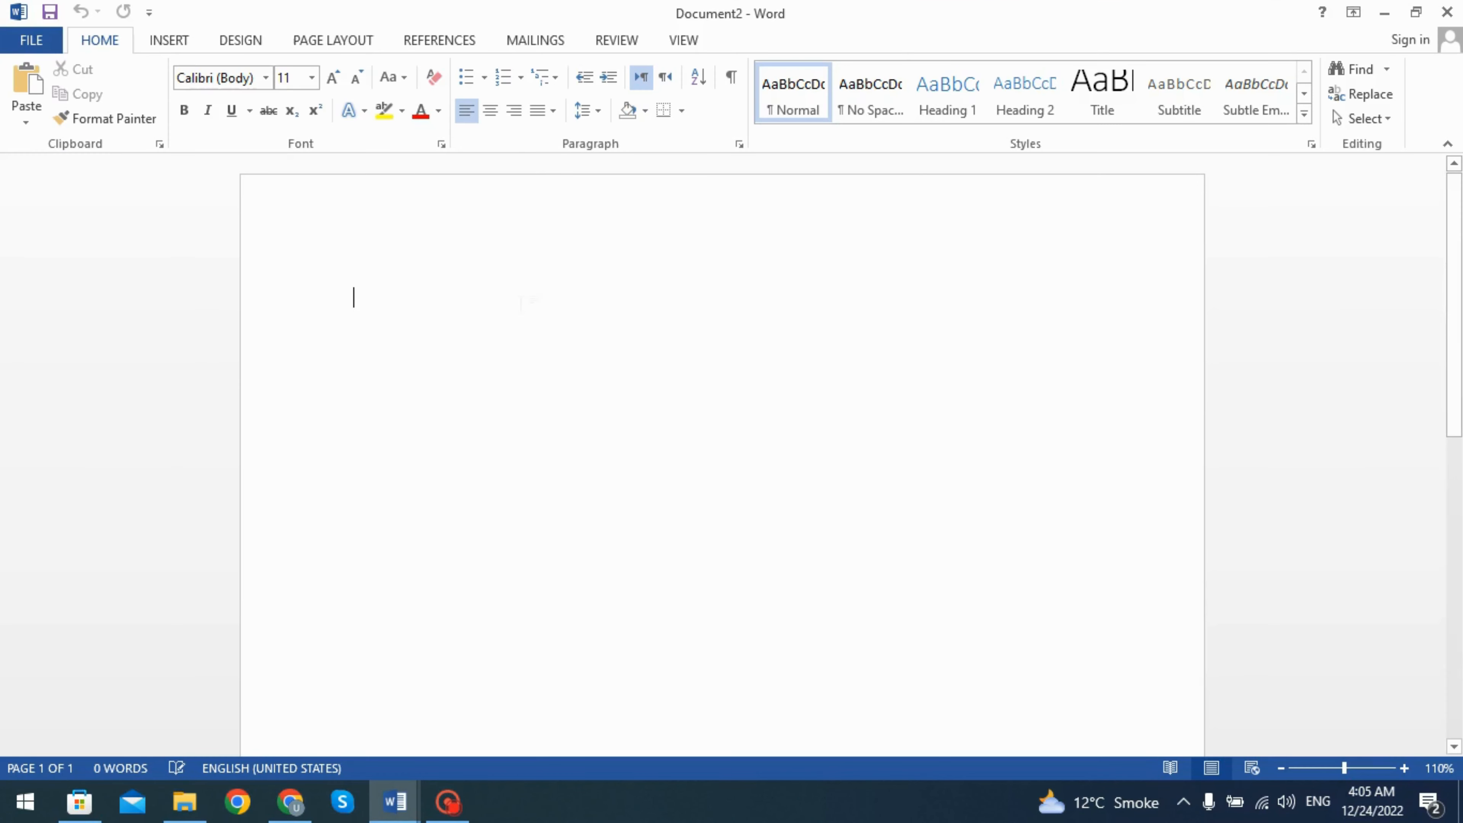
key(ctrl+v)
Insert the heading "Product Title:" above the description, followed by an empty line.
key(ctrl+Home)
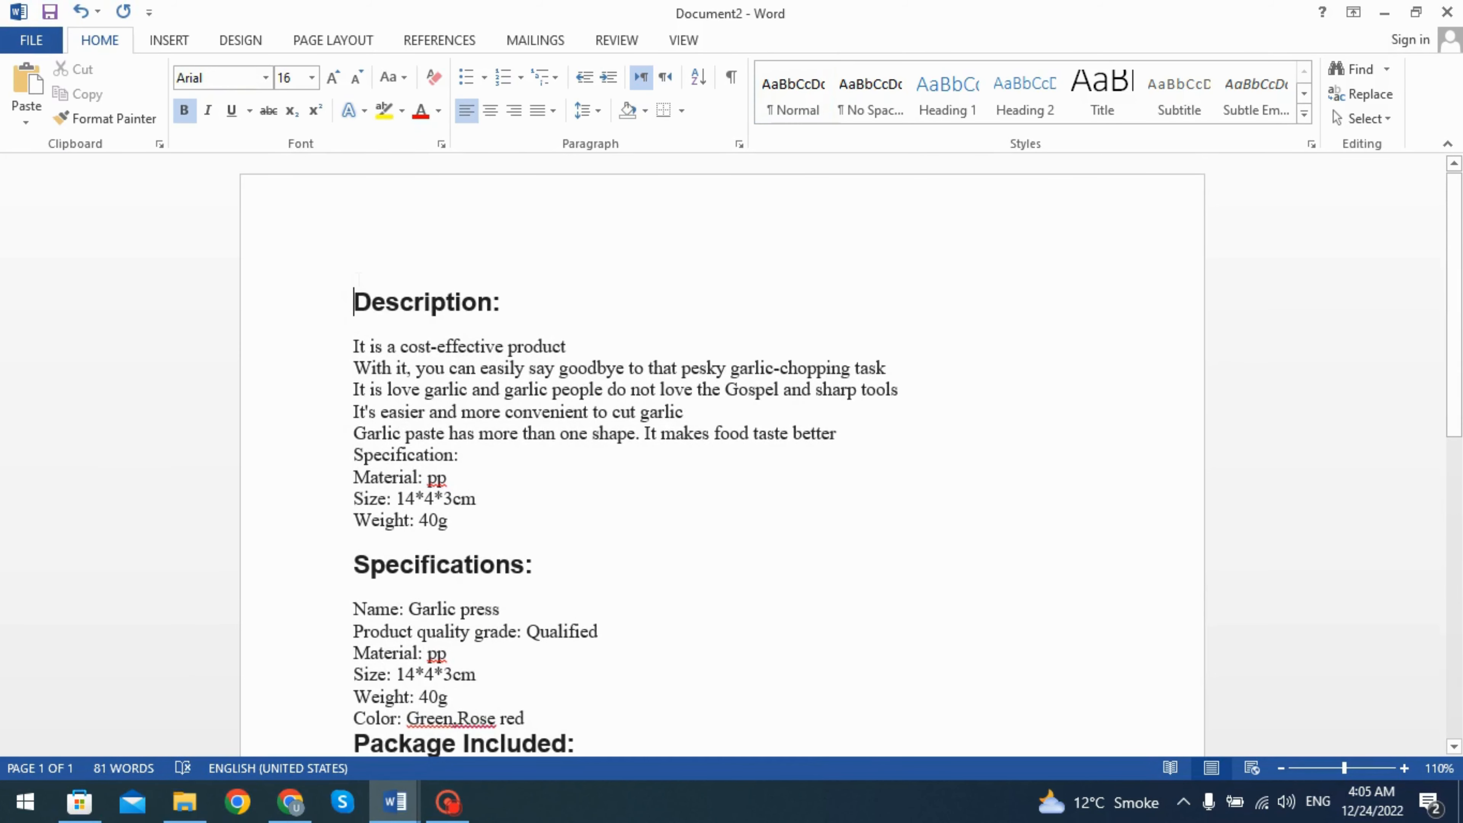
key(Return)
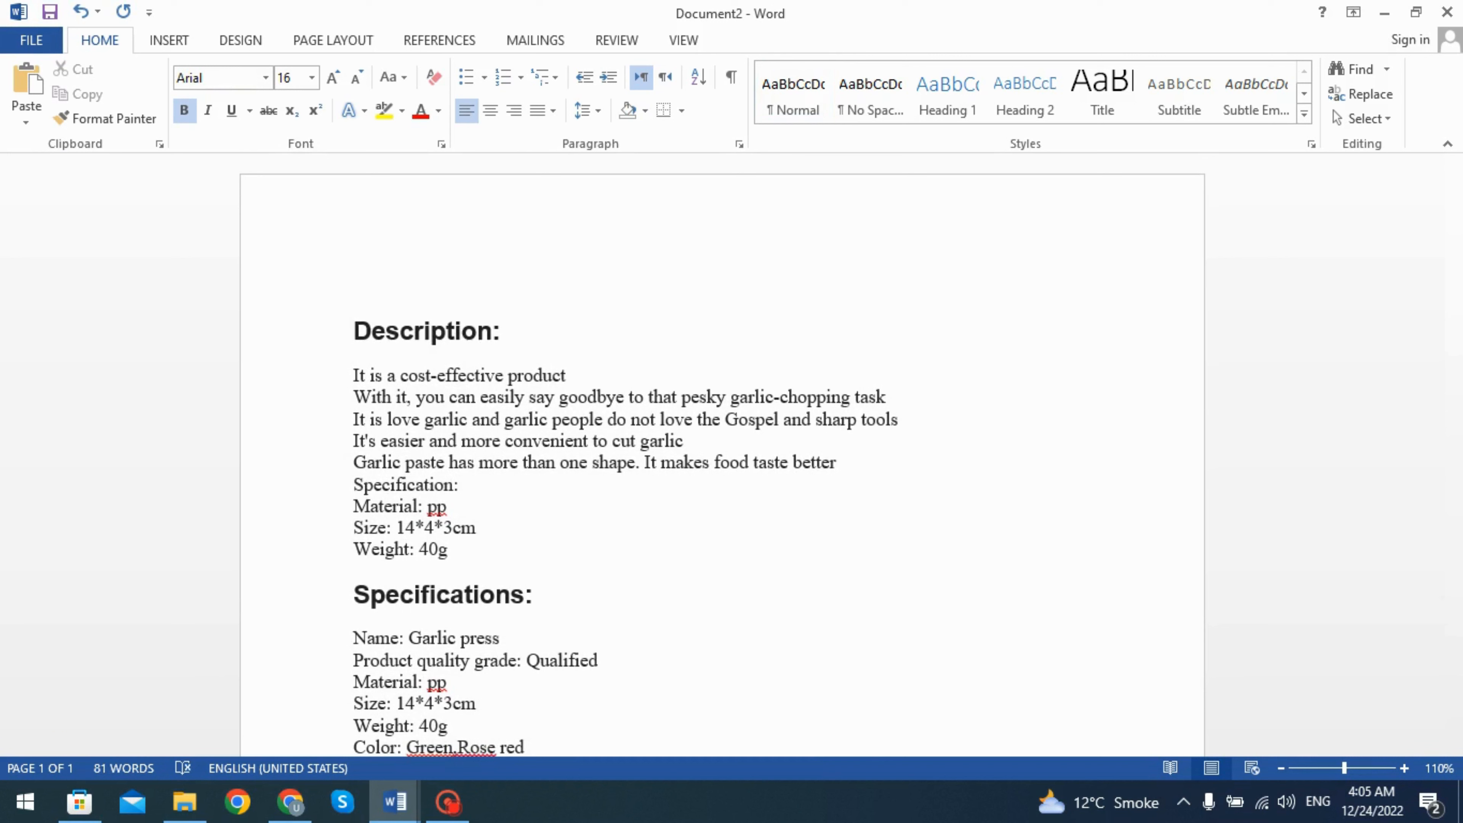
text(Produc)
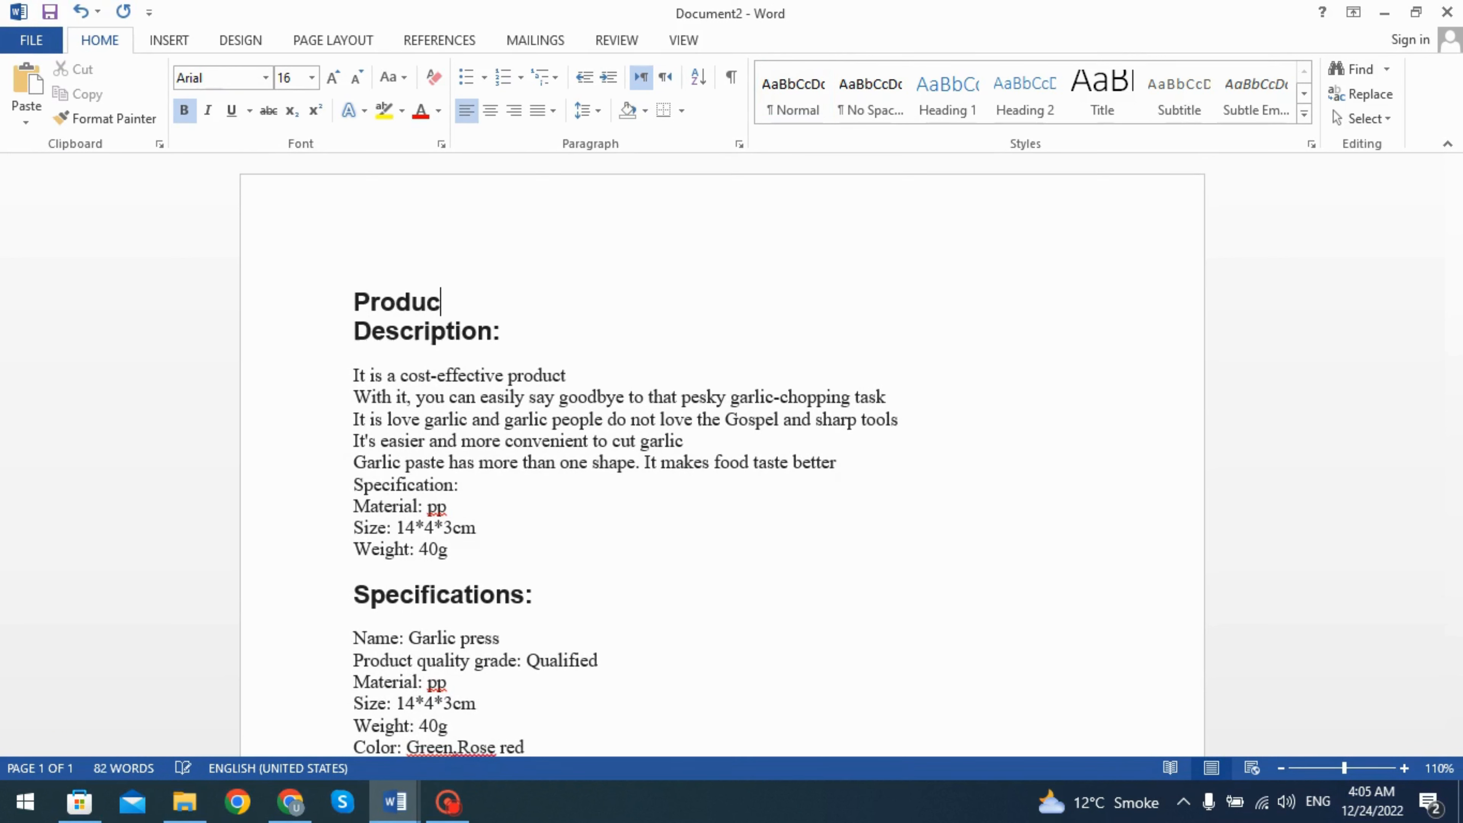
text(t Title:)
key(Return)
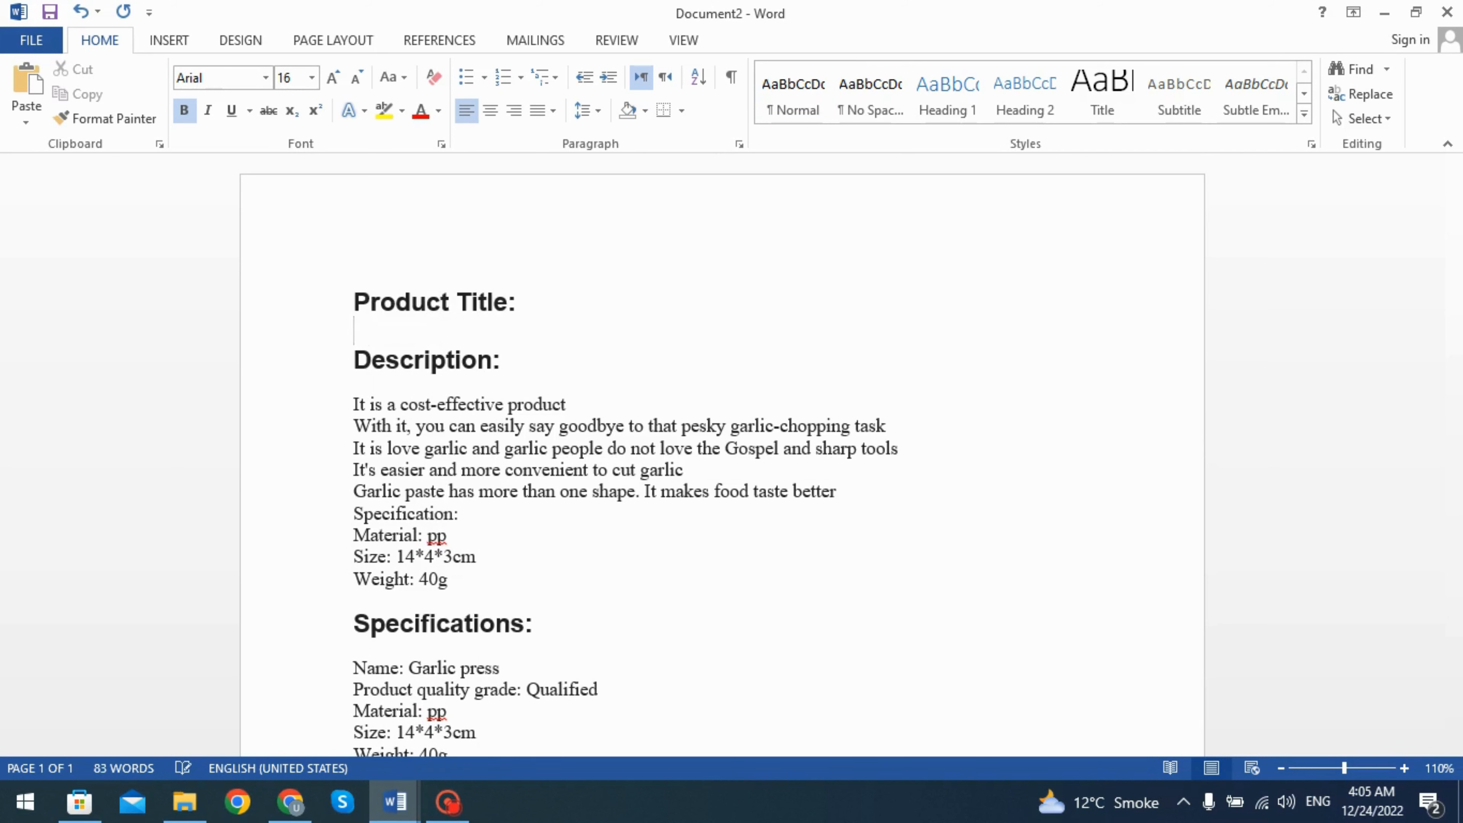
Copy the full garlic crusher product title from the AliExpress page in Chrome and paste it under the "Product Title:" heading in Word.
click(292, 802)
scroll(710, 432, up, 20)
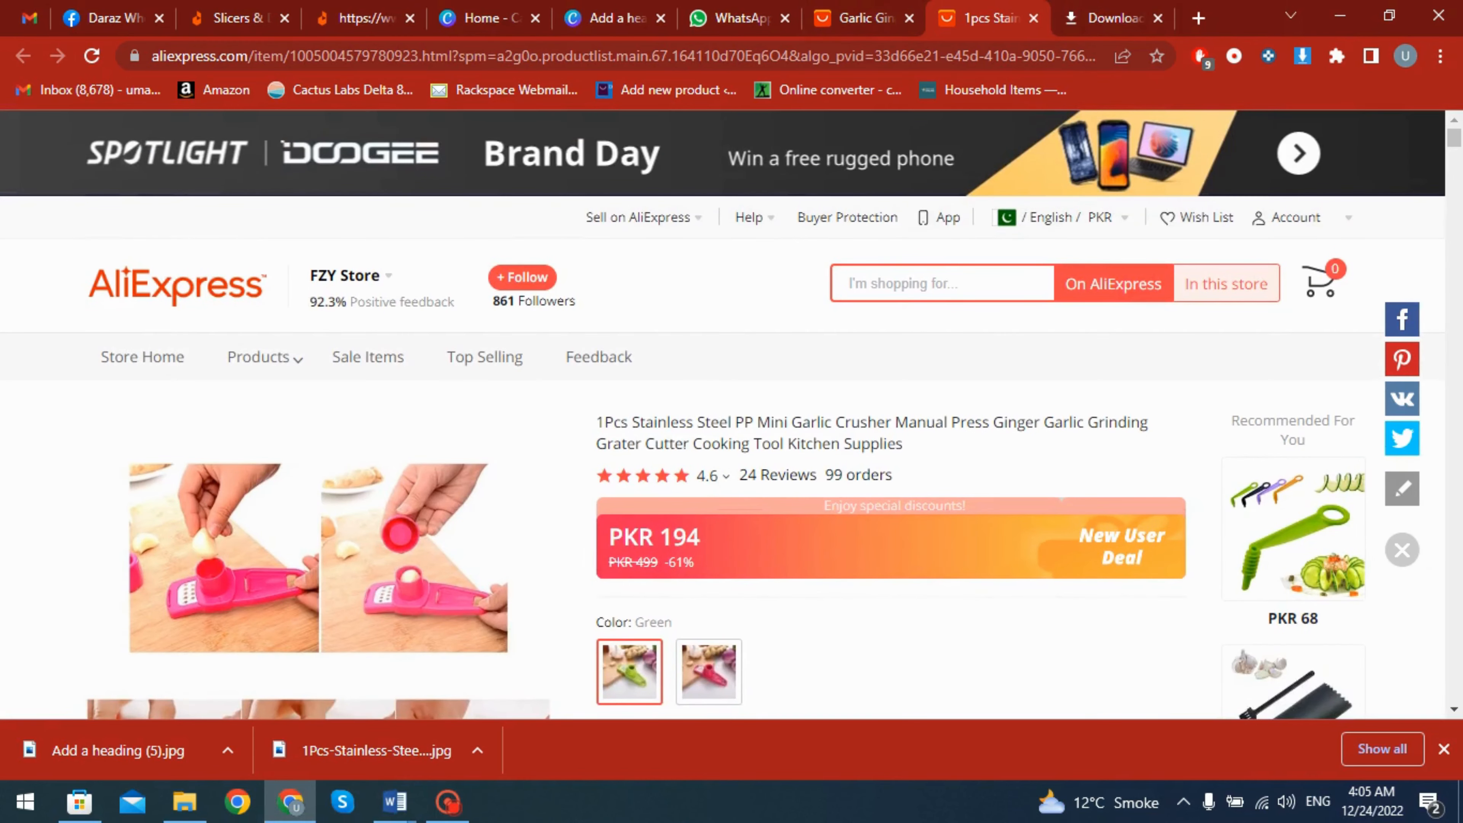
drag(611, 422, 865, 443)
key(ctrl+c)
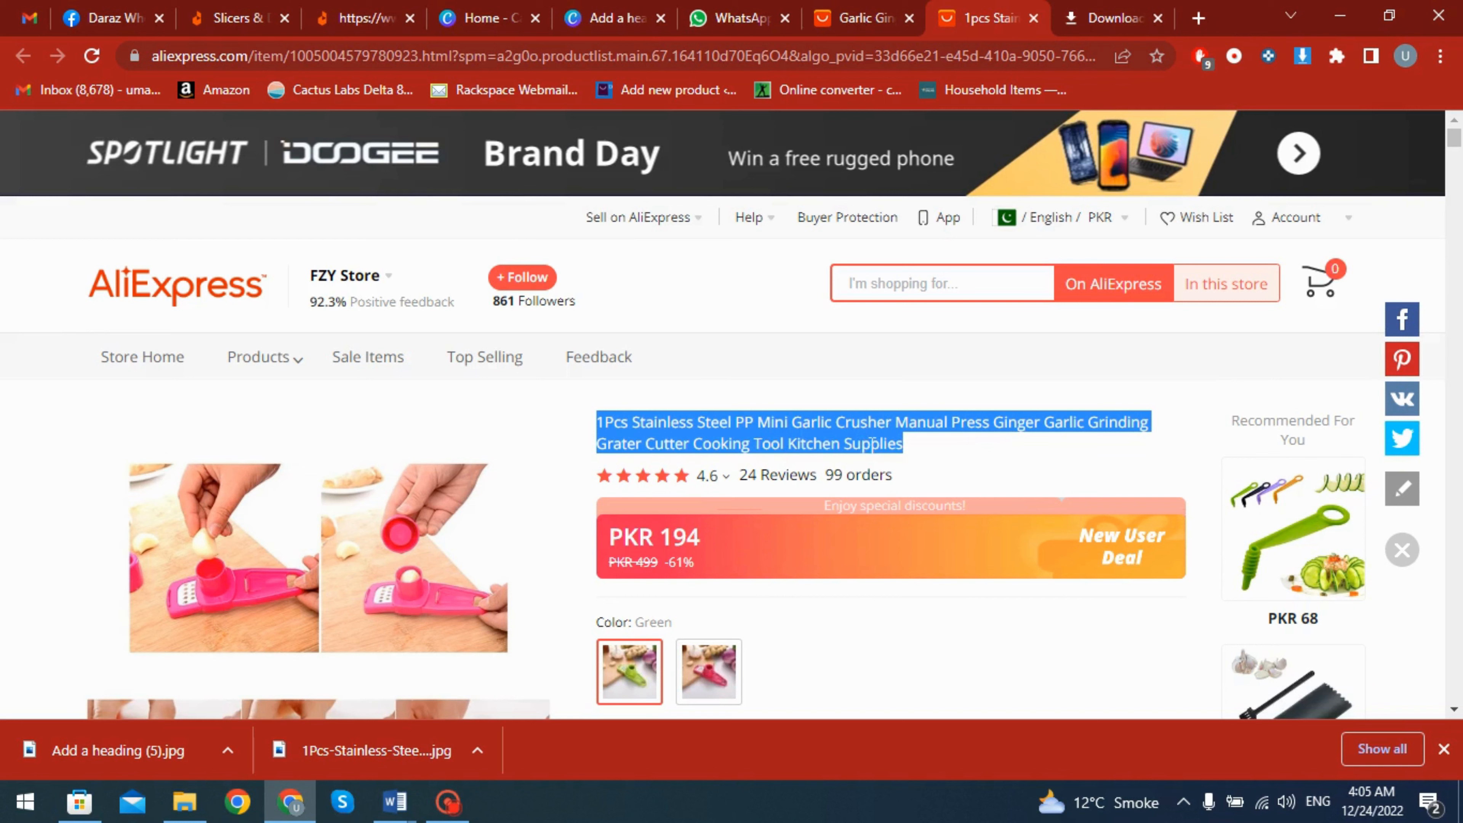
click(394, 801)
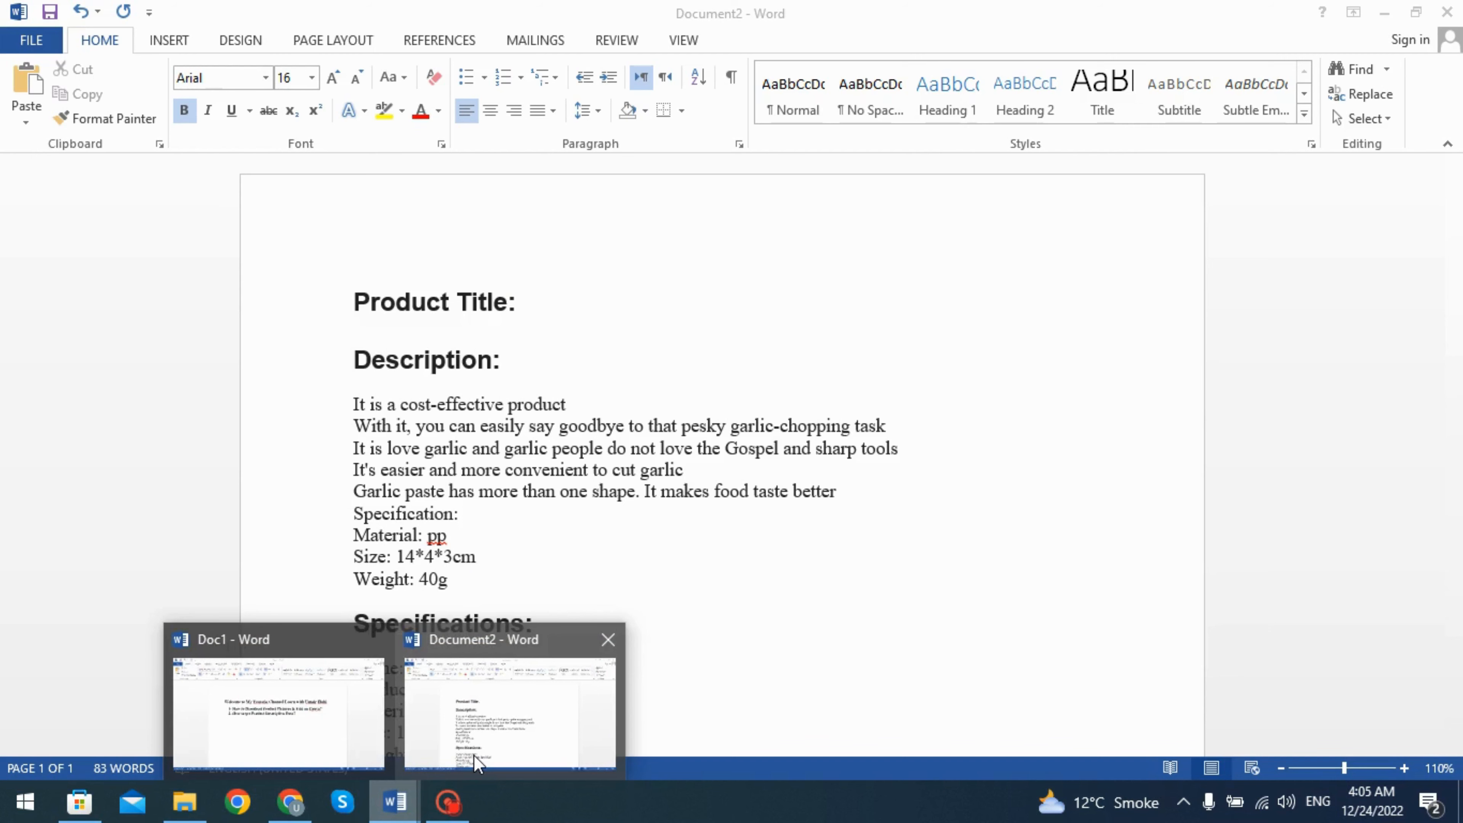
click(475, 764)
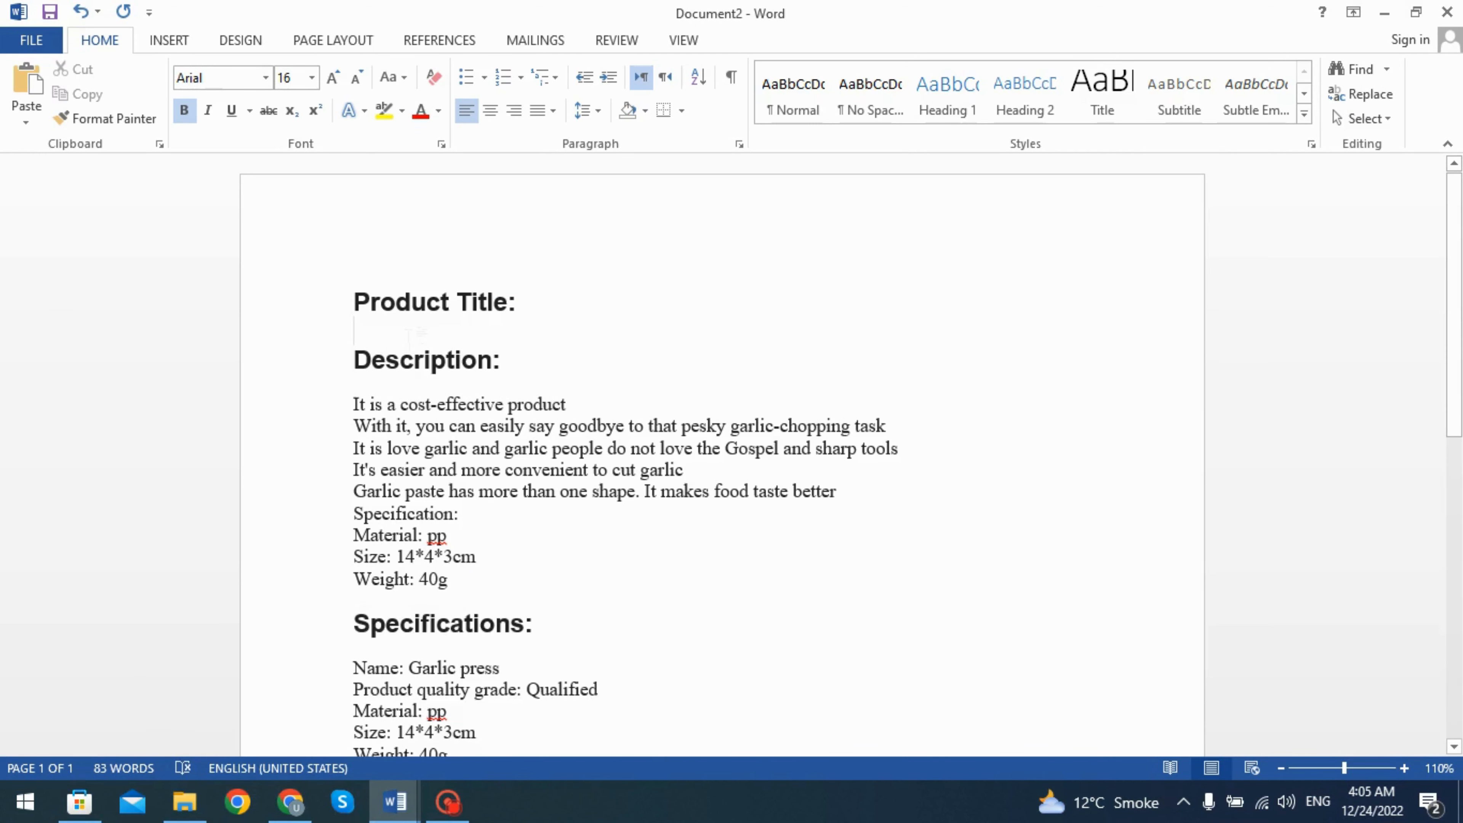
key(ctrl+v)
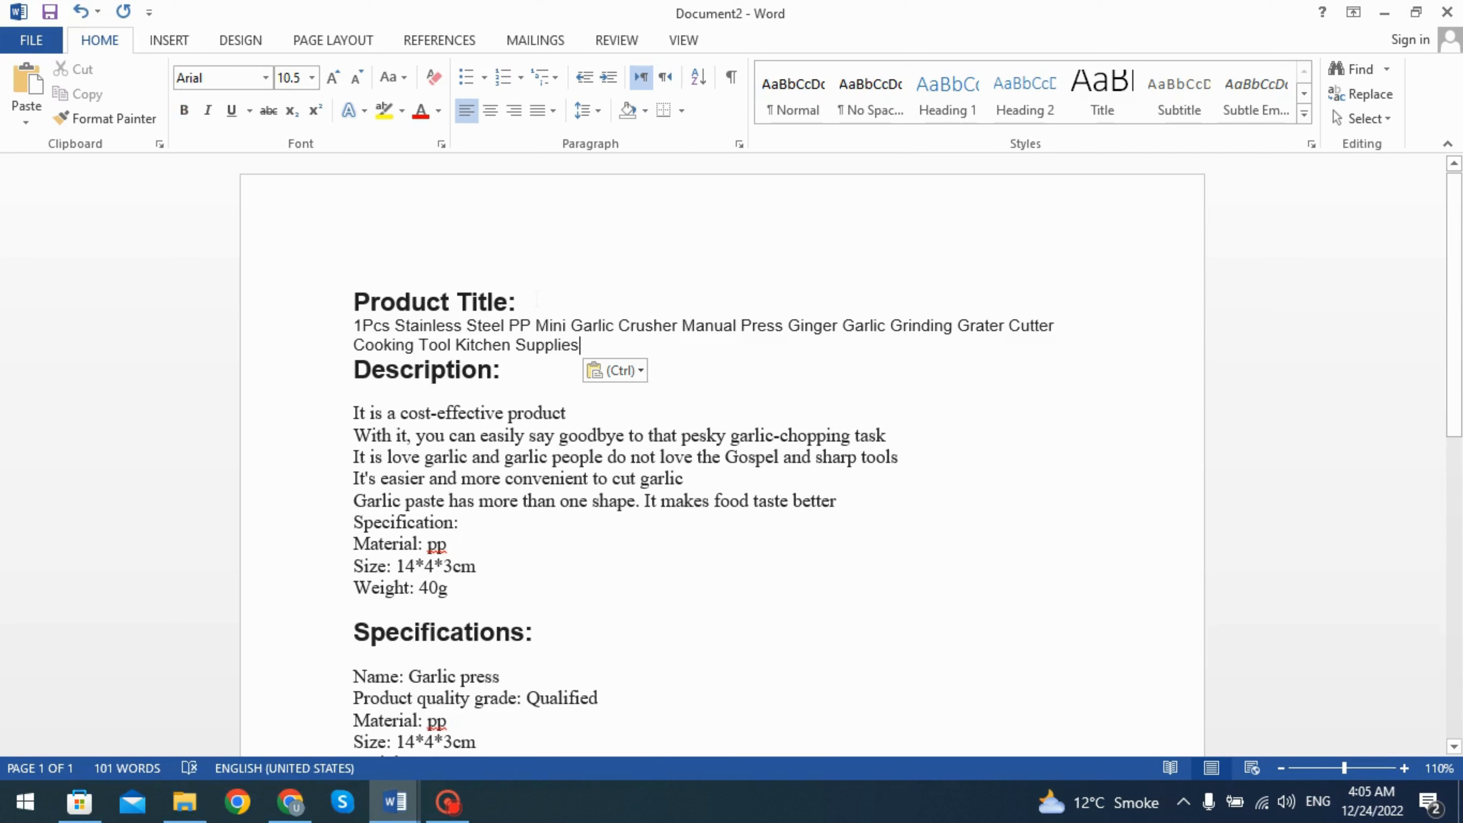
Add a blank line between the "Product Title:" heading and the title text, and another before the "Description:" heading.
click(536, 299)
key(Return)
key(Down)
click(591, 390)
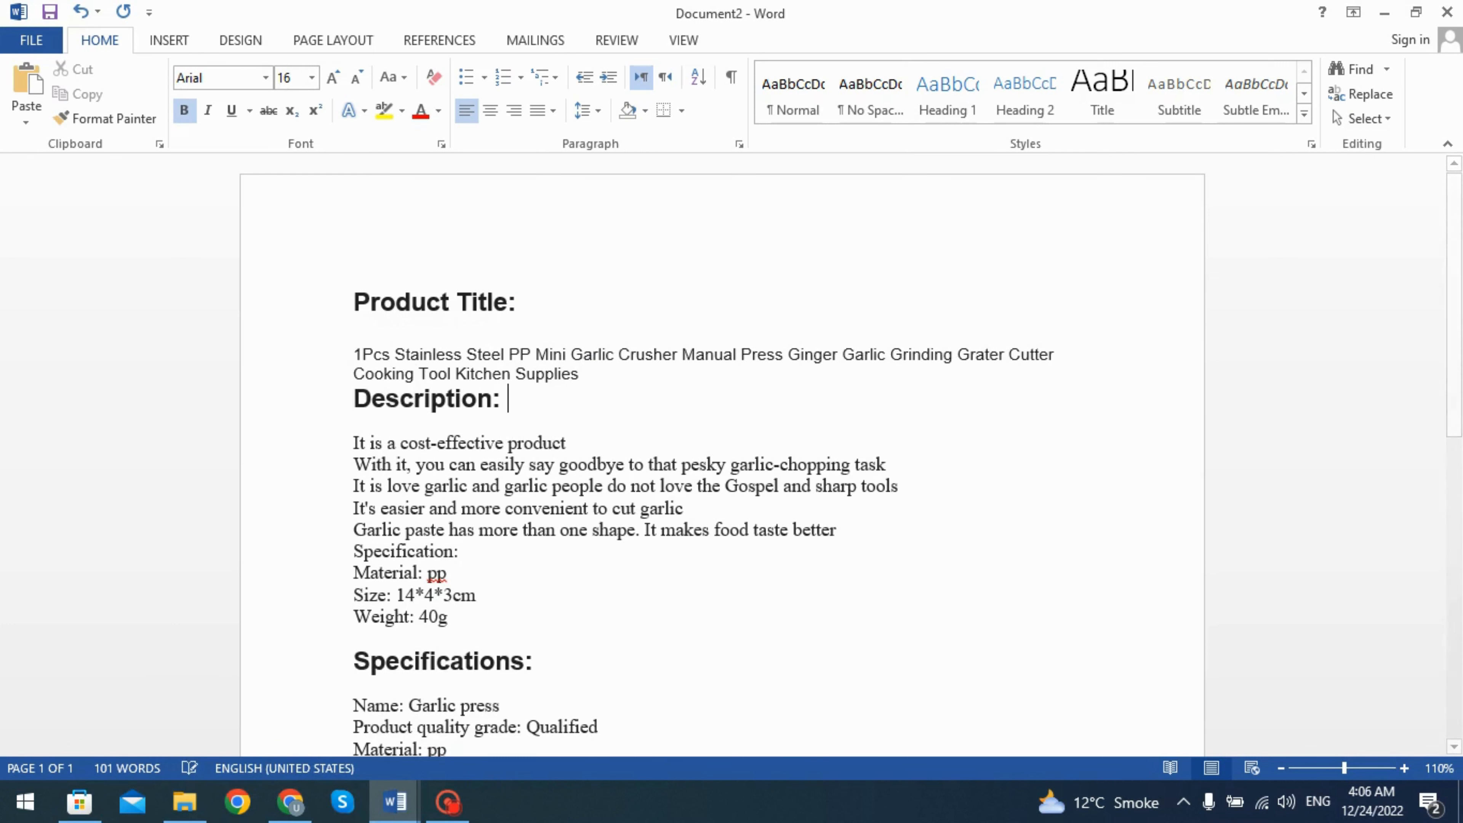
click(606, 376)
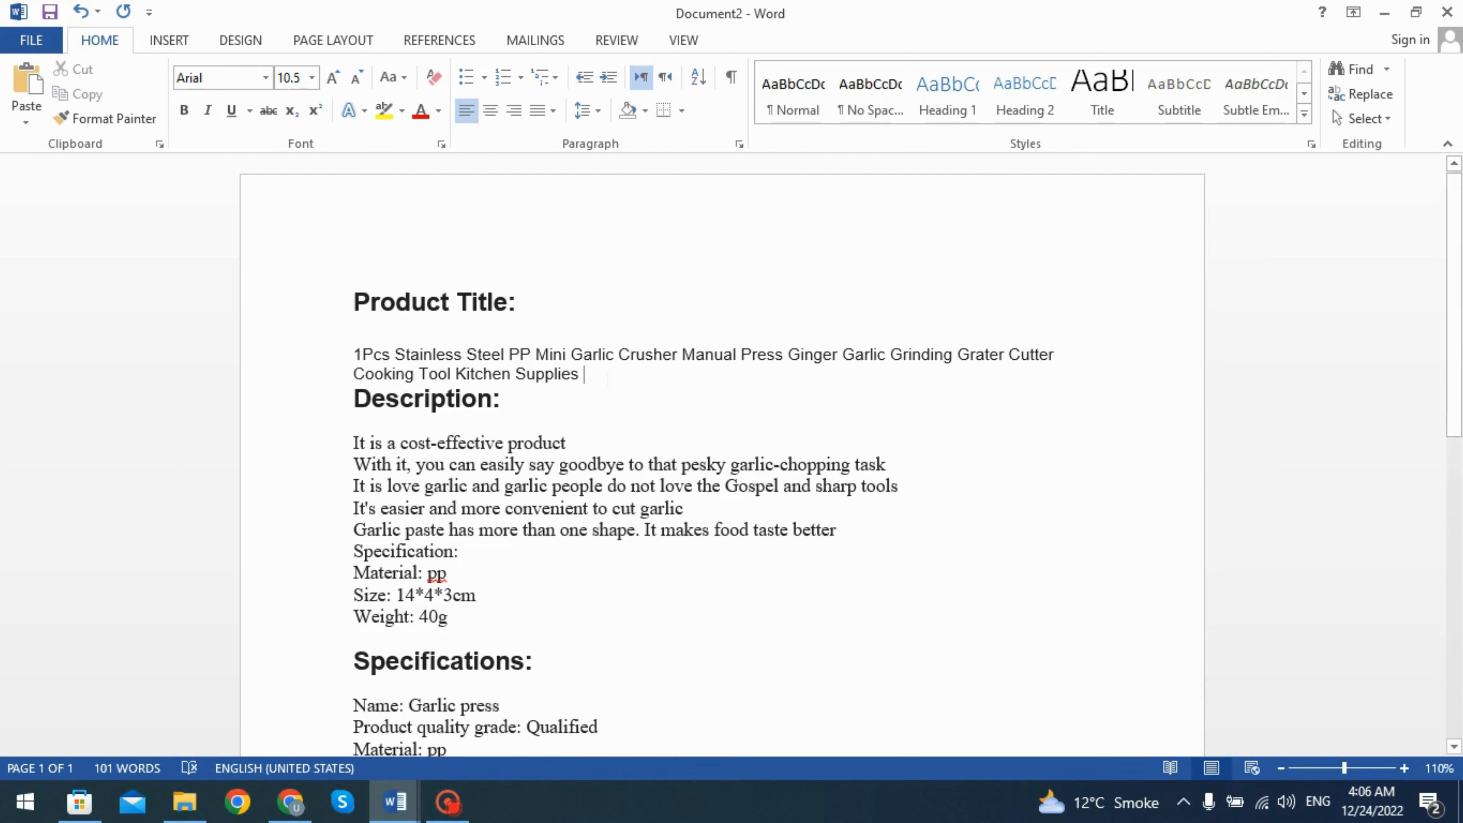
key(Return)
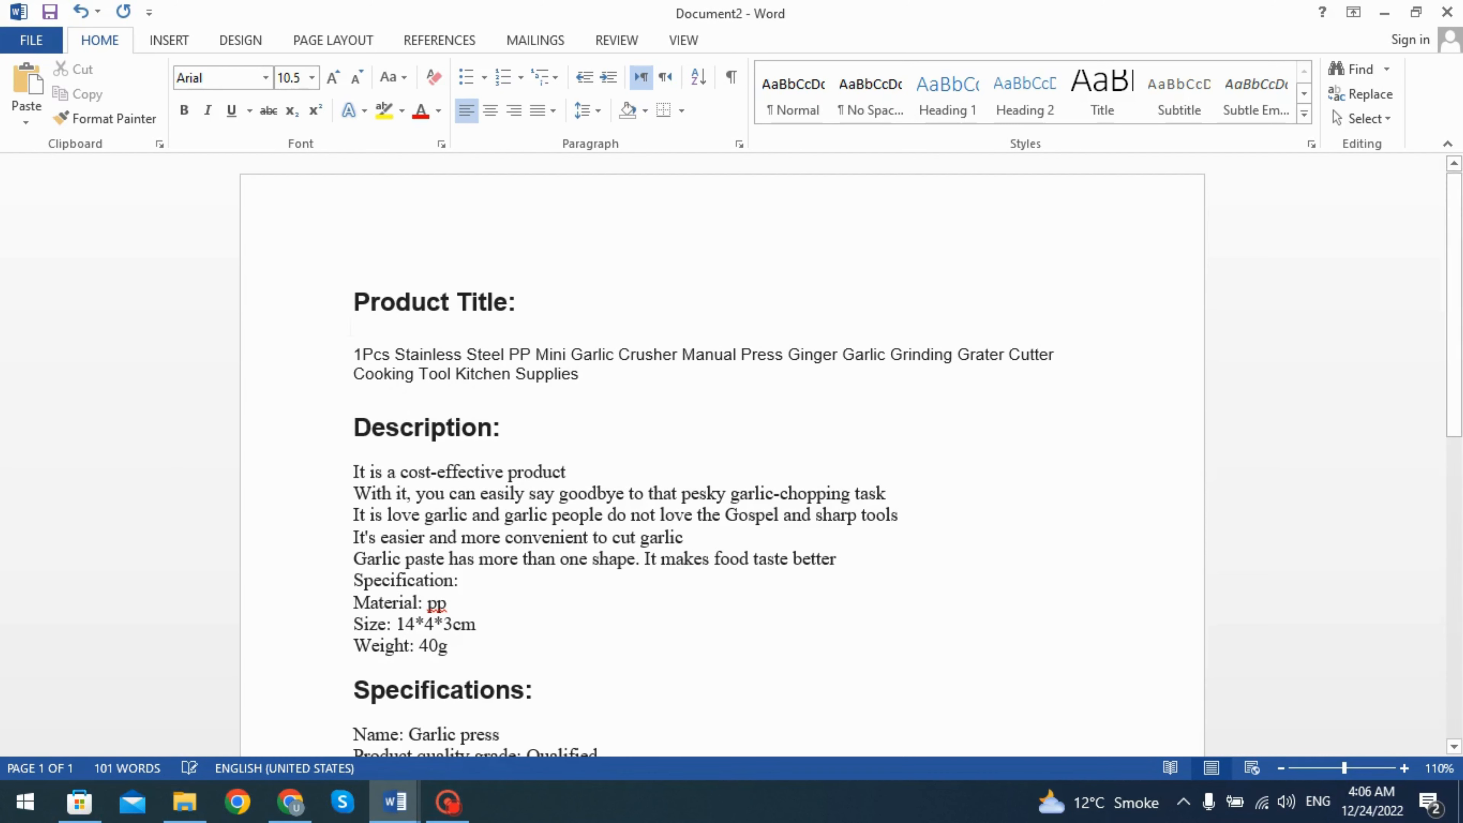
Format the whole document's text in Times New Roman at size 14.
key(ctrl+a)
click(265, 77)
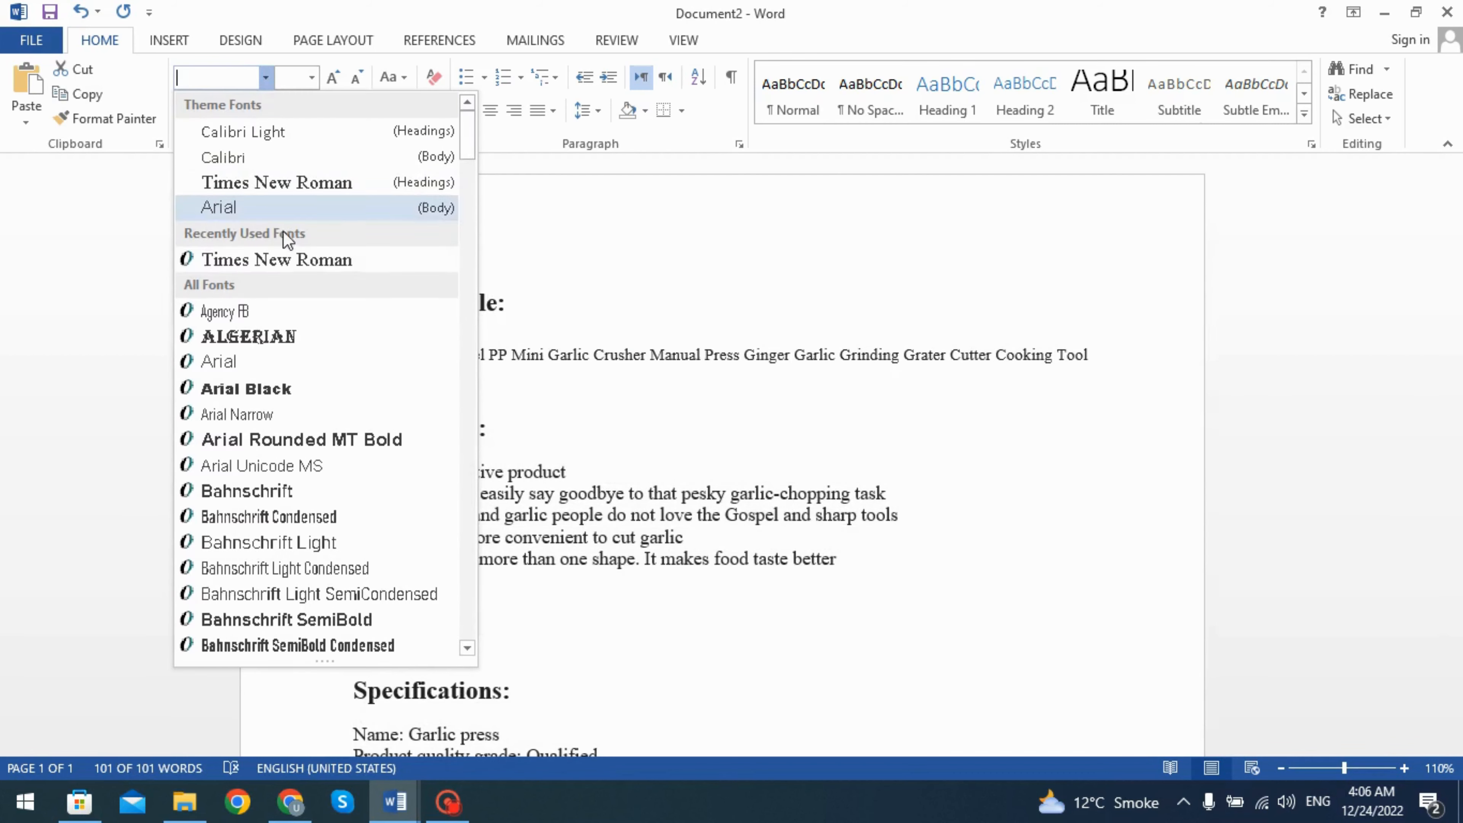
click(287, 260)
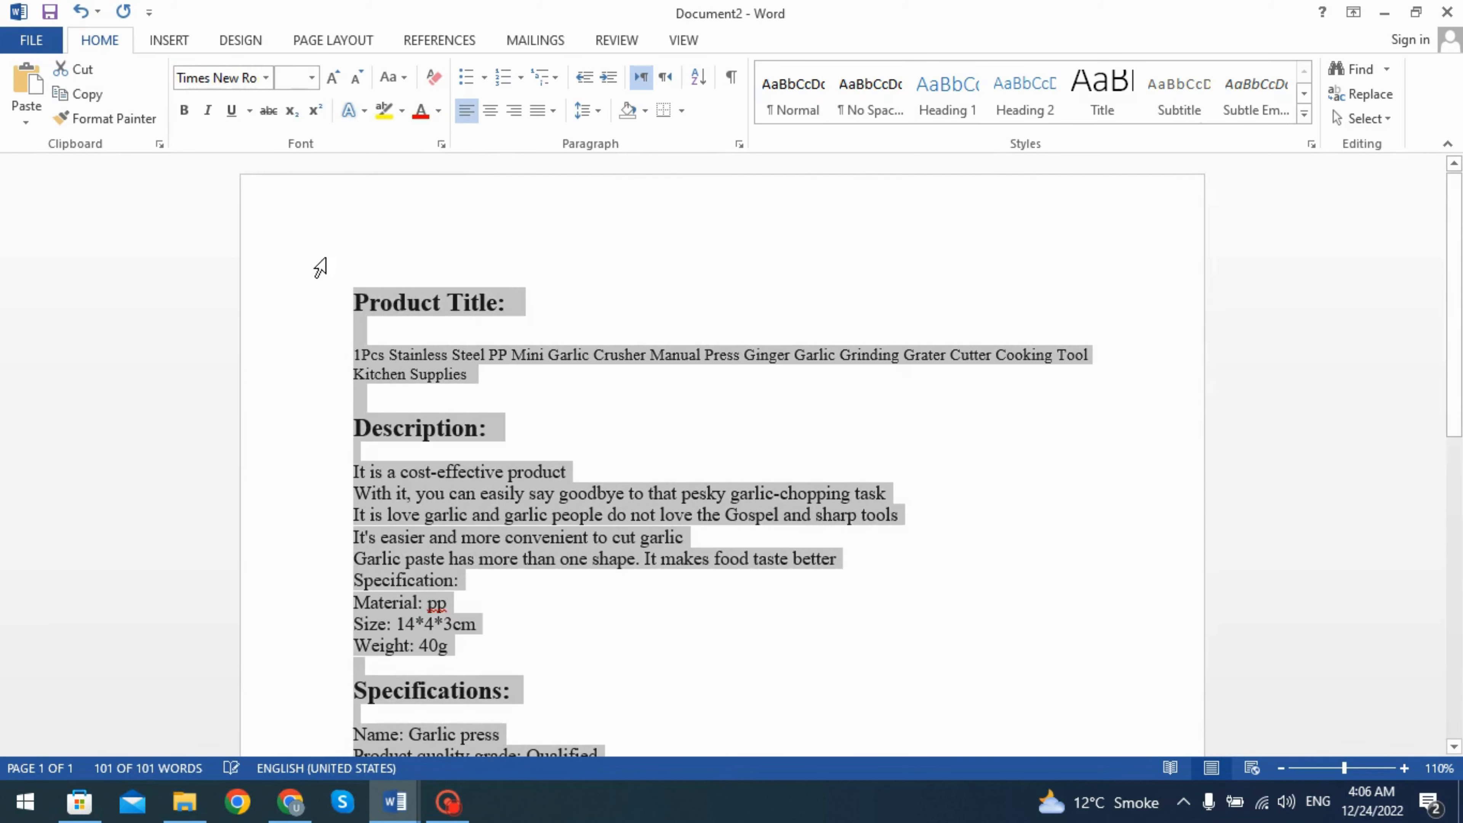
click(311, 78)
click(287, 207)
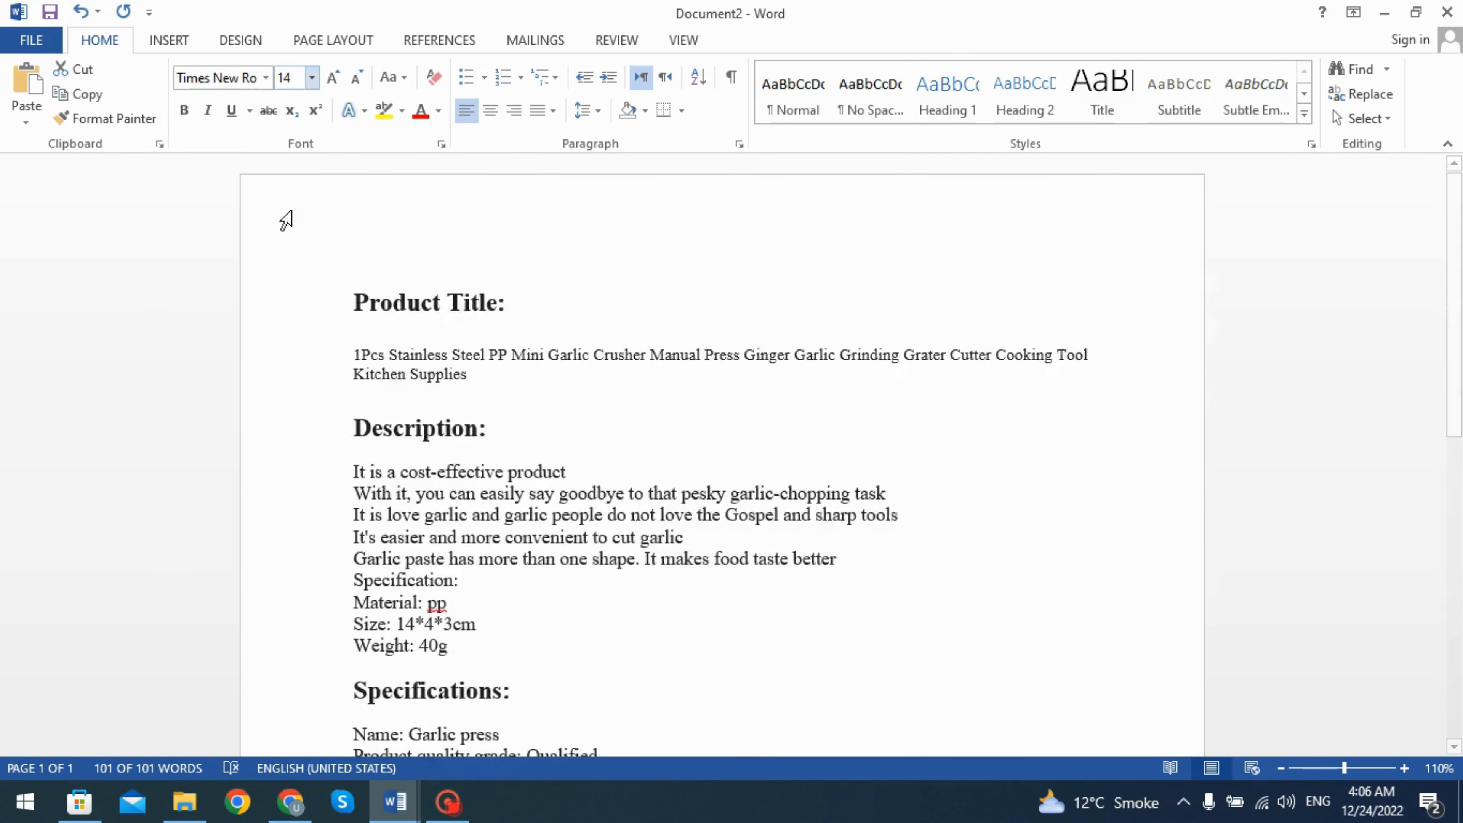
Enlarge the "Product Title:" and "Description:" headings together to font size 16.
click(460, 372)
click(287, 297)
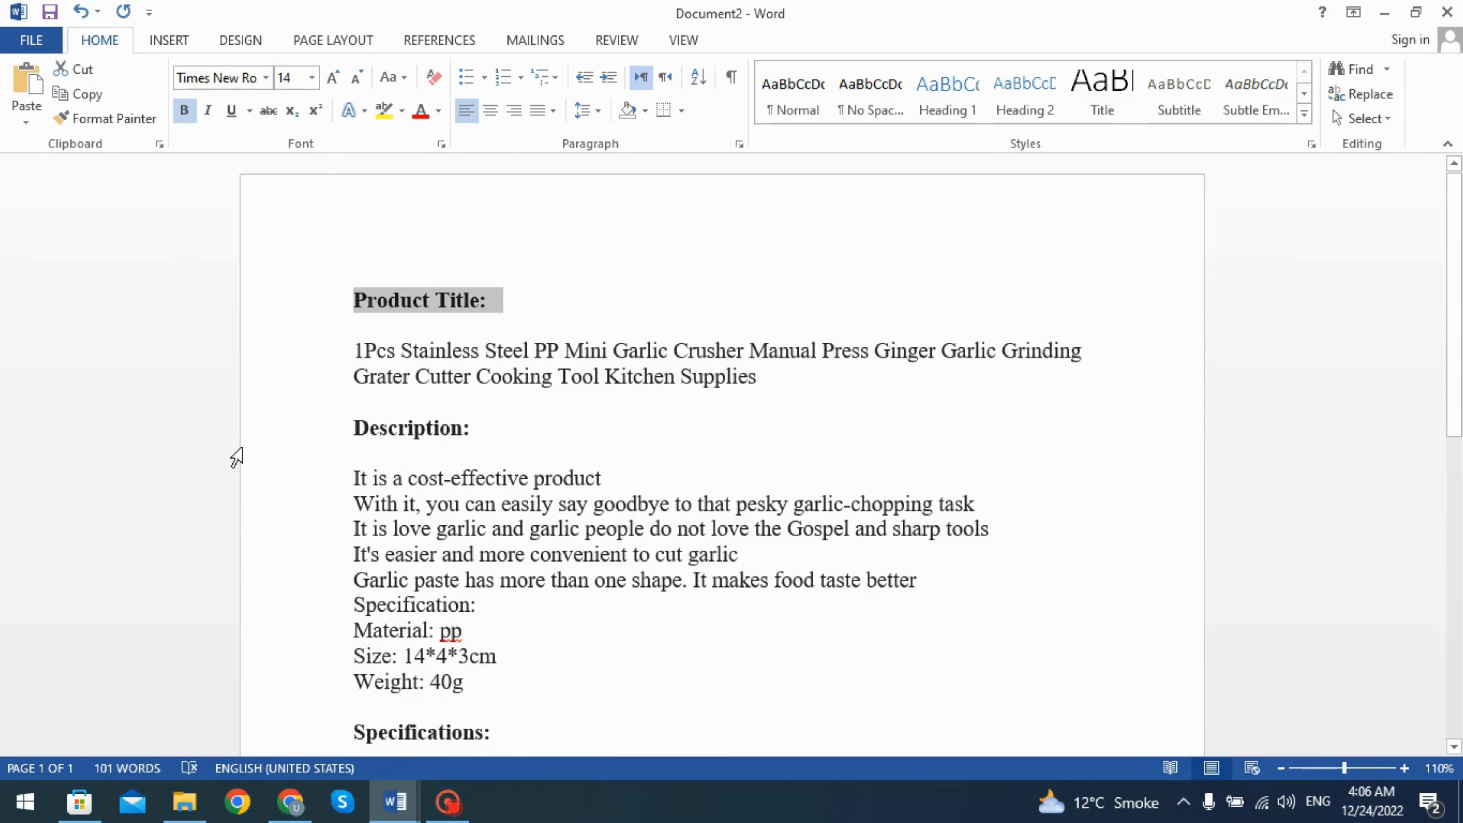
click(252, 425)
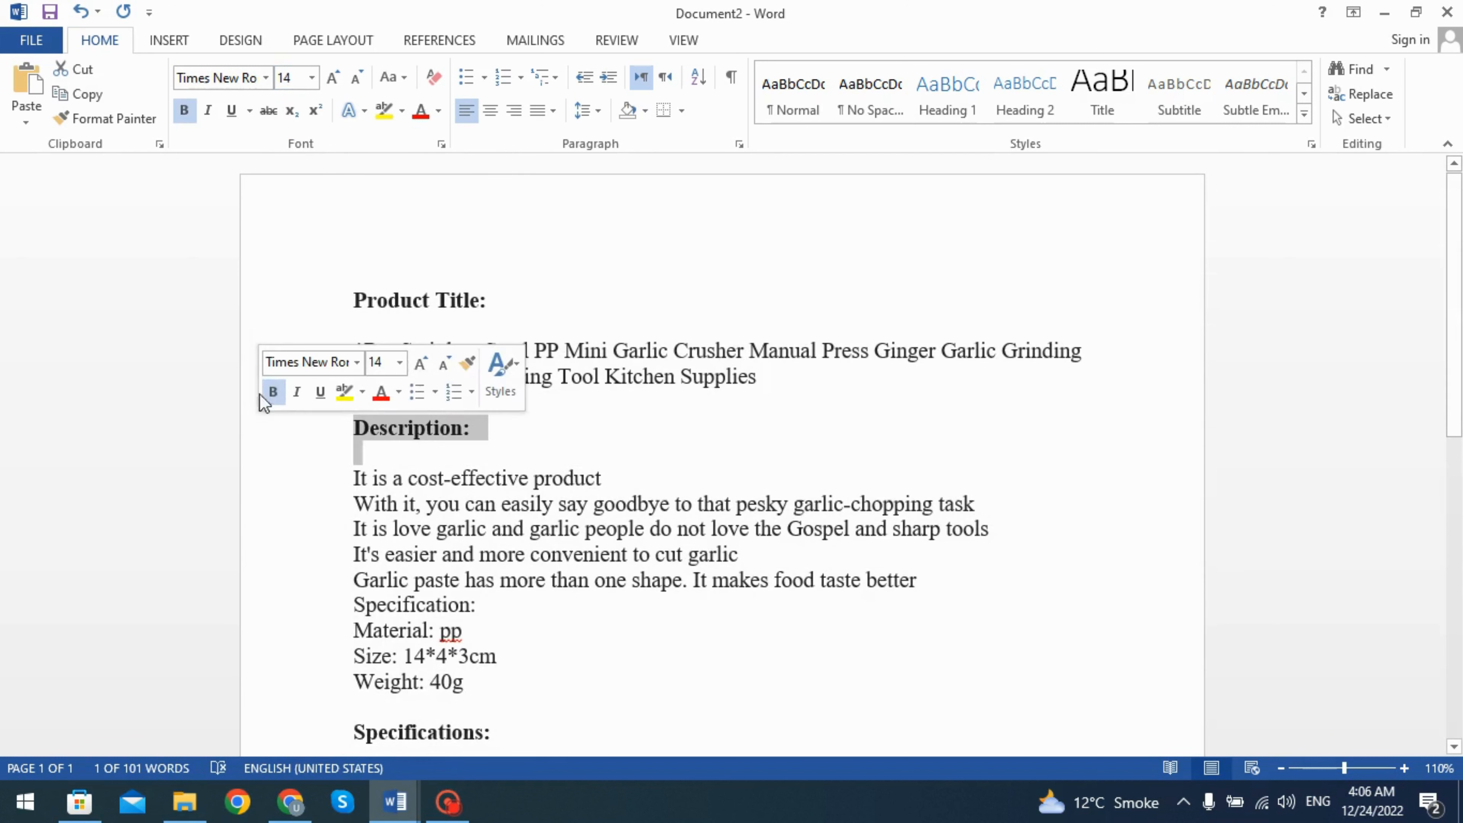
ctrl+click(261, 308)
key(ctrl+shift+period)
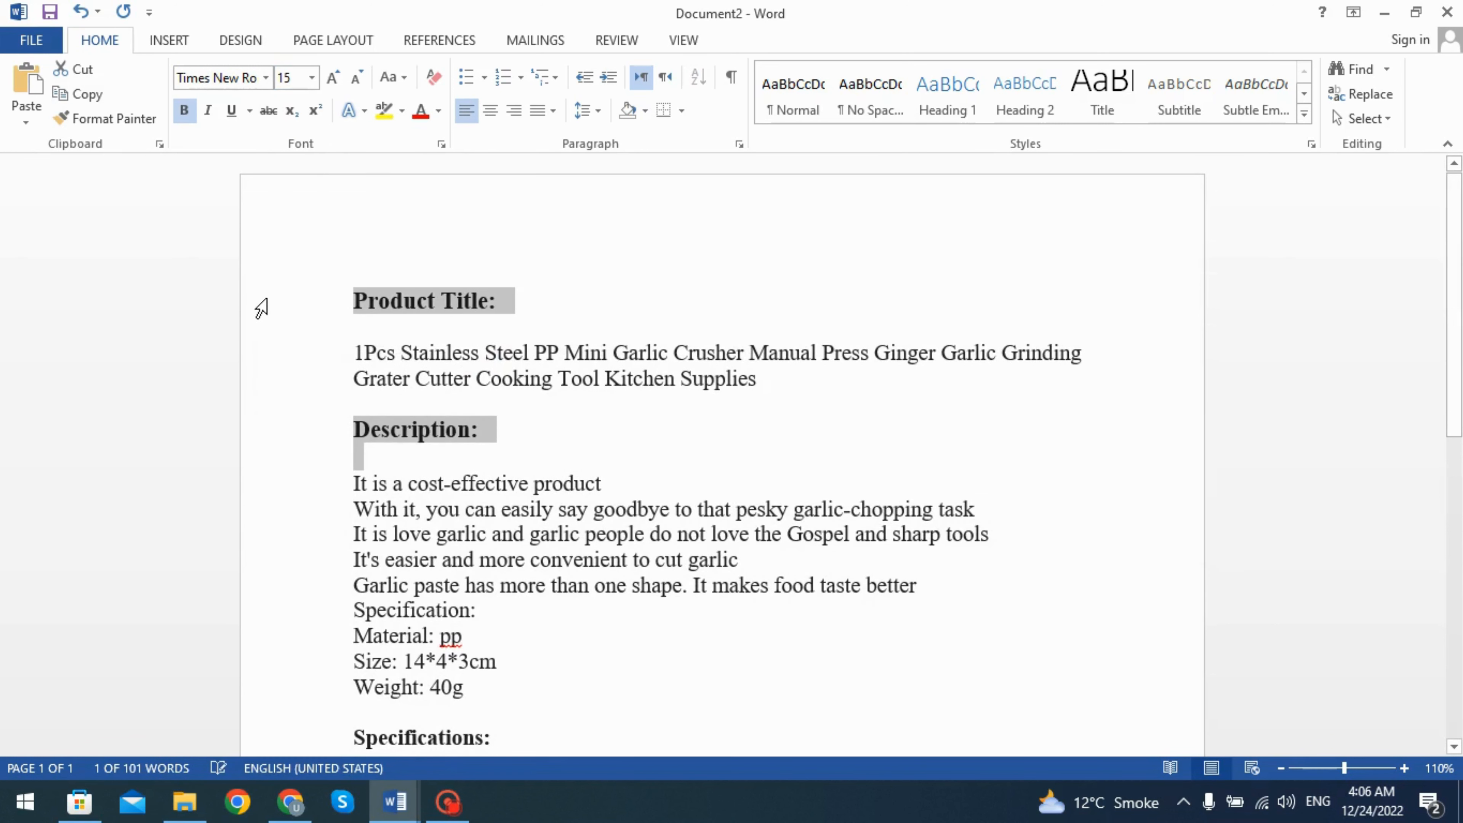
Start saving the document to the D: drive, creating and opening a new folder there named "Daraz Products Data".
key(ctrl+s)
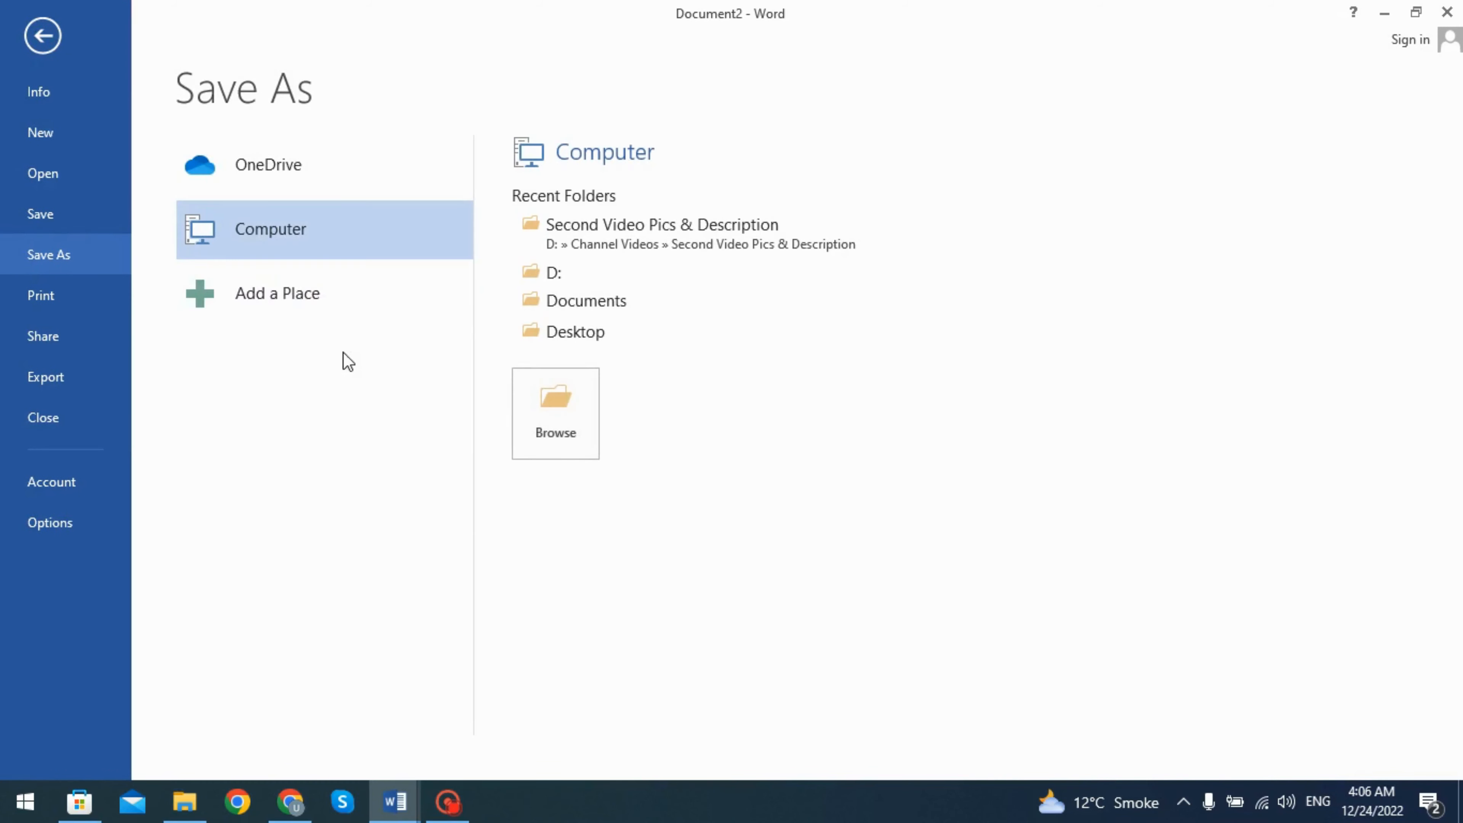
click(530, 392)
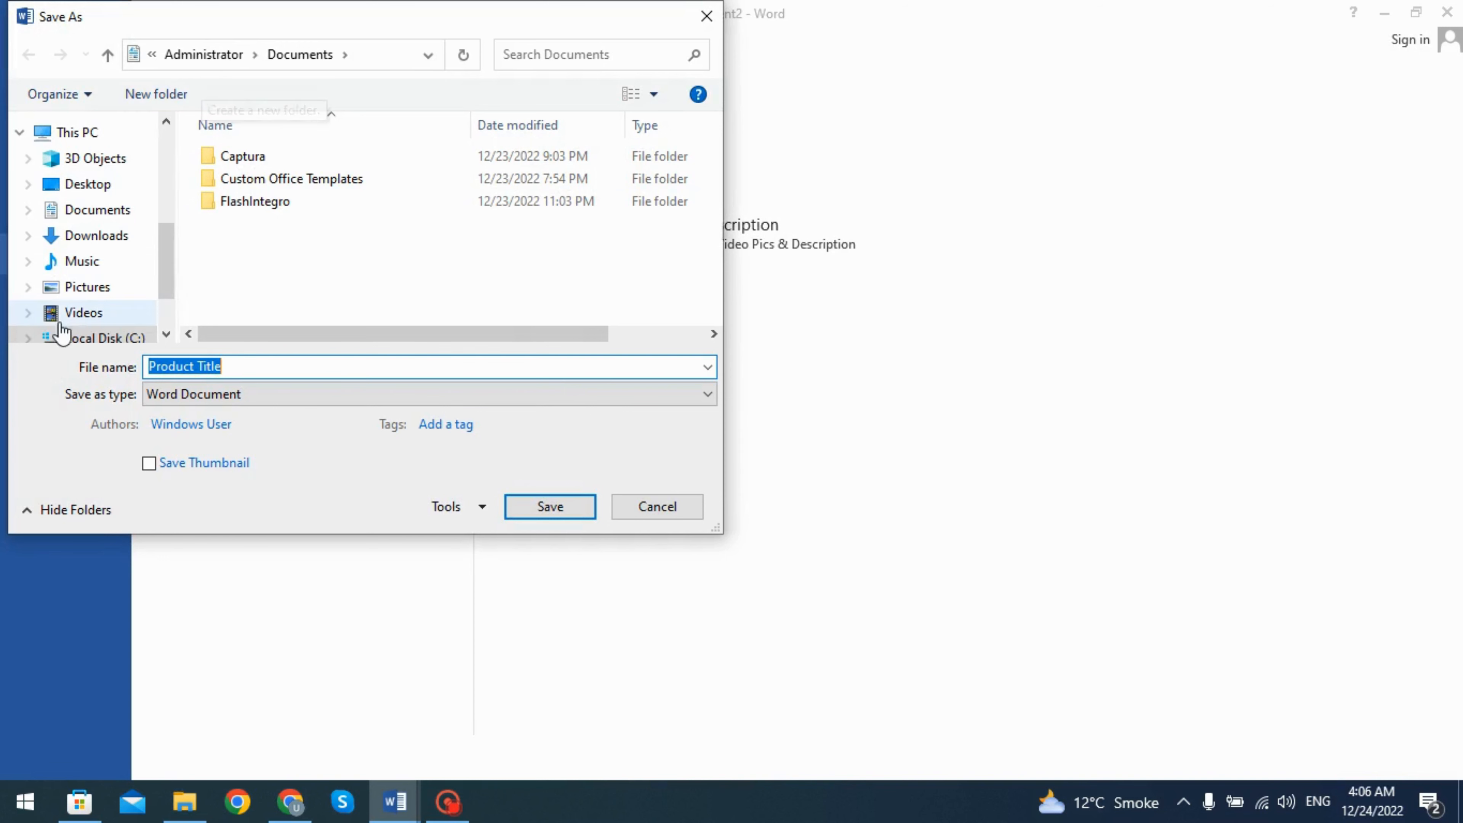
scroll(69, 306, down, 1)
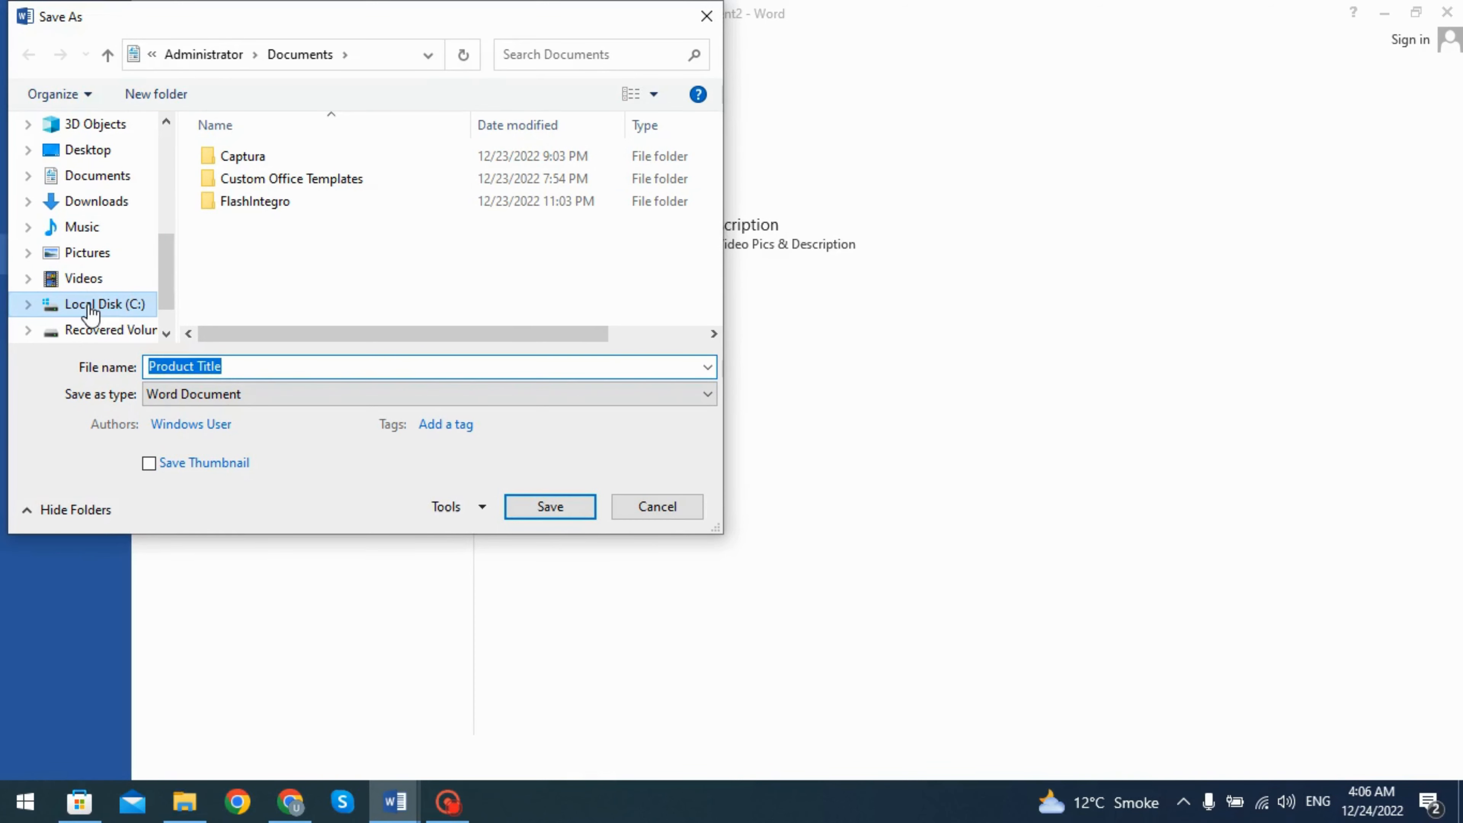
click(86, 330)
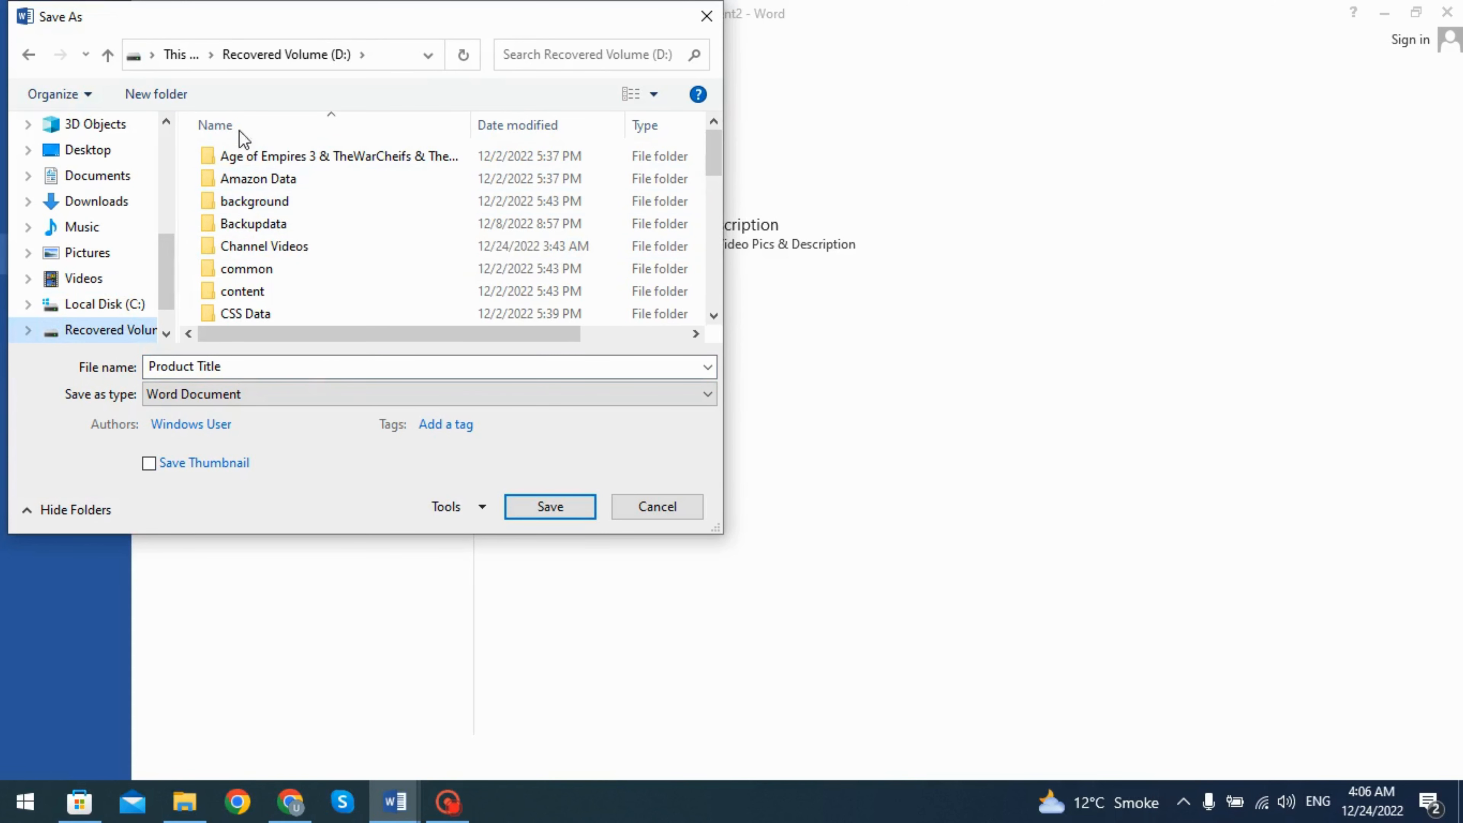
click(156, 94)
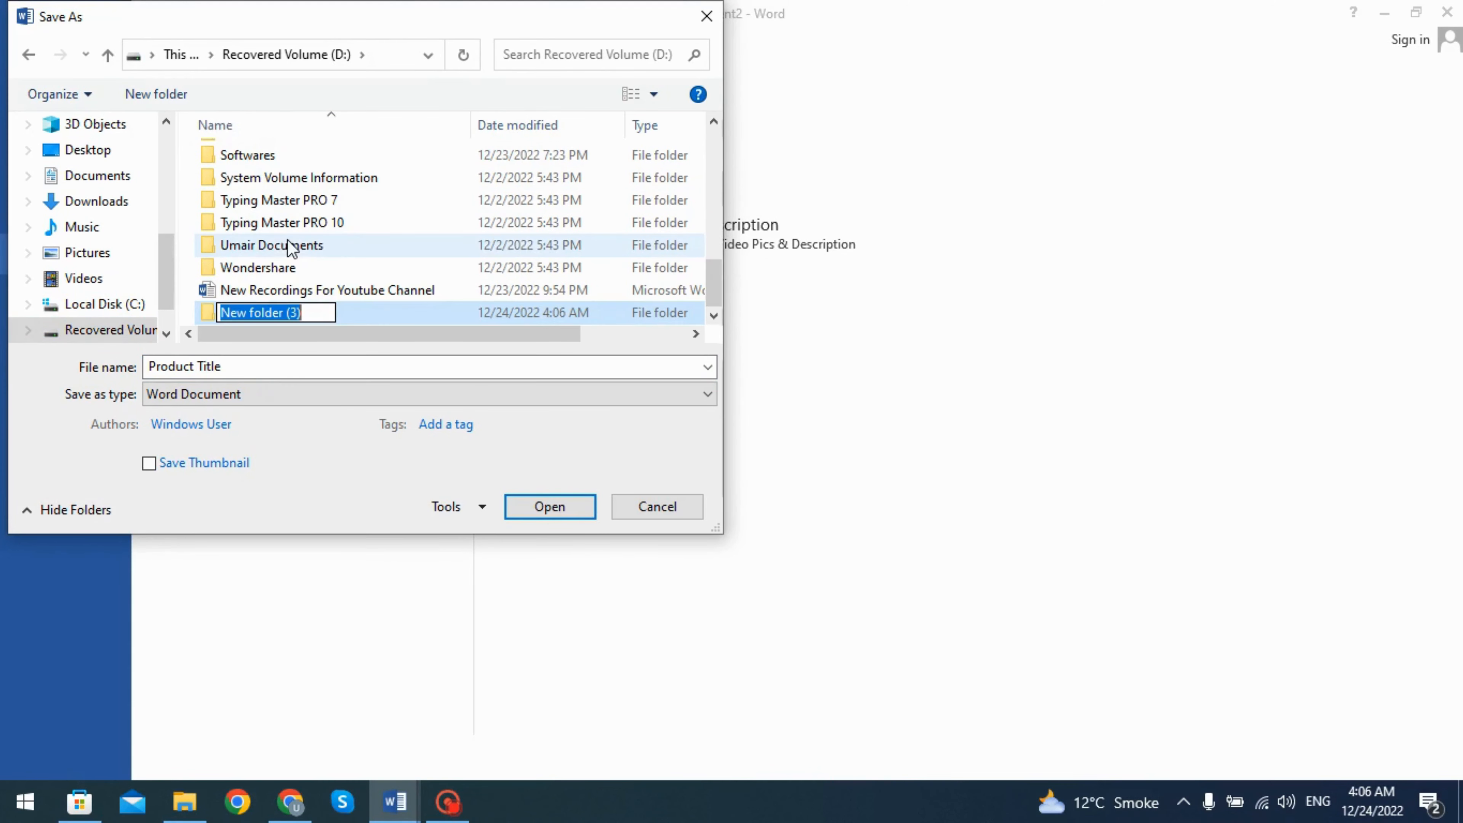
text(D)
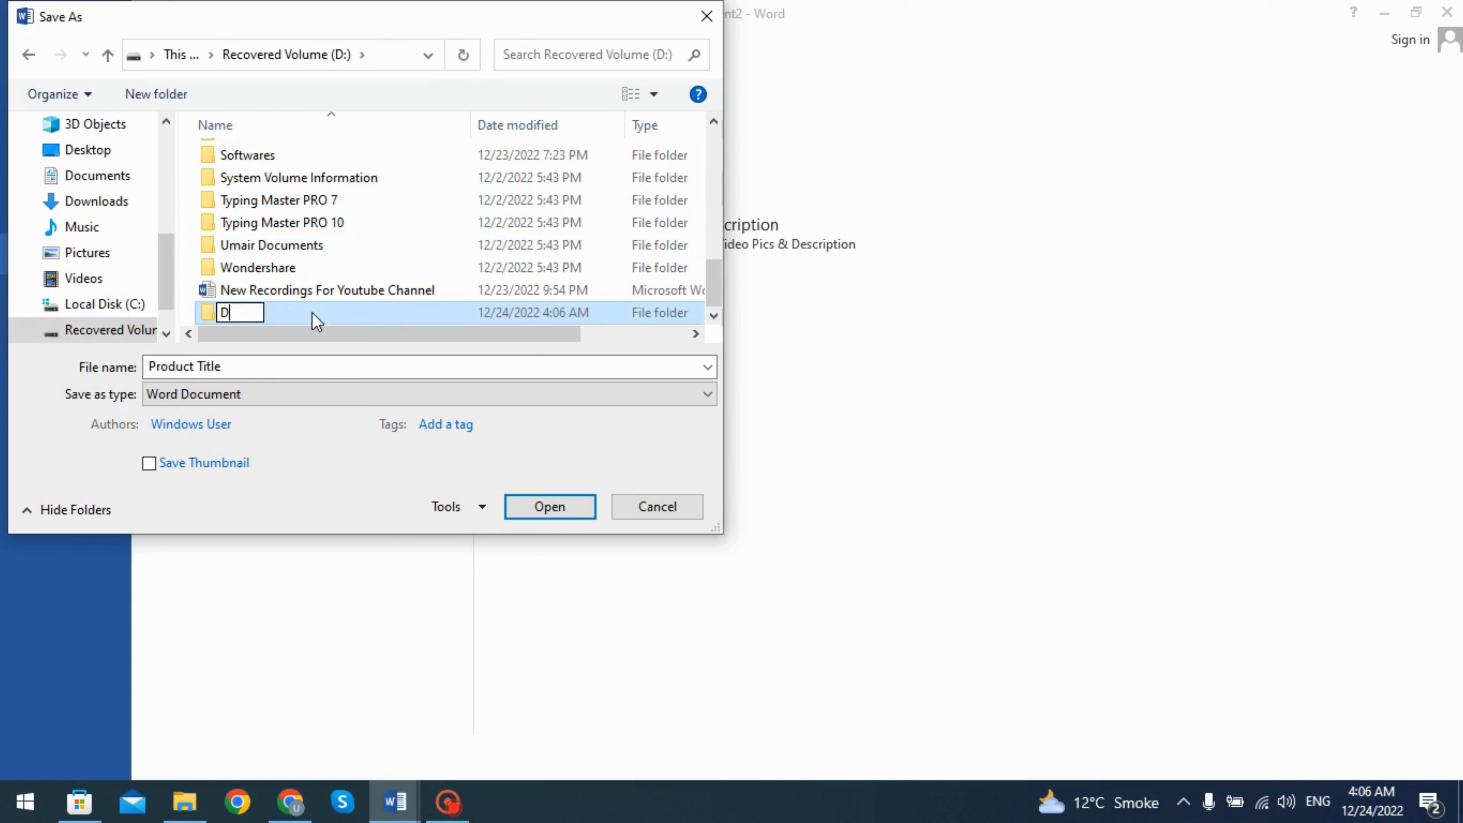
text(araz Produc)
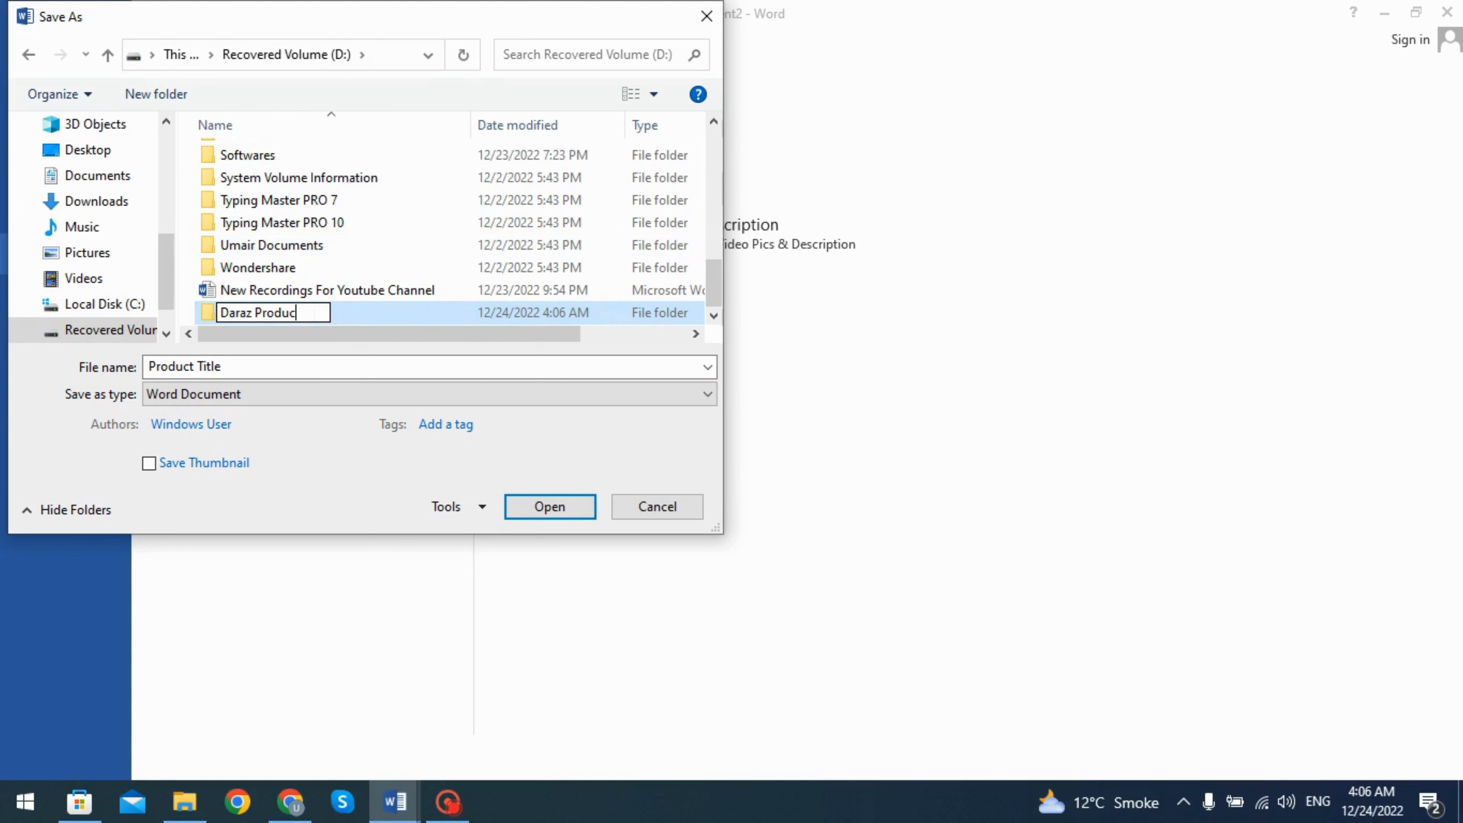
text(ts Data)
key(Return)
double_click(312, 312)
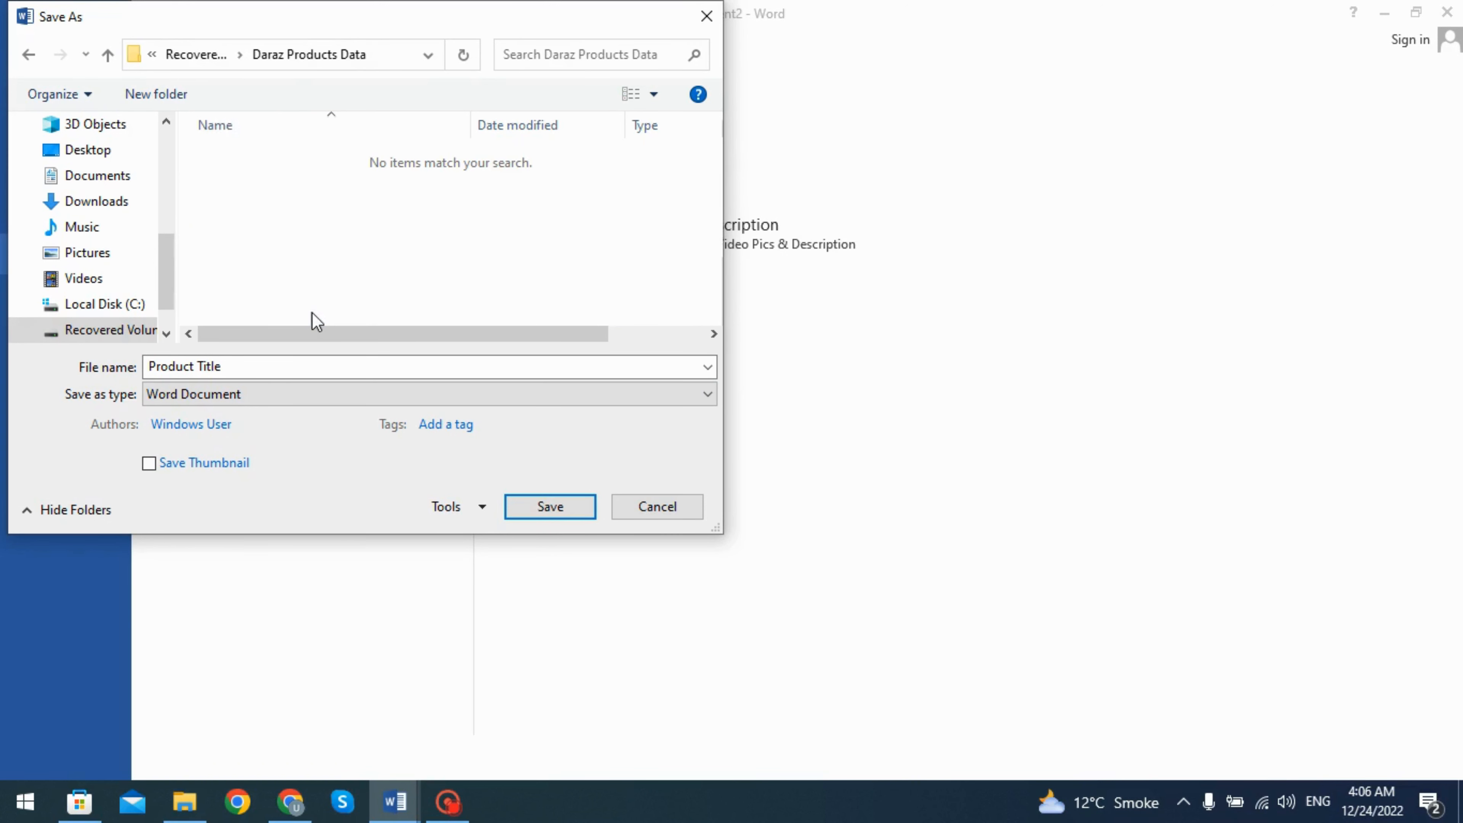
Copy "Stainless Steel PP Mini Garlic Crusher" from the AliExpress title in Chrome and save the Word document under that name.
click(269, 366)
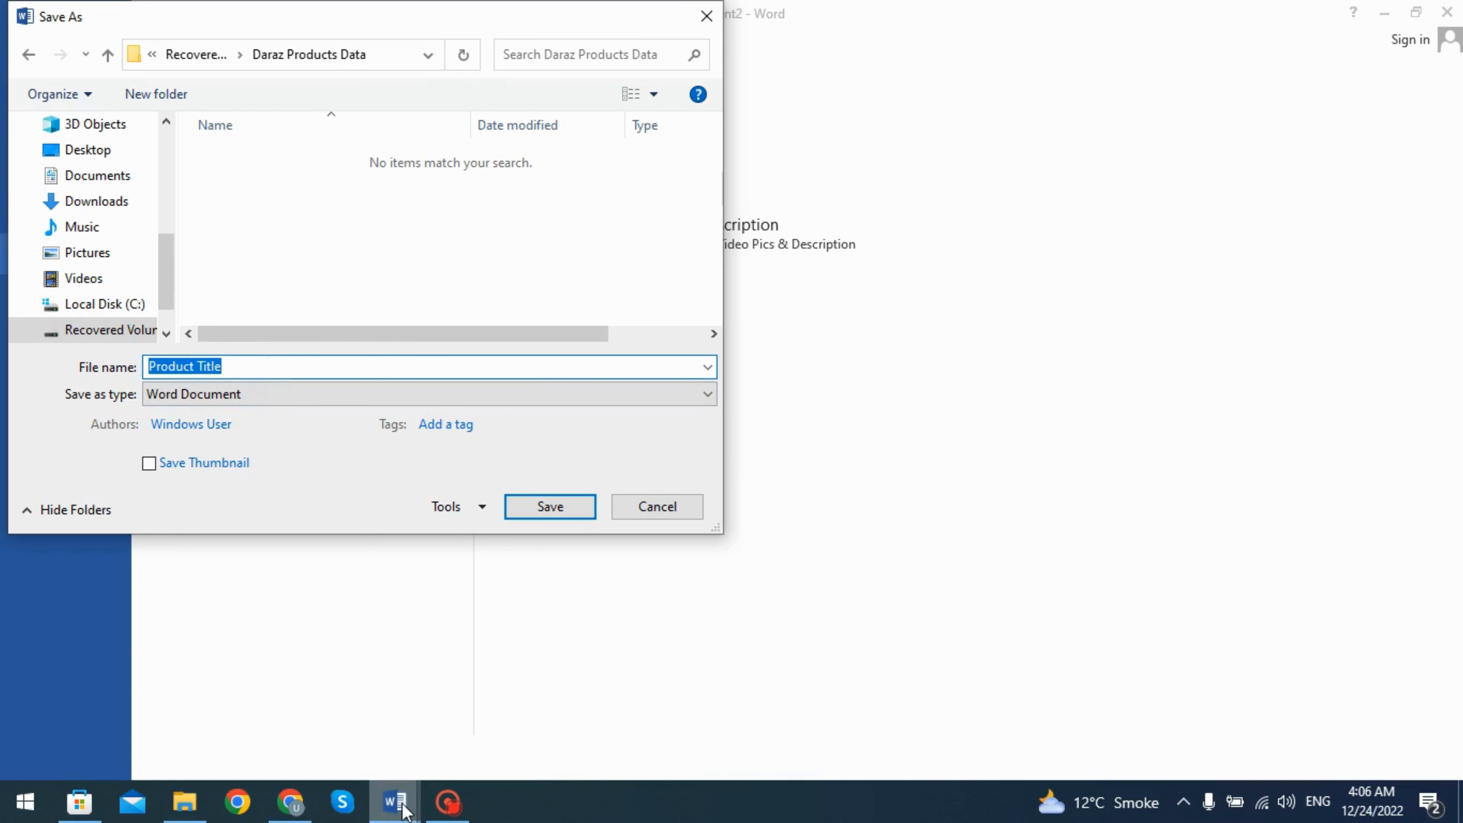
mouse_move(405, 815)
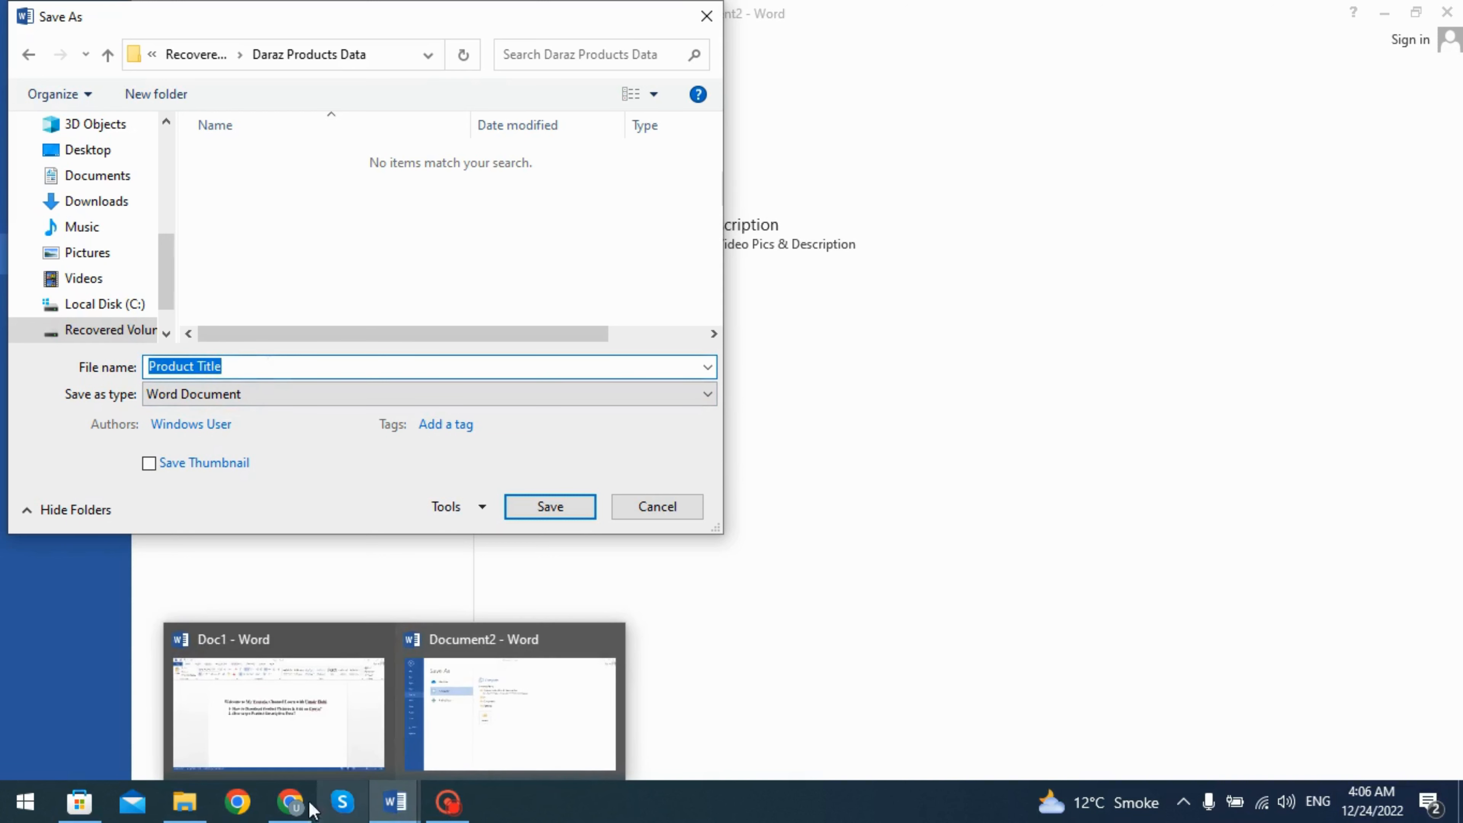
click(290, 803)
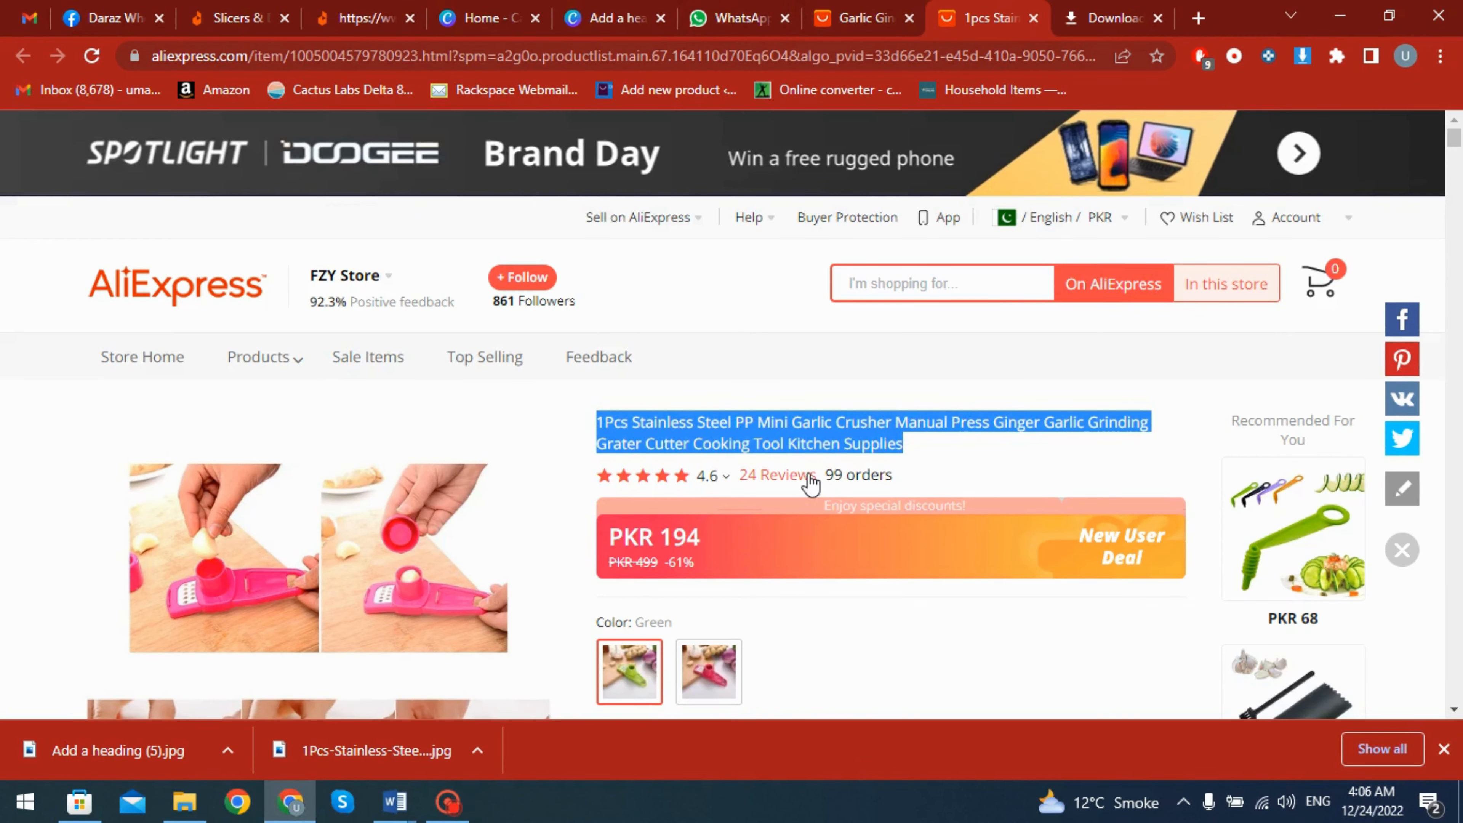
click(650, 421)
drag(632, 422, 810, 417)
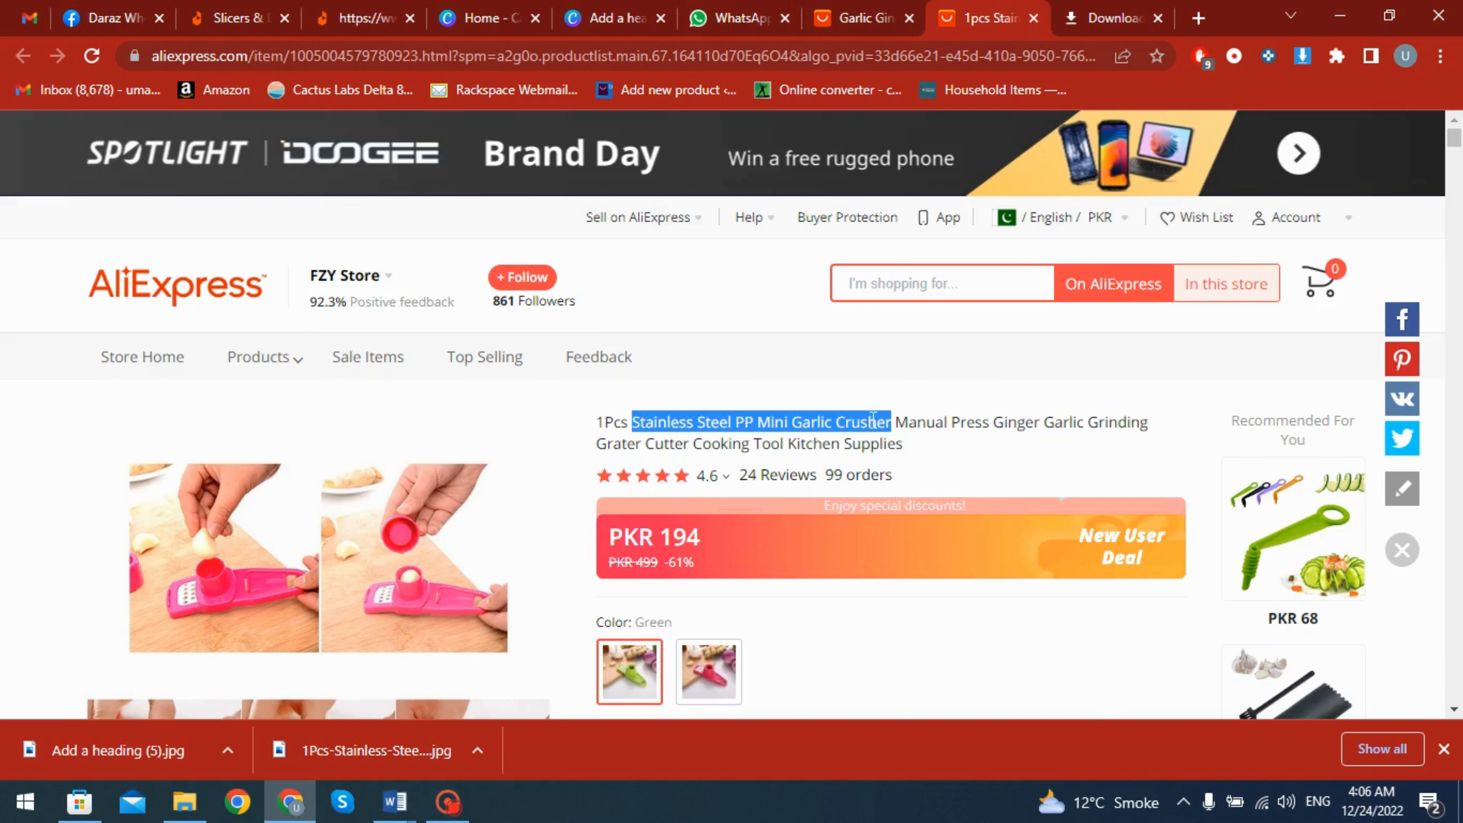
click(395, 802)
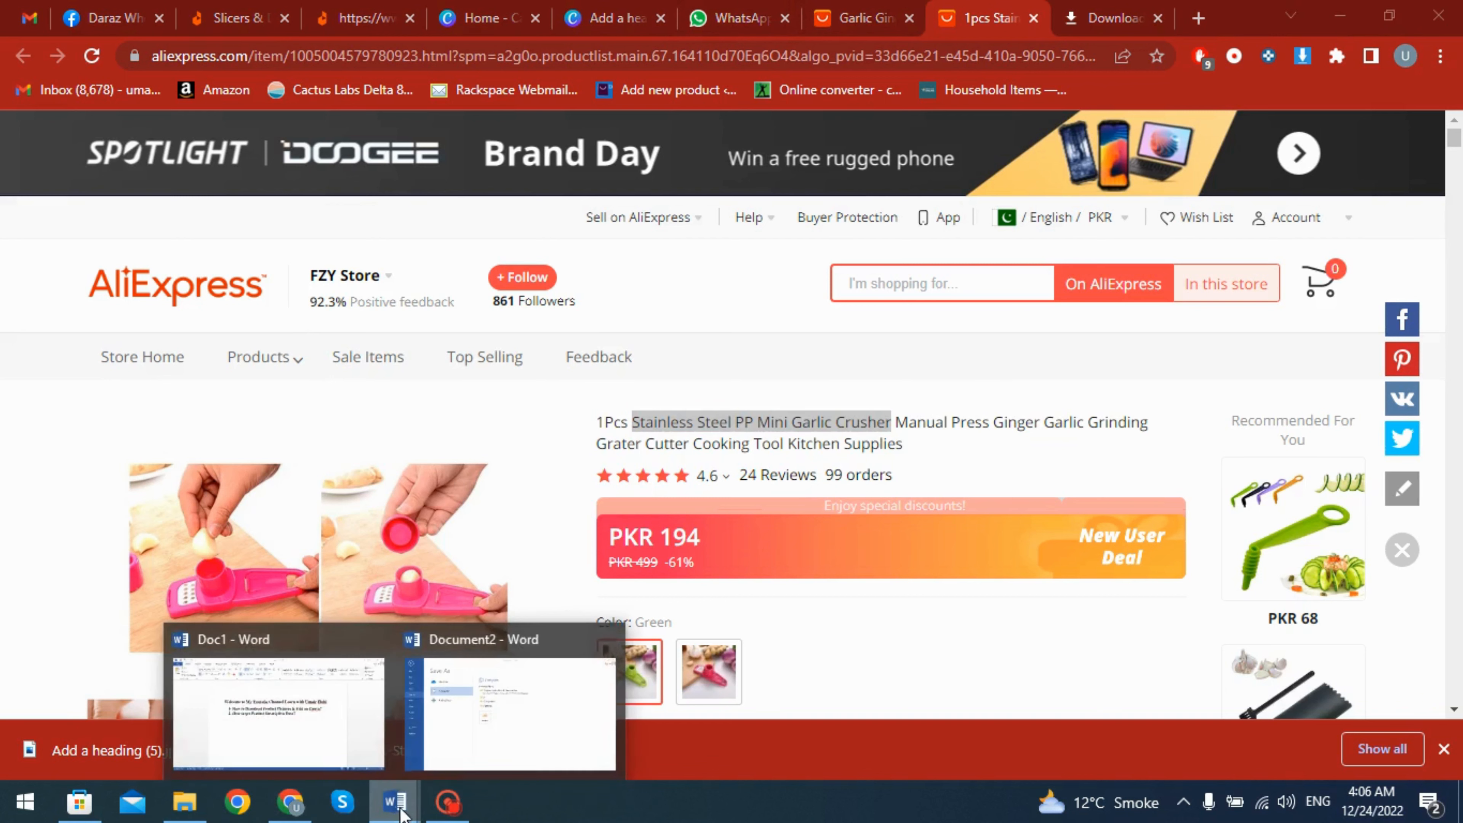
click(328, 724)
click(256, 366)
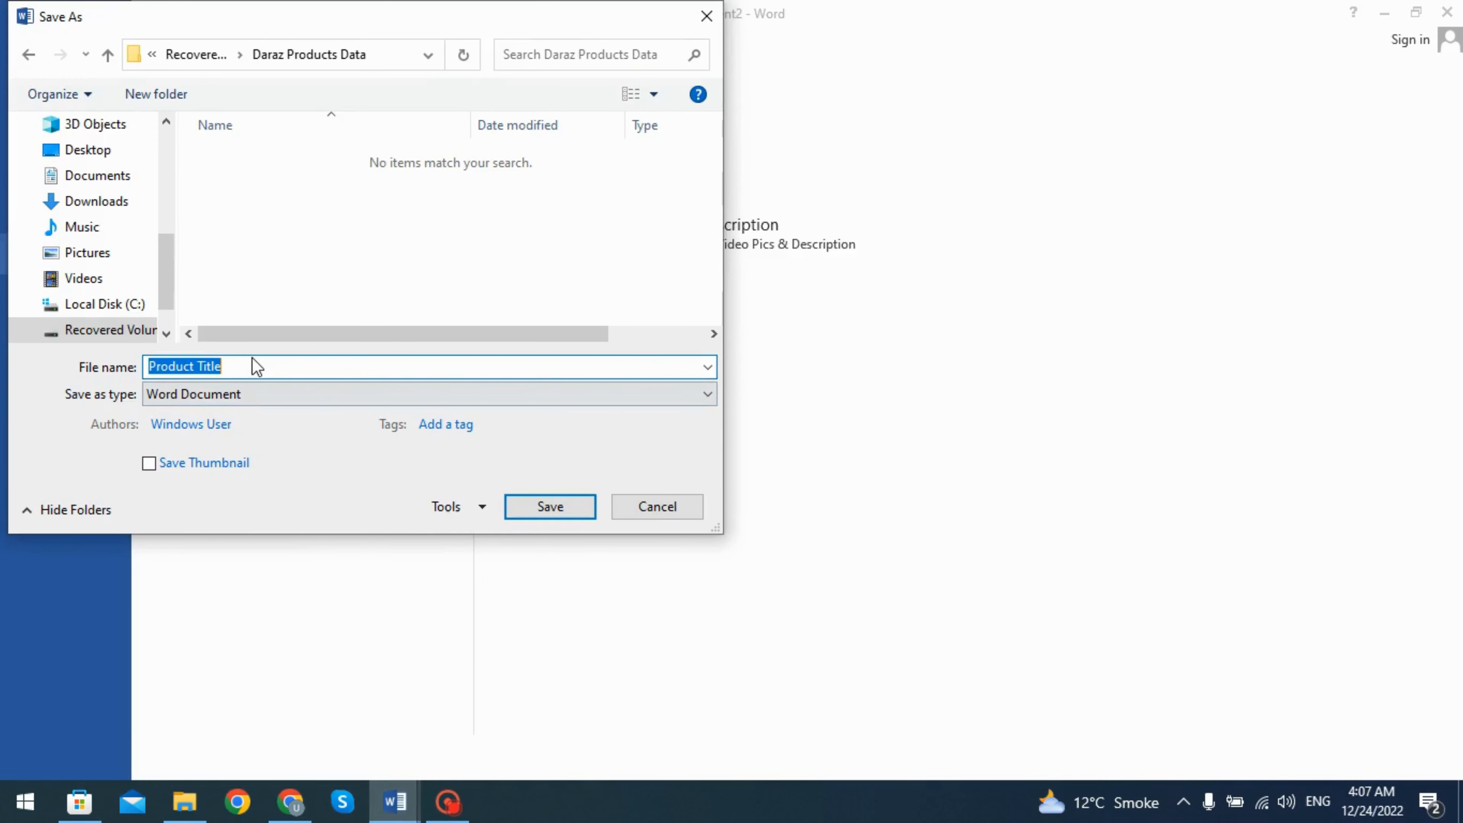
text(Stainless Steel PP Mini Garlic Crusher)
click(551, 508)
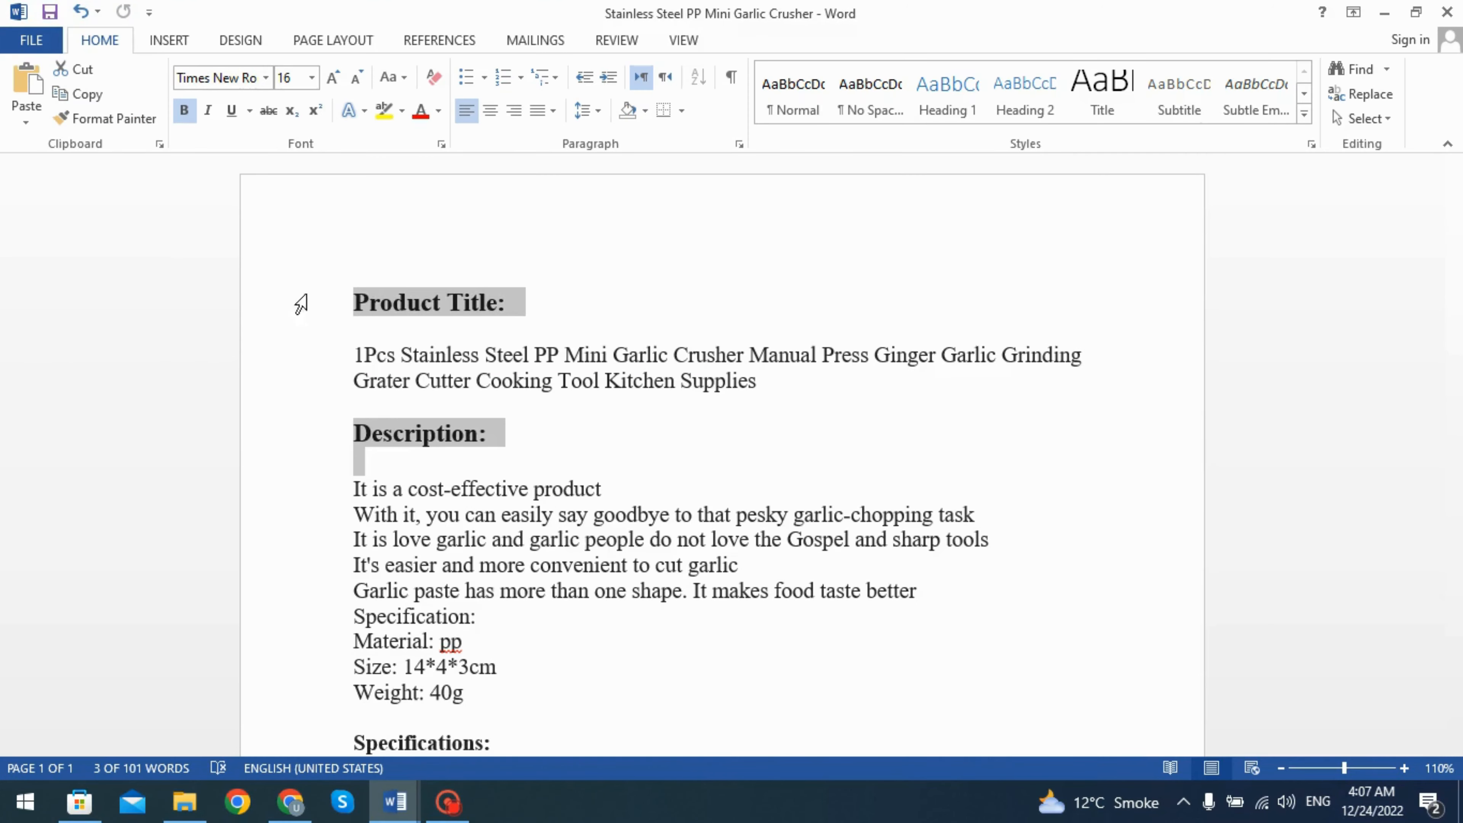
click(652, 594)
scroll(653, 595, down, 6)
scroll(678, 619, up, 6)
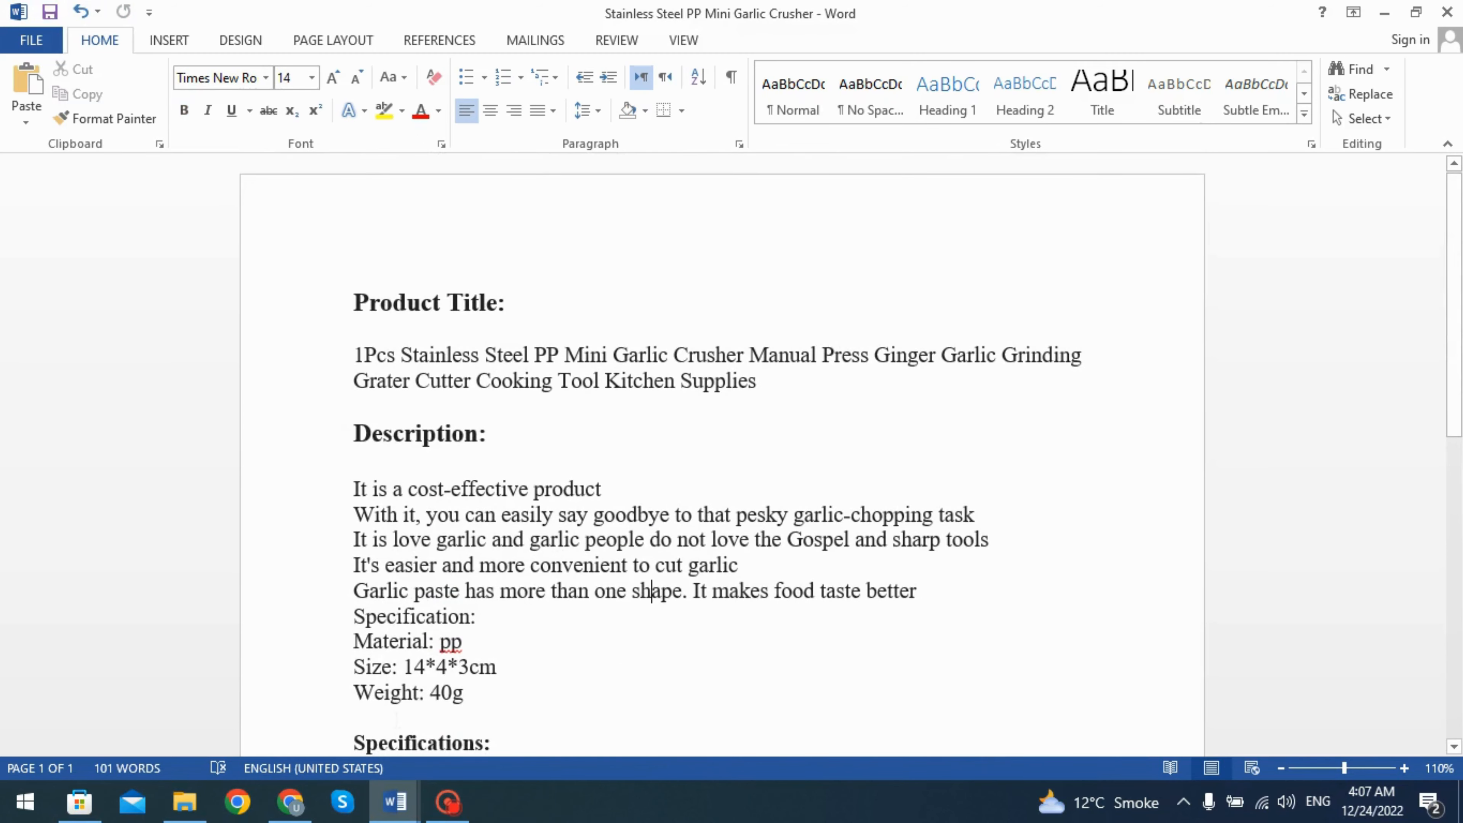
click(293, 807)
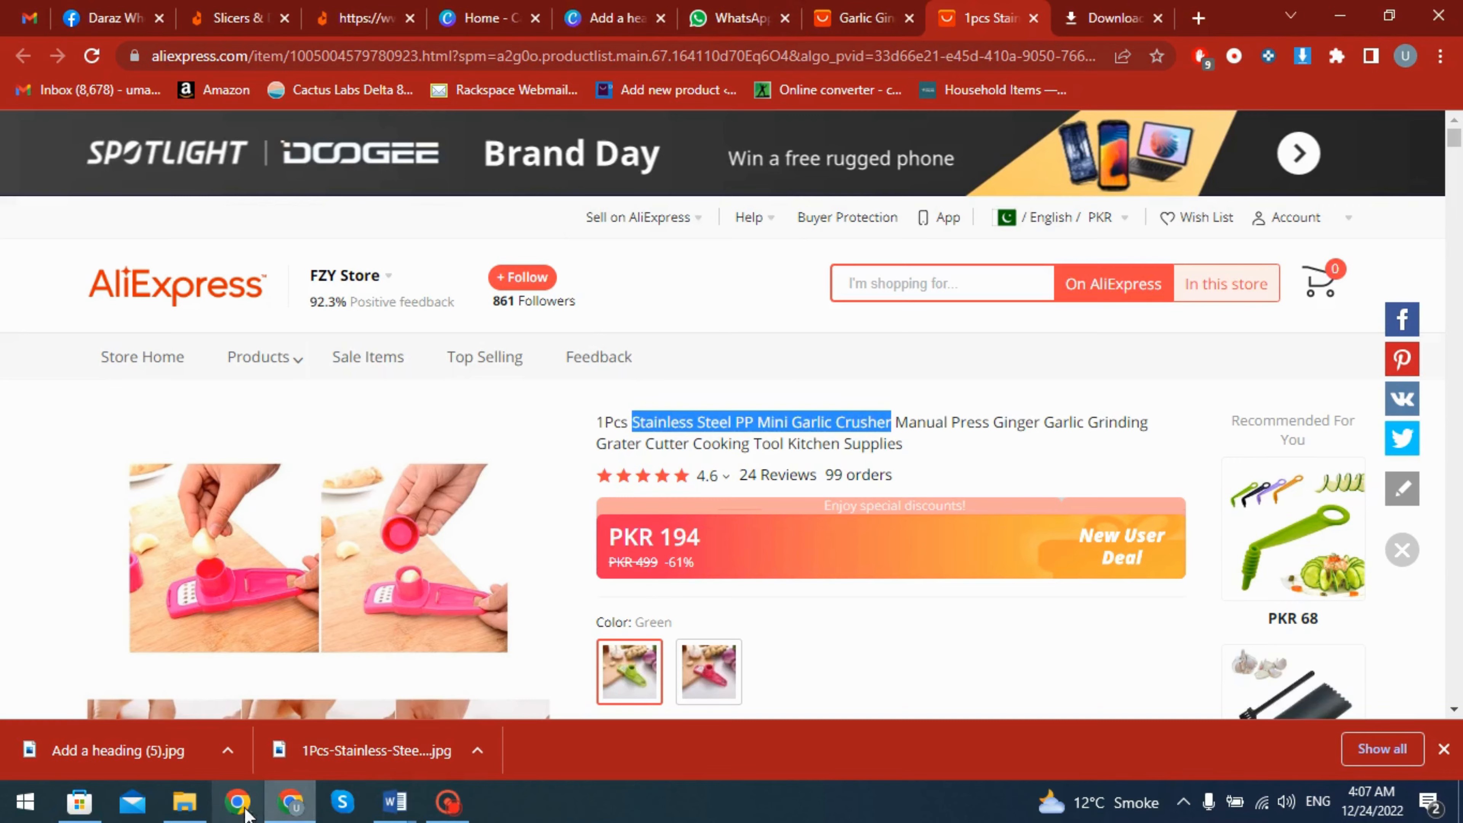
Switch to File Explorer and cut the six "Add a heading" images in the Downloads folder.
click(184, 802)
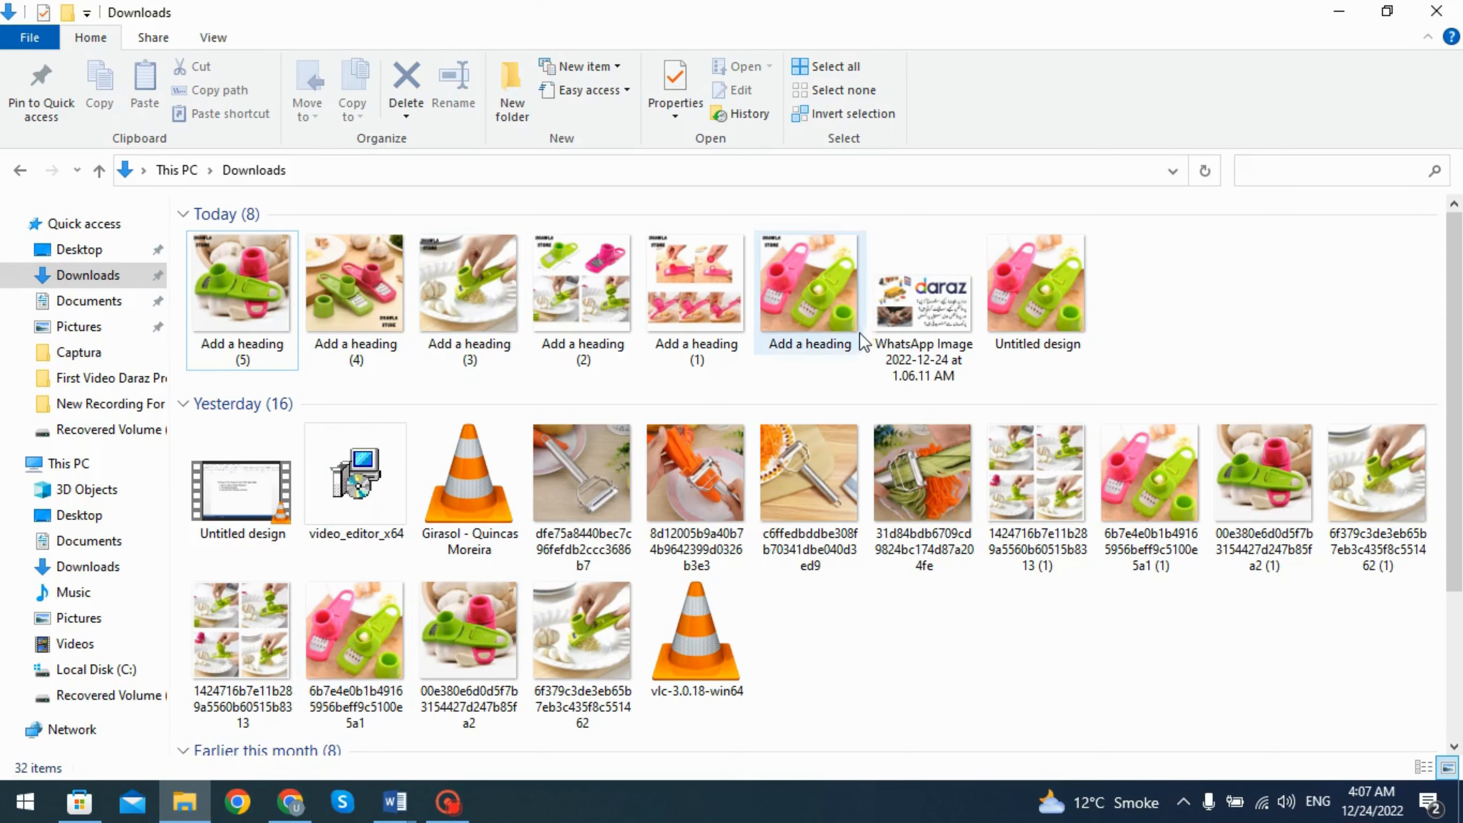
click(828, 325)
key(shift+Left)
key(shift+Left)
key(shift+Left)
key(shift+Left)
key(shift+Left)
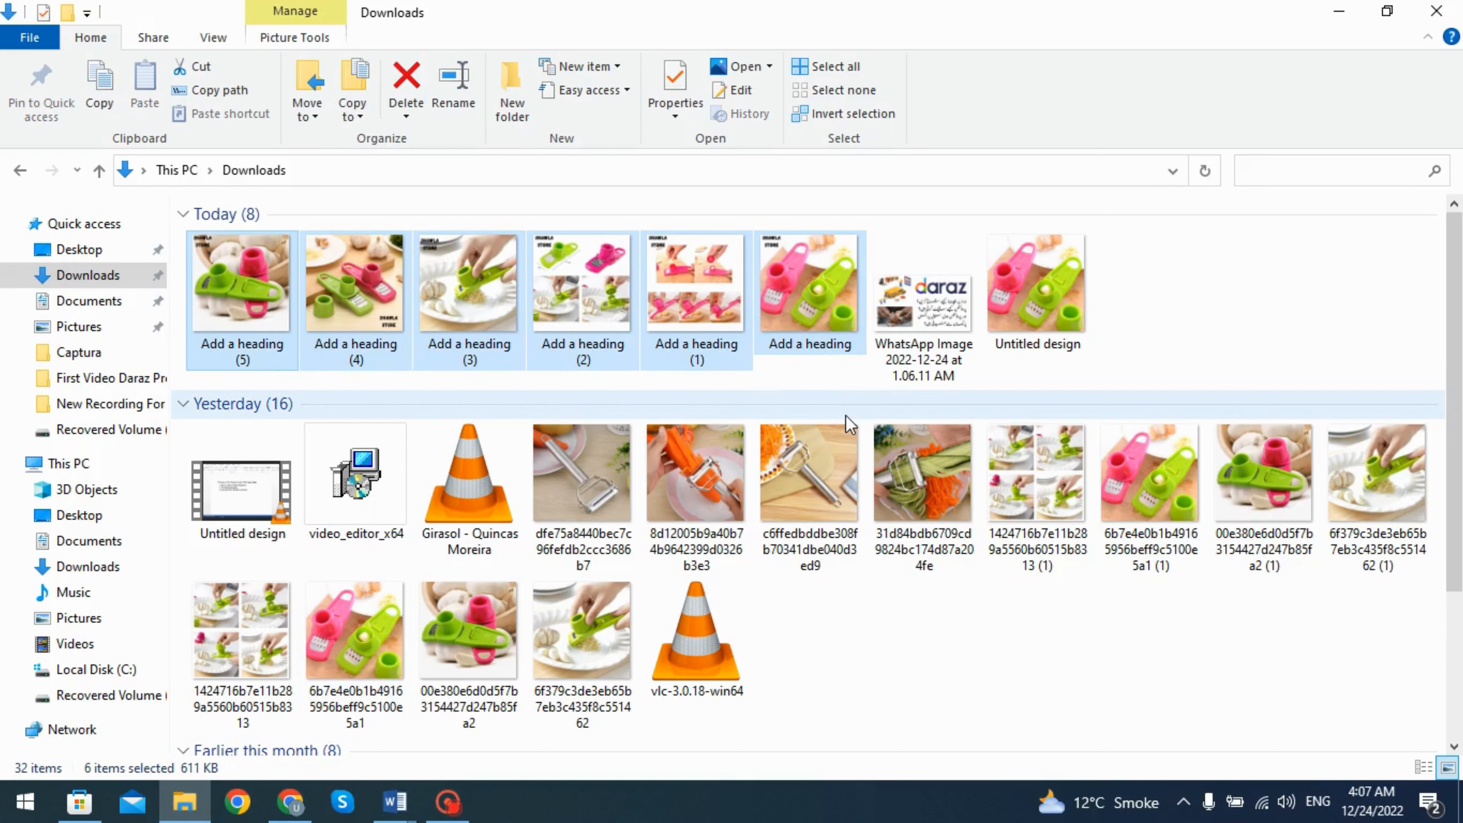
key(ctrl+x)
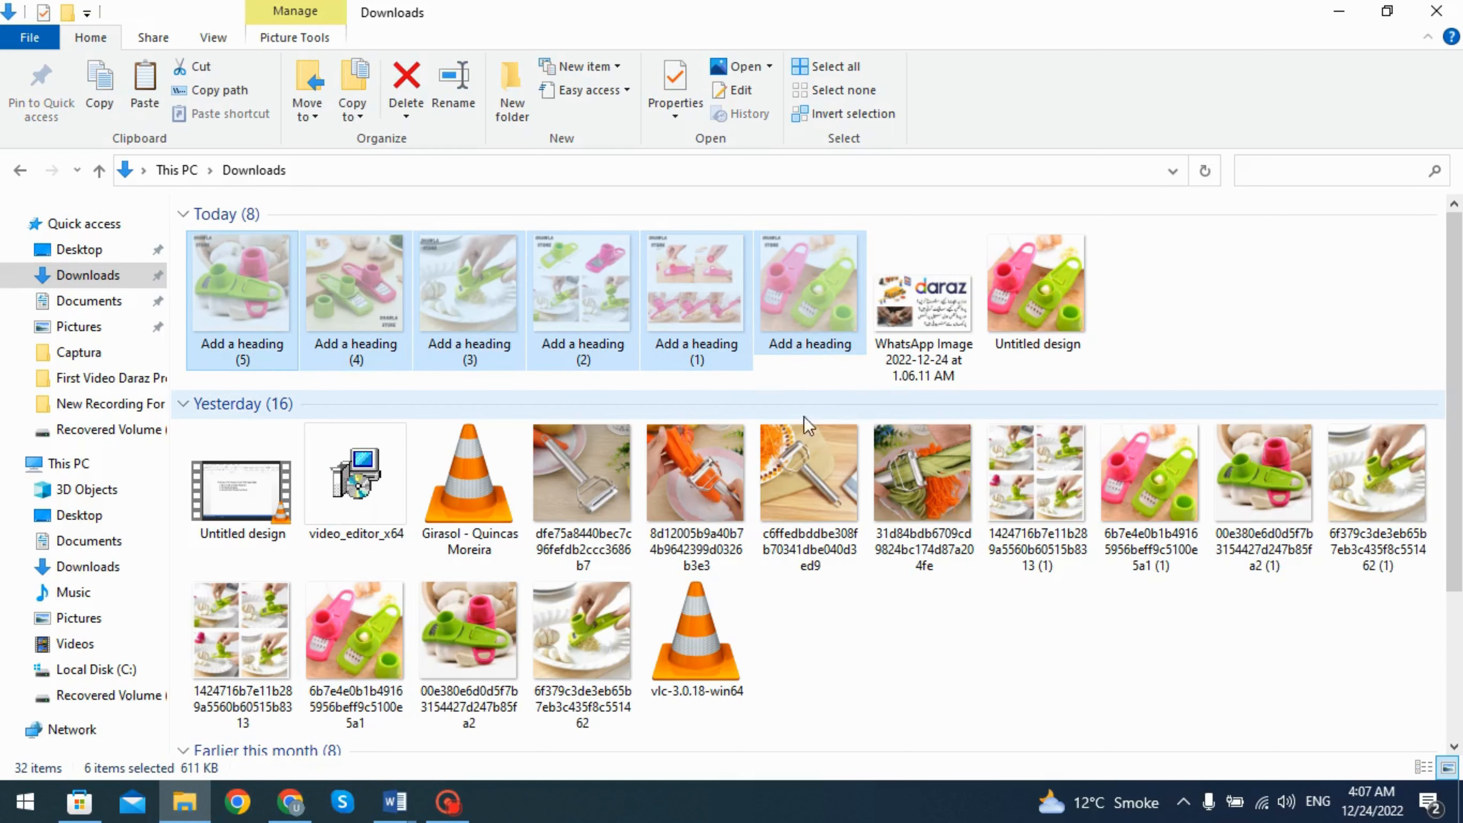
Paste the cut images into the "Daraz Products Data" folder on the D: drive.
click(53, 409)
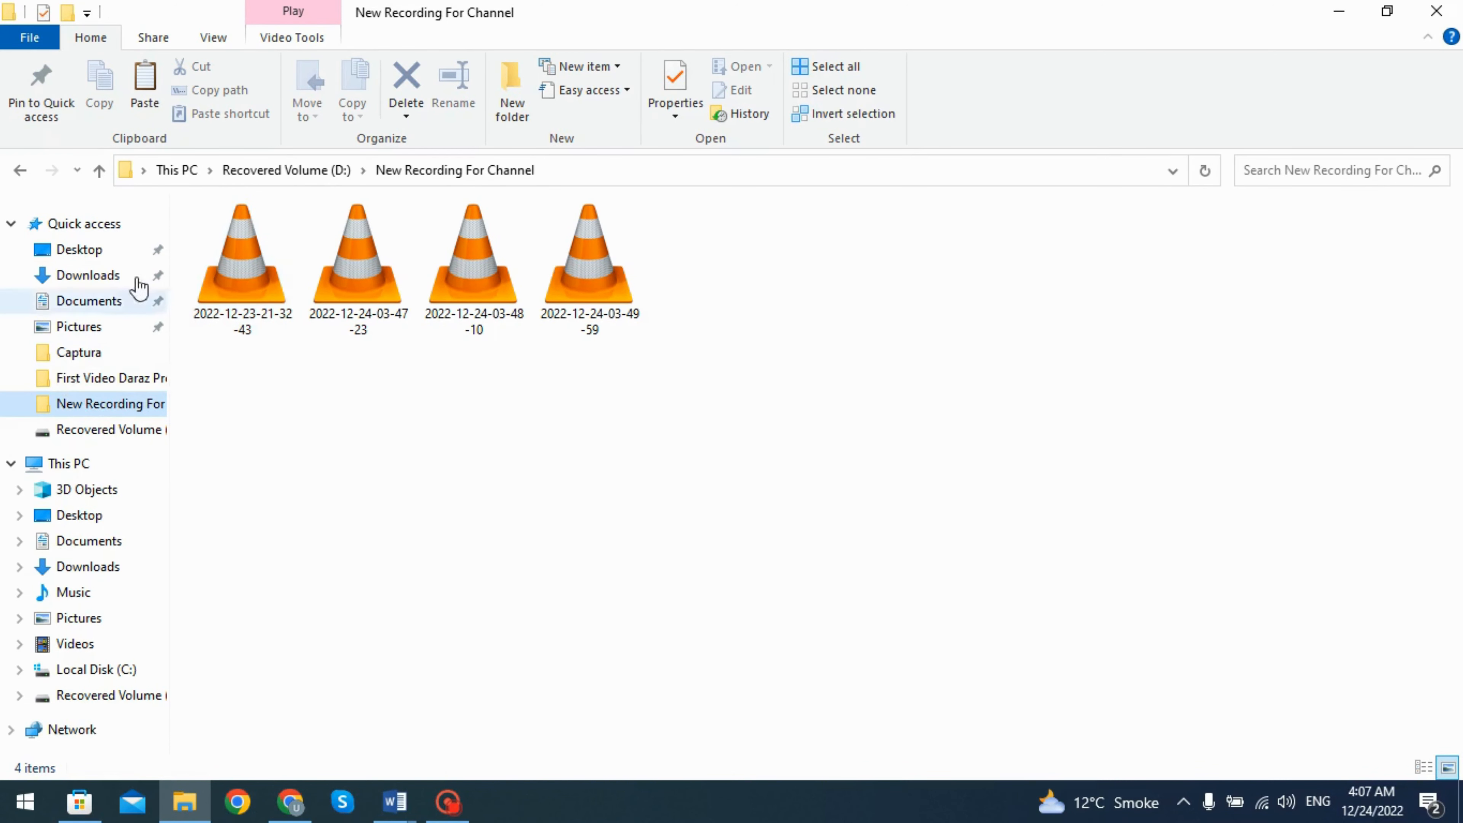
click(253, 171)
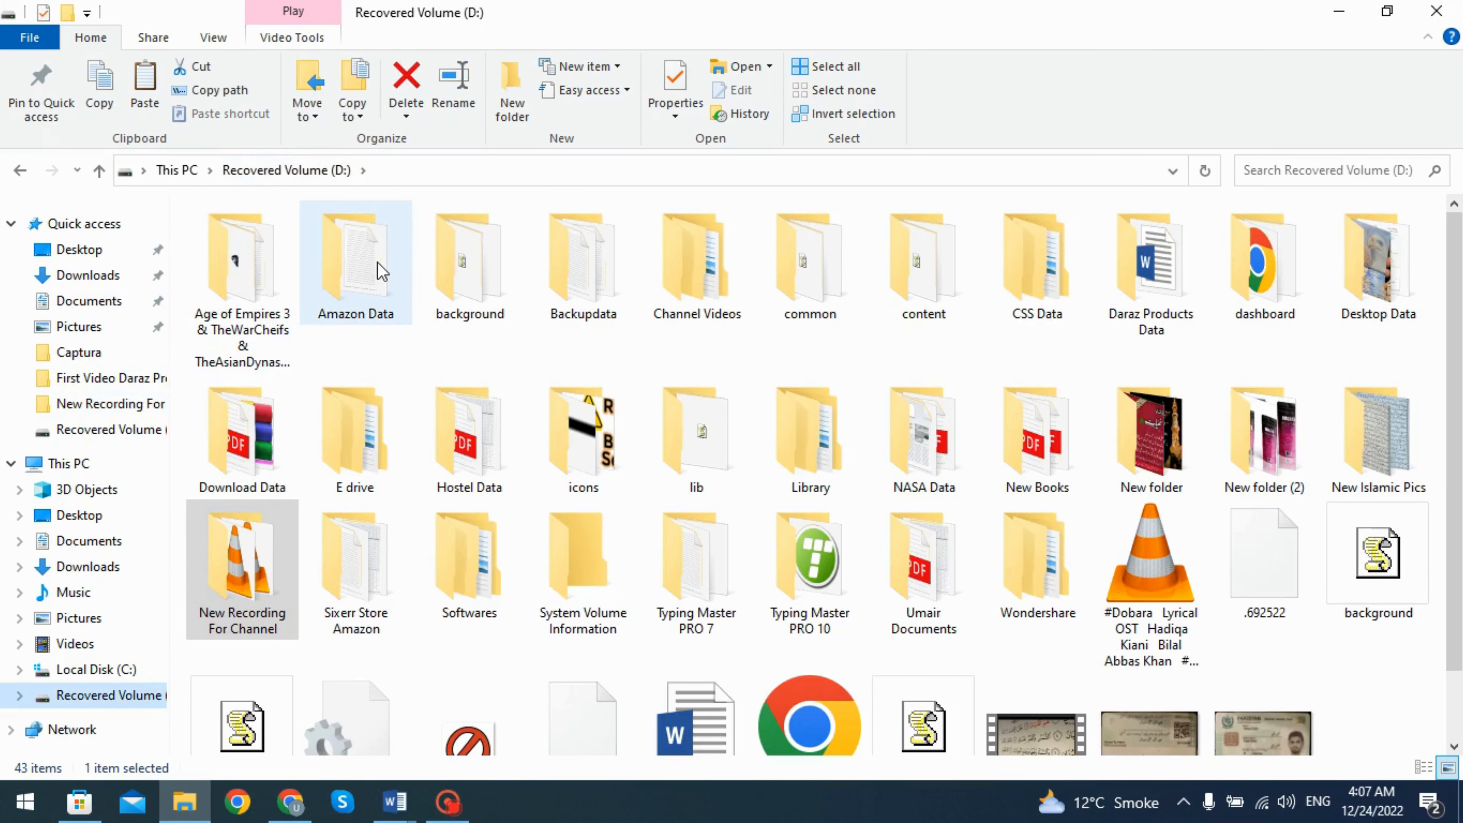
click(376, 261)
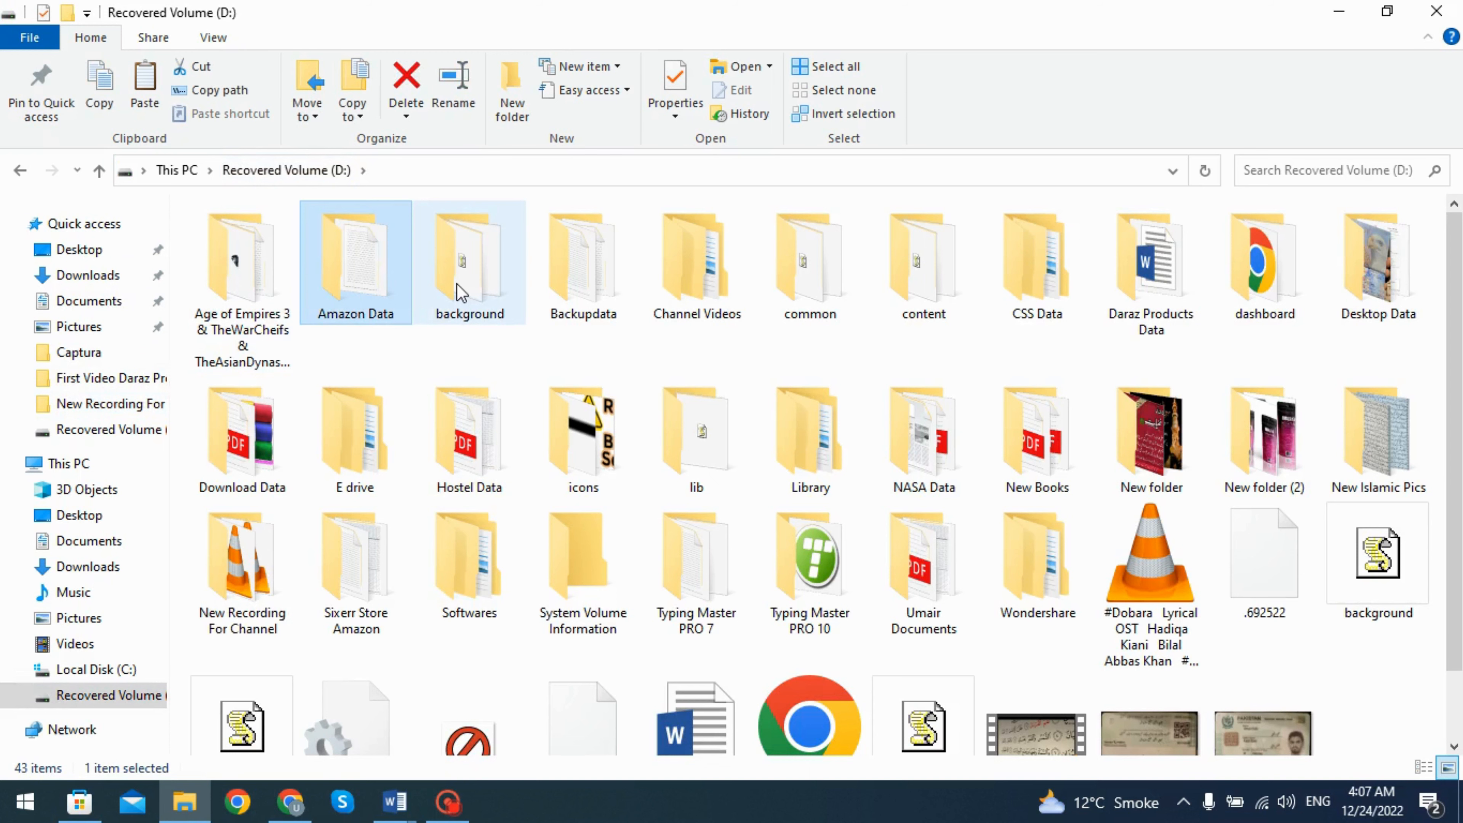
double_click(1109, 295)
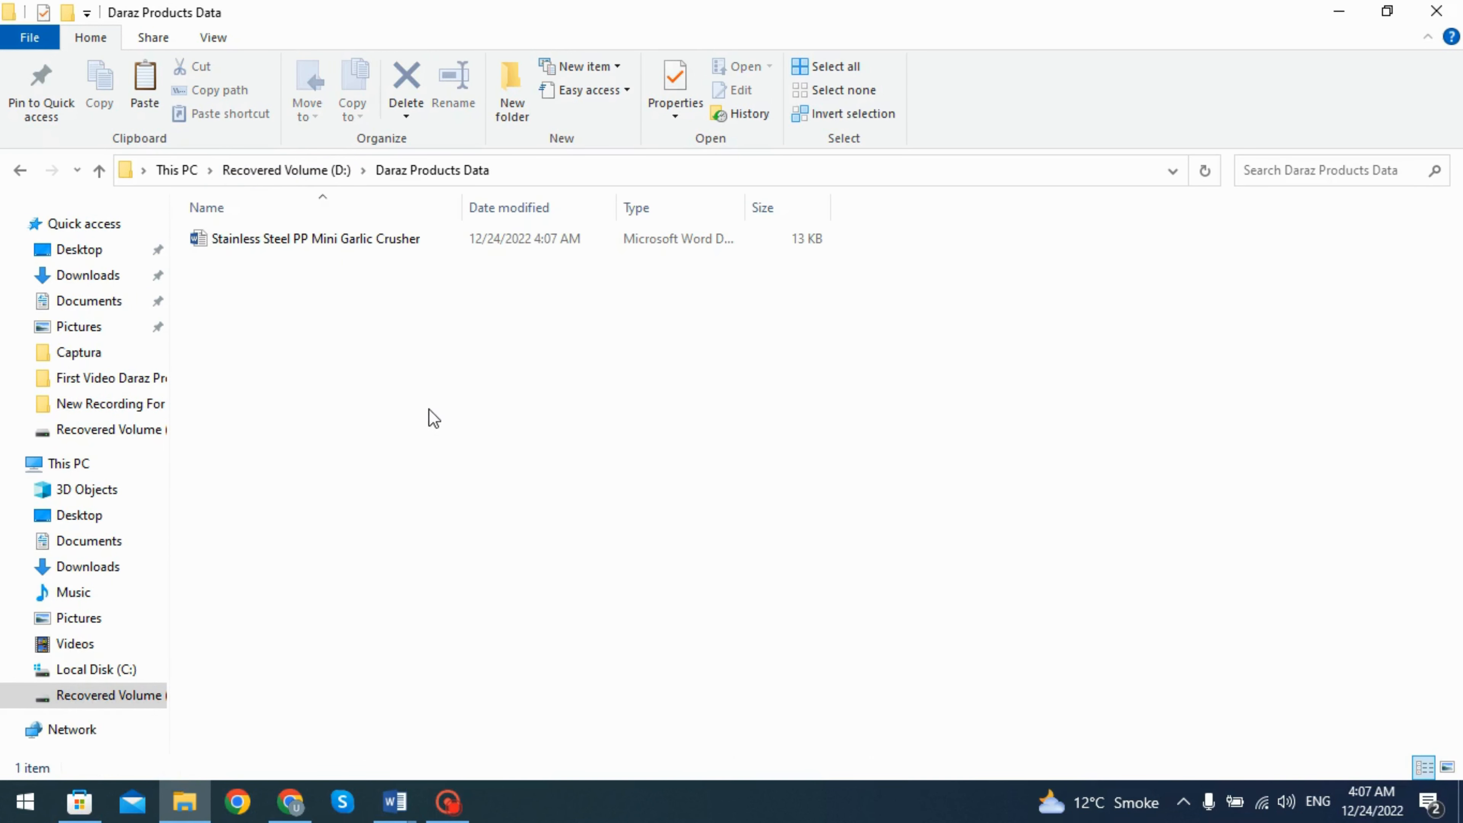
key(ctrl+v)
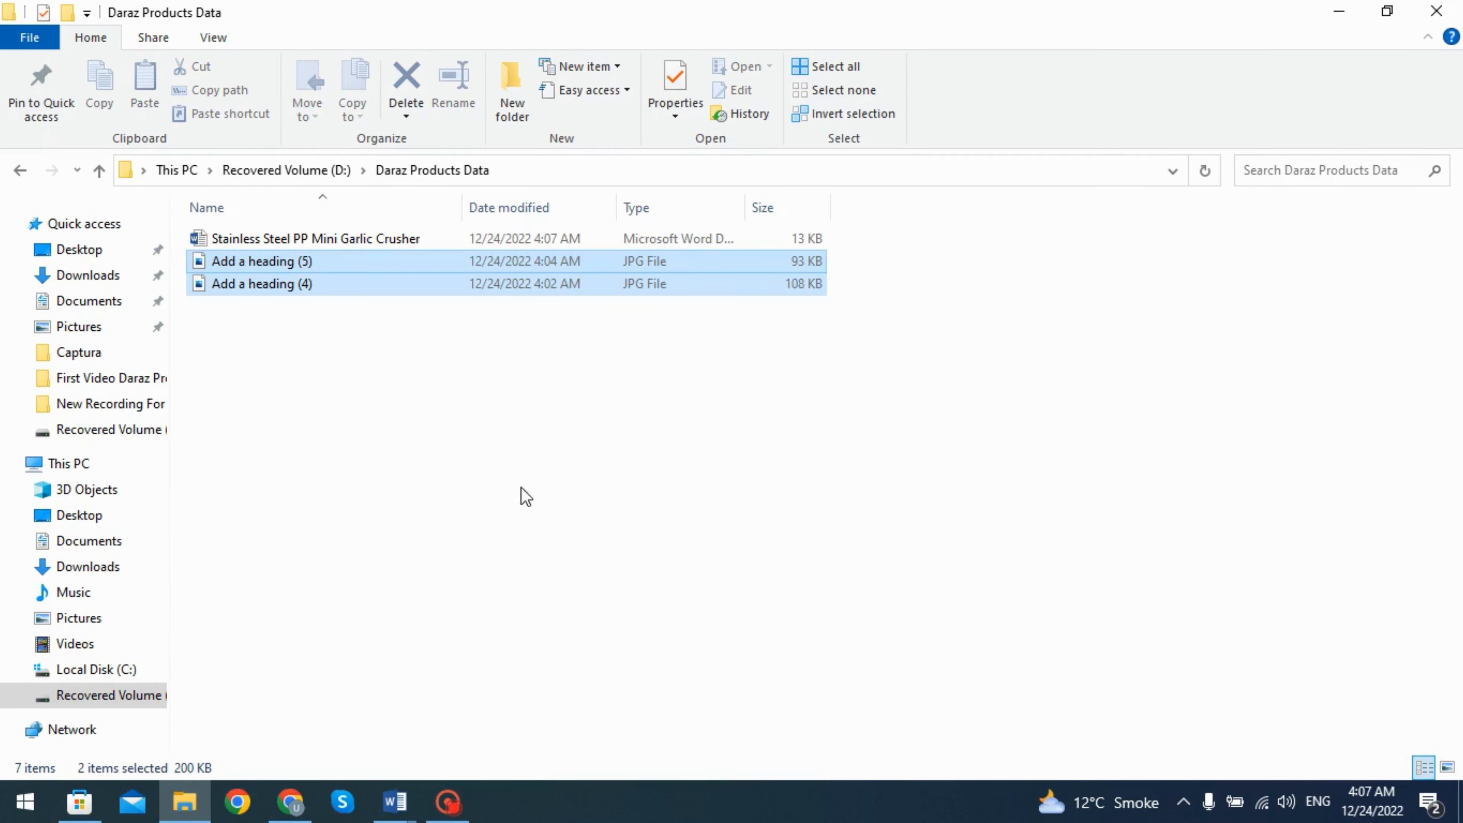
Copy the Word document's file name and create a new folder beside it named "Stainless Steel PP Mini Garlic Crusher".
click(281, 241)
click(281, 242)
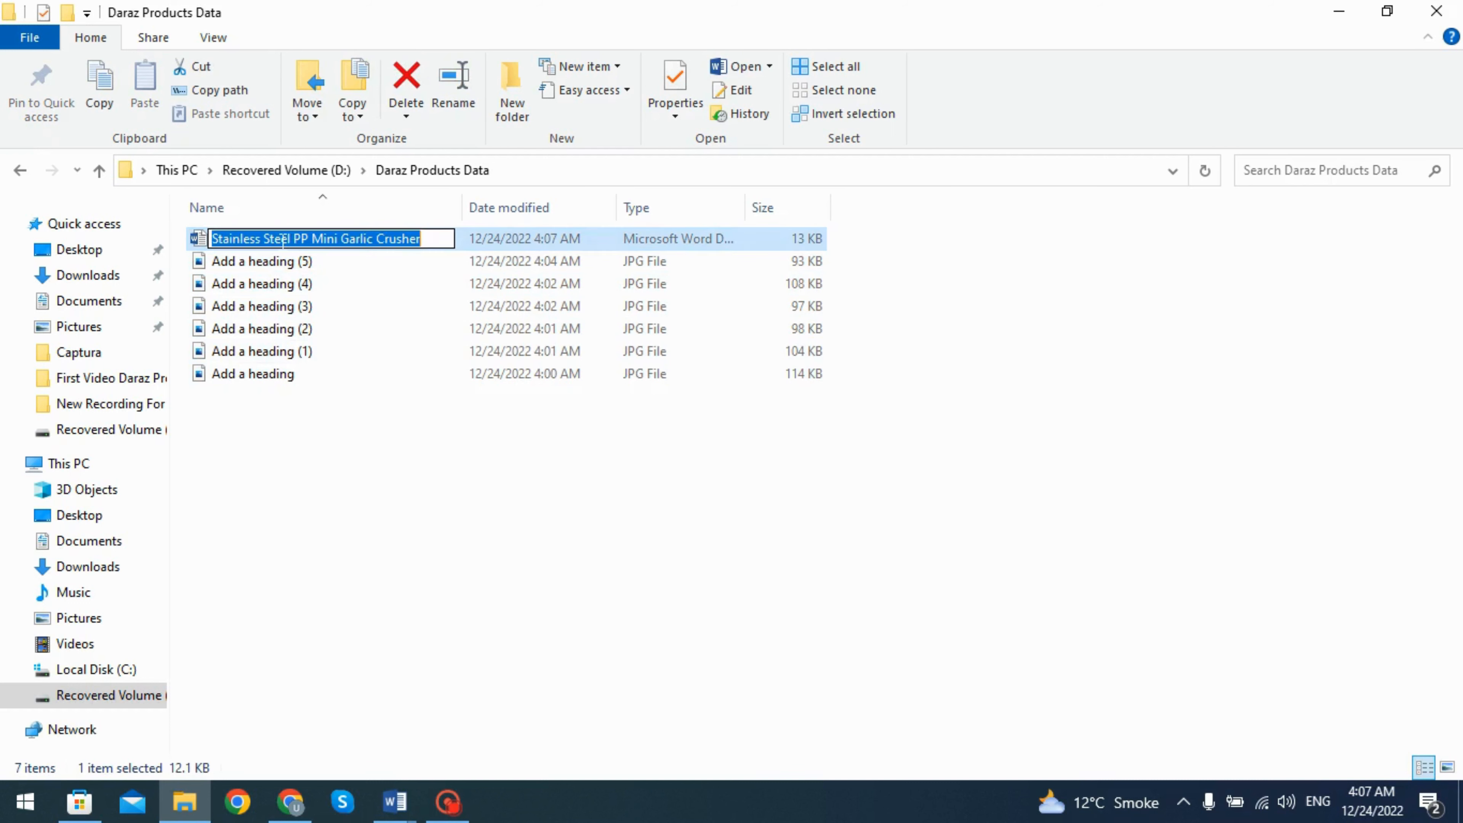
click(525, 108)
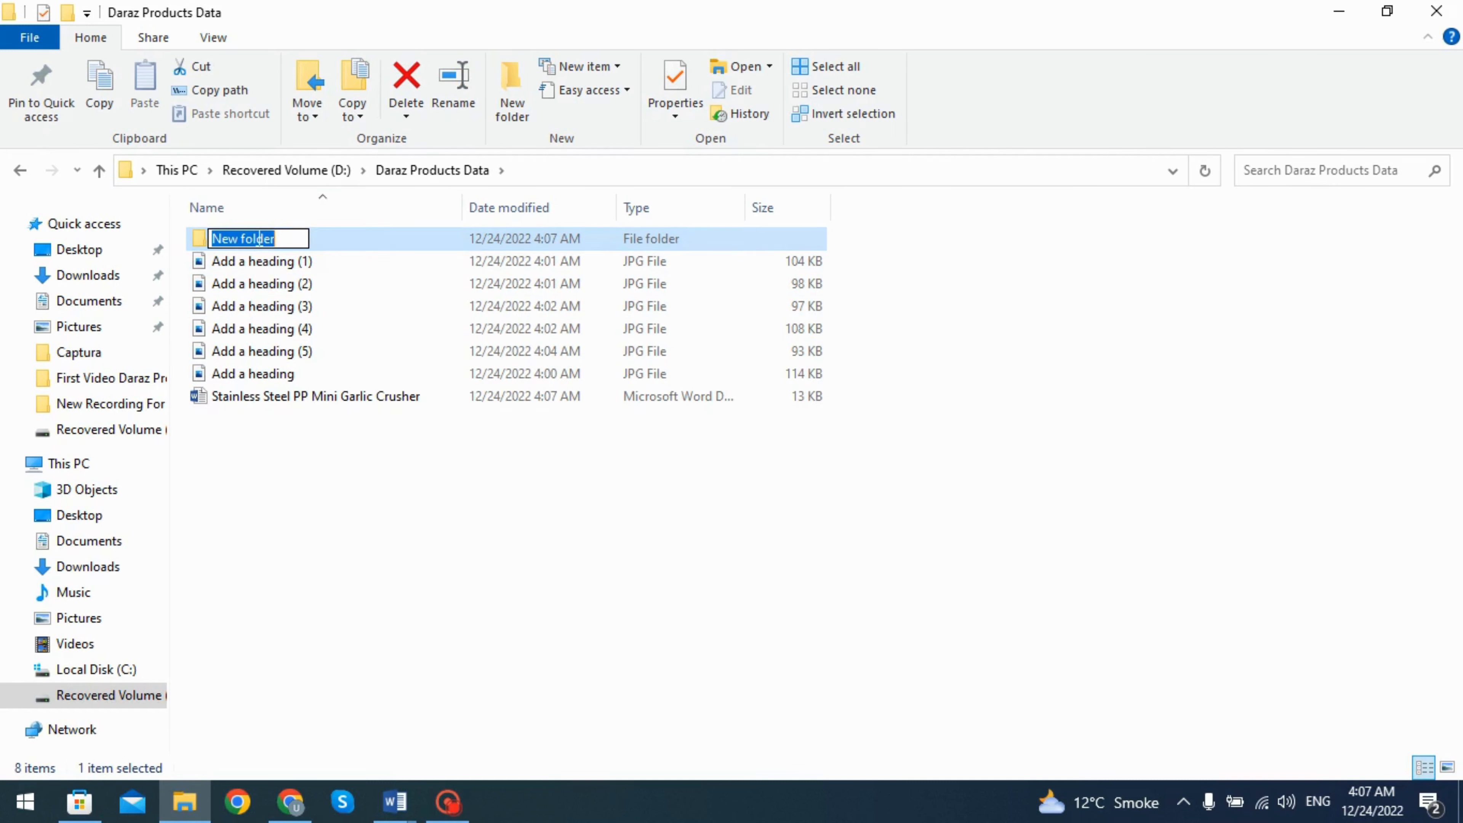
key(ctrl+v)
key(Return)
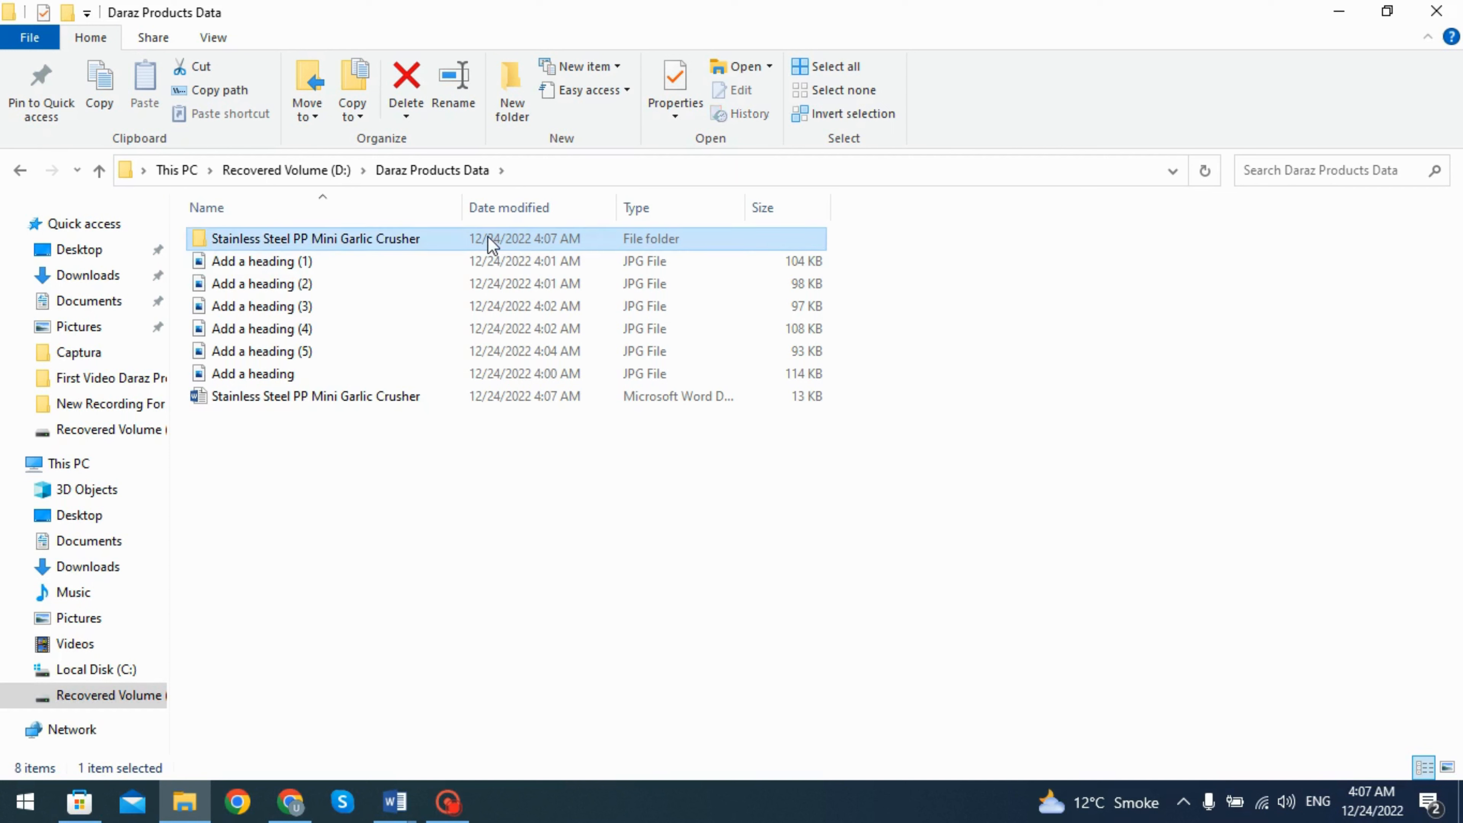
Move the six "Add a heading" images and the Word document into the "Stainless Steel PP Mini Garlic Crusher" folder, closing the document in Word.
drag(297, 446, 255, 269)
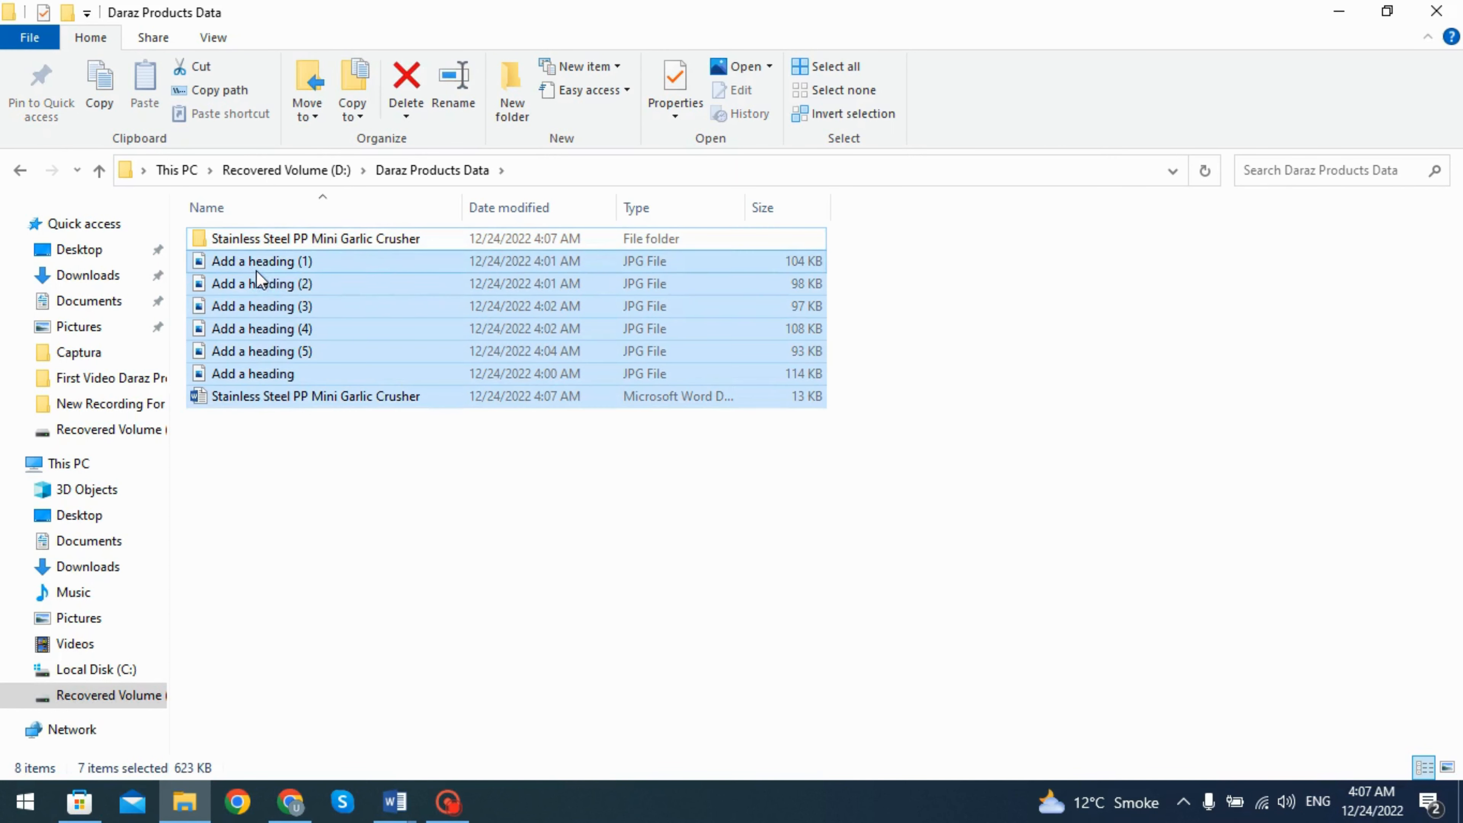
click(332, 241)
double_click(334, 241)
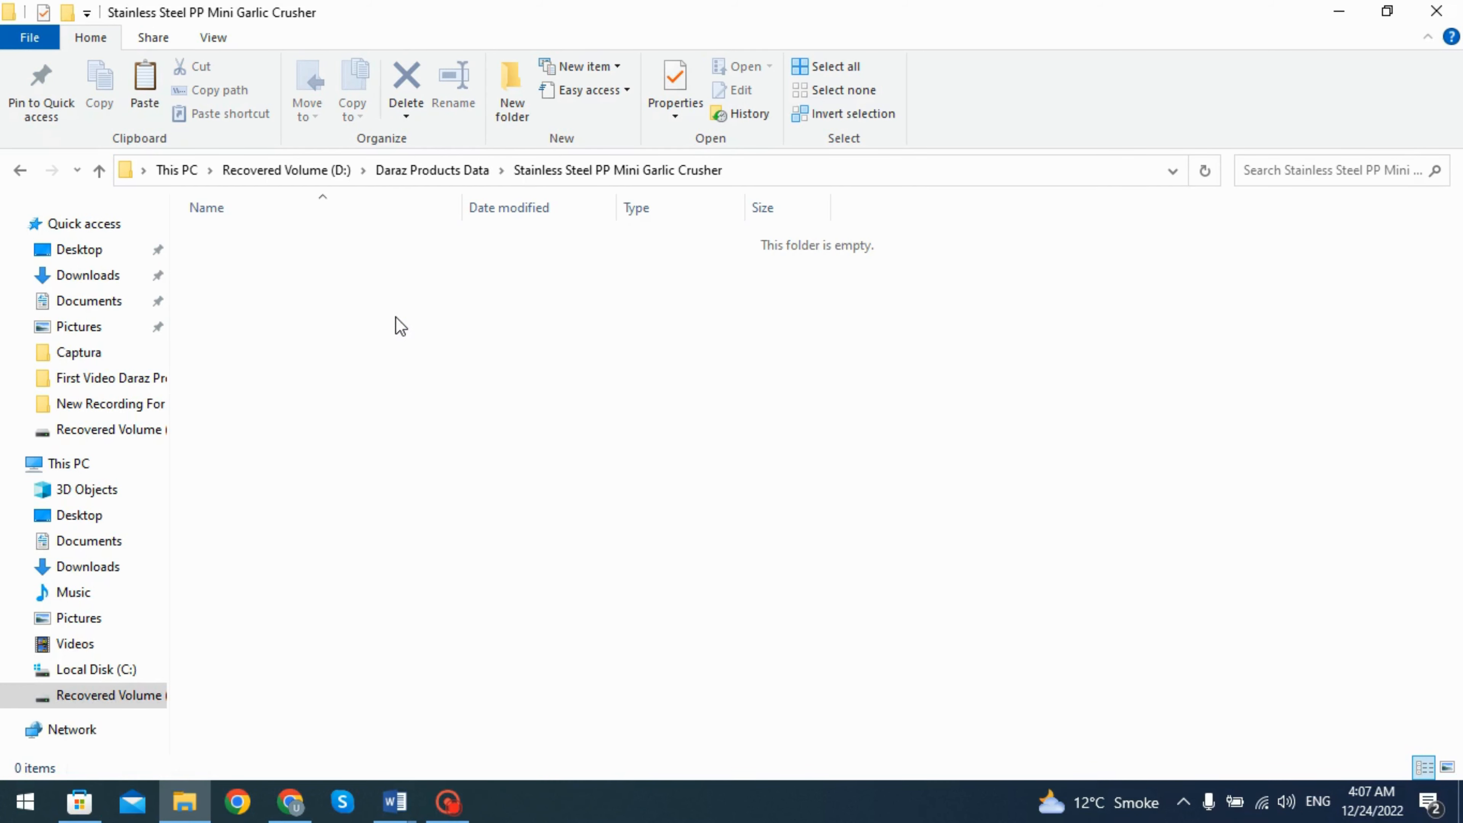
key(ctrl+v)
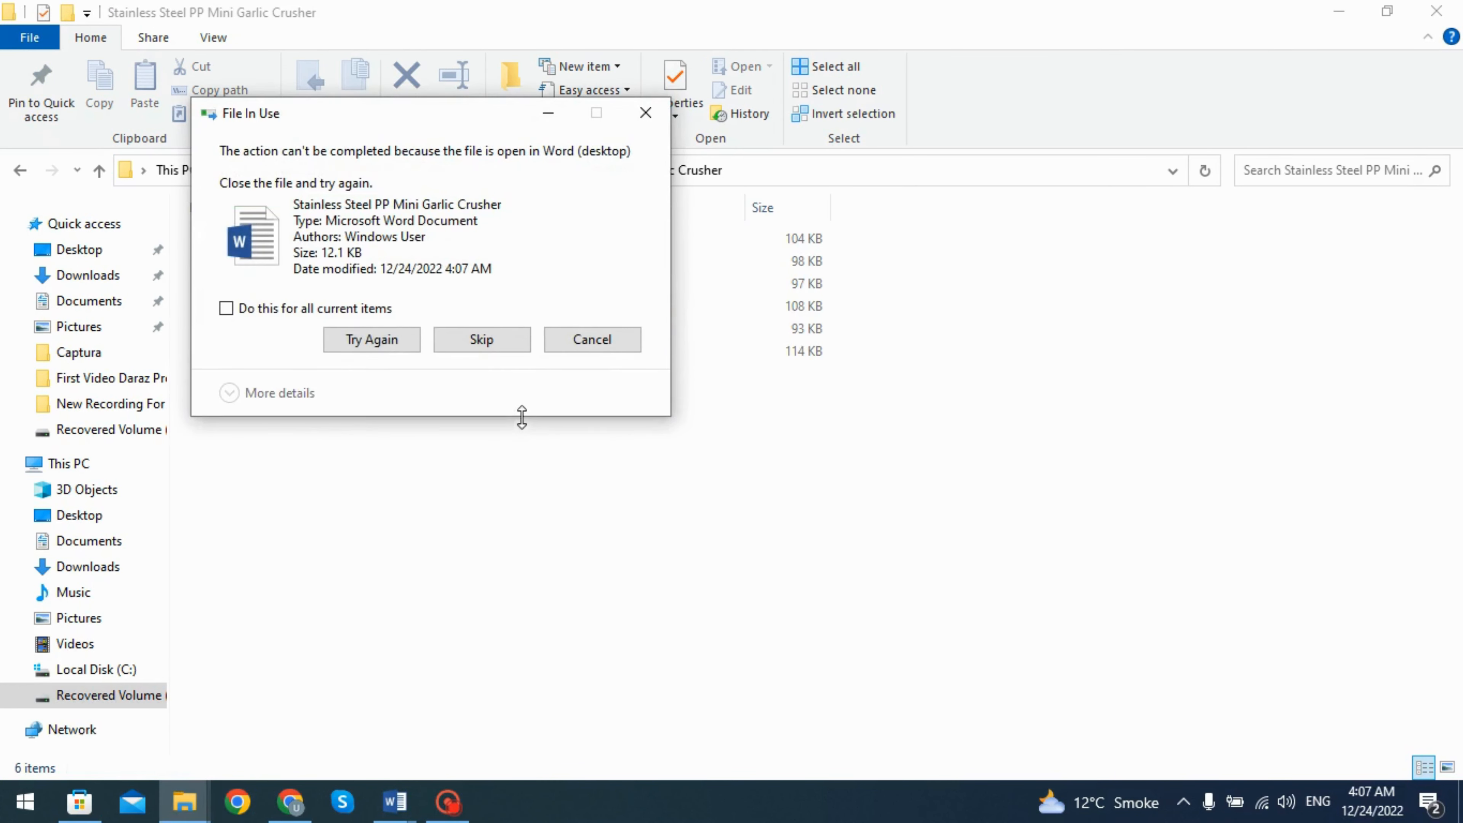
click(396, 798)
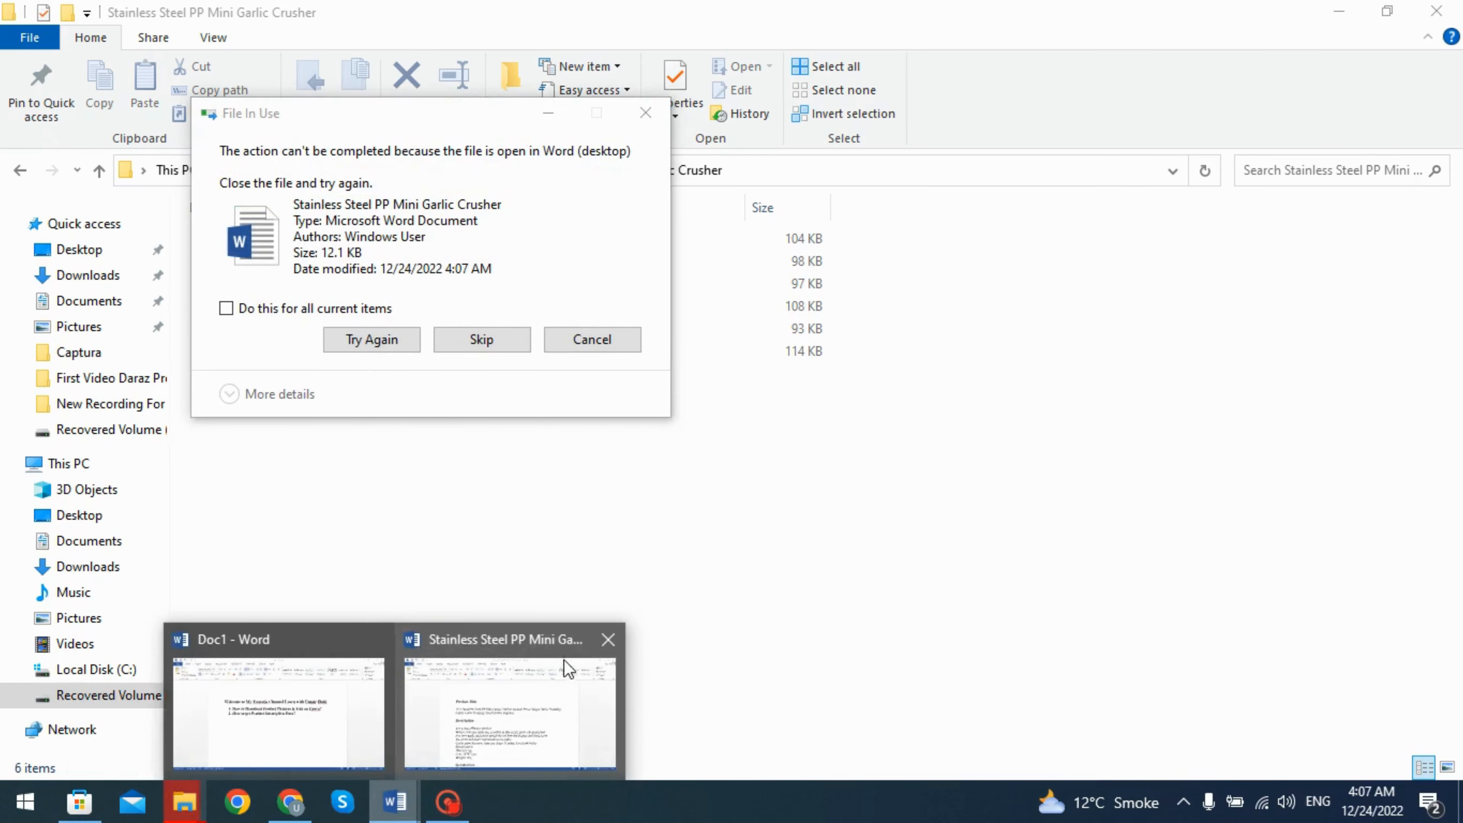
click(616, 643)
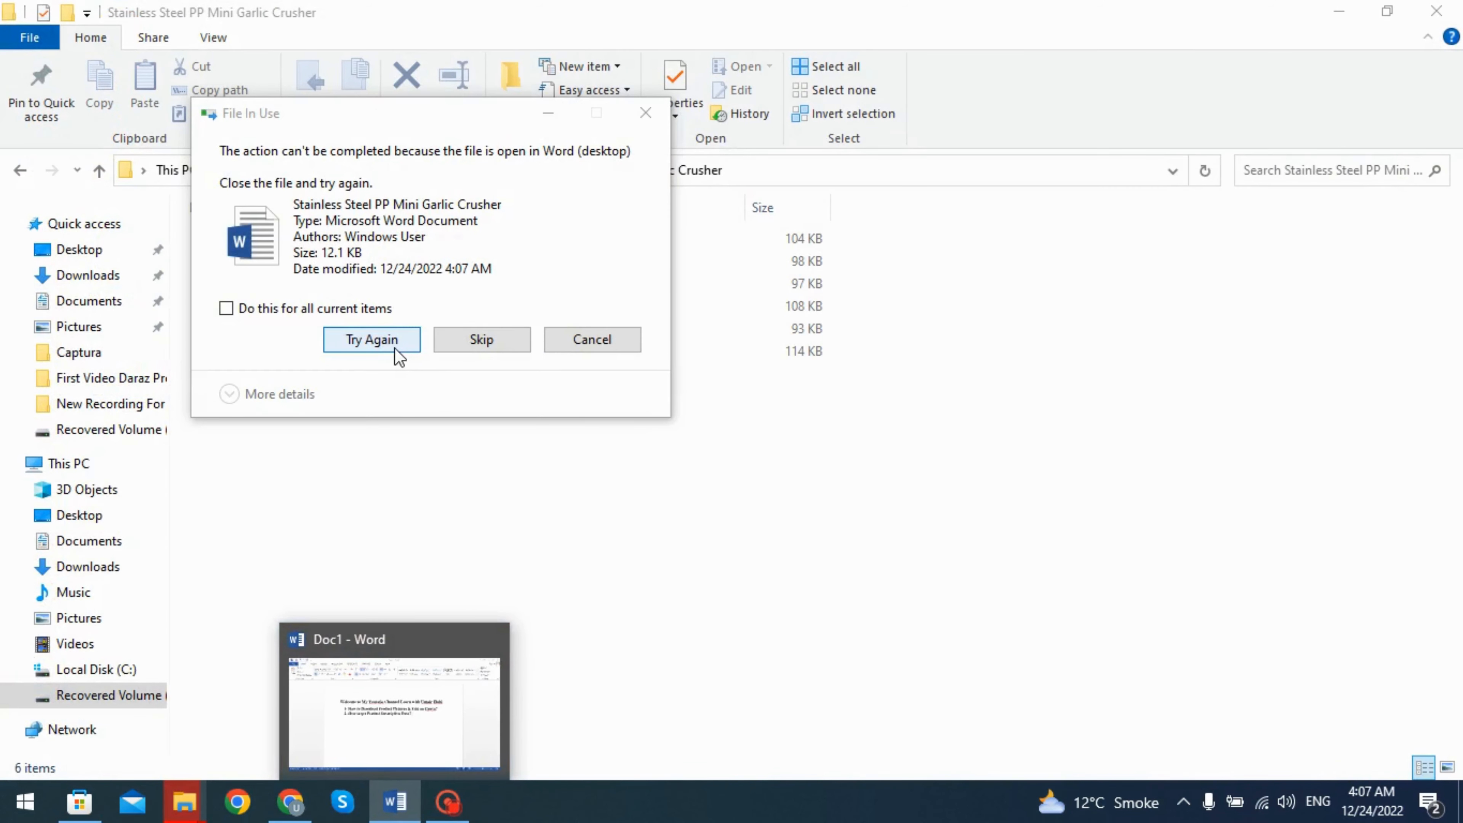
click(364, 326)
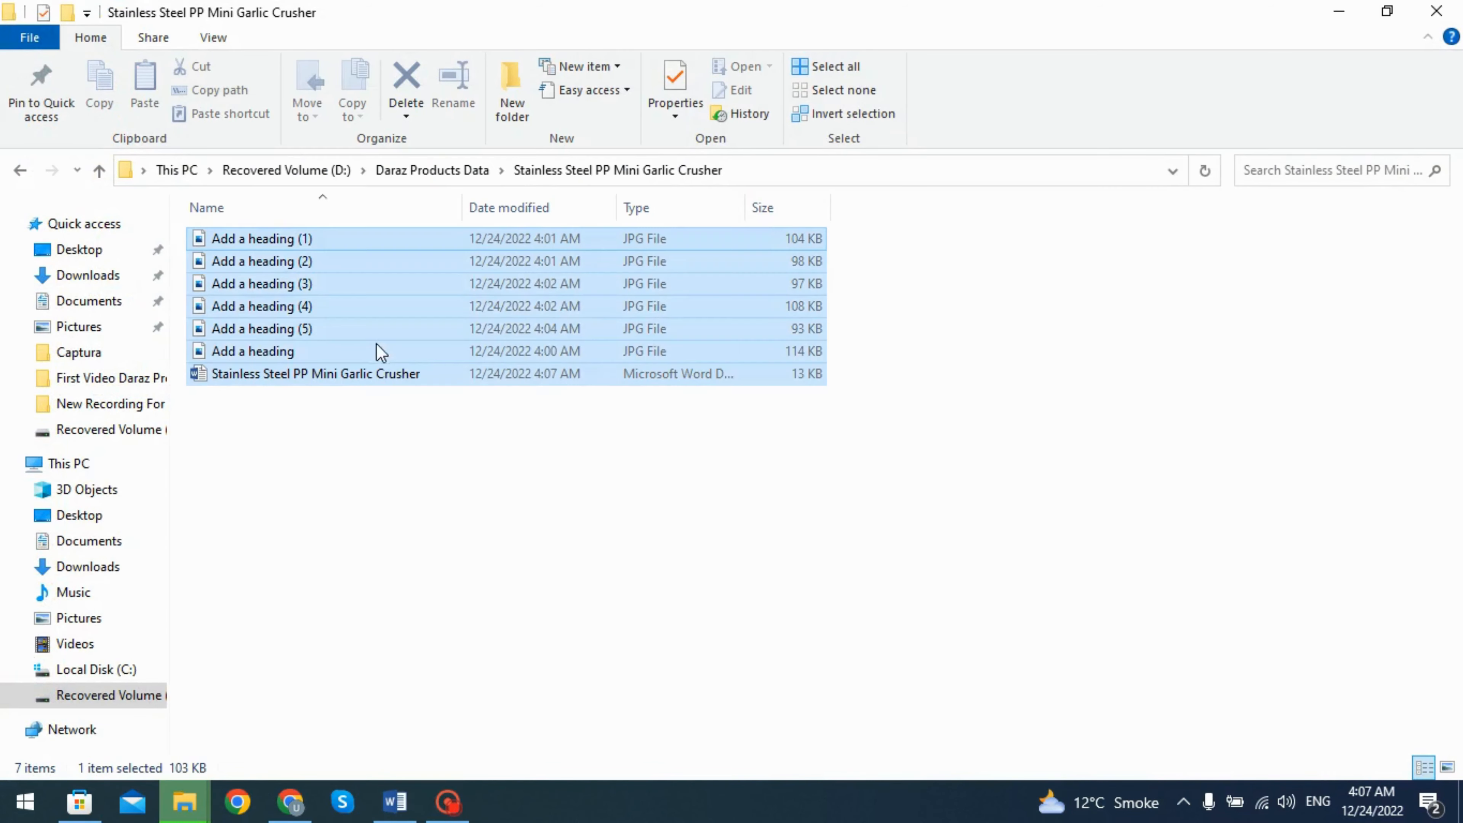
Show the product folder's files as large thumbnails and refresh the folder.
right_click(433, 444)
click(507, 529)
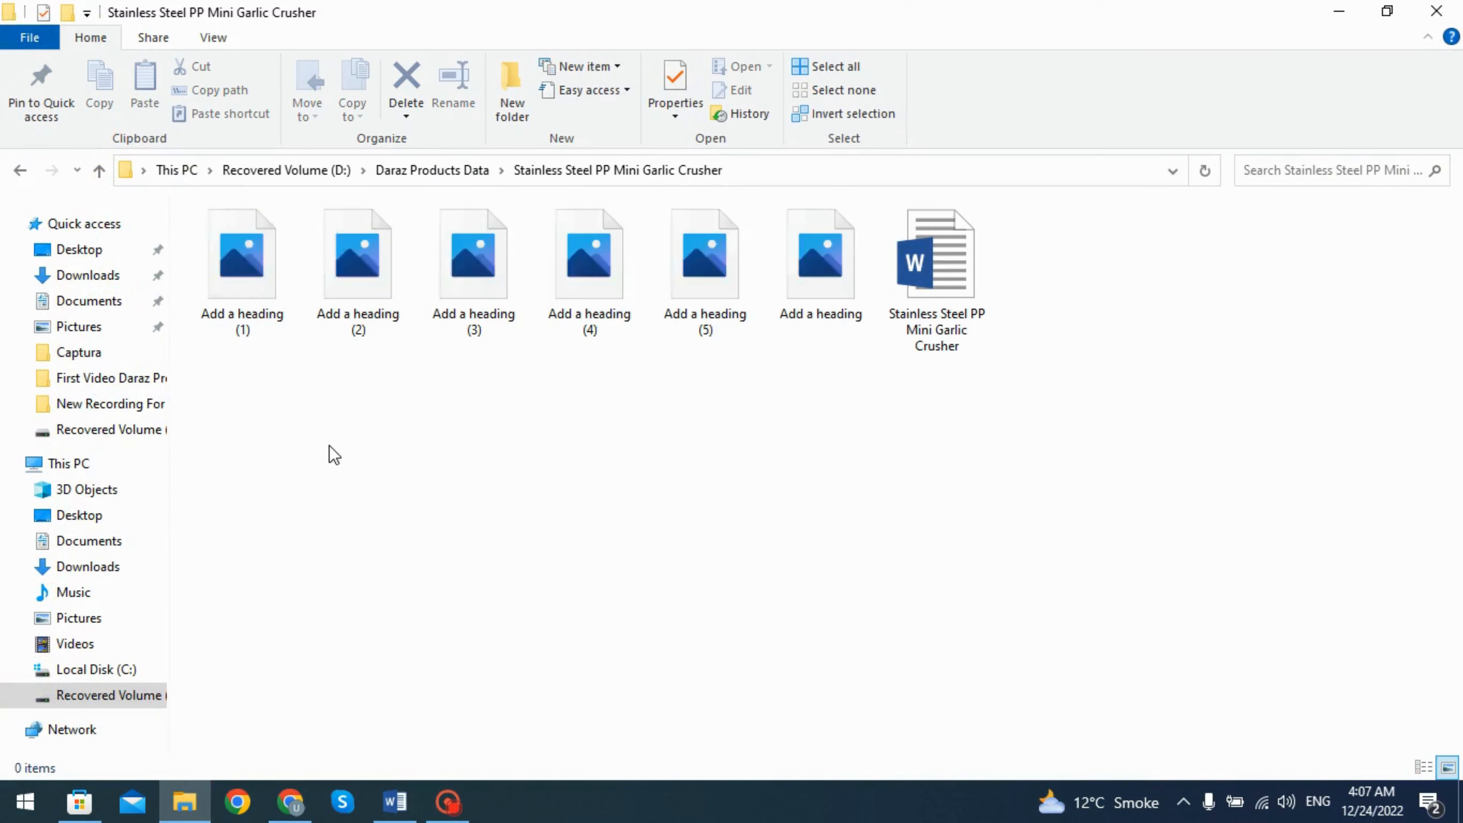
right_click(497, 454)
click(556, 543)
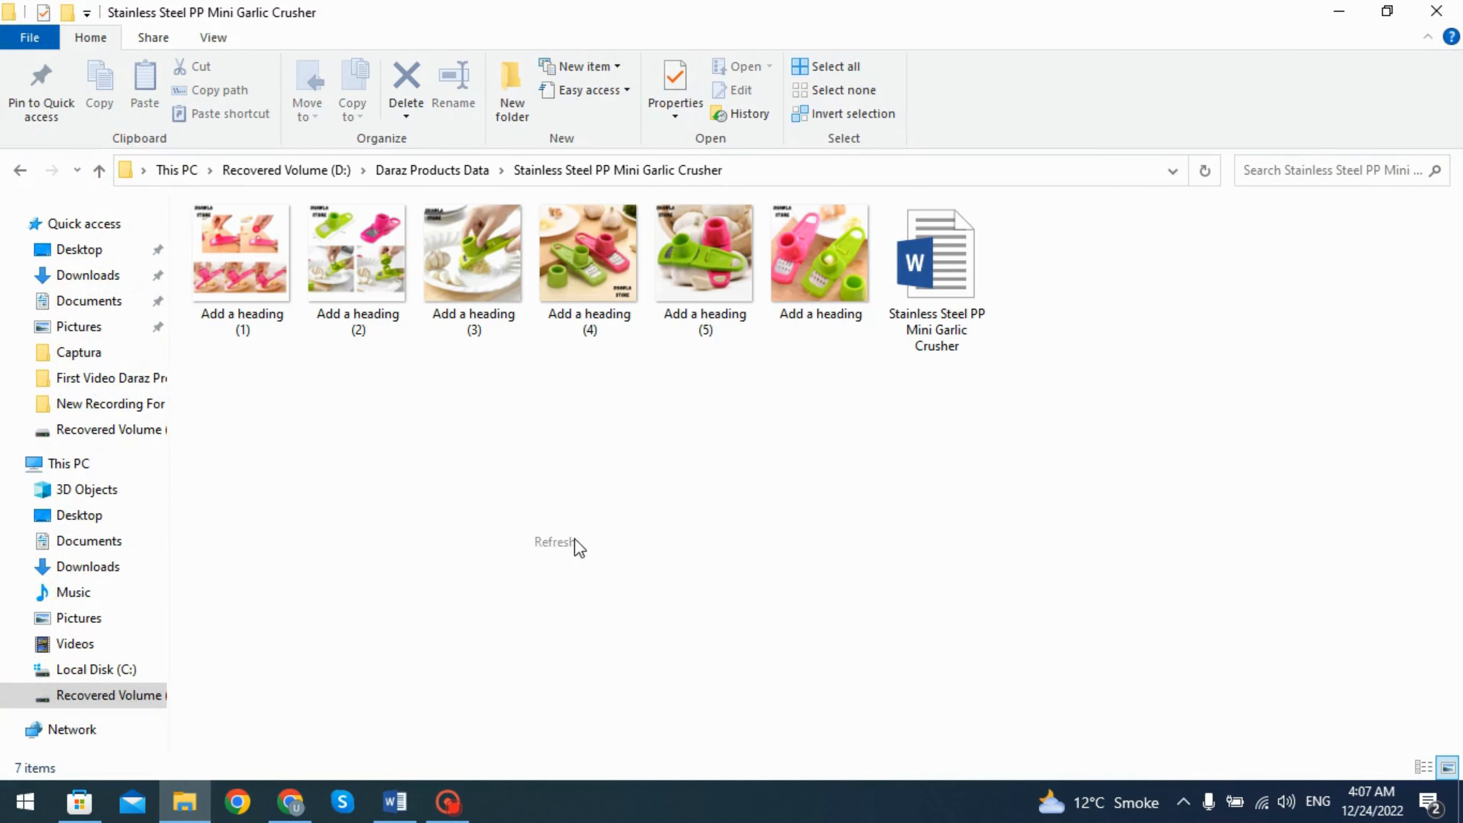
Open the "Stainless Steel PP Mini Garlic Crusher" Word document and review its title, description, specifications and package contents.
double_click(968, 323)
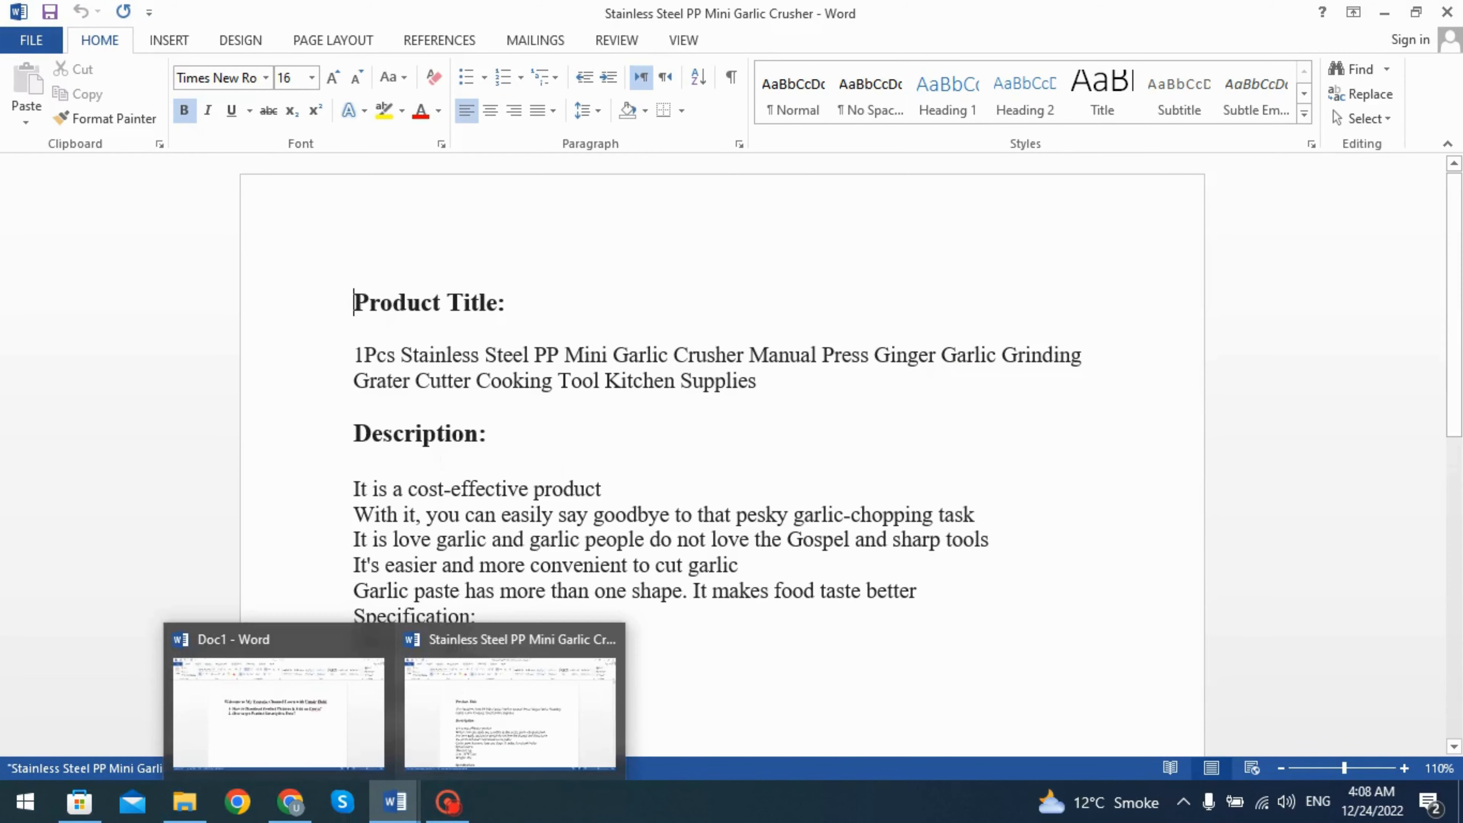
scroll(476, 421, down, 3)
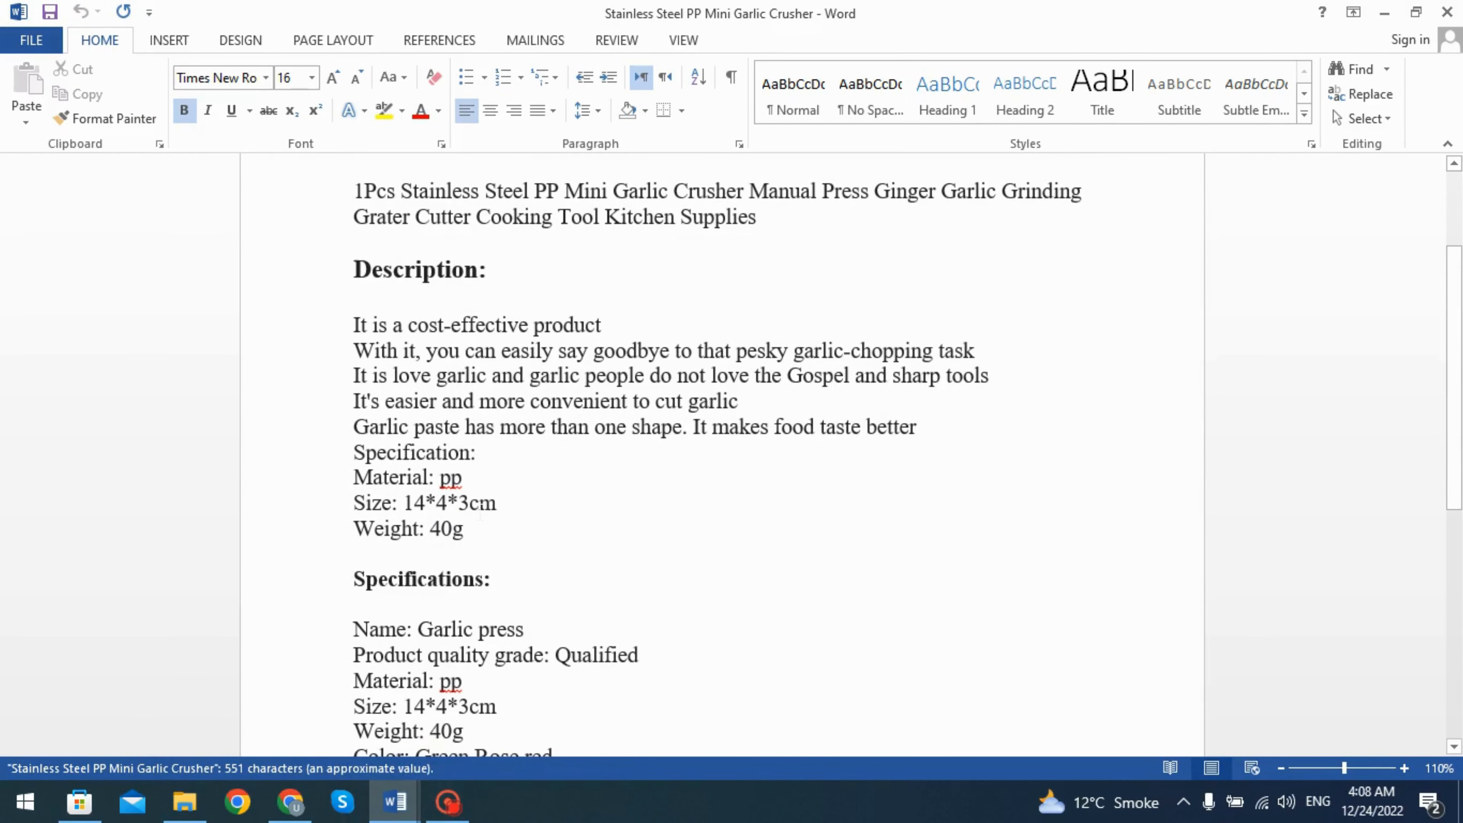
scroll(481, 513, down, 2)
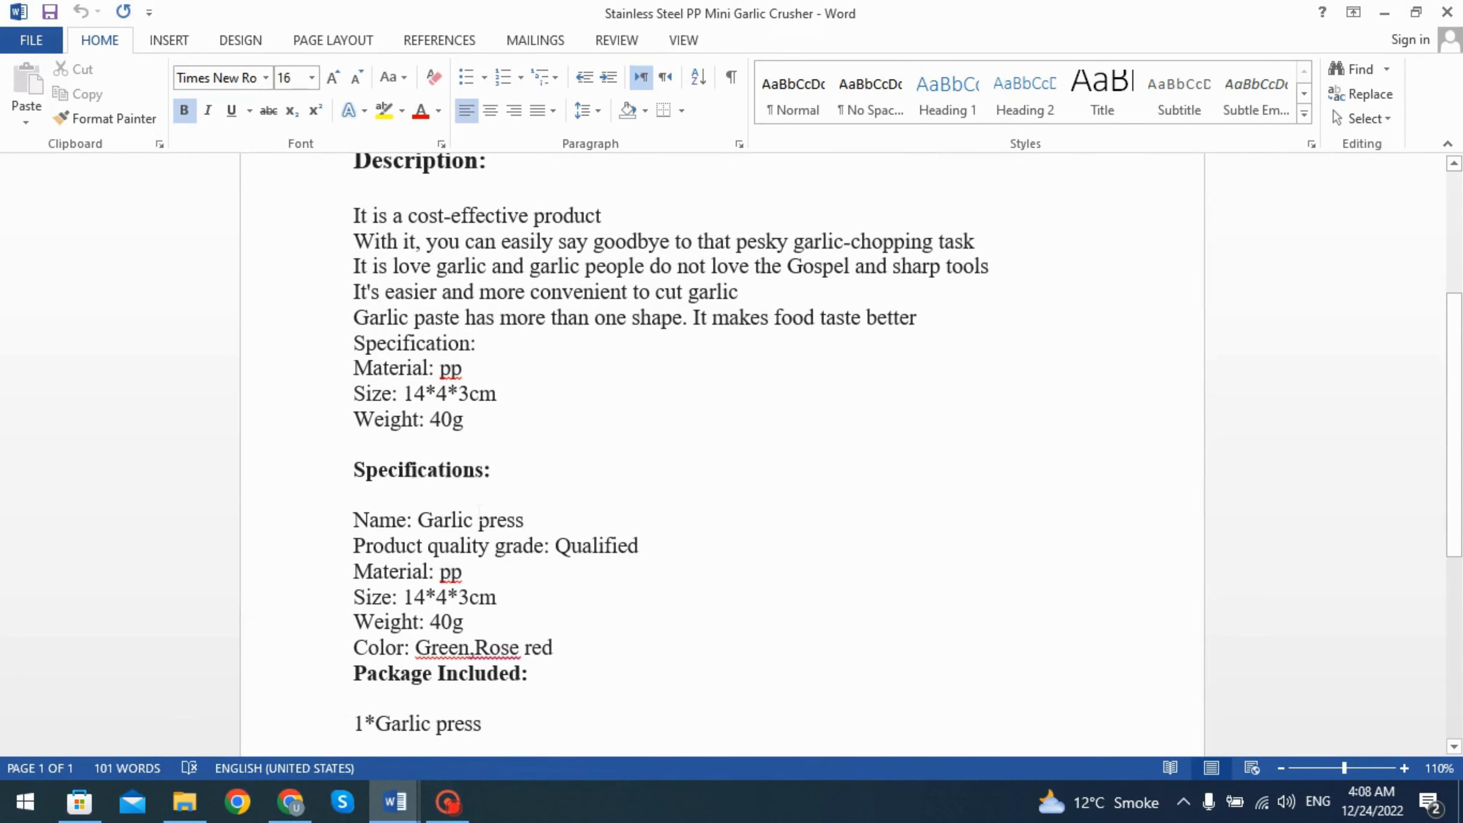
scroll(478, 508, down, 3)
scroll(487, 518, up, 5)
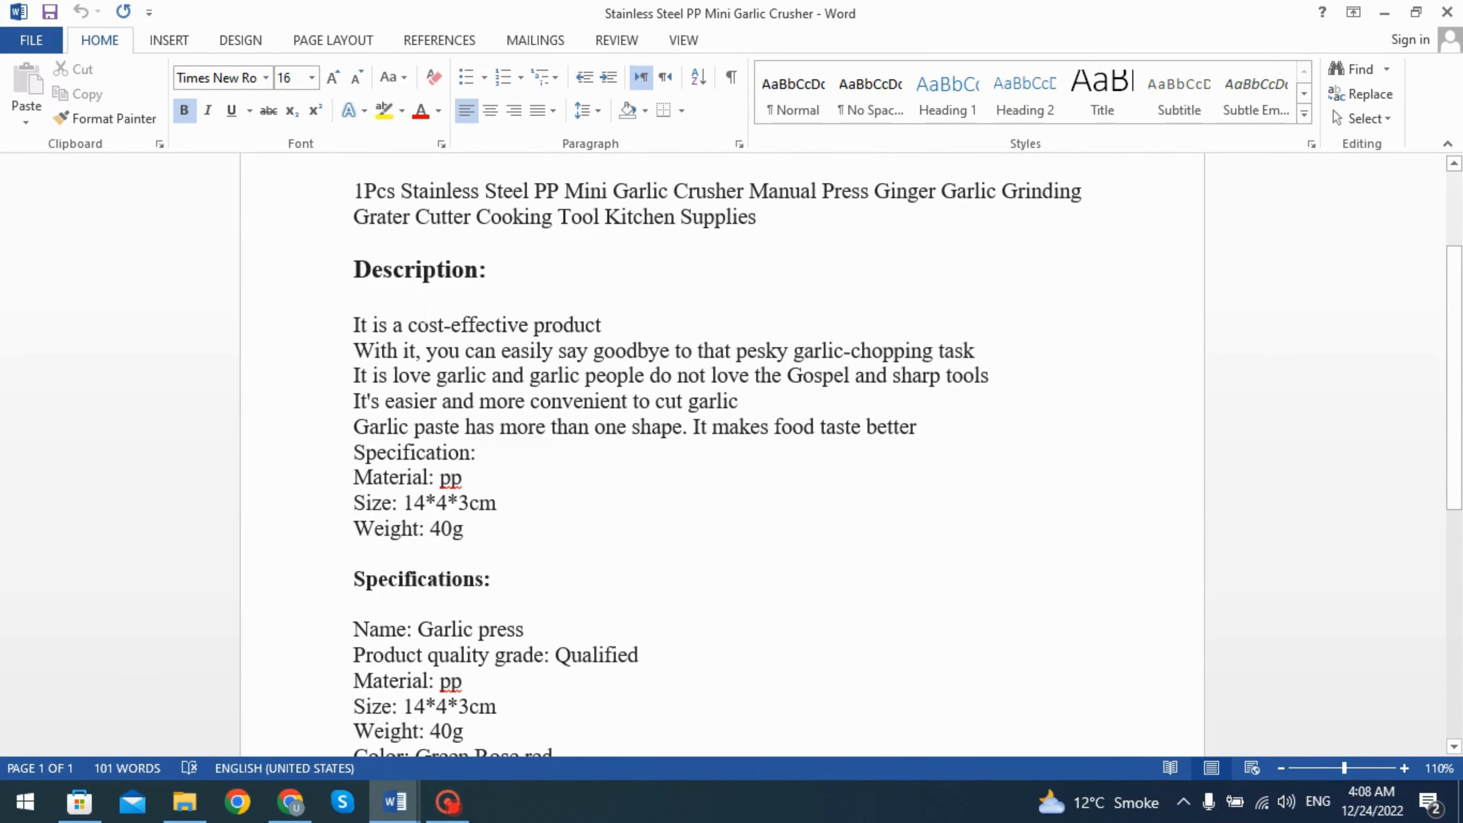
scroll(487, 519, up, 3)
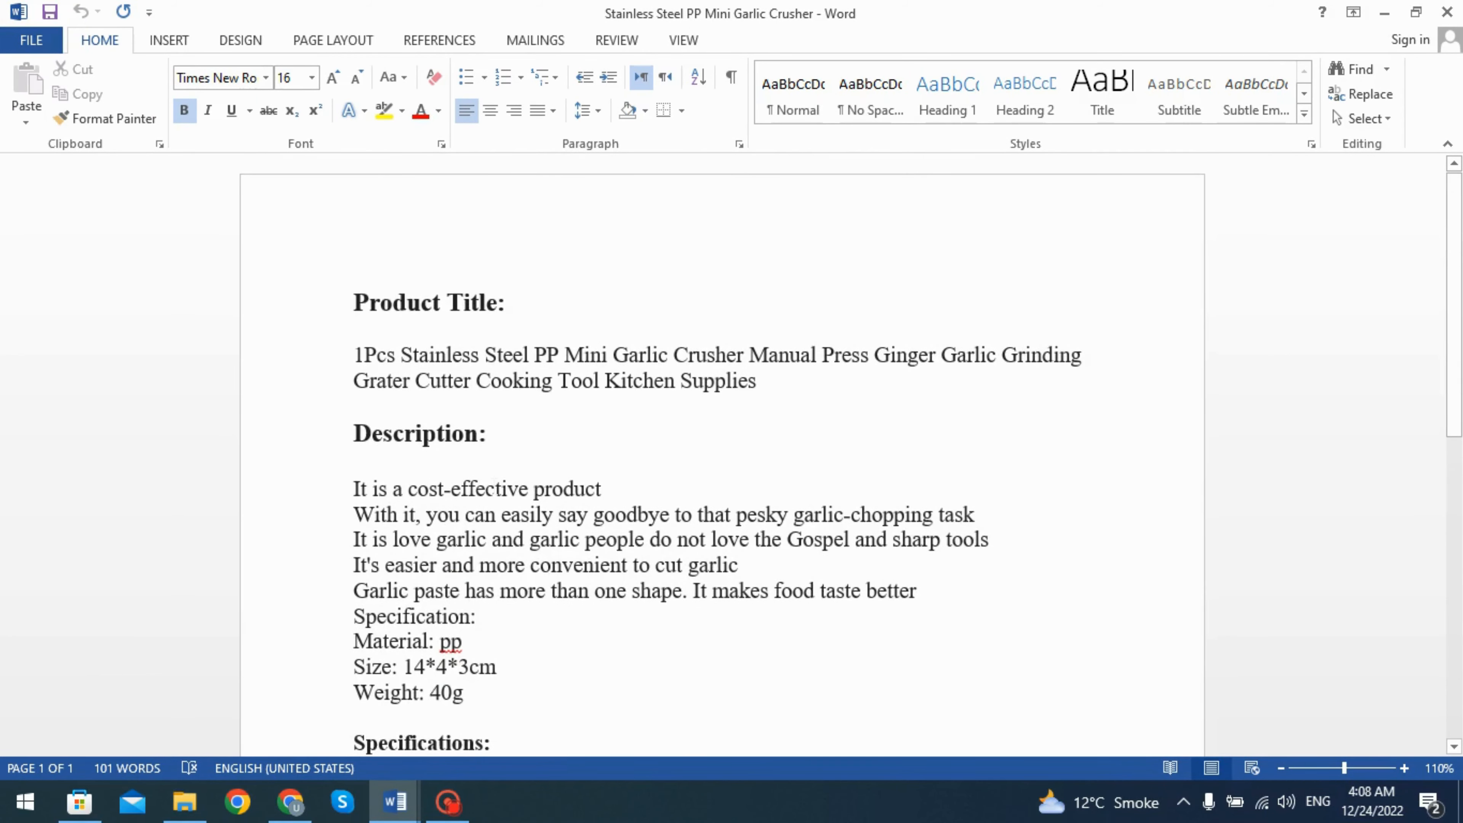
click(625, 489)
mouse_move(376, 817)
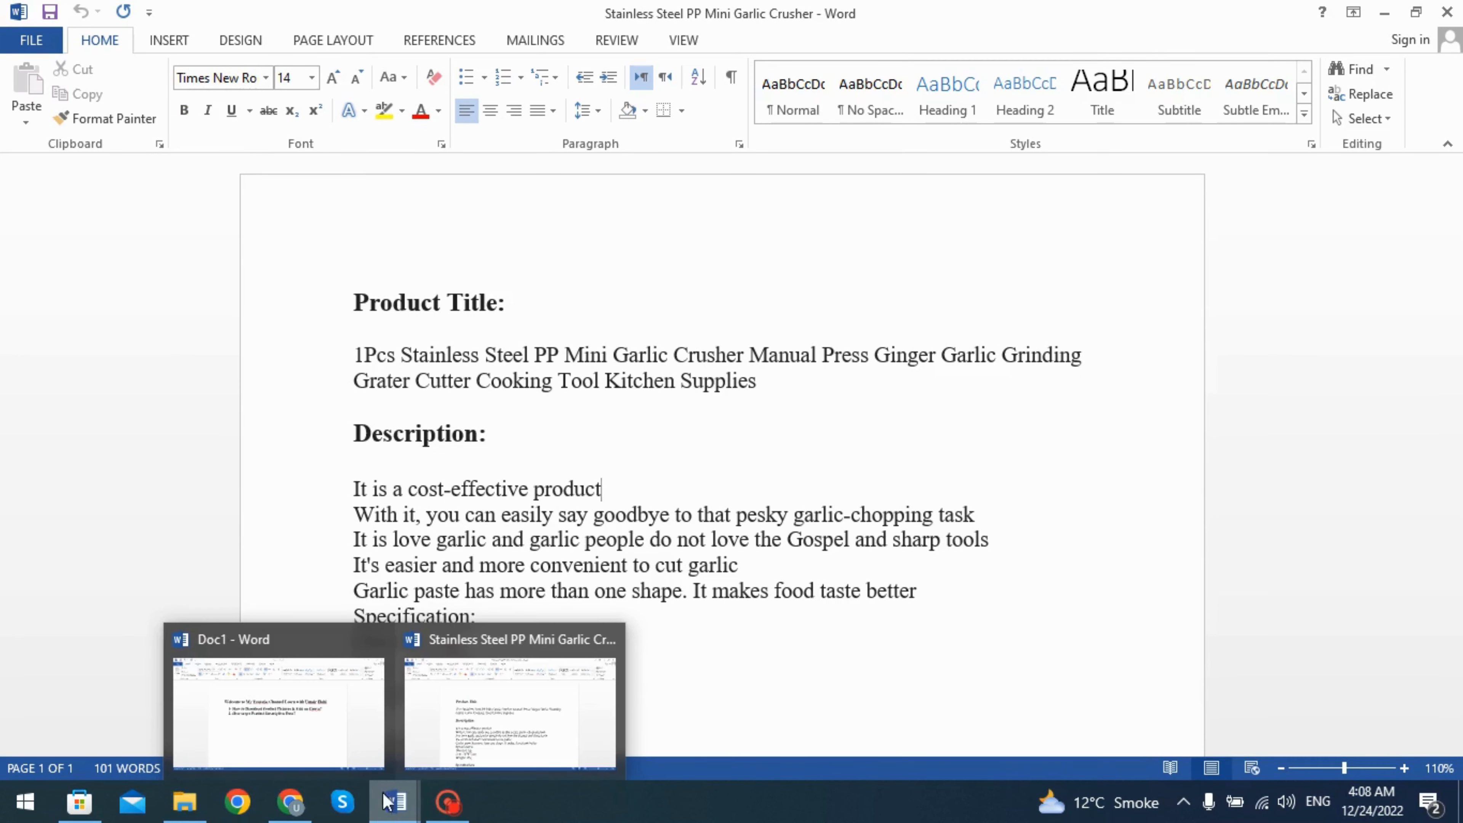
click(407, 674)
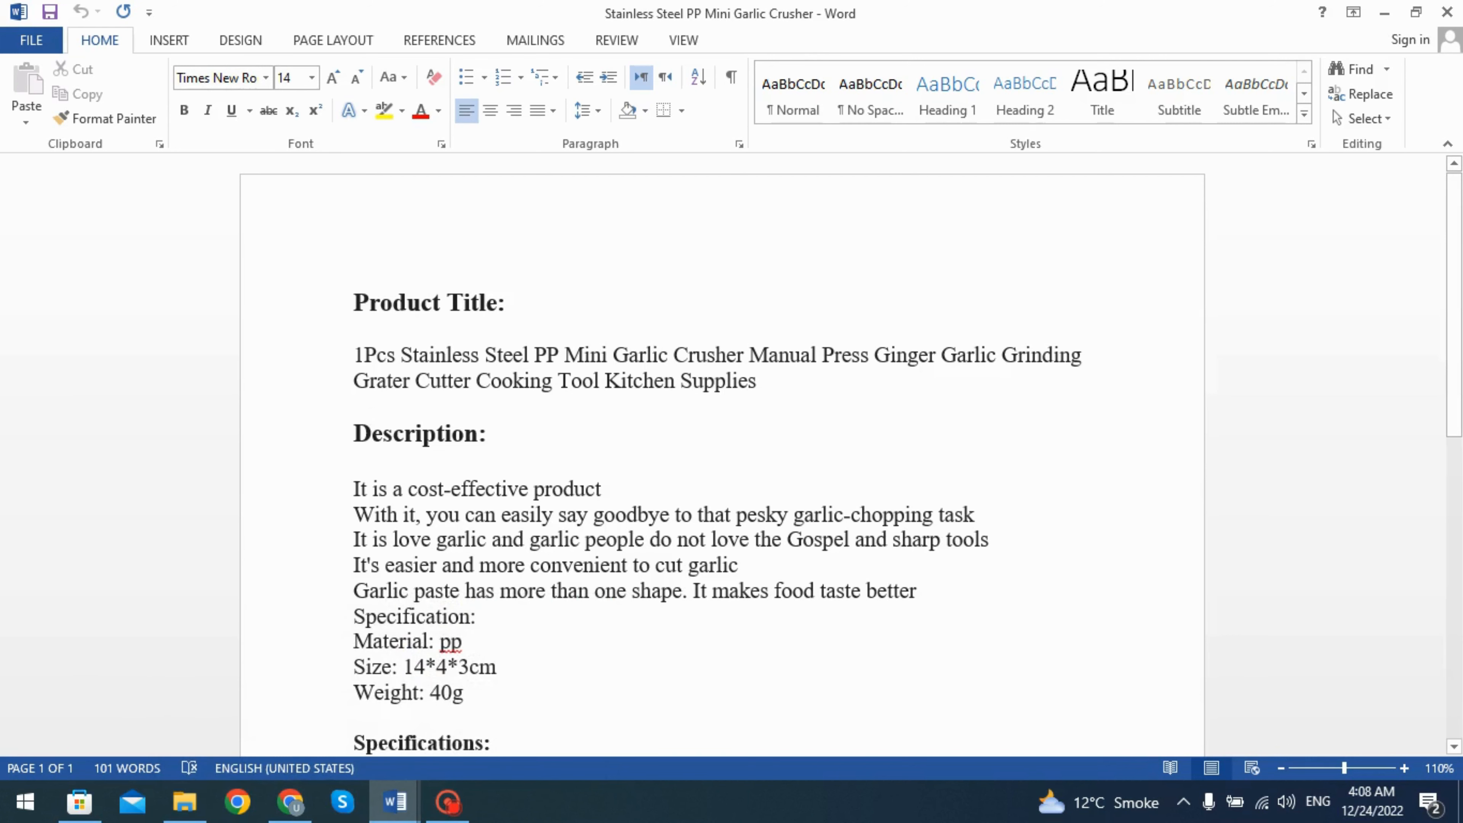
Reopen QuillBot's Paraphraser in Chrome and paste in the Word text from "It is a cost-effective product" through "1*Garlic press".
click(290, 801)
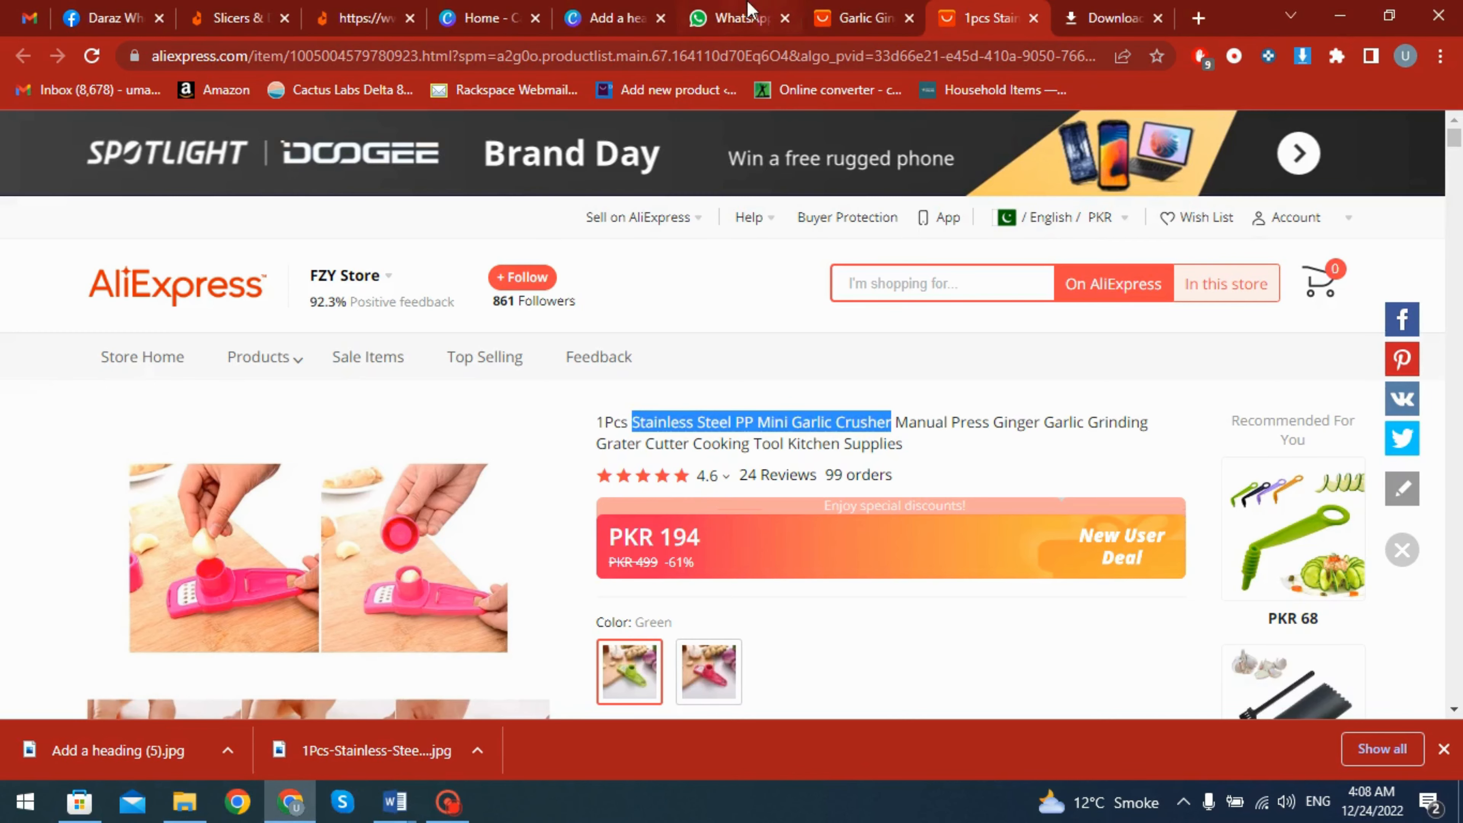
key(ctrl+shift+t)
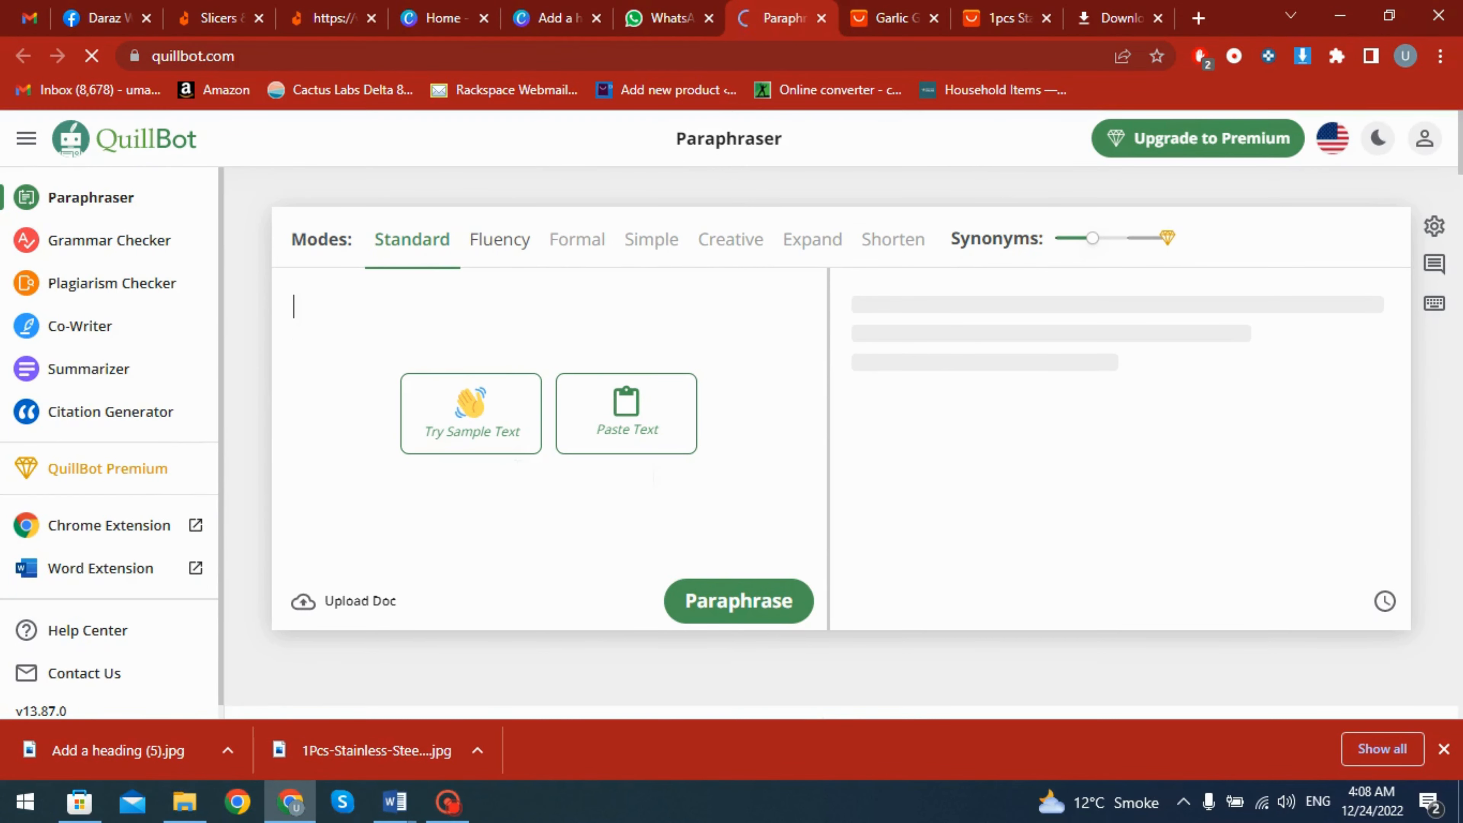
mouse_move(402, 782)
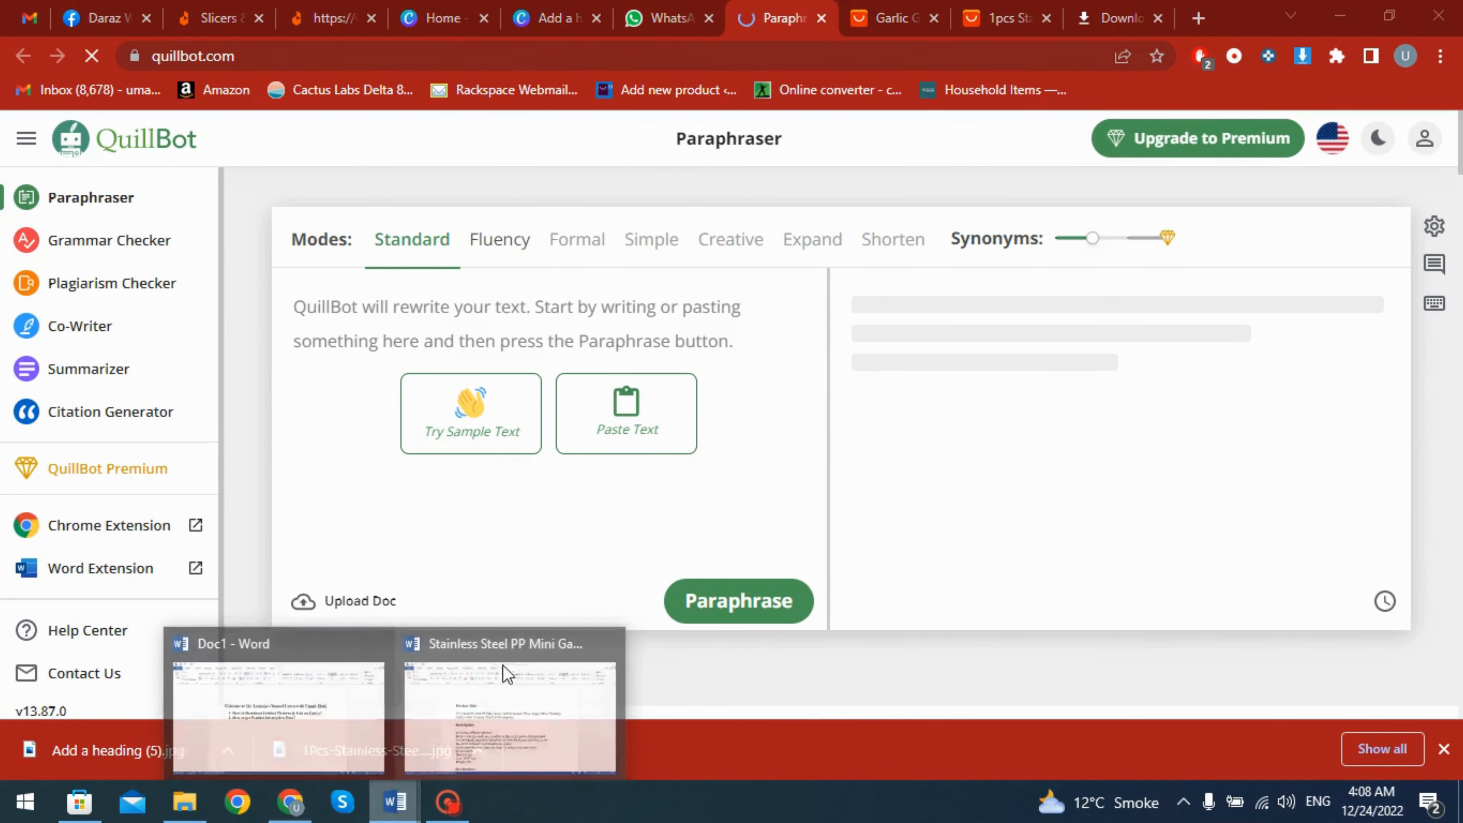
click(480, 714)
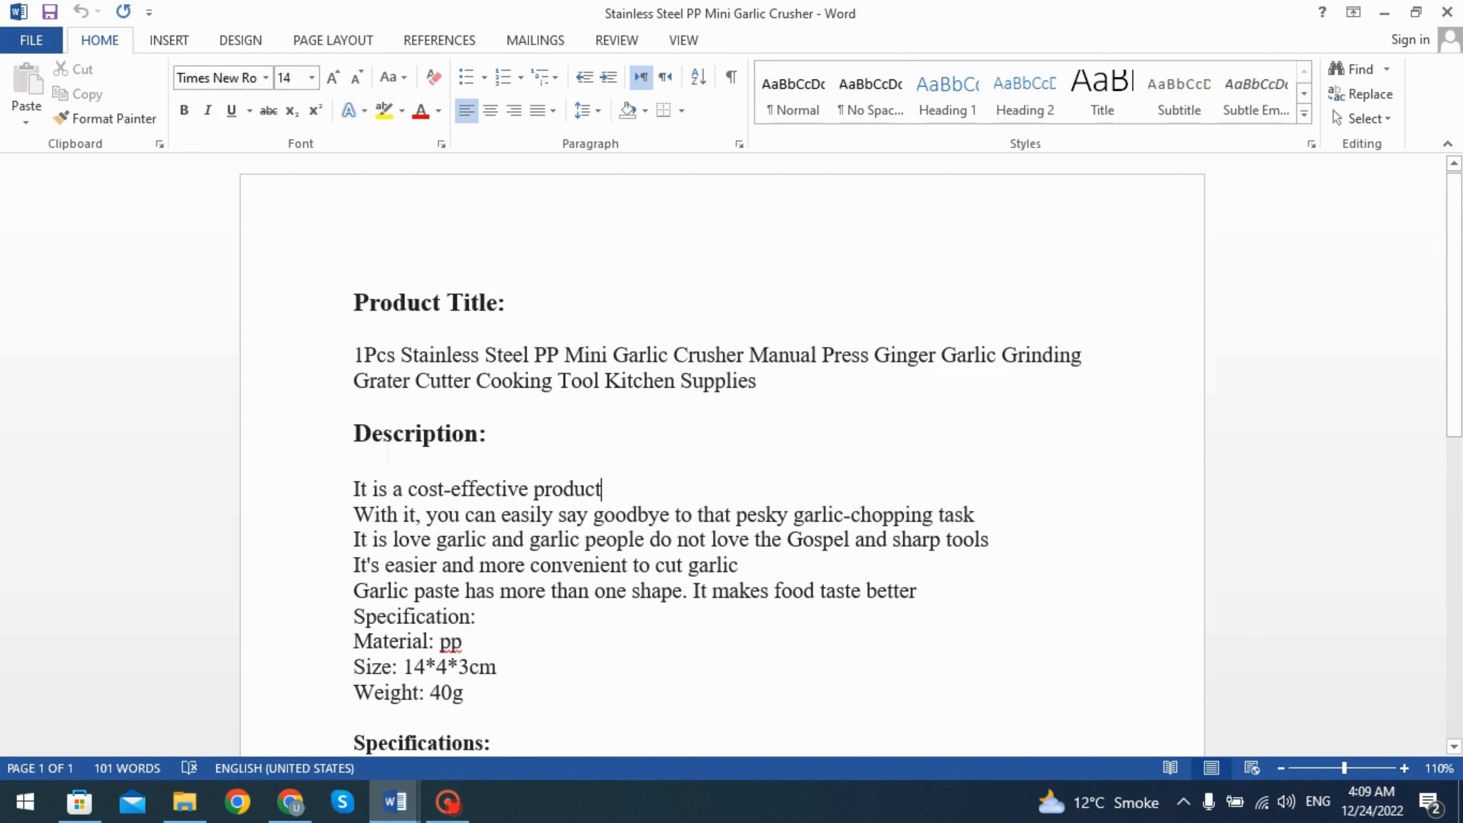
drag(354, 489, 461, 579)
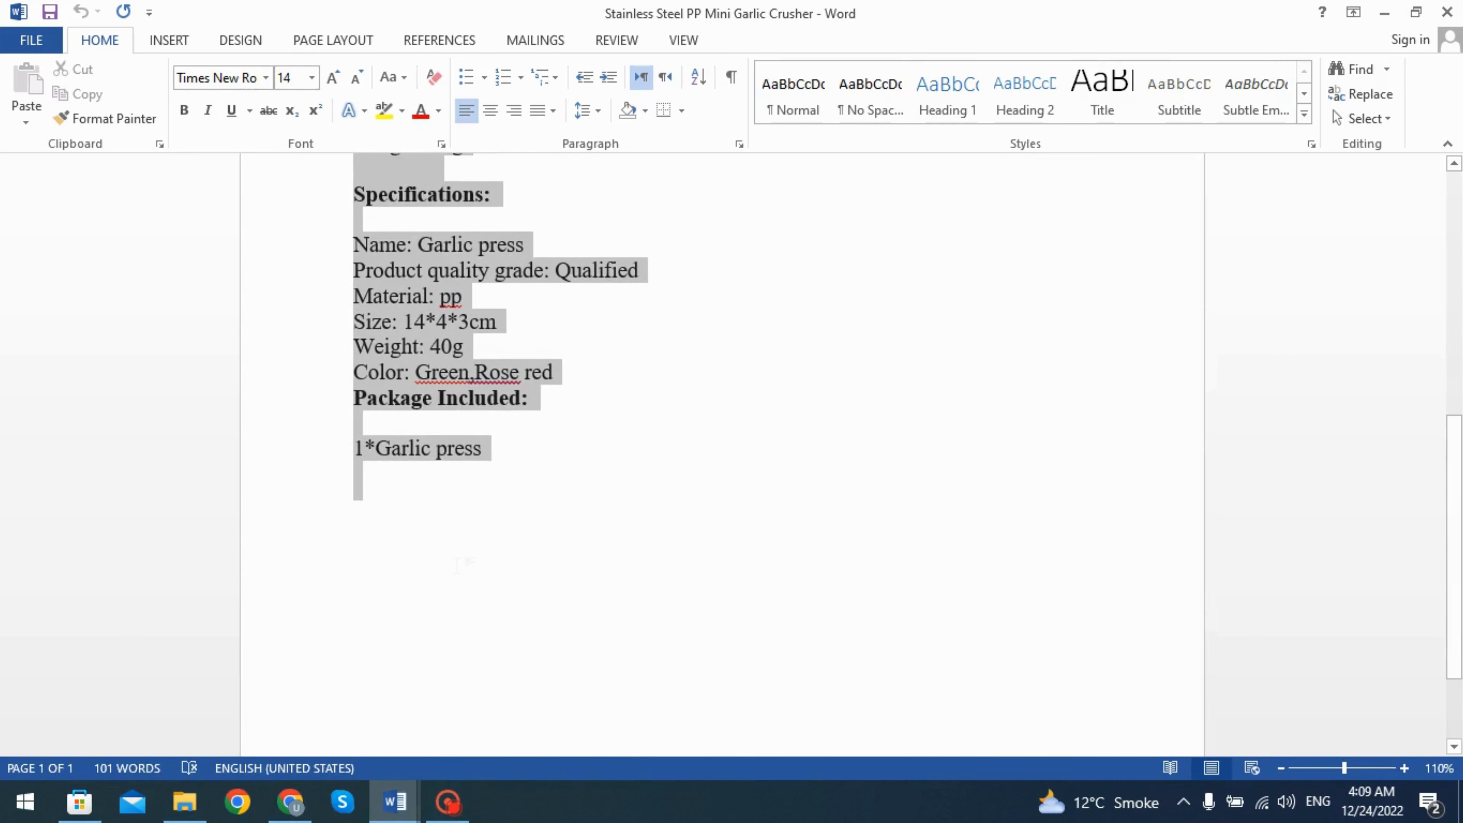
key(ctrl+c)
click(290, 801)
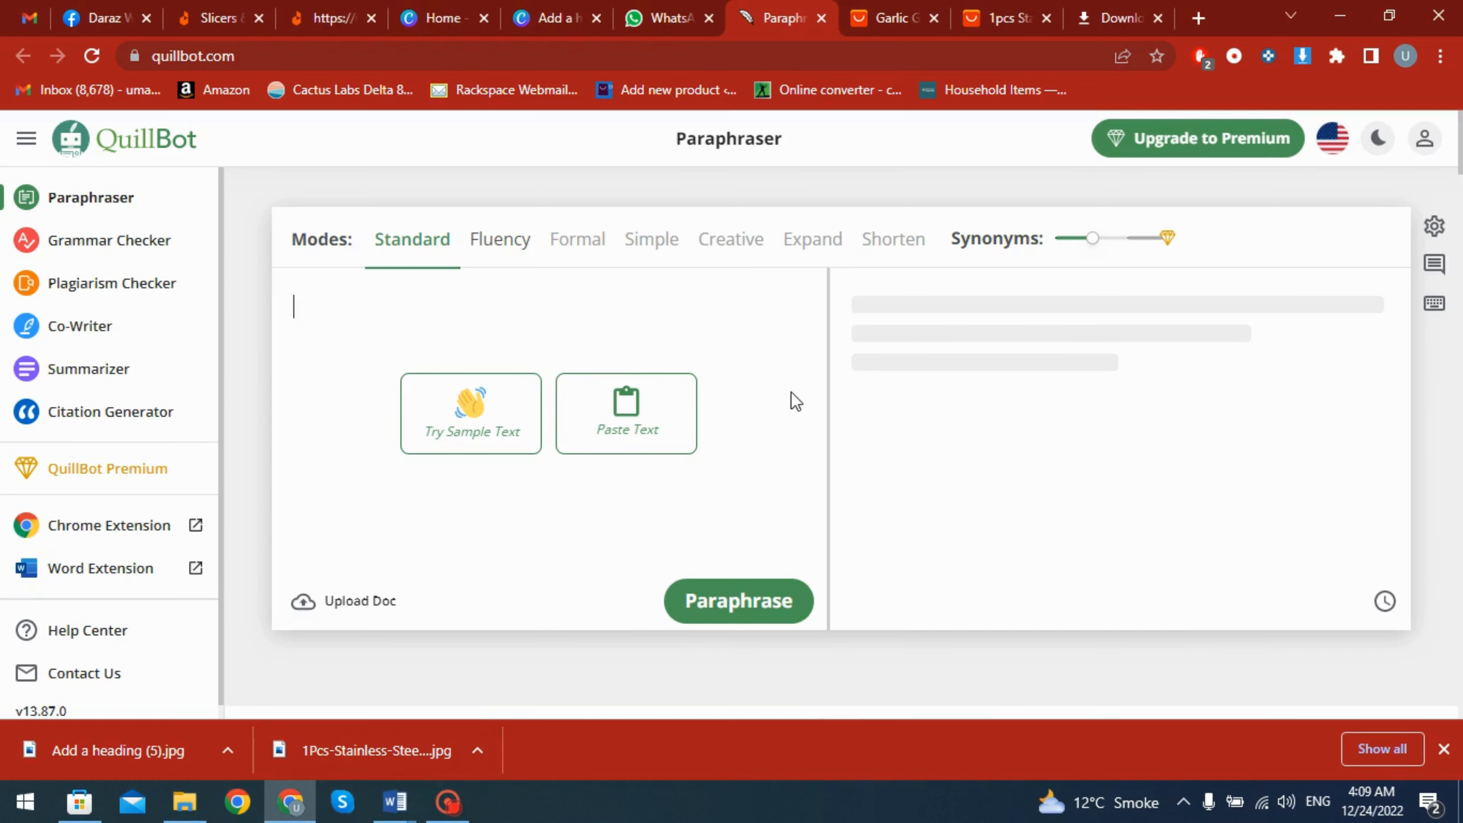
key(ctrl+v)
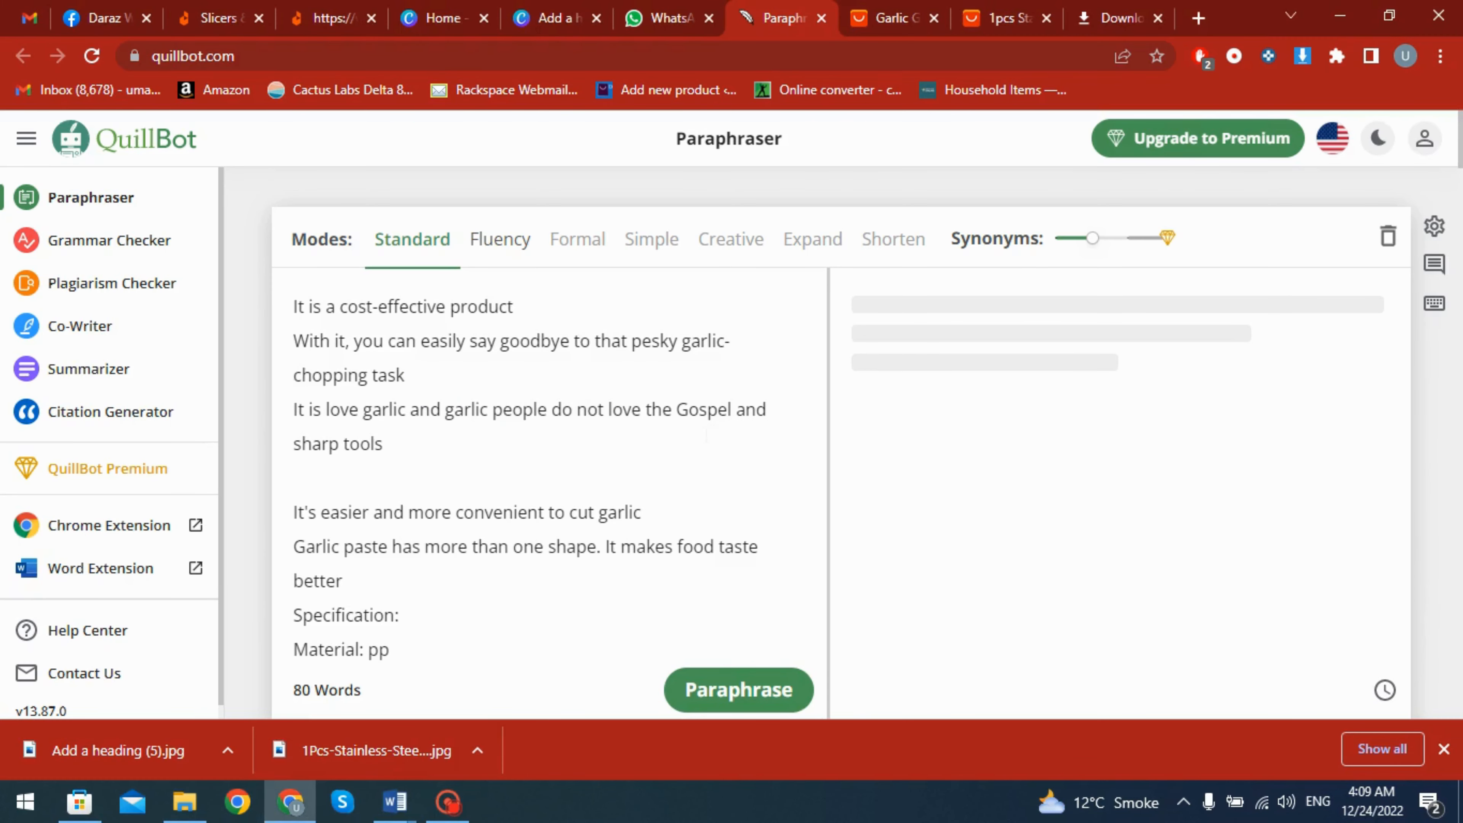
Delete the blank lines within and after the pasted text in the QuillBot input.
click(338, 487)
key(BackSpace)
scroll(410, 479, down, 5)
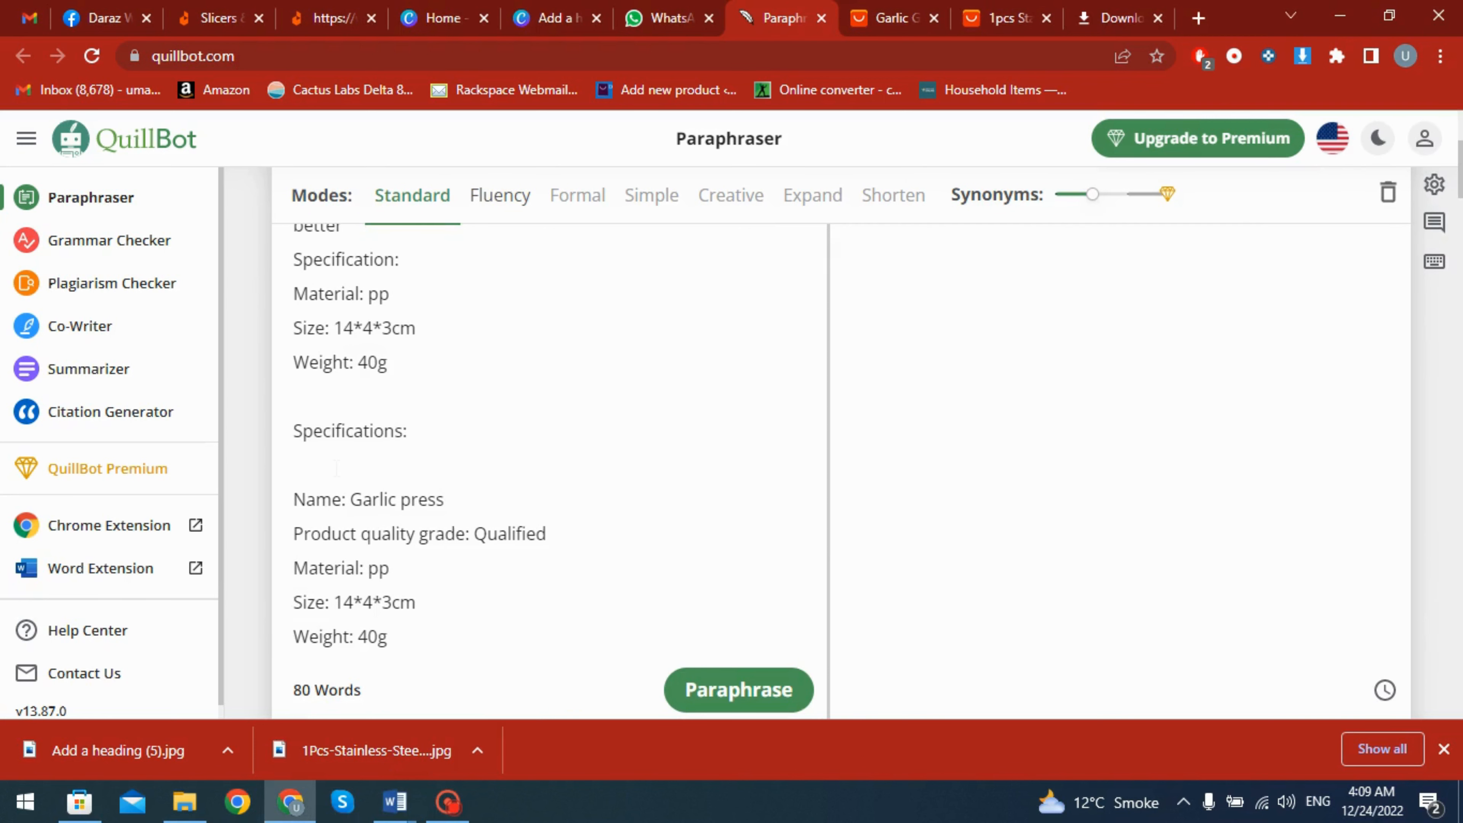
key(BackSpace)
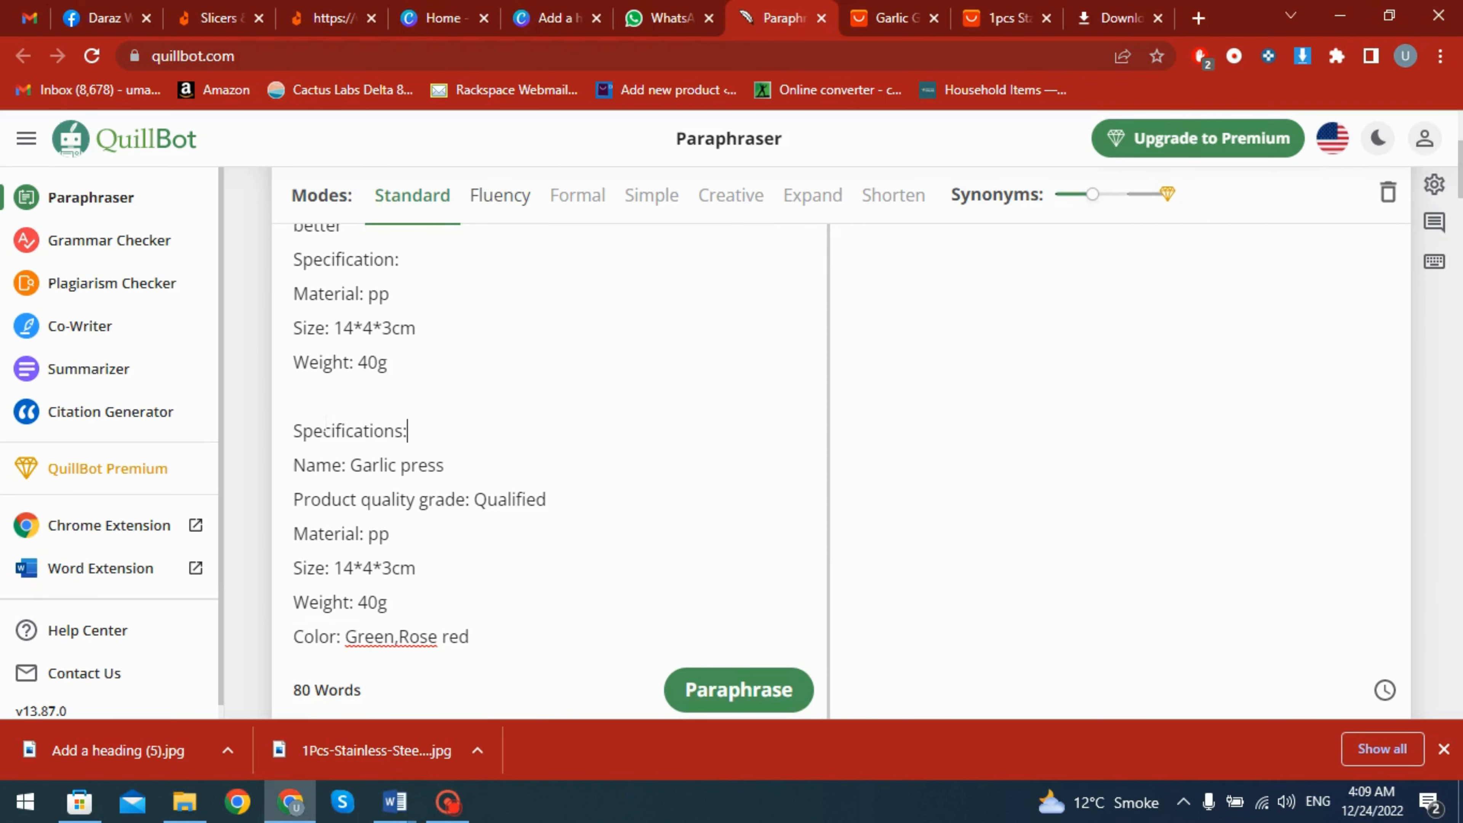
key(BackSpace)
scroll(313, 399, down, 5)
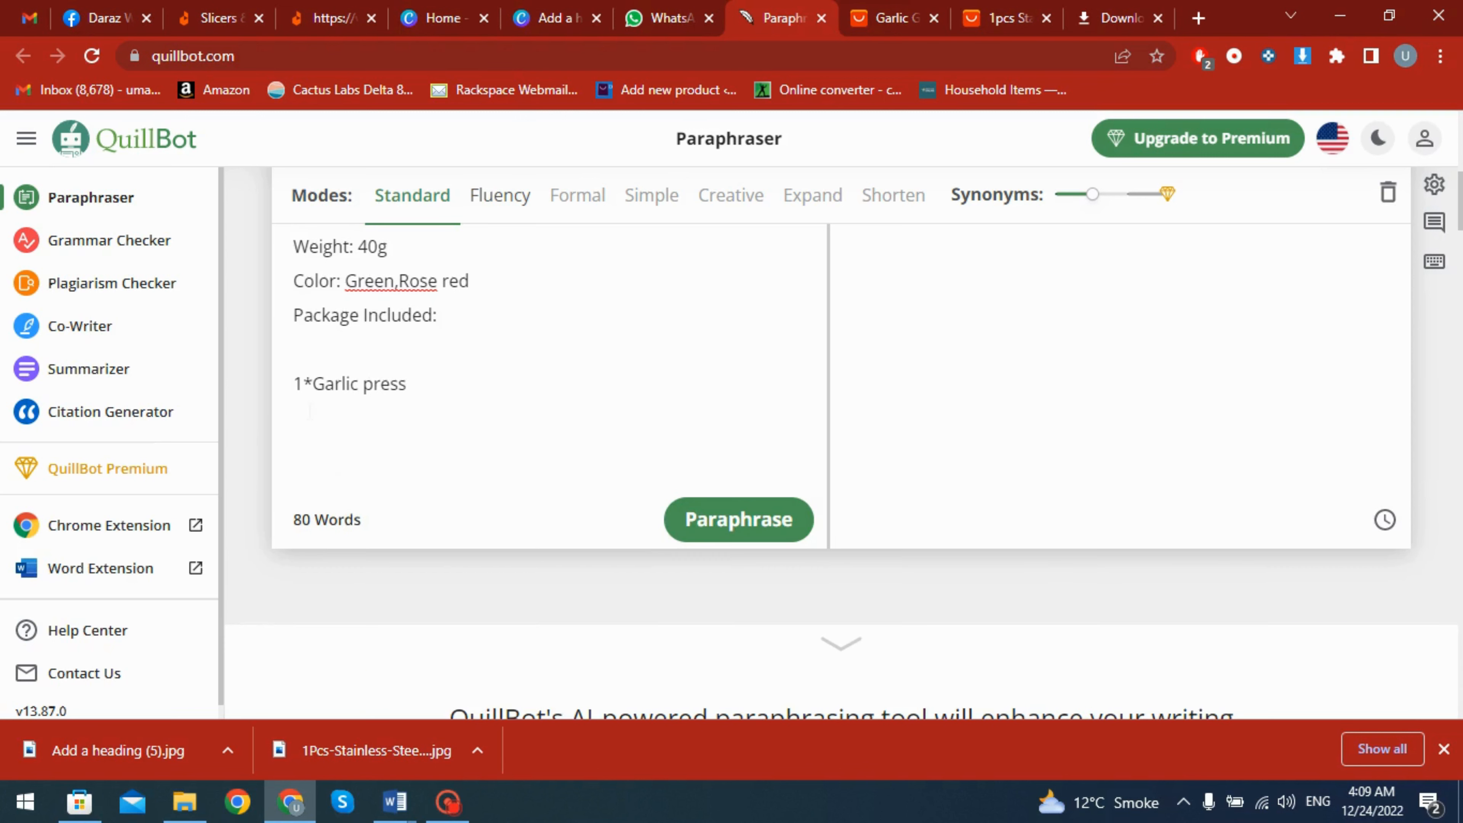
key(BackSpace)
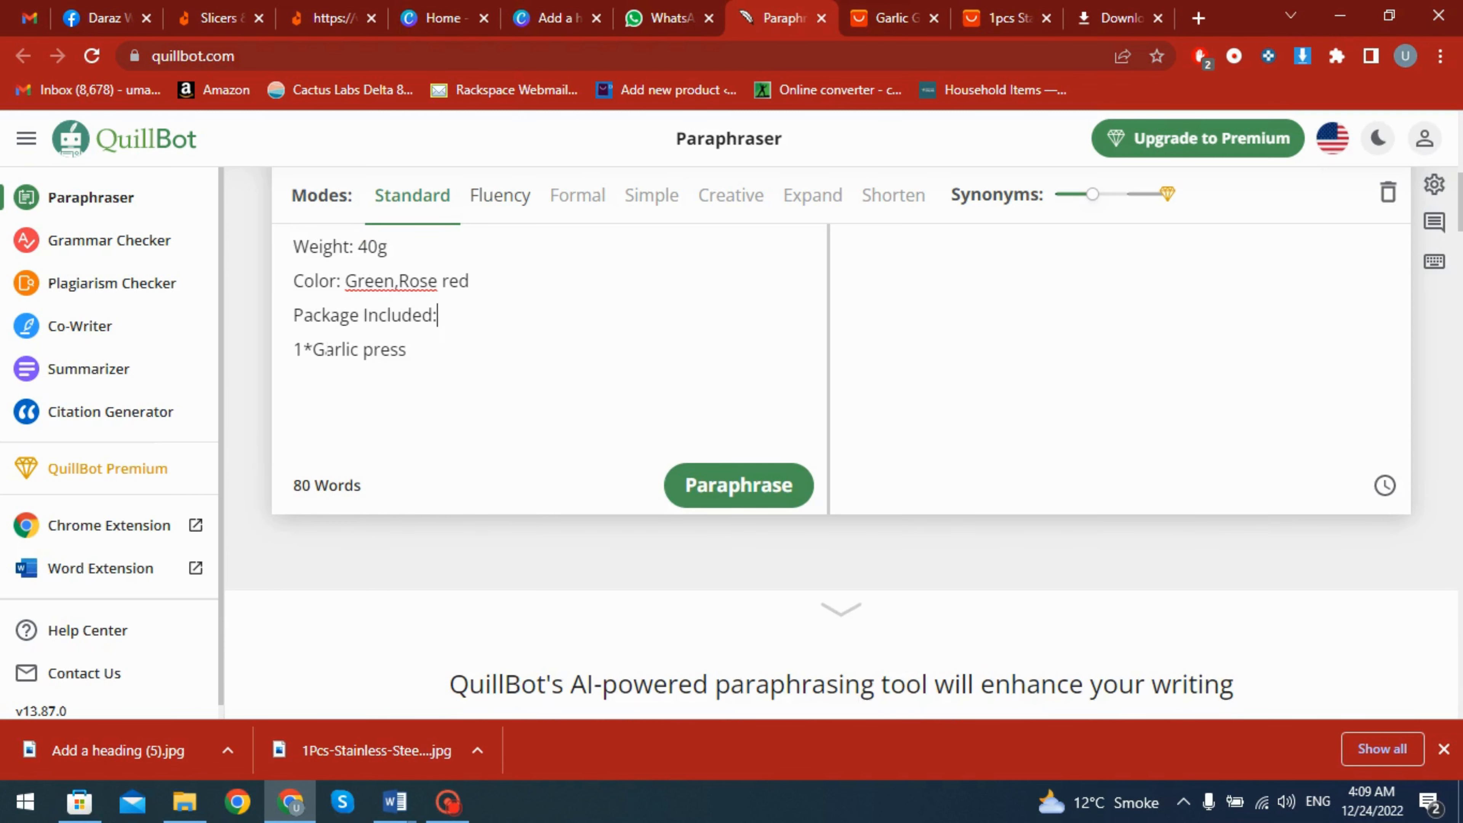
key(BackSpace)
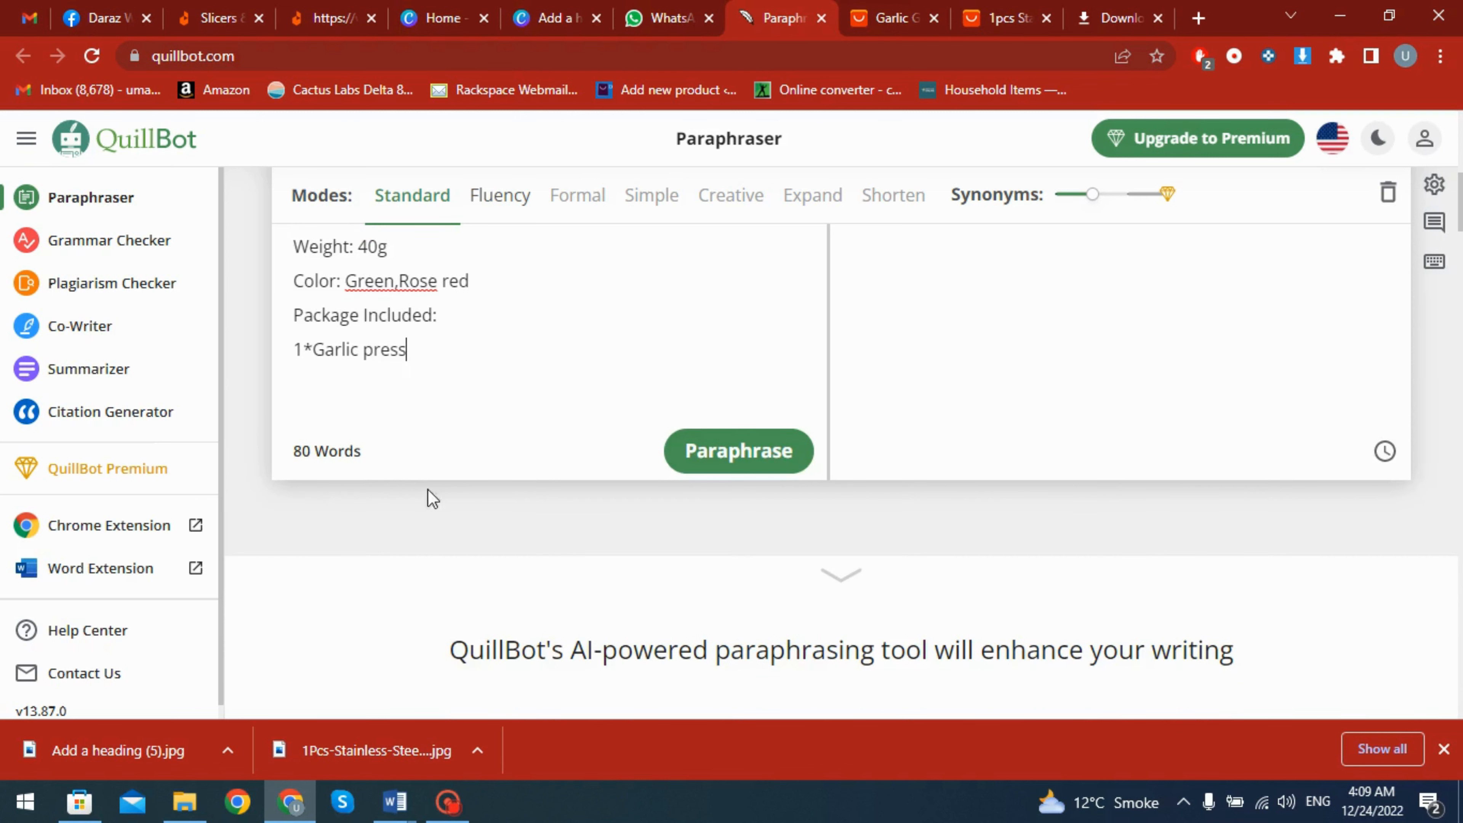
Paraphrase the cleaned text in Standard mode and read through the rewritten version.
key(ctrl+Return)
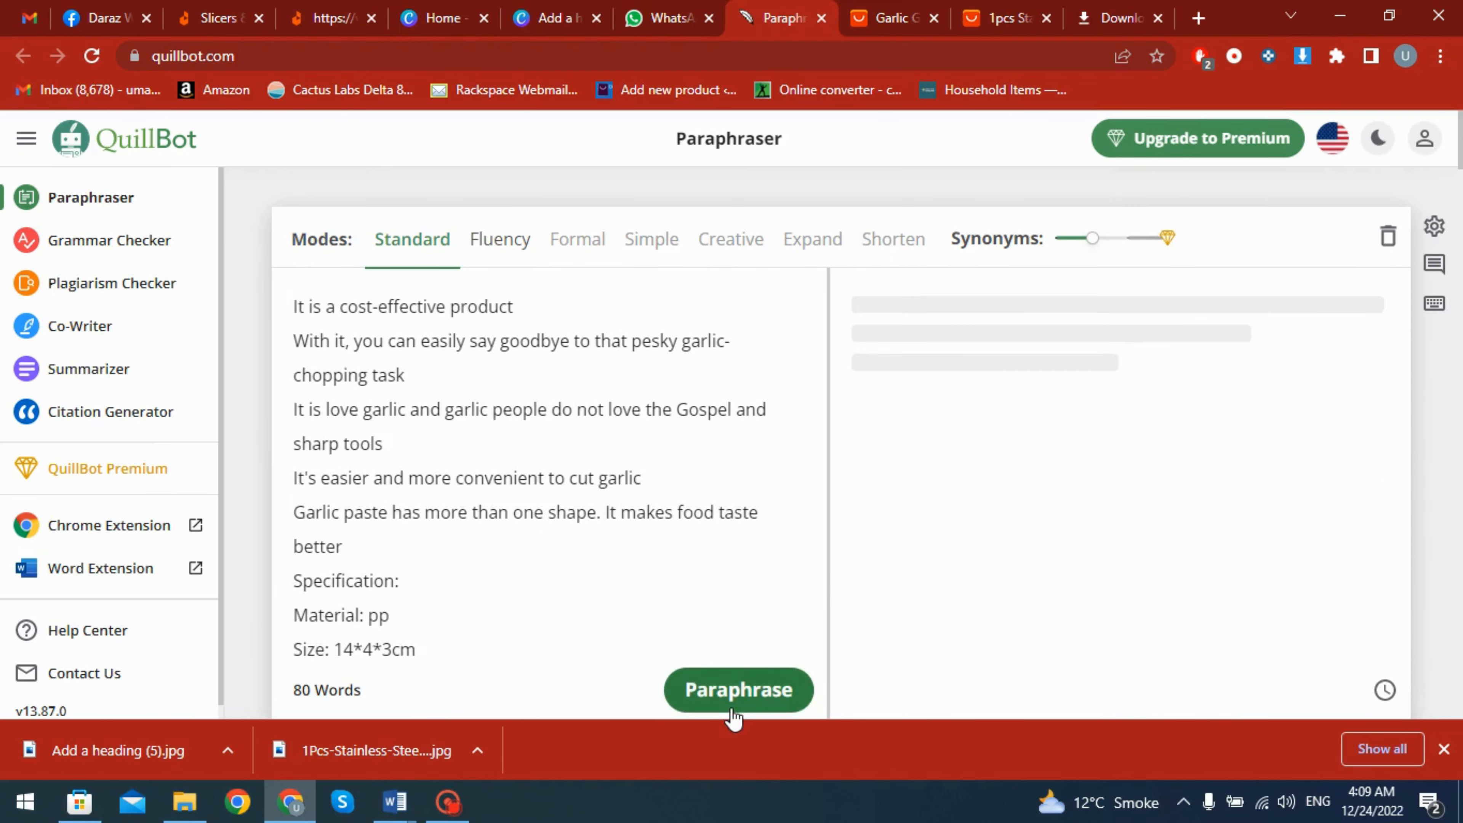
click(737, 692)
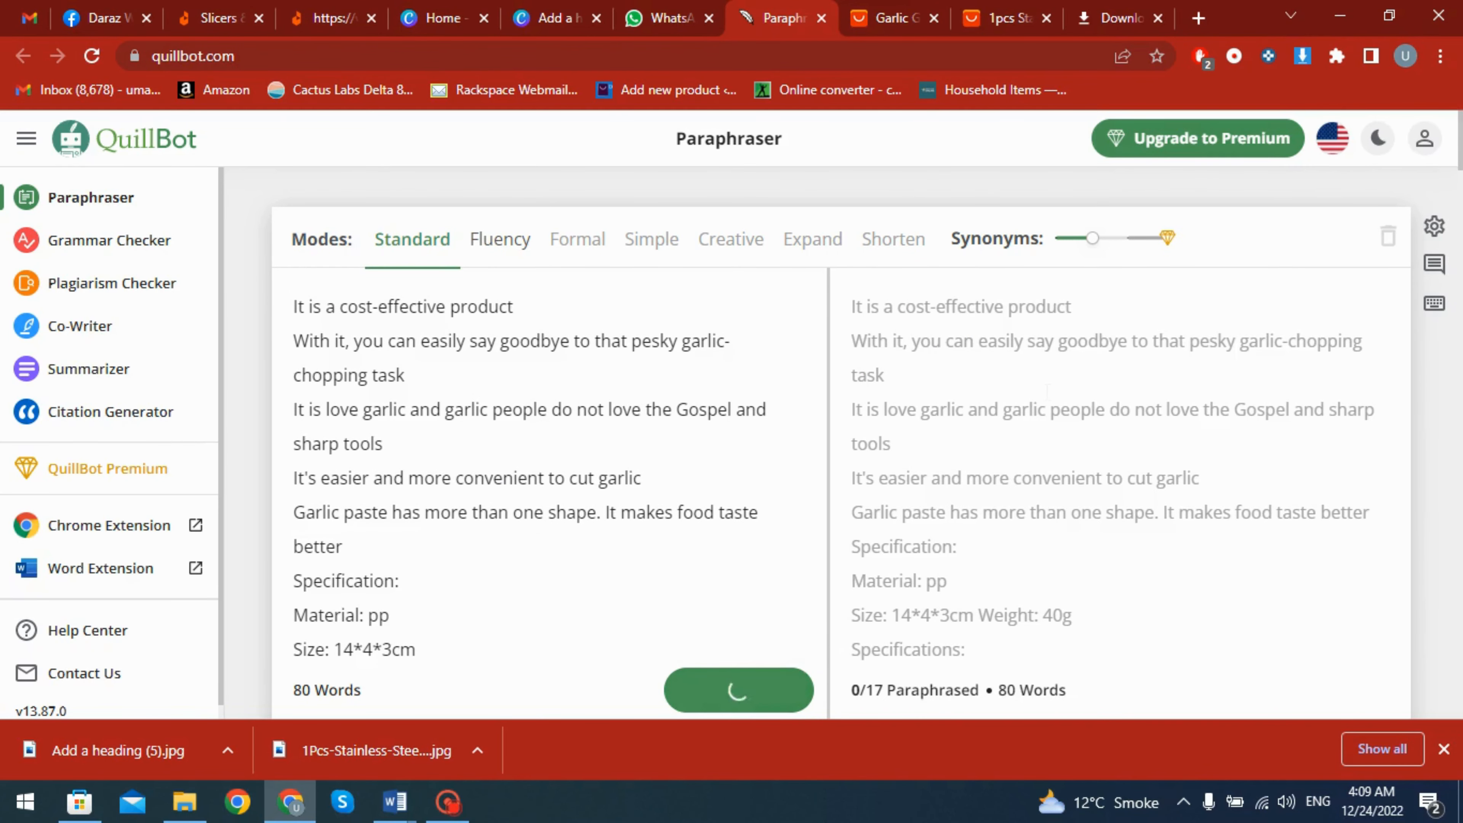
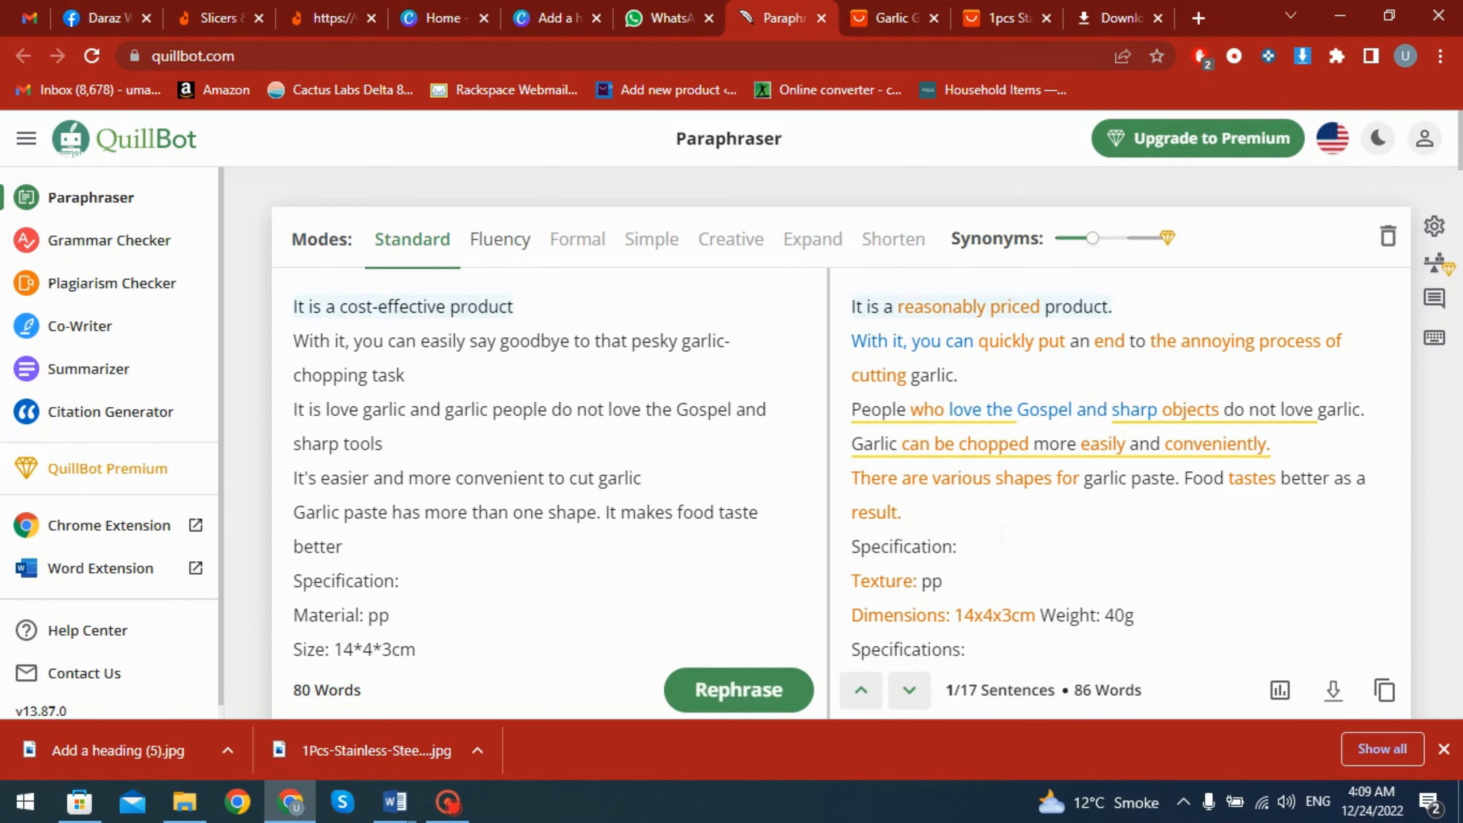
scroll(1002, 533, down, 5)
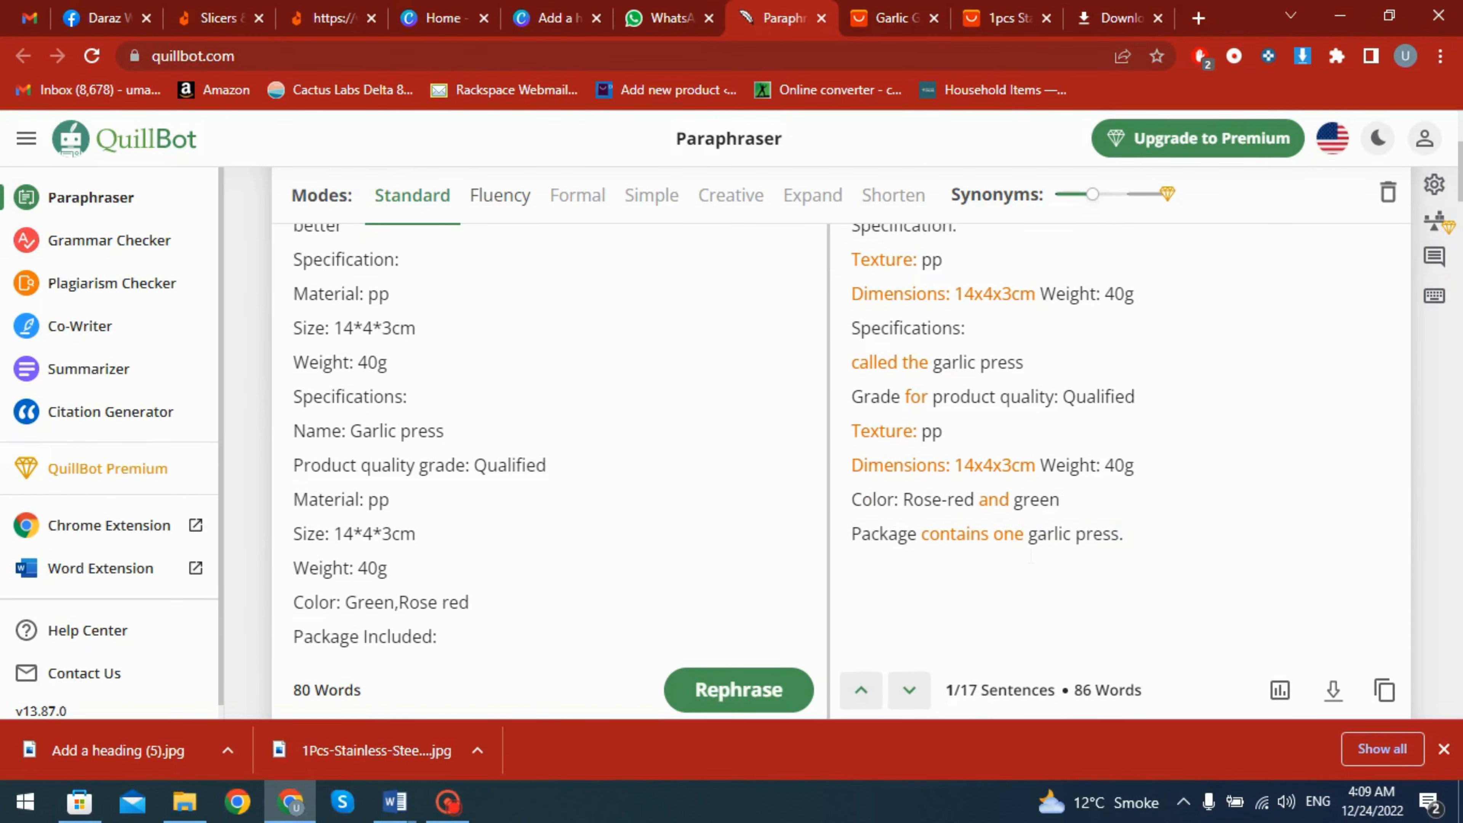
scroll(1003, 461, up, 5)
click(1072, 306)
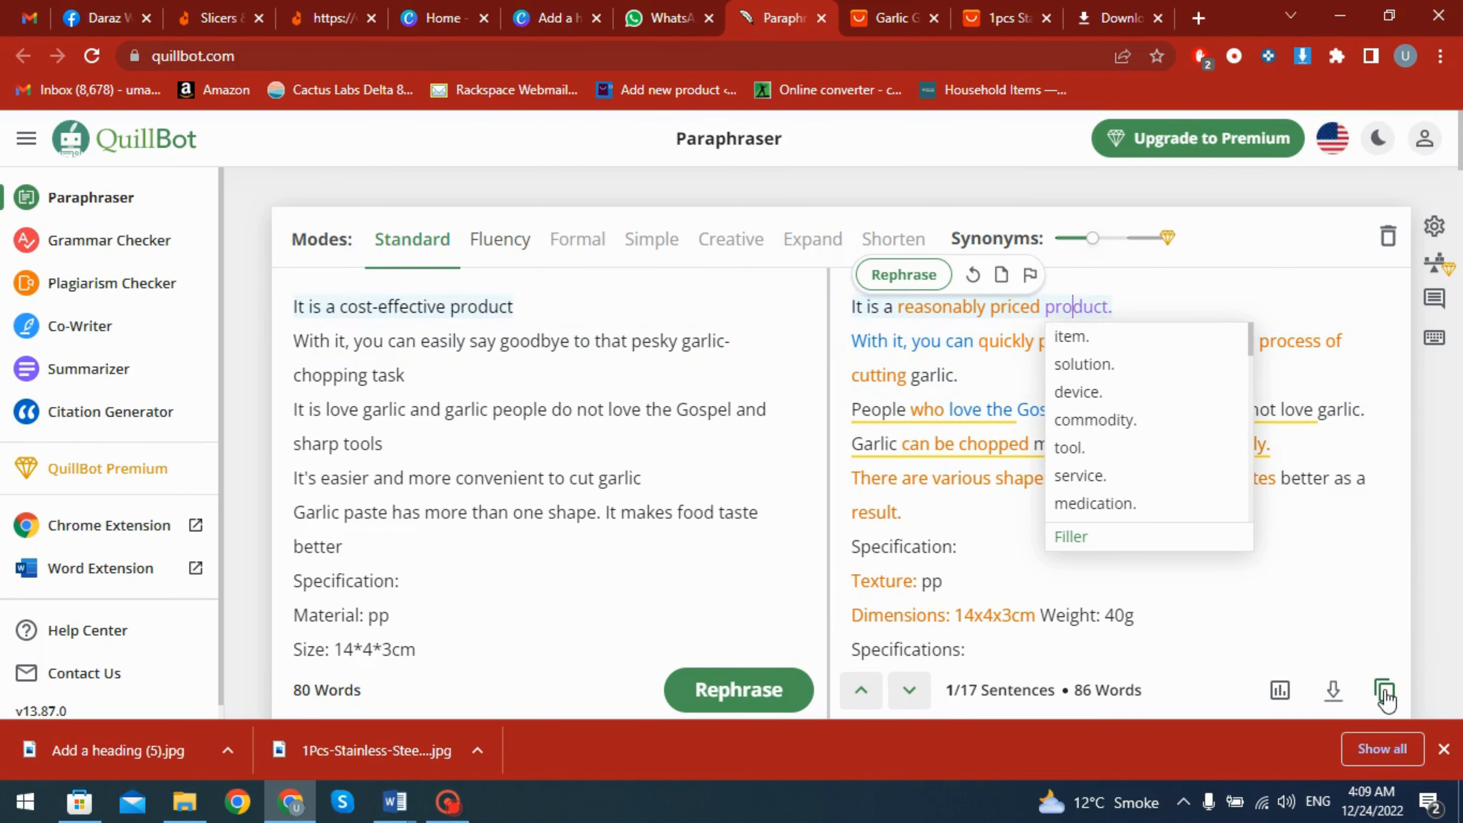
Copy the paraphrased text and switch to Word to replace the selected text below the "Description:" heading with it.
click(1386, 690)
scroll(1152, 576, down, 5)
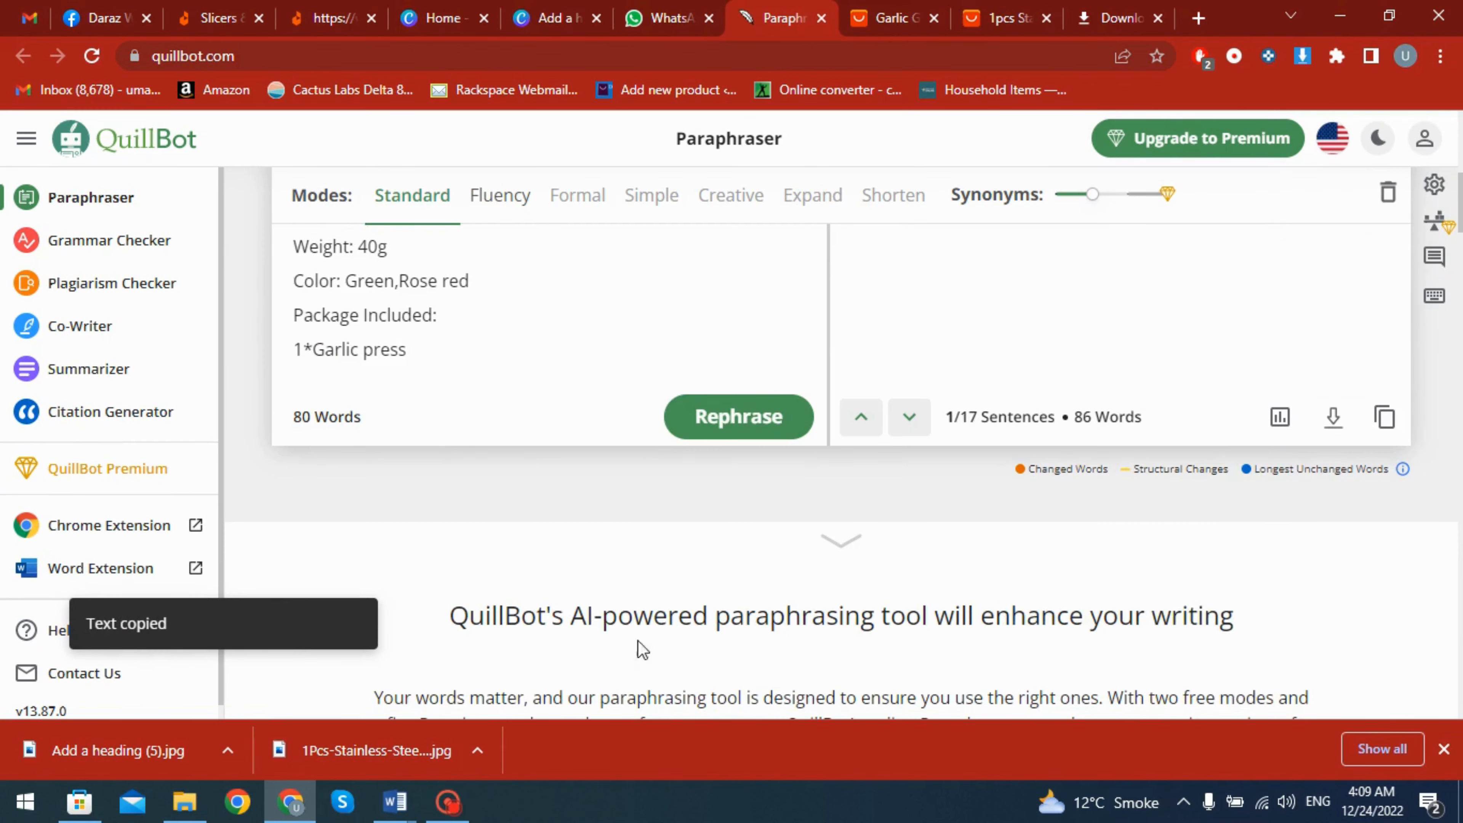
mouse_move(393, 807)
click(495, 686)
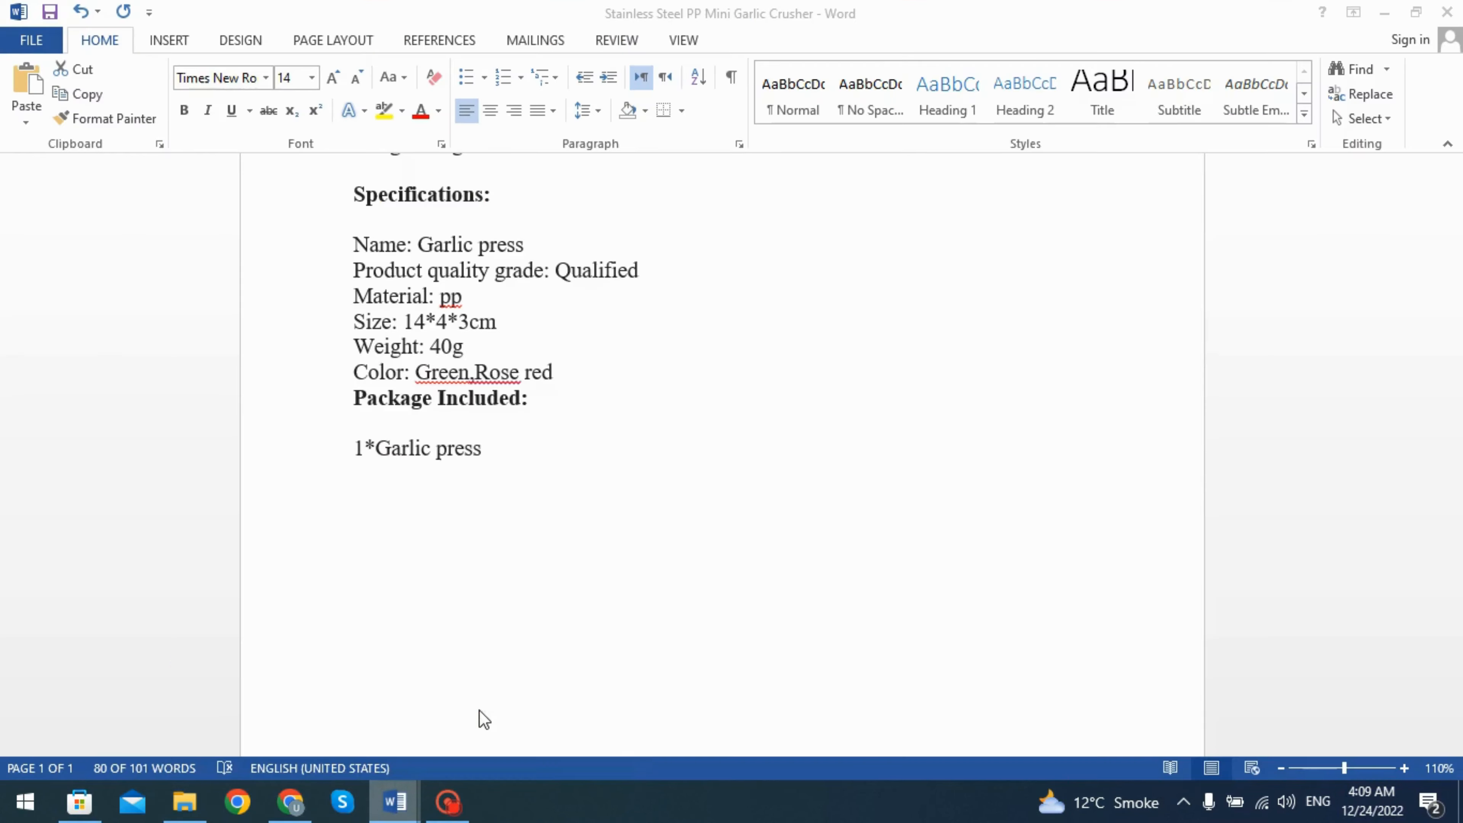
key(ctrl+v)
scroll(720, 455, up, 8)
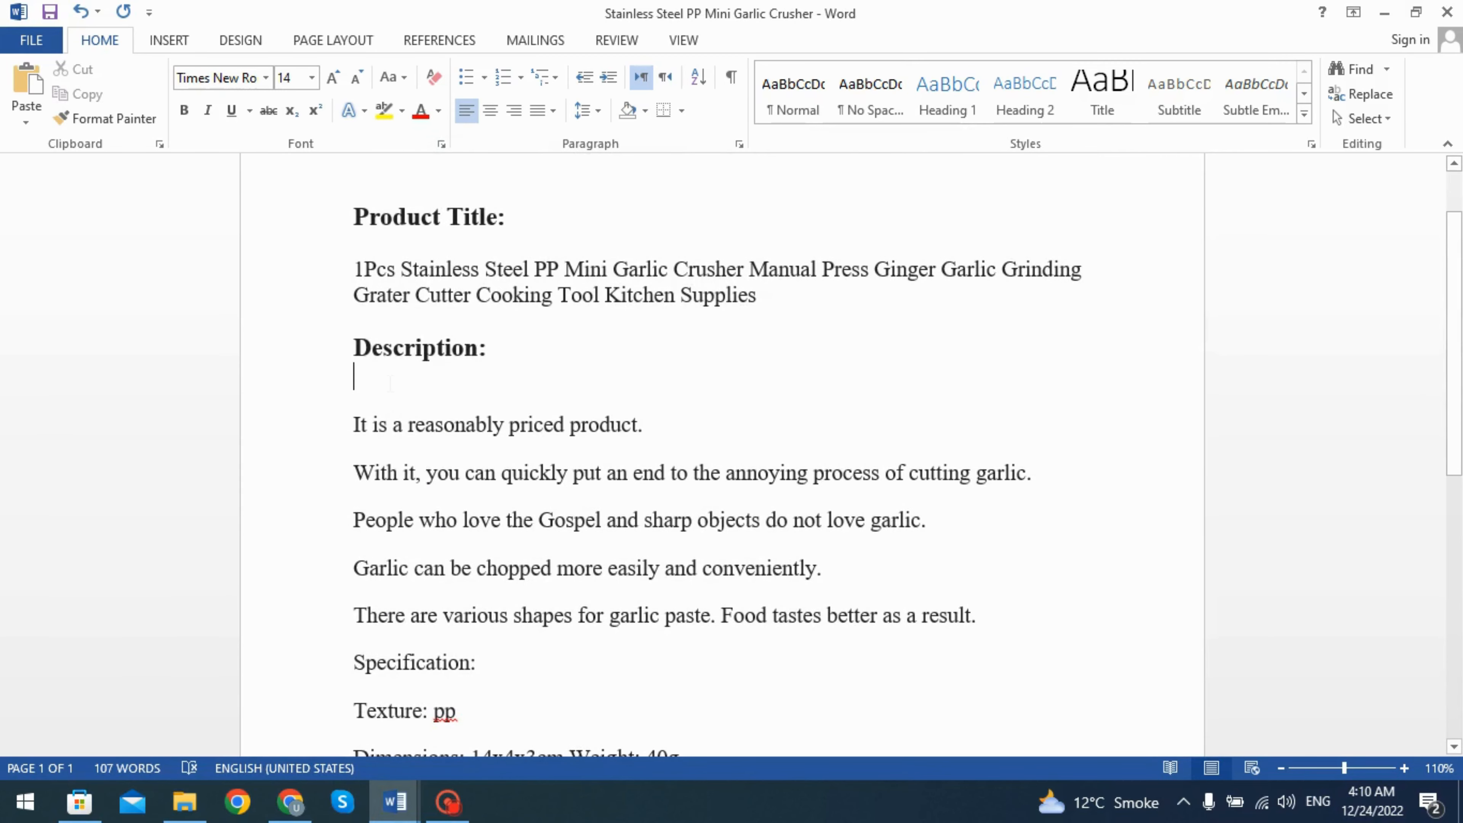
Remove the blank line between the "Description:" heading and the paraphrased text.
key(BackSpace)
scroll(389, 383, down, 1)
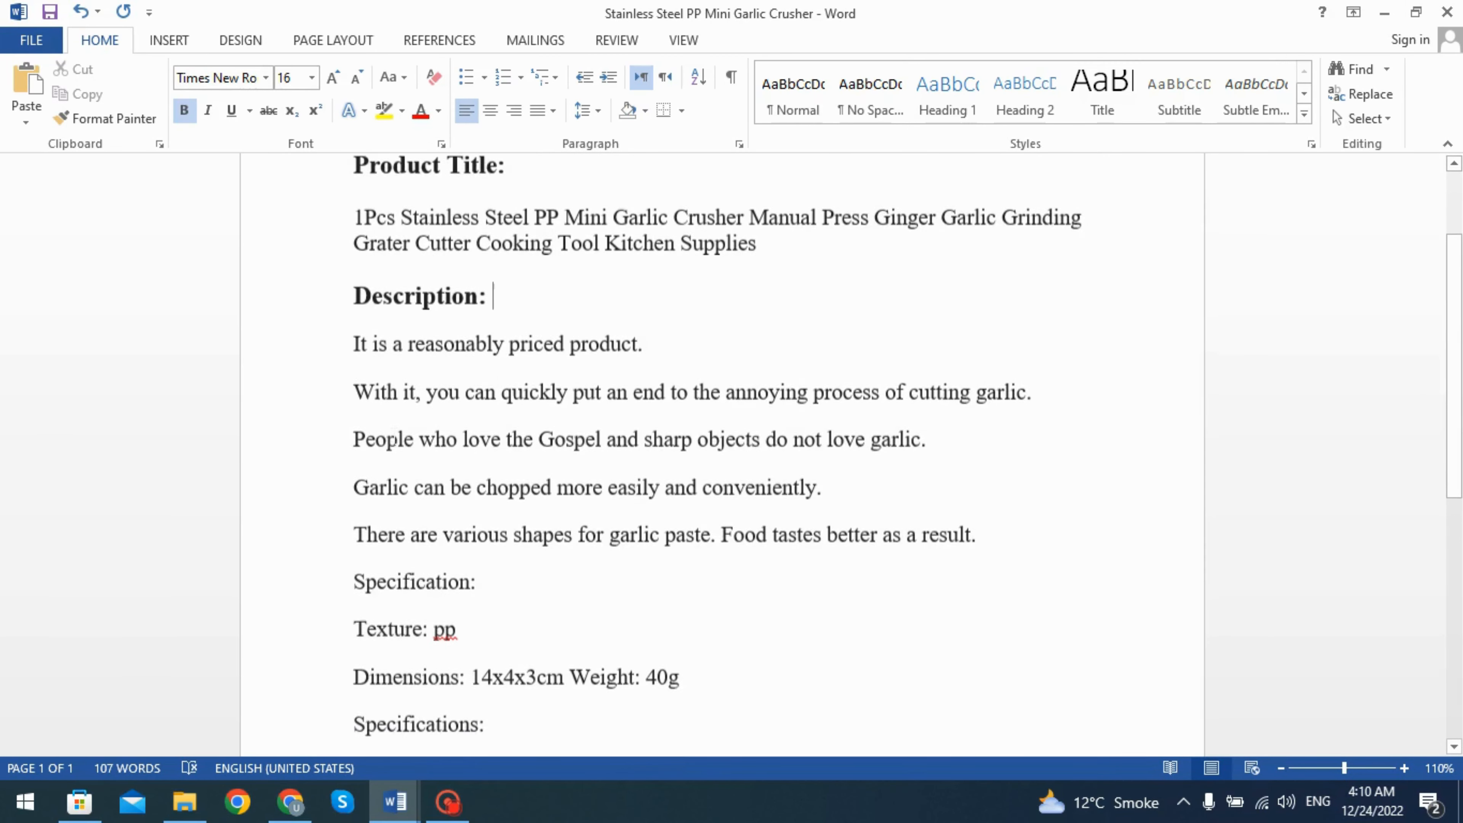
key(Right)
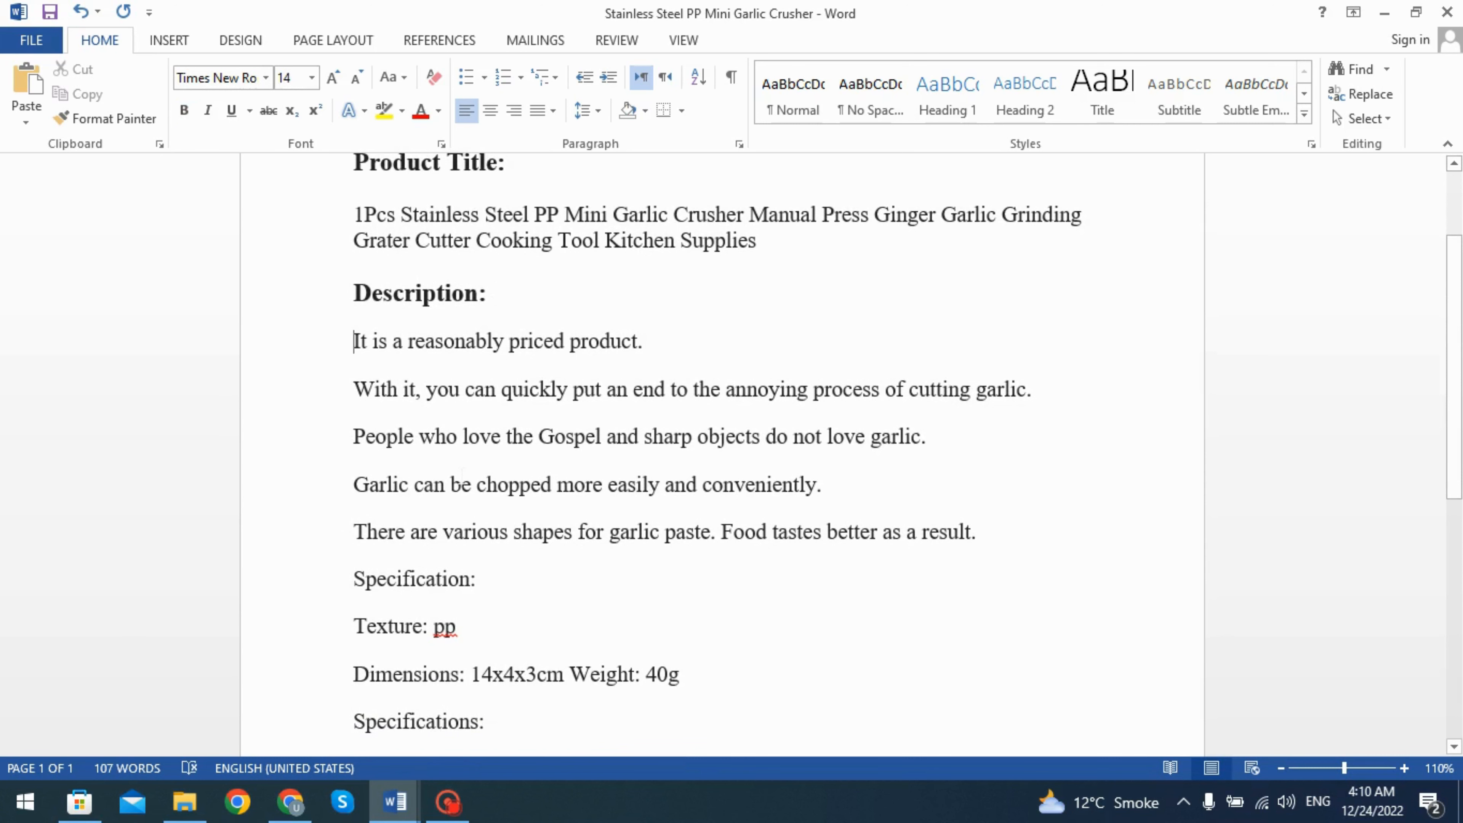
Change the first "Texture" label under "Specification:" to "Material" and compare the text with the original in QuillBot.
double_click(387, 463)
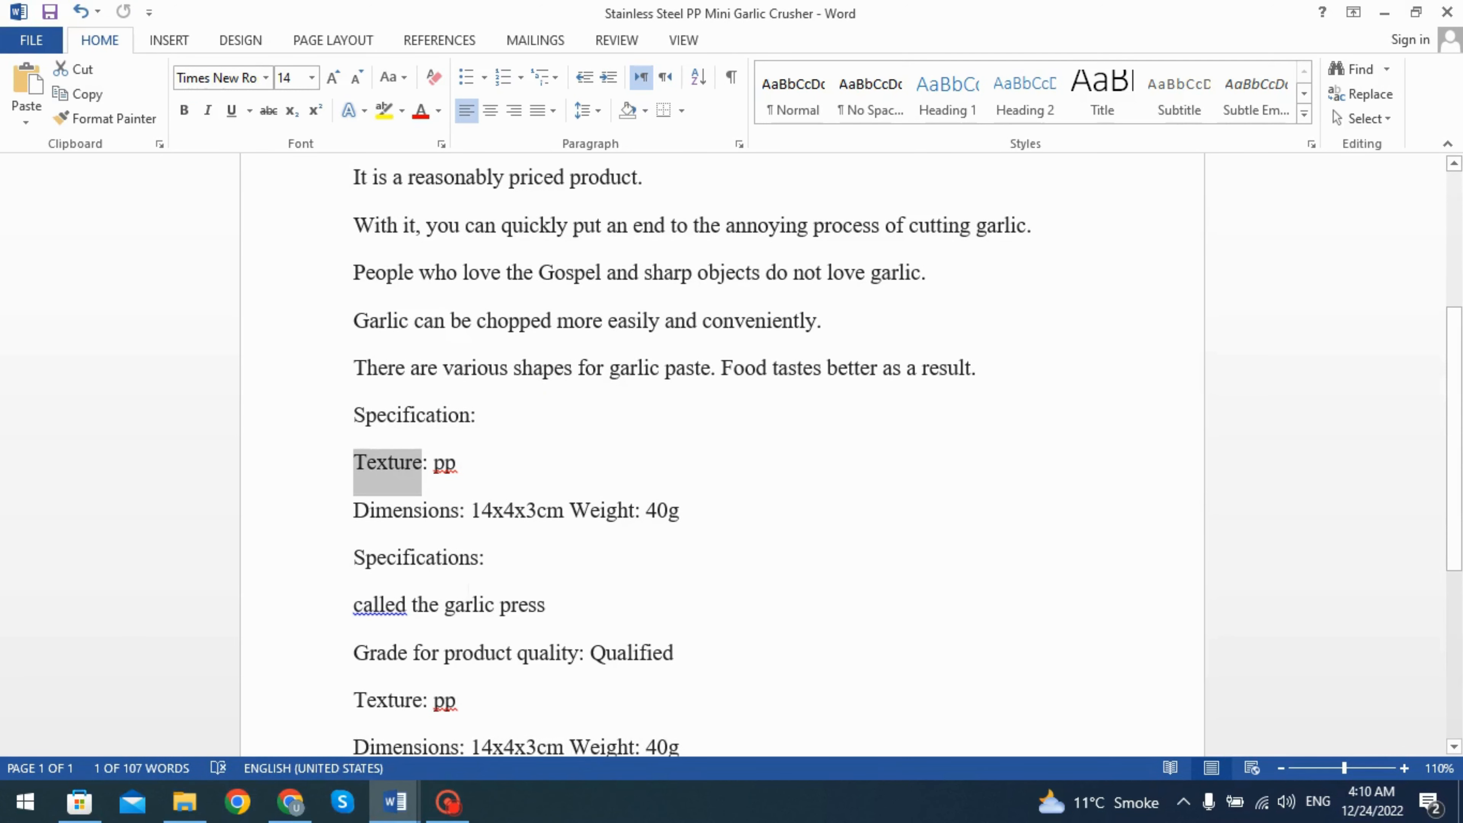
text(Material)
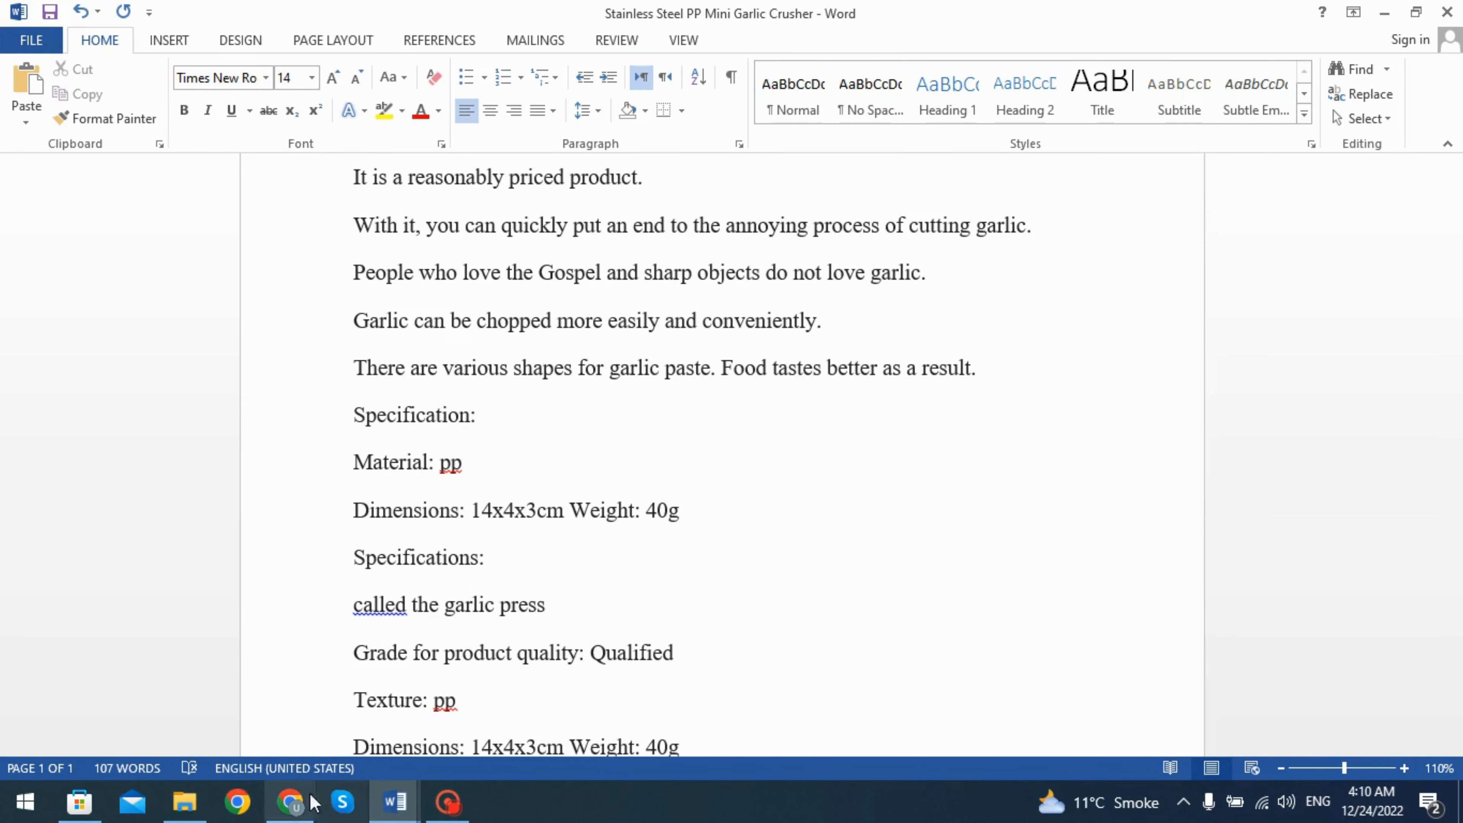
click(291, 802)
scroll(492, 471, up, 1)
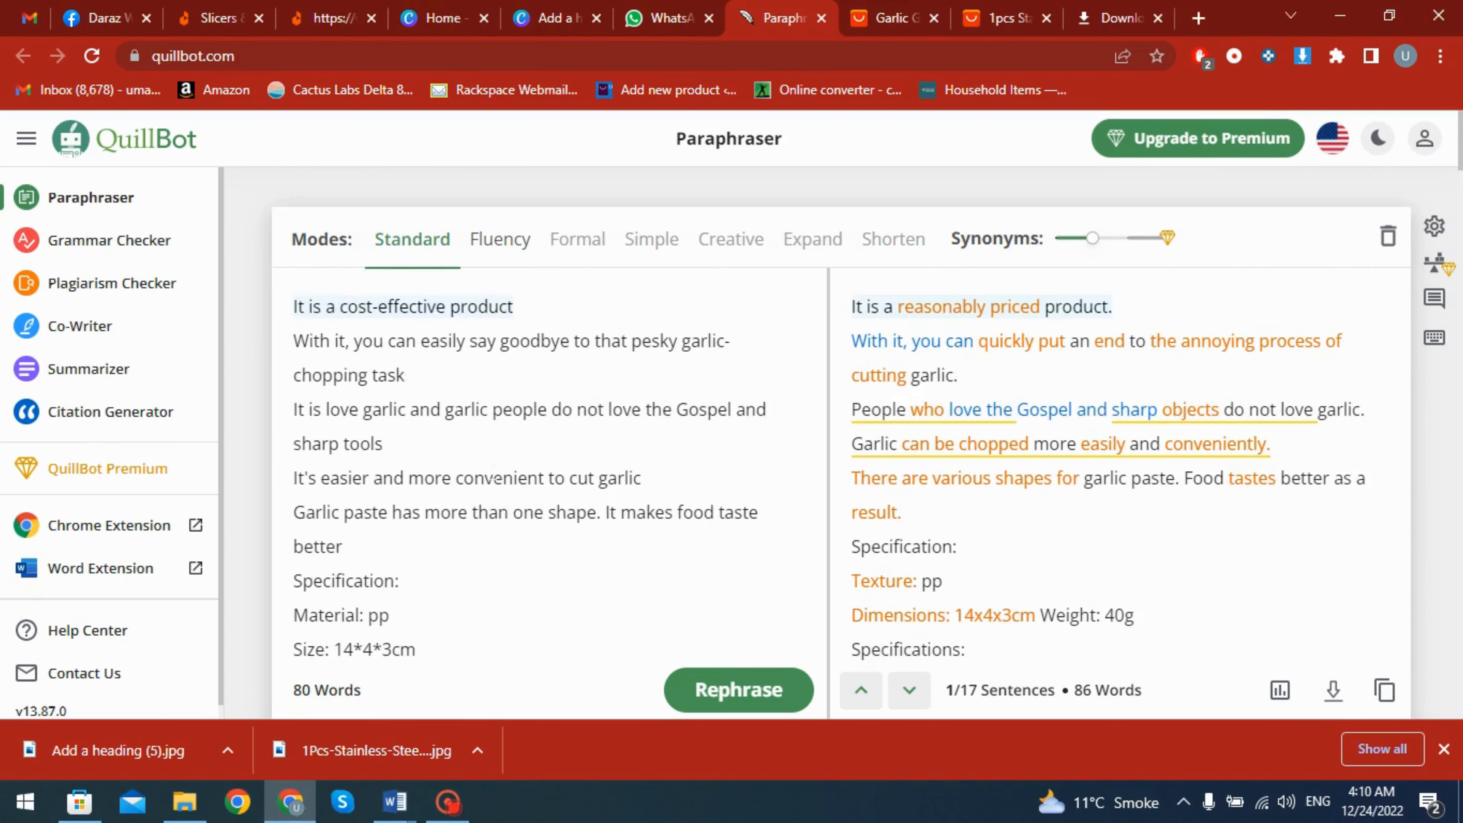
scroll(492, 471, down, 1)
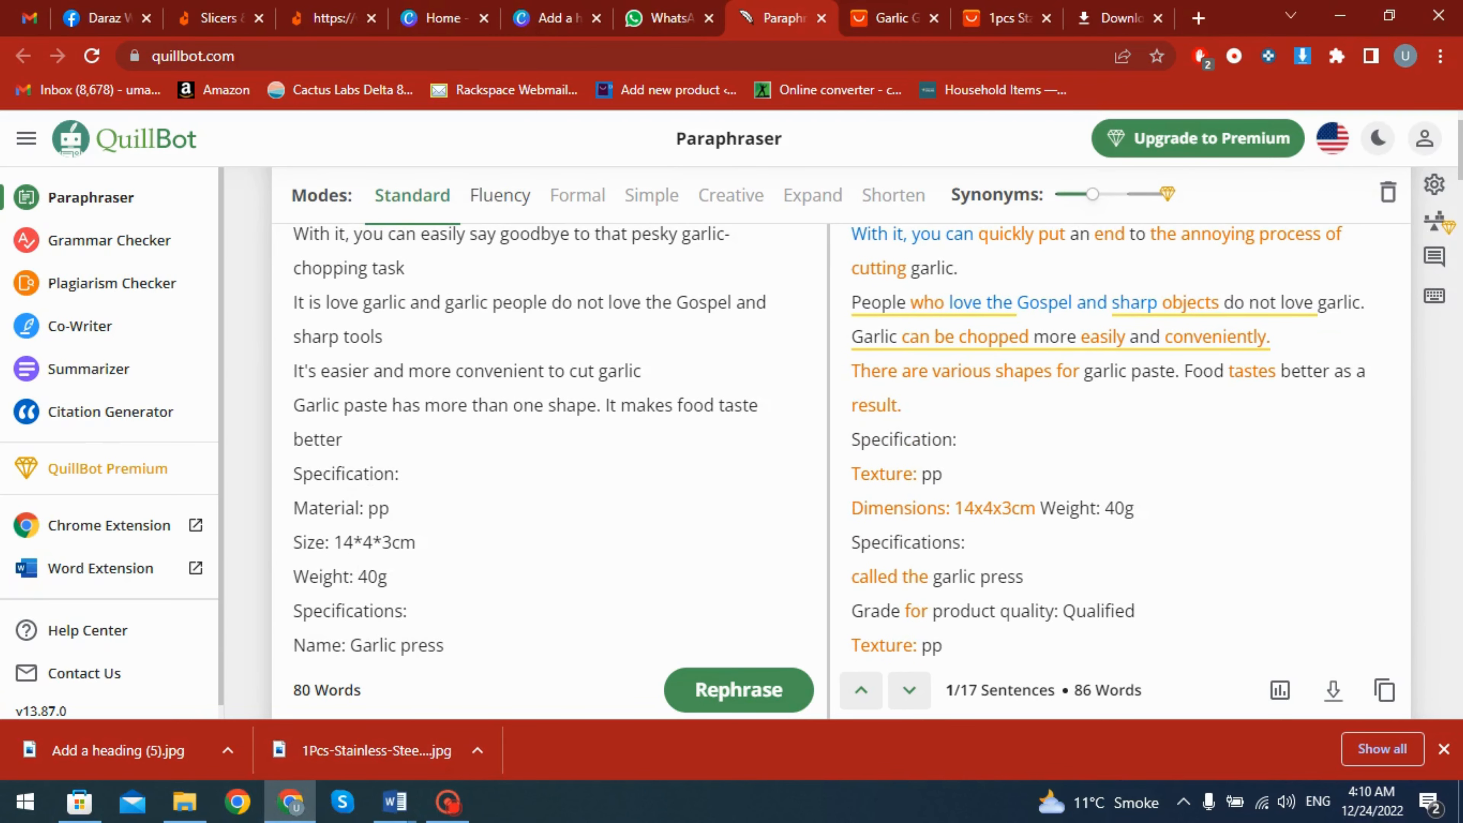
mouse_move(394, 802)
click(435, 739)
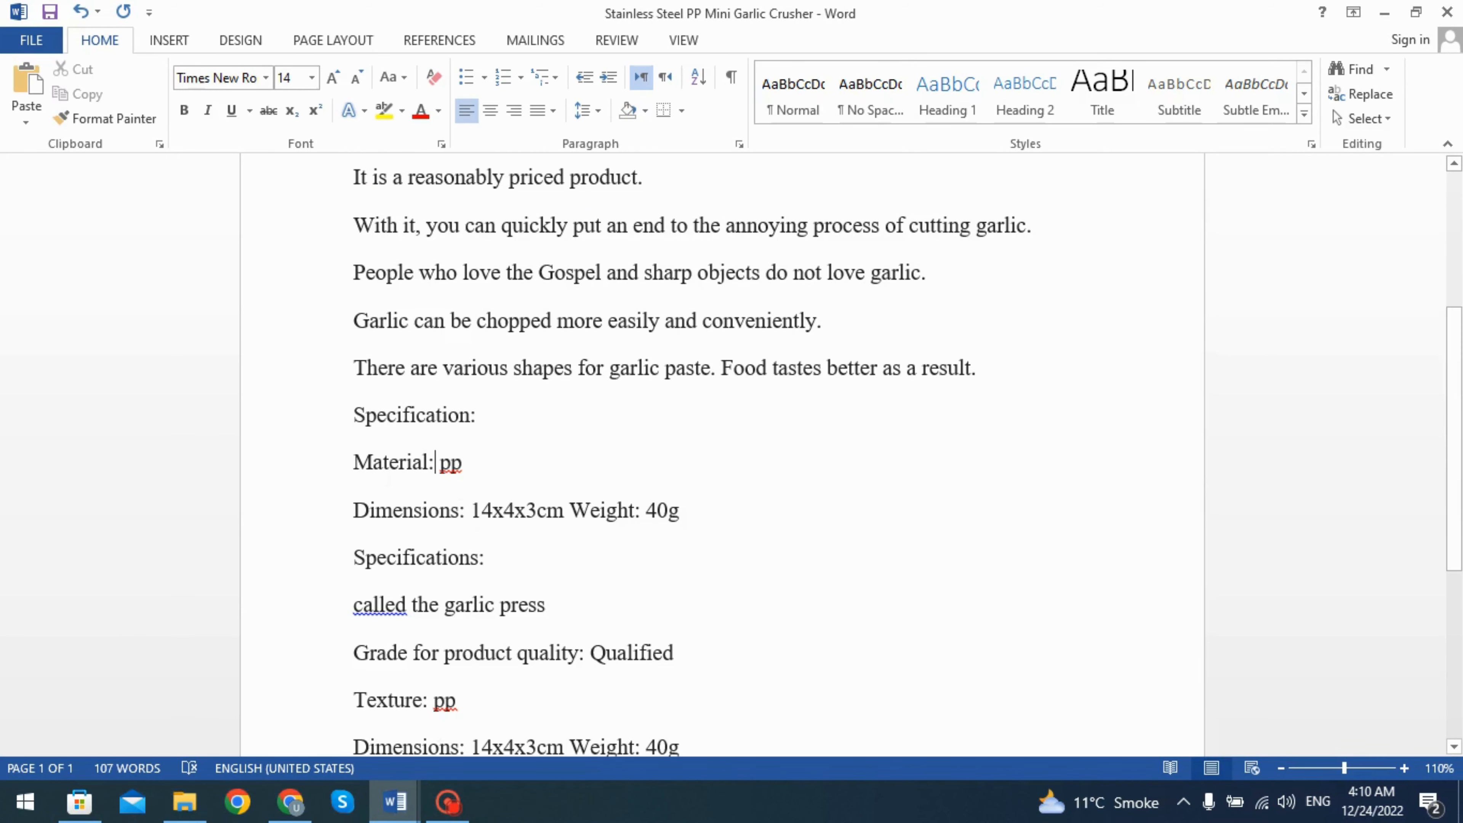
Format the "Specification:" line as a bold 16 pt heading.
click(313, 425)
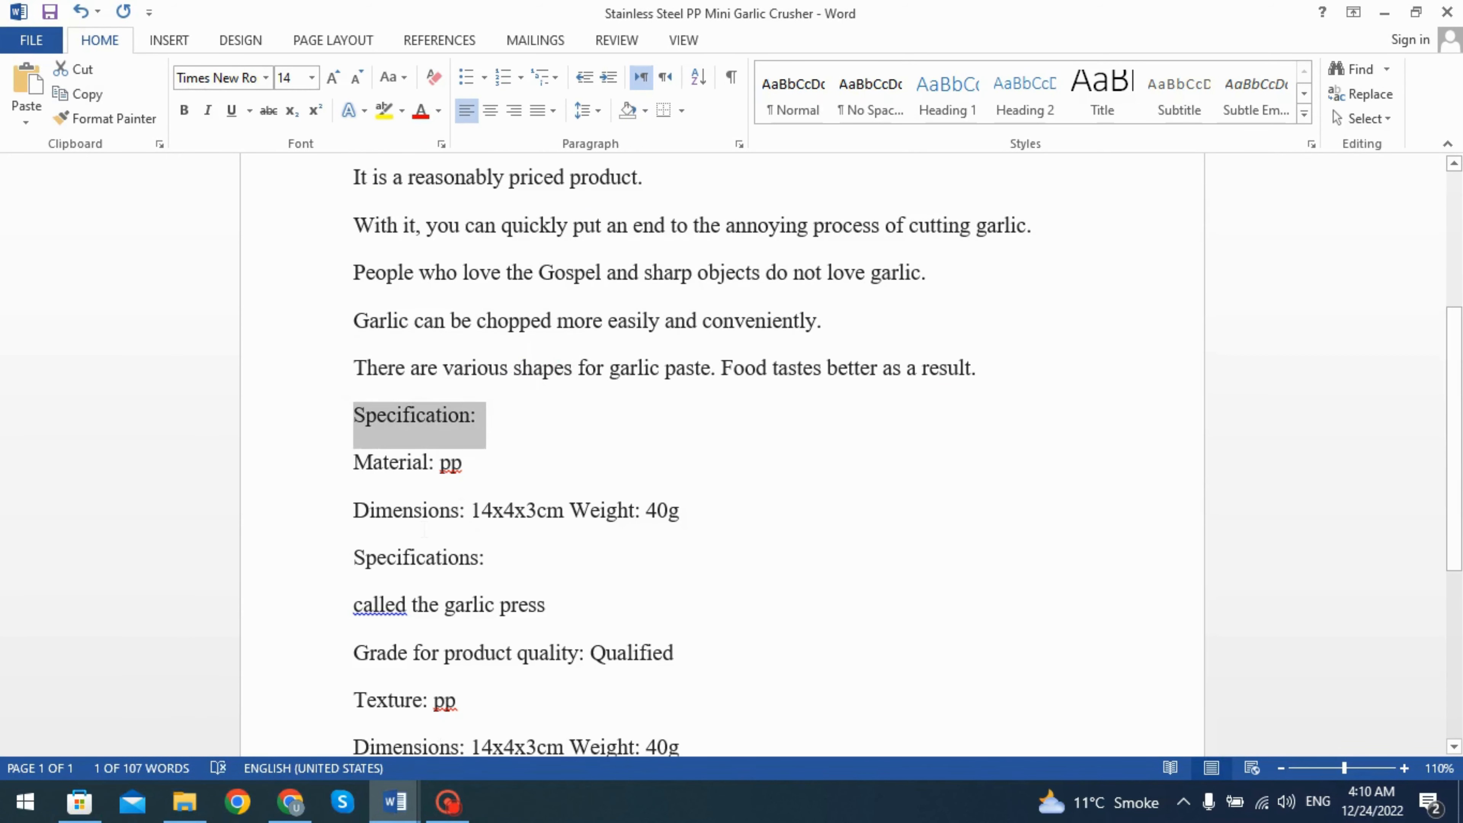
key(ctrl+bracketright)
key(ctrl+bracketright)
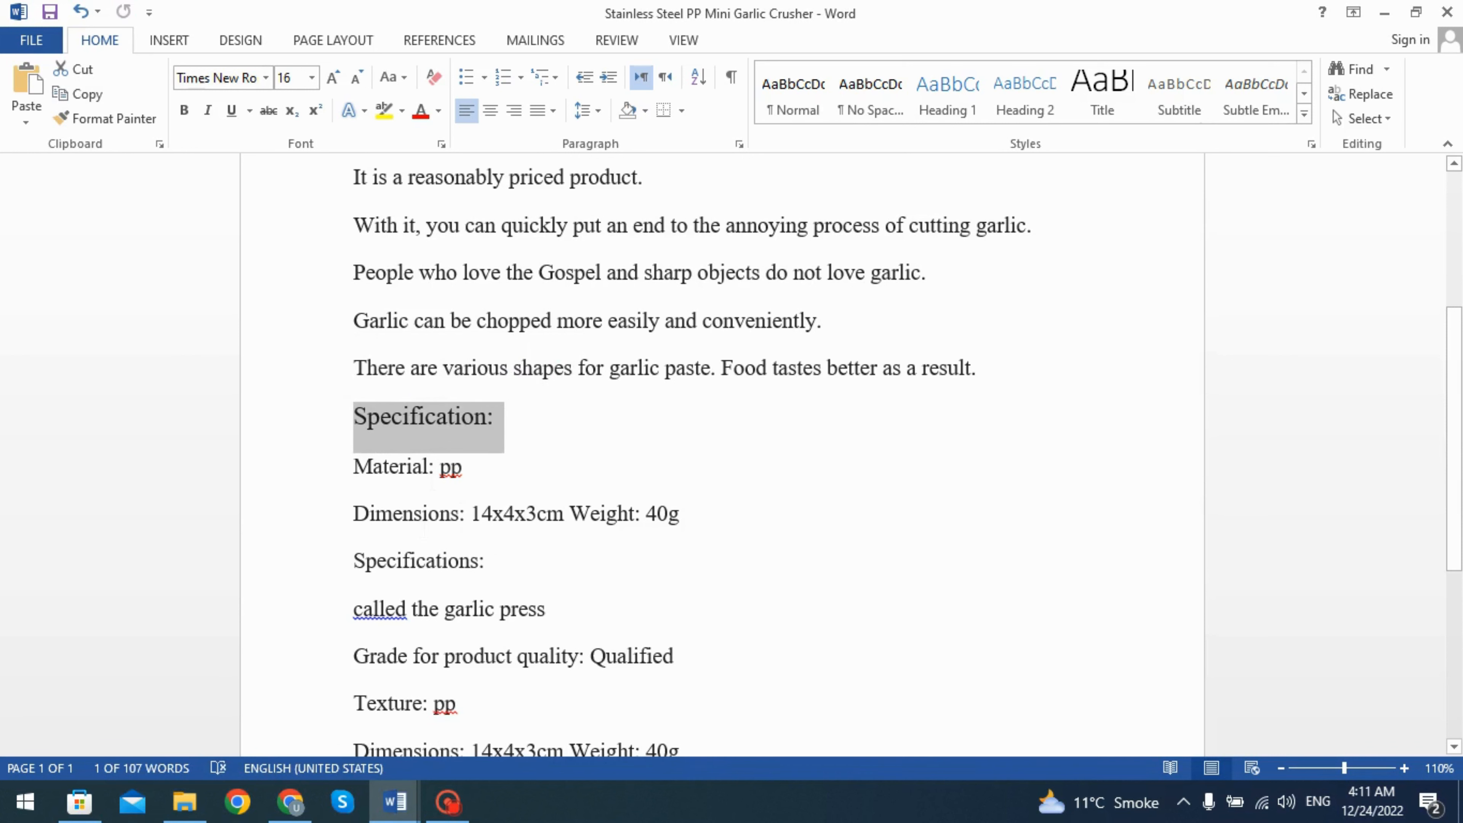
key(ctrl+b)
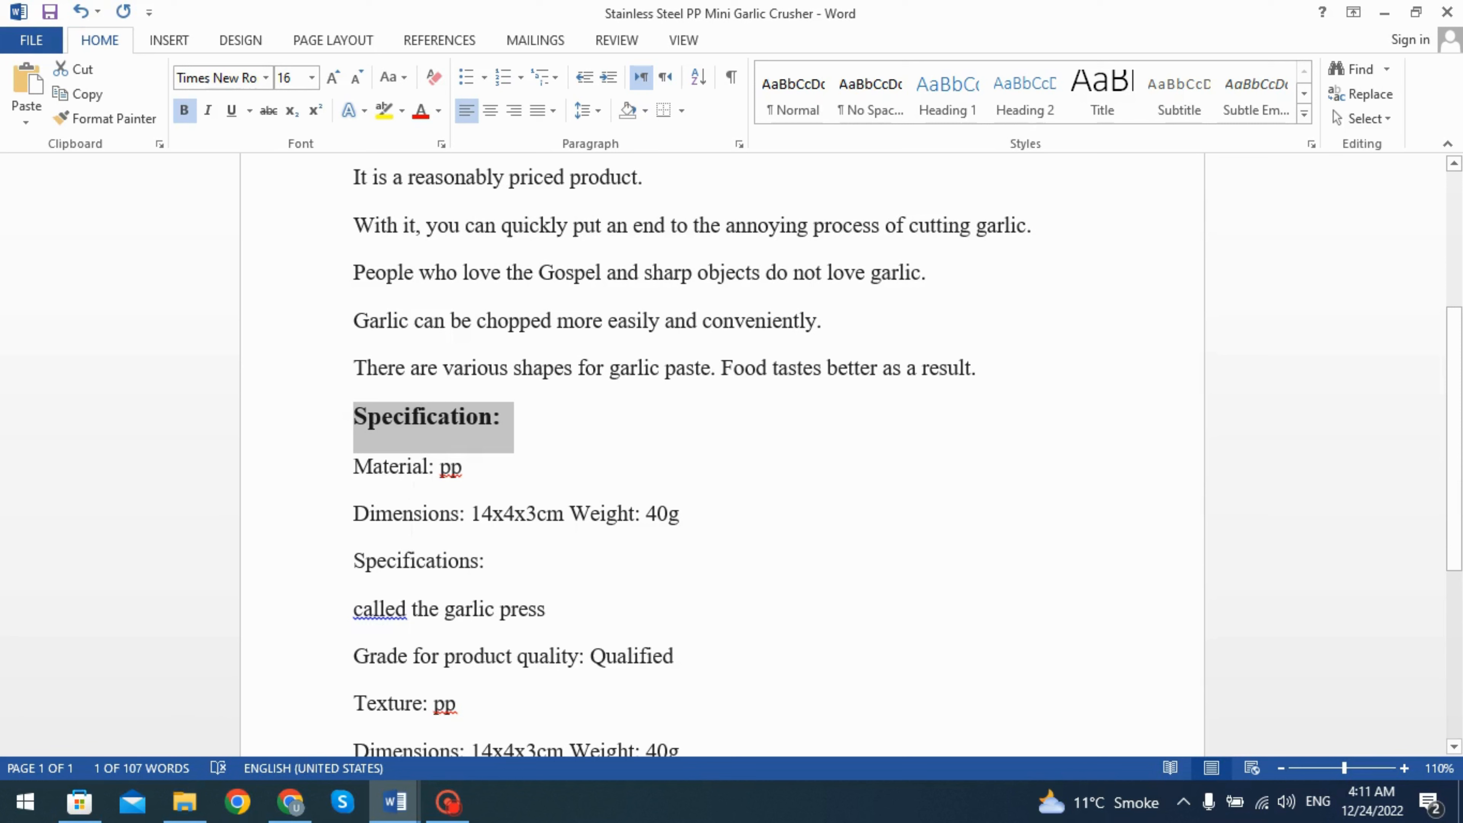
Make the "Material:" and "Dimensions:" labels below the "Specification:" heading bold.
double_click(399, 473)
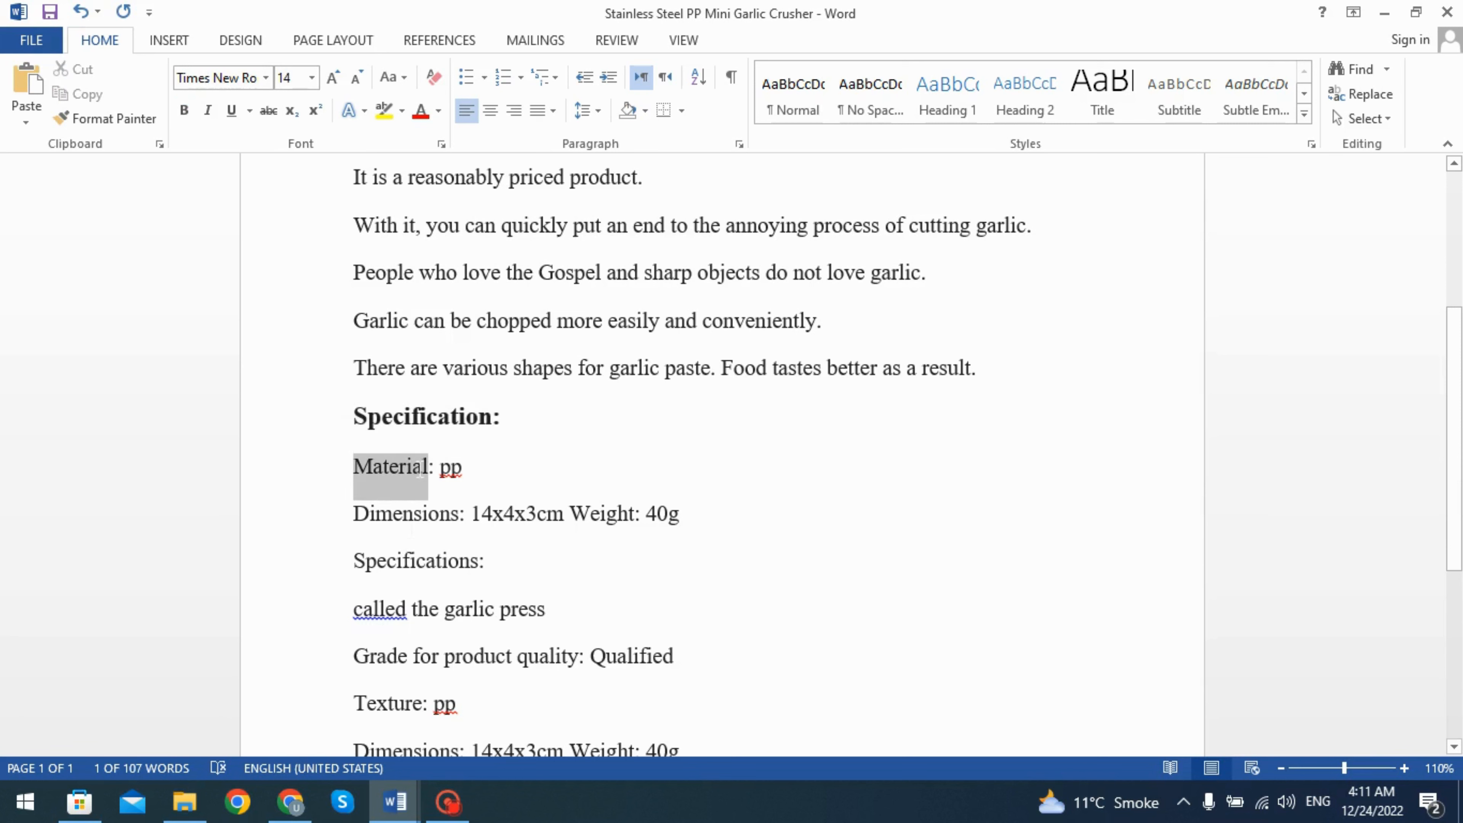
shift+click(438, 469)
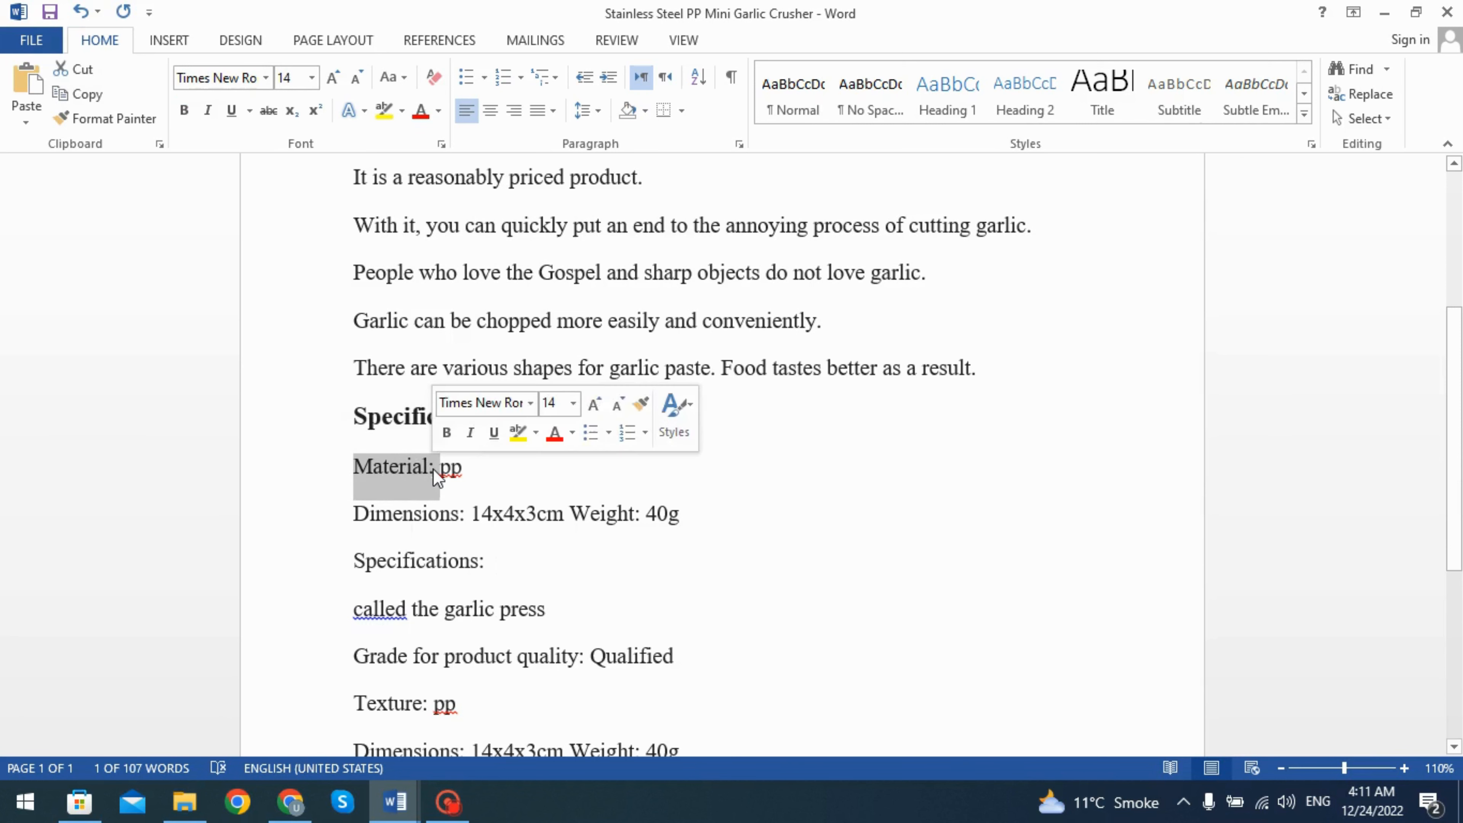
key(ctrl+b)
double_click(425, 514)
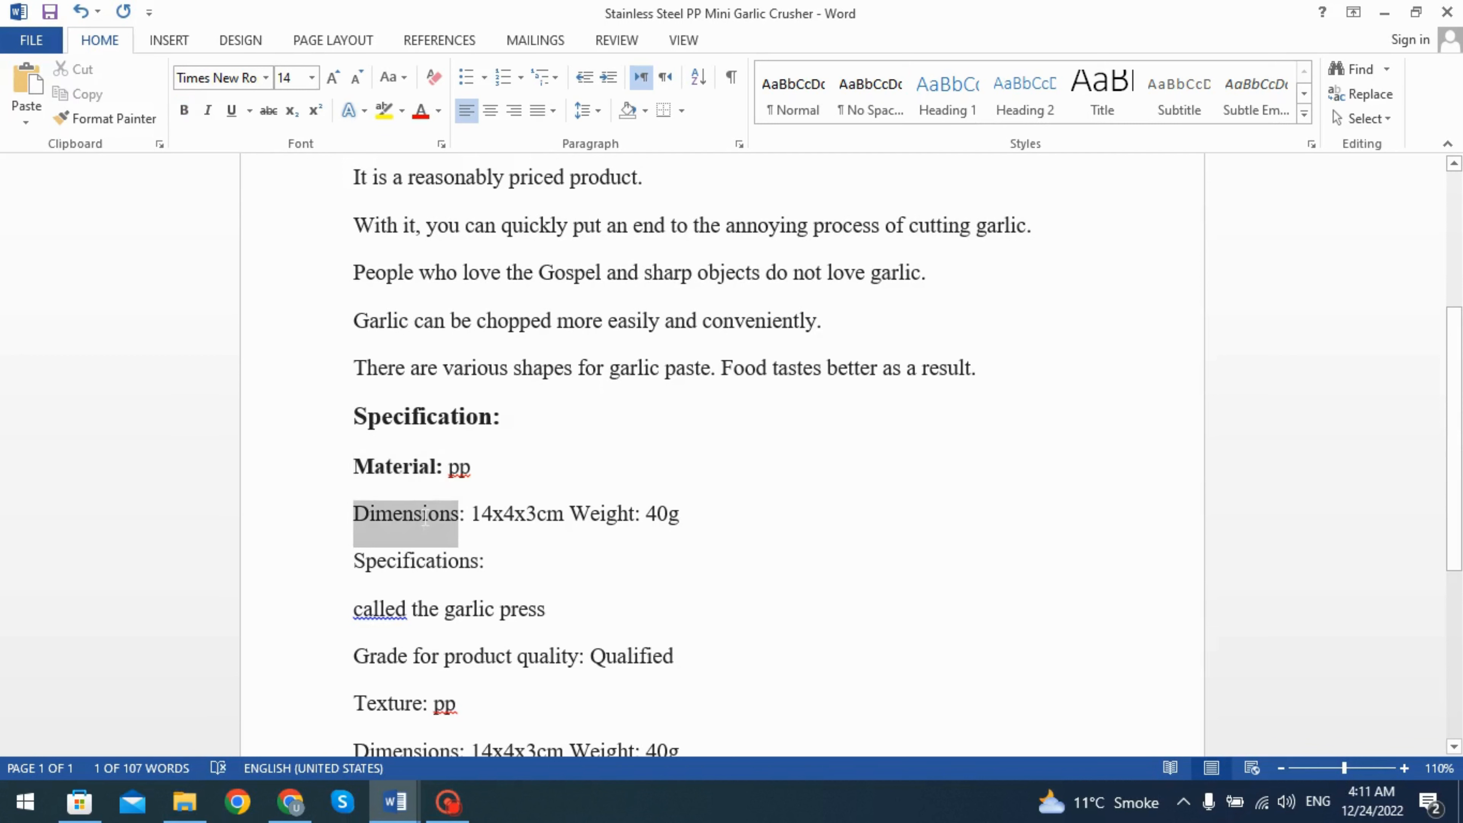
shift+click(468, 512)
key(ctrl+b)
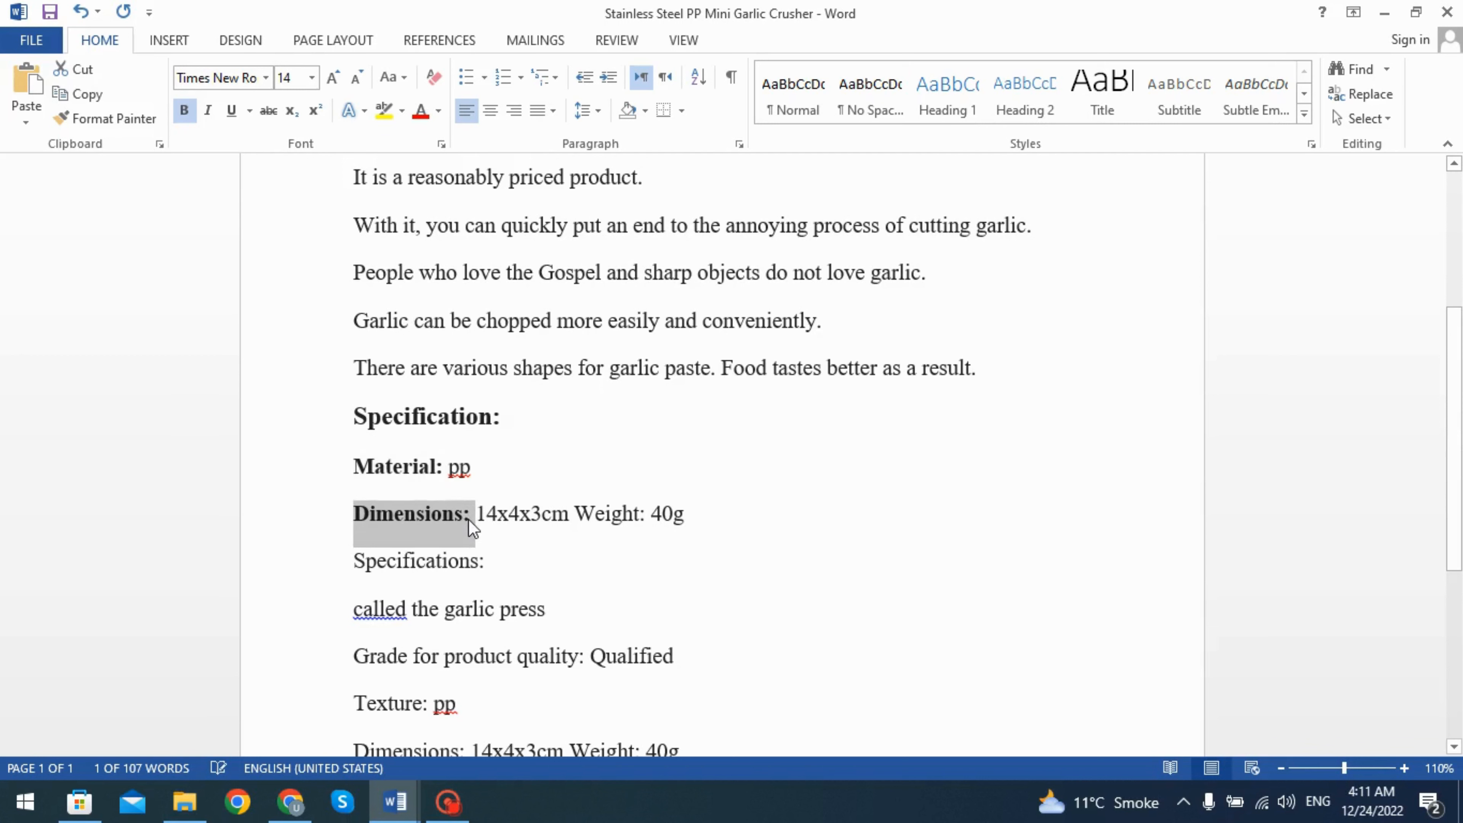
Make the "Specifications:" line bold and compare its section with the original text in QuillBot.
drag(353, 560, 492, 562)
scroll(489, 562, down, 1)
scroll(499, 583, down, 1)
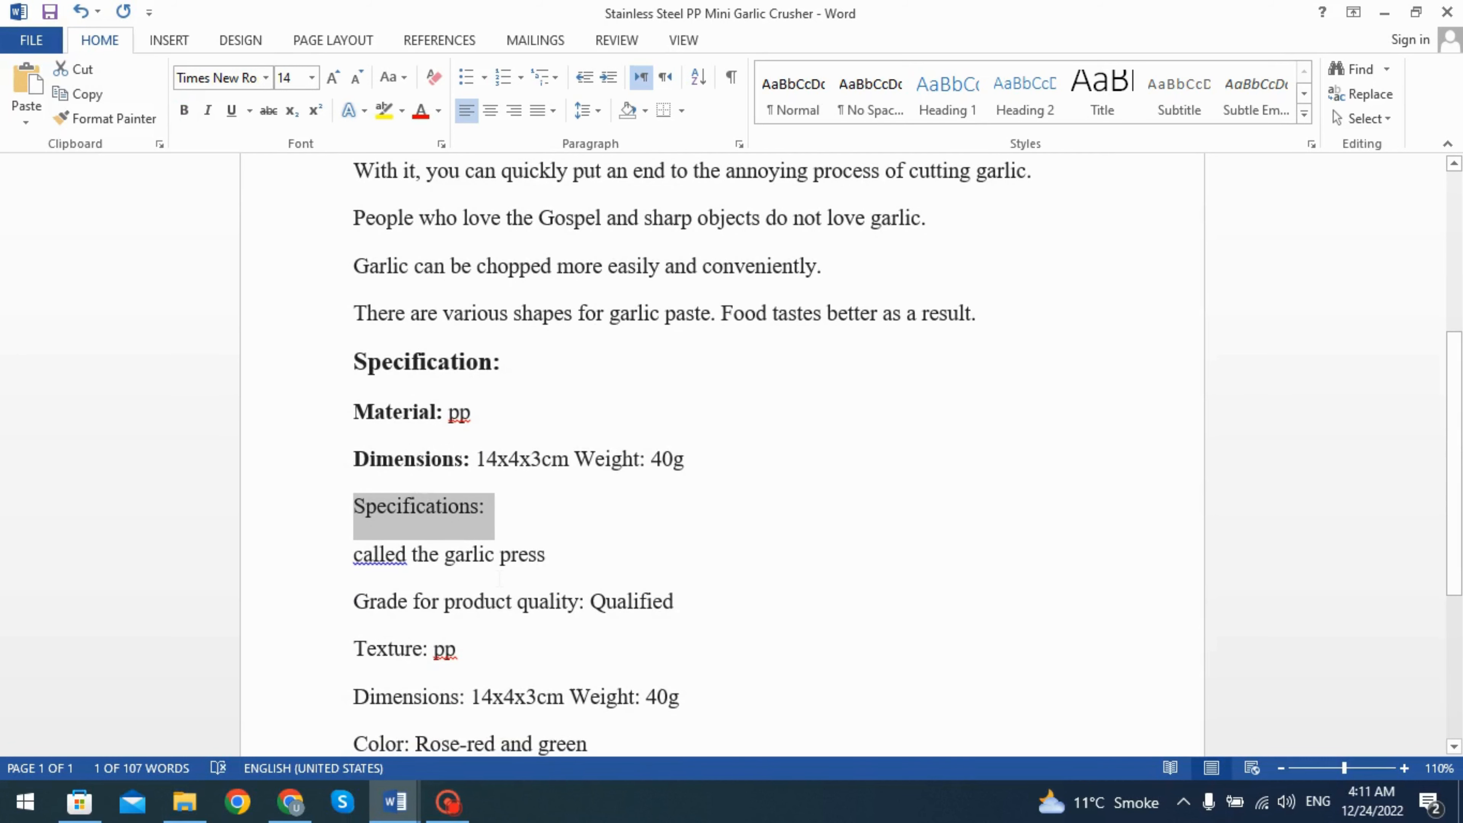
key(ctrl+b)
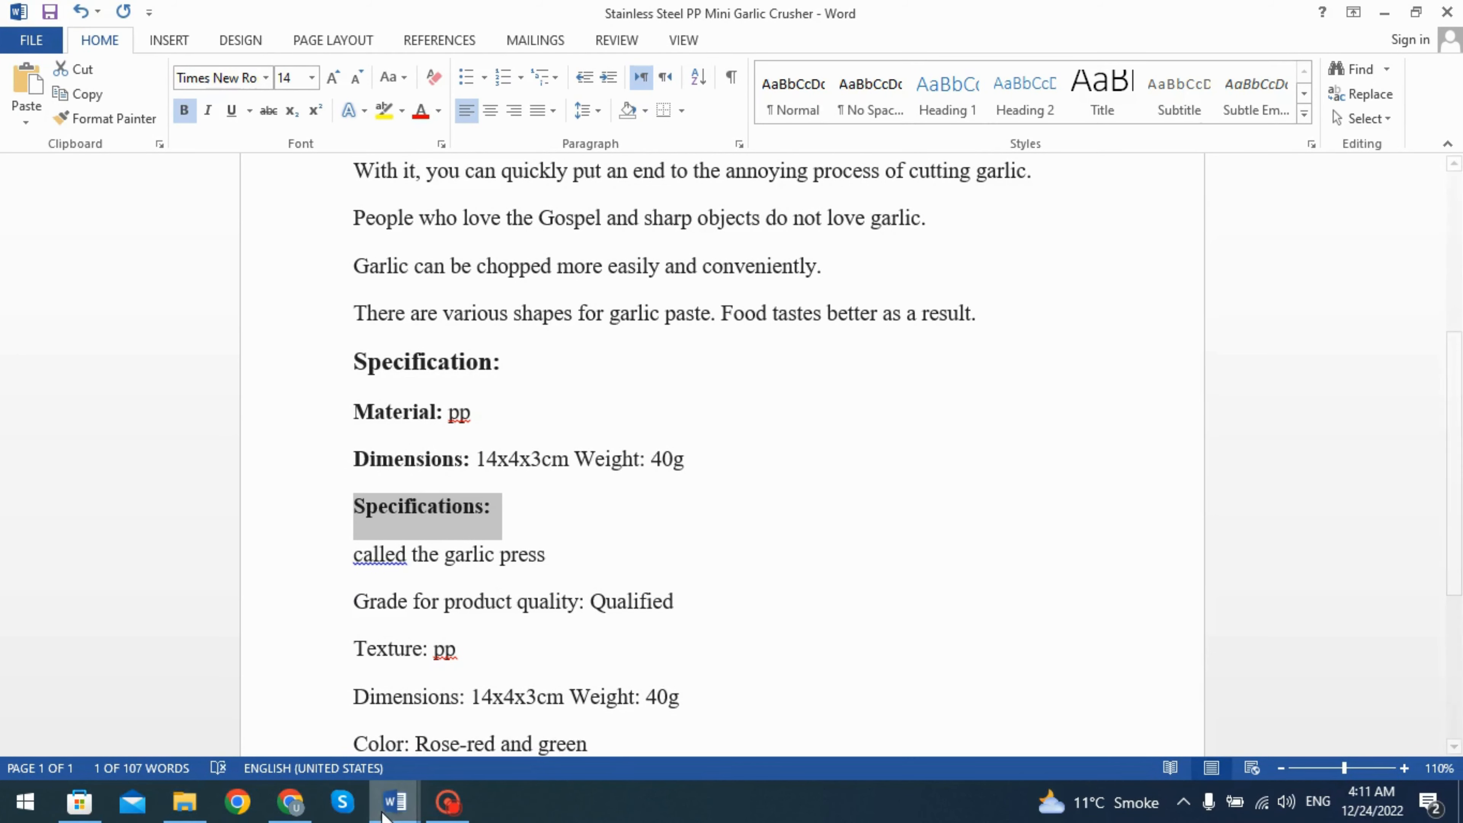
click(394, 802)
click(291, 801)
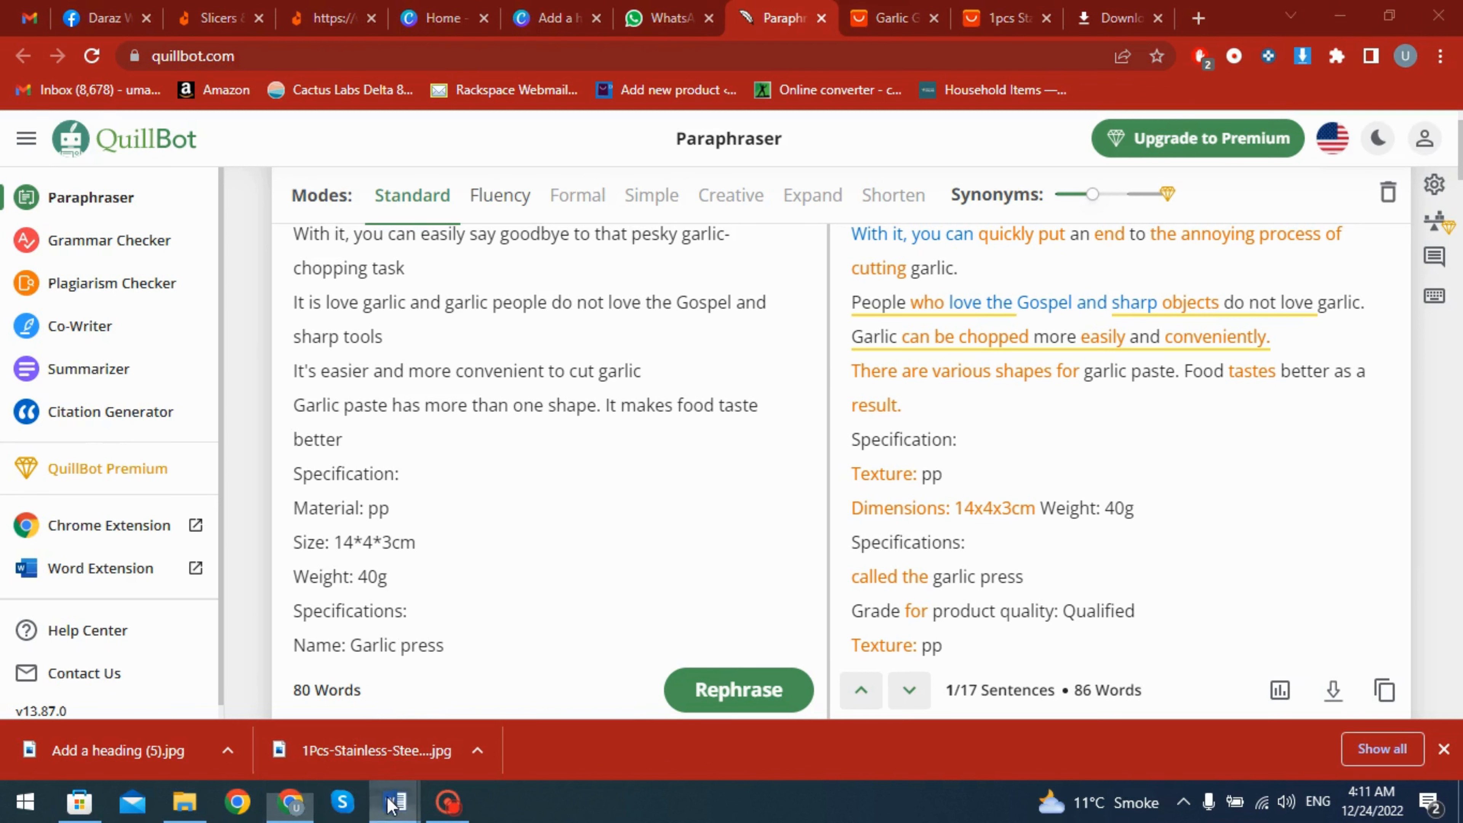
mouse_move(395, 801)
click(483, 726)
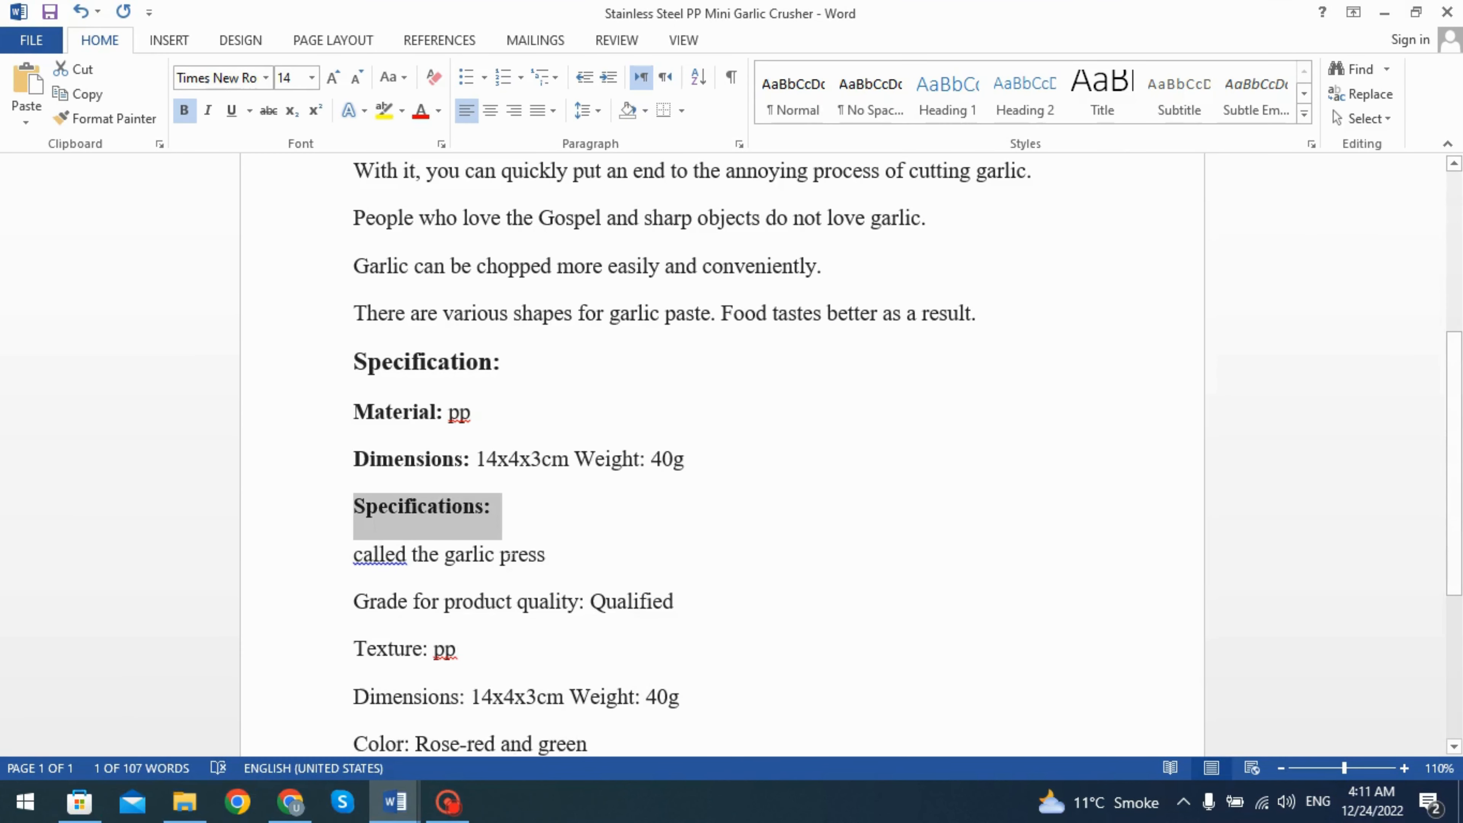
Delete the repeated "Texture: pp" line under "Specifications:" and correct "called" to "Called" using the grammar suggestion.
scroll(420, 507, down, 3)
scroll(749, 410, down, 1)
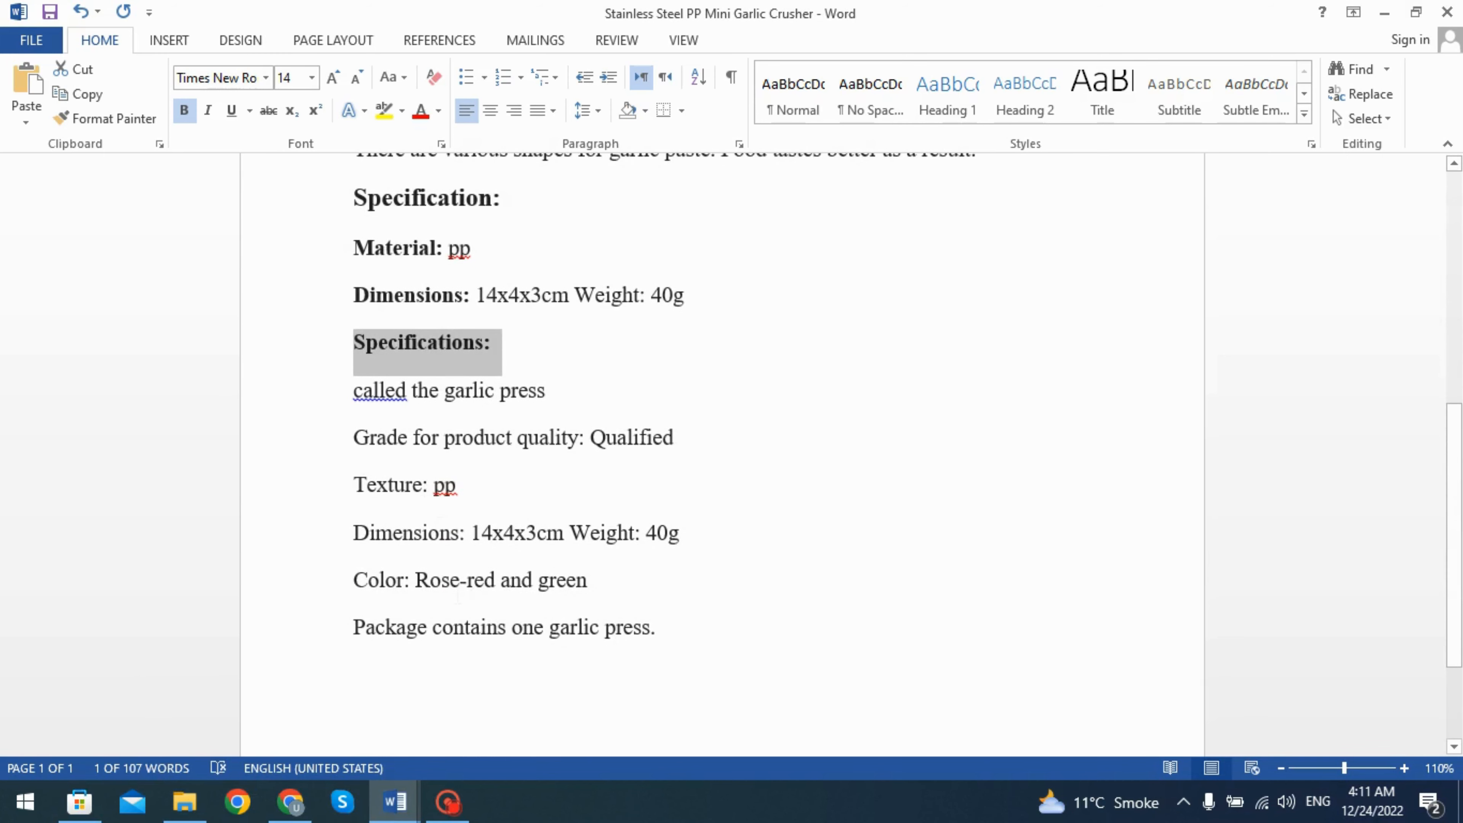
click(281, 486)
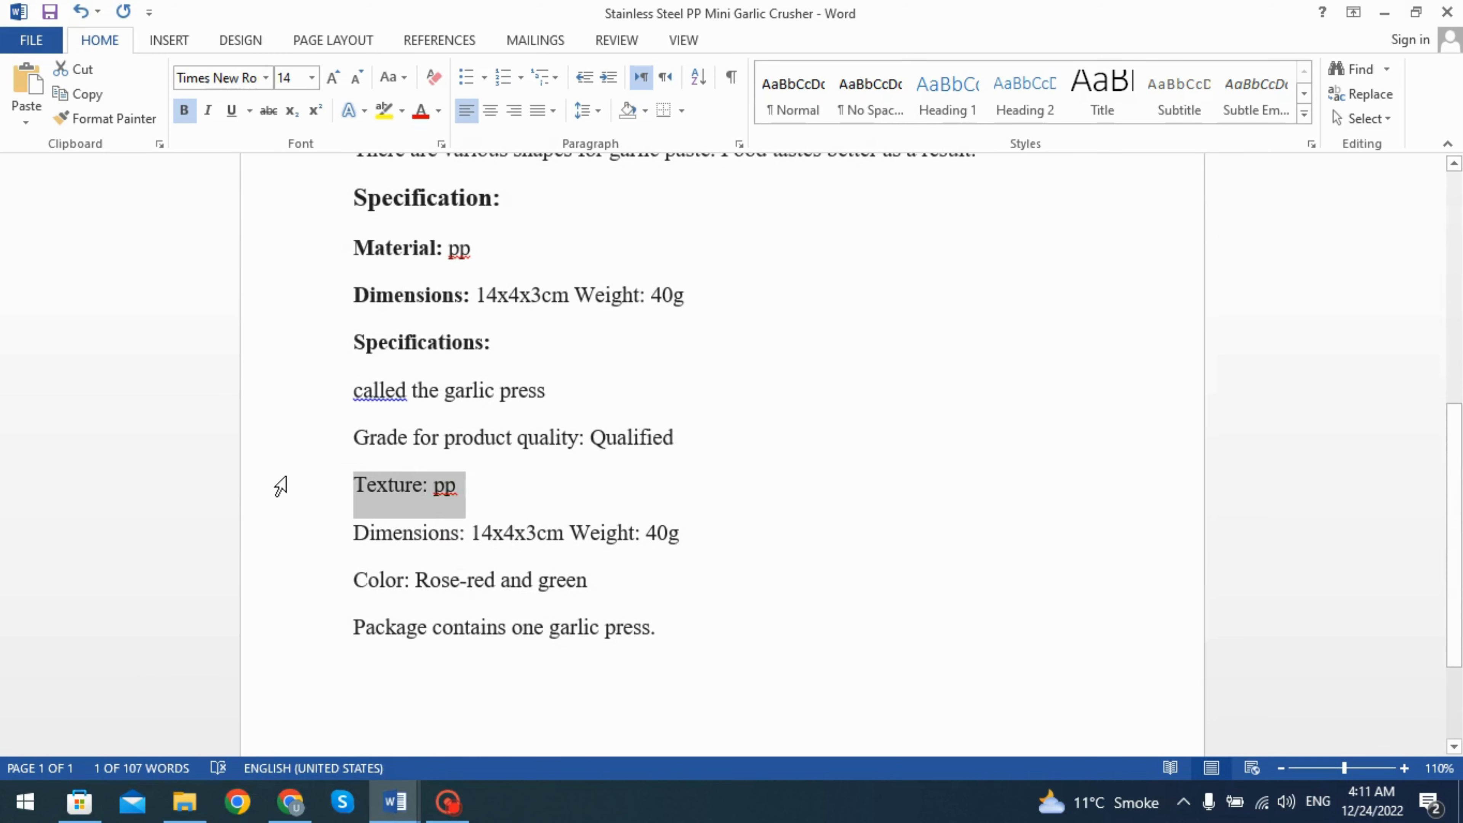
key(Delete)
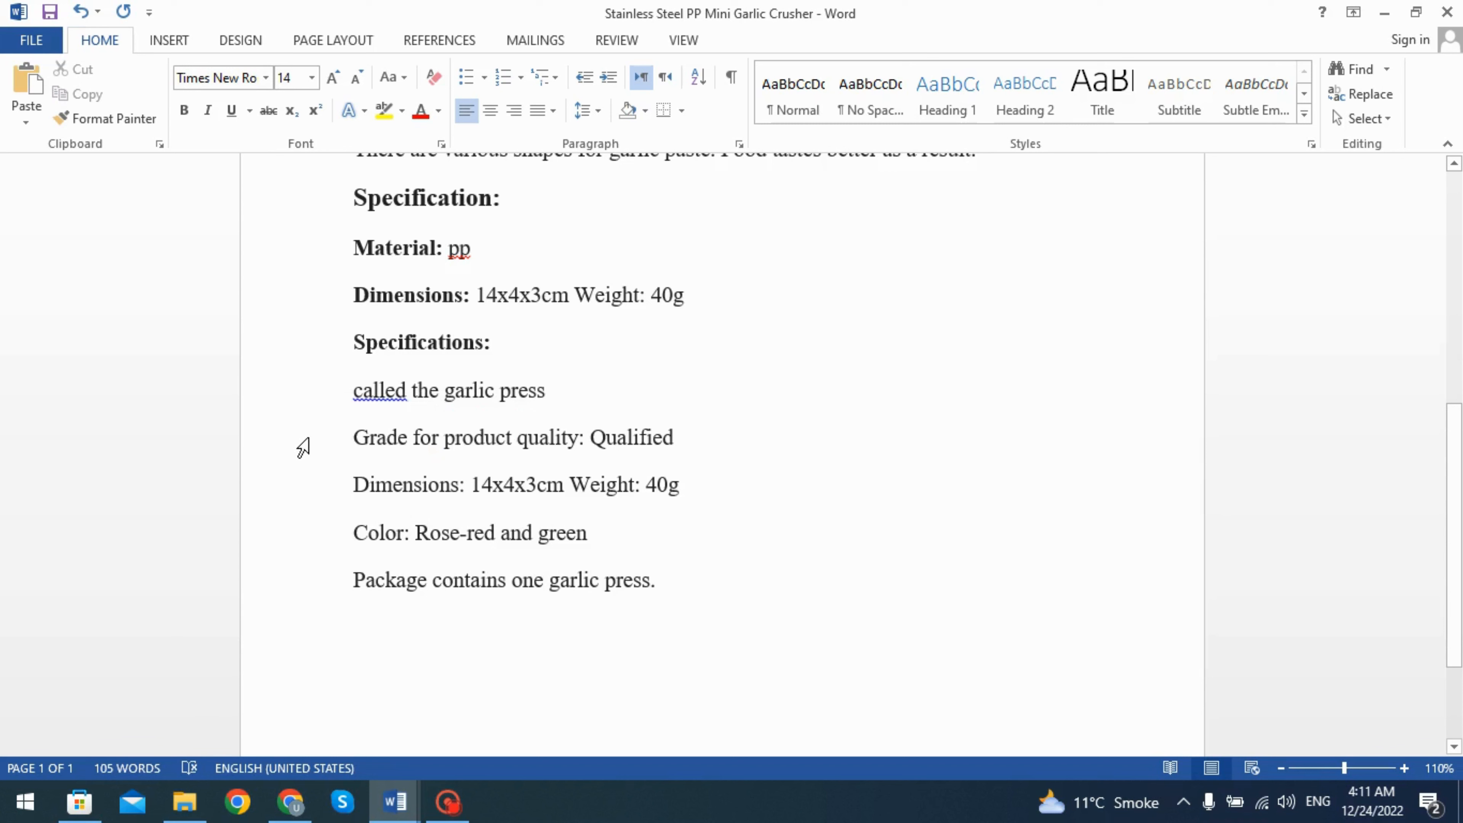
right_click(382, 390)
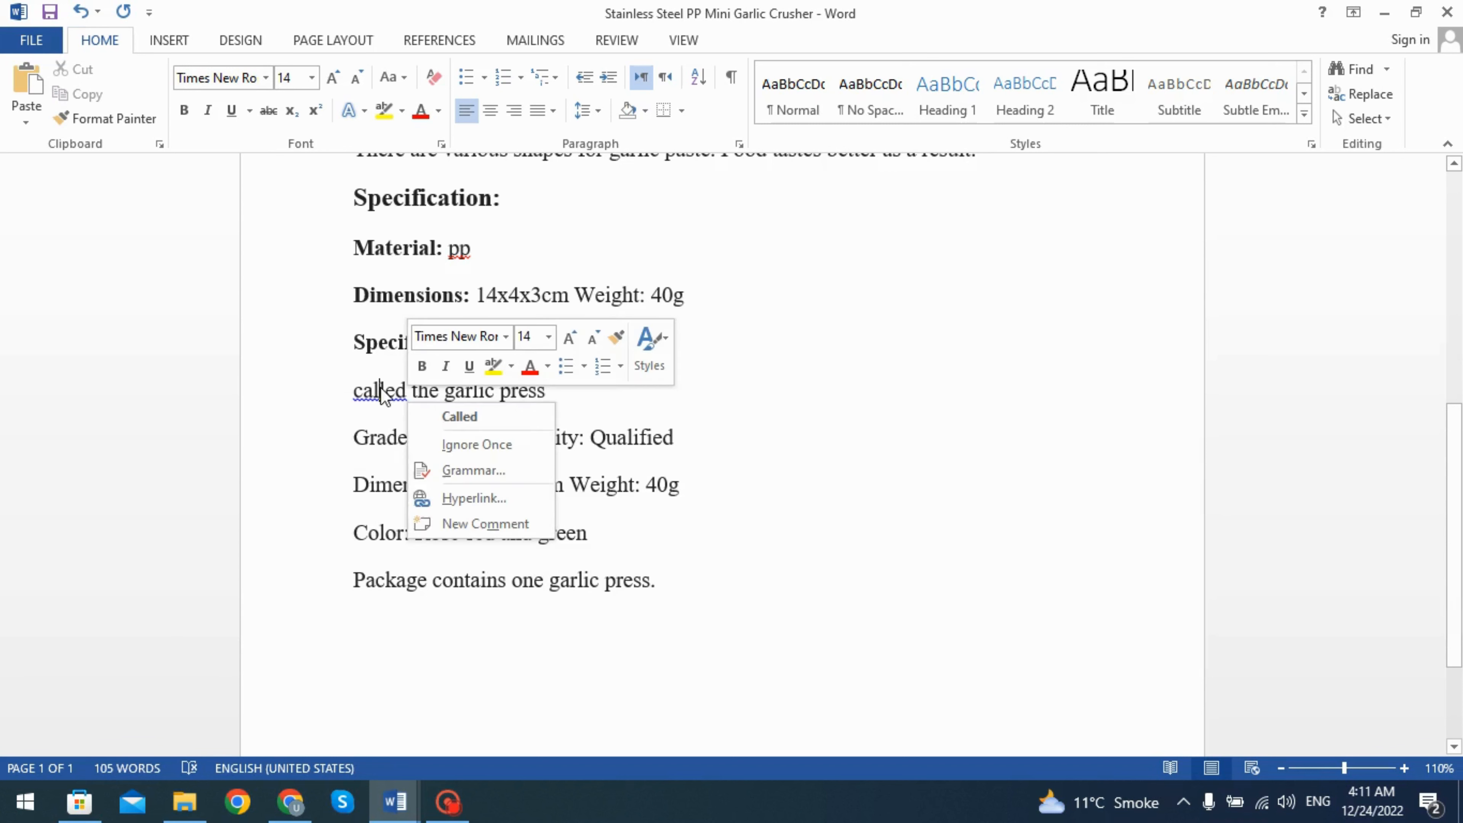
click(469, 416)
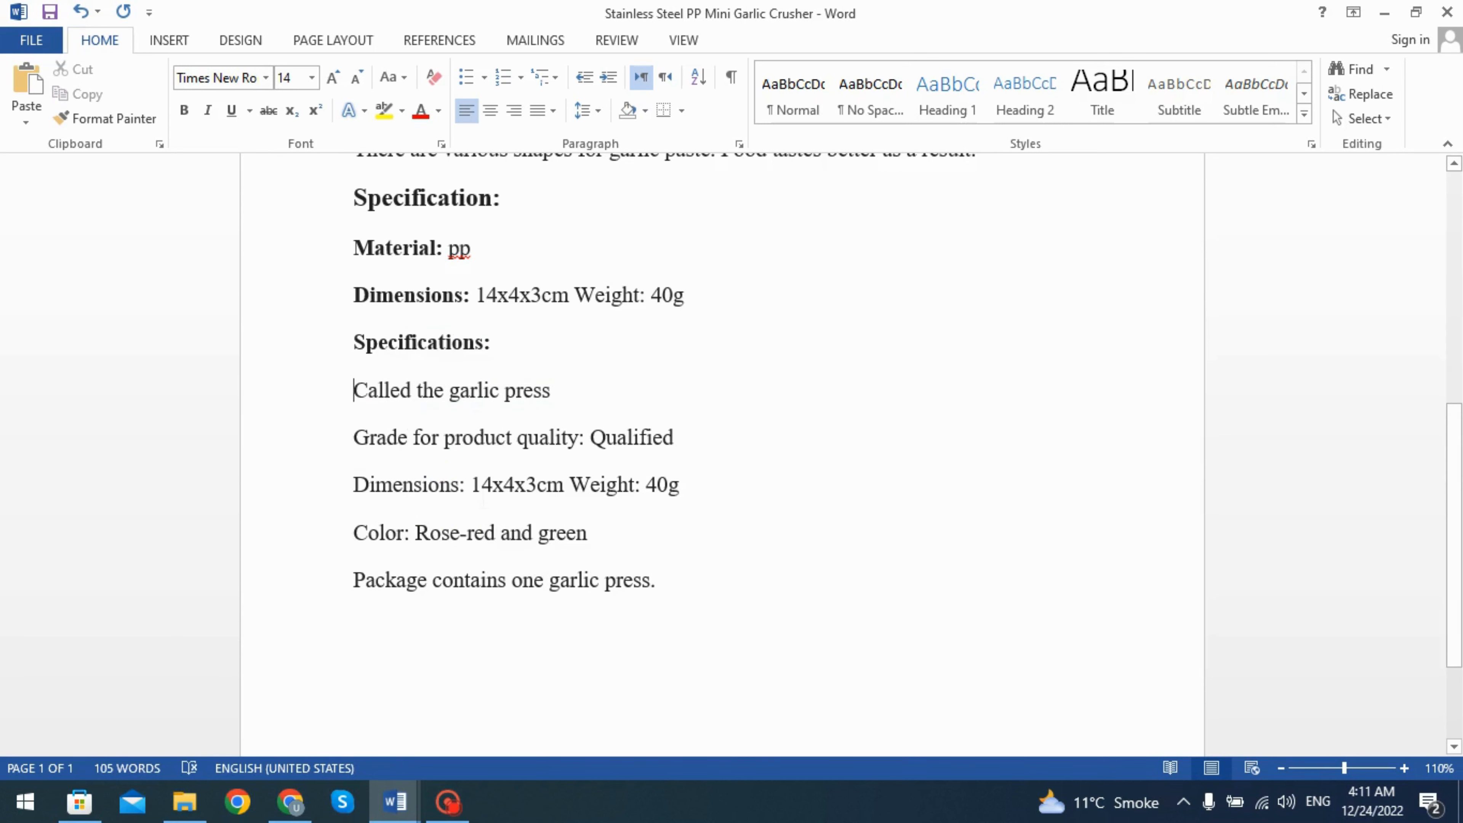
Make the "Color:", "Dimensions:" and "Grade for product quality:" labels under "Specifications:" bold.
double_click(380, 533)
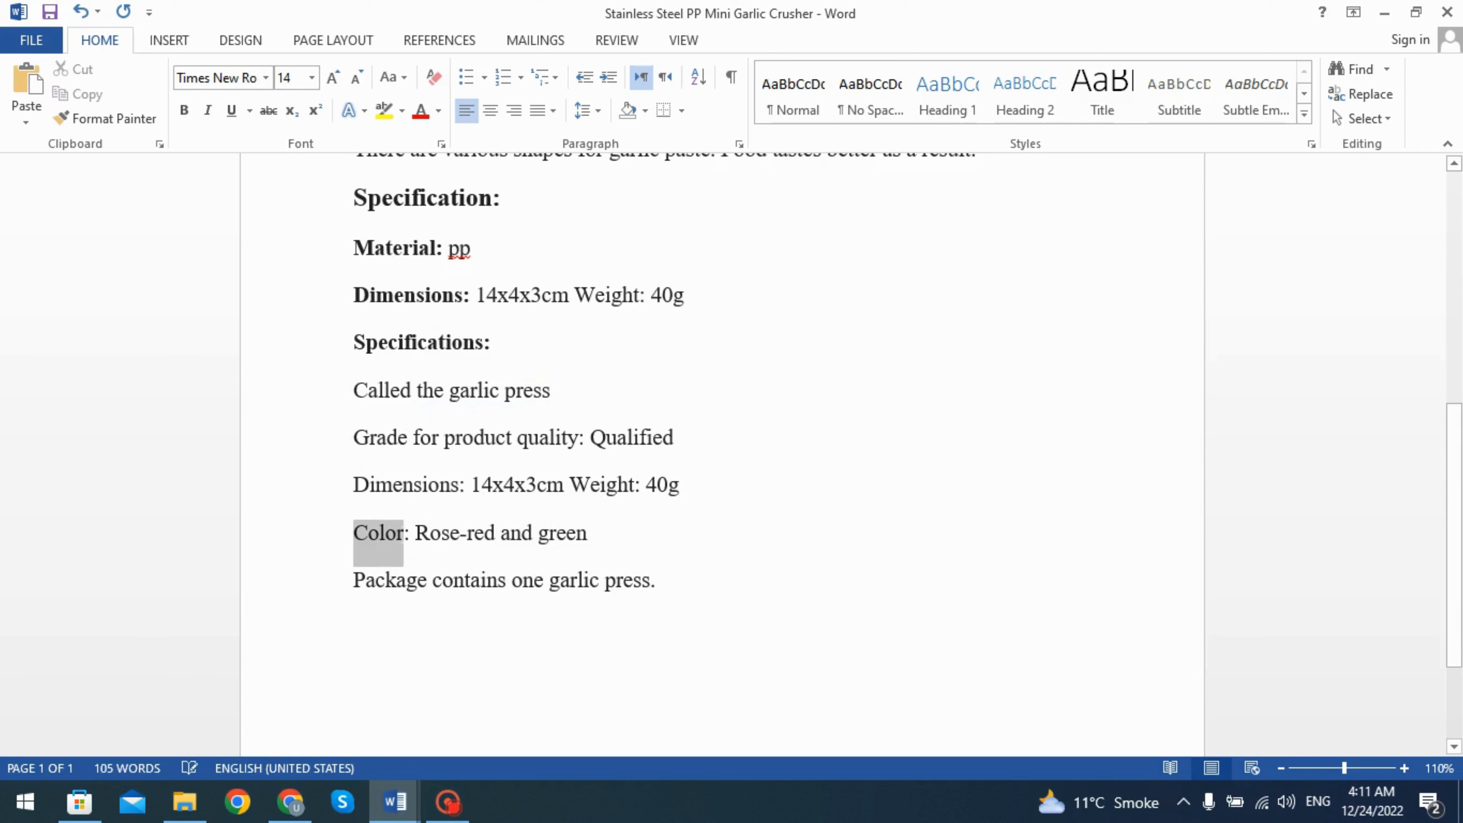
drag(403, 537, 415, 535)
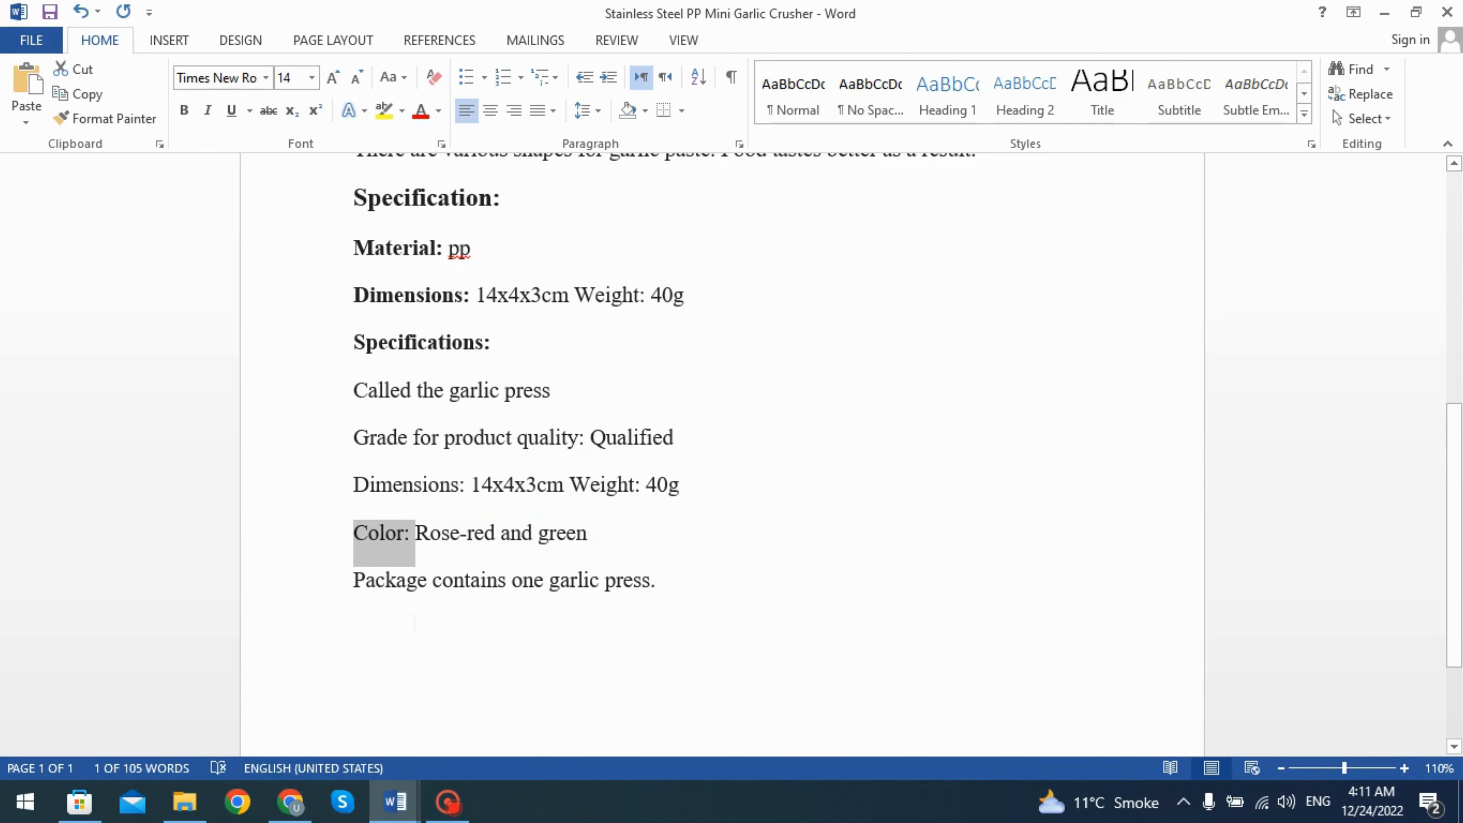
key(ctrl+b)
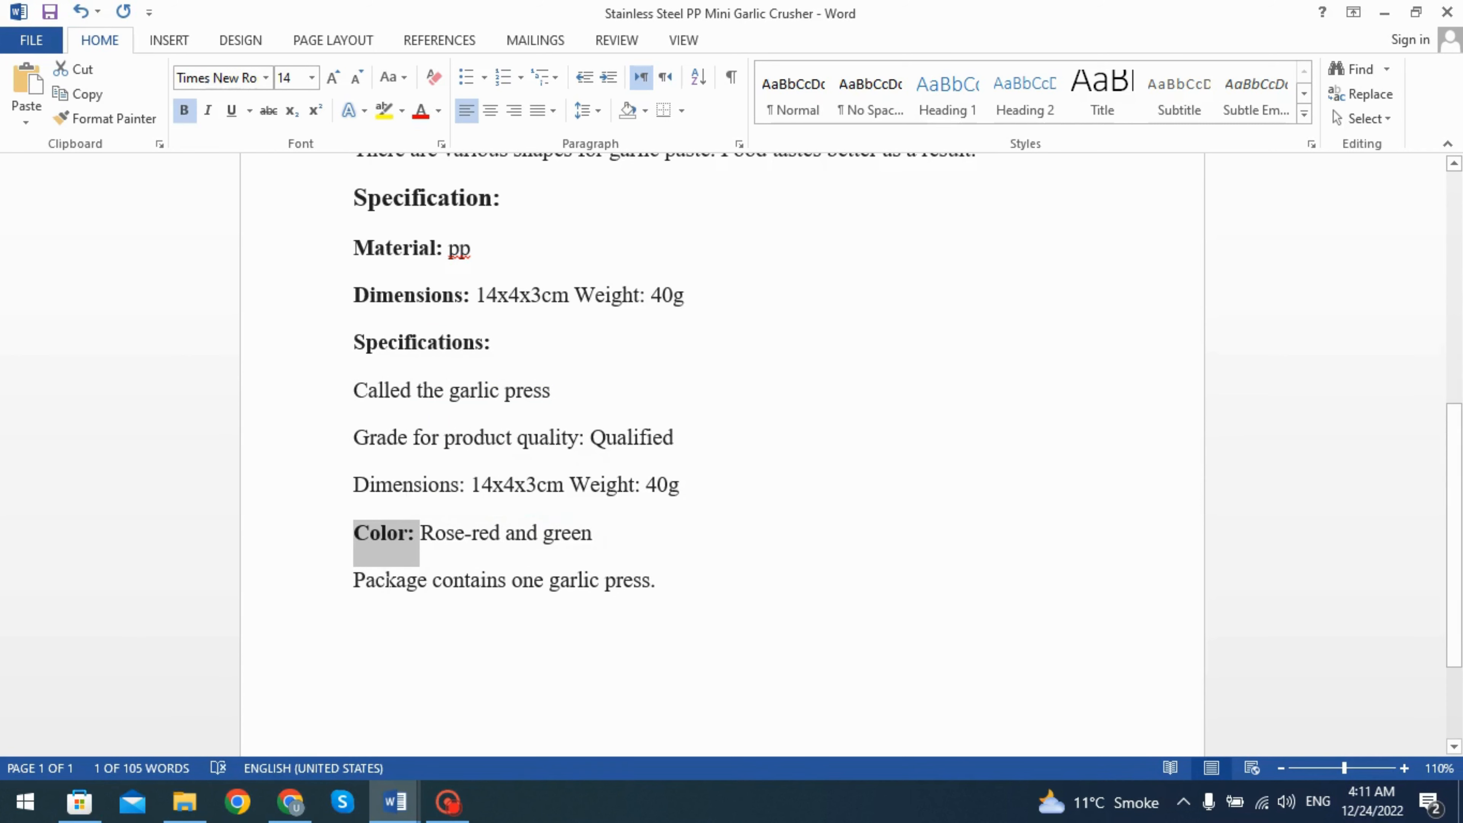
double_click(414, 483)
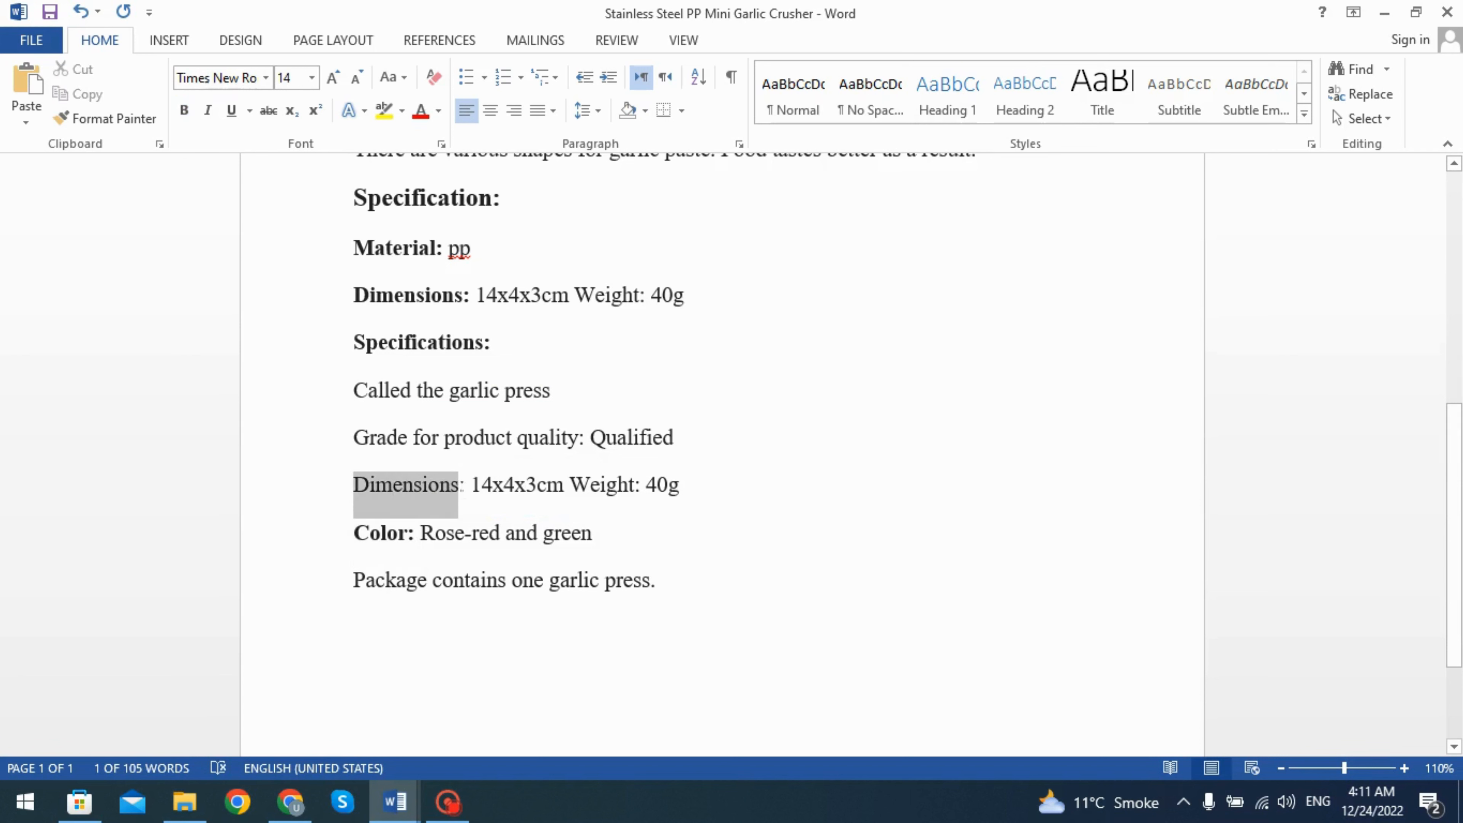
drag(460, 488, 469, 490)
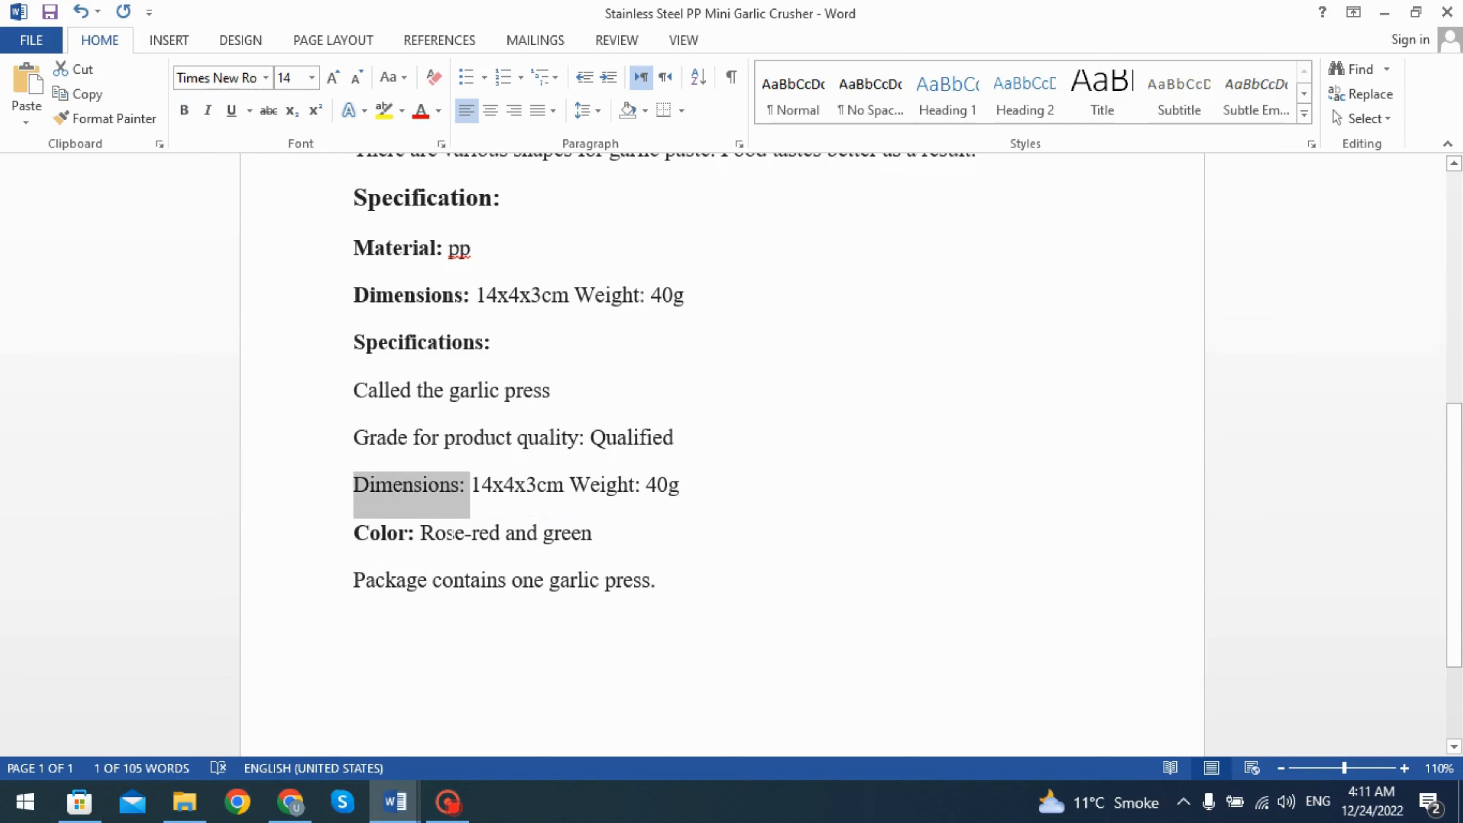
key(ctrl+b)
drag(403, 439, 581, 458)
key(ctrl+b)
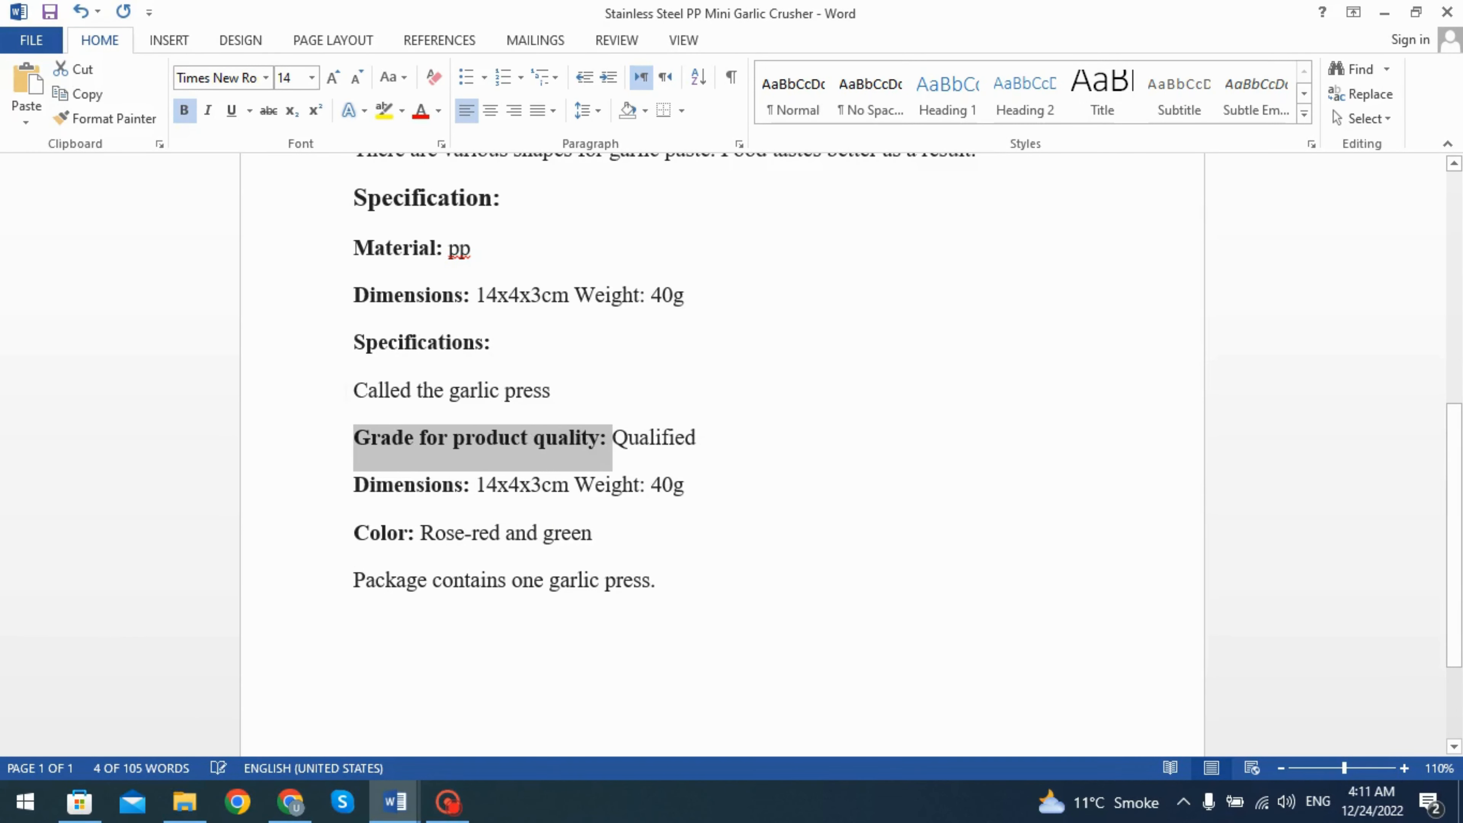
click(651, 613)
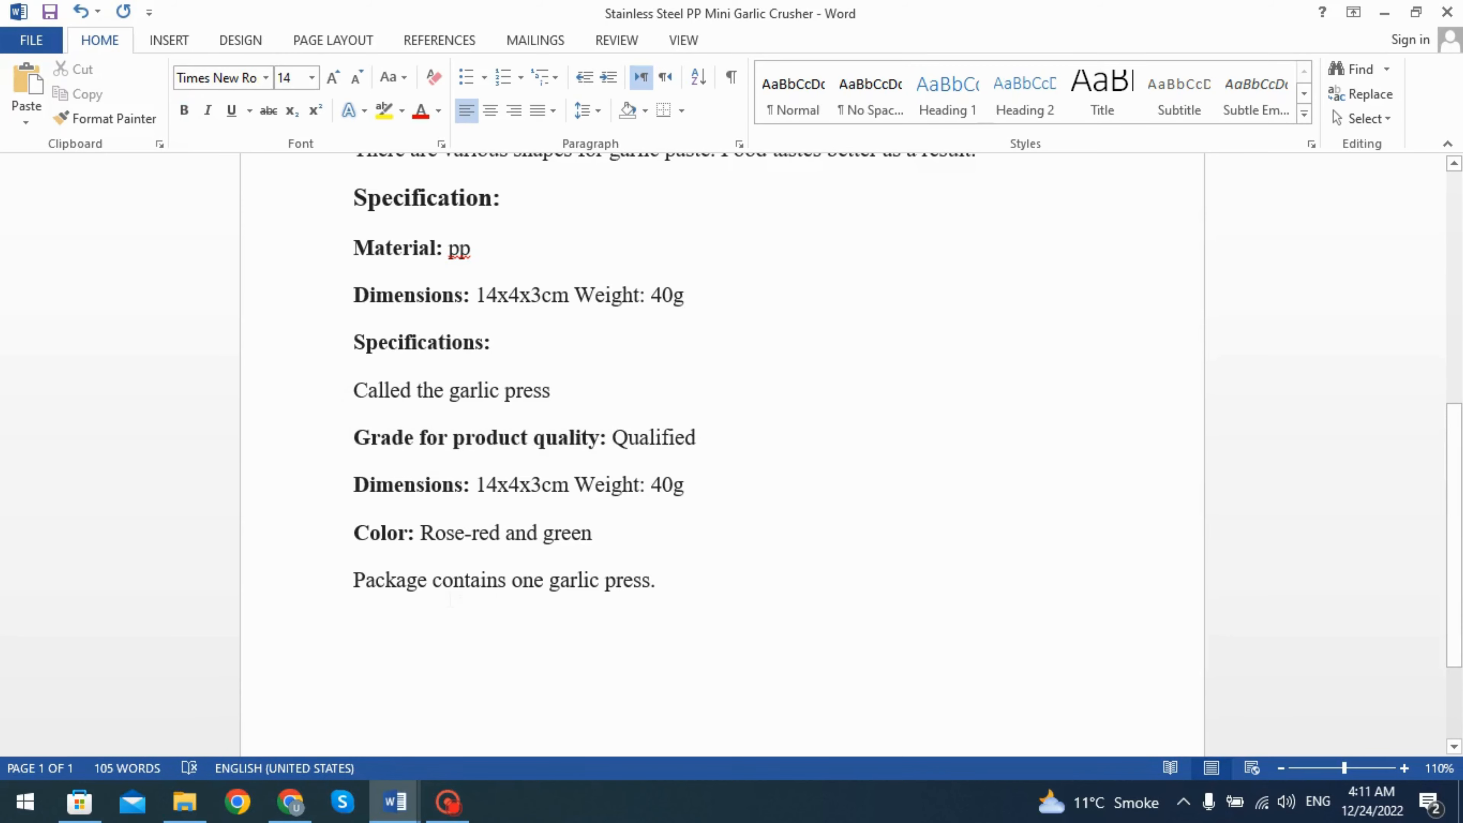
Review the formatted description from end to start and save the Word document.
scroll(453, 600, down, 3)
scroll(419, 568, up, 5)
scroll(420, 568, up, 3)
scroll(408, 556, down, 5)
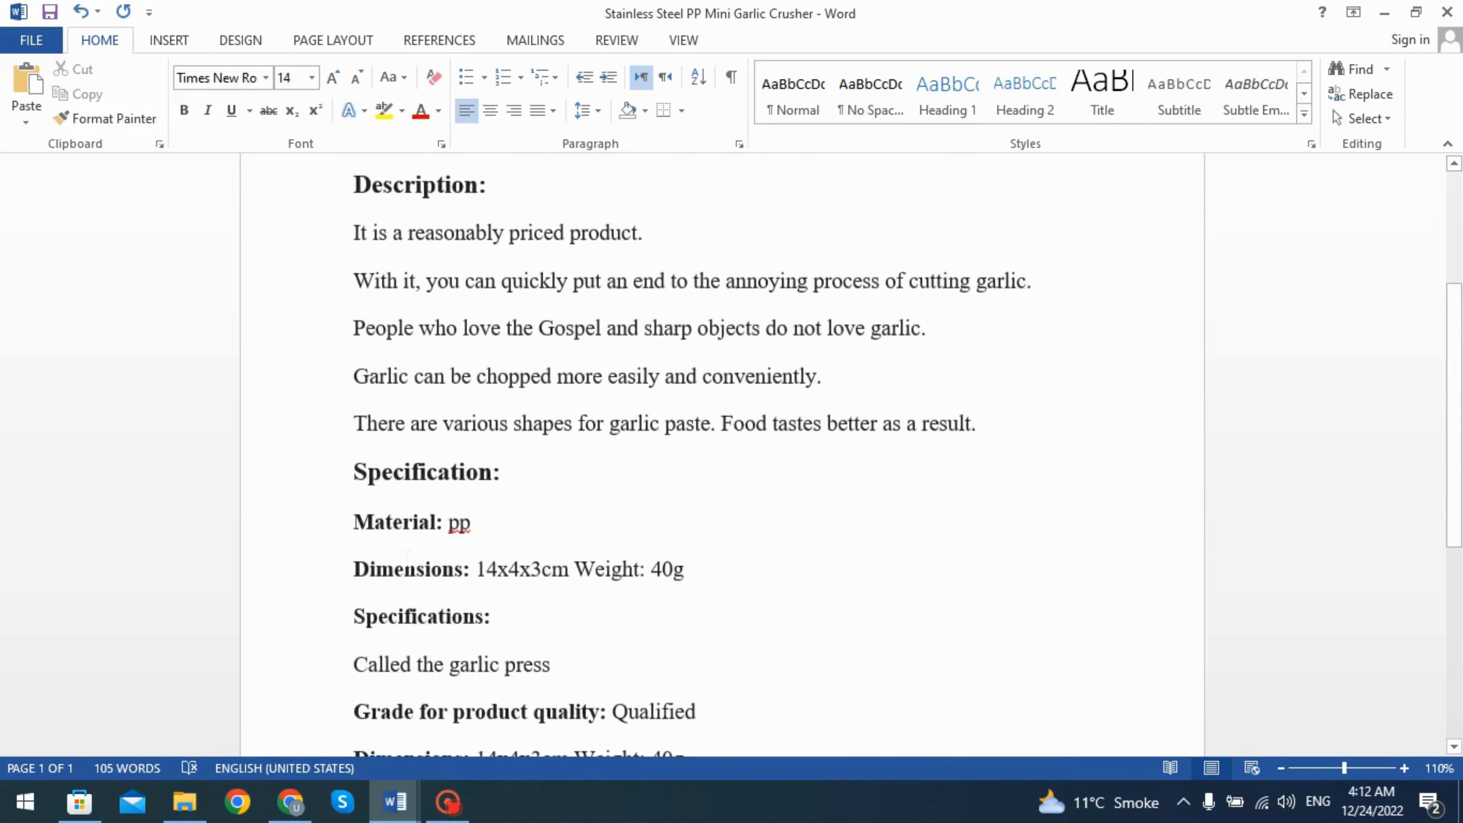
scroll(413, 548, up, 6)
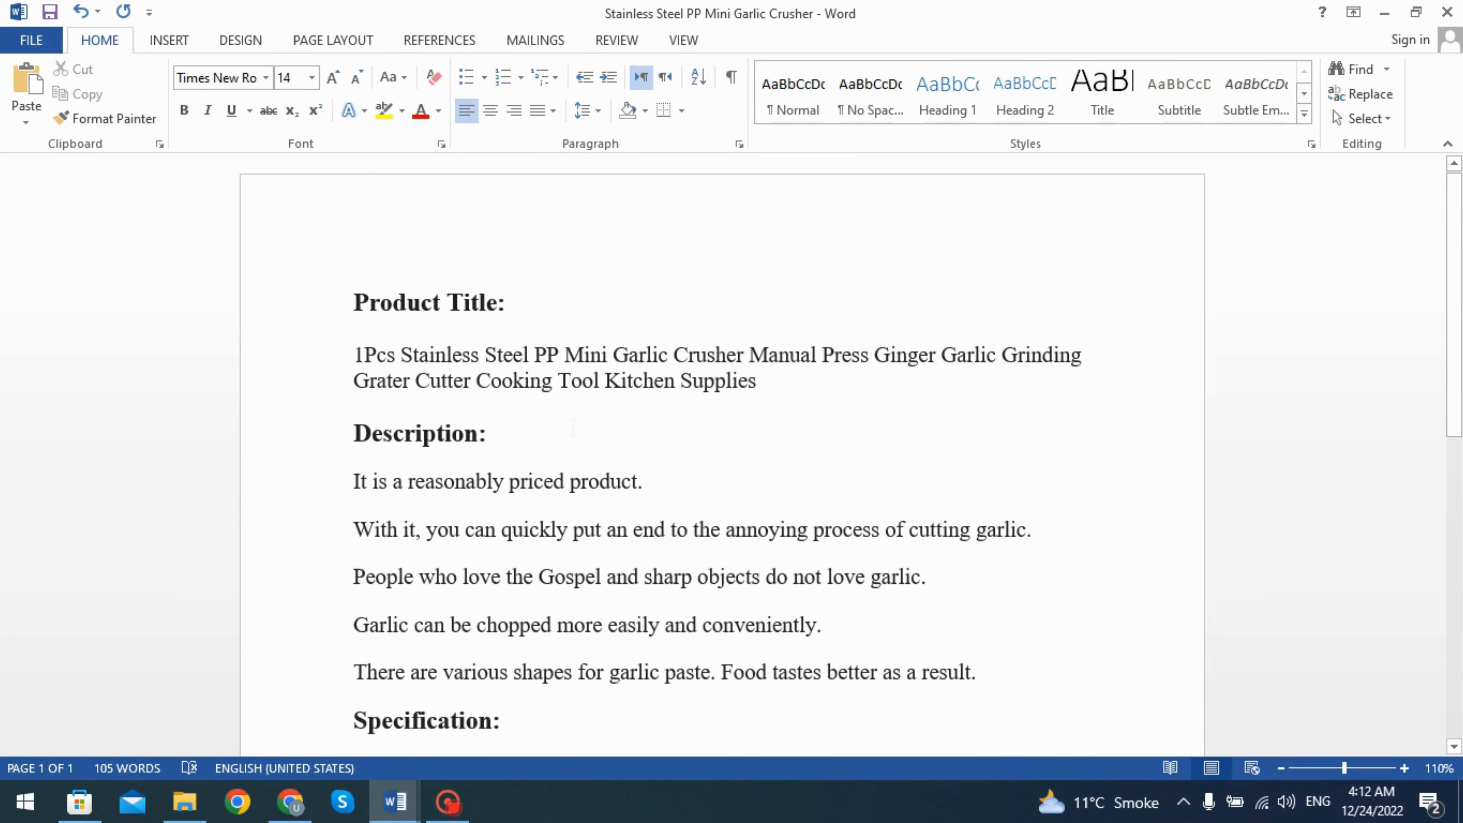
click(494, 430)
key(ctrl+s)
Replace the description text in QuillBot's Paraphraser with the product title from the Word document and paraphrase it in Standard mode.
scroll(480, 519, down, 2)
drag(353, 245, 776, 272)
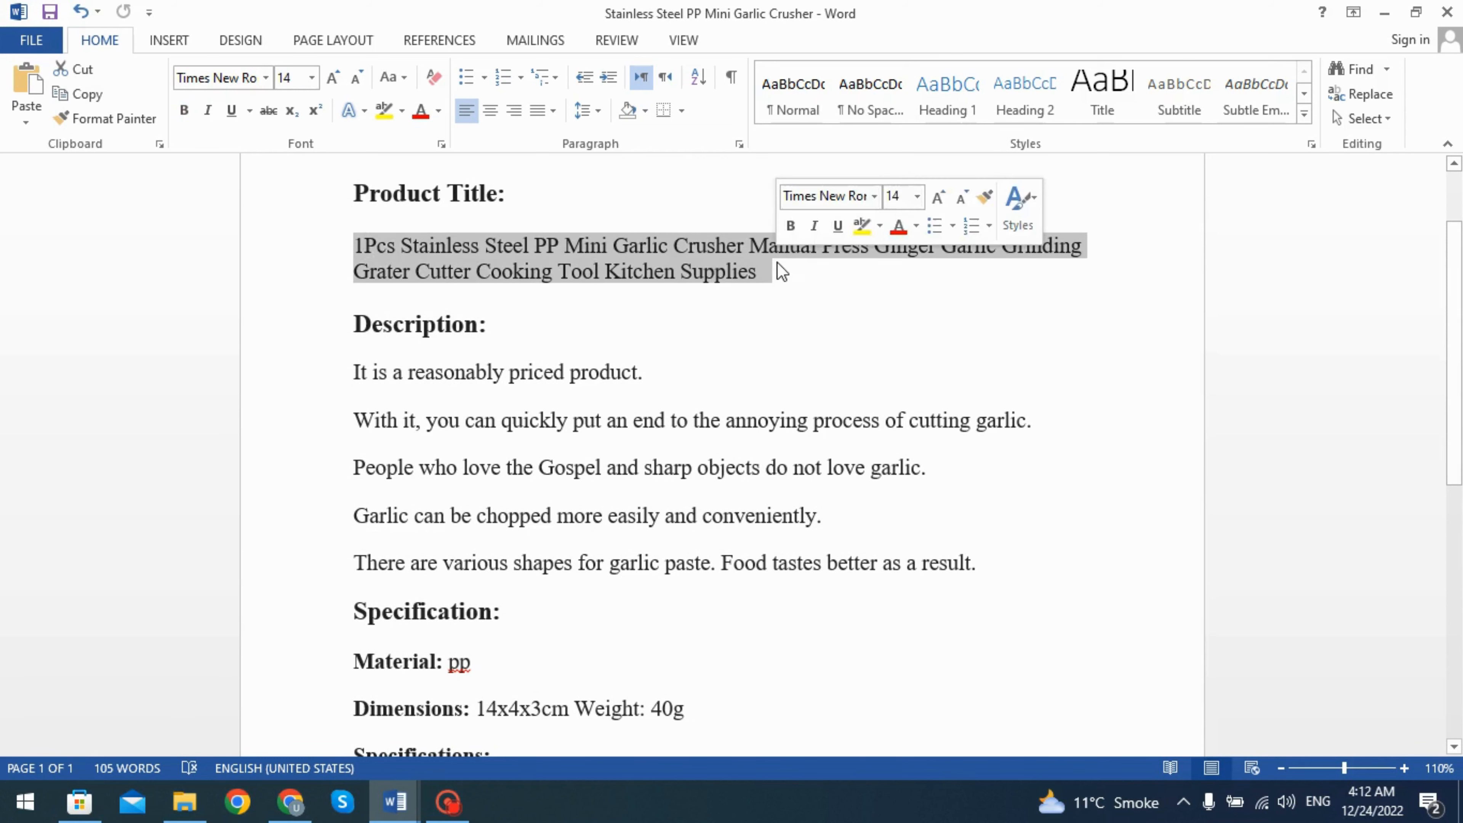
click(290, 801)
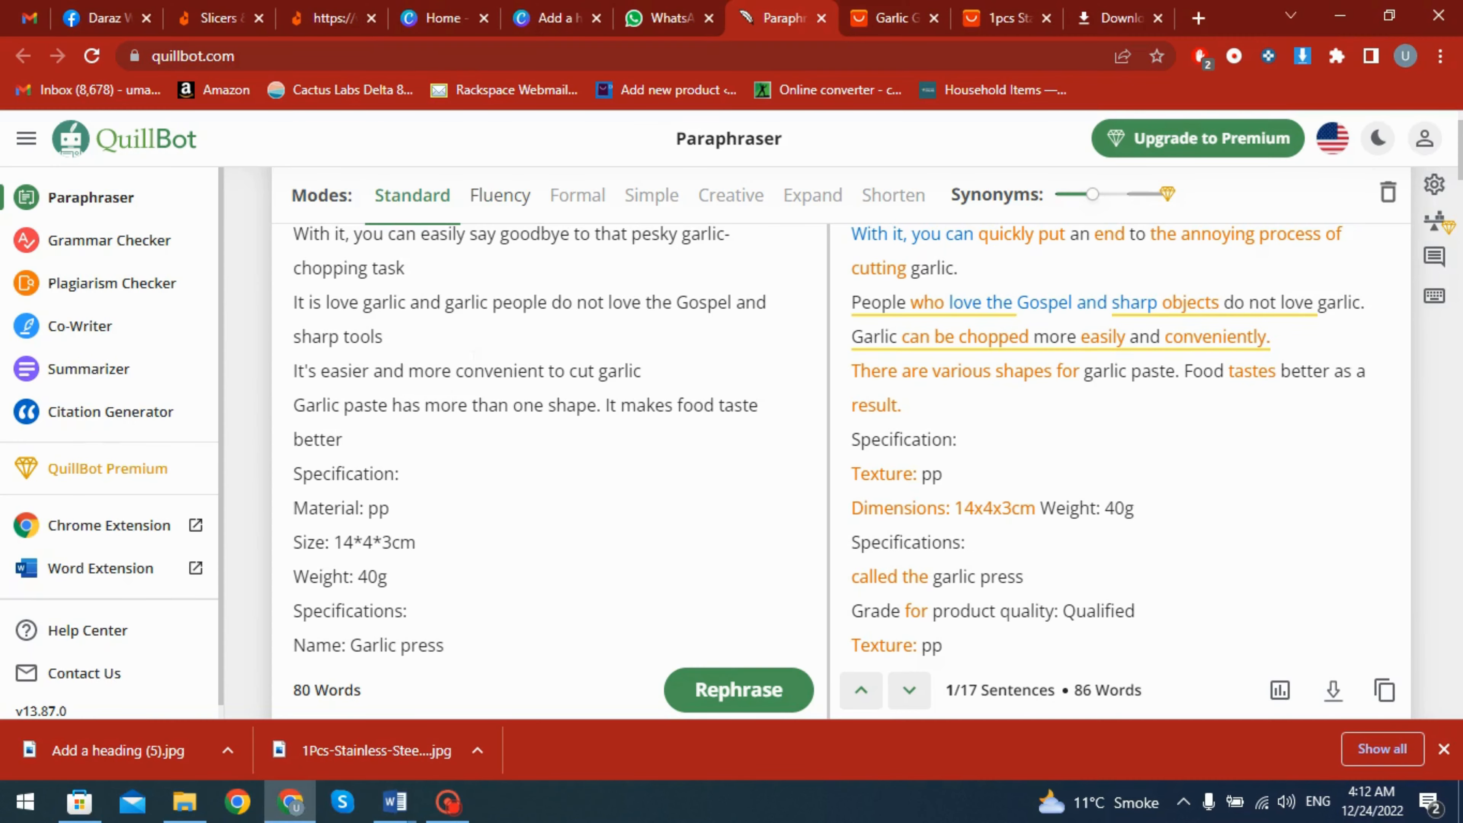
drag(294, 306, 457, 598)
scroll(435, 566, up, 15)
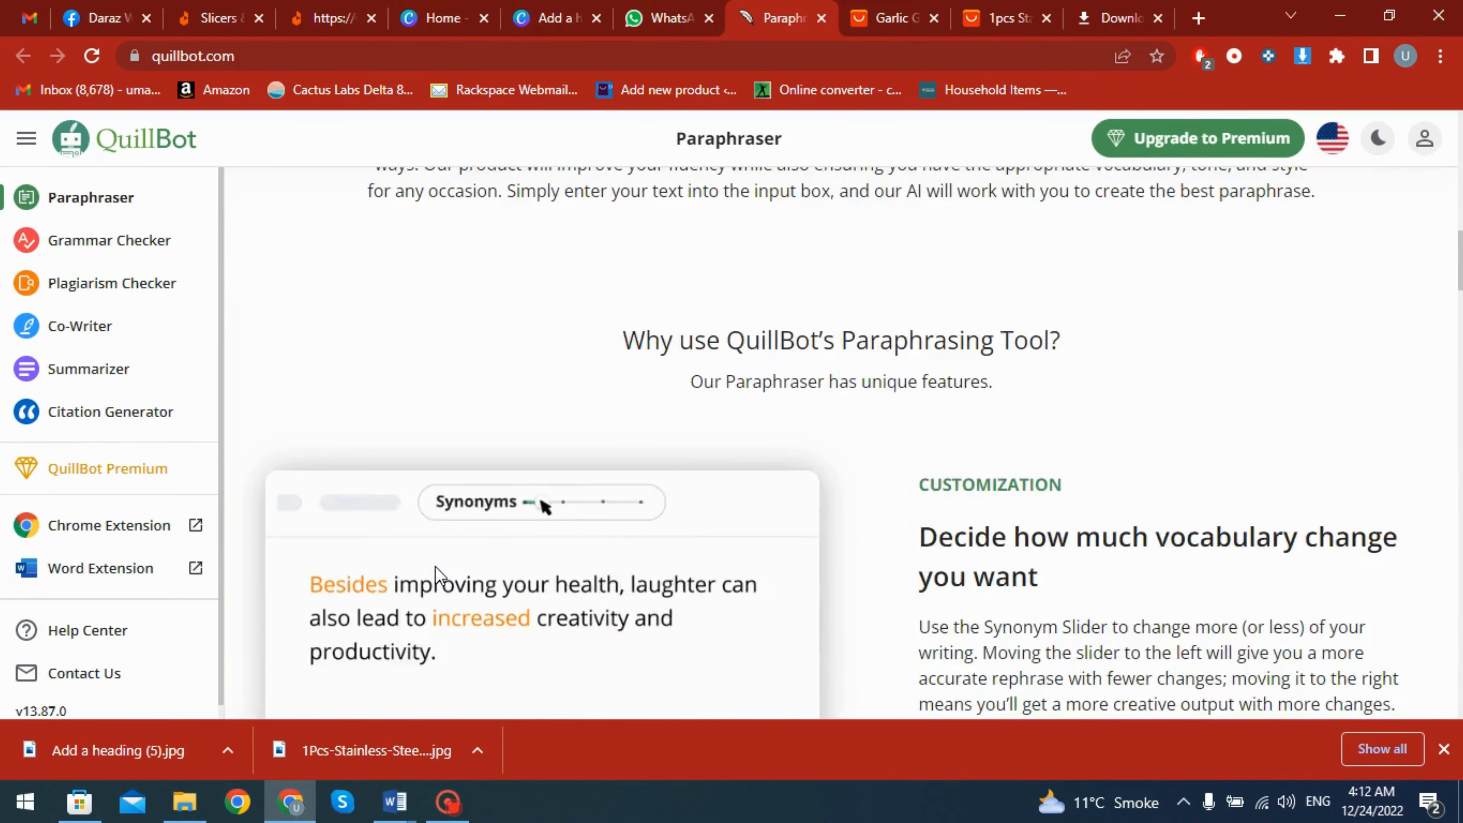
scroll(367, 490, up, 5)
right_click(381, 357)
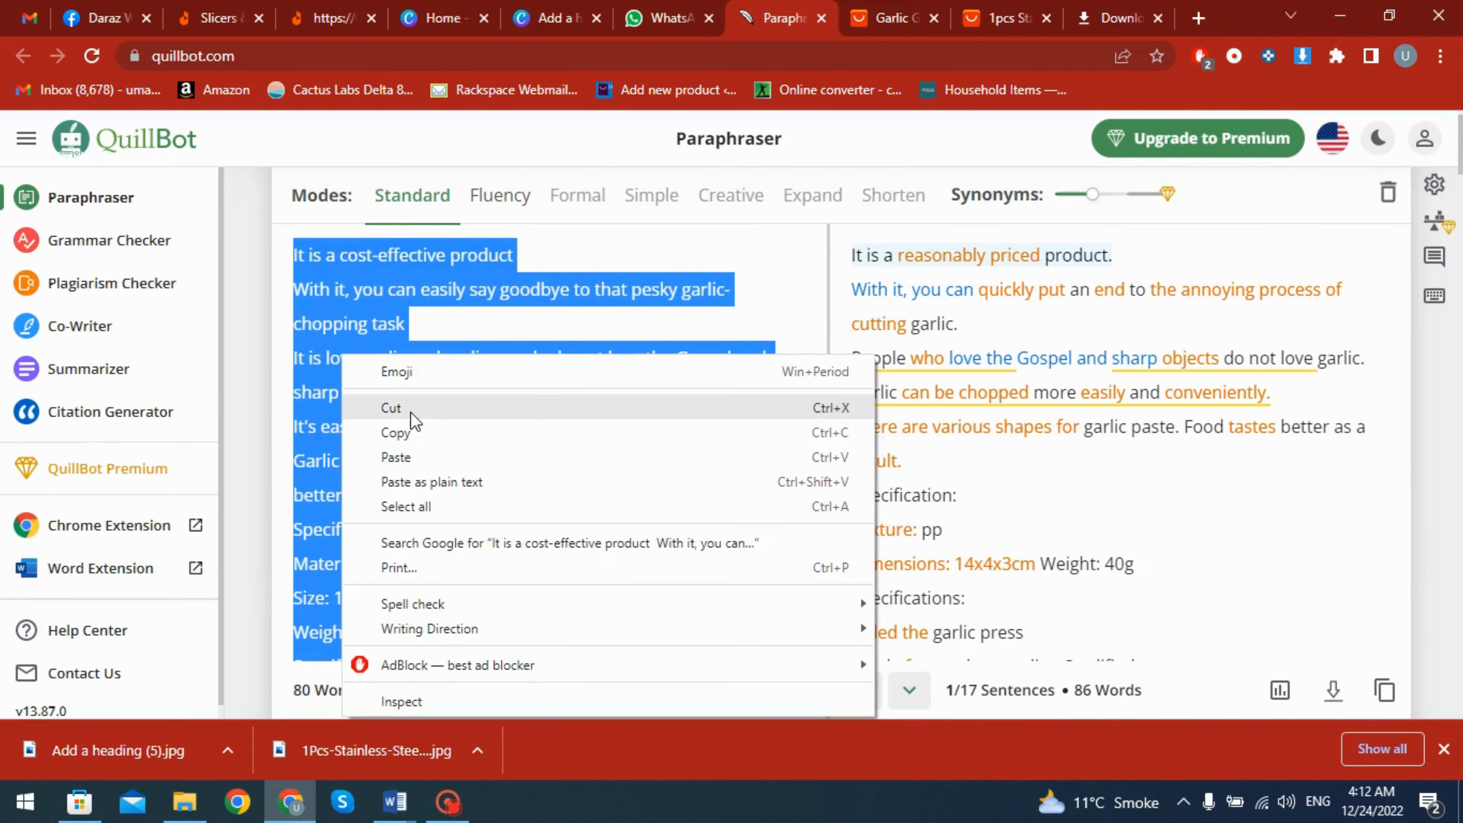
click(417, 446)
key(ctrl+v)
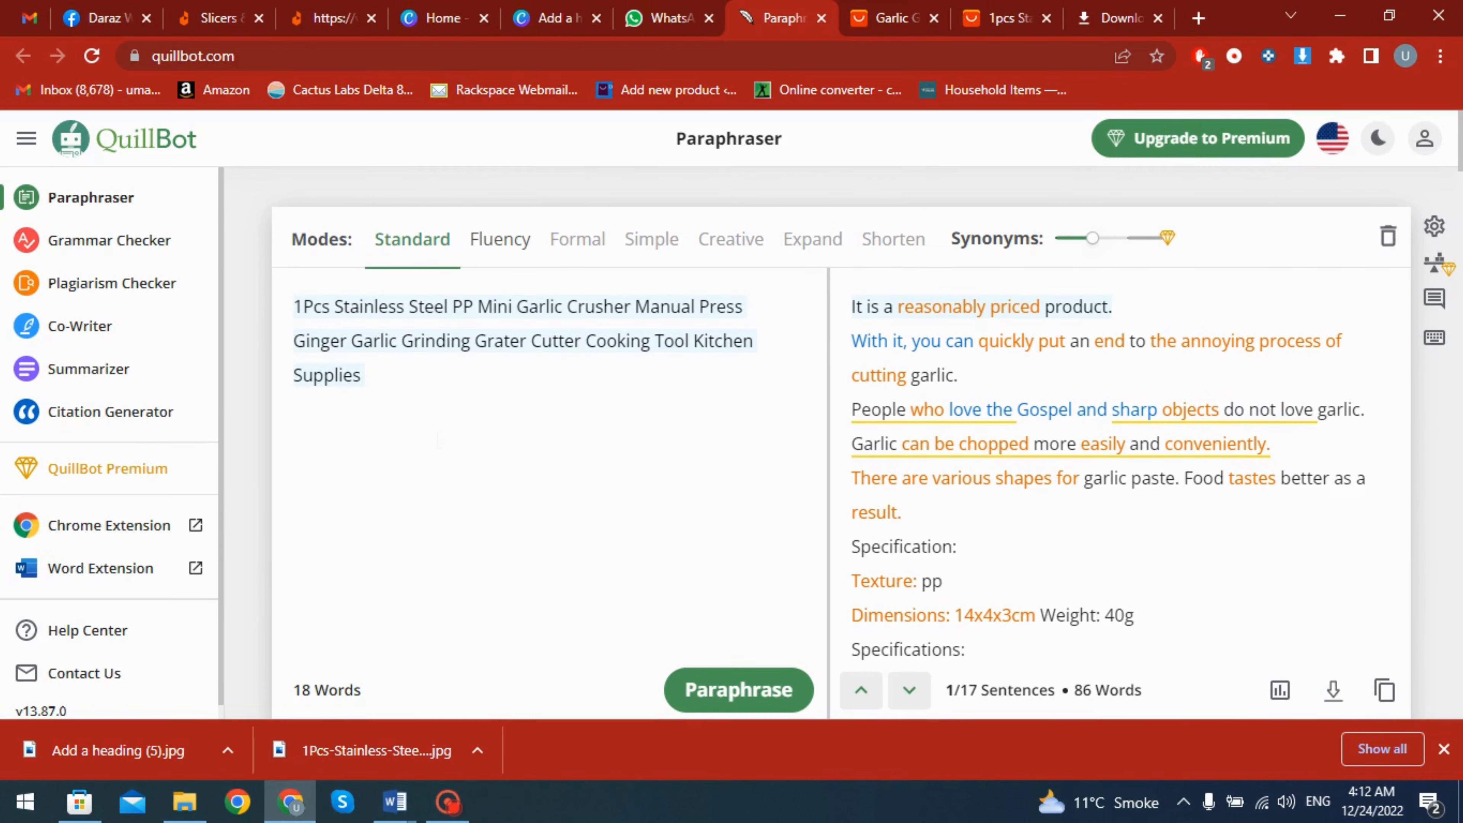
click(748, 699)
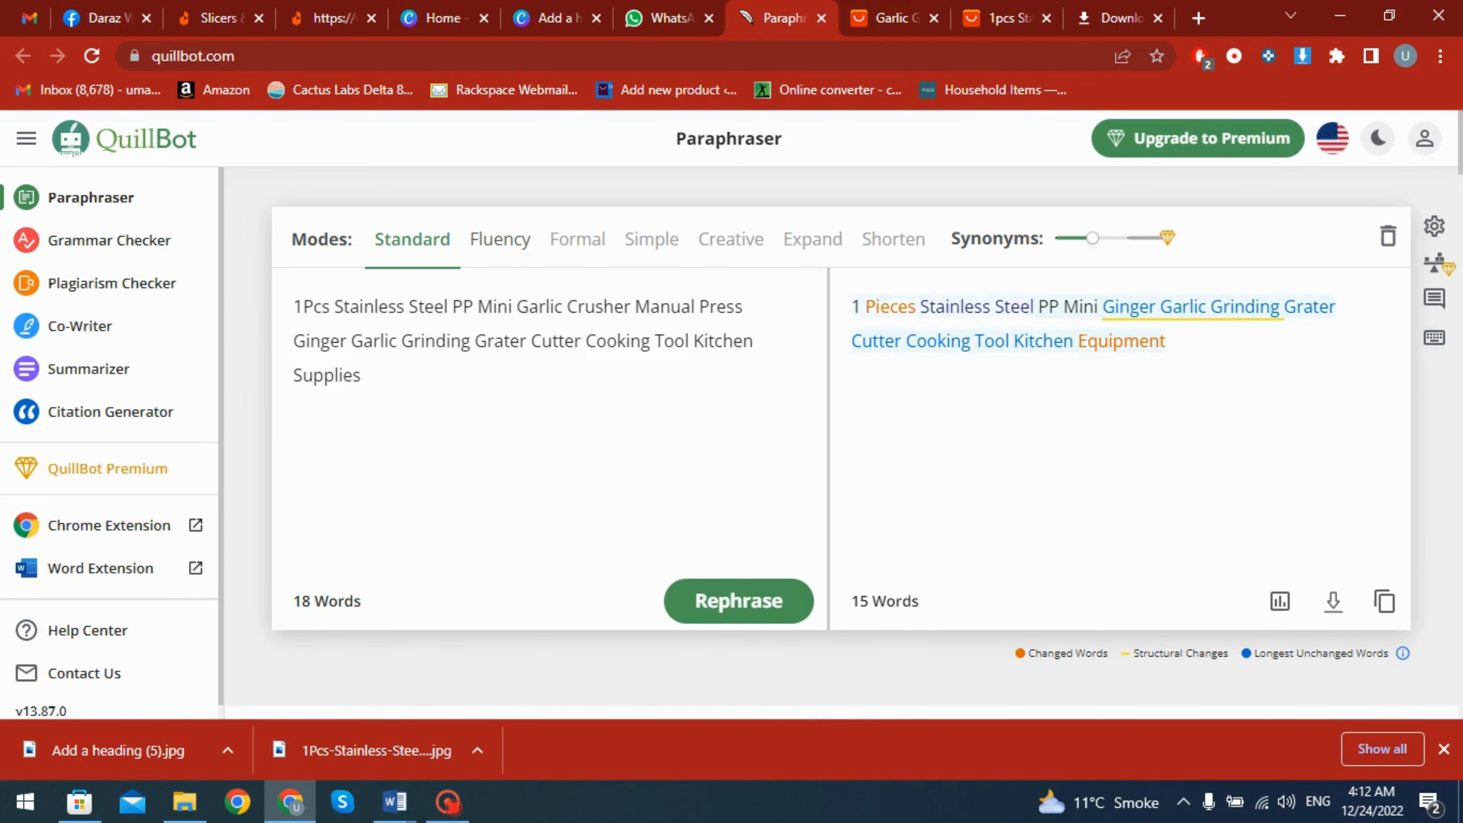
Copy the paraphrased title from QuillBot and paste it on a new line below the original product title in the Word document.
click(1383, 601)
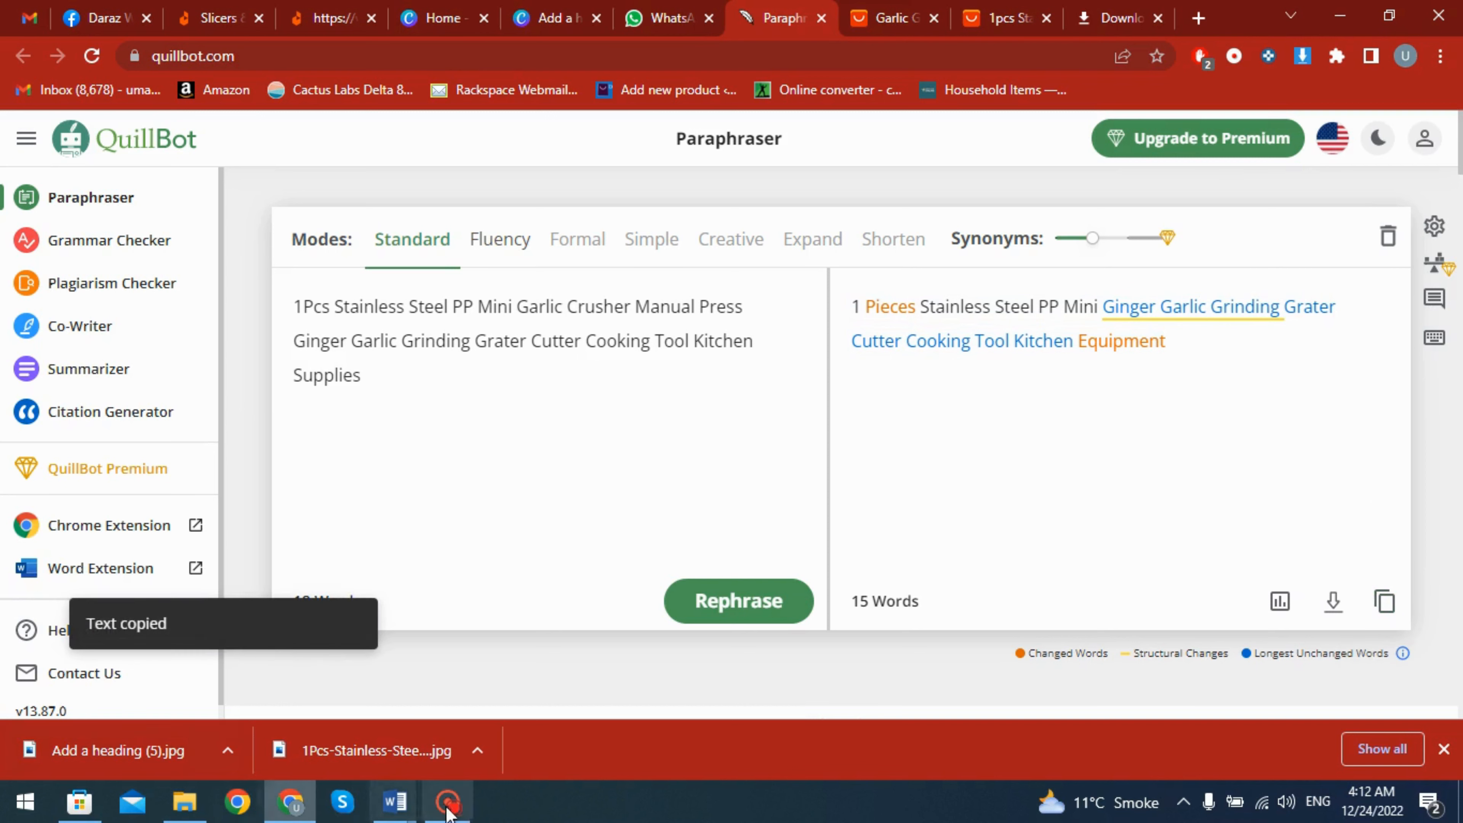
mouse_move(395, 801)
click(459, 687)
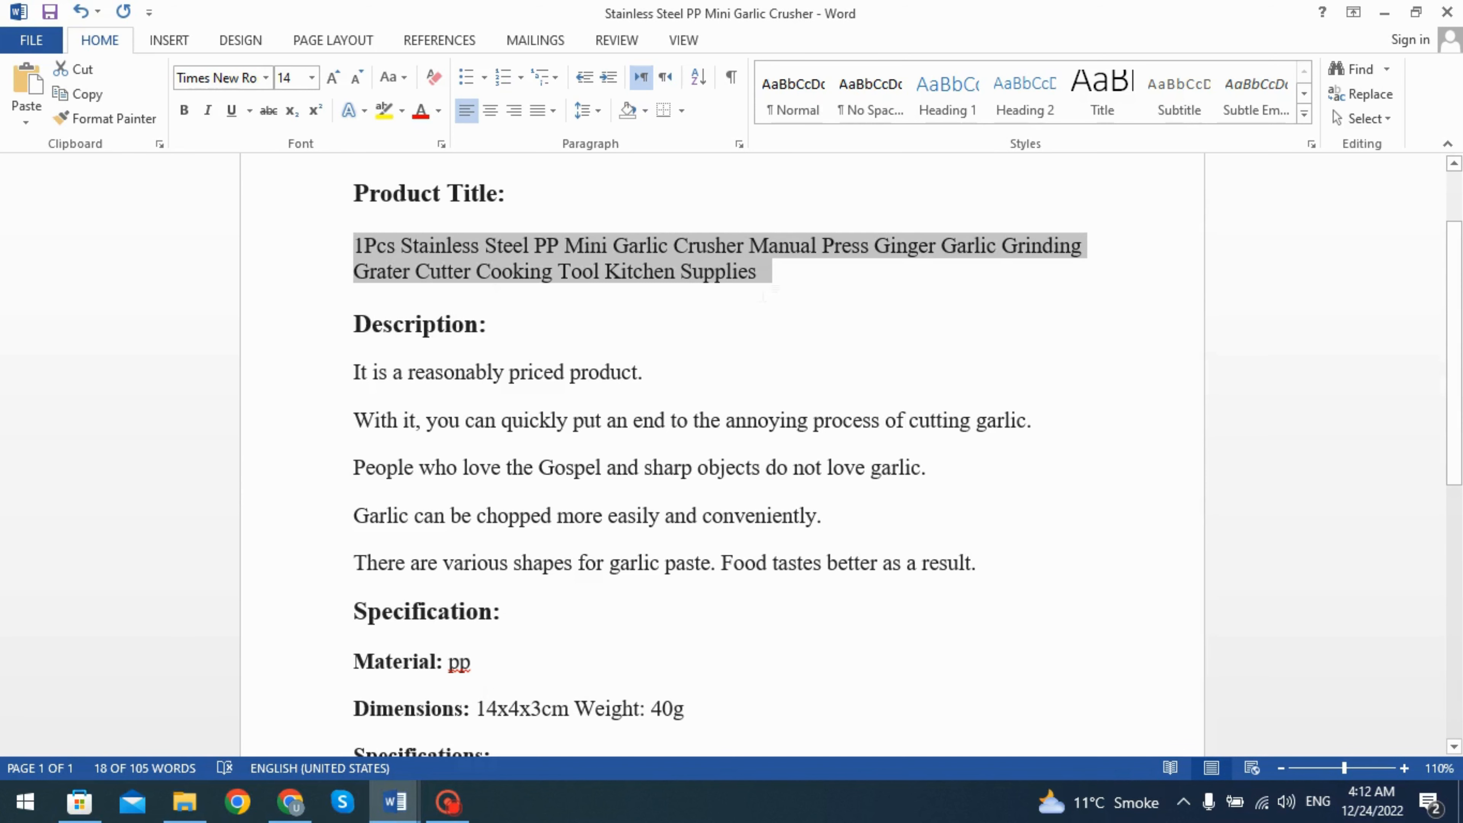
click(763, 296)
key(Left)
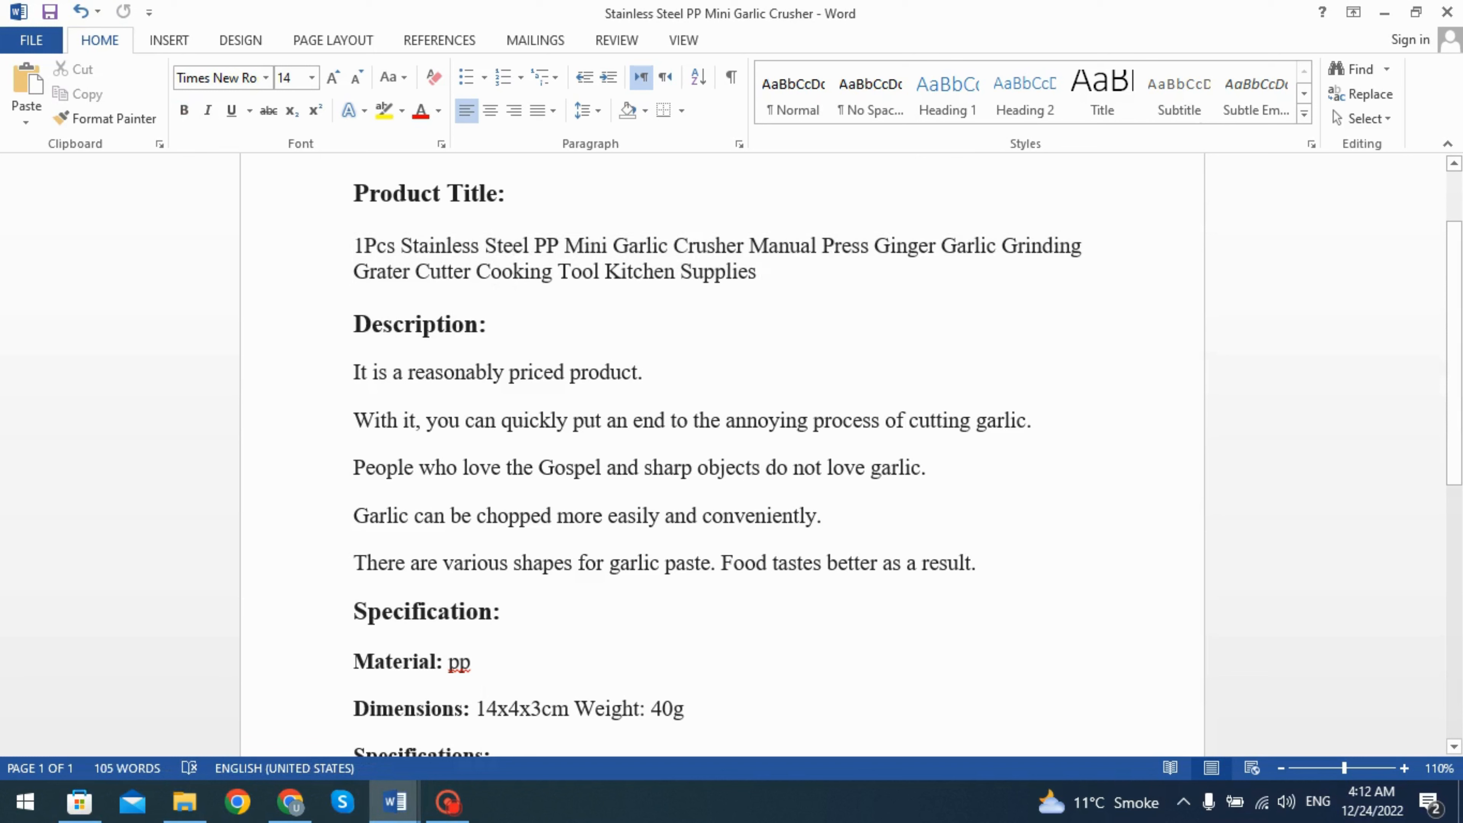
key(shift+Return)
key(ctrl+v)
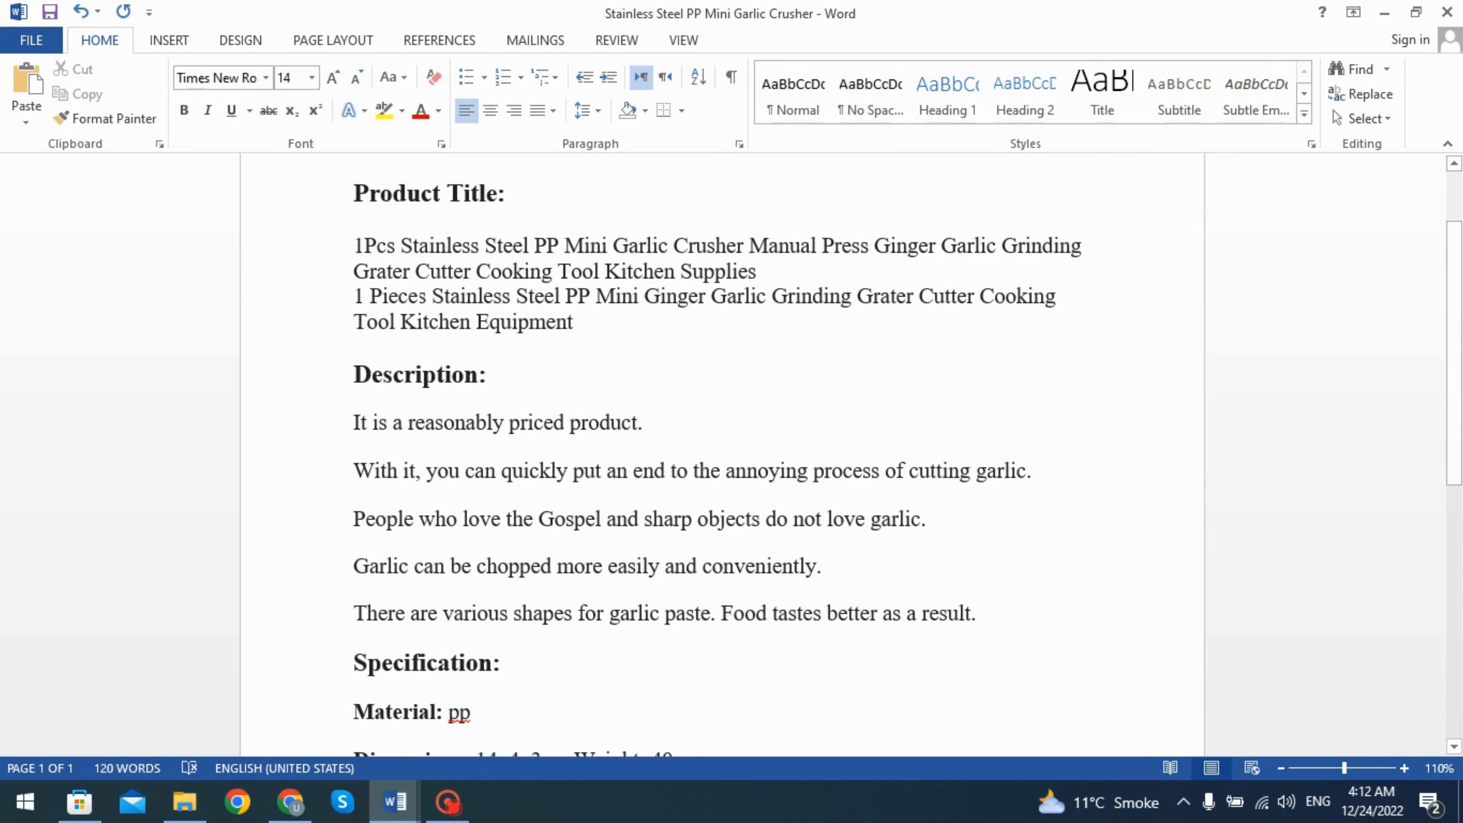
Change "Pieces" to "Piece" in the paraphrased title and set that title as its own paragraph.
key(BackSpace)
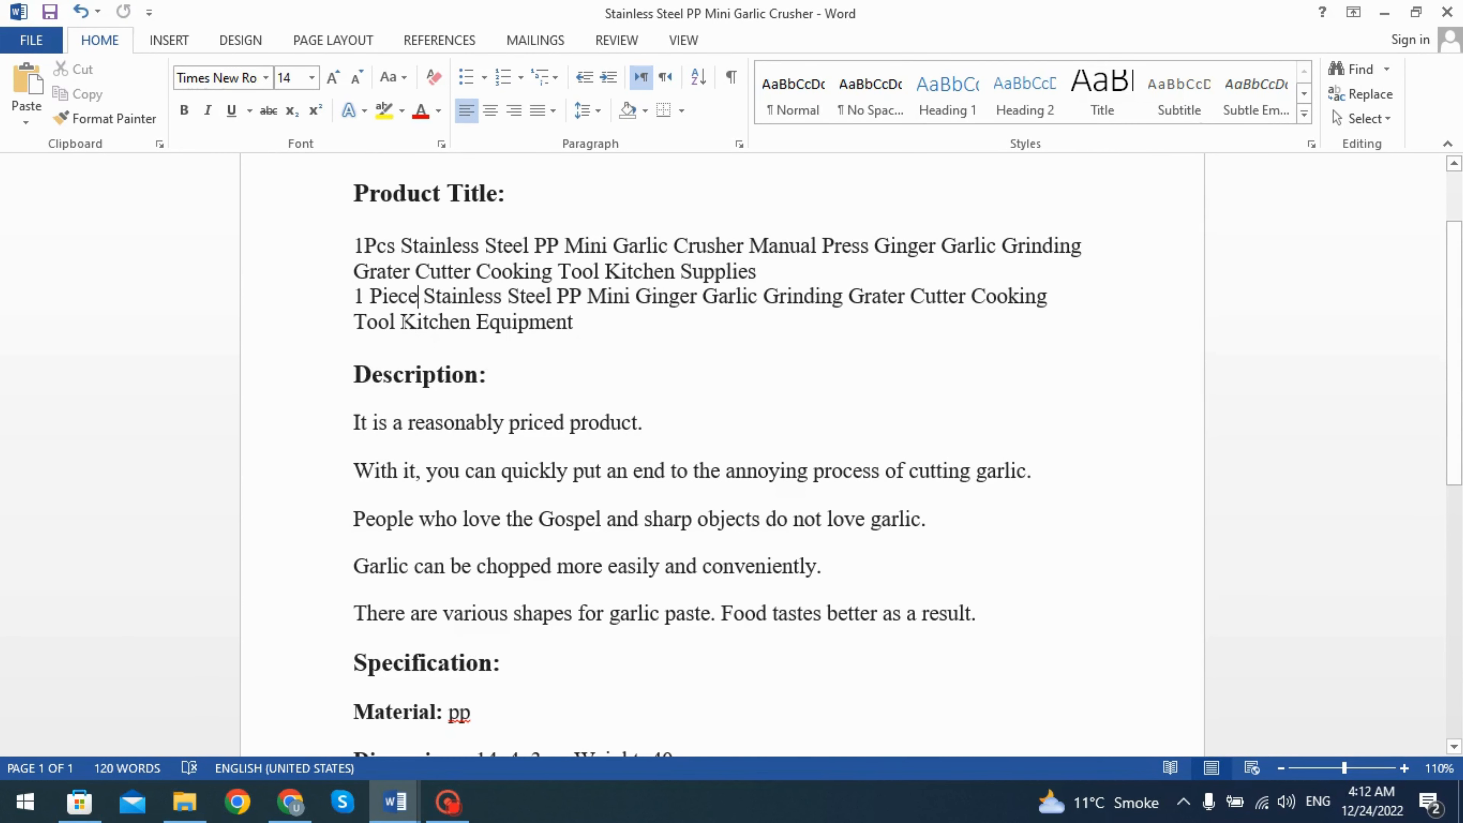
key(Return)
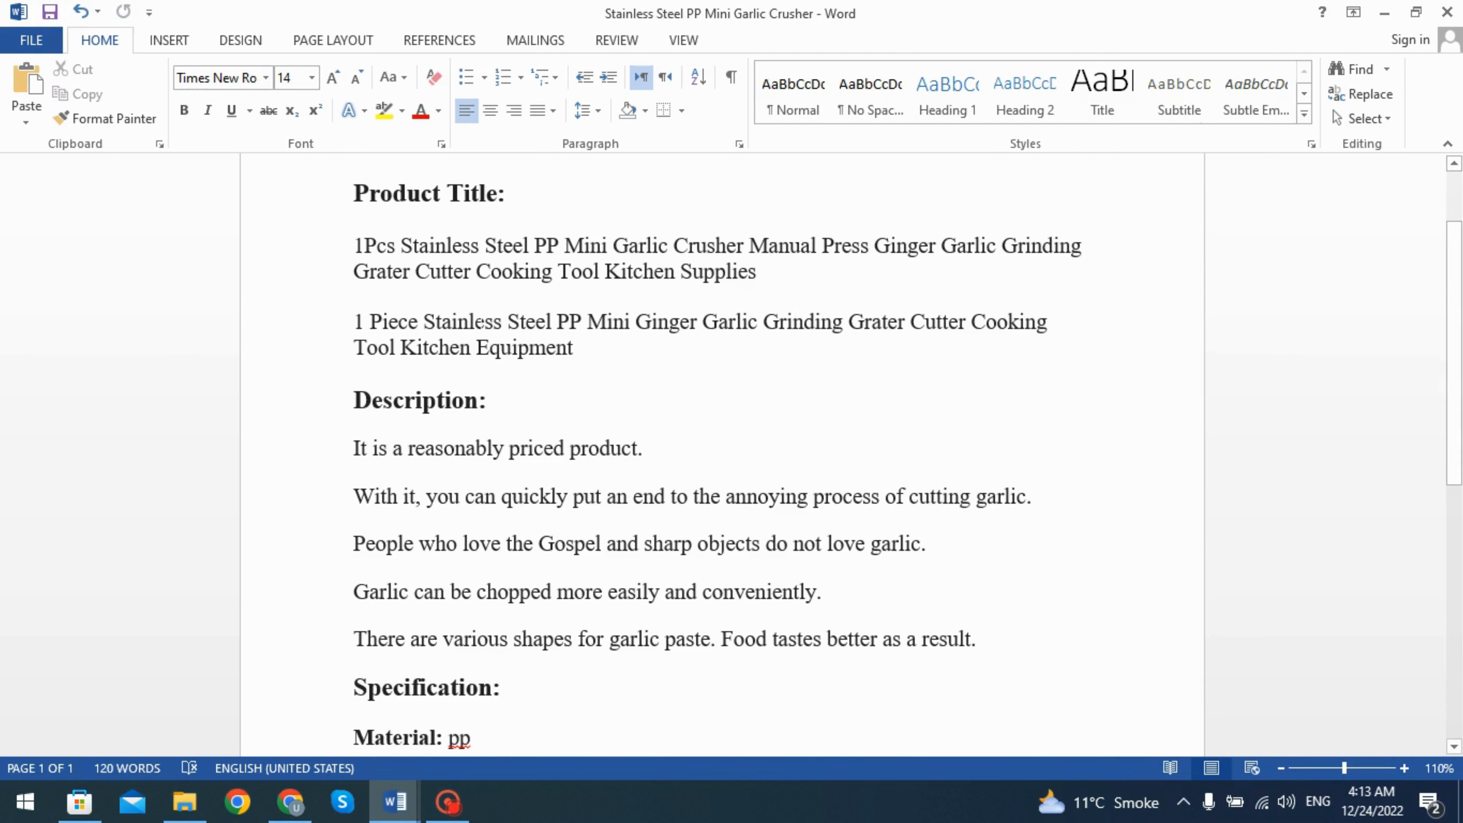
click(591, 356)
Review the description and specifications through to the end, checking the spelling suggestions for "pp" in the Material line.
scroll(600, 359, down, 7)
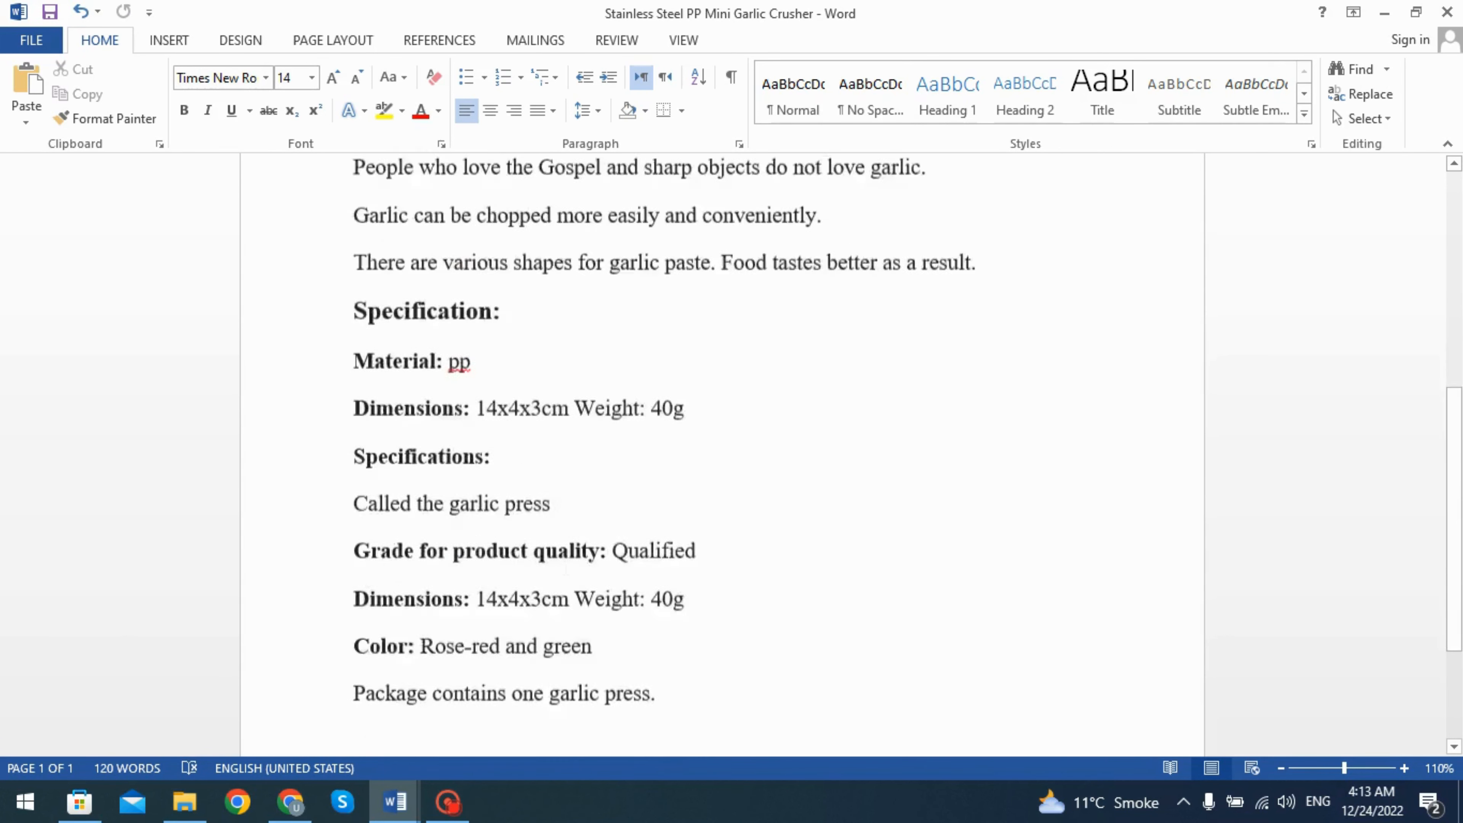
right_click(459, 247)
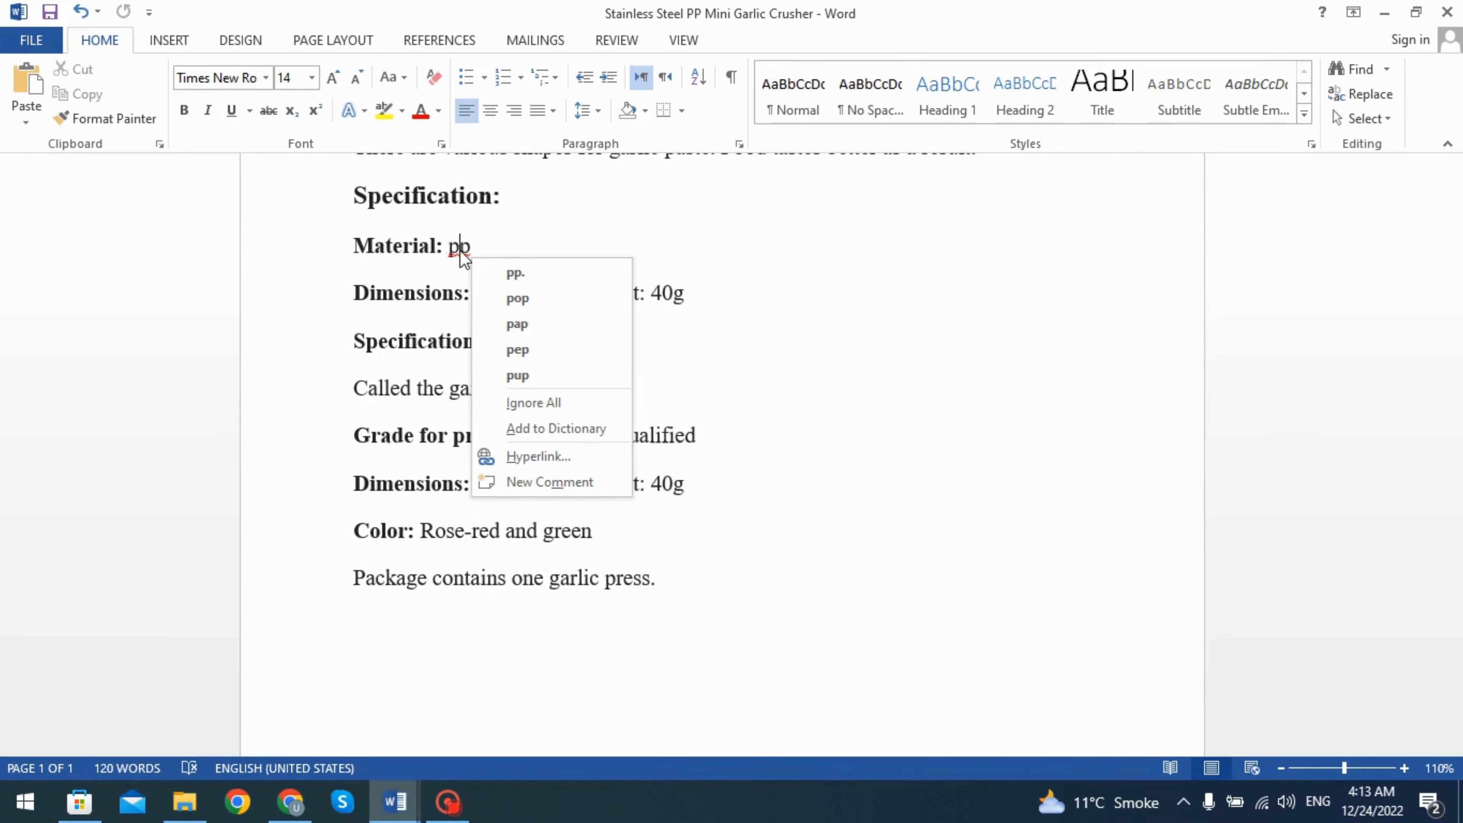
scroll(754, 421, up, 3)
scroll(754, 421, up, 5)
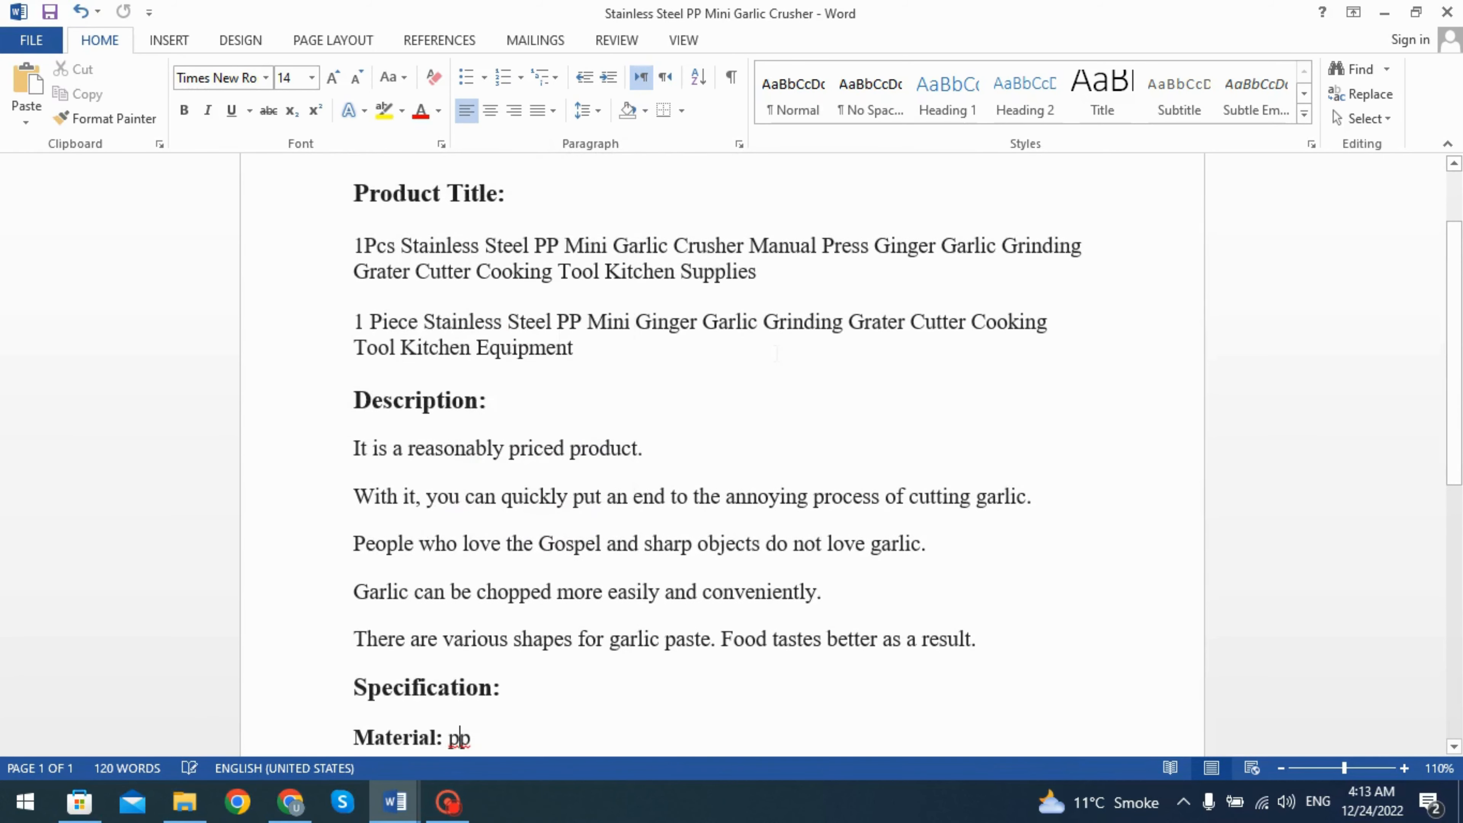
scroll(722, 456, up, 2)
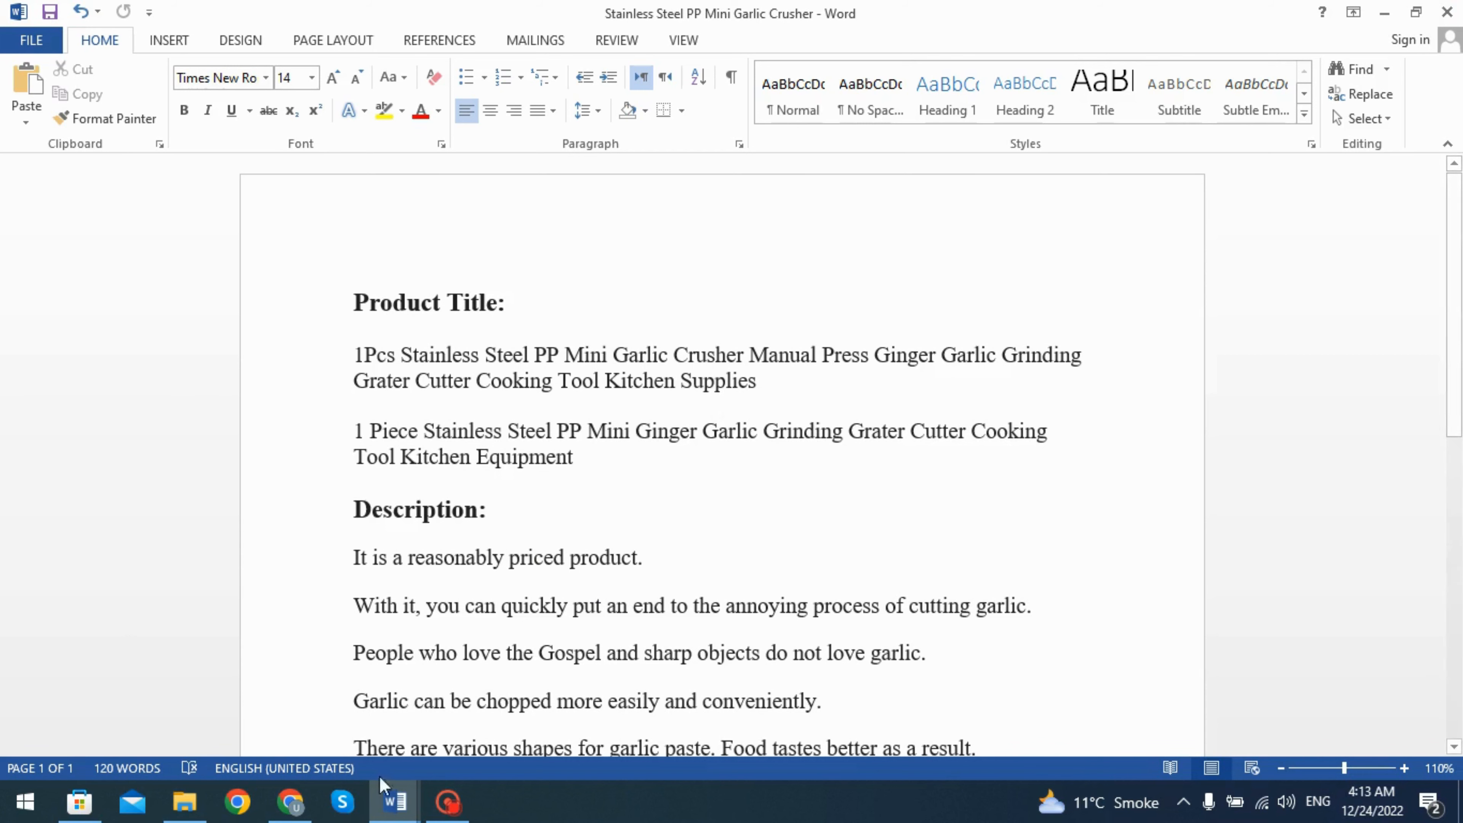
Check the branded images and Word file in the "Stainless Steel PP Mini Garlic Crusher" folder in File Explorer, refreshing its view.
click(289, 801)
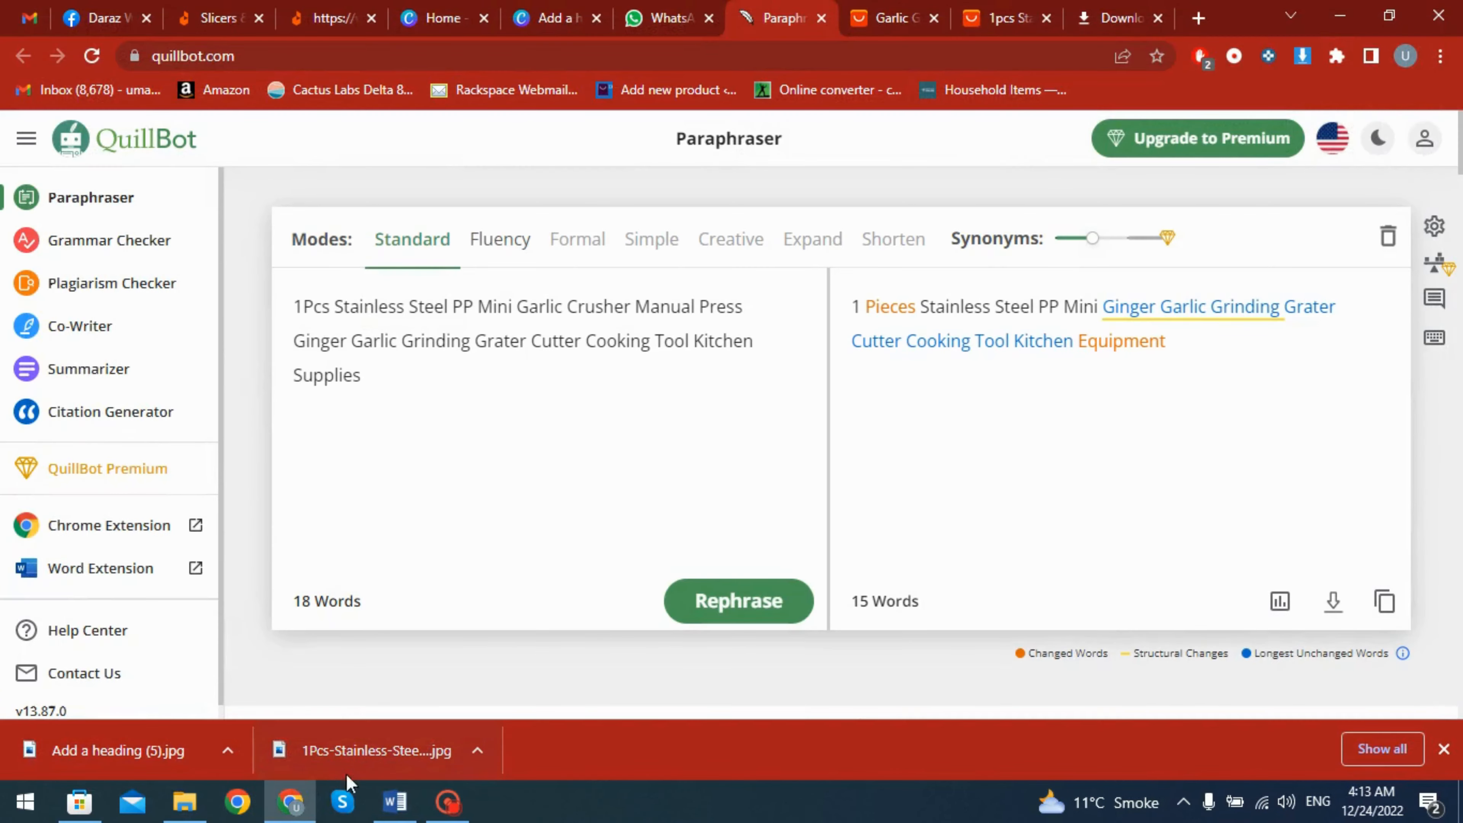
click(185, 801)
right_click(615, 379)
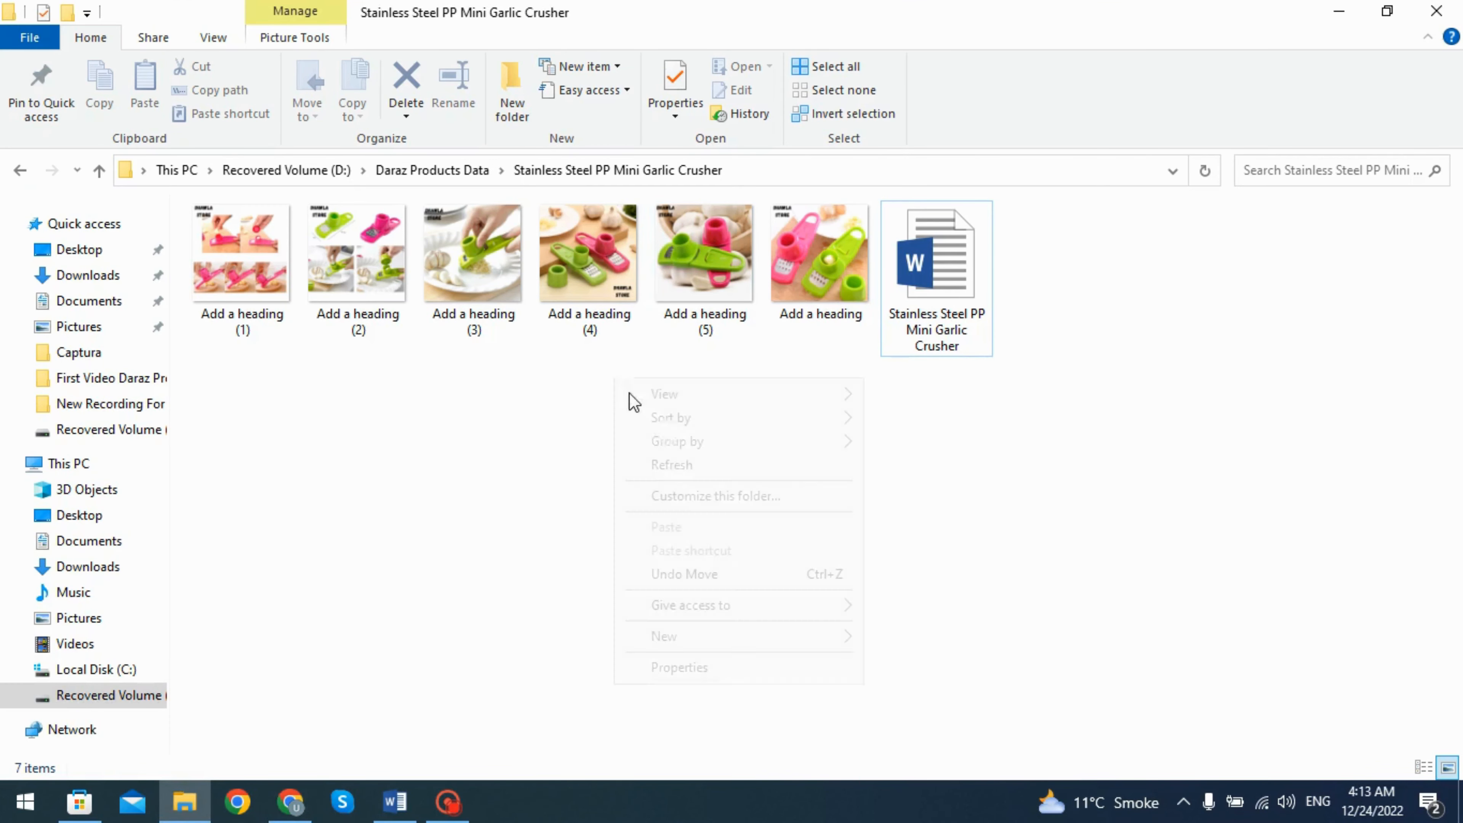
click(683, 471)
click(254, 222)
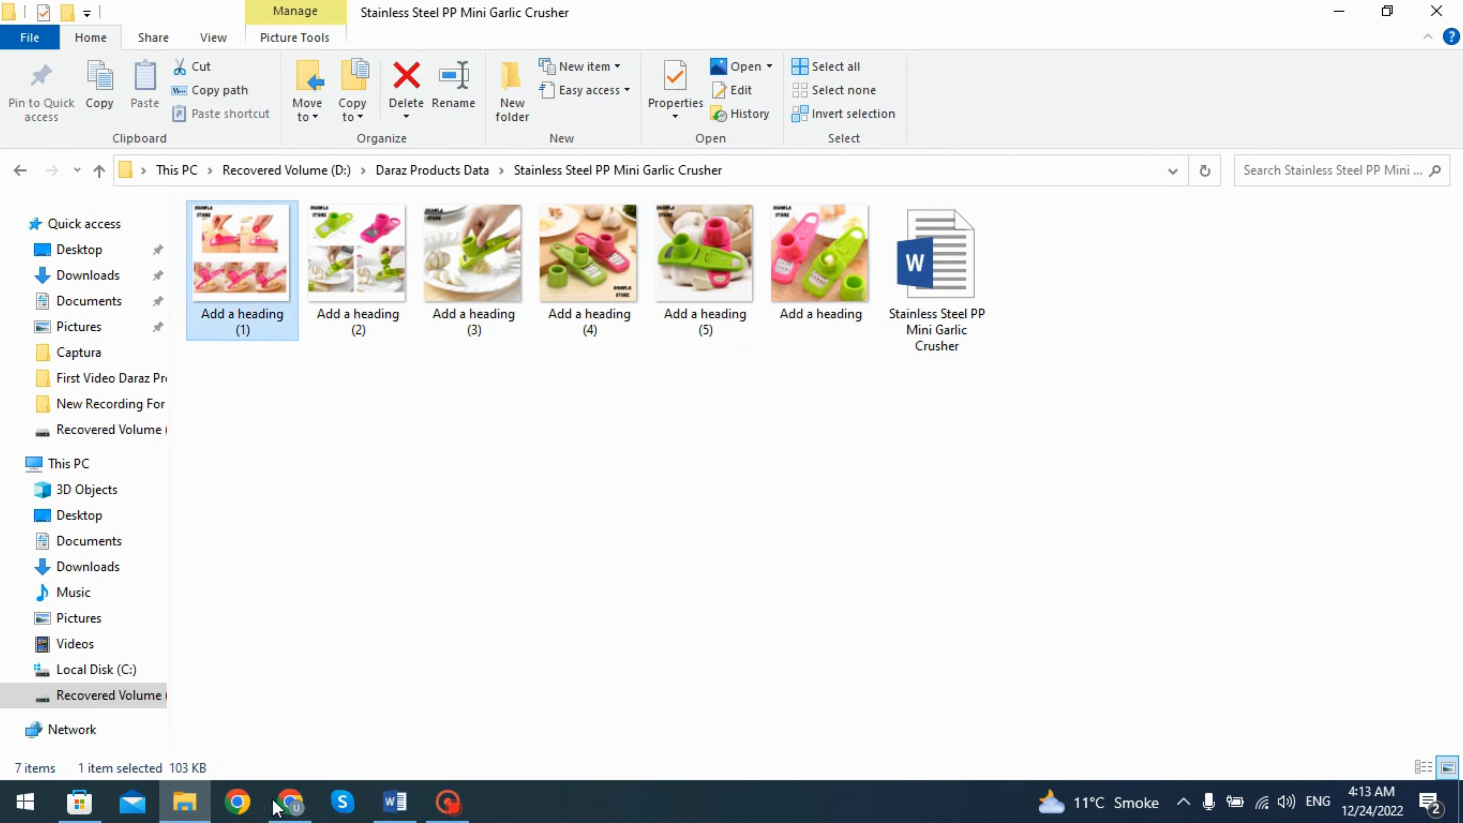
Find the garlic crusher wholesale request in the Daraz Wholesalers (Sourcing Hub) Facebook group and read all the supplier comments.
click(290, 801)
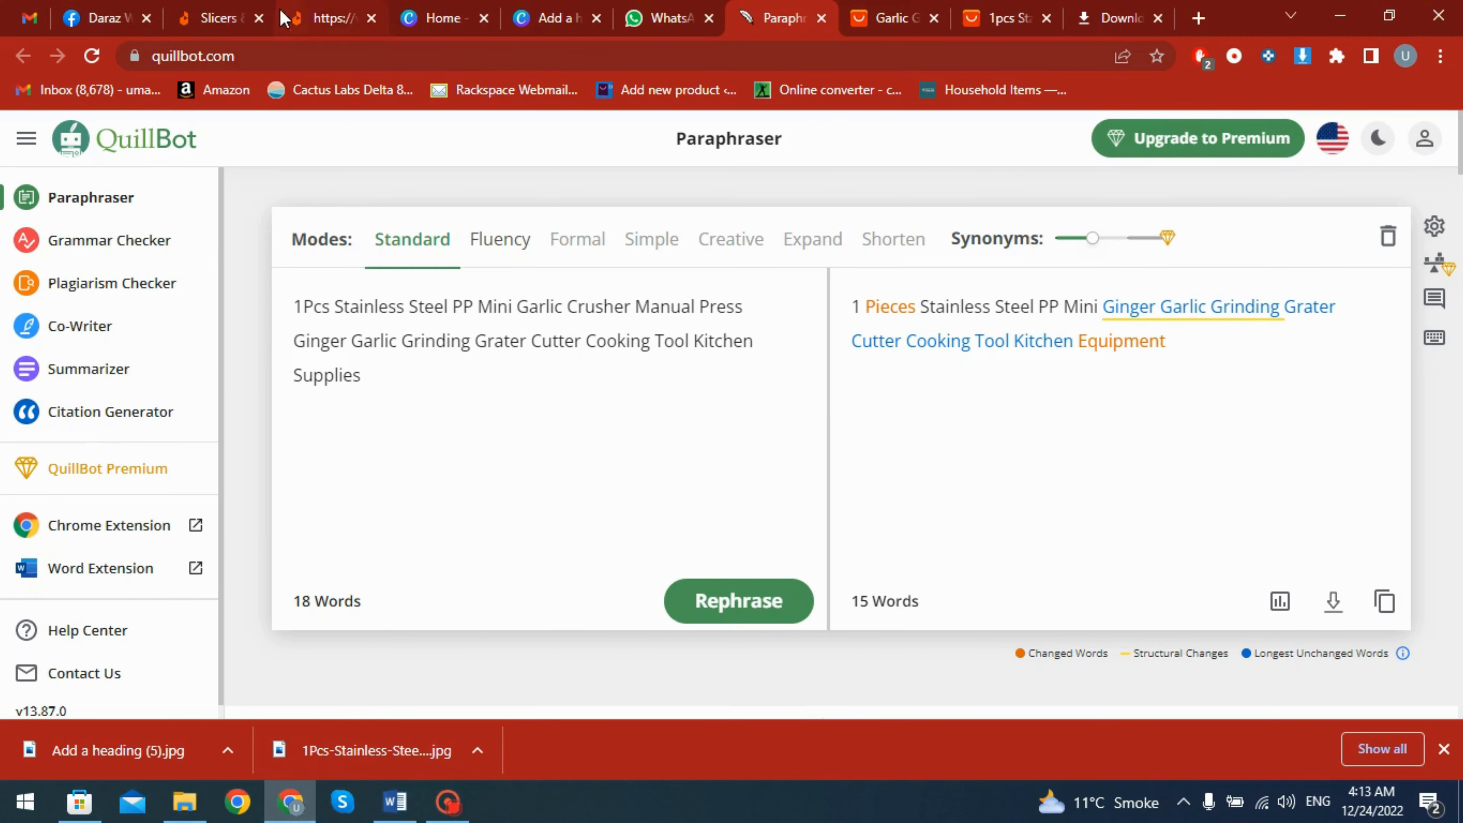
click(115, 17)
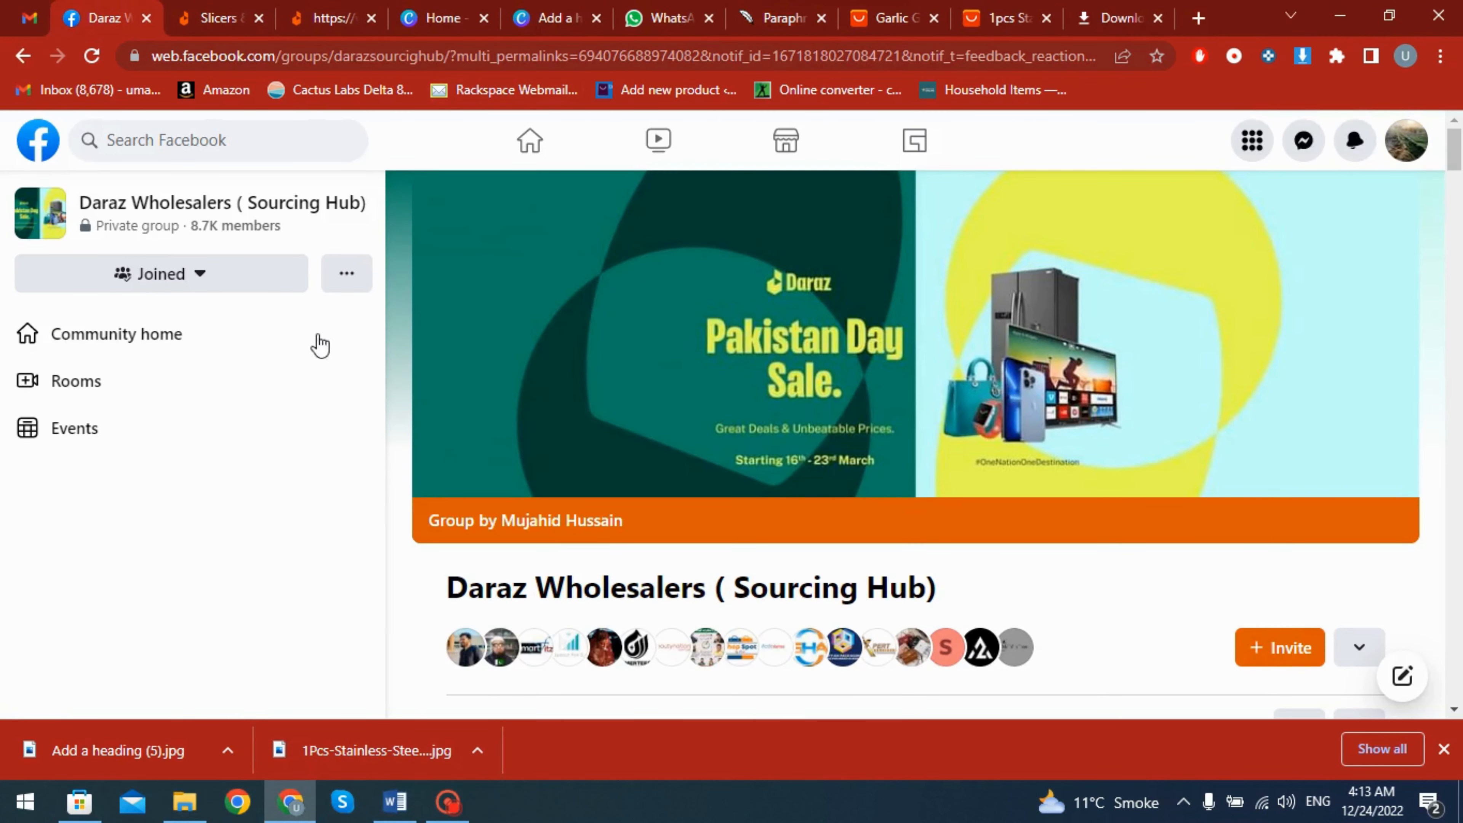
scroll(651, 512, down, 6)
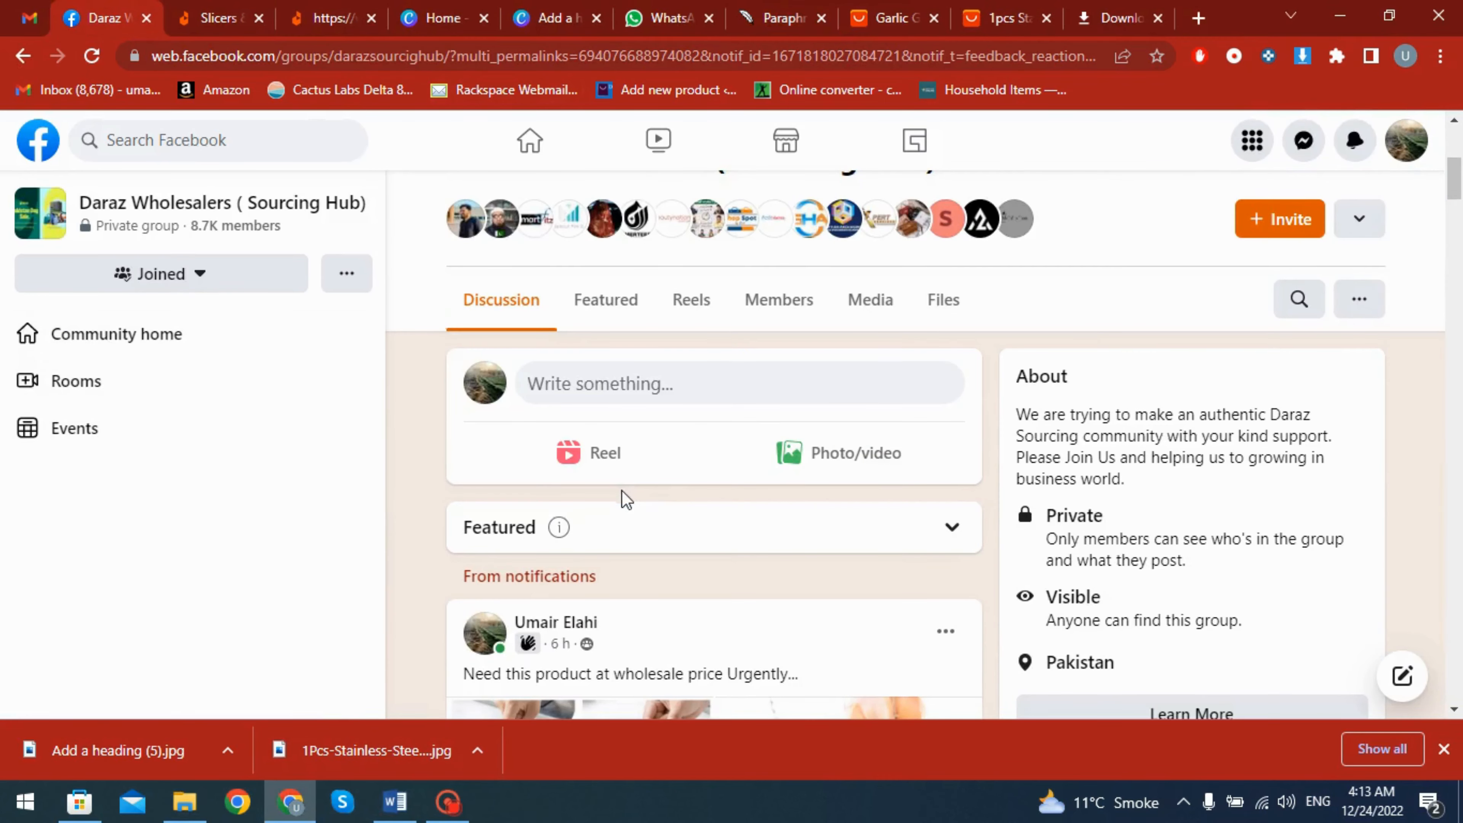
scroll(623, 498, down, 5)
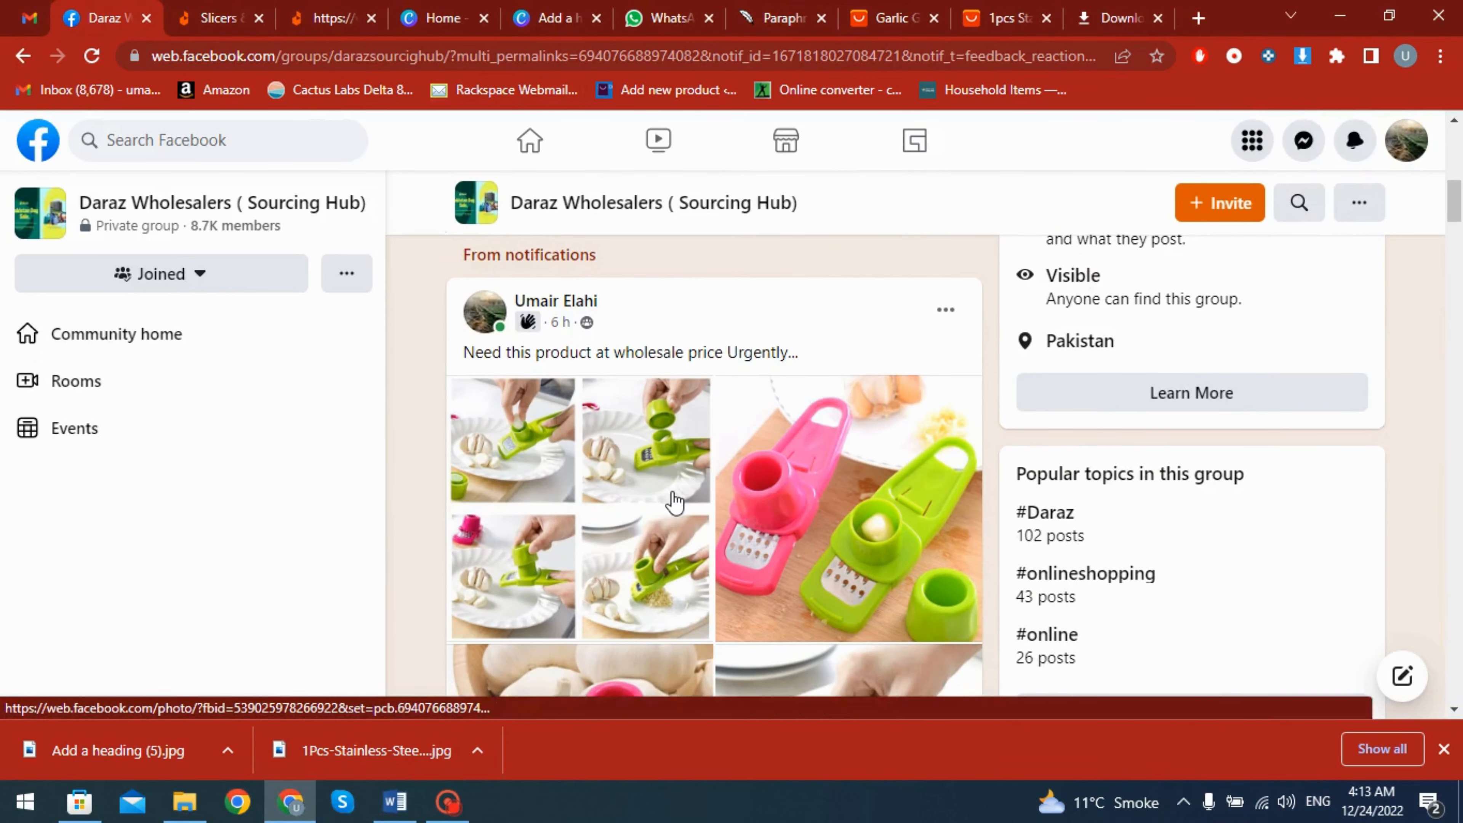
scroll(674, 501, up, 6)
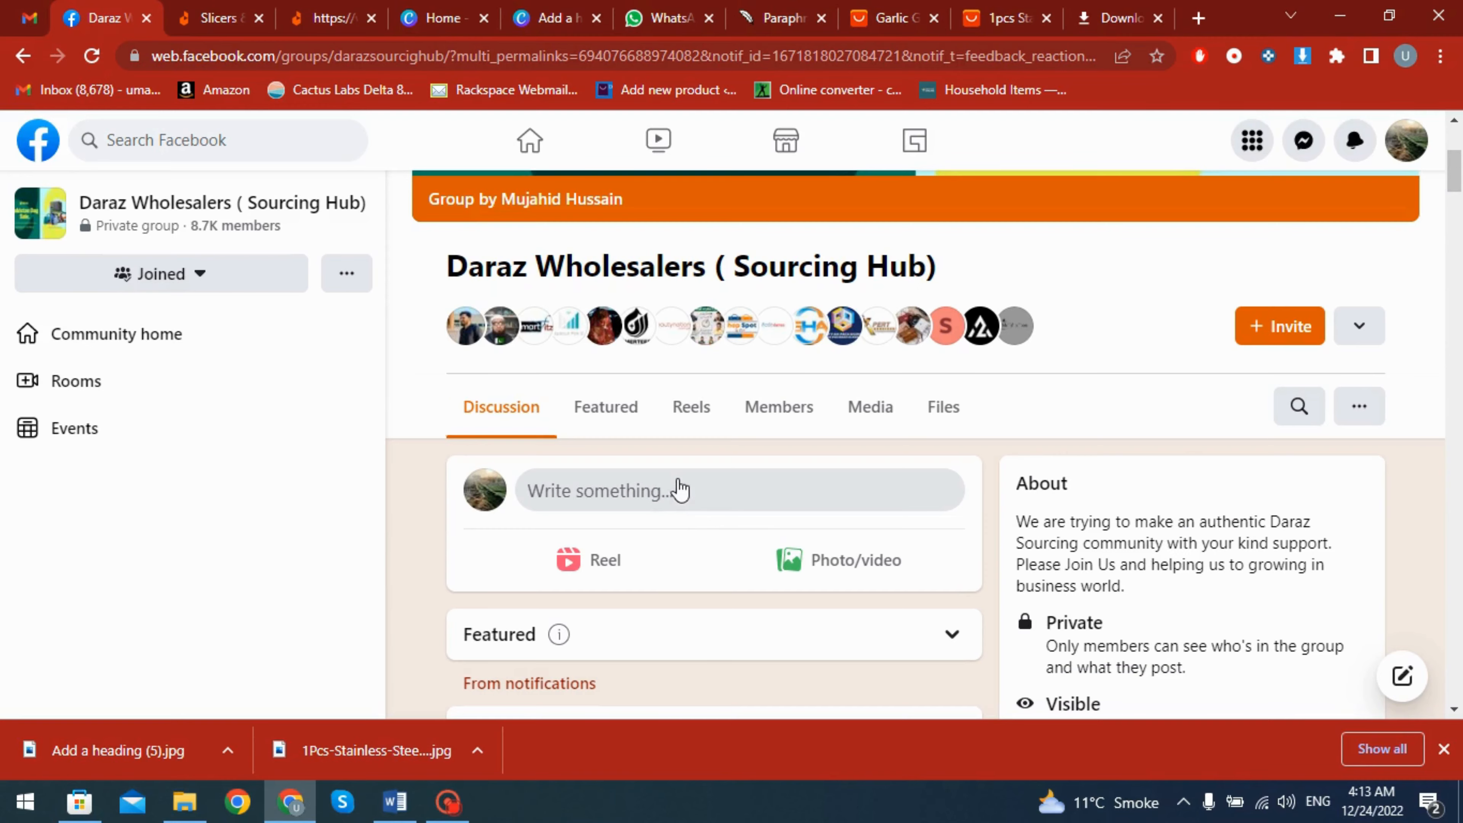
scroll(675, 501, down, 7)
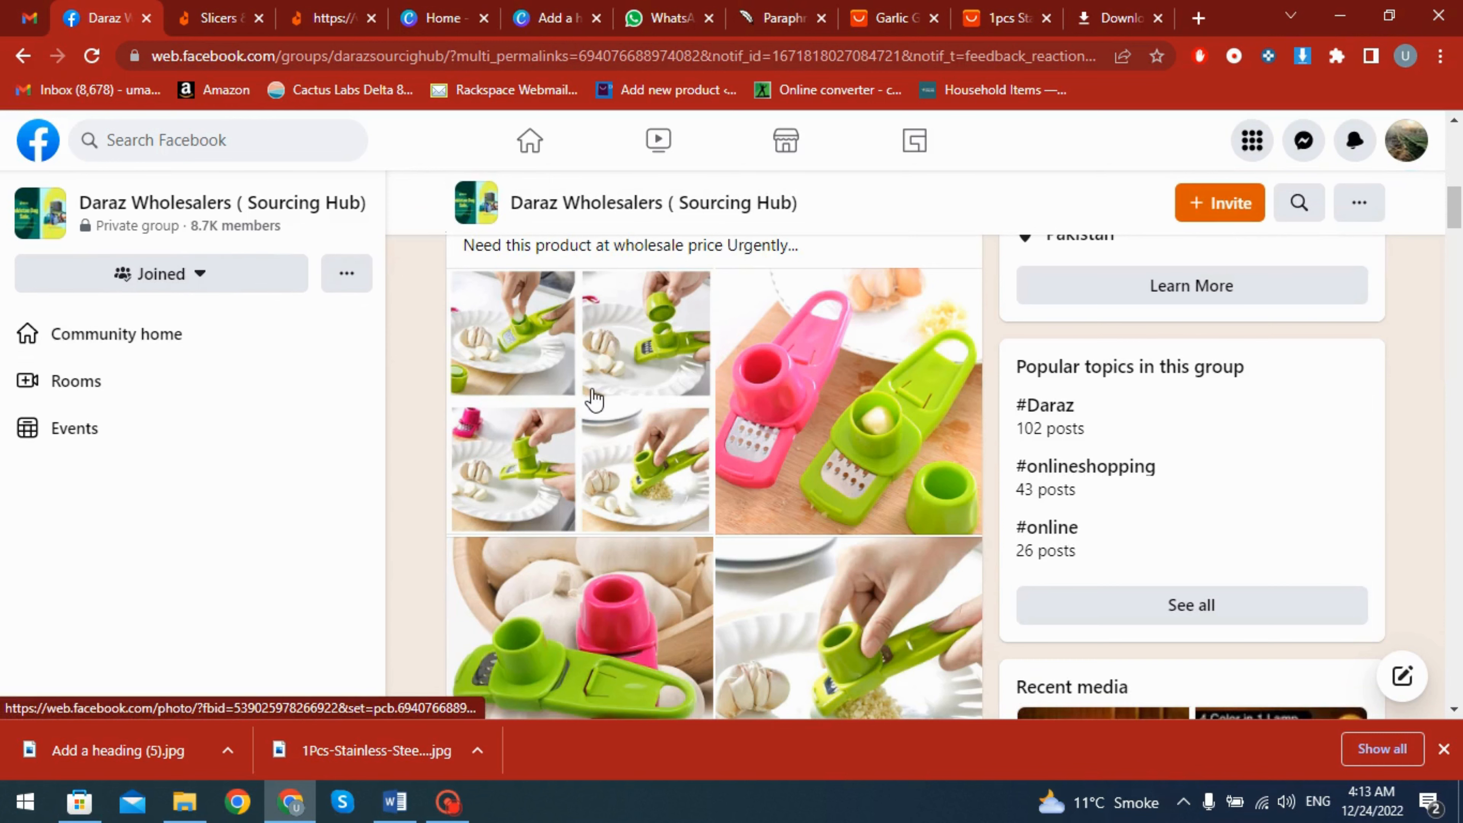
scroll(616, 409, down, 2)
scroll(615, 408, down, 6)
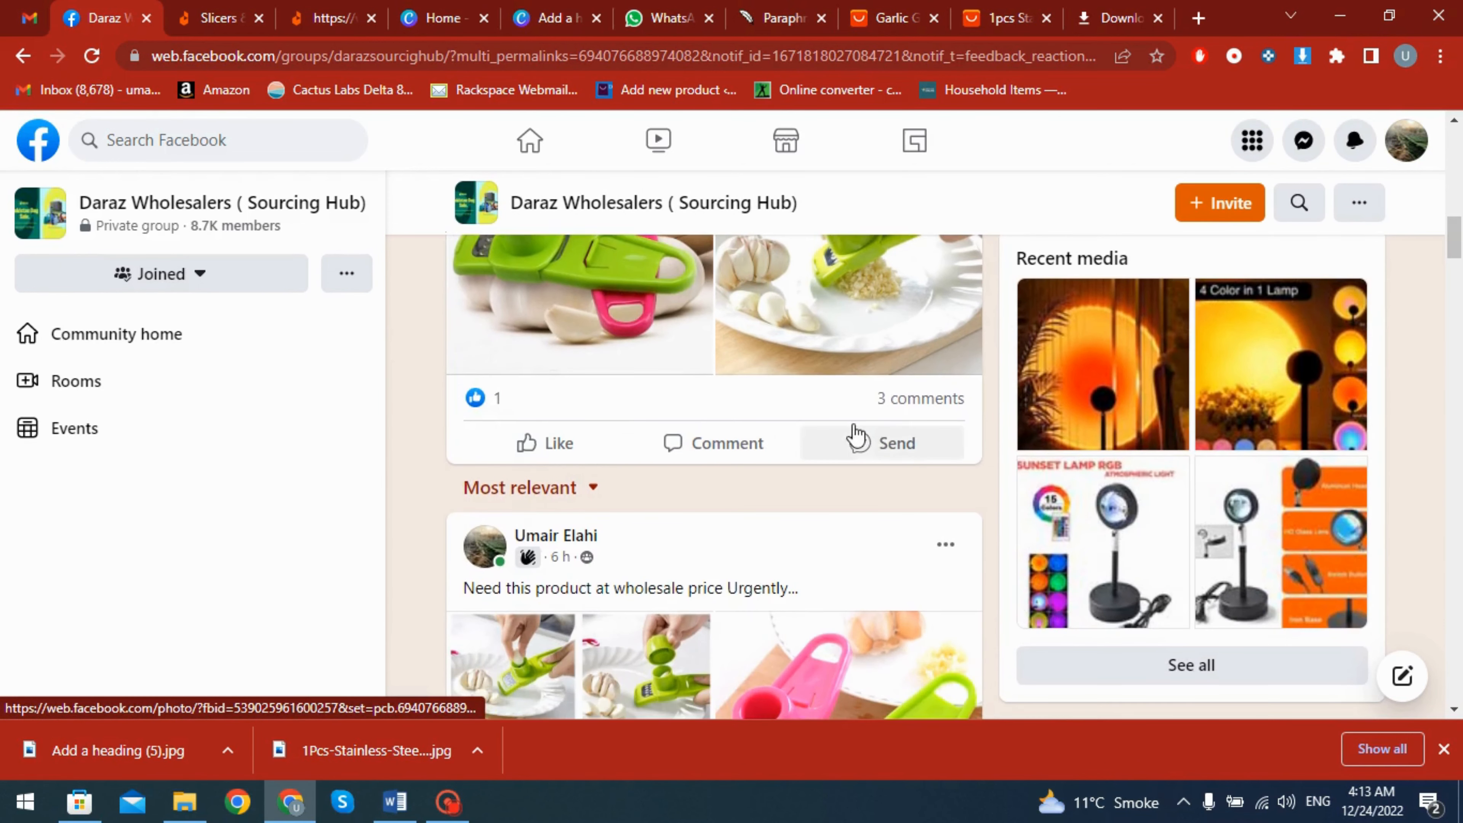
click(902, 404)
scroll(754, 555, down, 4)
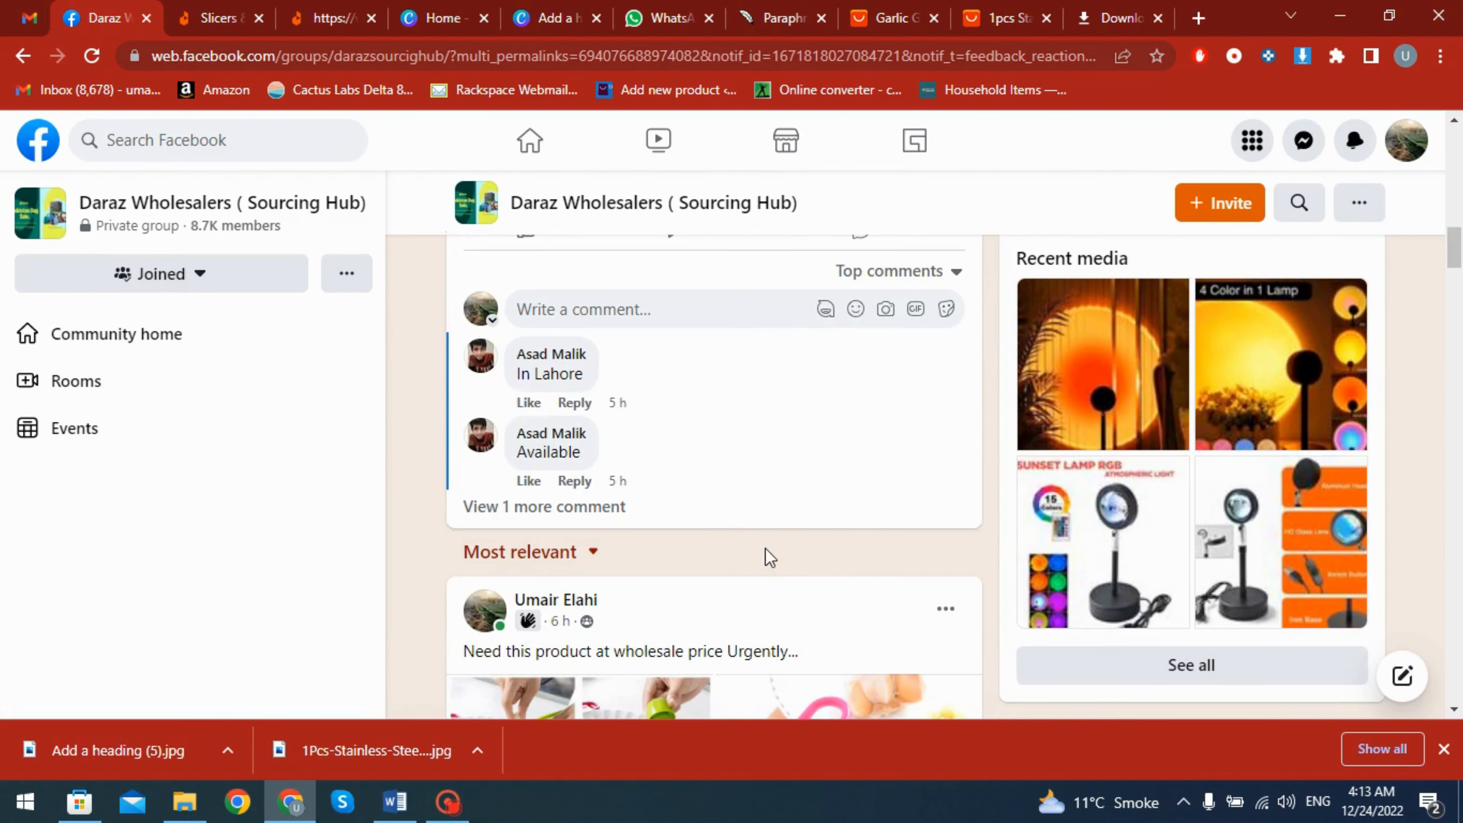
click(553, 507)
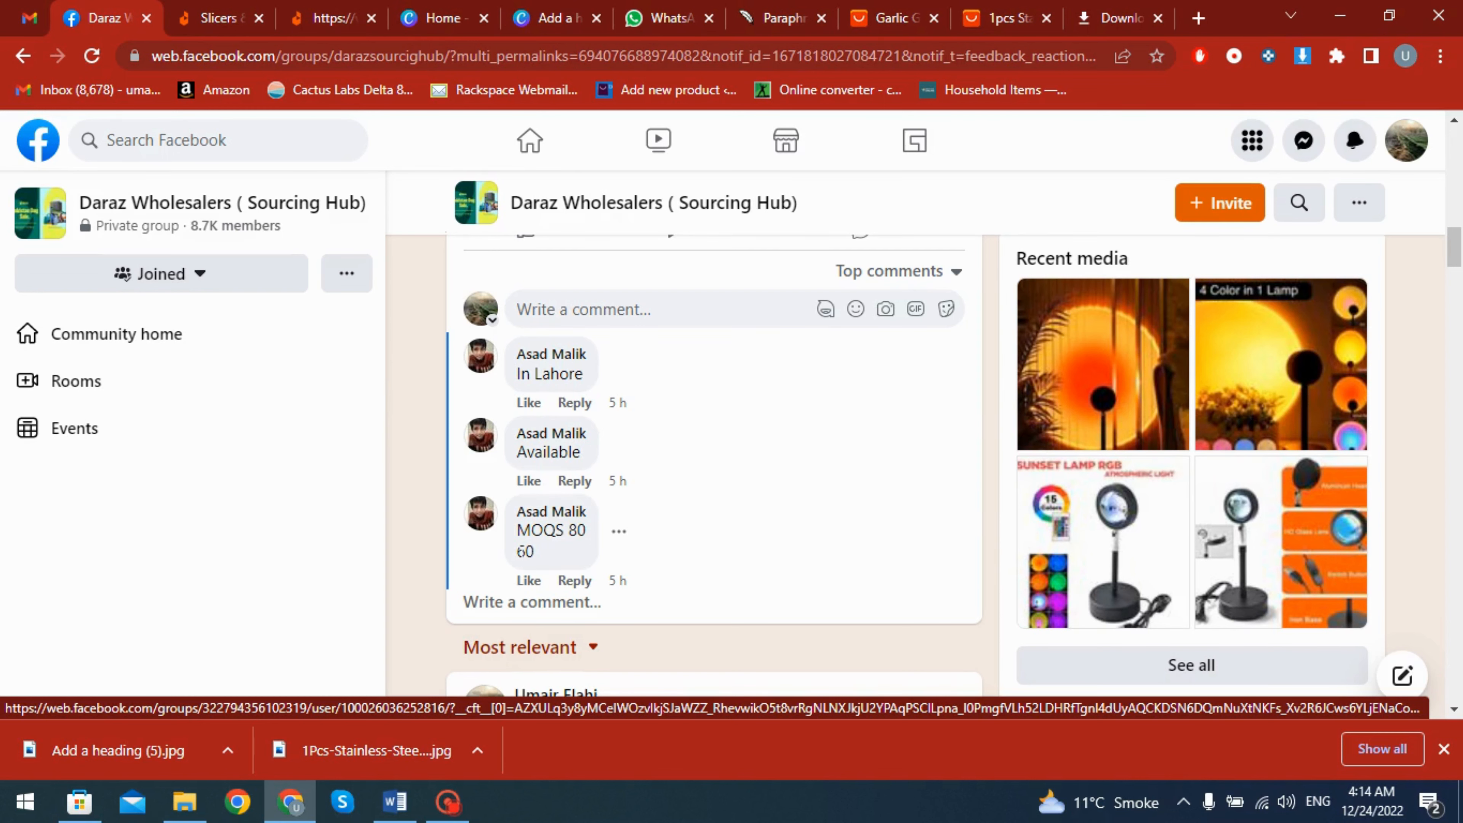
Switch to the garlic ginger grinding tool's Daraz product page and open Calculator beside the product price.
click(314, 15)
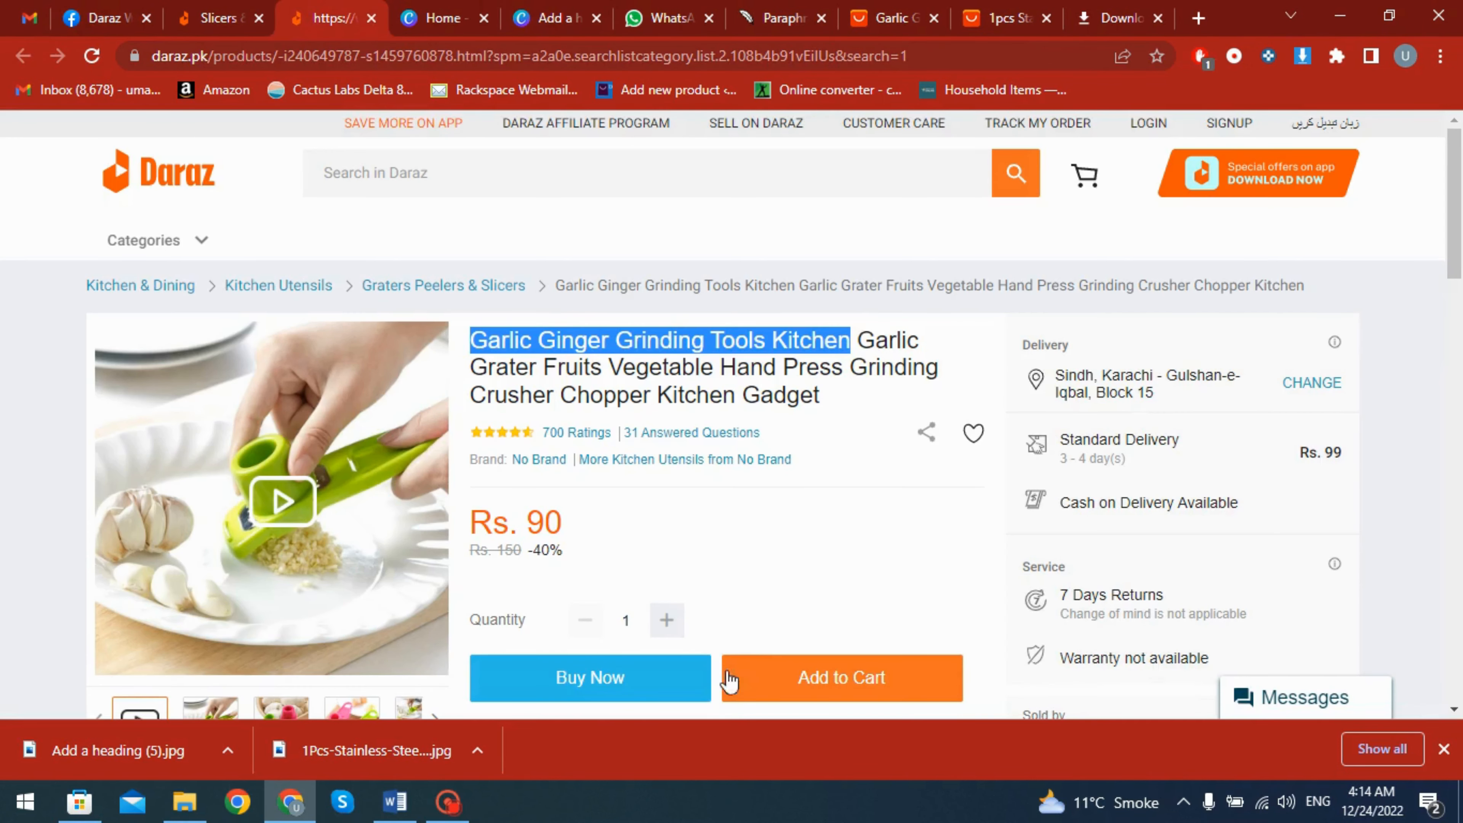
click(859, 468)
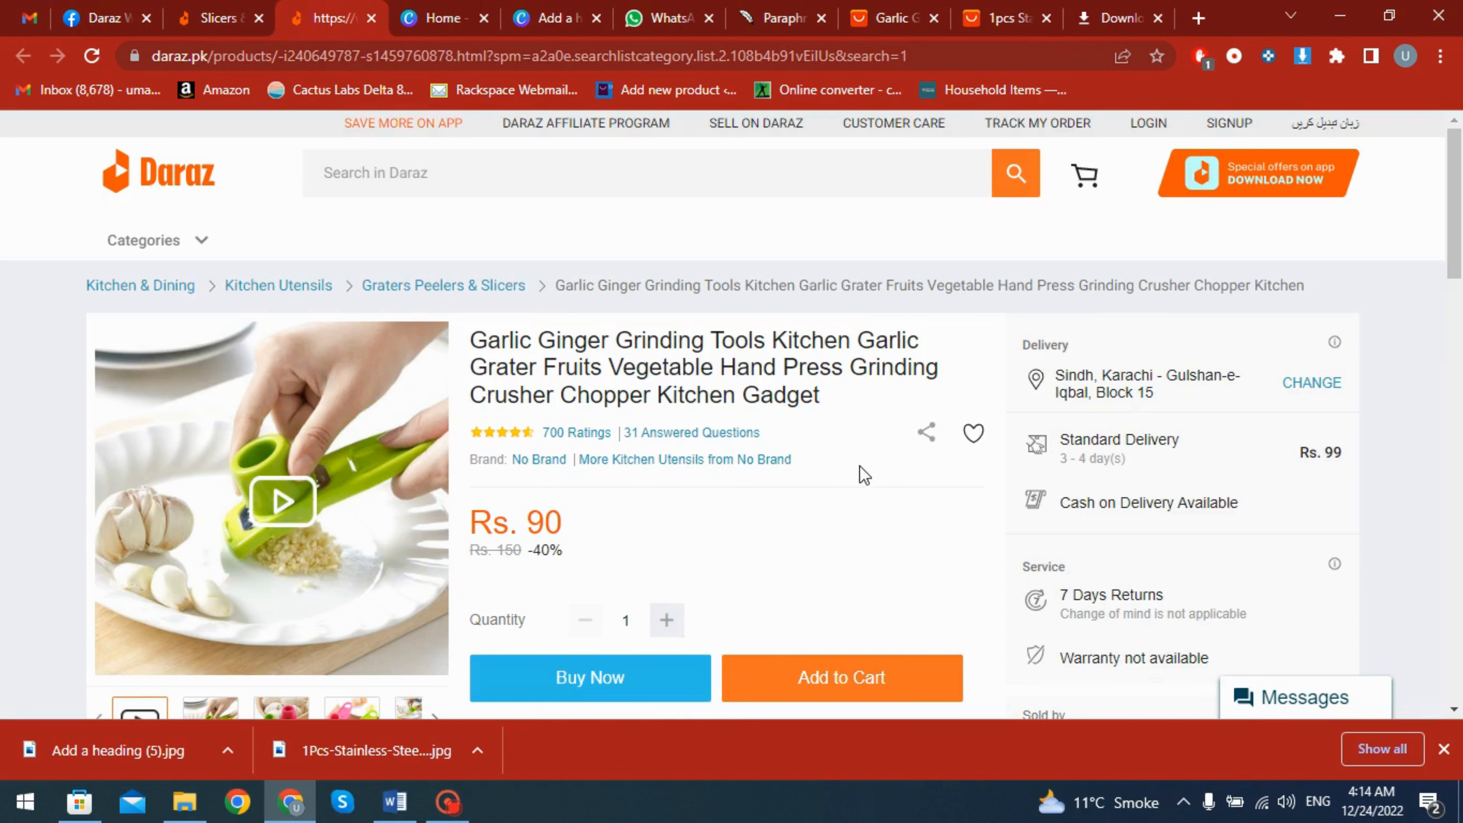
click(45, 813)
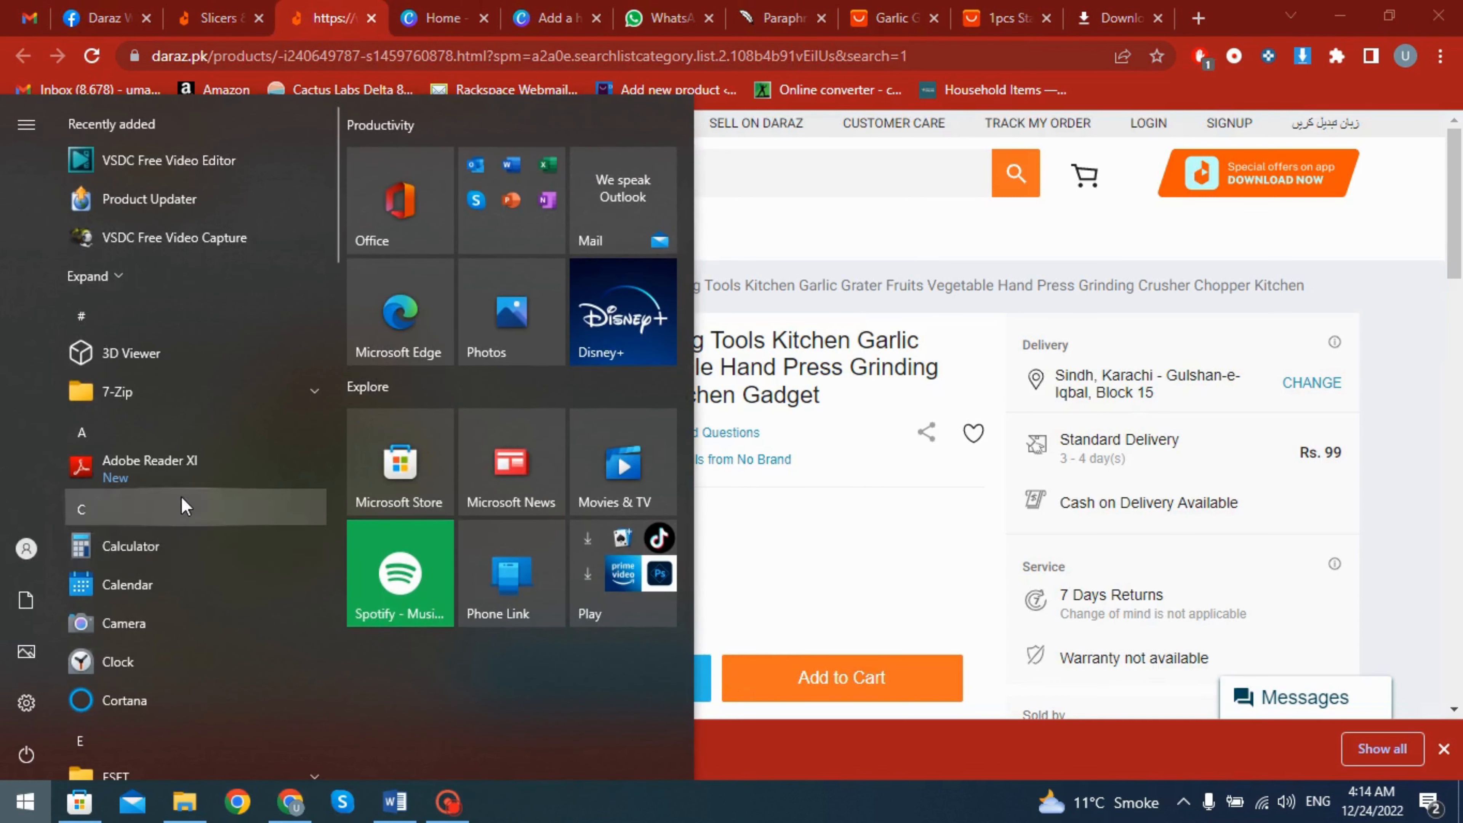
click(134, 547)
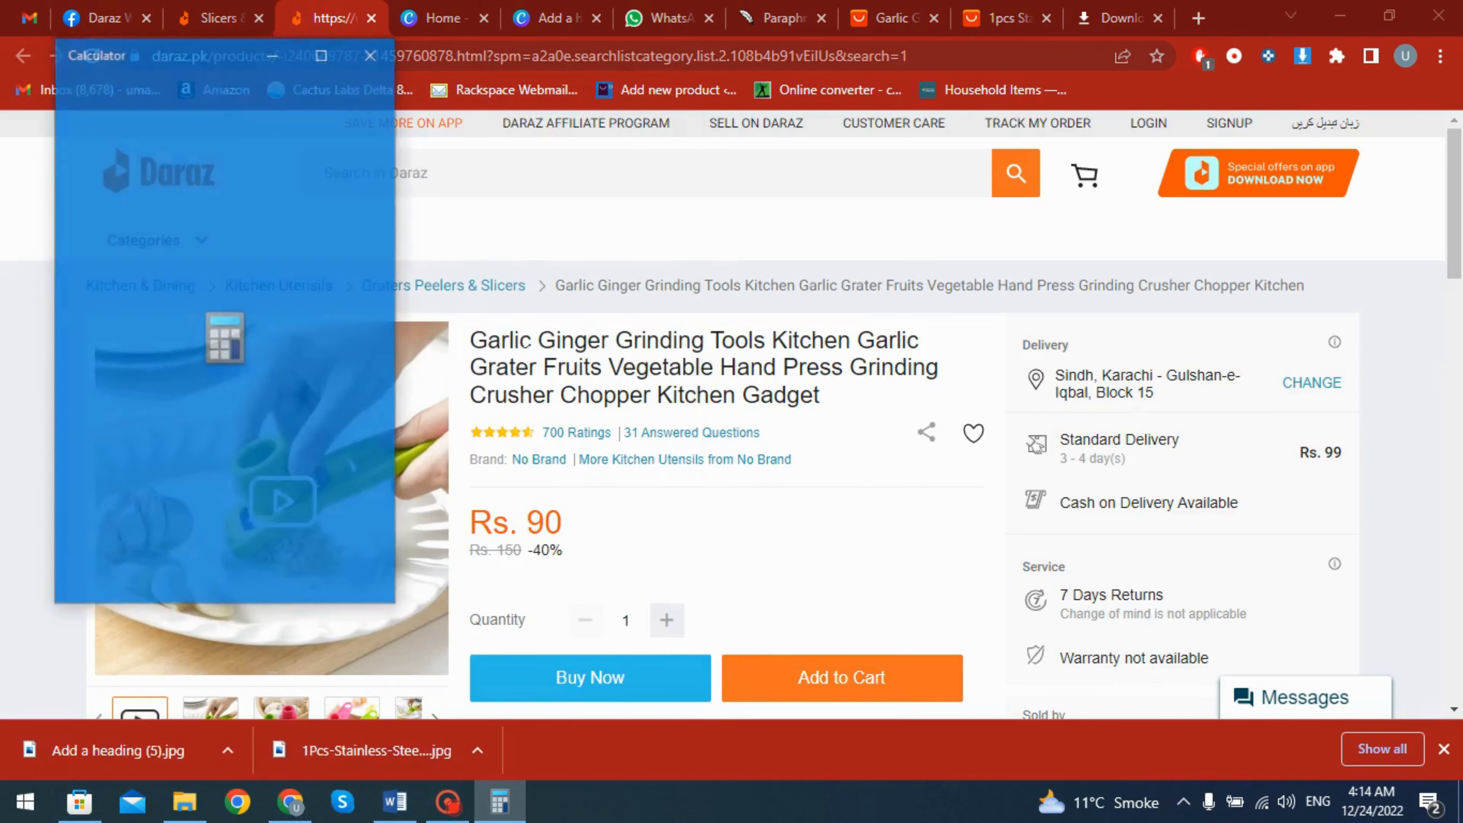
drag(167, 55, 1002, 146)
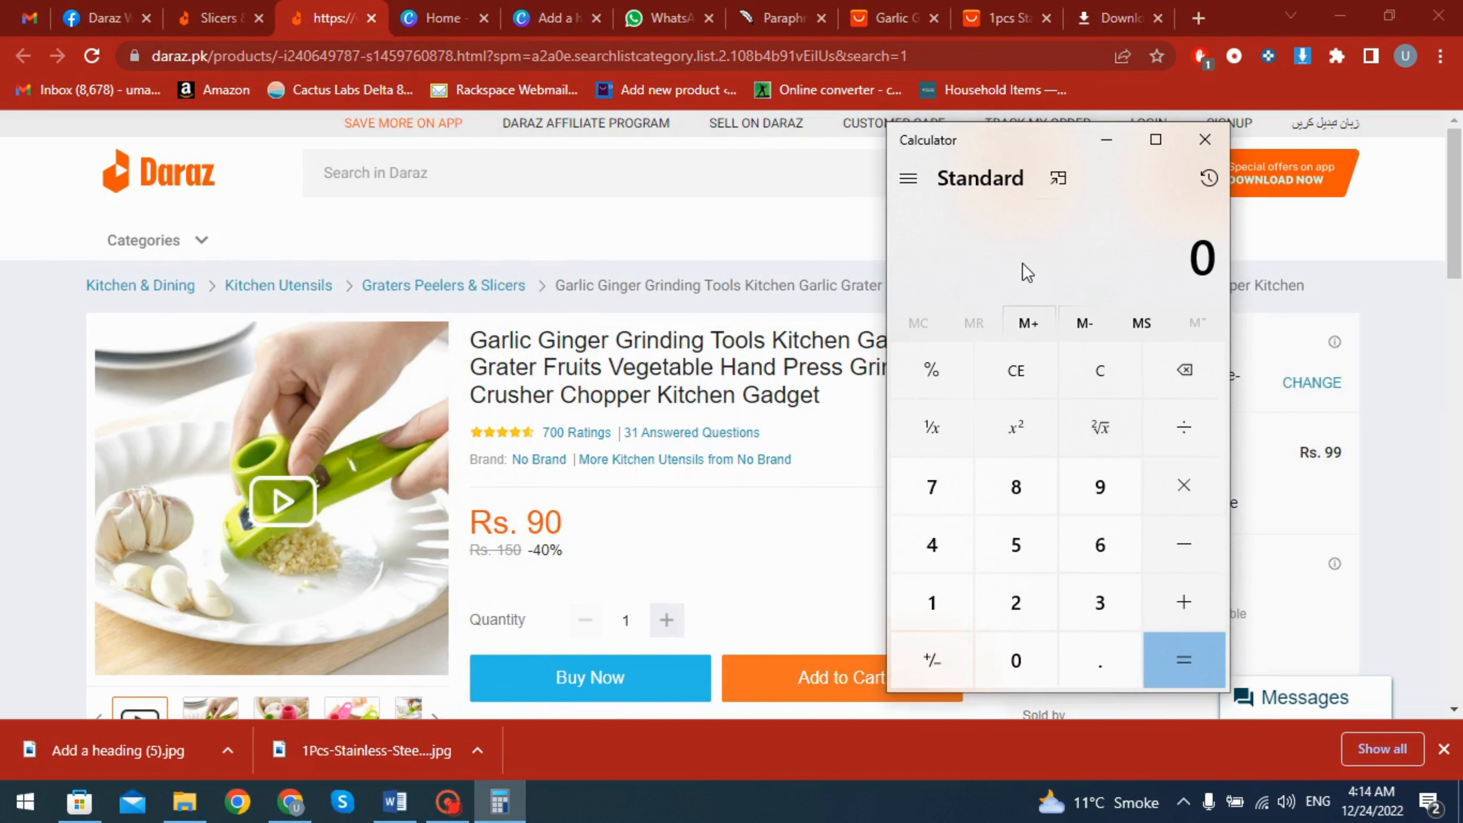
Add 60, 18 and 10 in Calculator to total the garlic crusher's cost.
click(1099, 545)
click(1008, 663)
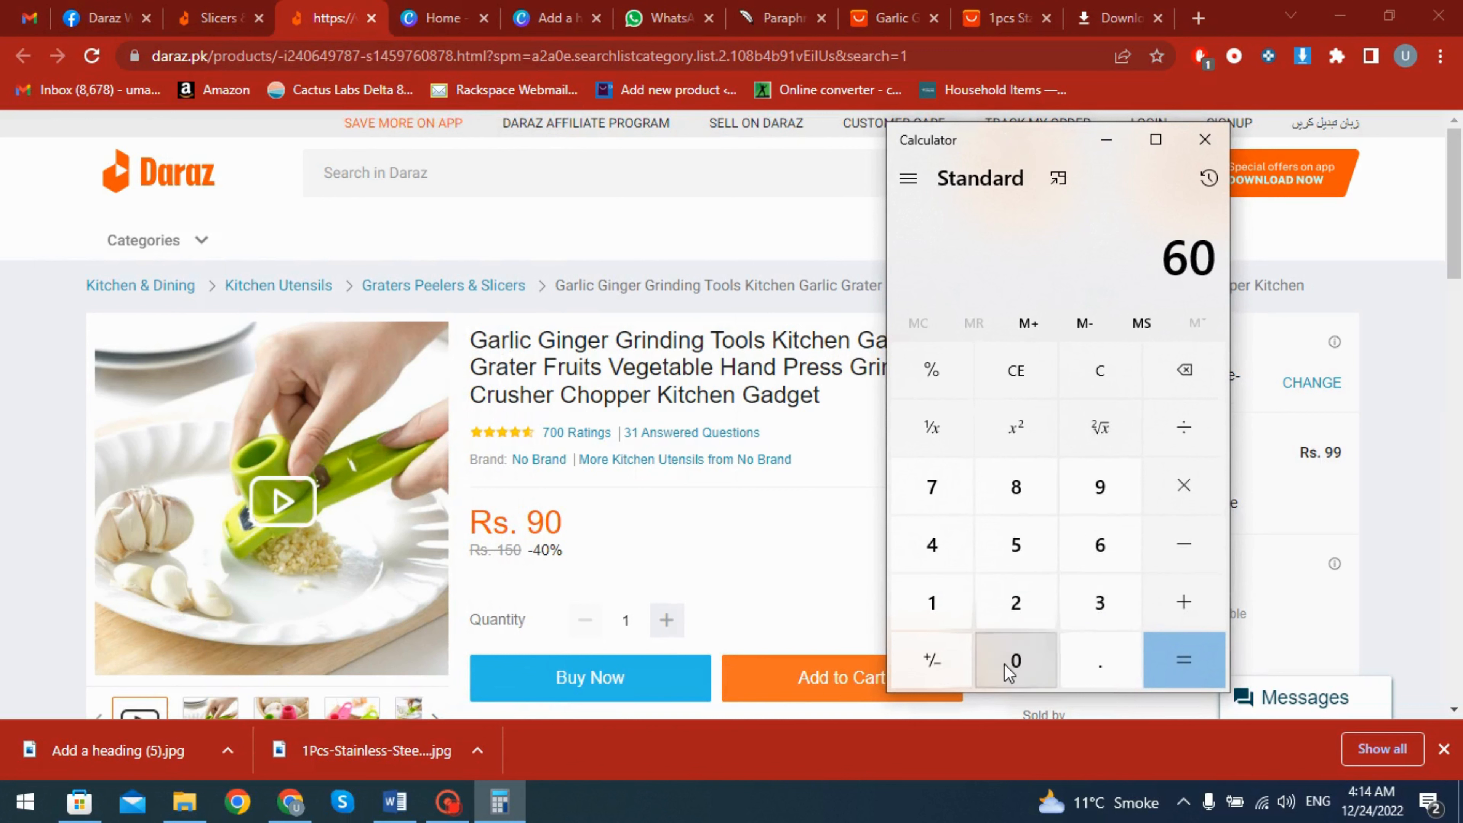
click(1197, 612)
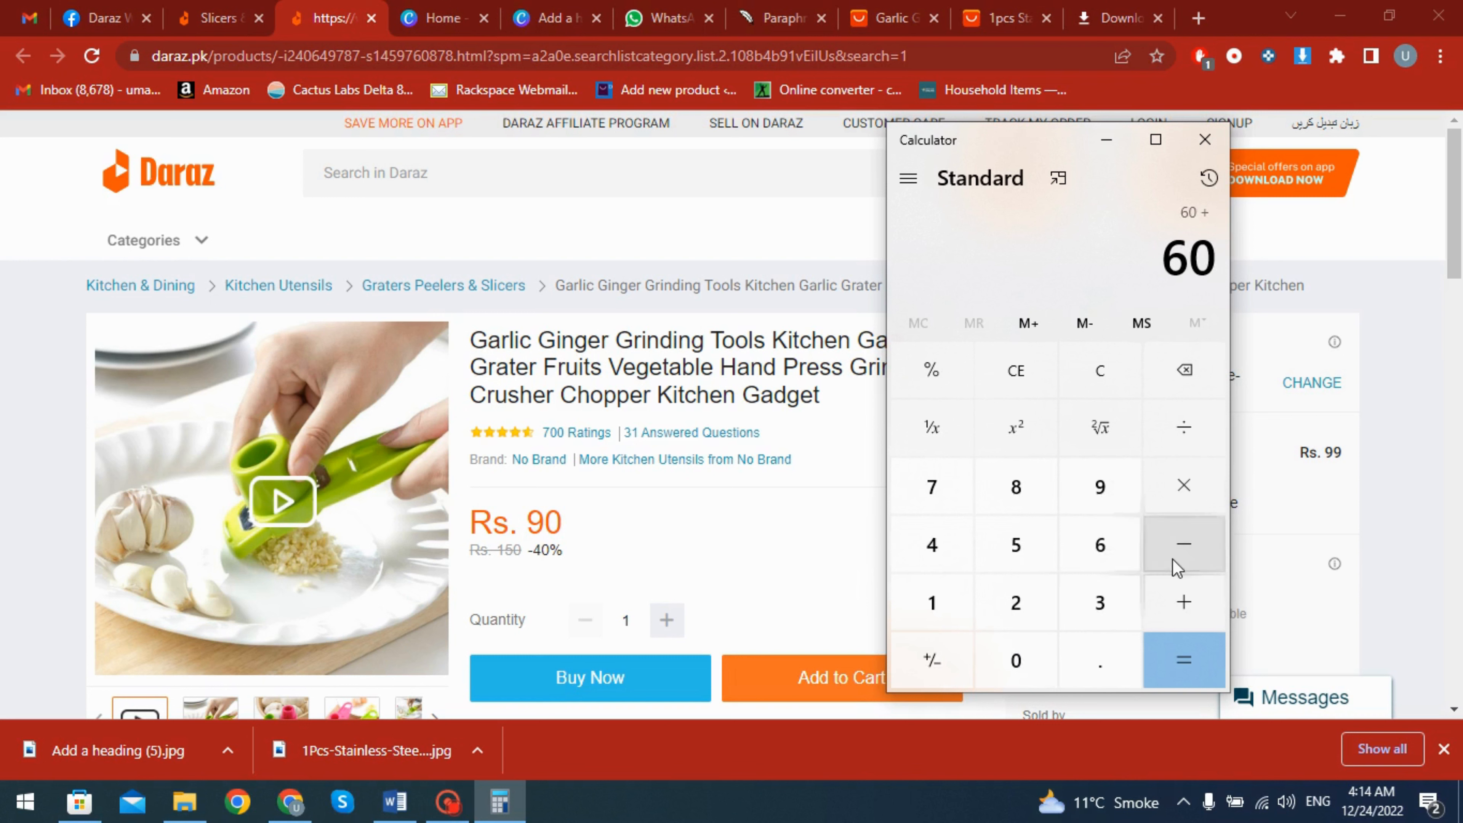
click(956, 620)
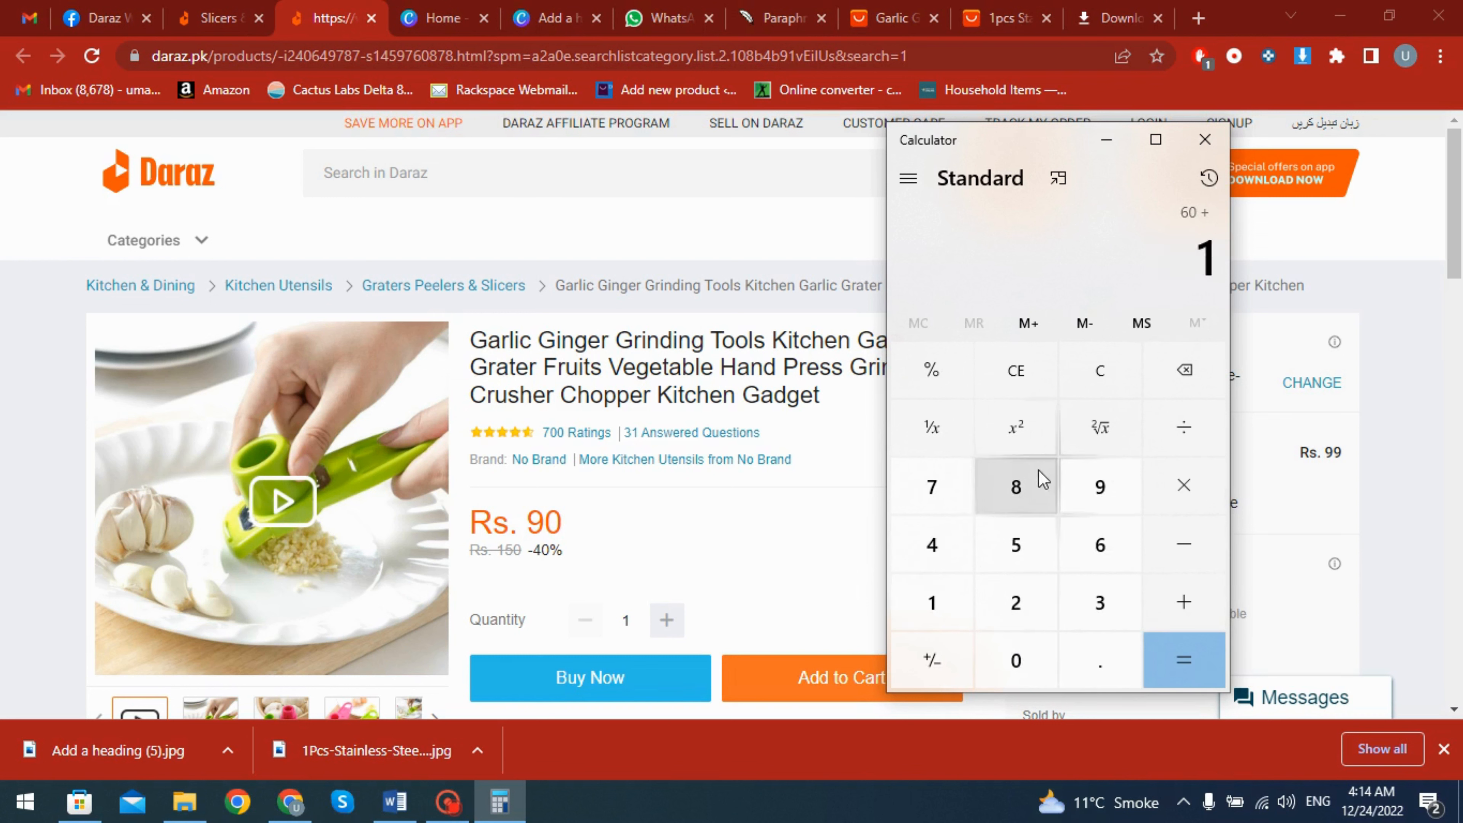
click(1036, 487)
click(1197, 611)
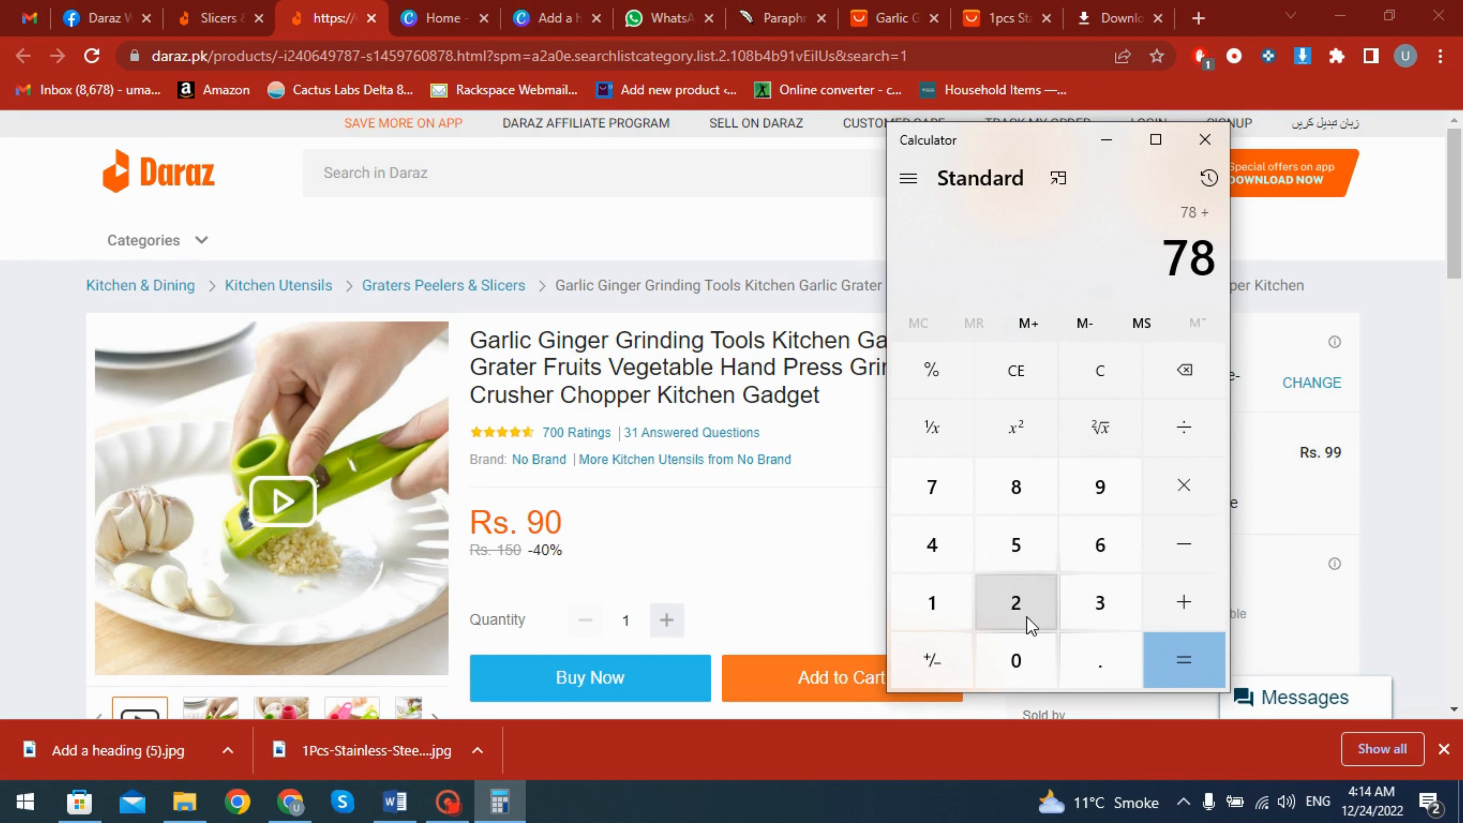
click(905, 610)
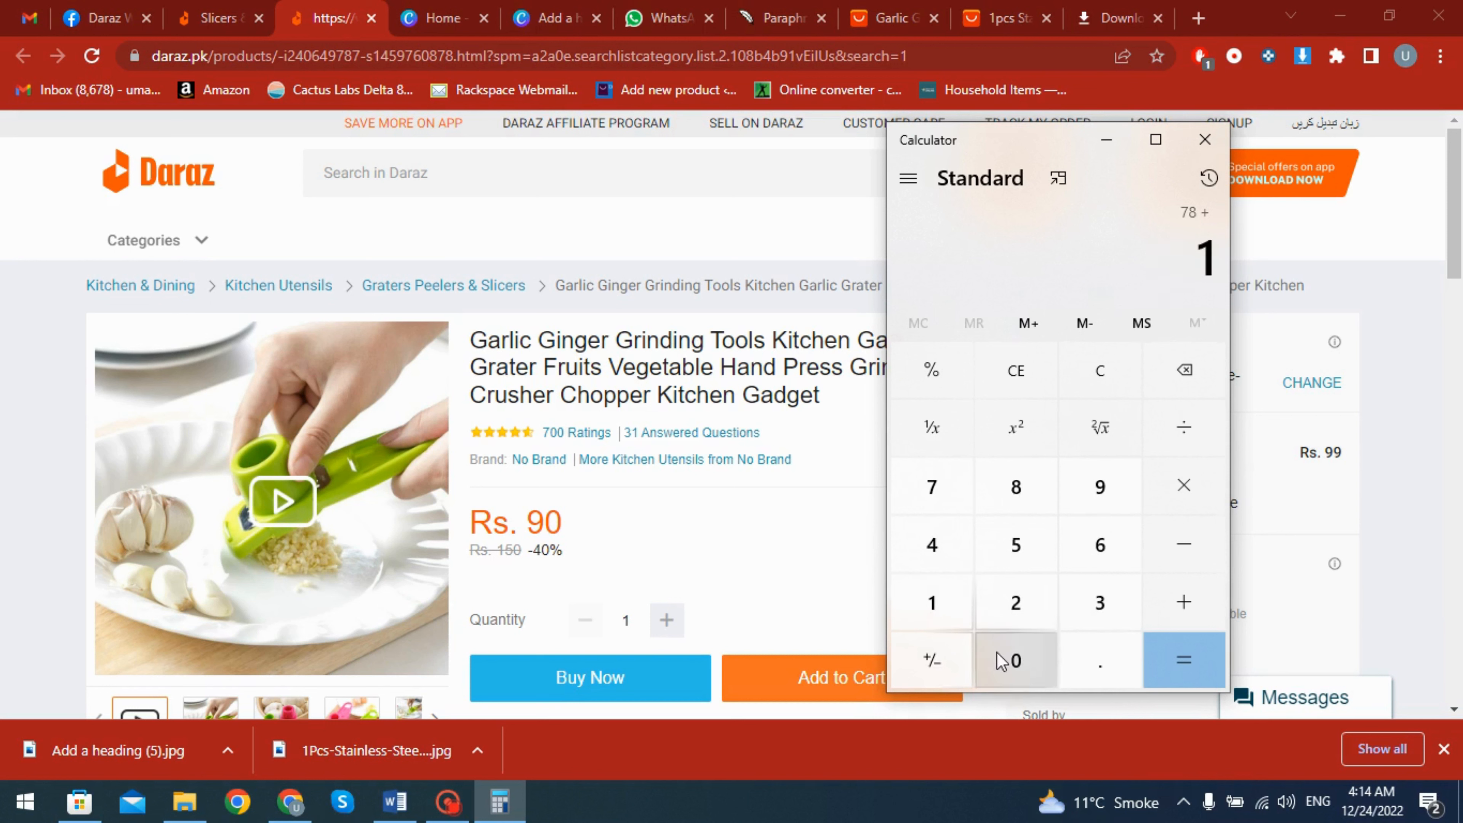
click(1003, 663)
click(1204, 660)
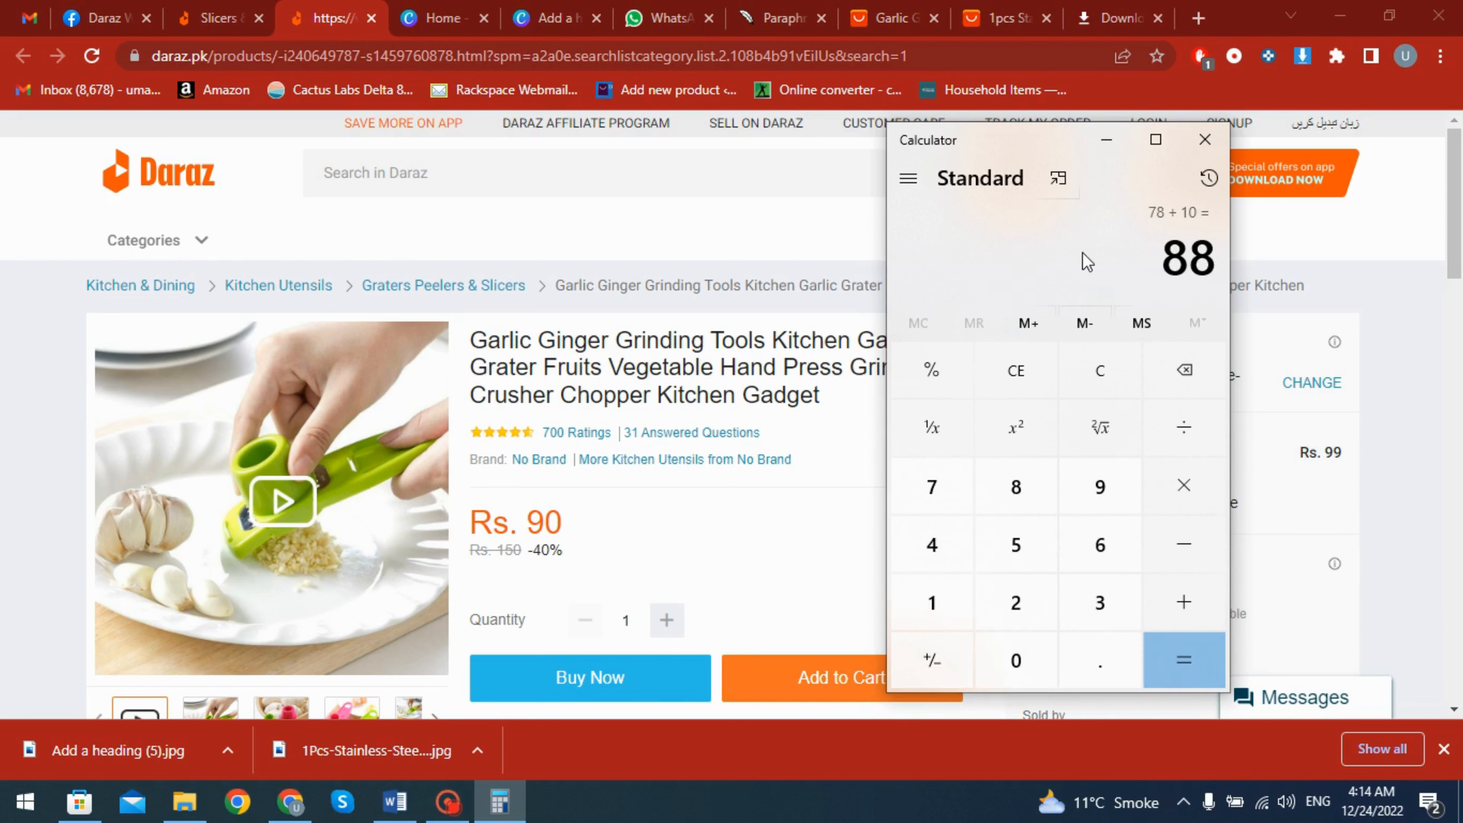
Return to Calculator after checking the Daraz product page and add 5 to the running cost total.
key(alt+Tab)
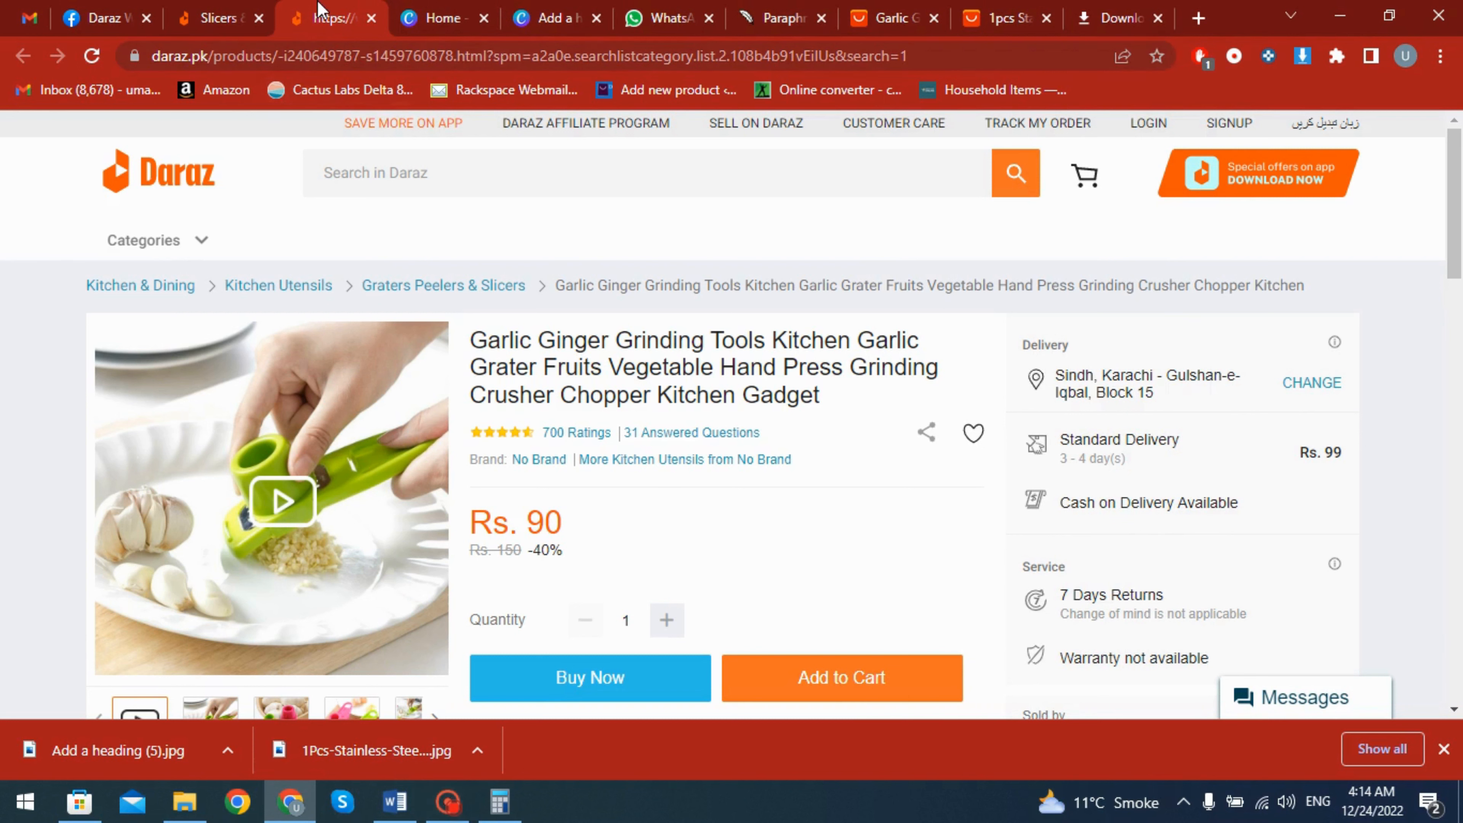
click(500, 801)
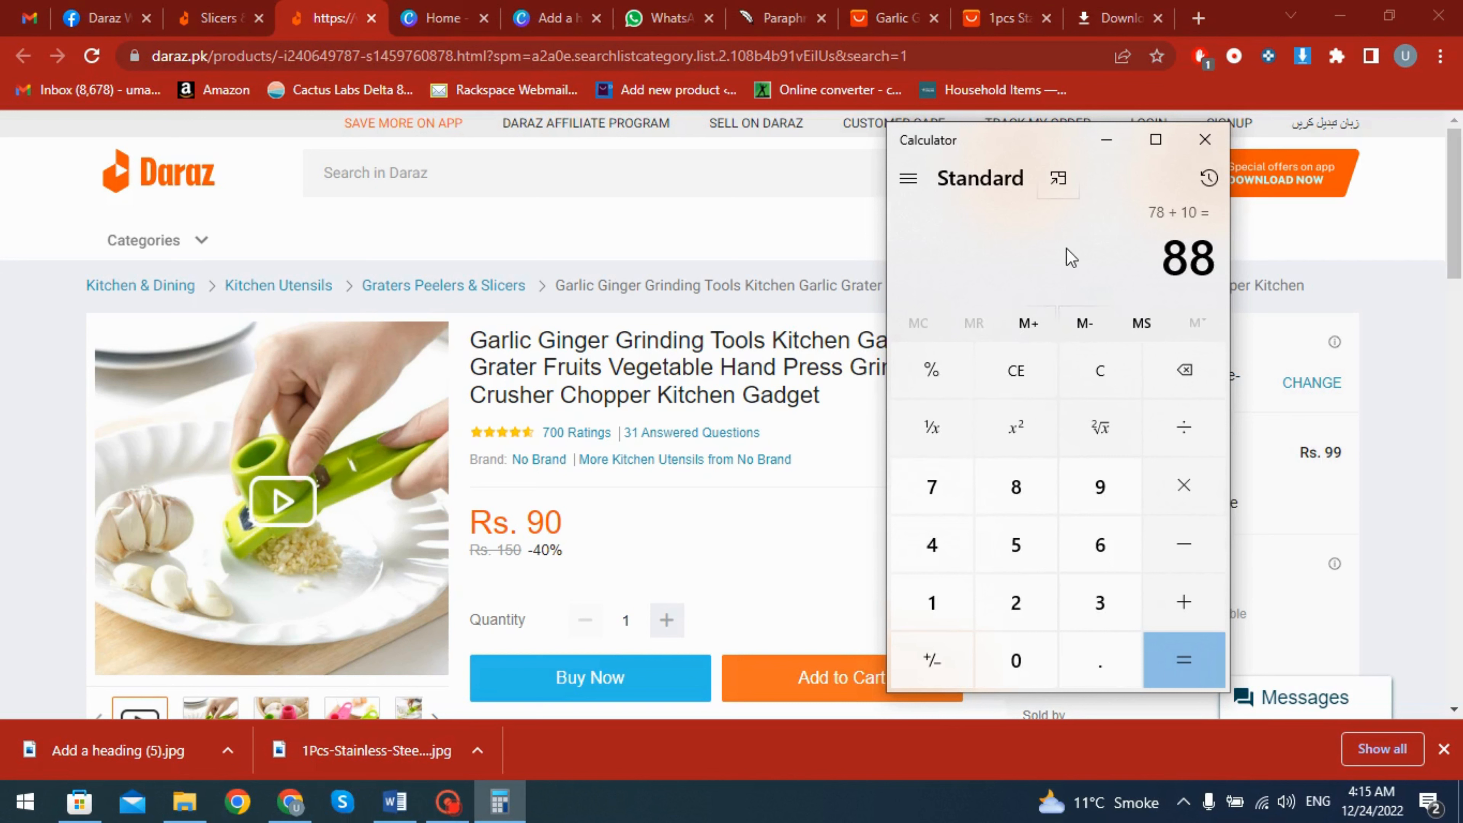
click(1188, 599)
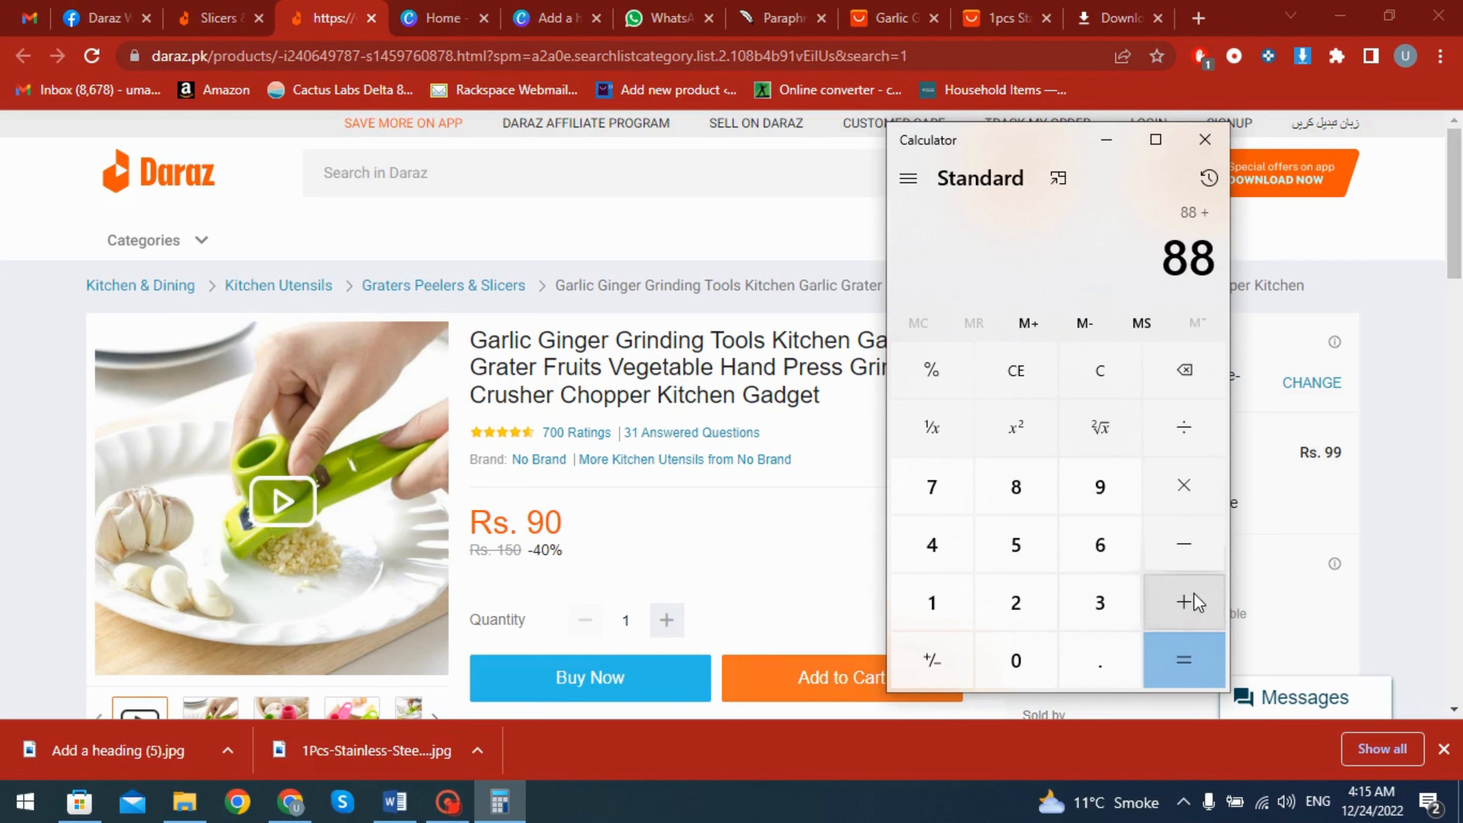
click(1008, 568)
click(1204, 667)
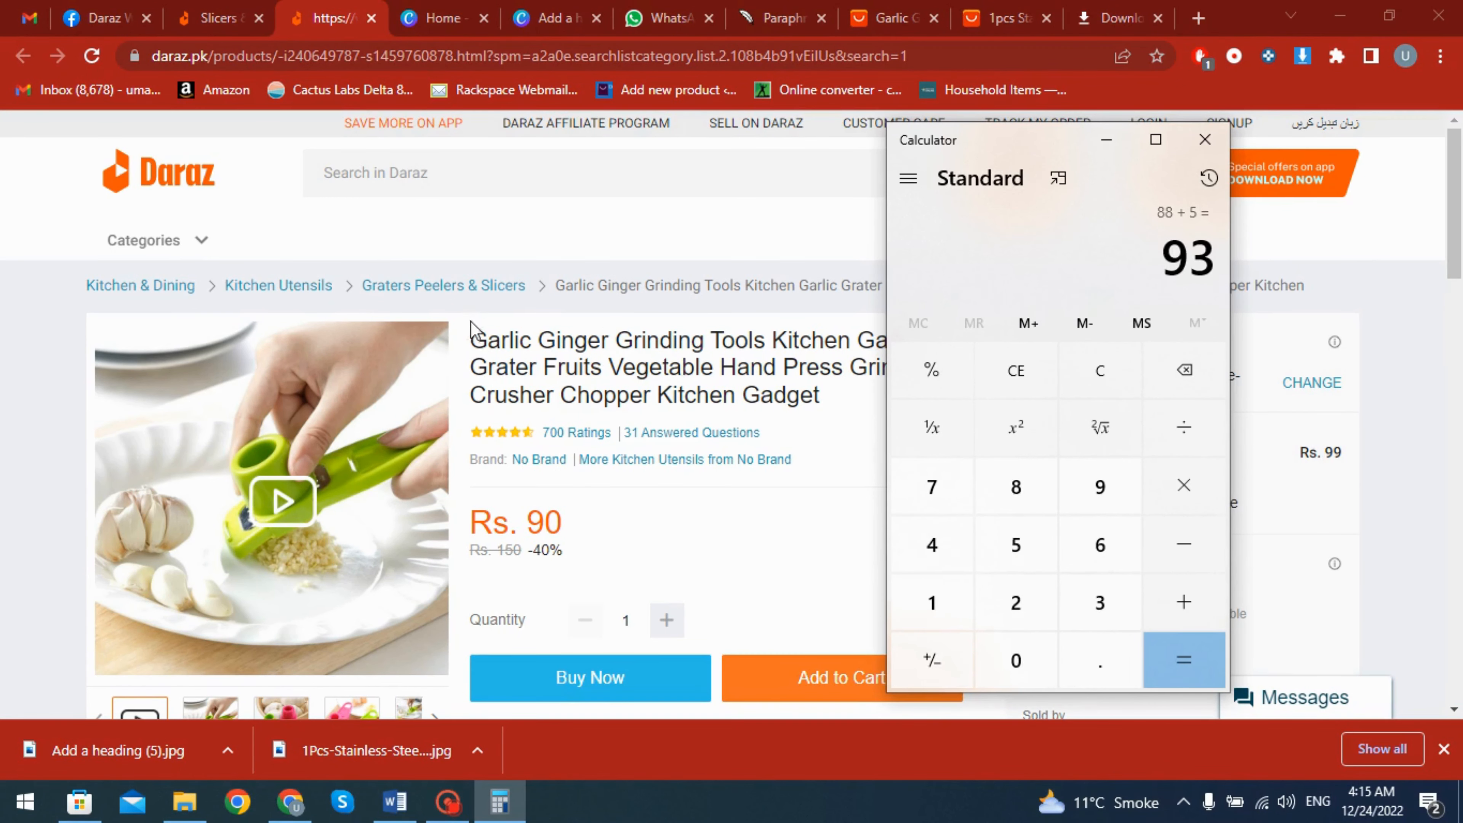
Search Daraz for "Garlic Ginger Grinding Tools Kitchen", copied from the product title, from the slicers category page.
drag(471, 340, 817, 339)
key(ctrl+c)
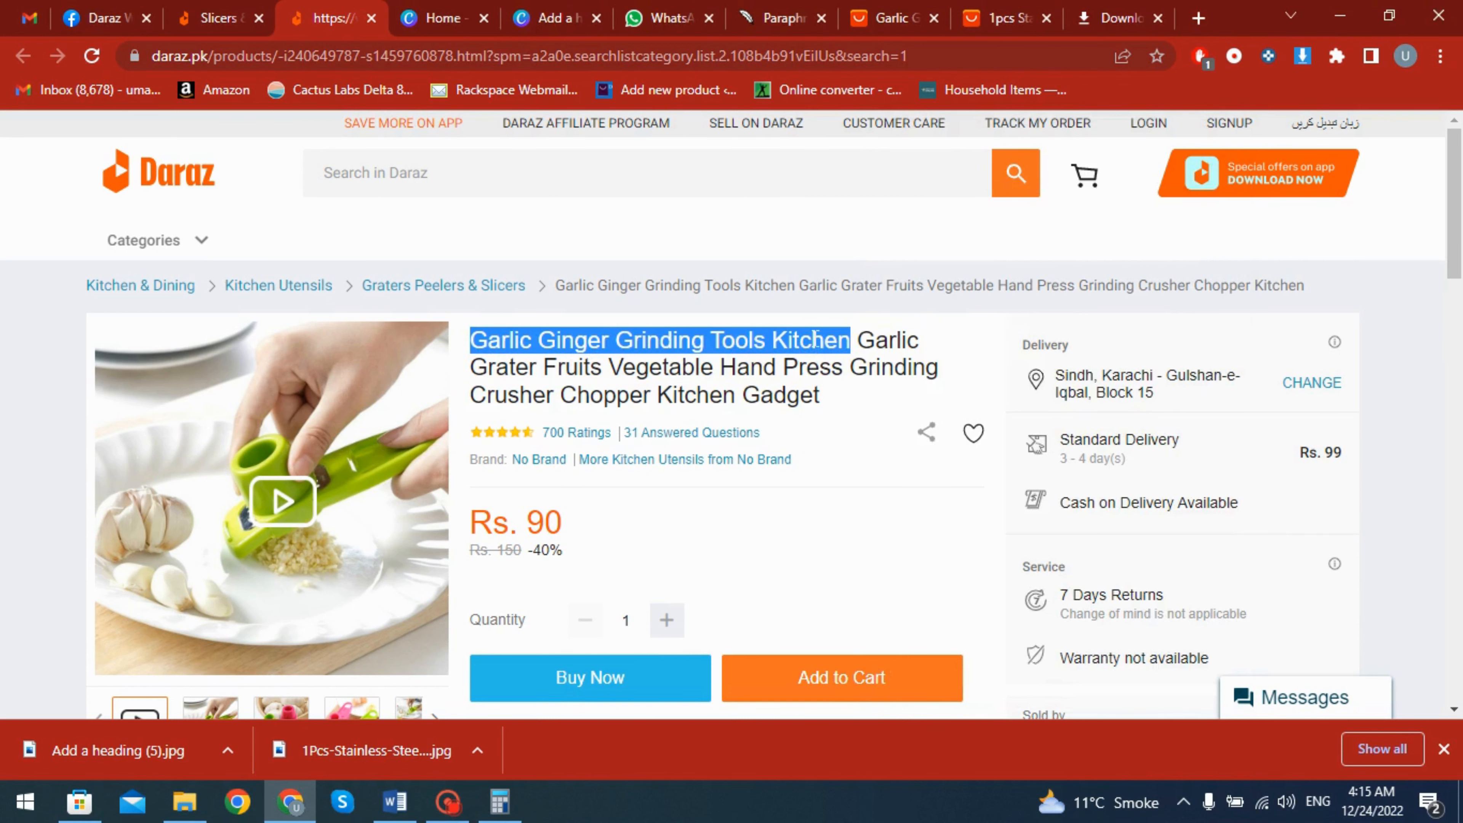
click(228, 18)
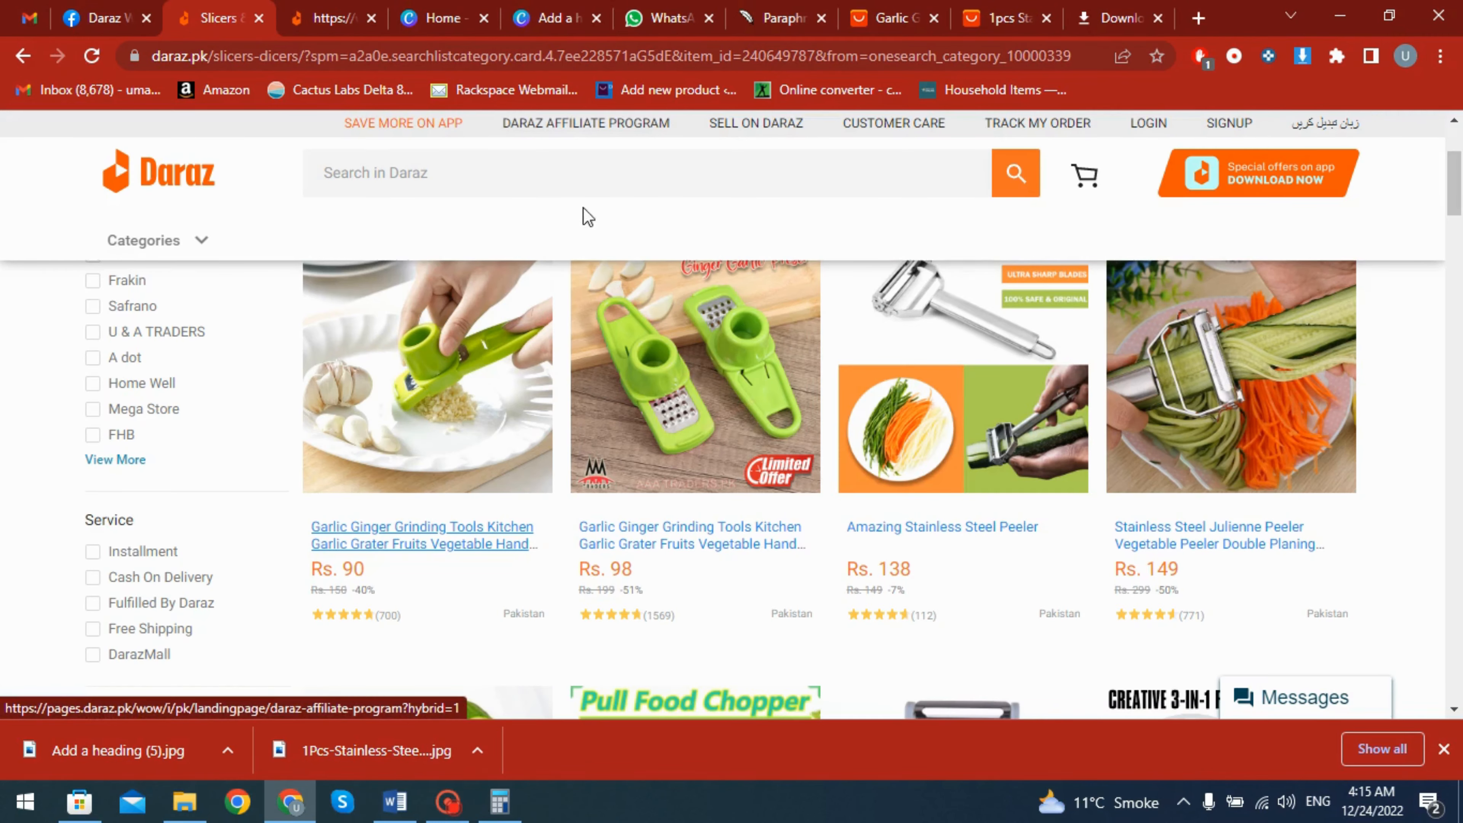
click(585, 173)
key(ctrl+v)
click(1020, 173)
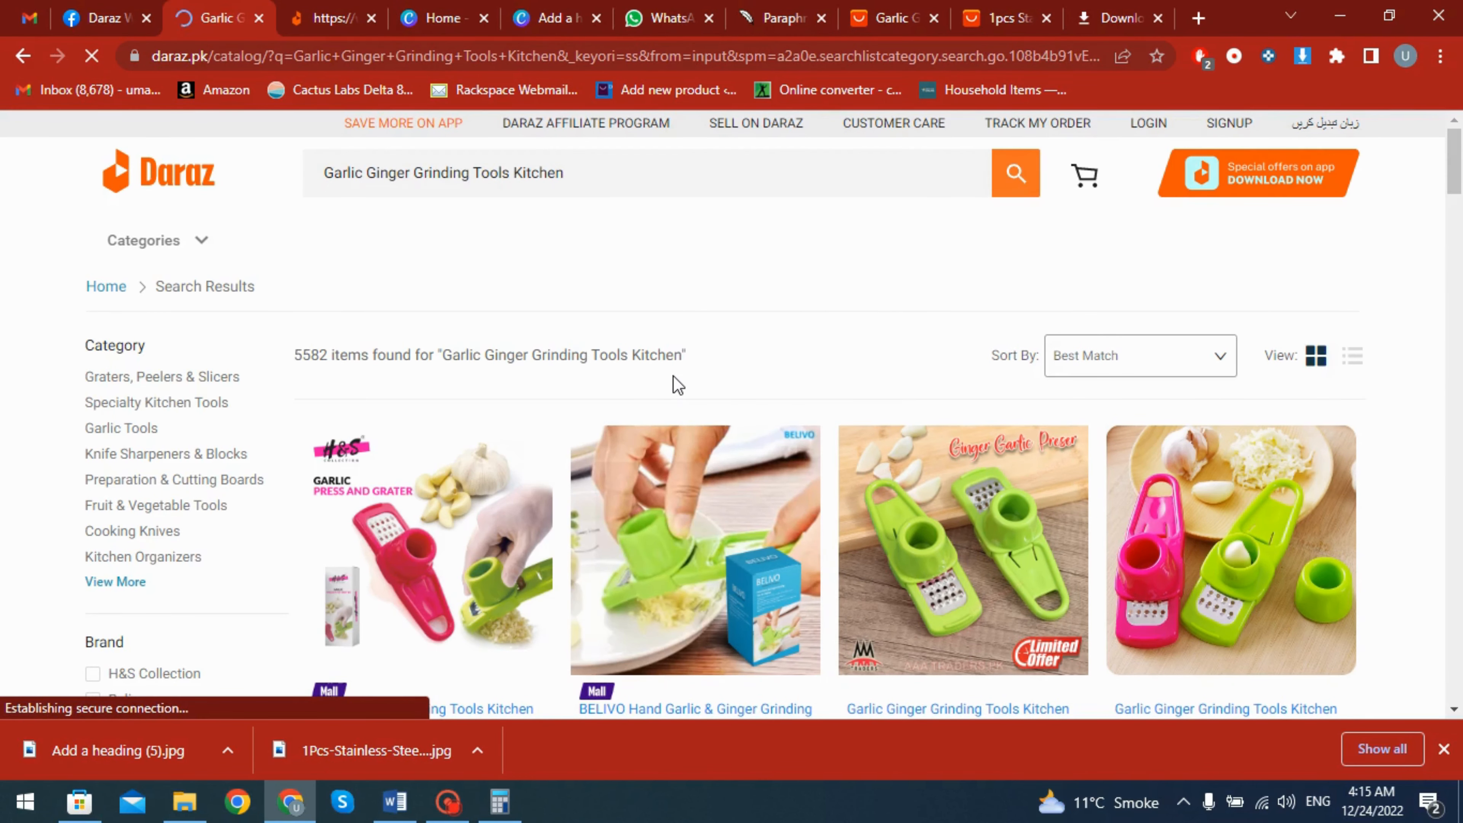
Examine competitor prices and ratings across the garlic grinder search results, comparing them with the cost total in Calculator.
scroll(675, 392, down, 1)
scroll(675, 380, down, 3)
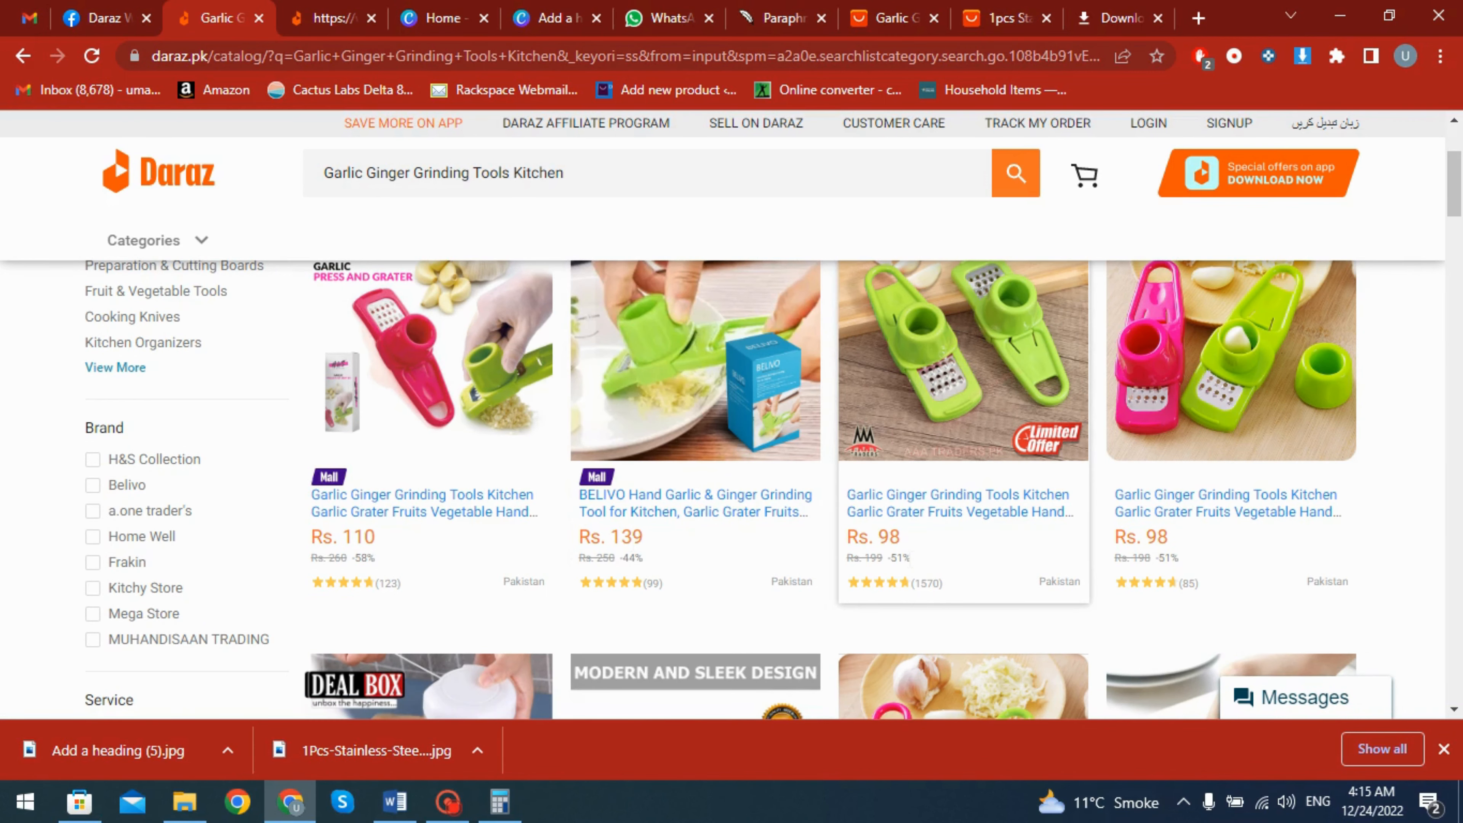
scroll(853, 589, down, 5)
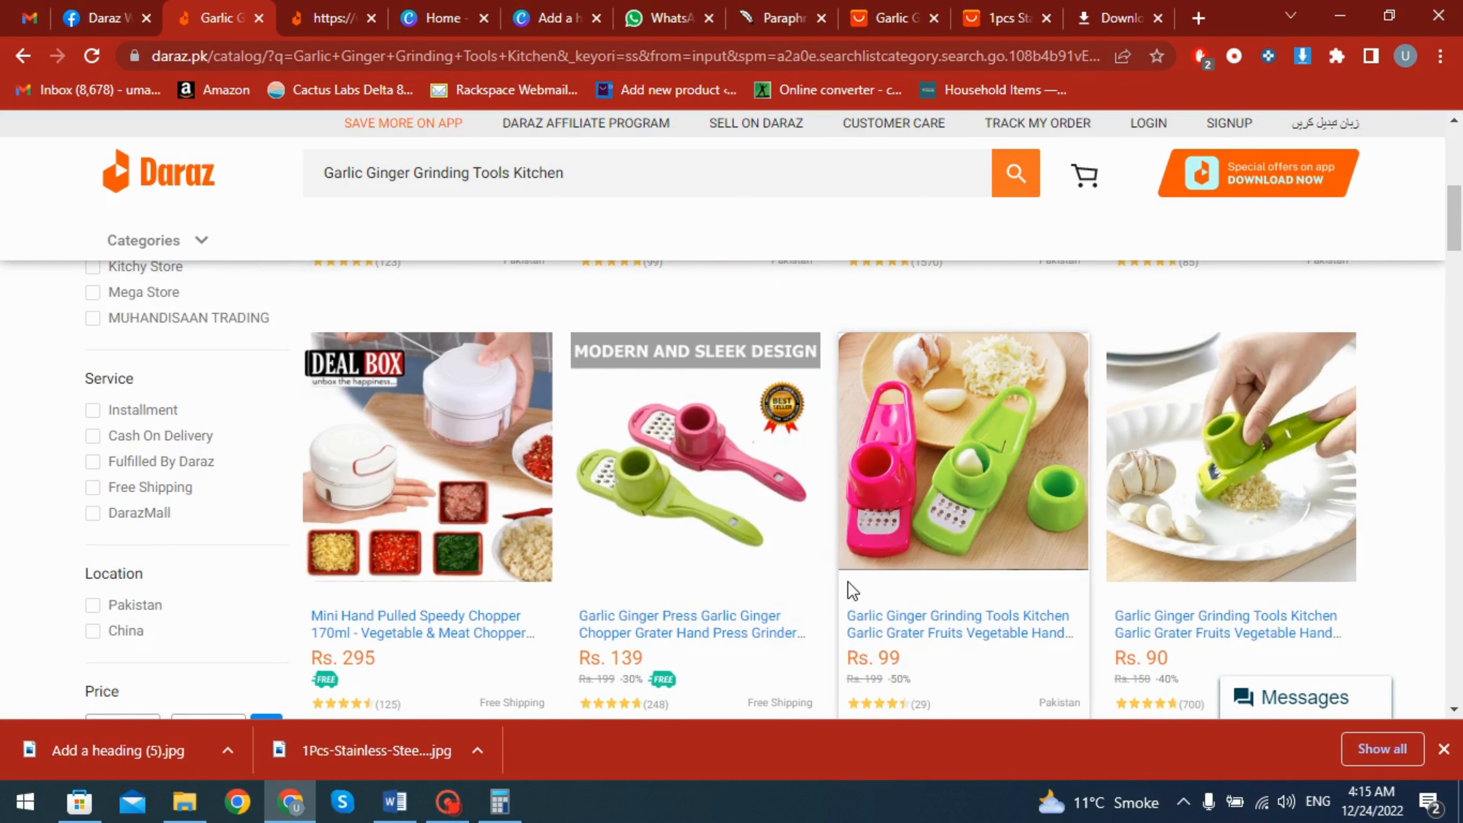
scroll(846, 581, down, 3)
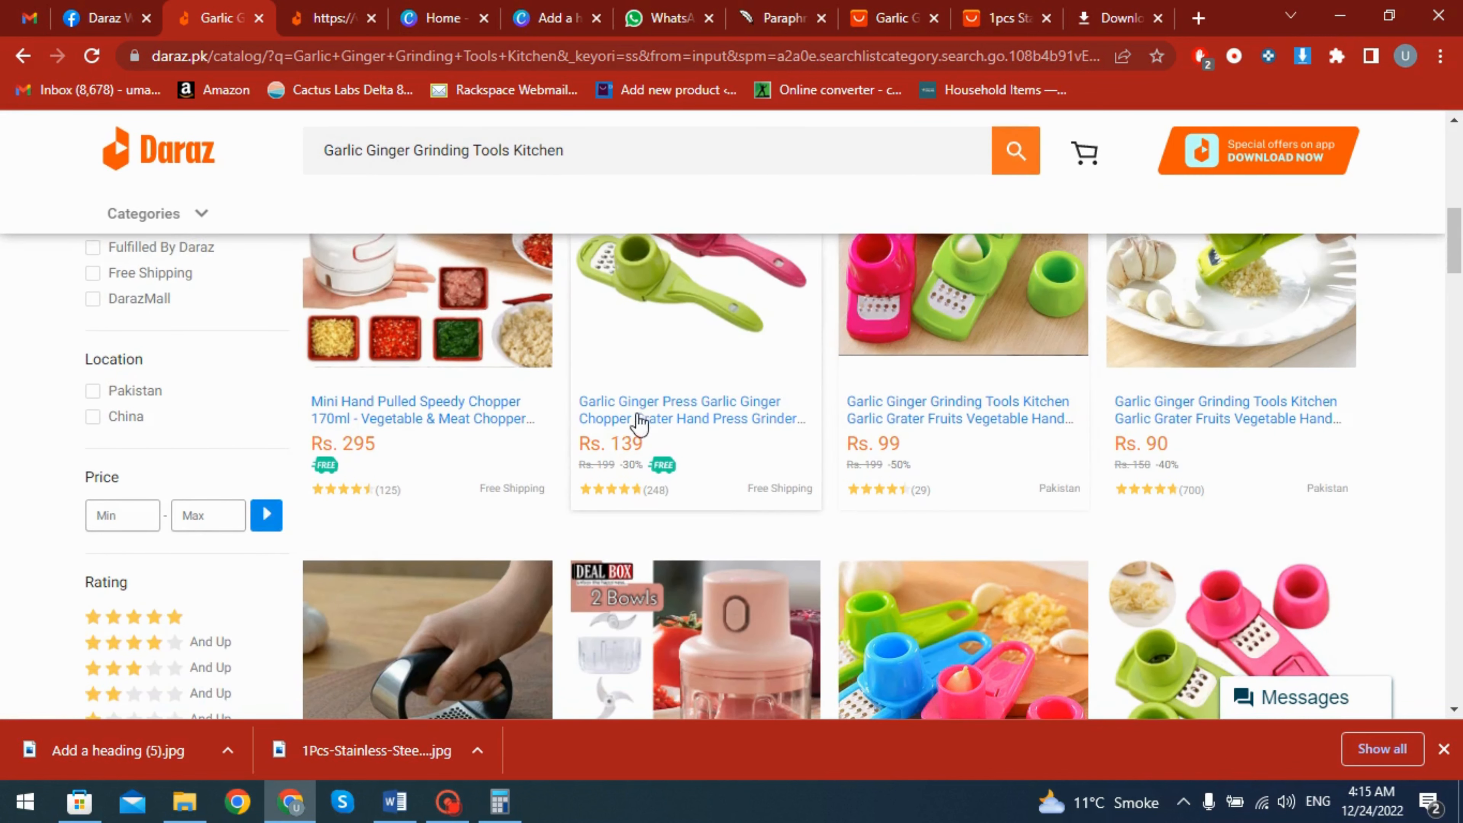
scroll(648, 455, down, 3)
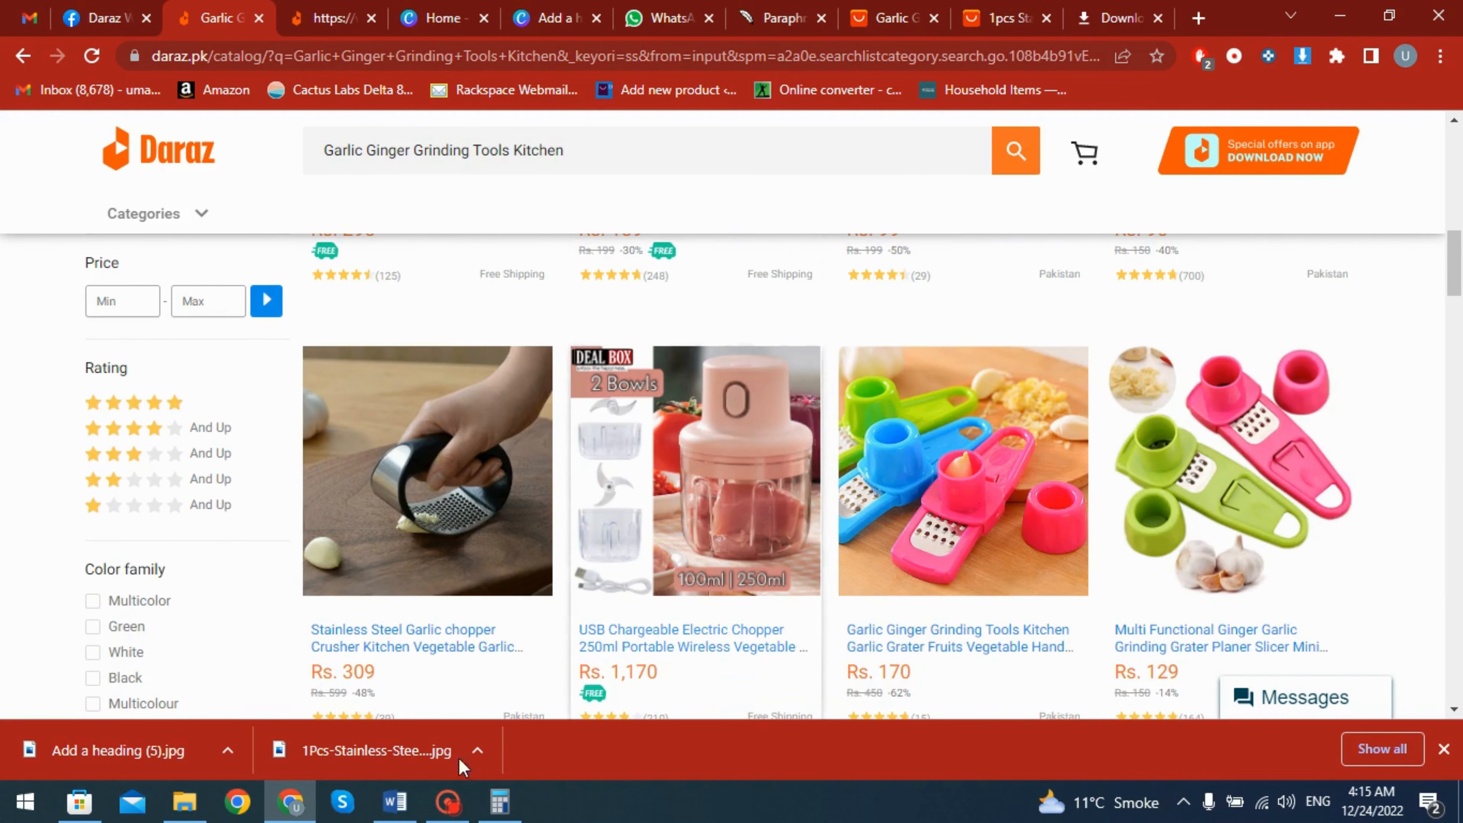
click(500, 802)
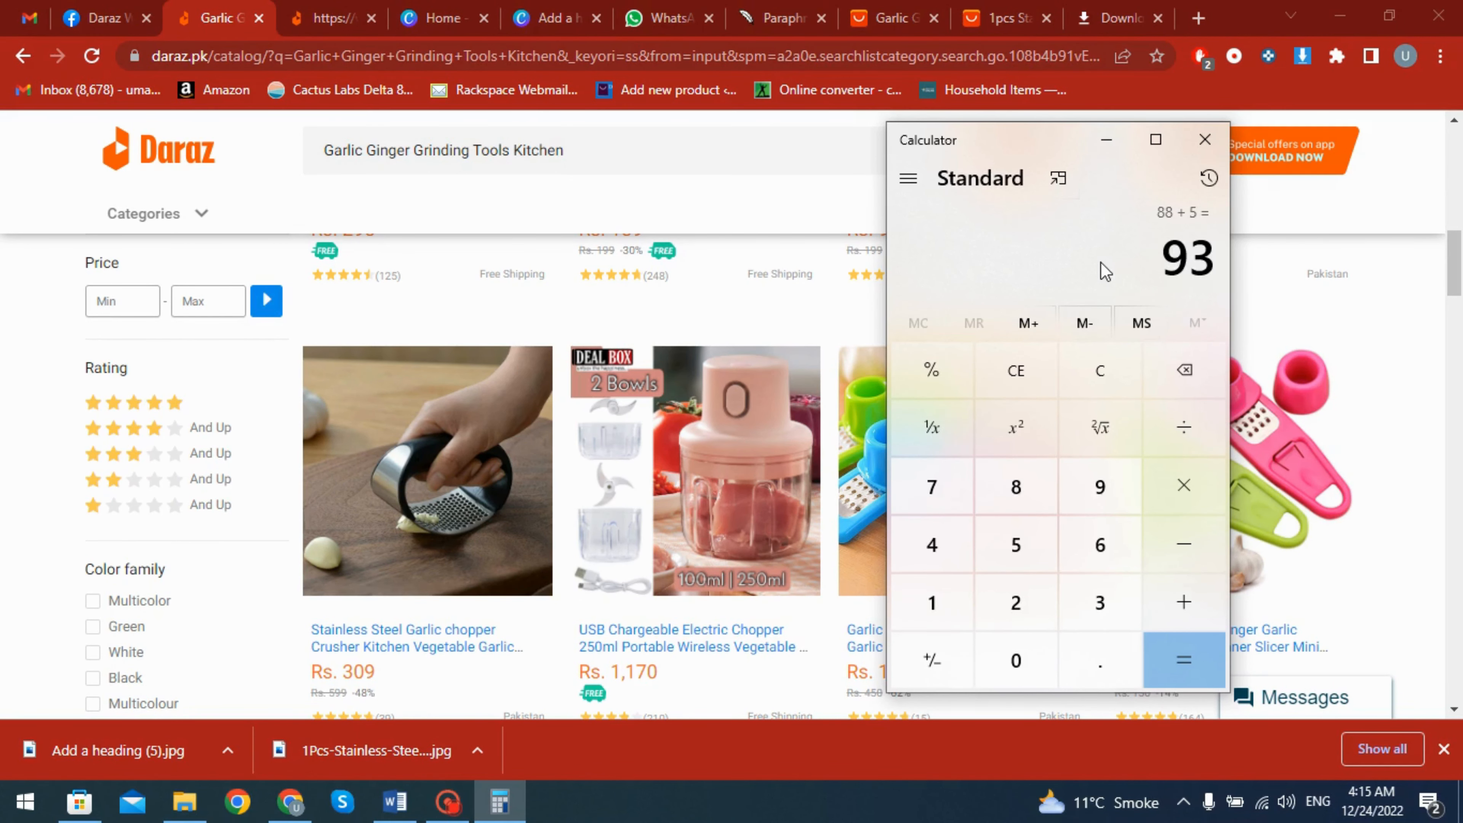
click(1105, 141)
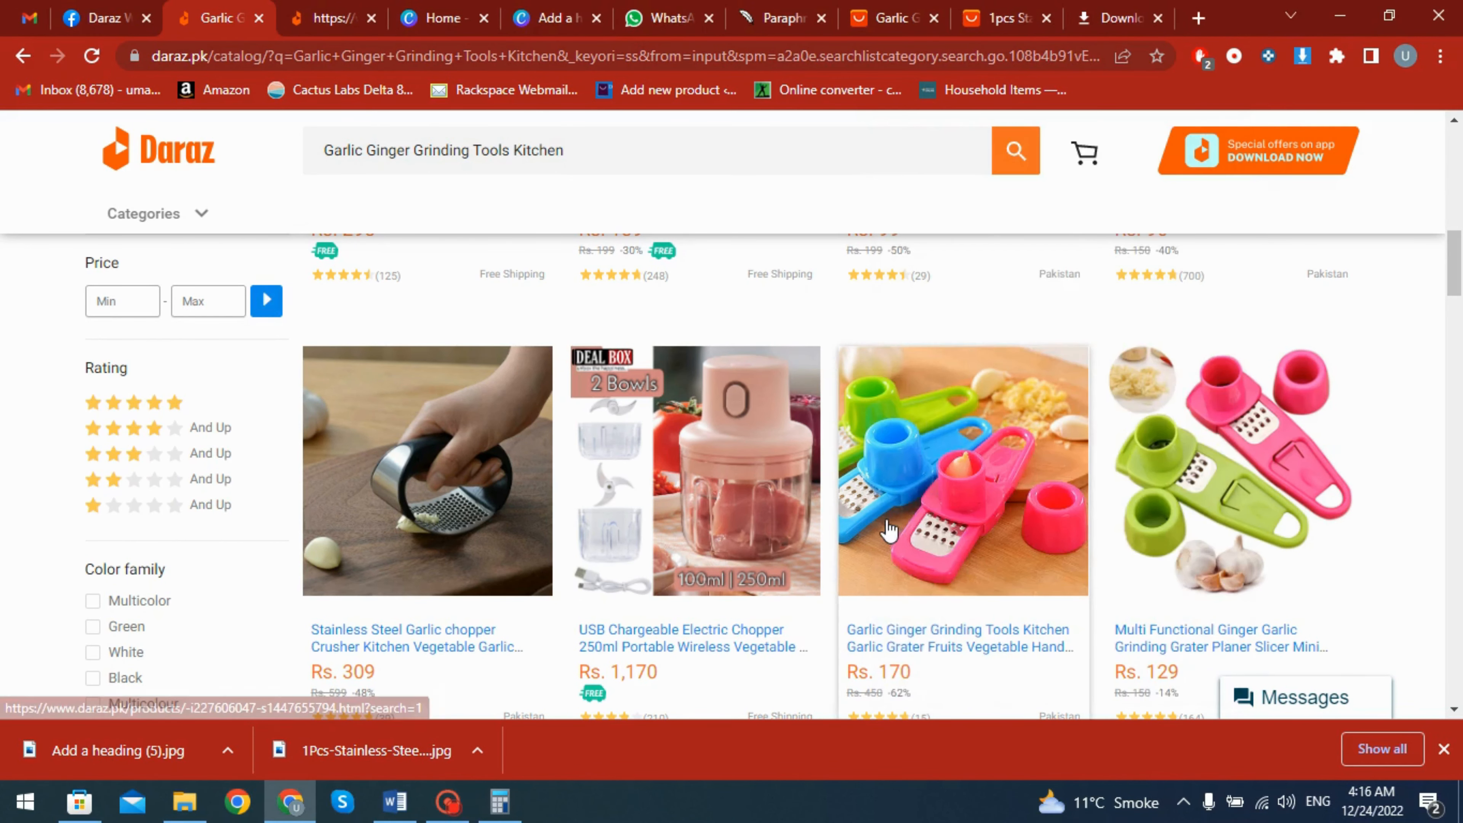
scroll(888, 529, down, 2)
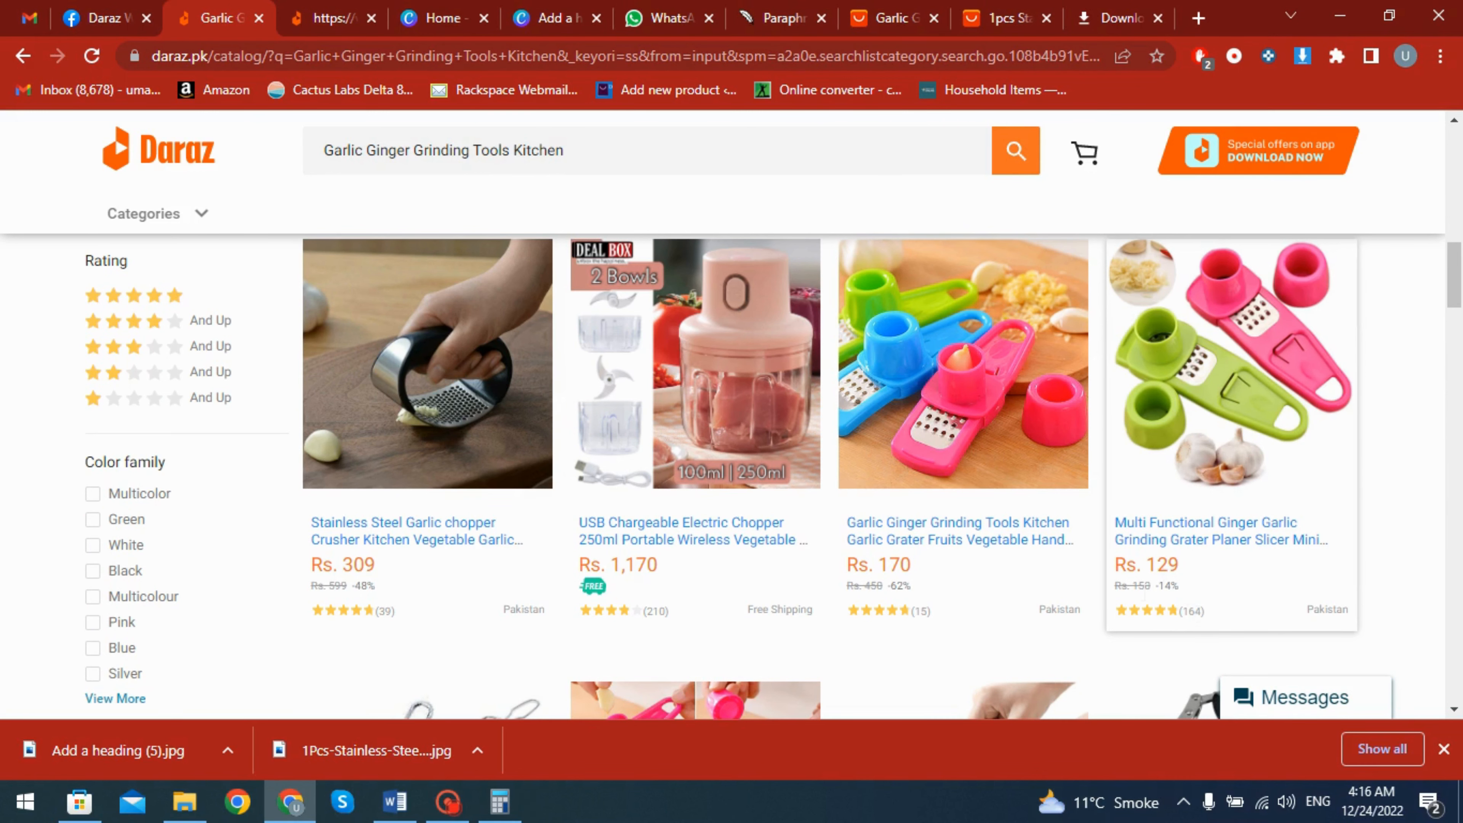
scroll(1136, 597, down, 5)
scroll(1120, 602, down, 4)
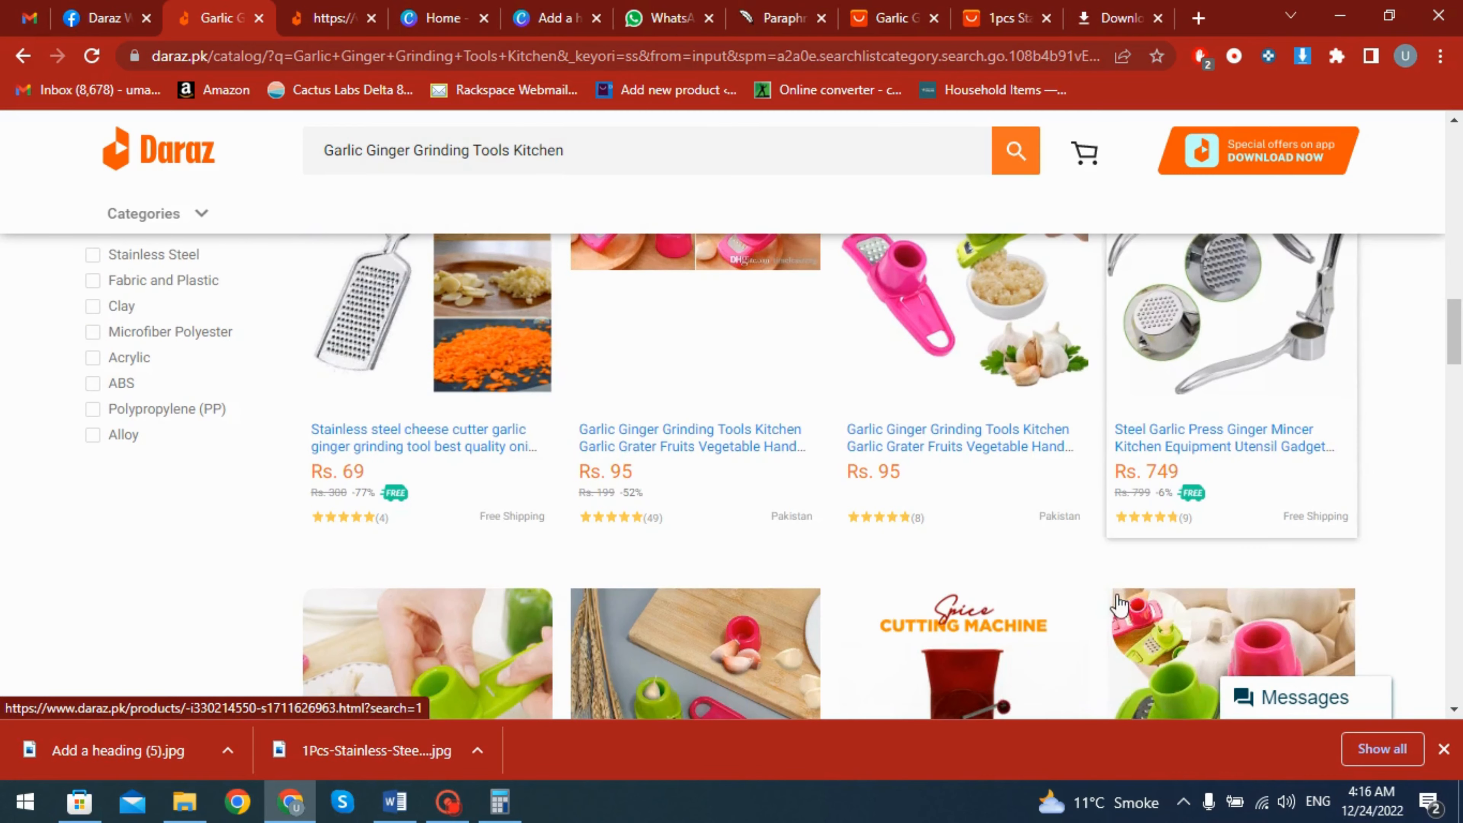
scroll(920, 484, down, 3)
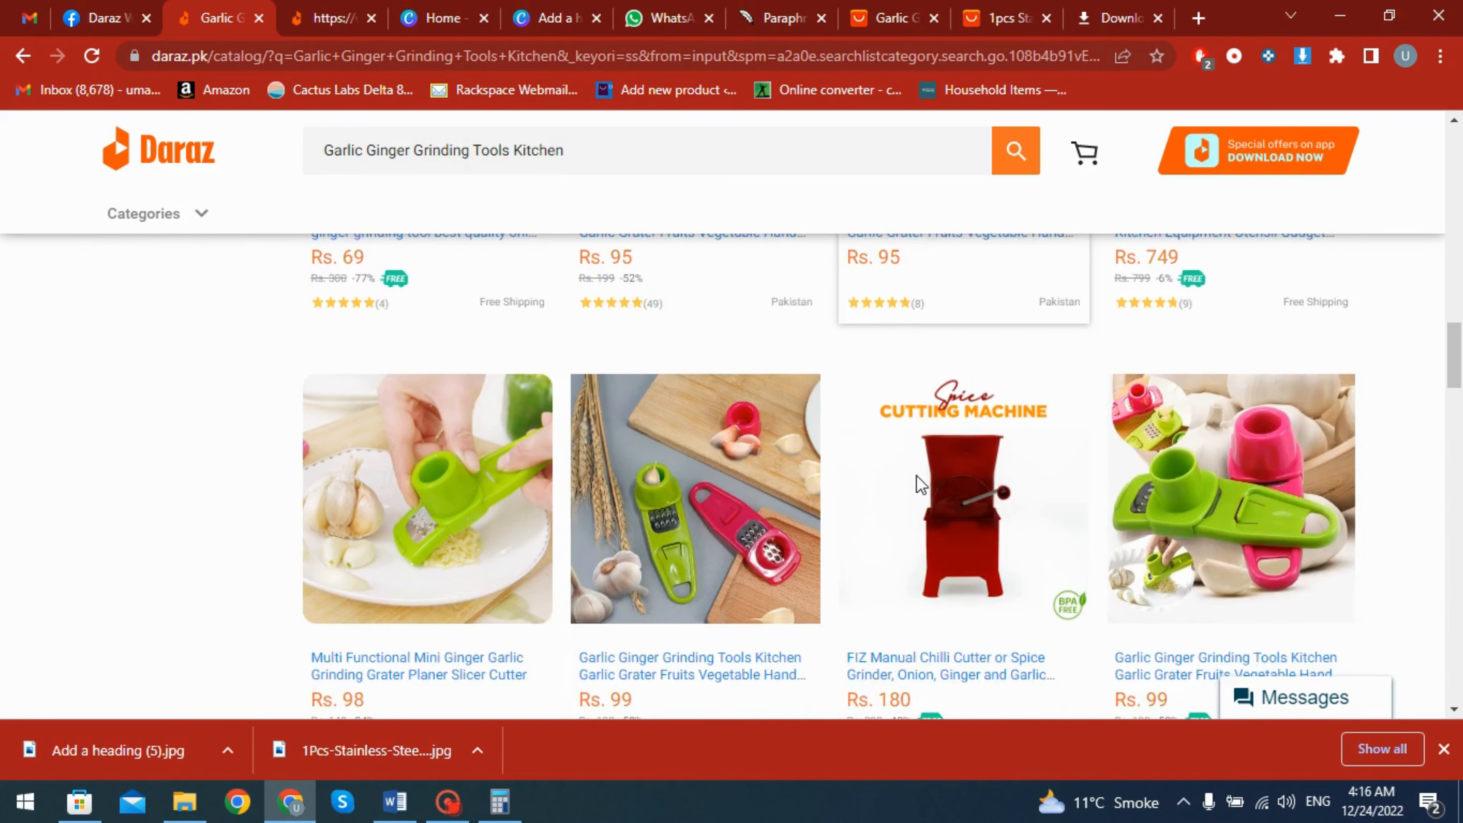
scroll(899, 481, down, 7)
scroll(834, 475, down, 1)
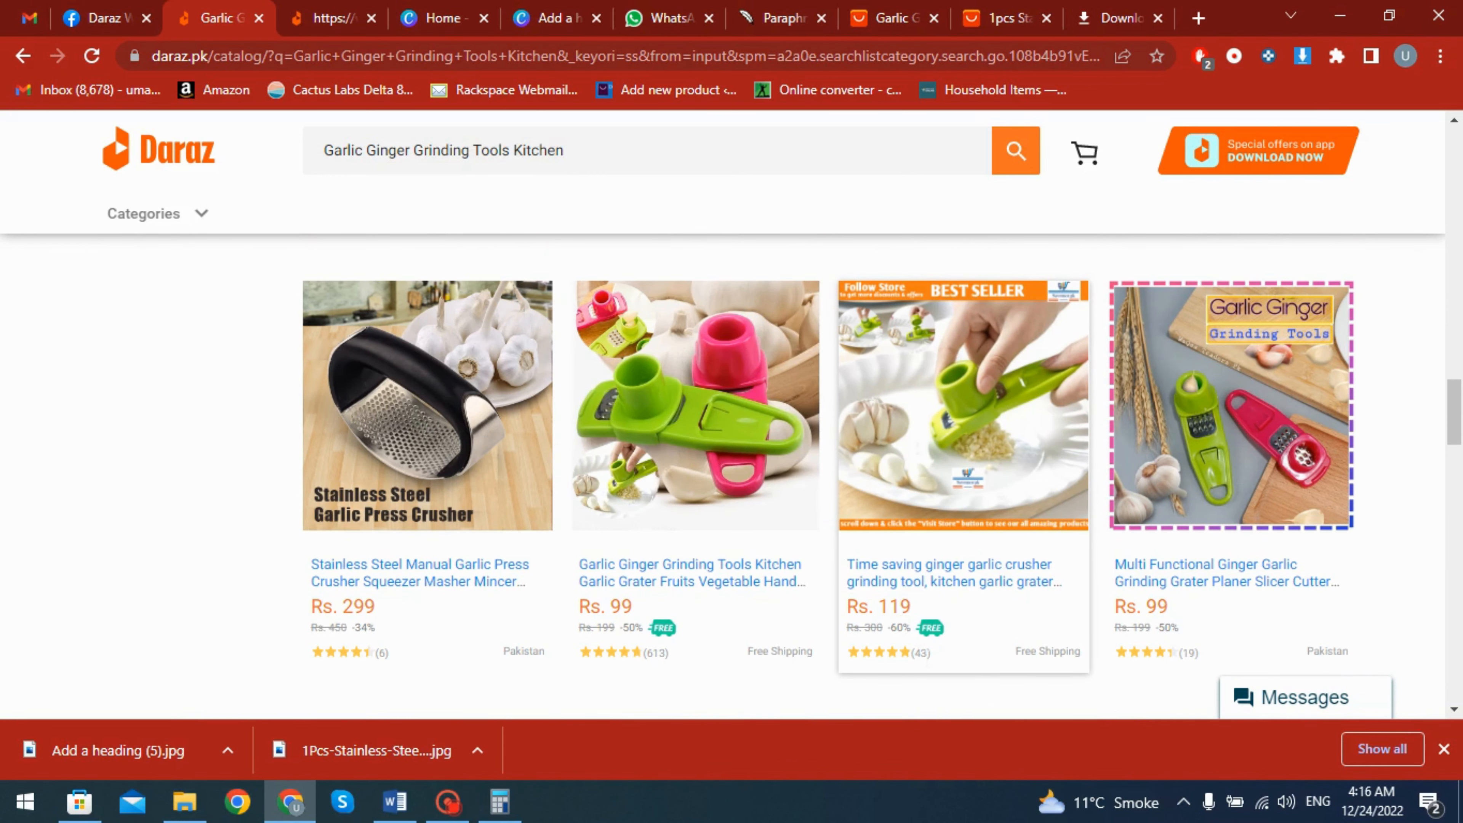
scroll(916, 625, down, 5)
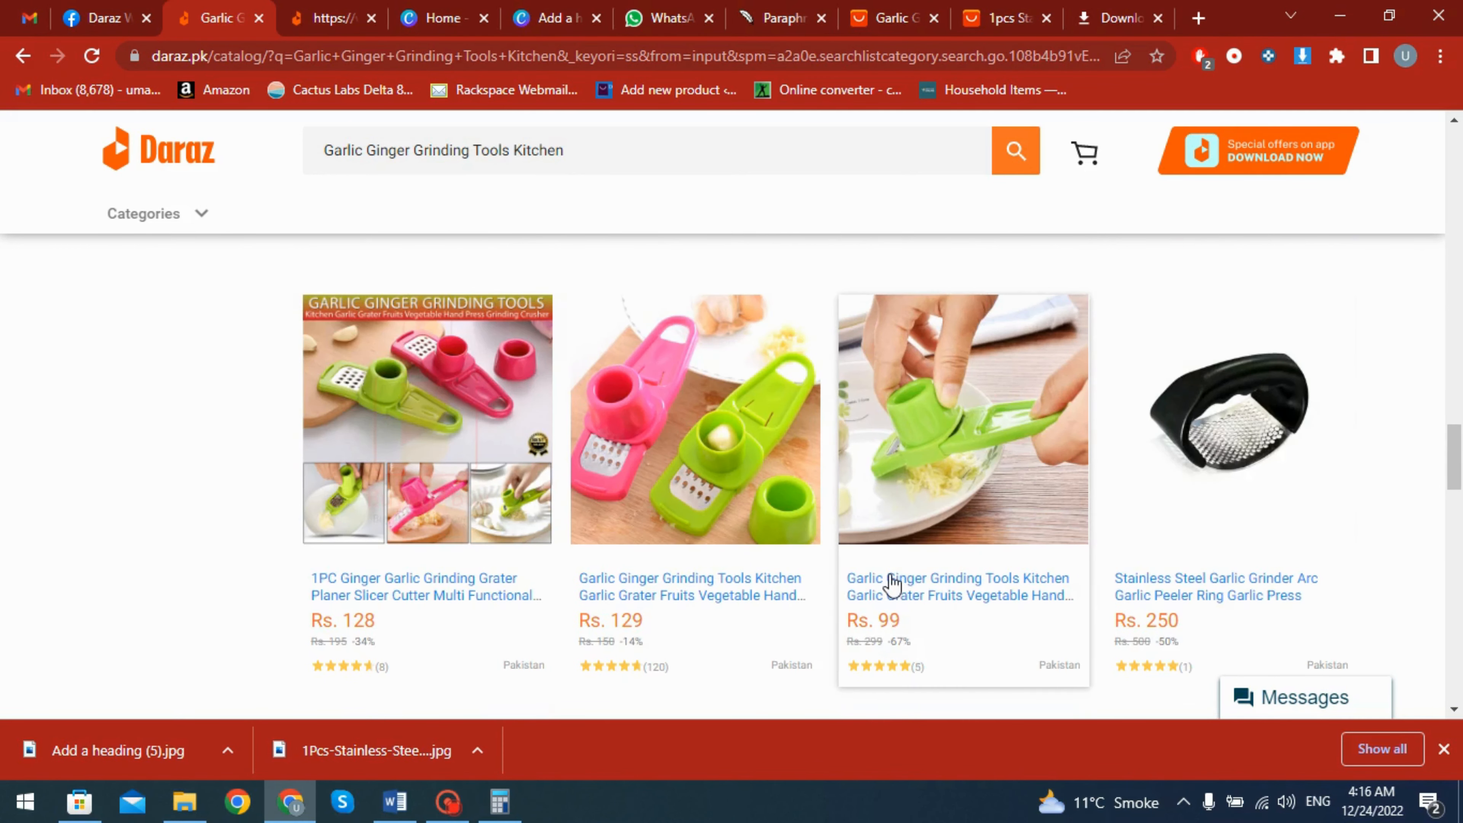
Compare the supplier's quoted price in the Daraz Wholesalers (Sourcing Hub) Facebook comments with the cost total in Calculator.
click(109, 18)
click(500, 801)
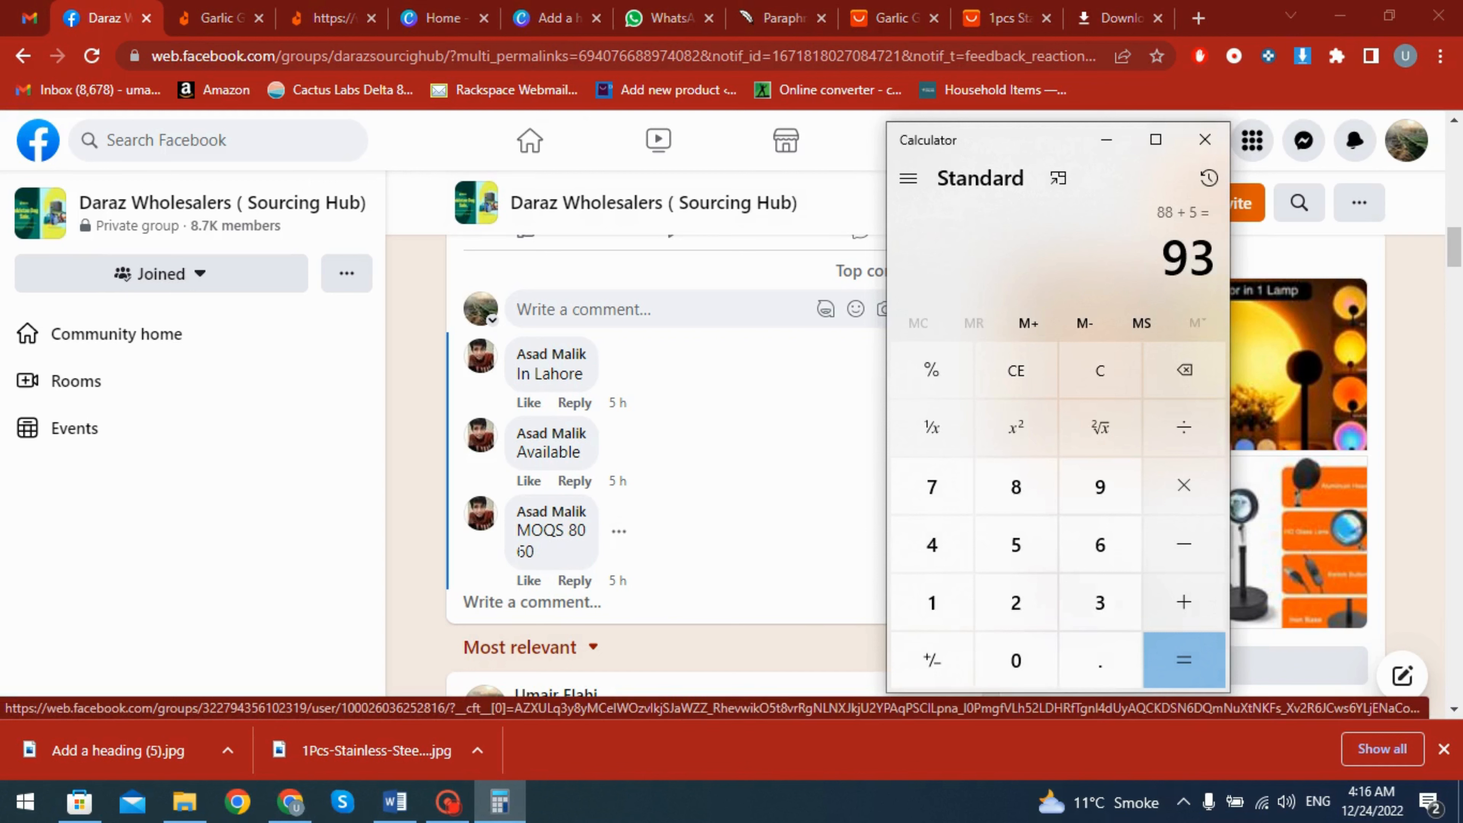
click(517, 551)
double_click(521, 551)
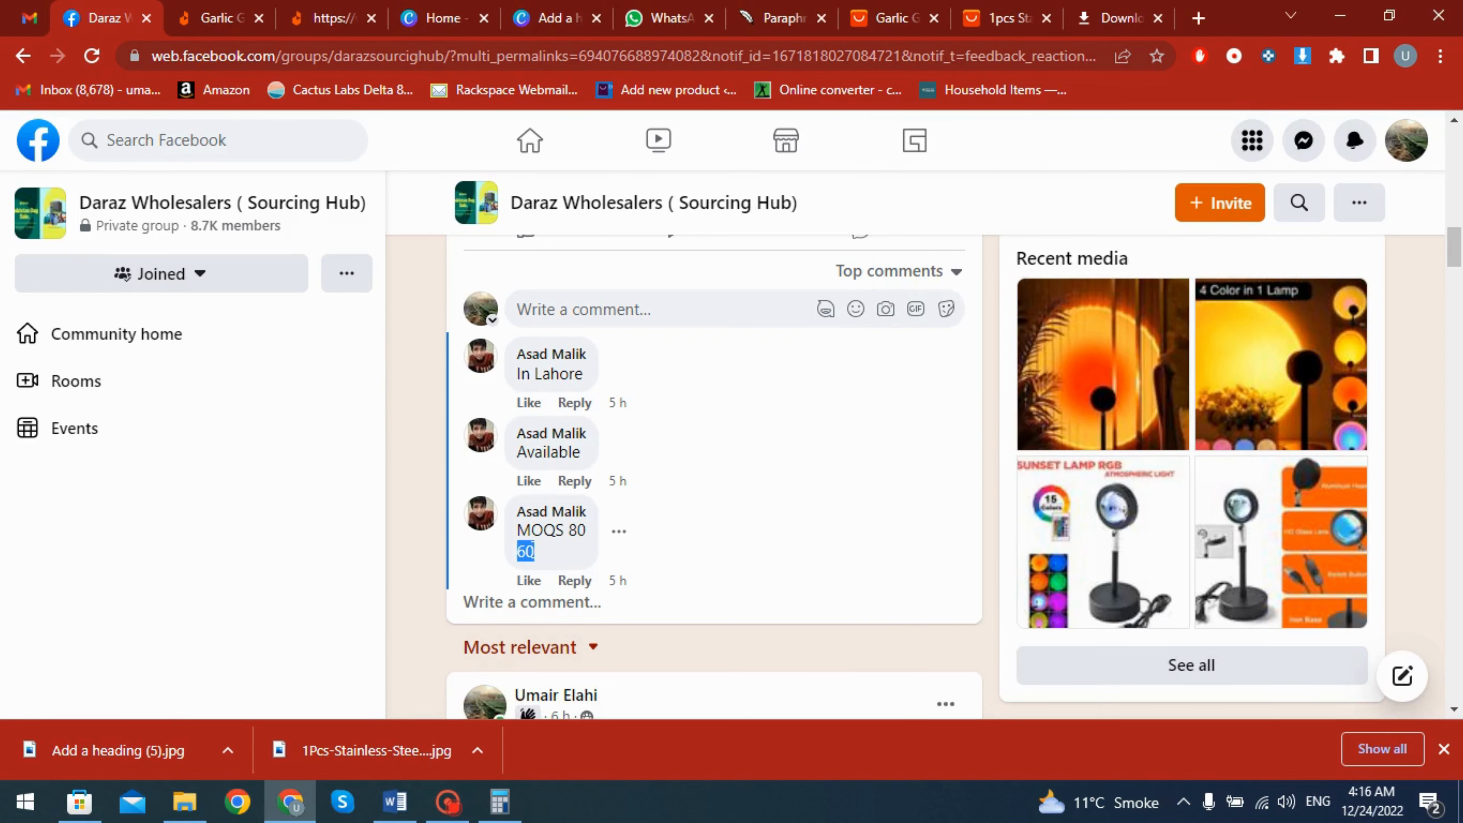
click(525, 551)
drag(517, 552, 525, 552)
click(499, 802)
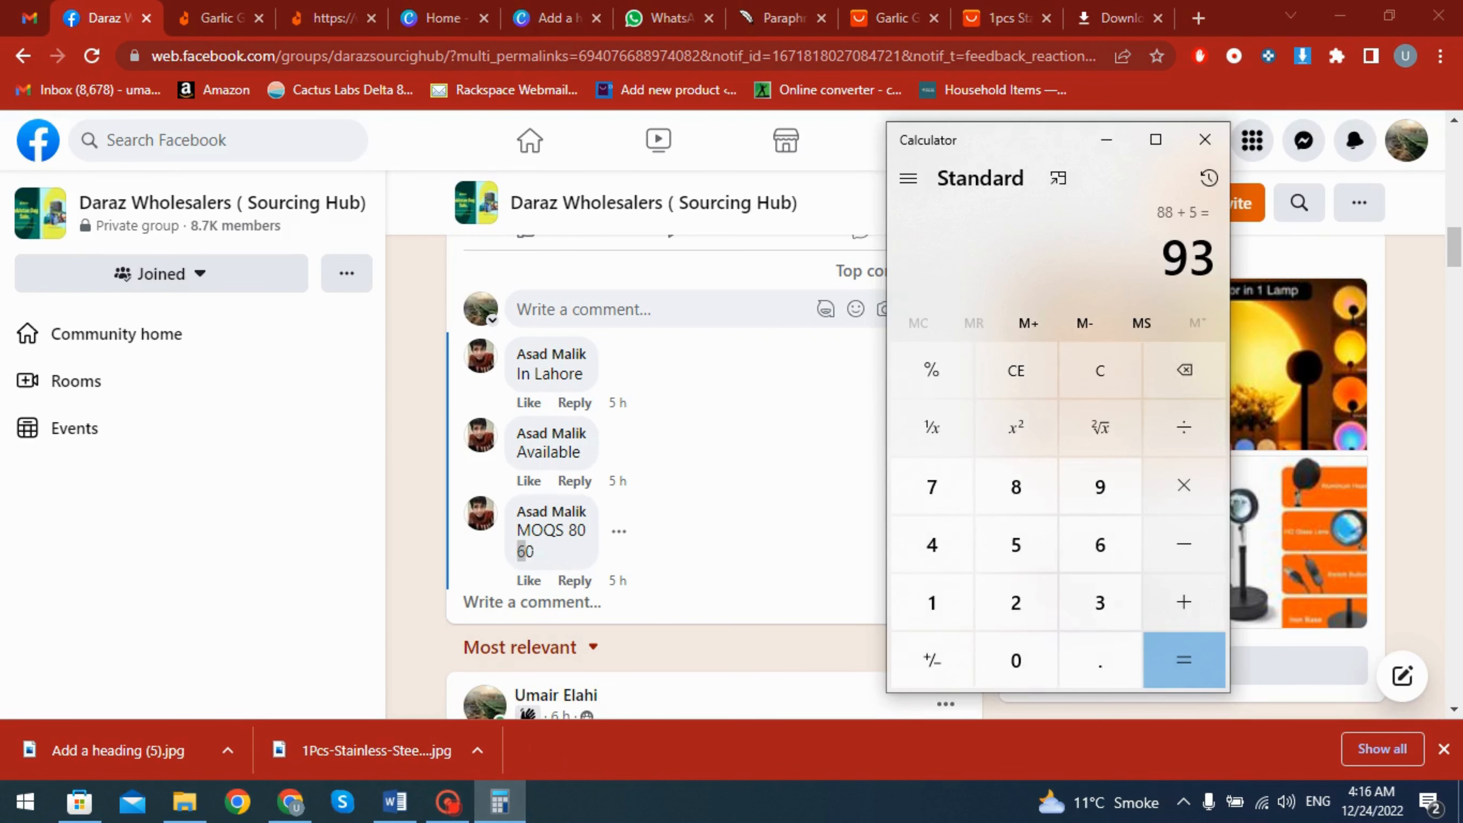
click(521, 551)
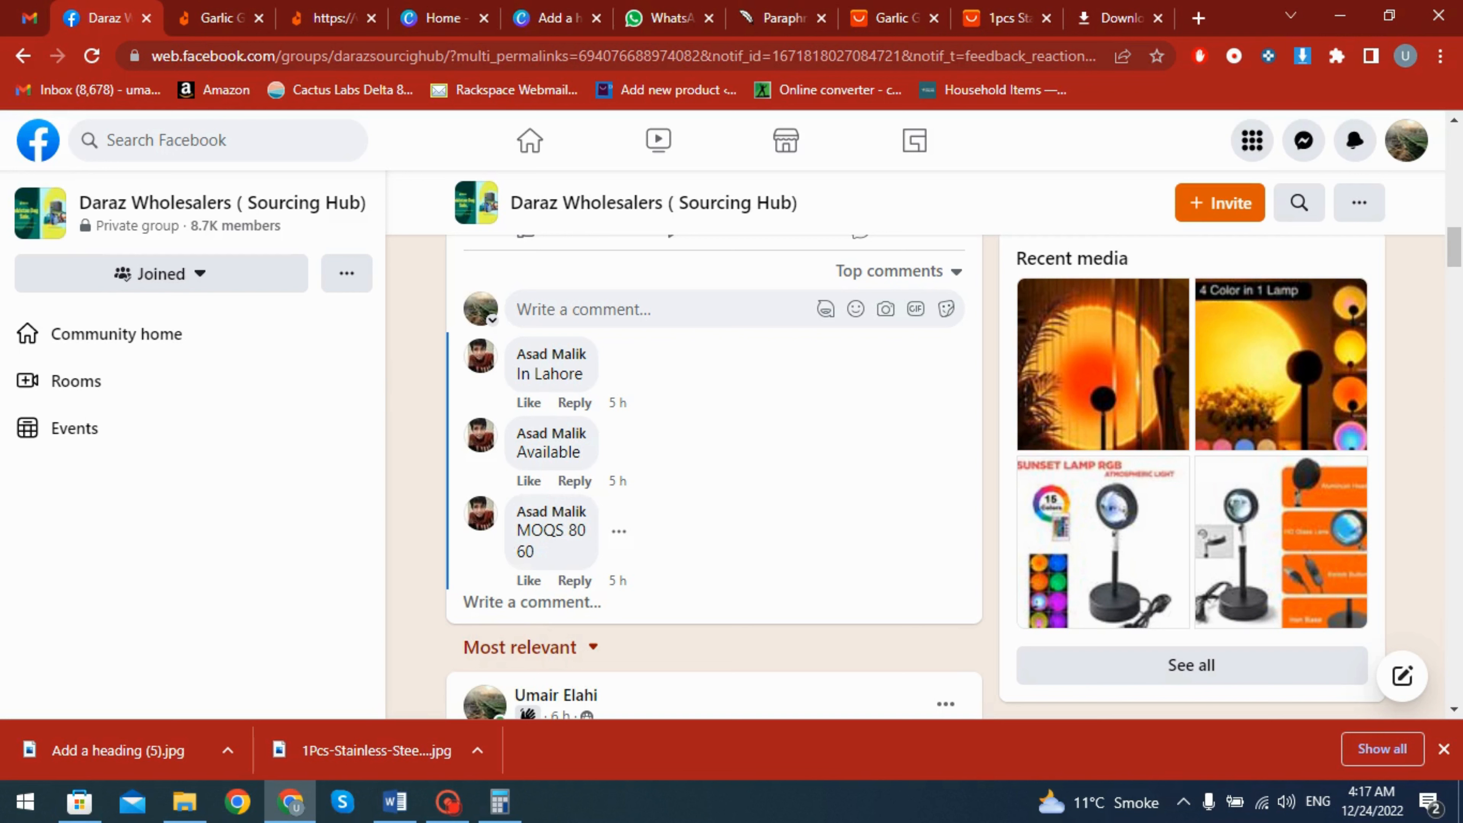
click(503, 815)
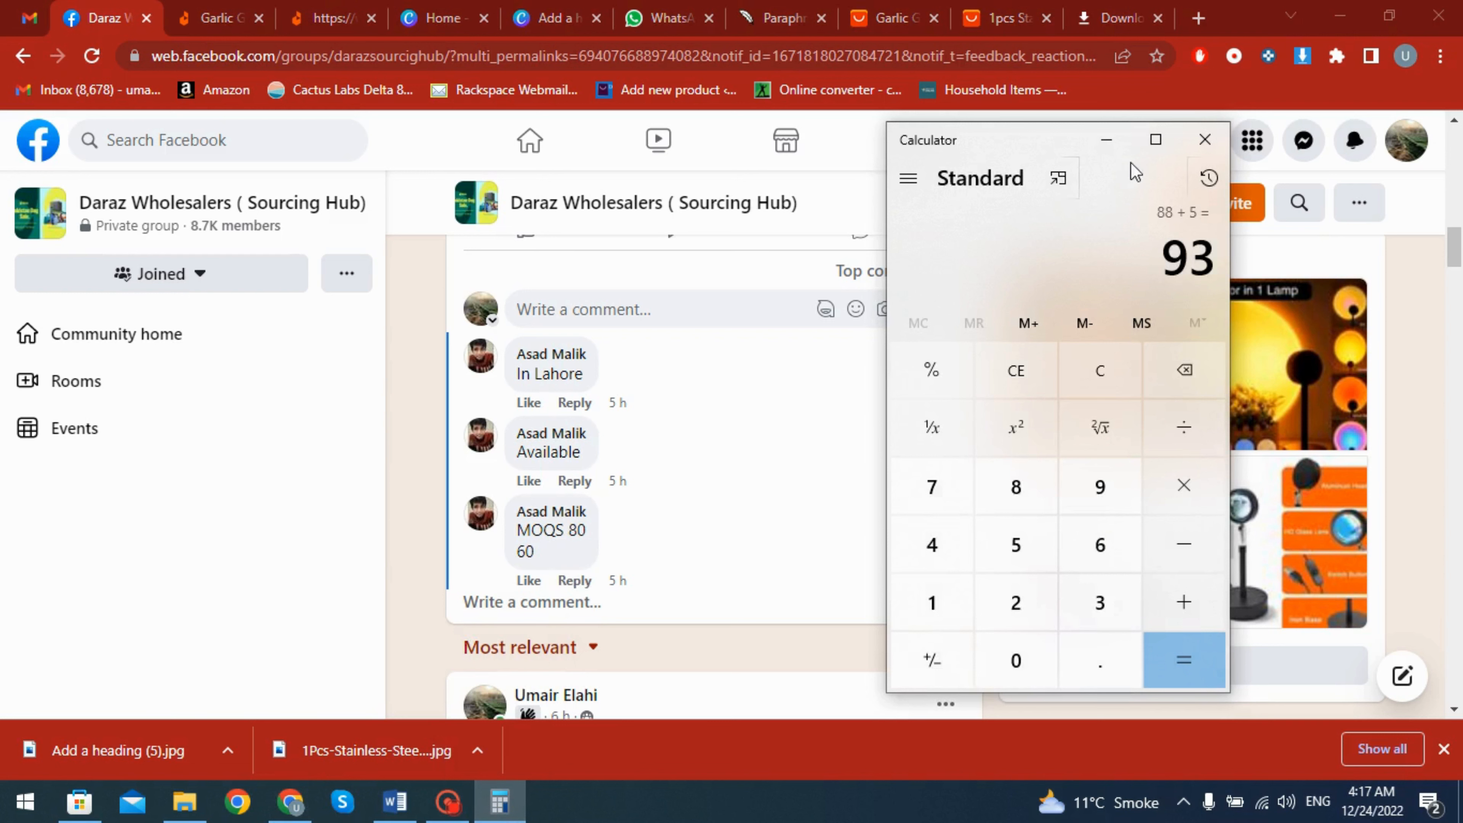
click(1105, 140)
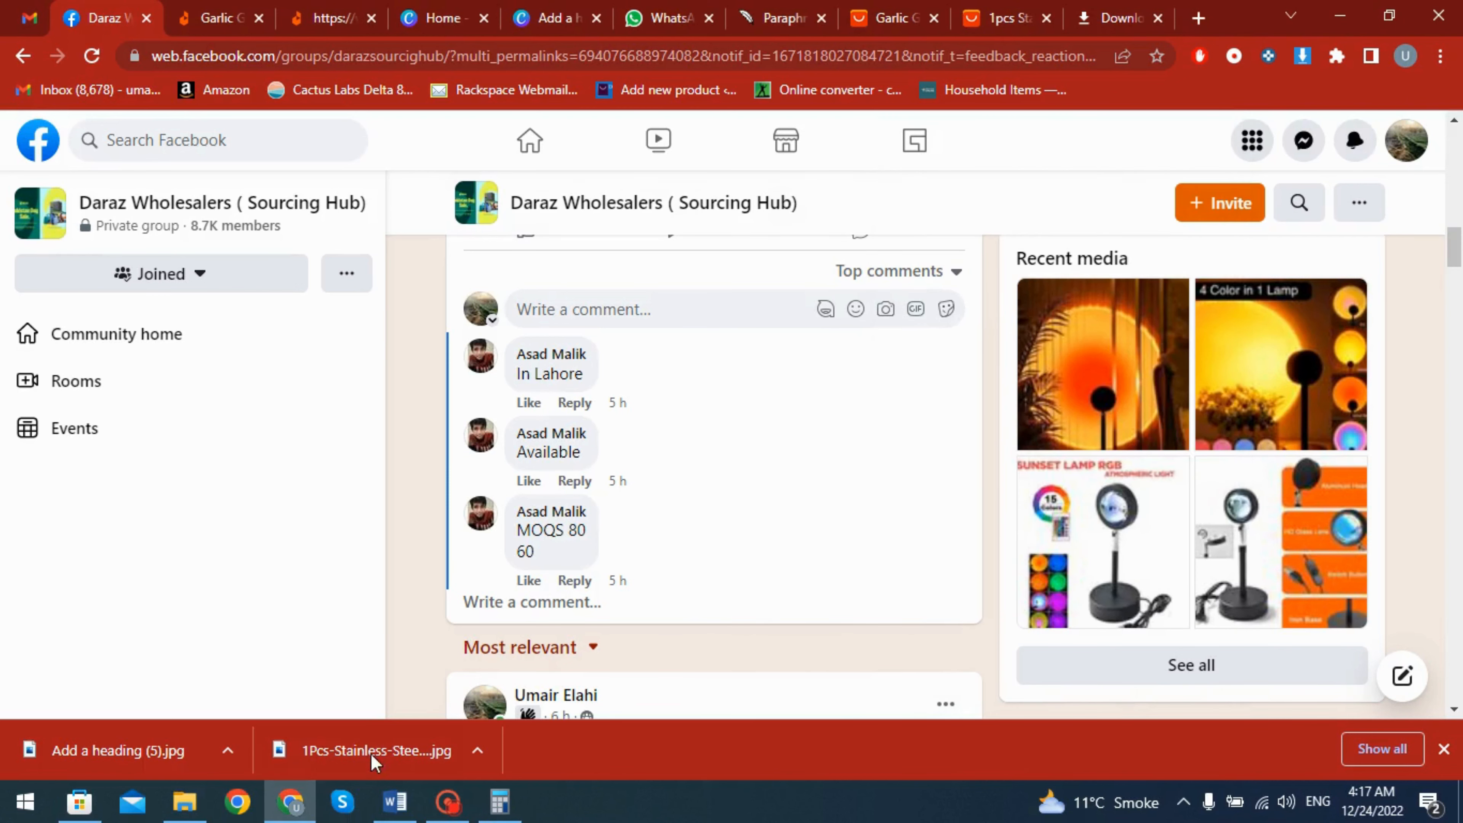
Dismiss the downloads bar and examine the garlic grinder wholesale request post and the supplier's replies on availability, minimum quantity and price.
click(1443, 749)
scroll(410, 557, up, 4)
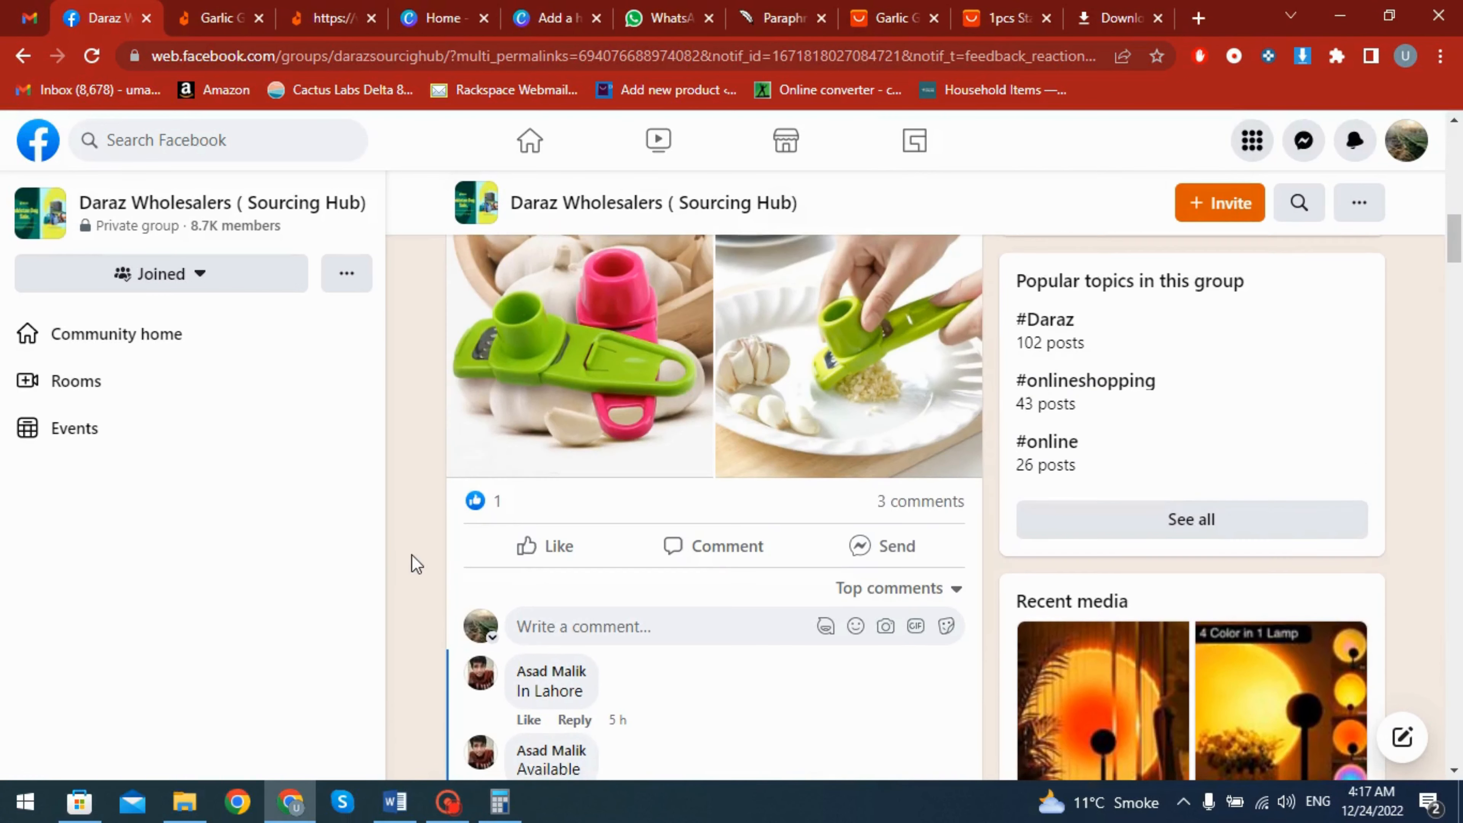
scroll(409, 564, down, 4)
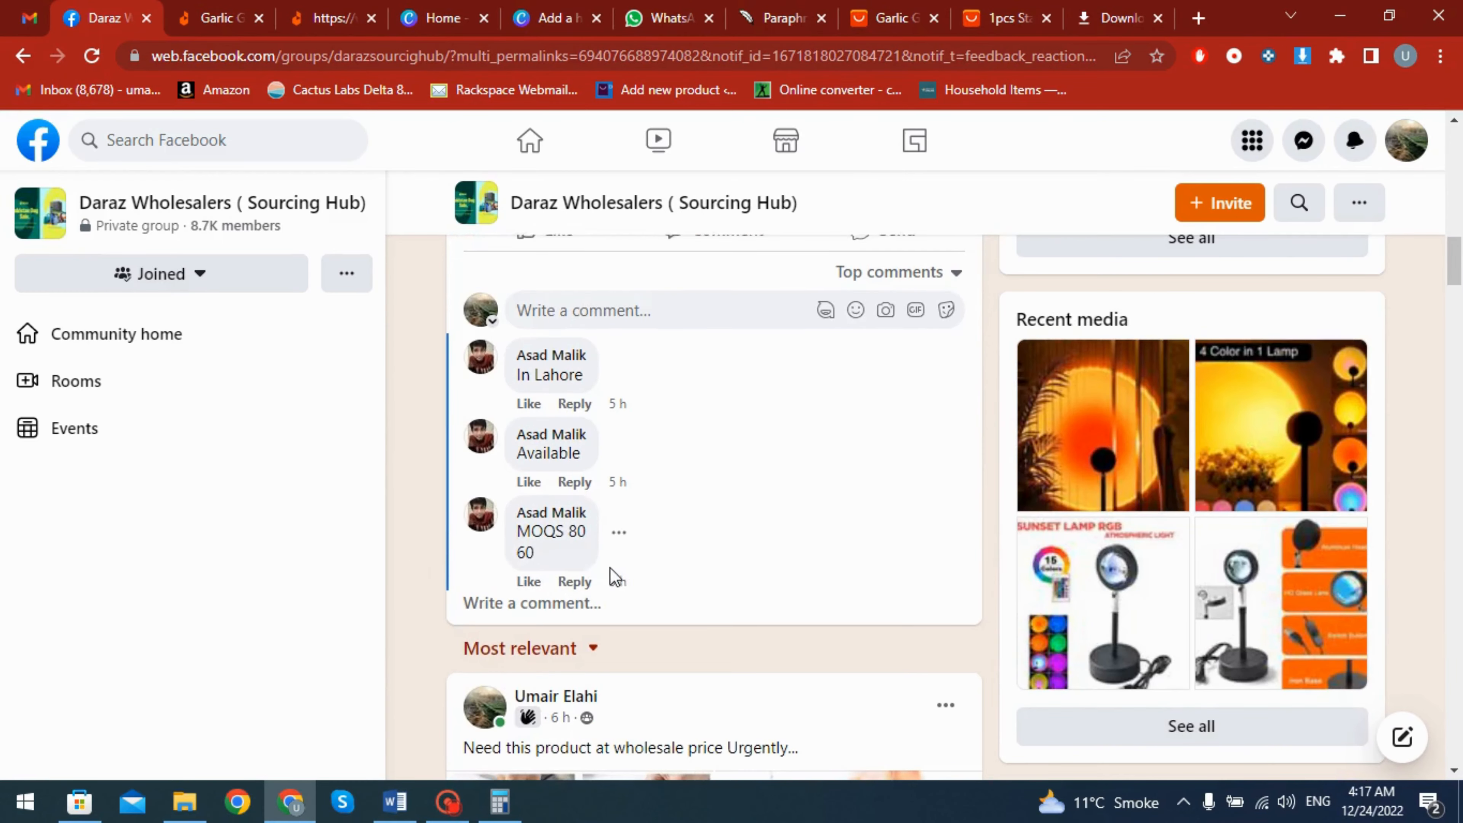
scroll(611, 575, up, 5)
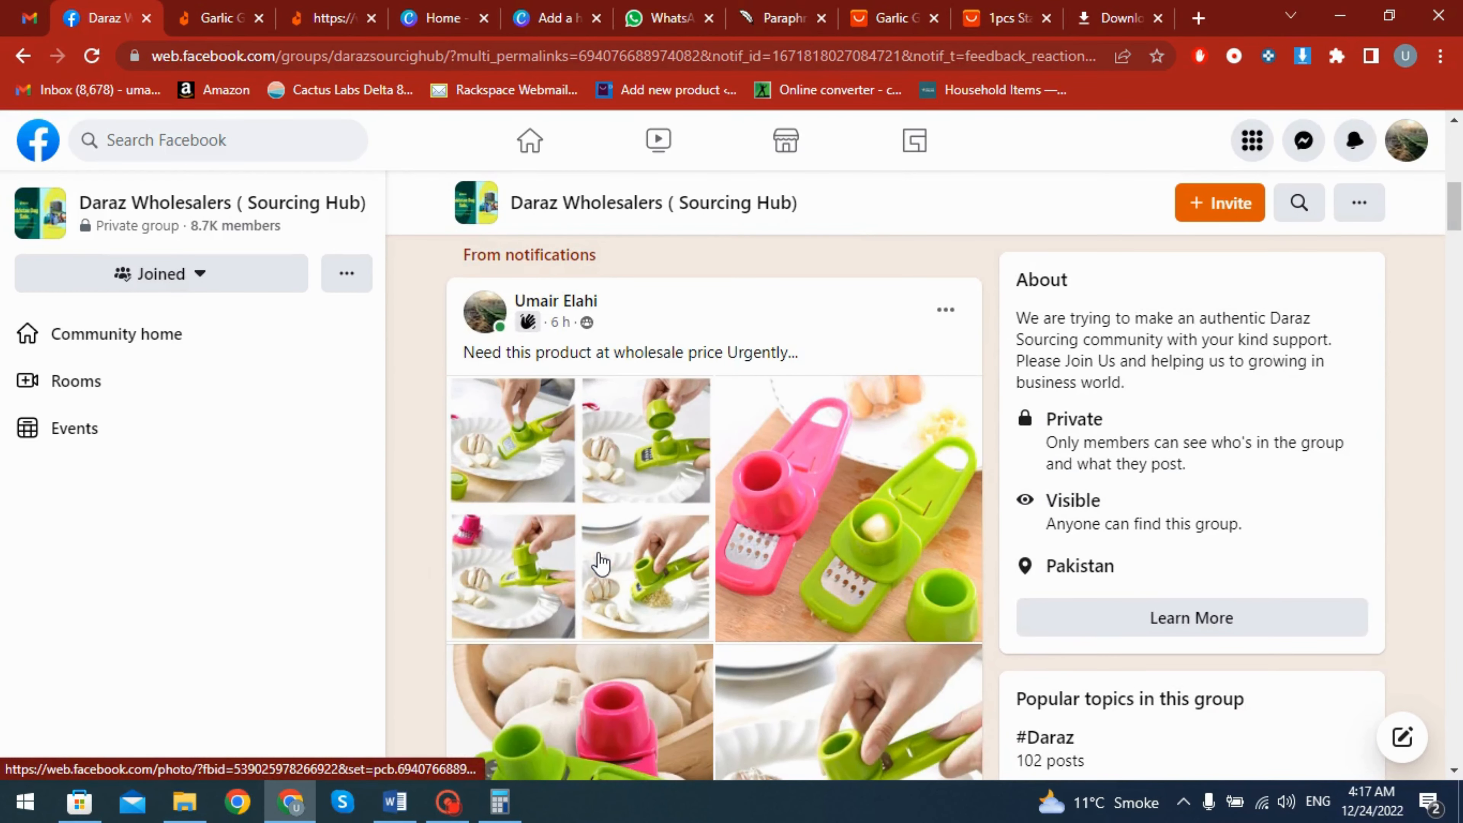
scroll(599, 562, down, 5)
scroll(599, 562, up, 6)
scroll(599, 562, up, 6)
scroll(598, 559, down, 4)
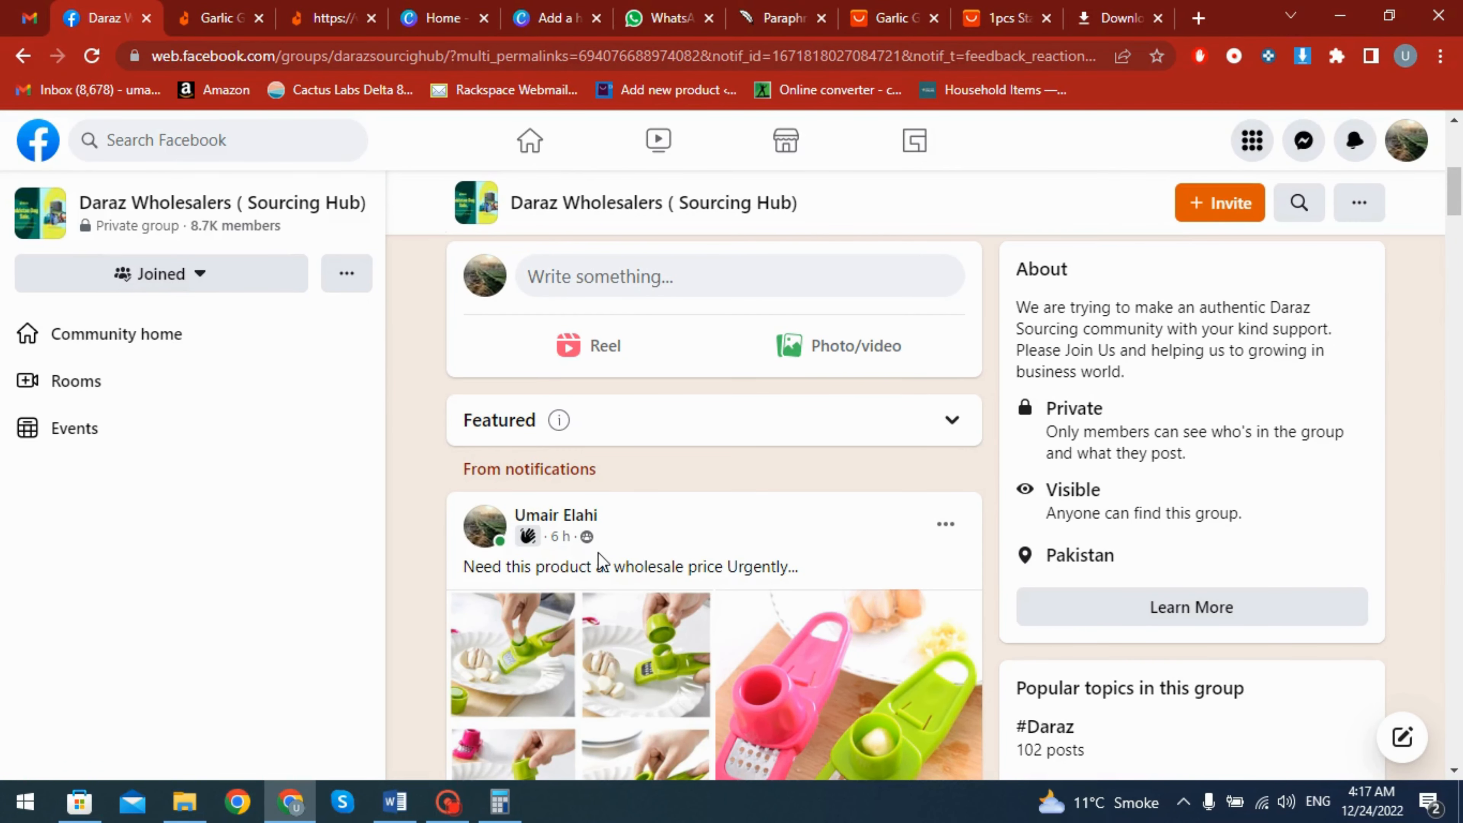
scroll(598, 553, up, 5)
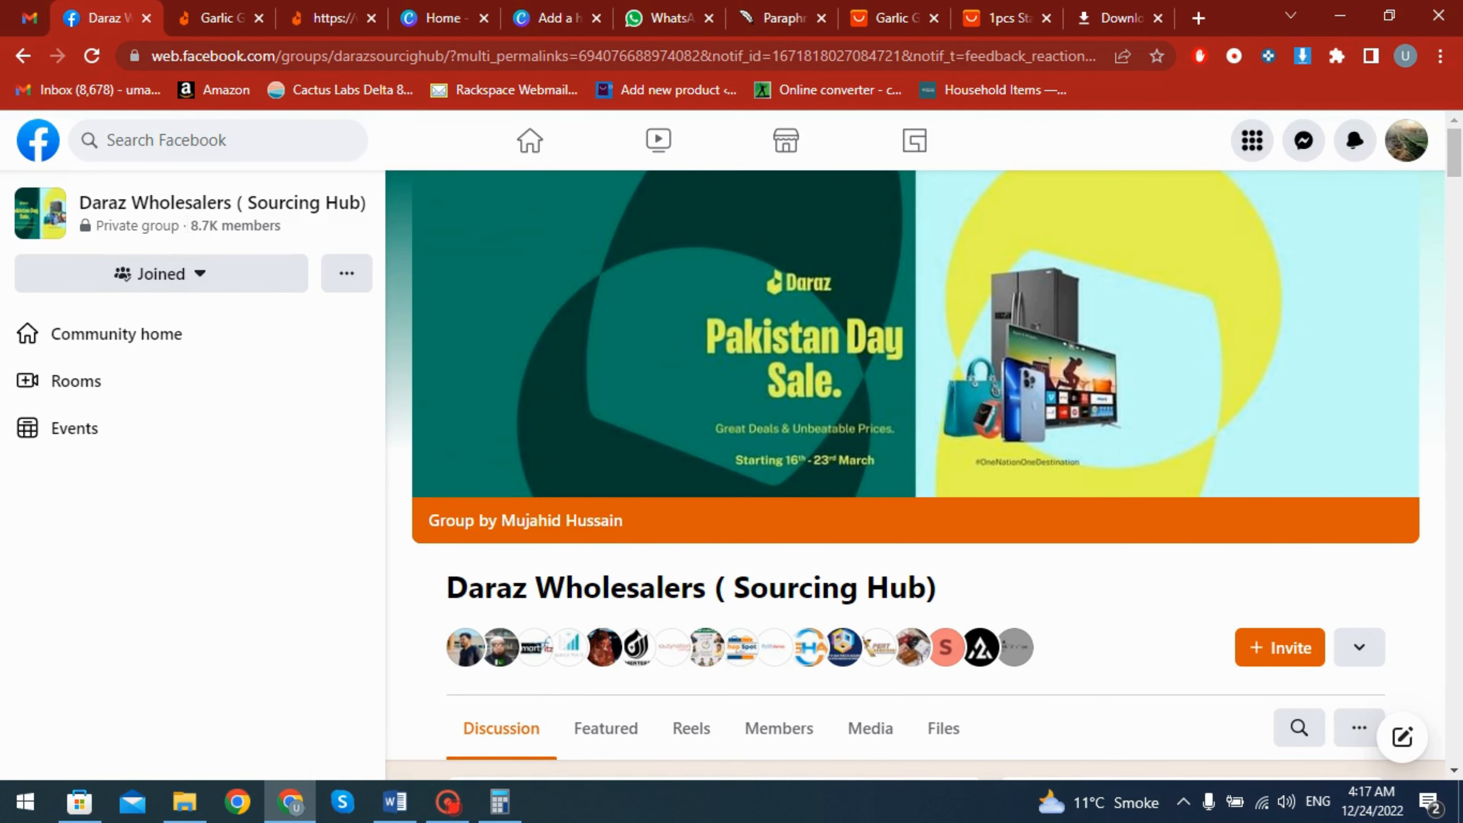
scroll(612, 495, down, 15)
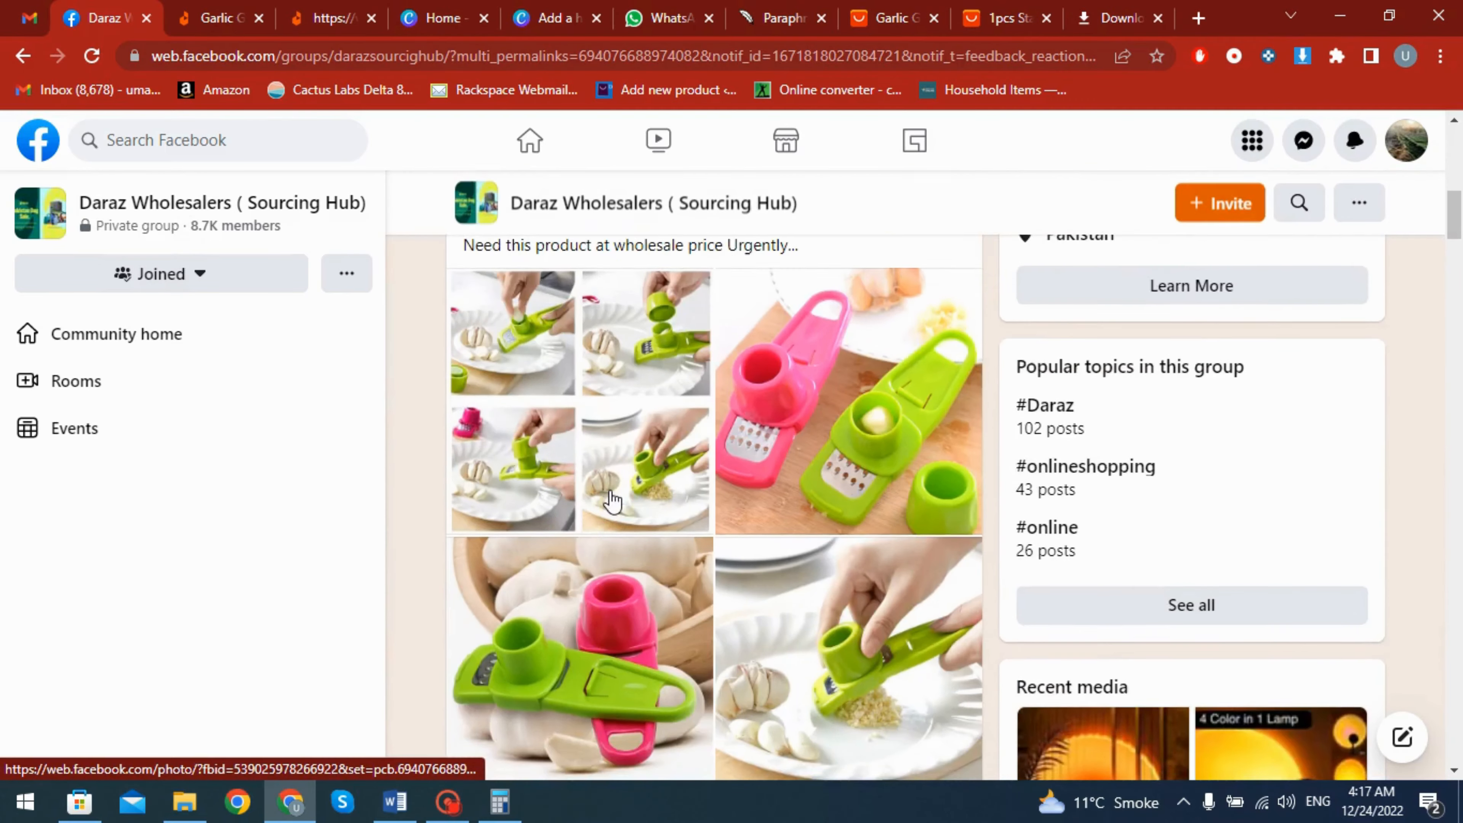
scroll(513, 499, up, 6)
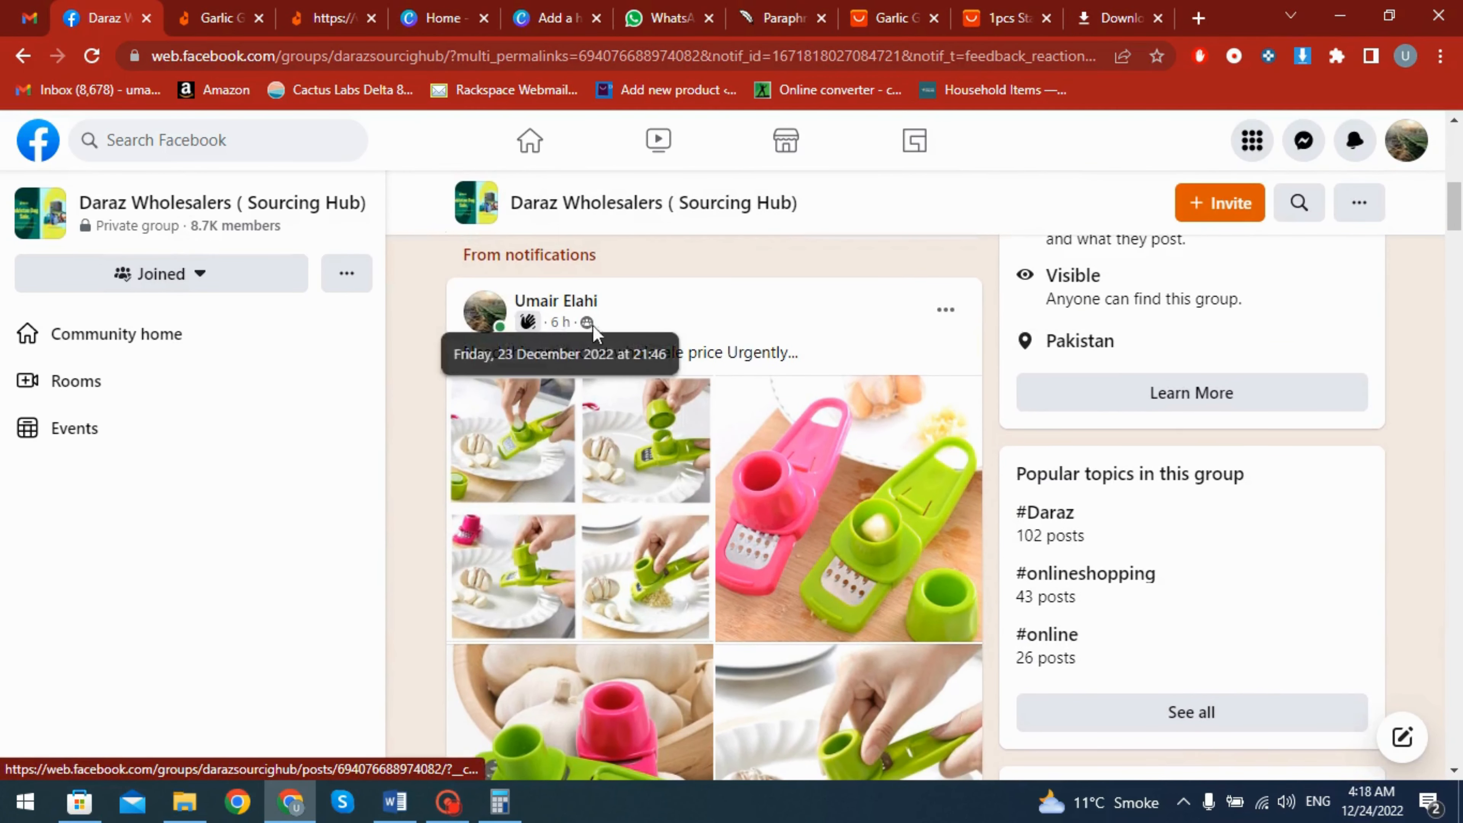
scroll(666, 333, down, 1)
scroll(690, 497, down, 10)
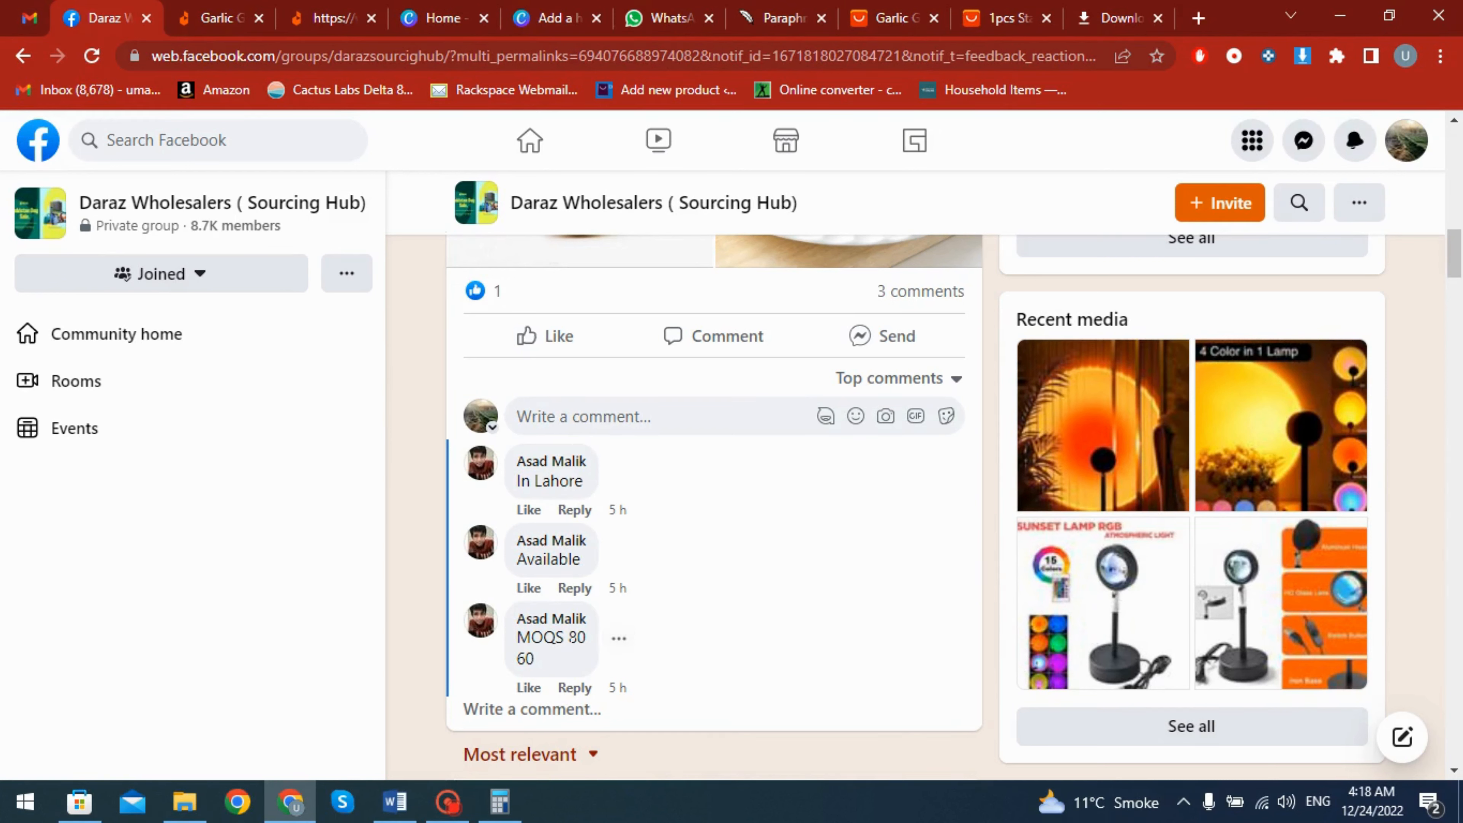
Switch to Calculator, clear the previous total and multiply 100 by 60 to get the cost of 100 units at the supplier's price.
click(499, 801)
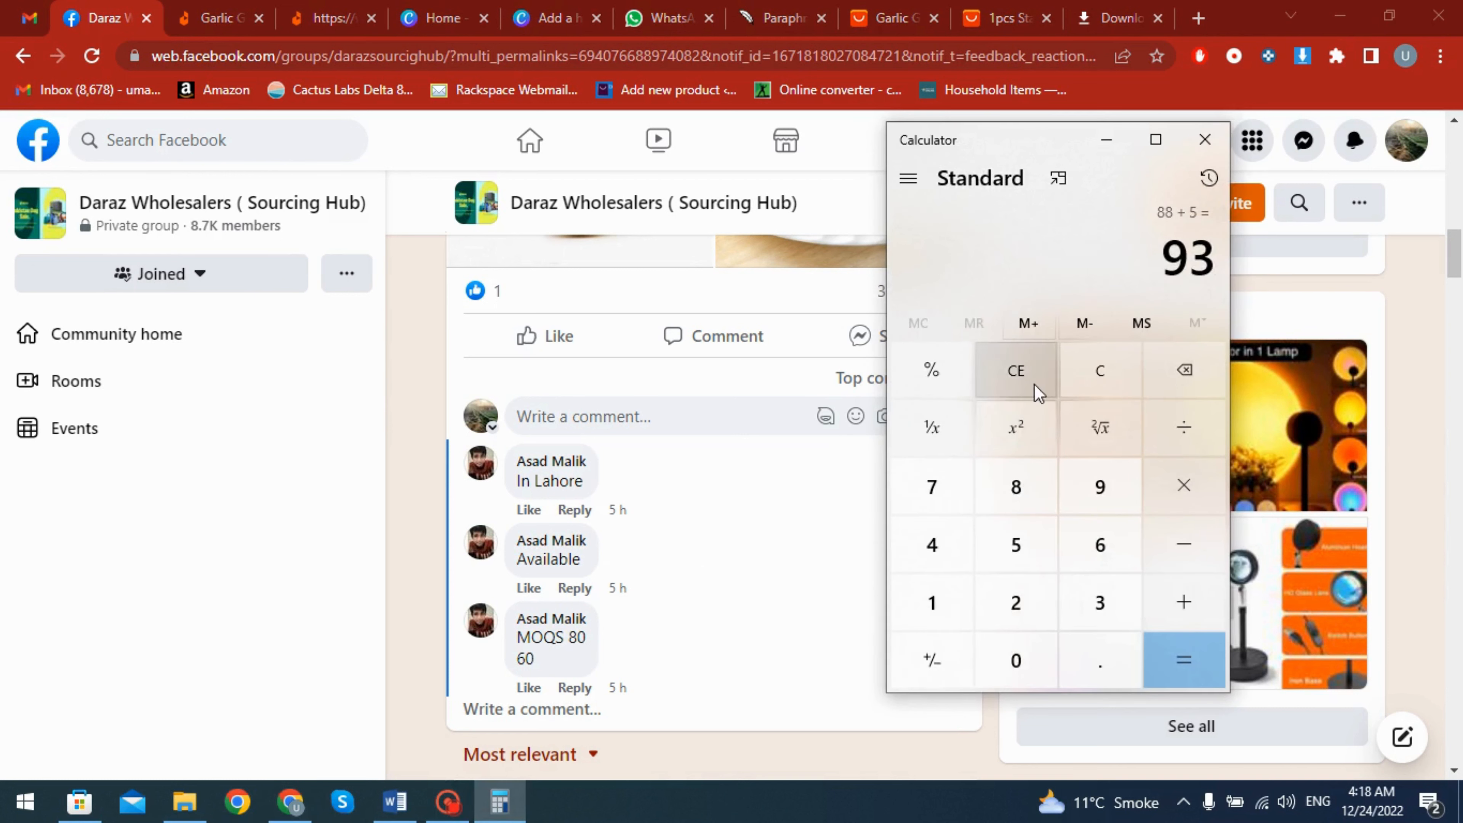
click(1099, 372)
click(937, 599)
double_click(1016, 663)
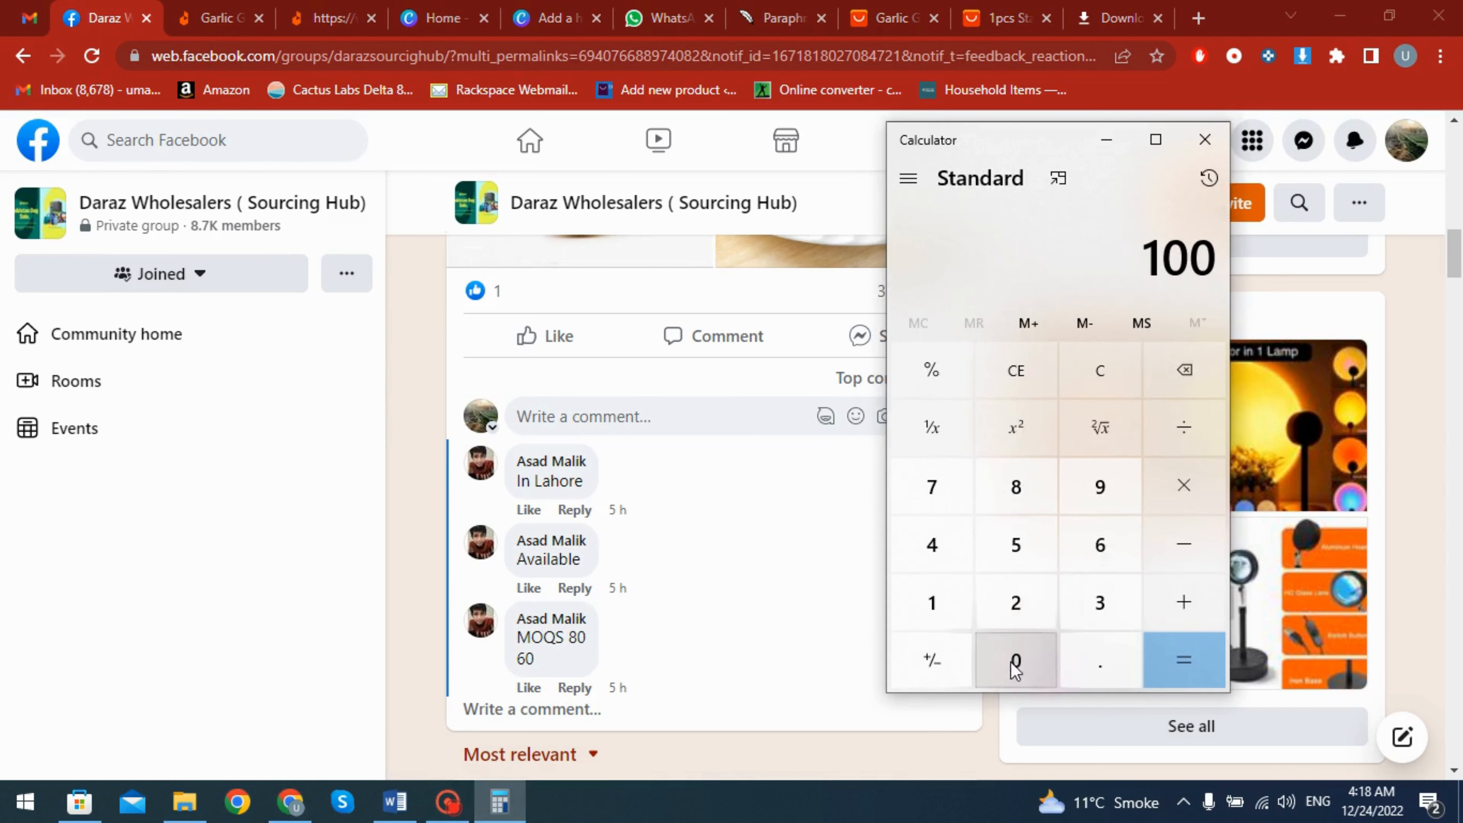
click(1208, 484)
click(1097, 546)
click(1020, 658)
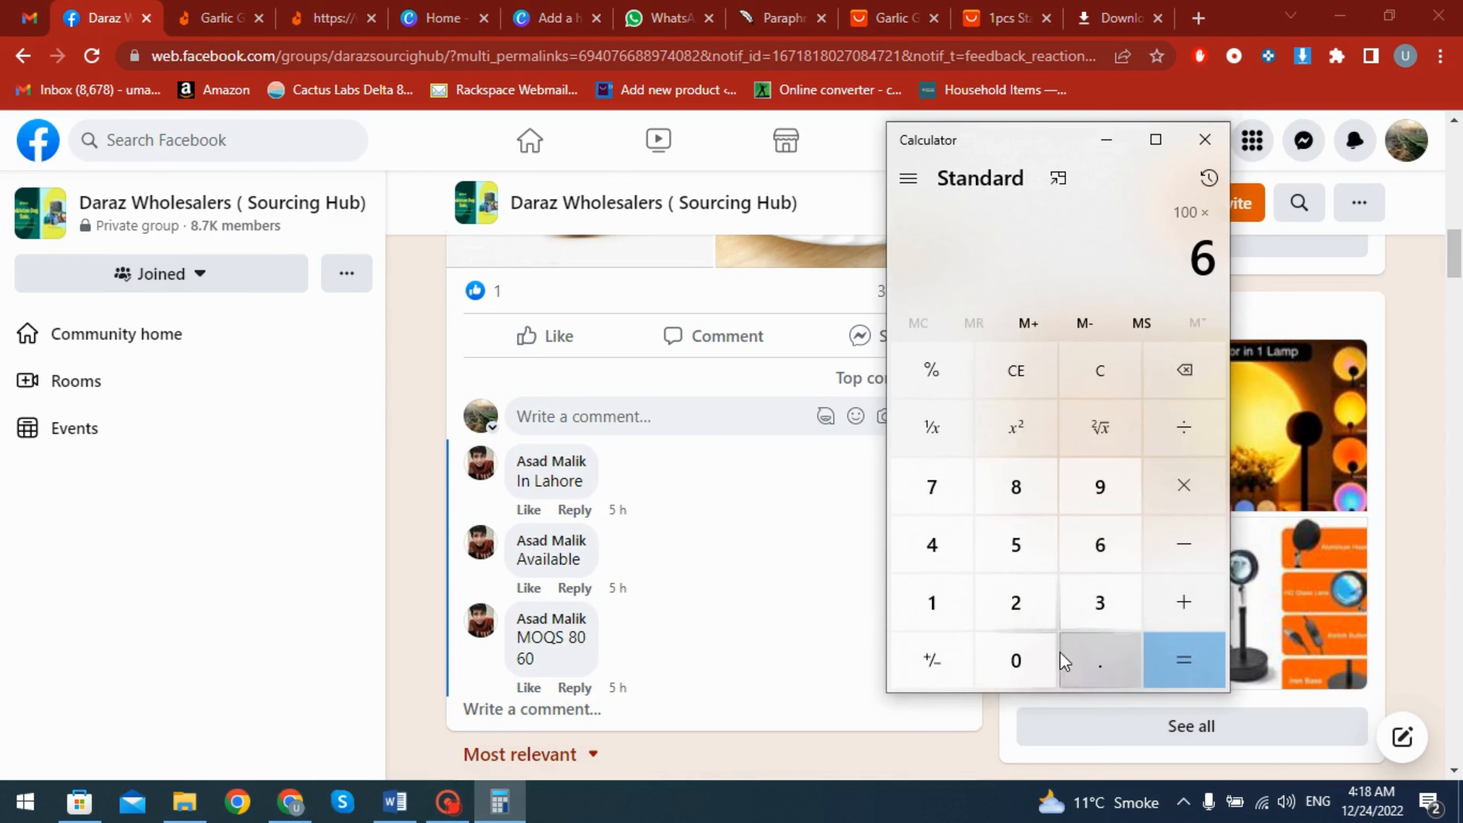
click(1177, 682)
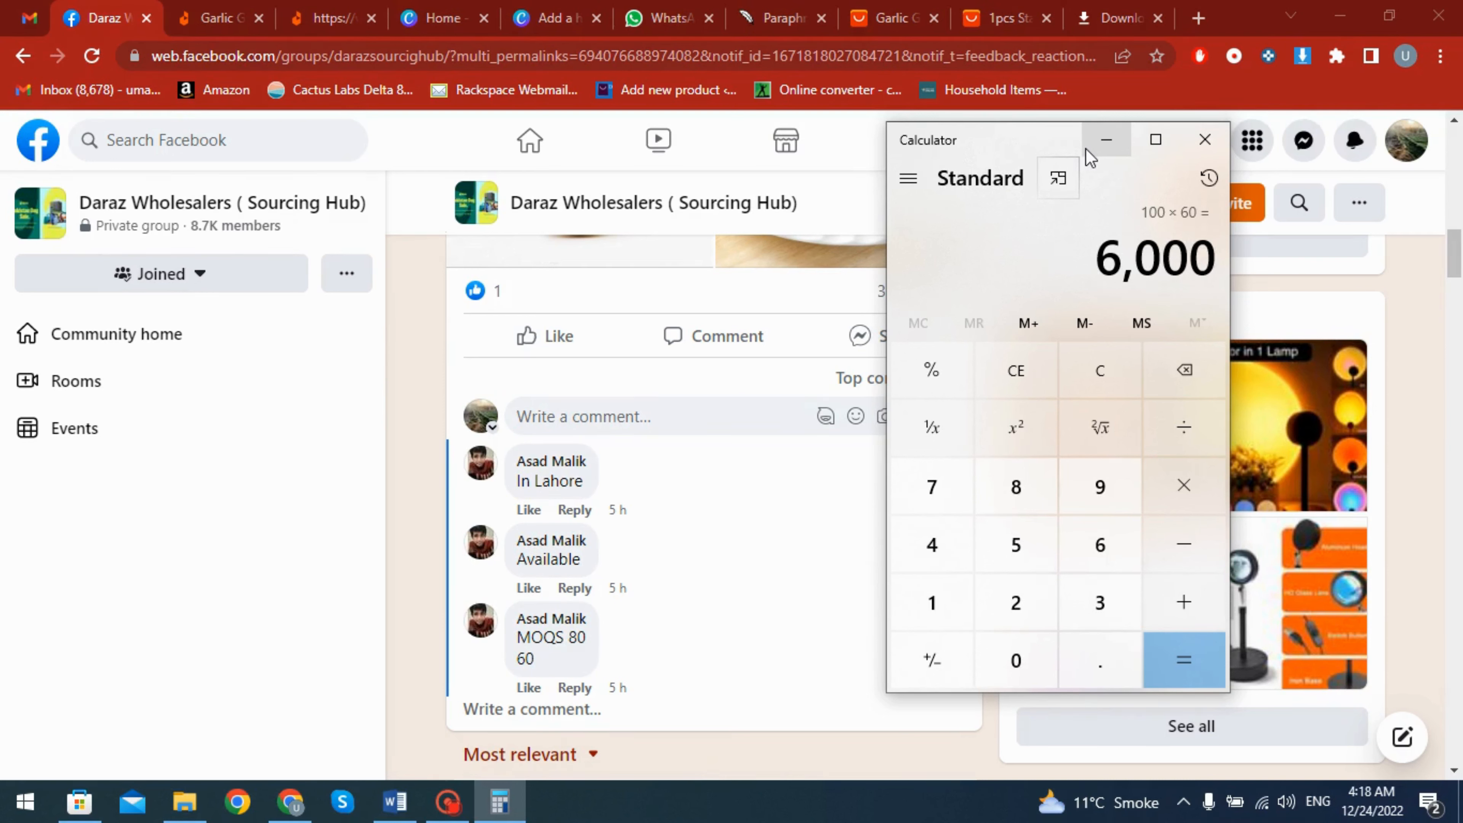
click(1105, 140)
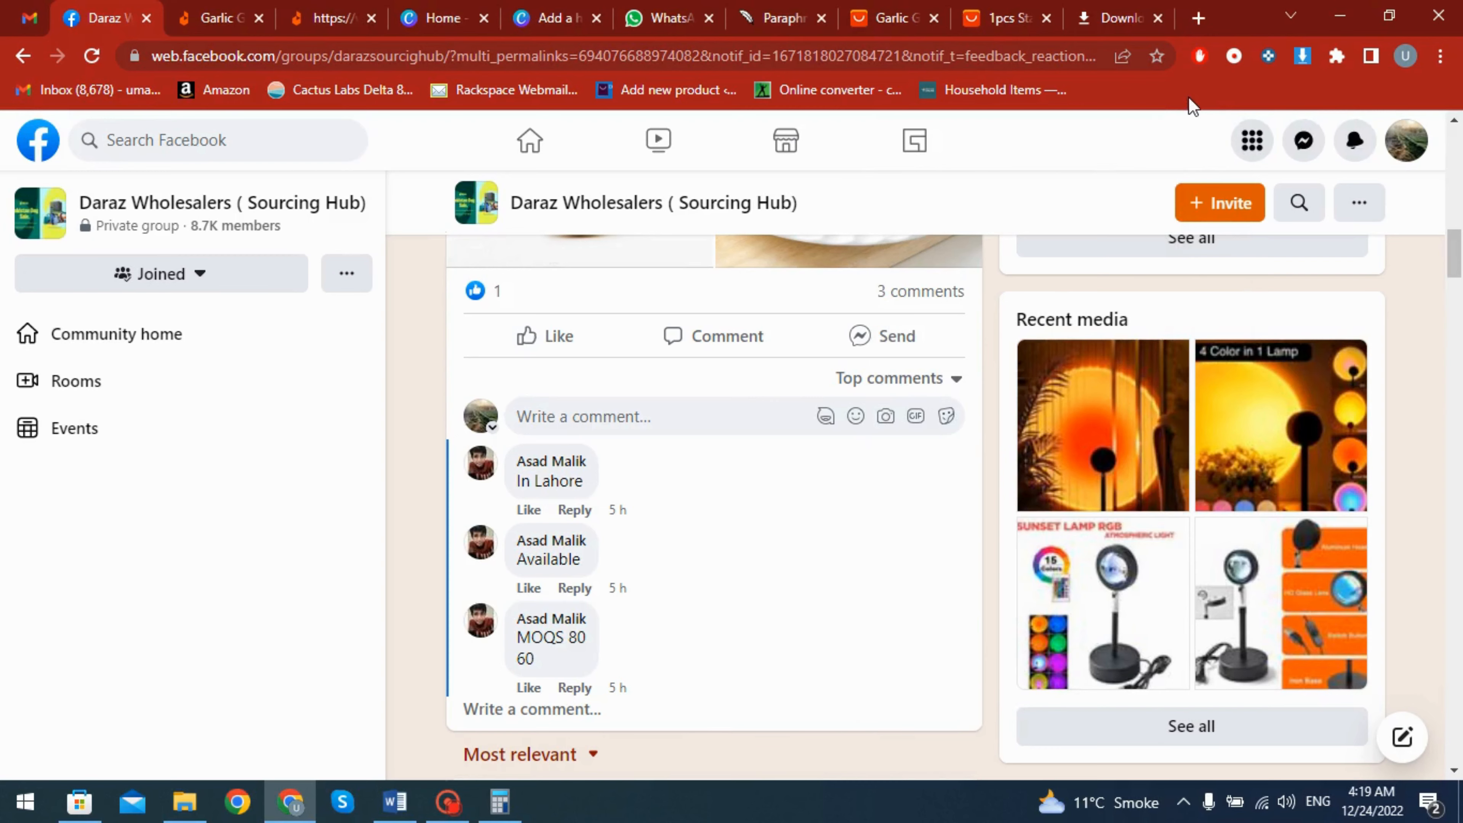
Review the wholesale request post and the Facebook group's header, and switch to the topic outline in the Word document Doc1.
scroll(816, 539, up, 8)
scroll(807, 530, up, 5)
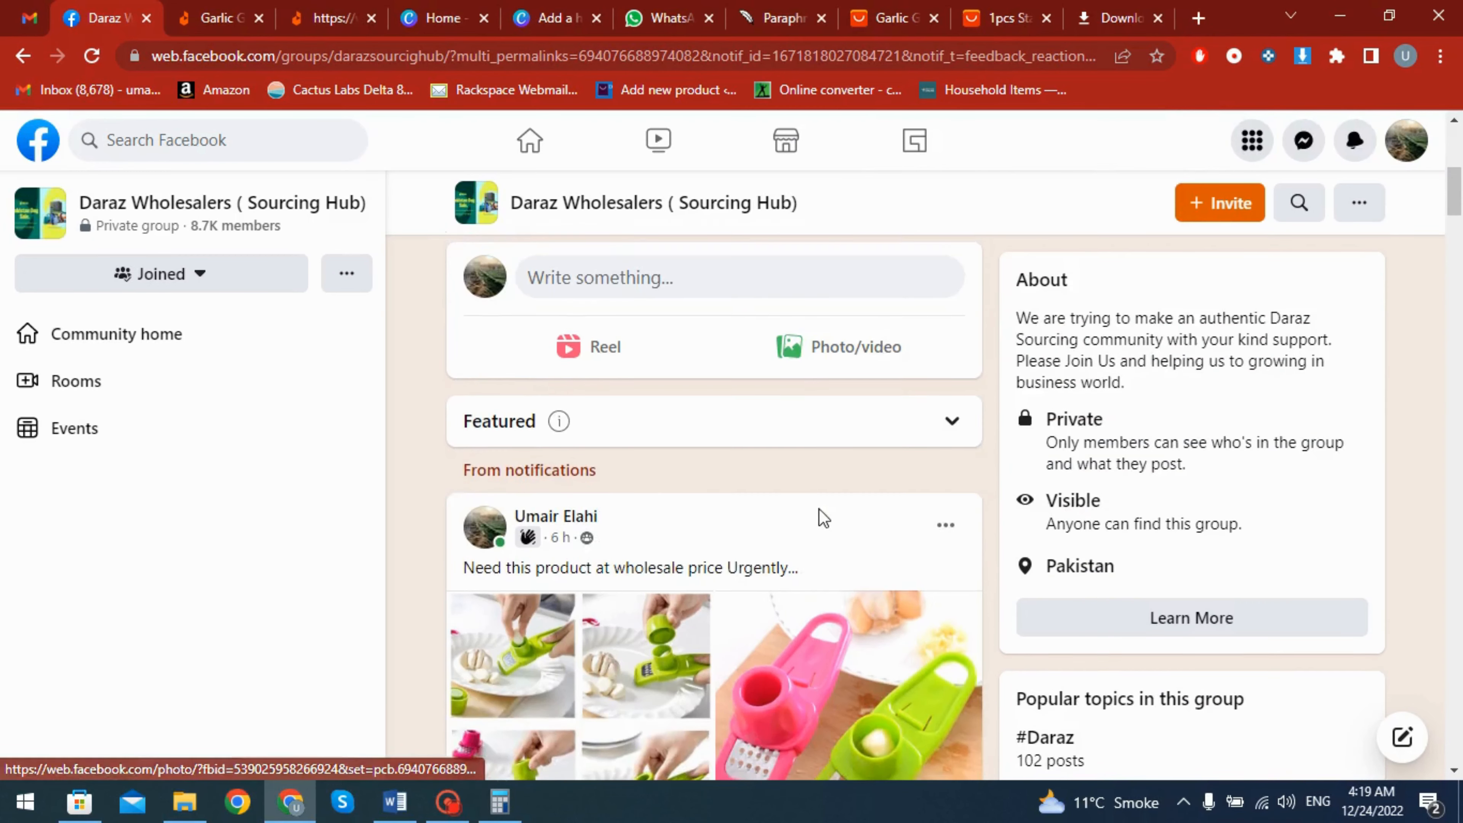
scroll(816, 516, down, 4)
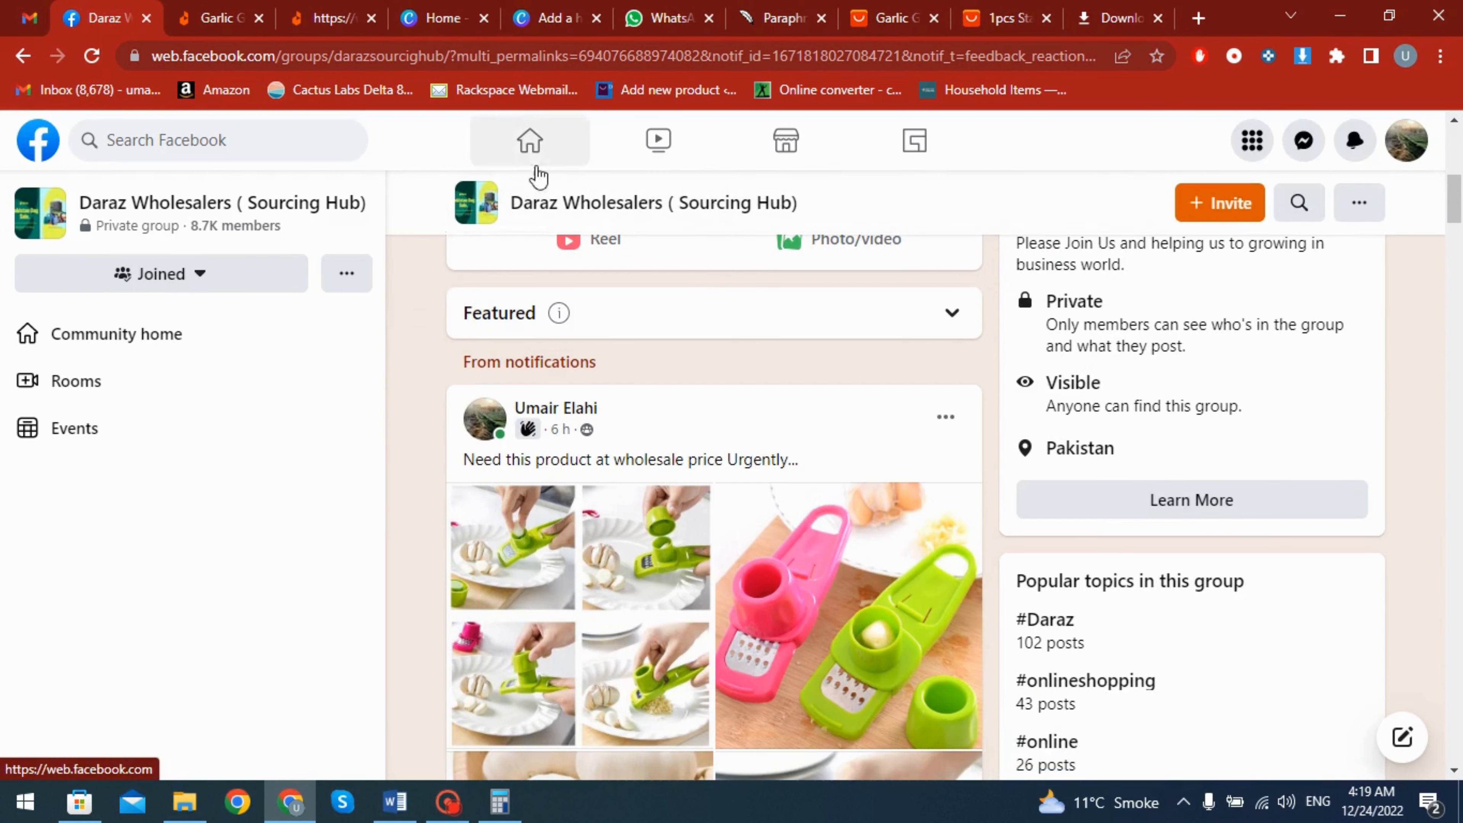
scroll(650, 414, up, 5)
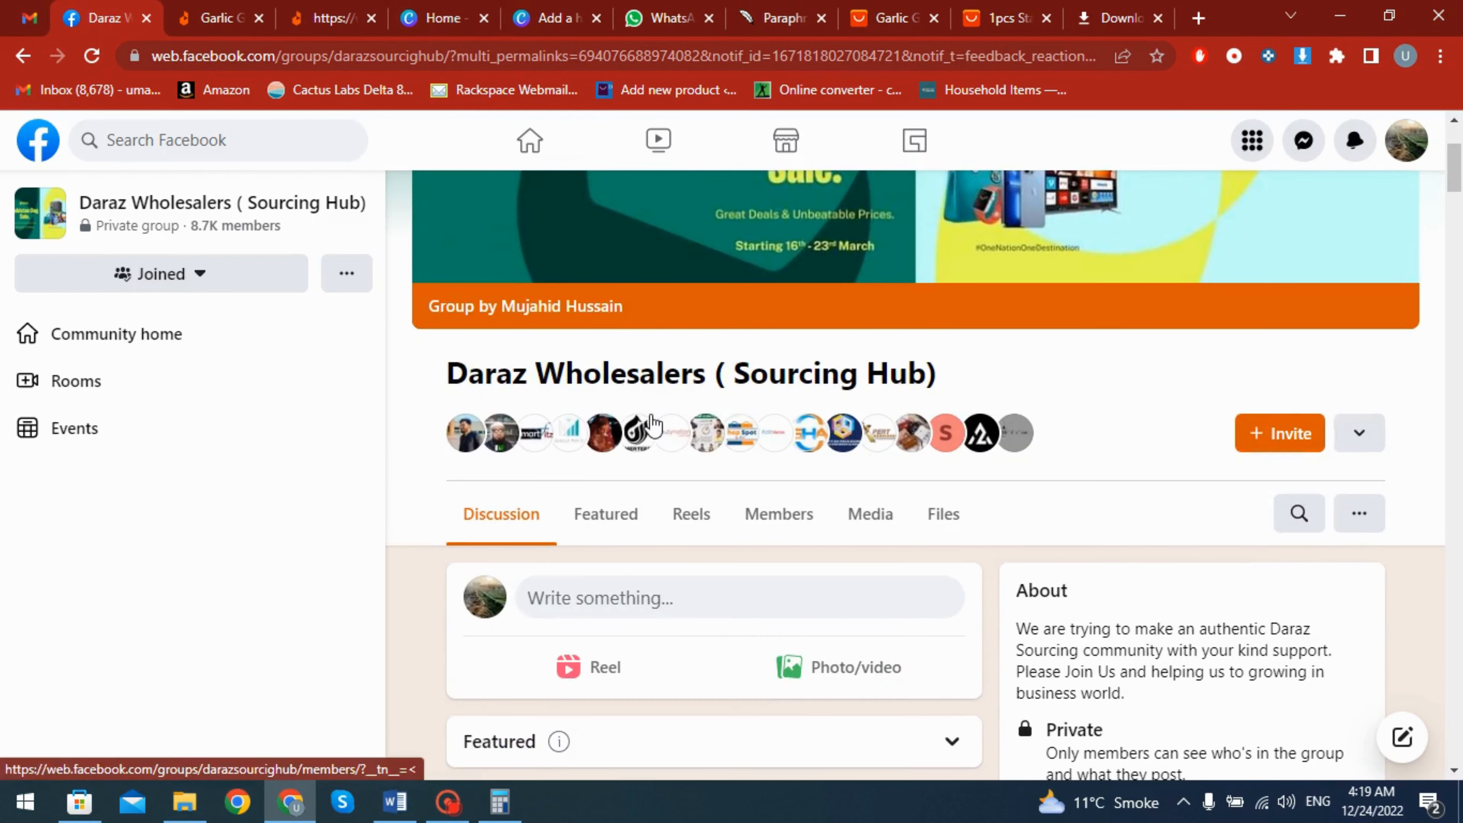
click(395, 803)
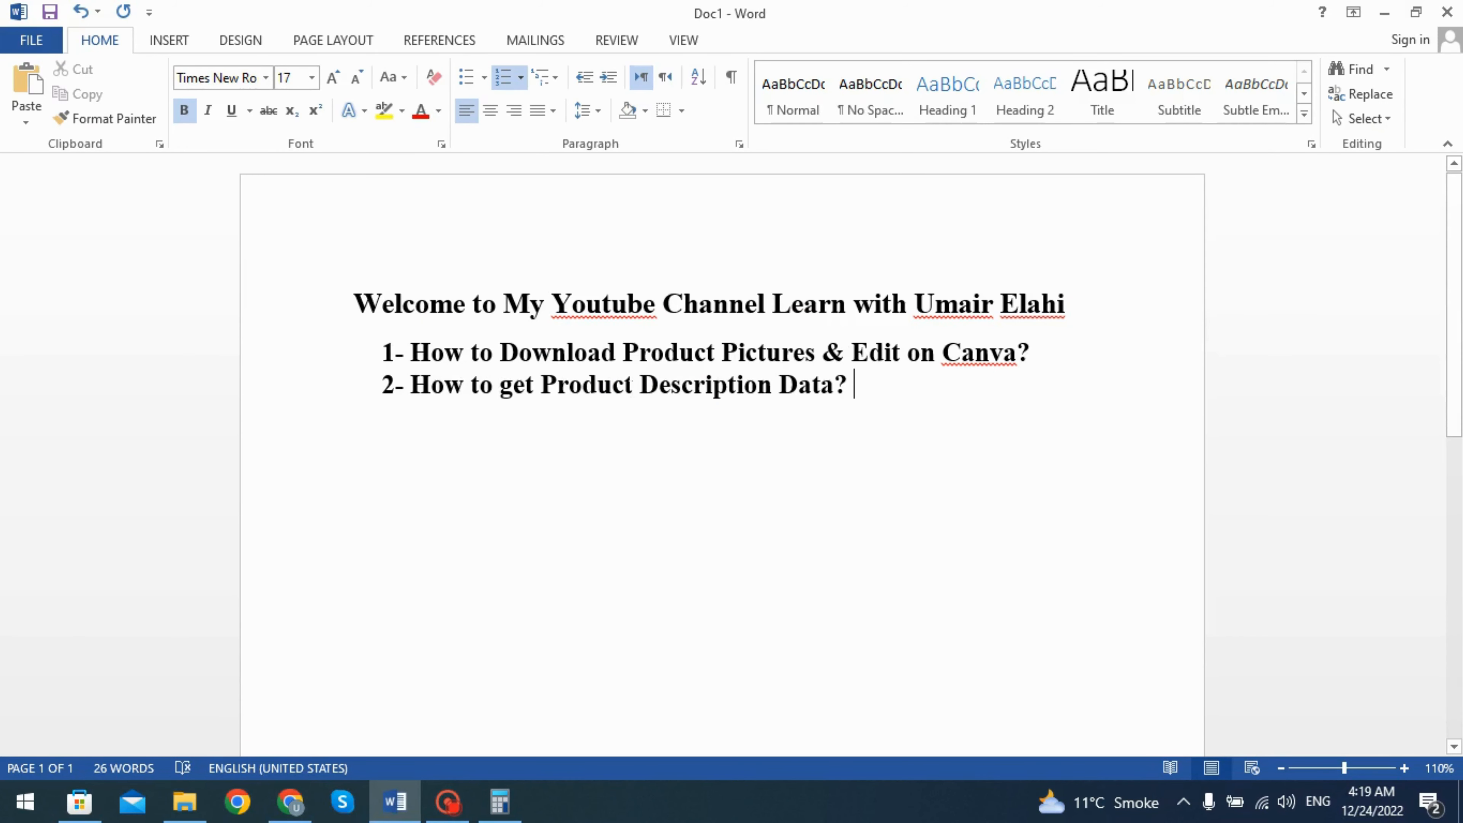